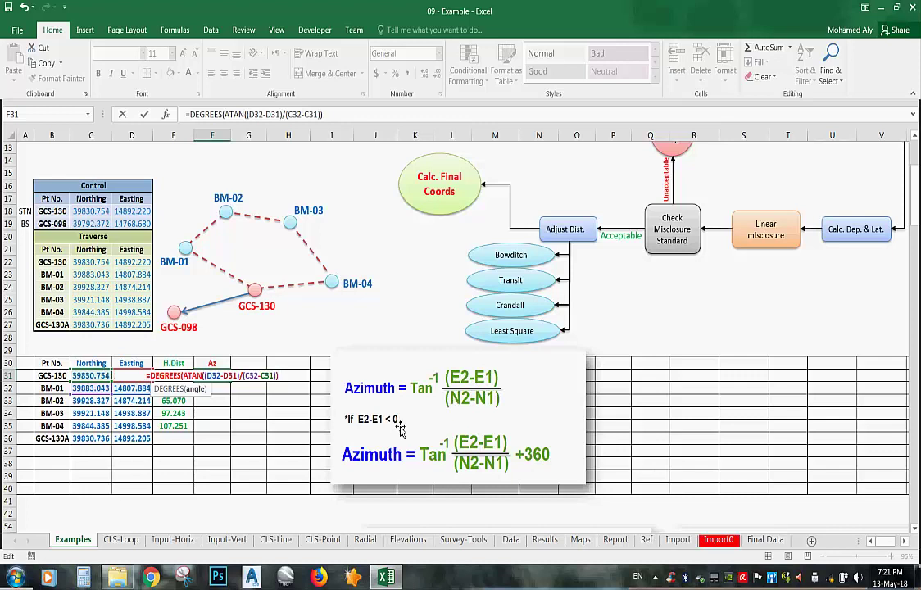
Append +IF((D32-D31)<0,360) to the azimuth formula in F31
type("+")
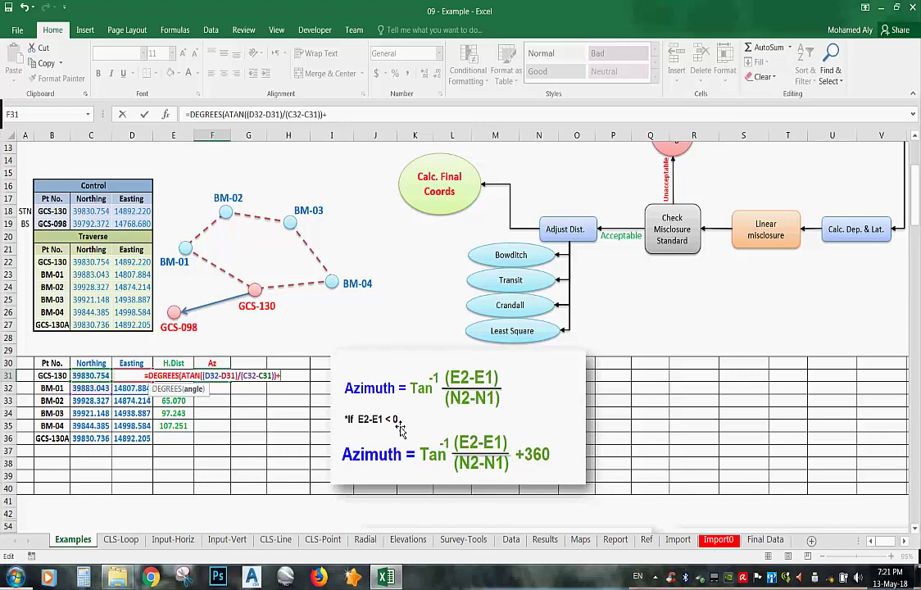
type("if")
type("((")
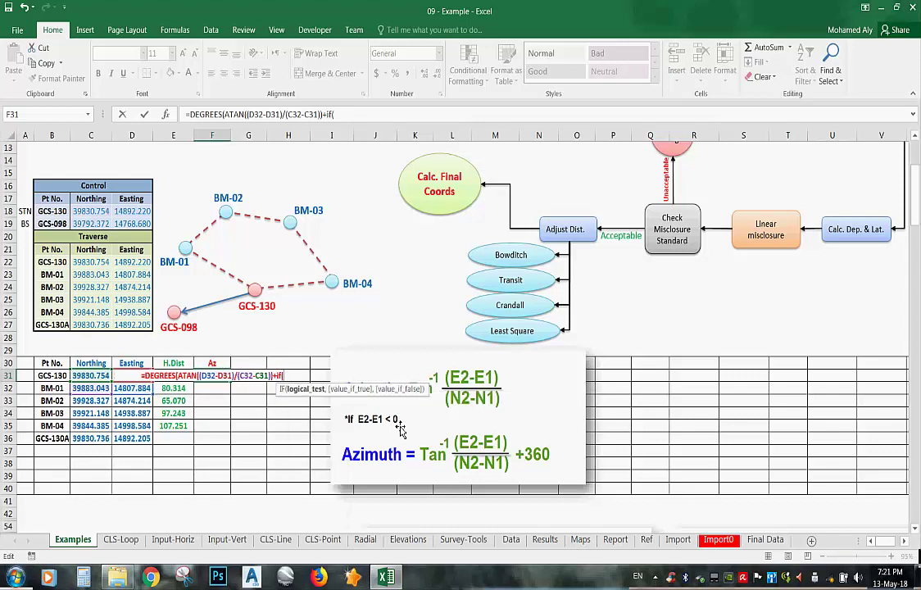
left_click(131, 388)
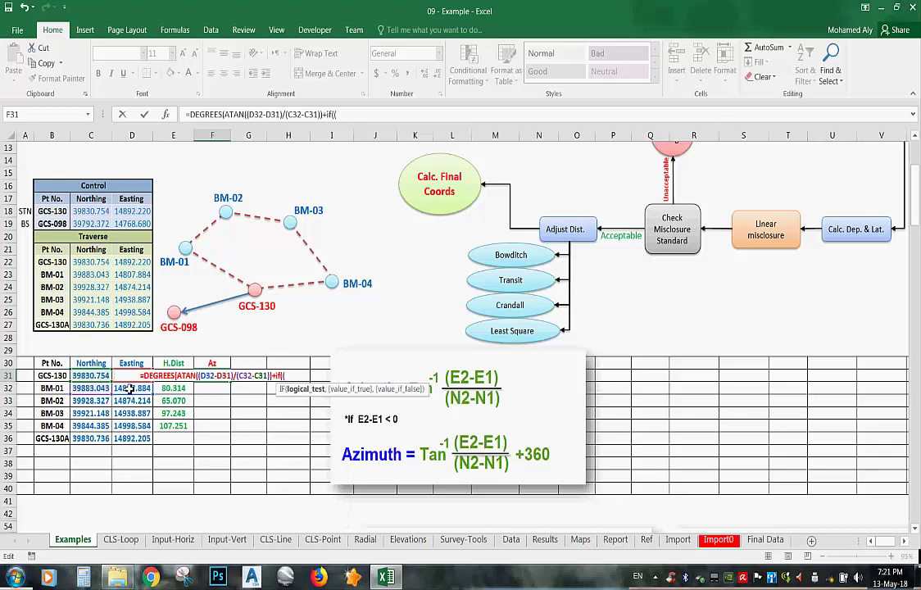
type("-")
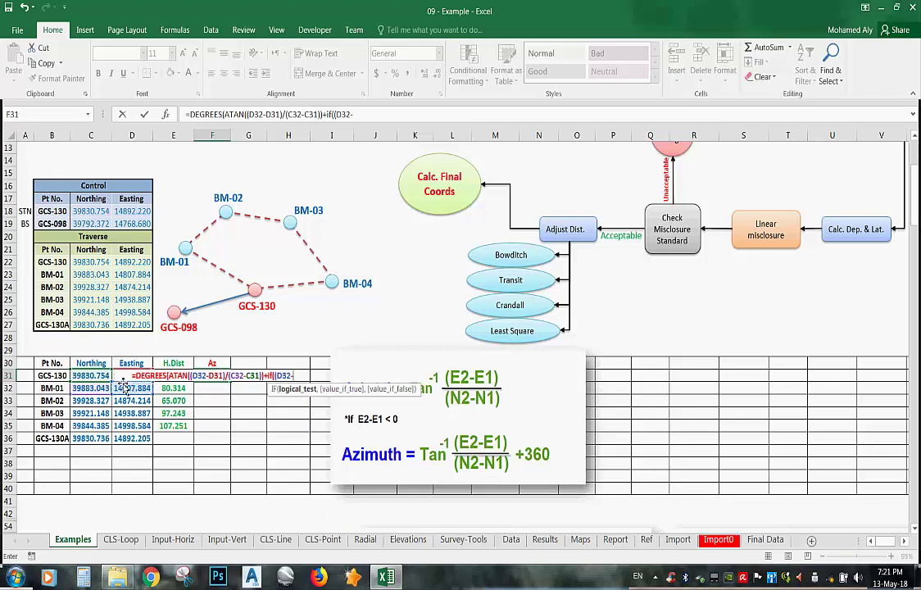
left_click(115, 376)
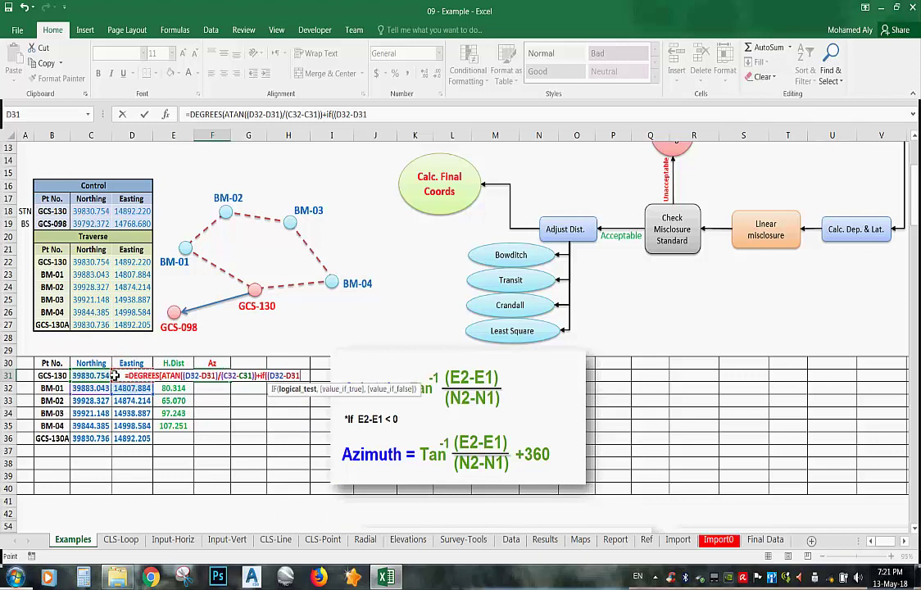
type(")")
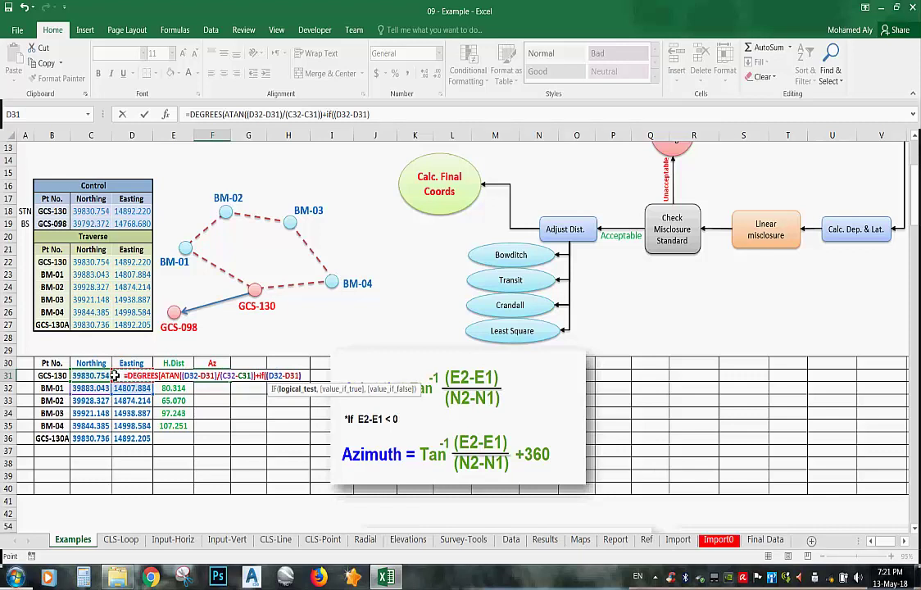
type("<0")
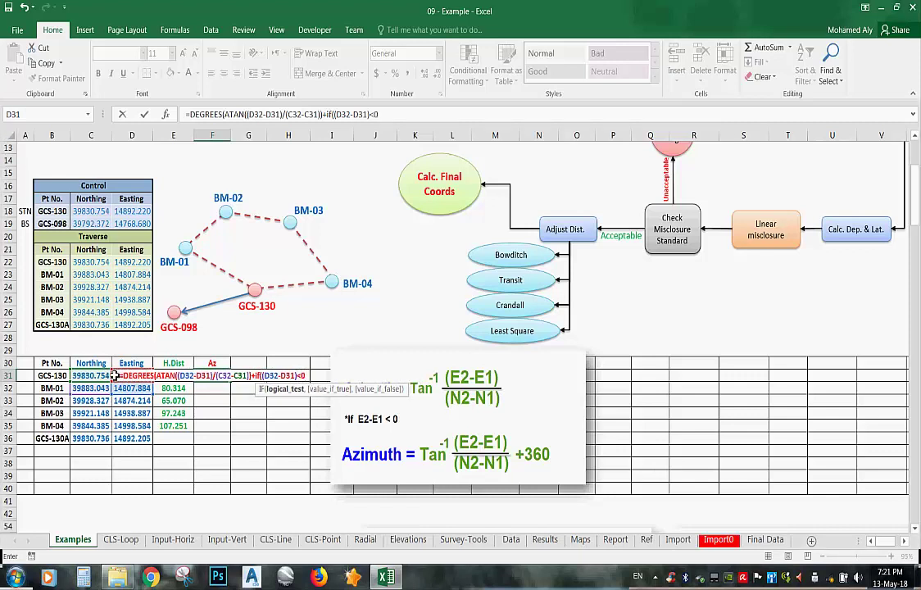
type(",360)")
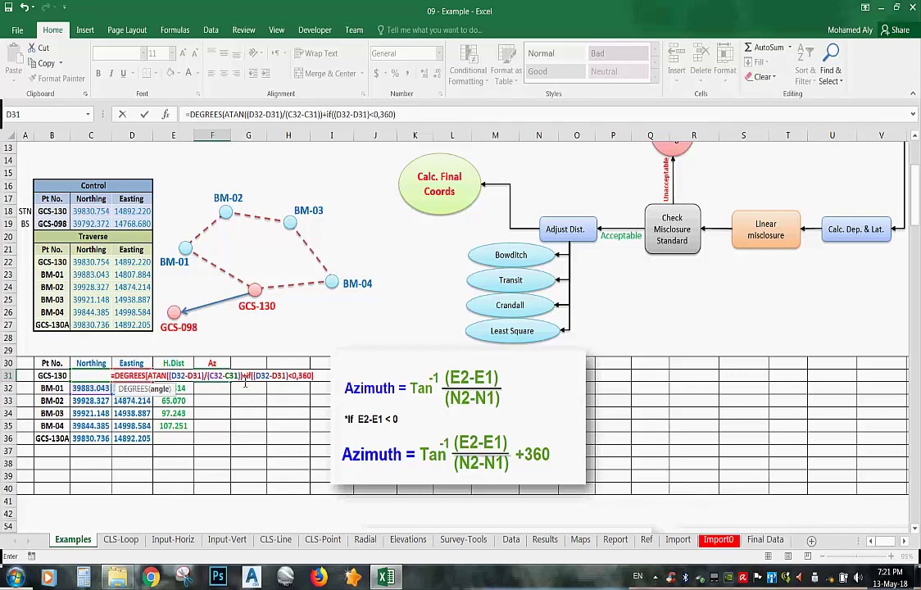
Add the missing closing parenthesis to the DEGREES part before the plus sign, and enter the formula in F31
key("F2")
key("Right")
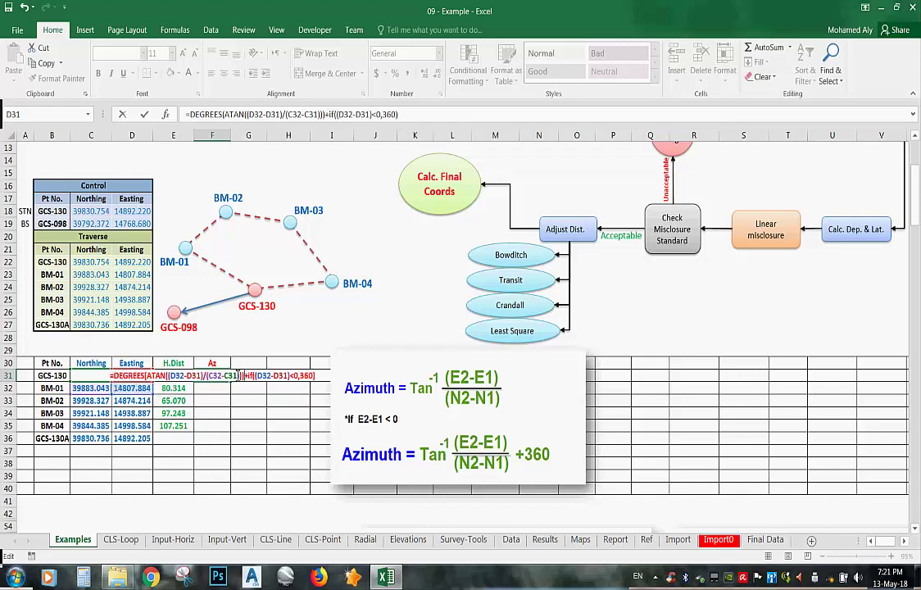
double_click(246, 375)
key("Return")
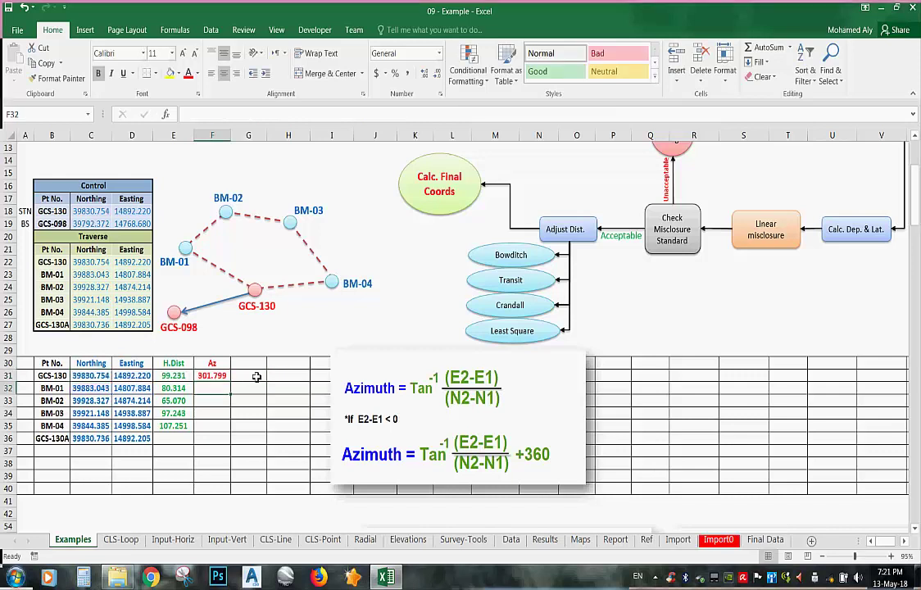
Format the azimuth in F31 to show seven decimal places
left_click(227, 376)
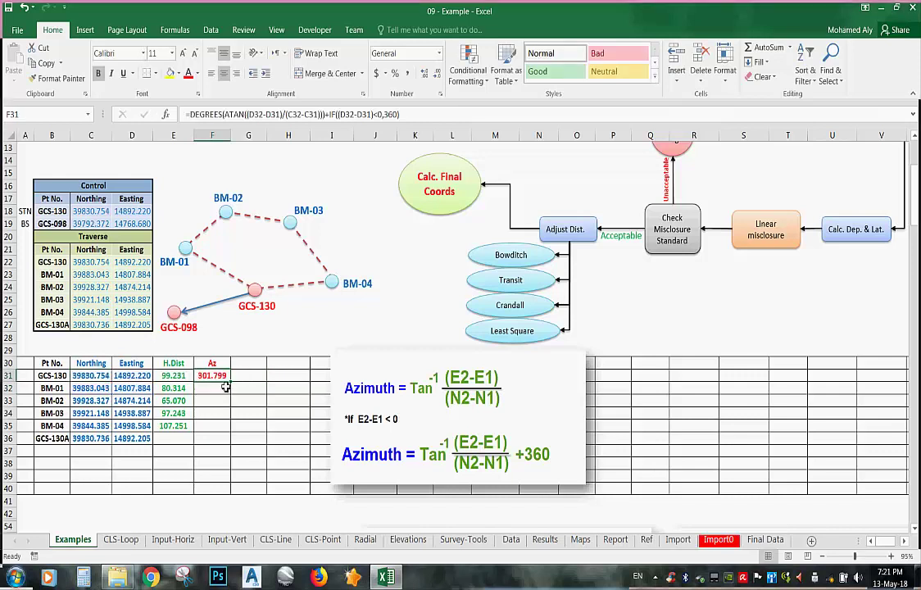
left_click(441, 75)
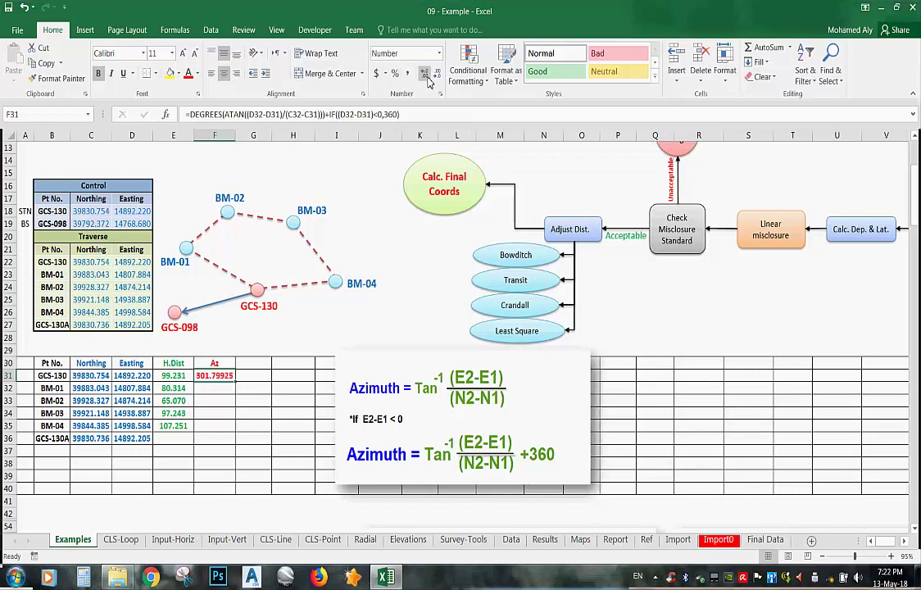
left_click(426, 74)
left_click(426, 75)
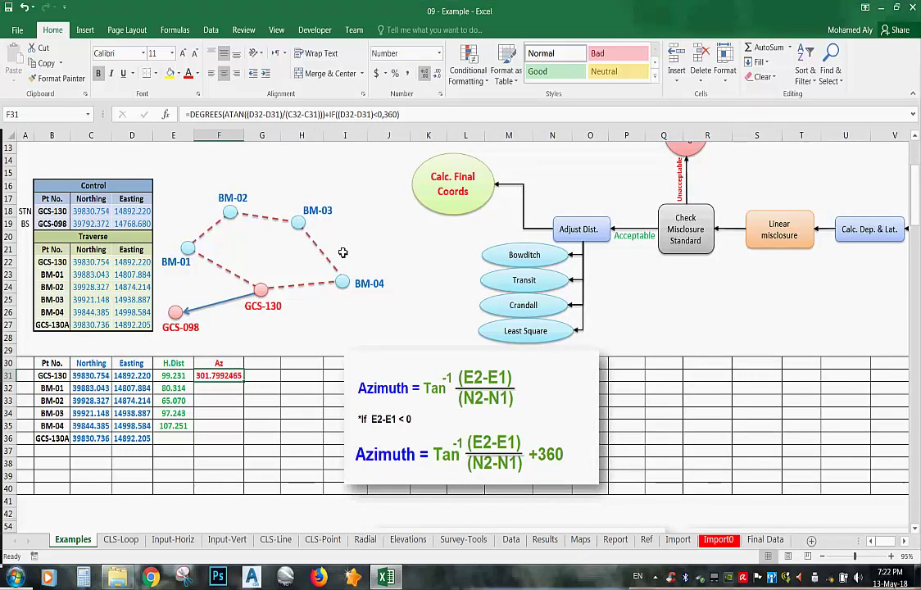
Try filling the azimuth formula down to the BM-01 row in F32, and clear that cell again
left_click_drag(244, 382, 230, 390)
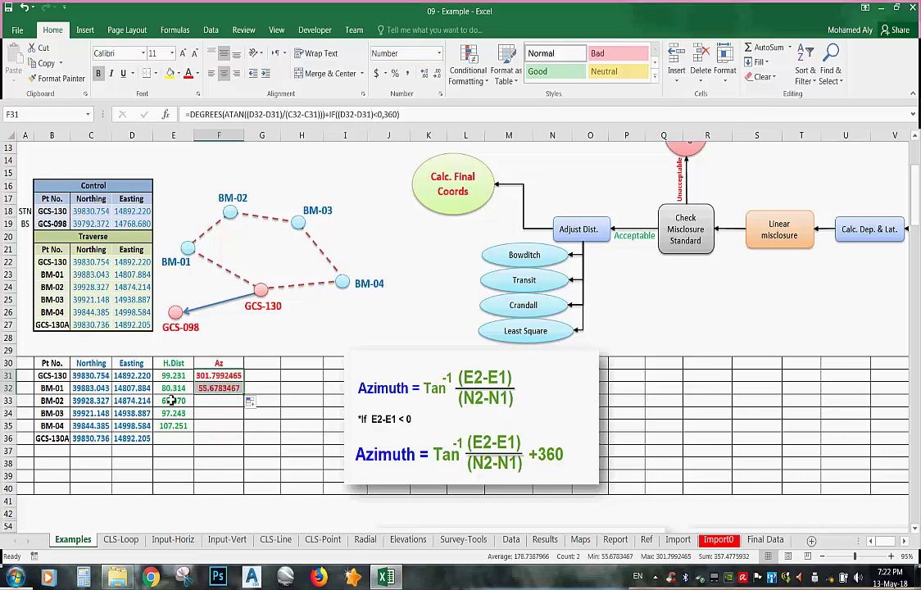
left_click(226, 388)
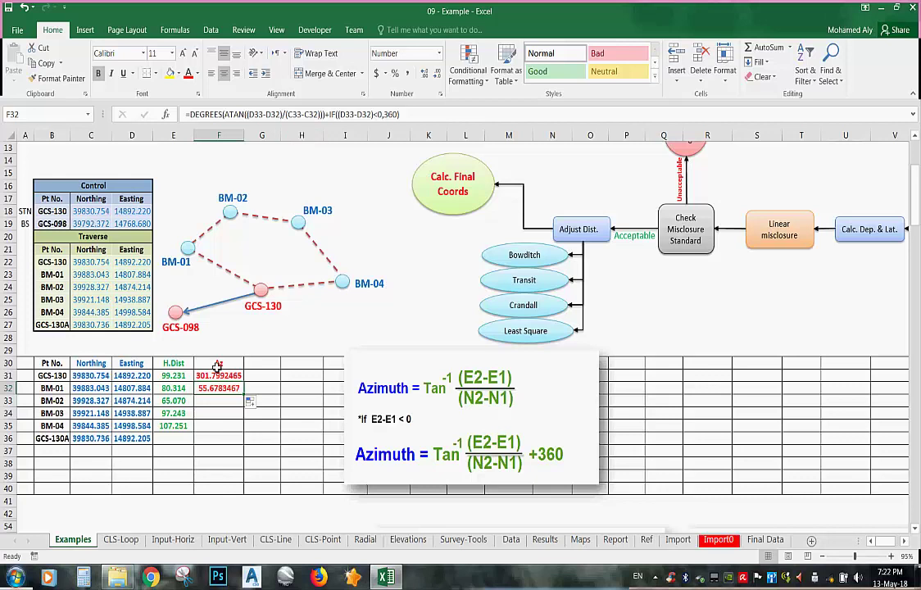
key("F2")
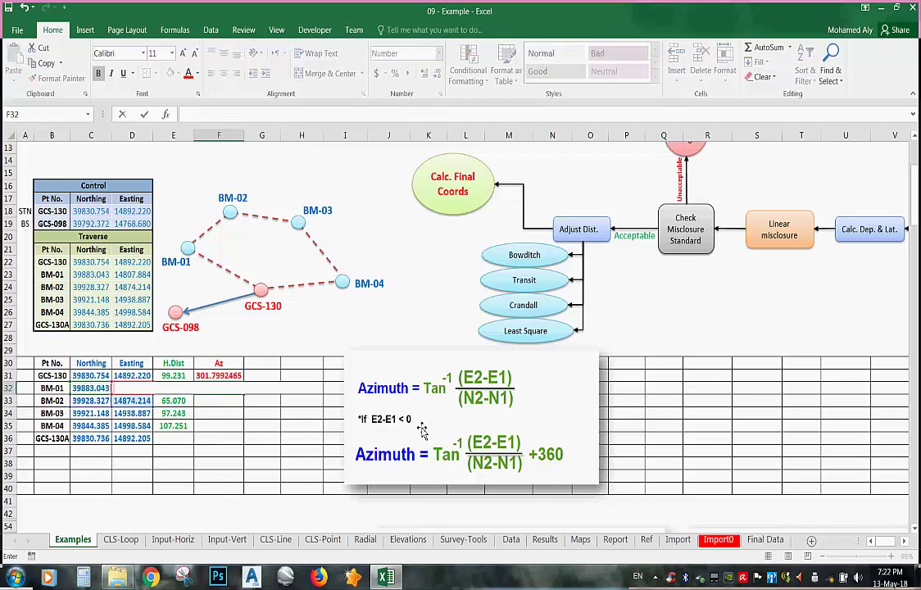
key("Escape")
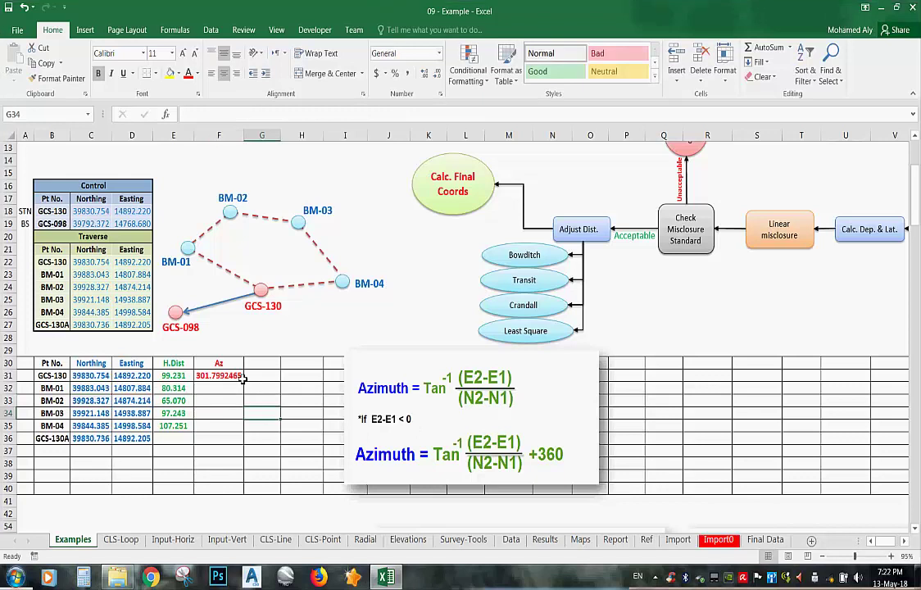
In F31's azimuth formula, replace the ATAN function and its quotient argument with an empty ATAN2 function
left_click(237, 375)
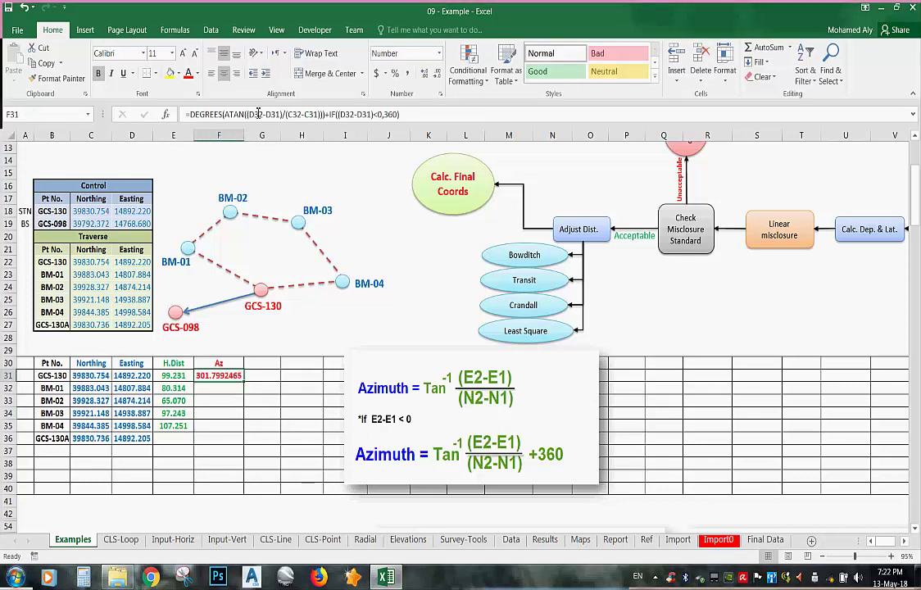
left_click(319, 116)
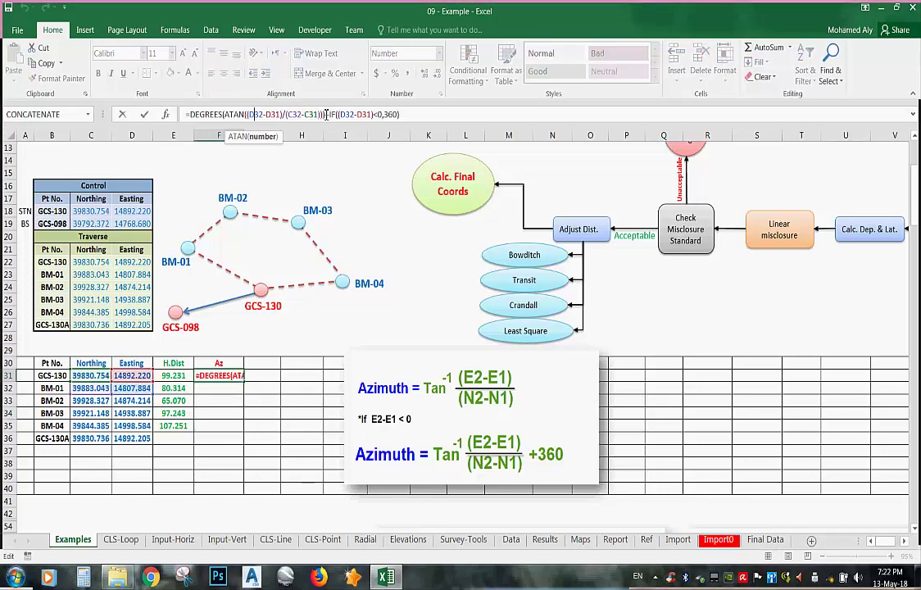
left_click(286, 115)
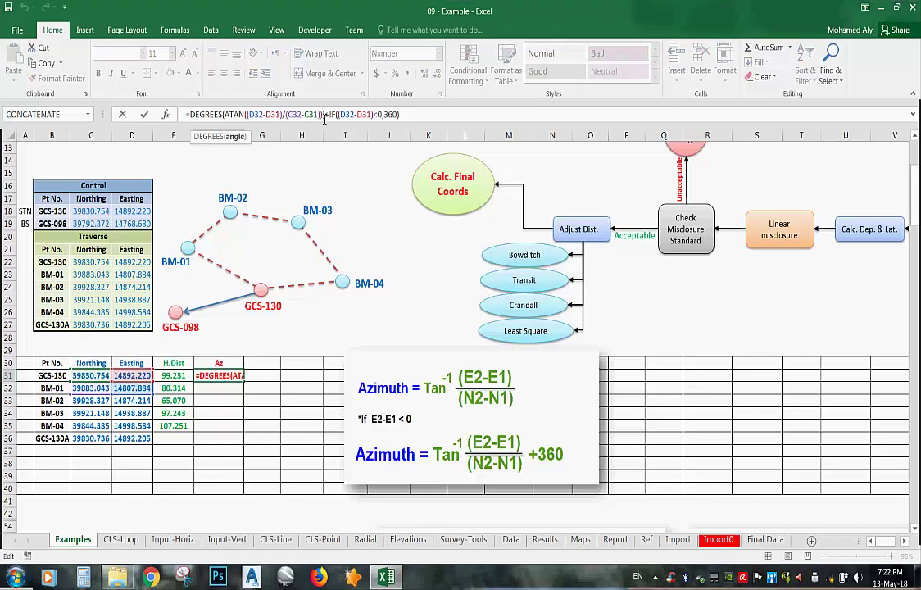
left_click_drag(321, 114, 248, 114)
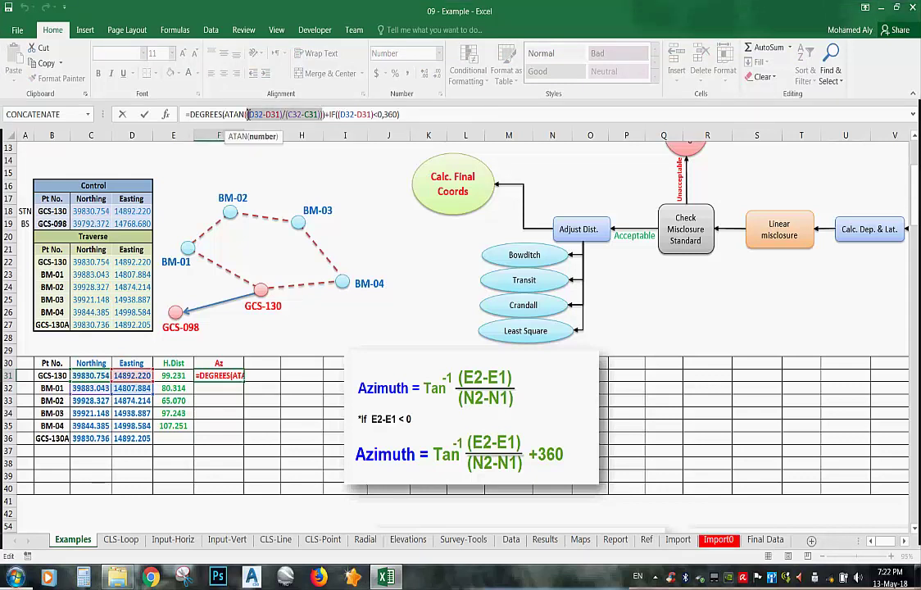
key("BackSpace")
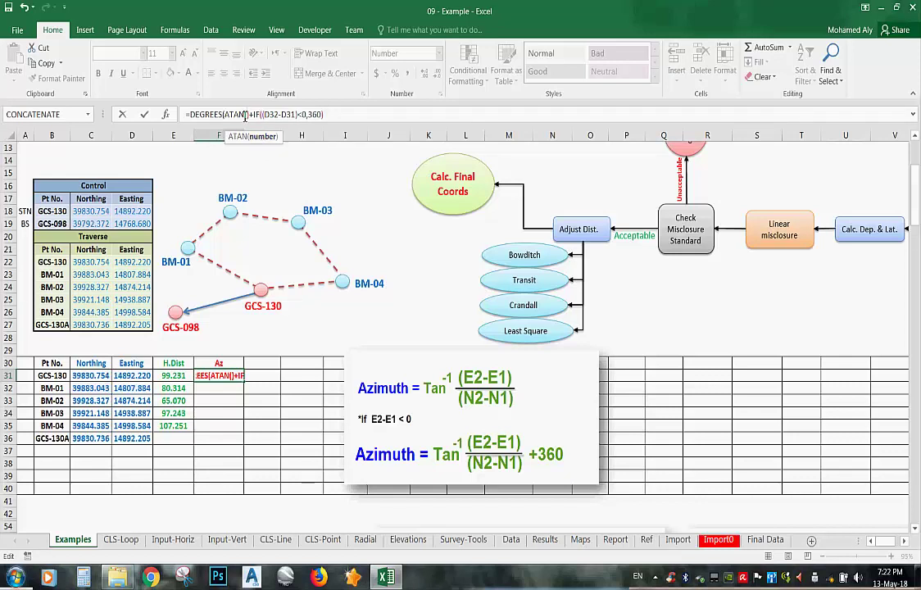
key("BackSpace")
type("2")
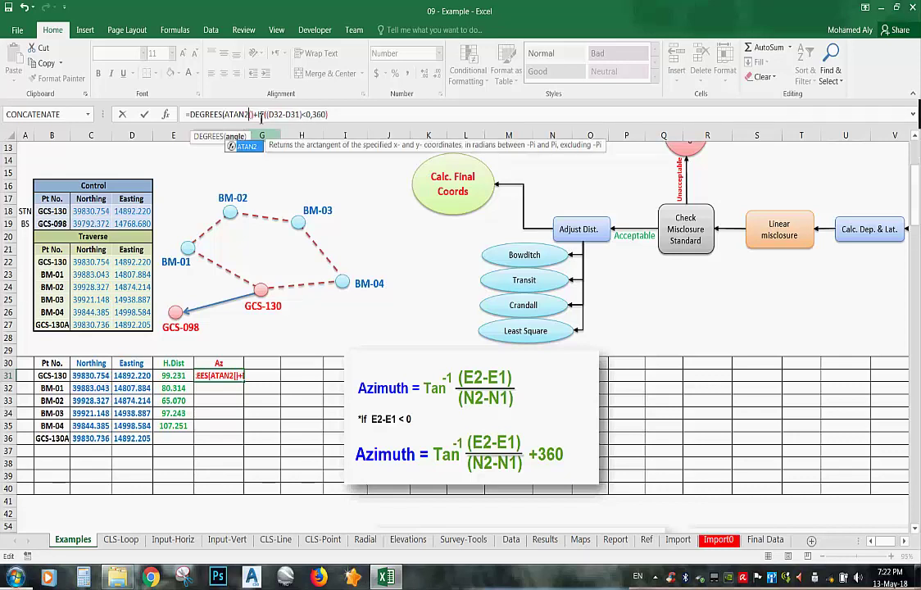
type("(")
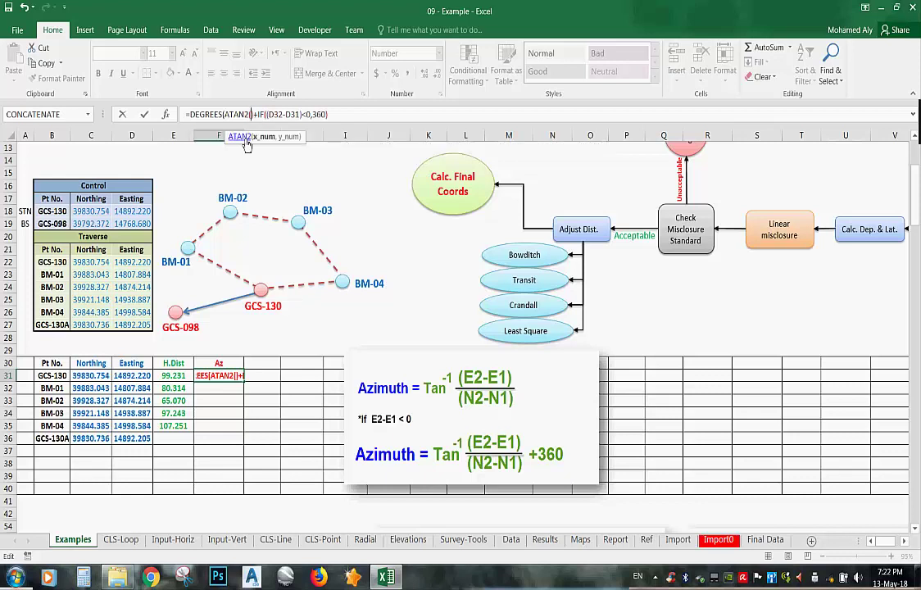
Give ATAN2 the arguments C31-C32 and D31-D32, and enter the formula in F31, accepting Excel's parenthesis correction
left_click(97, 380)
type("-")
left_click(97, 390)
type(",")
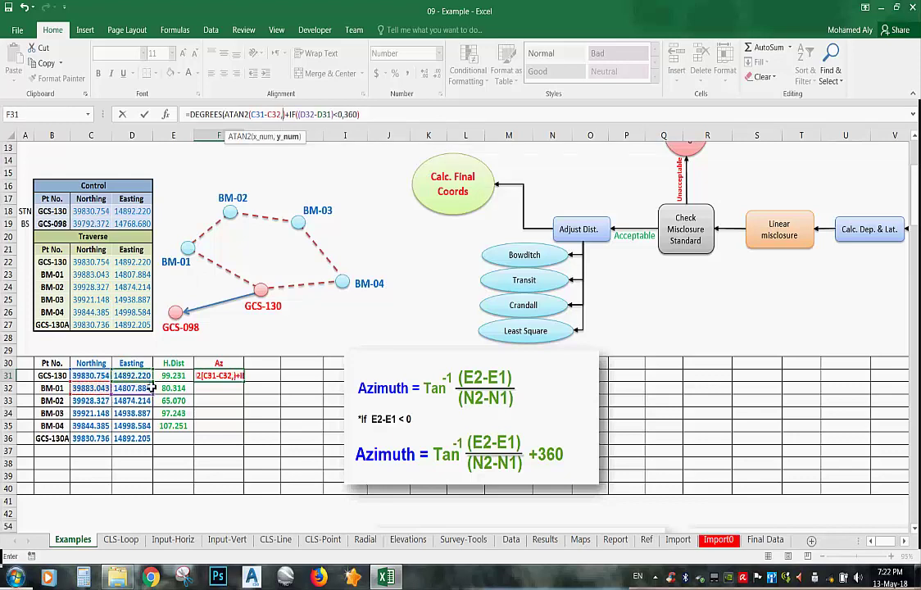
left_click(145, 375)
type("-")
left_click(140, 388)
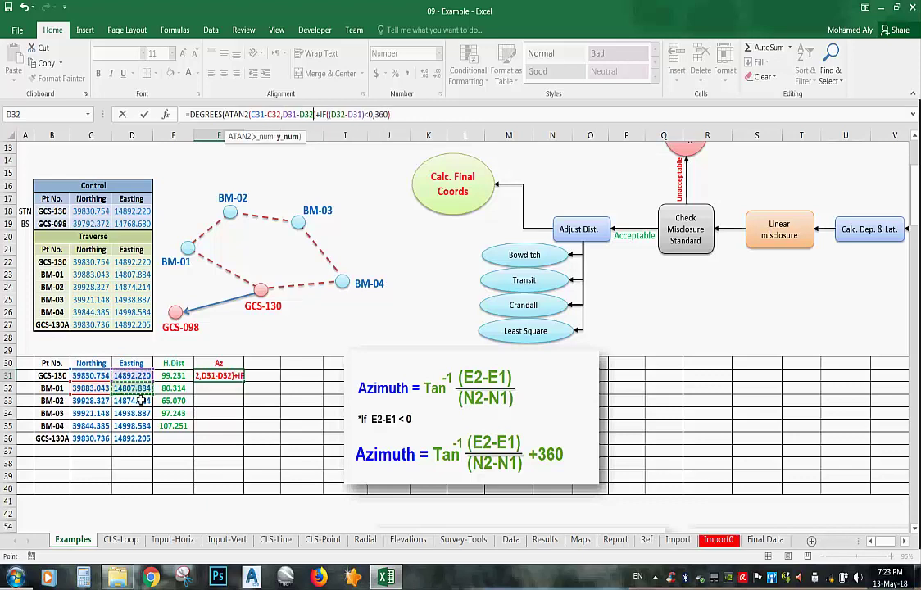
type(")")
key("Return")
left_click(456, 336)
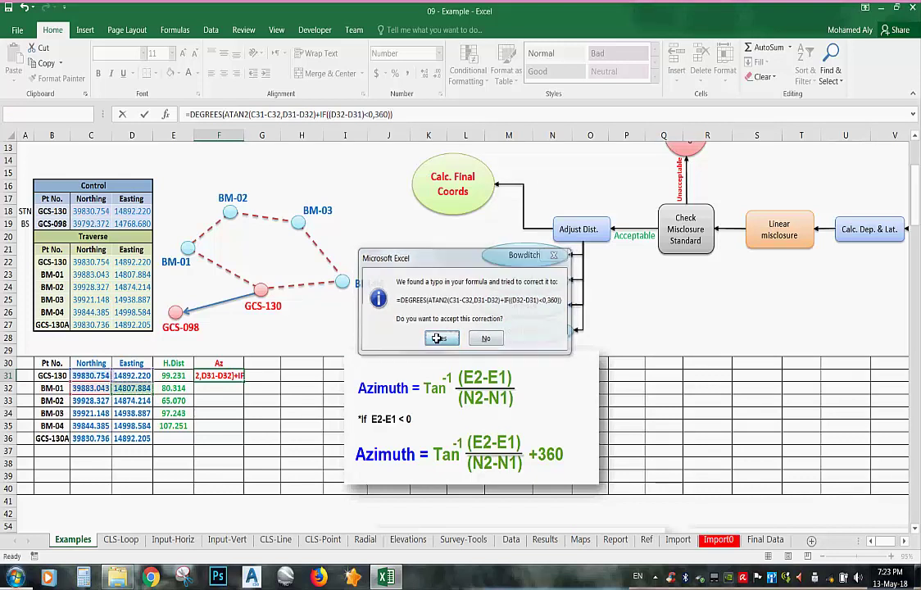
Correct F31's parentheses so the formula reads =DEGREES(ATAN2(C31-C32,D31-D32))+IF((D32-D31)<0,360)
left_click(248, 375)
left_click(222, 114)
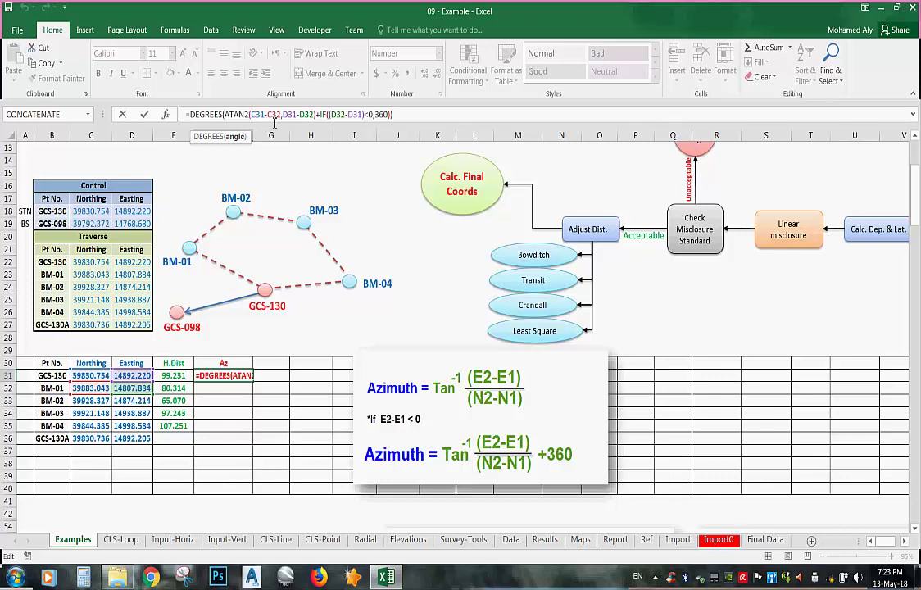
left_click(316, 115)
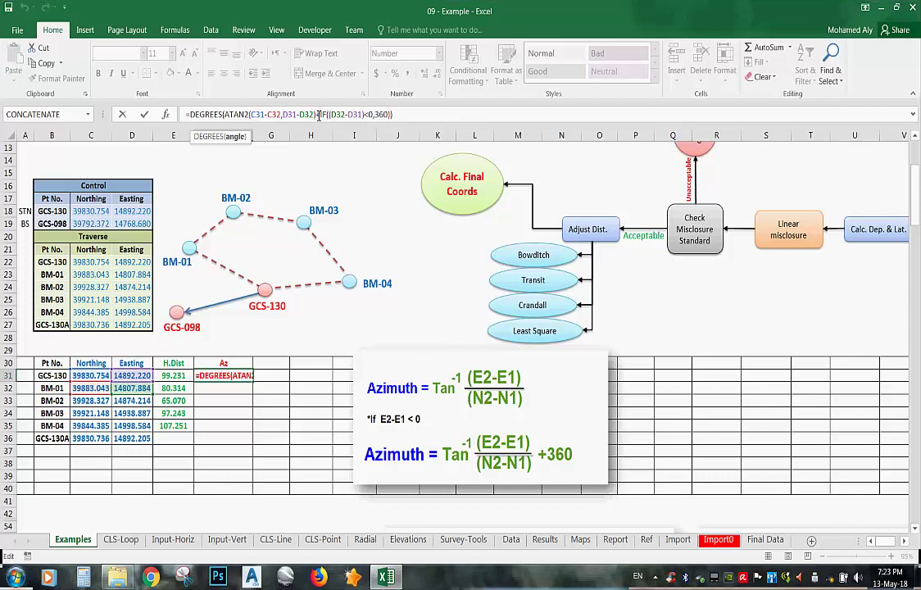
type(")+")
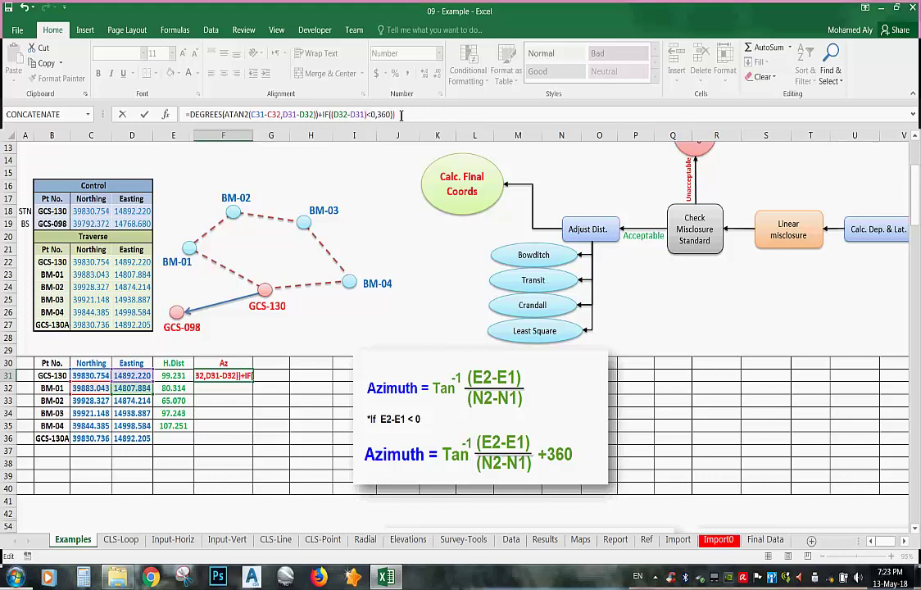
left_click(395, 116)
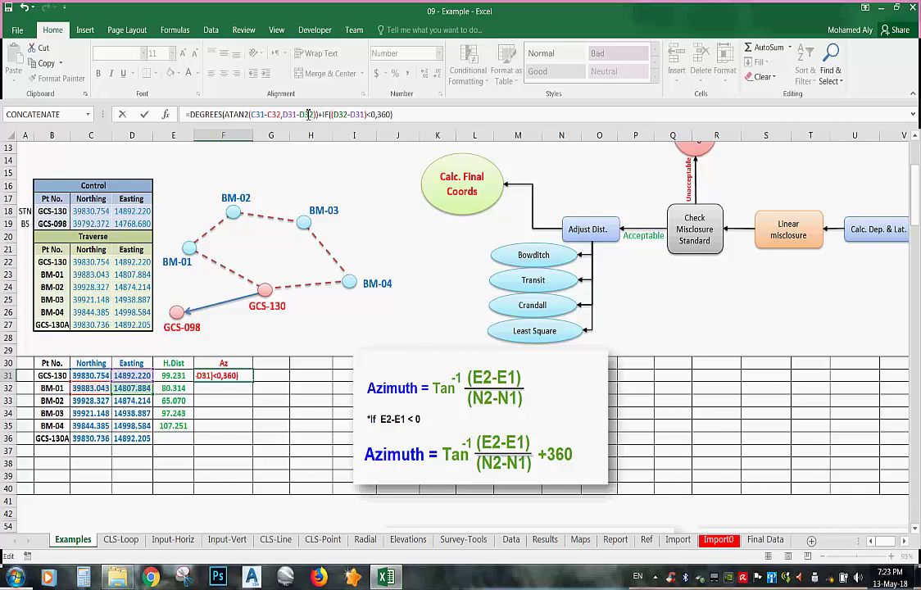
In F31's azimuth formula, change ATAN2's northing difference to C32-C31
left_click(228, 375)
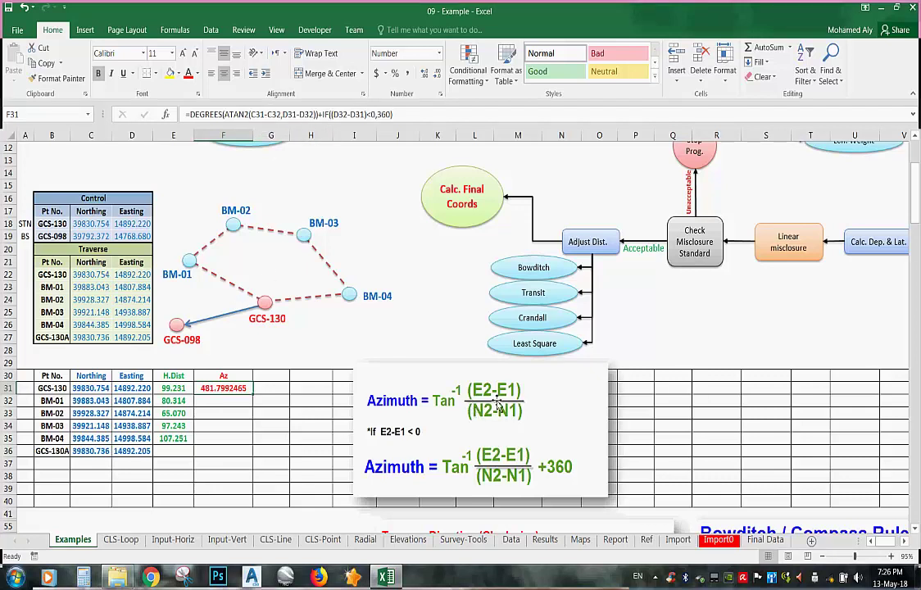
left_click(255, 114)
double_click(255, 114)
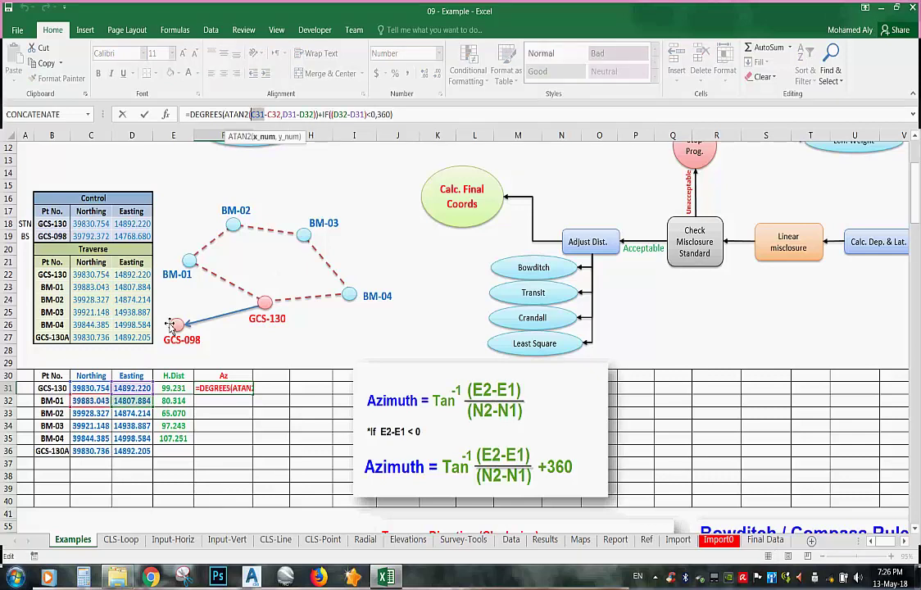
left_click(91, 400)
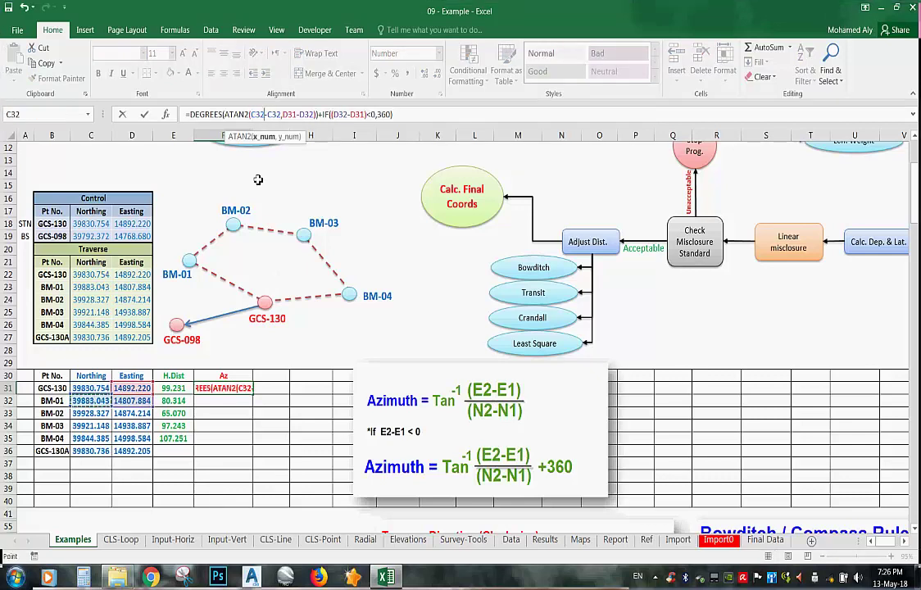
double_click(275, 114)
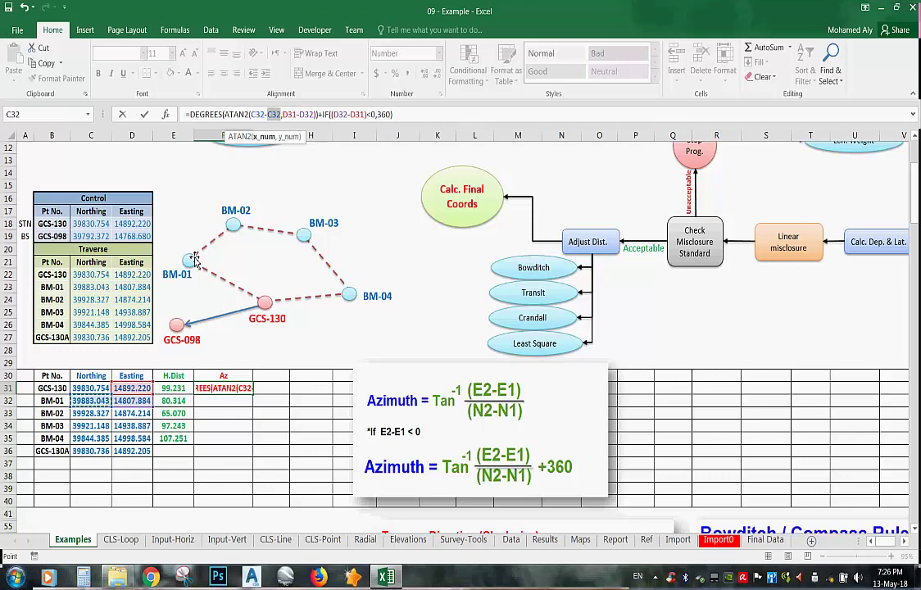
left_click(99, 389)
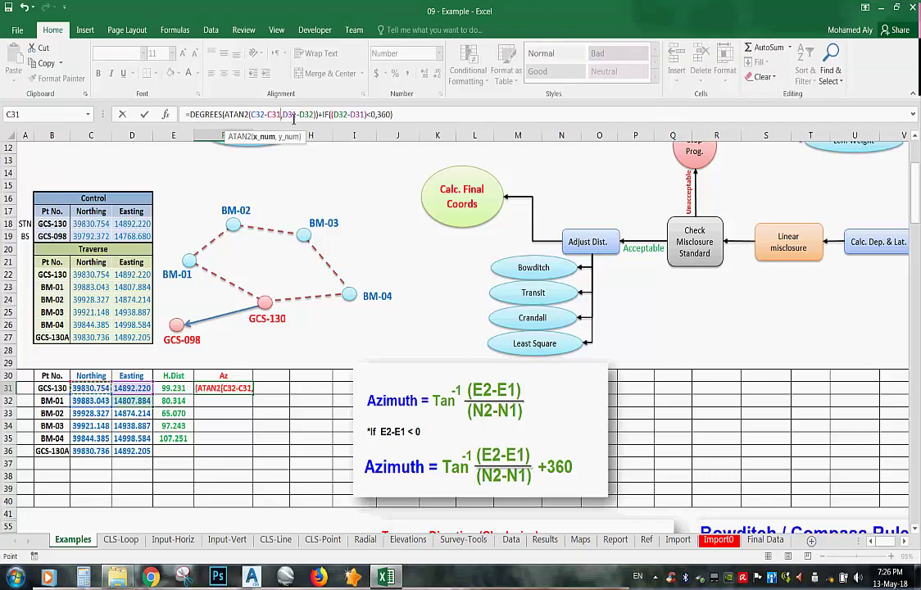
Change ATAN2's easting difference in F31 to D32-D31 and enter the corrected azimuth formula
double_click(288, 114)
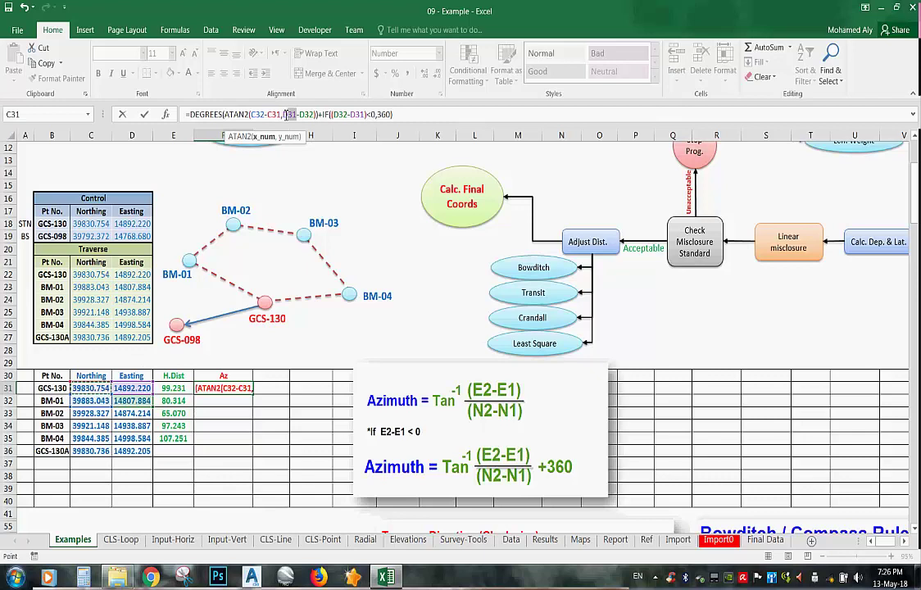
left_click(118, 400)
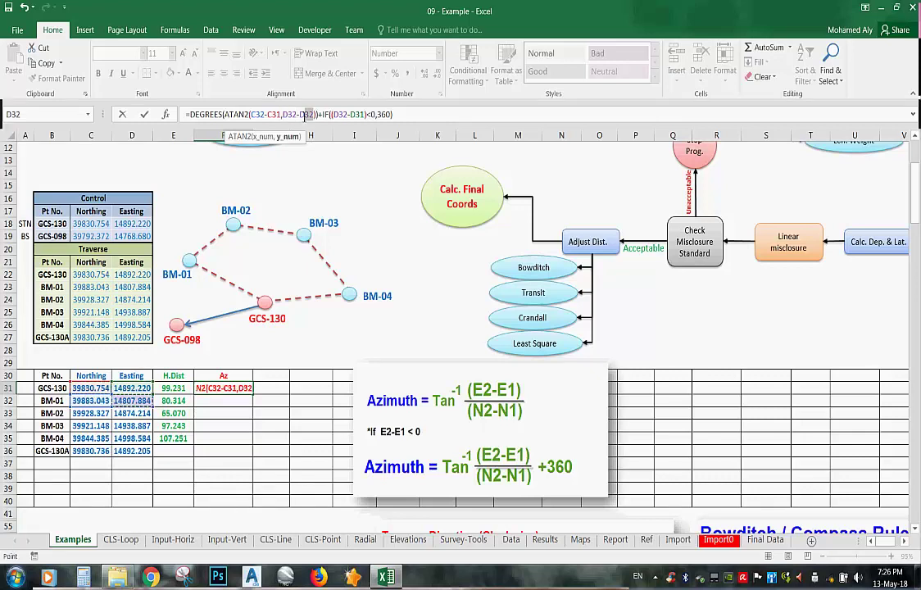
double_click(306, 114)
left_click(146, 387)
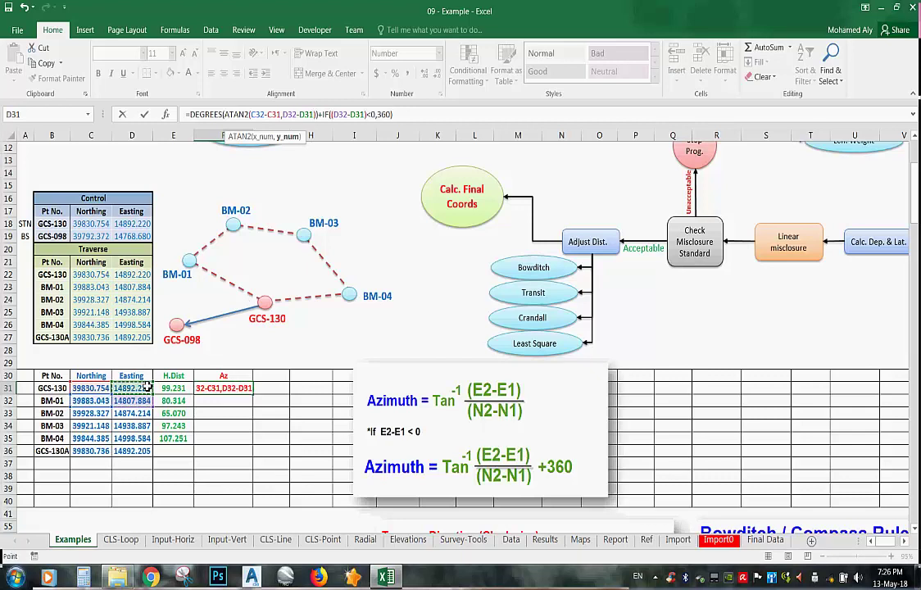
key("Return")
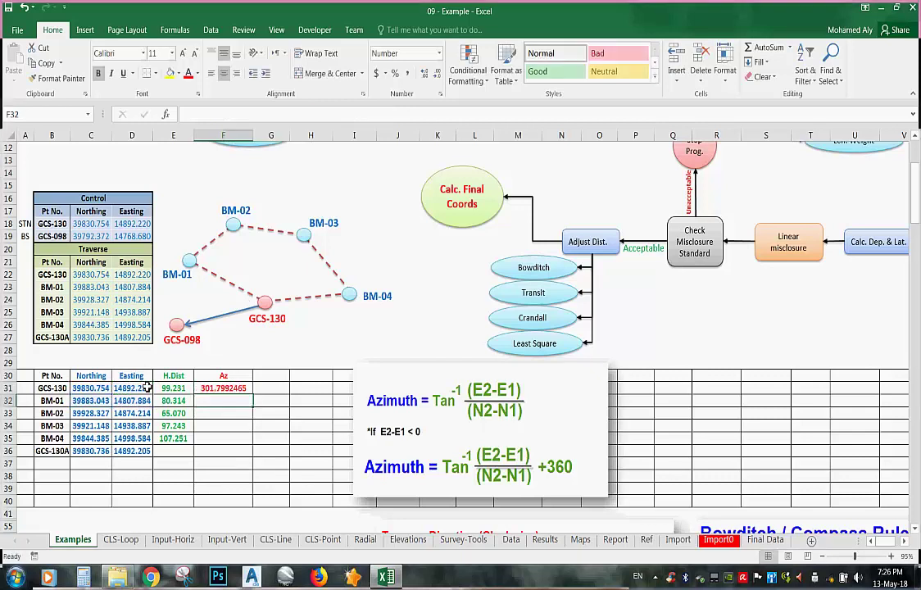
Fill the azimuth formula from F31 down through the GCS-130A row in F36
left_click(246, 389)
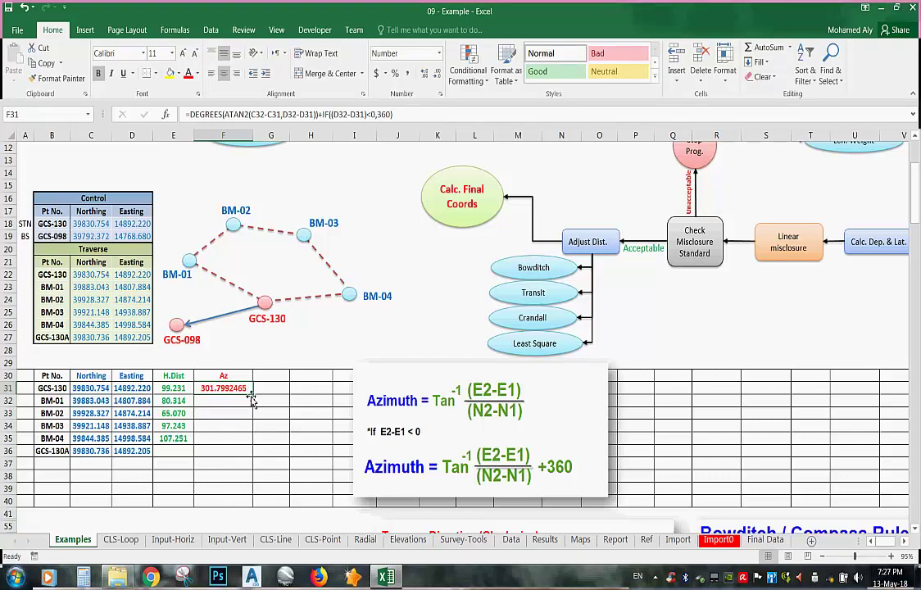
left_click_drag(253, 398, 250, 439)
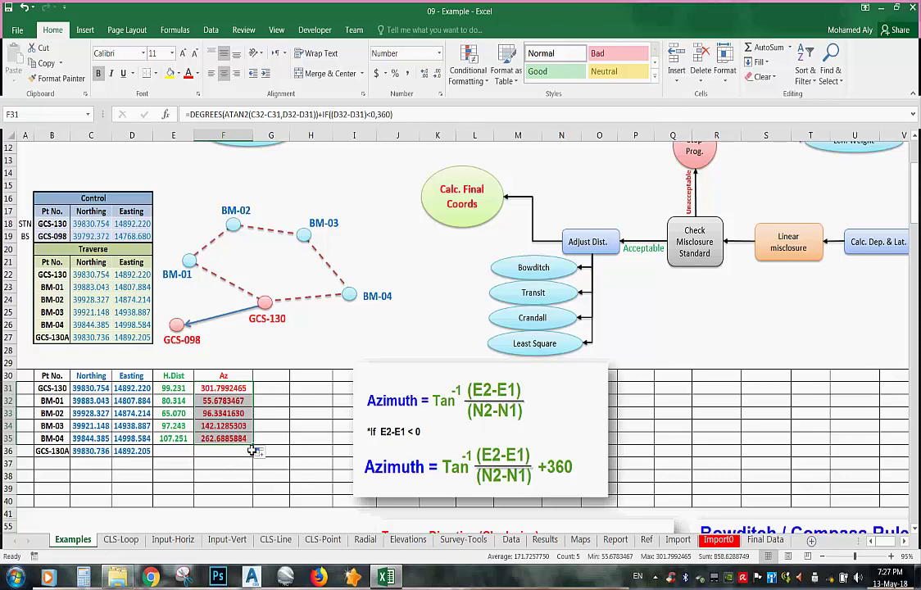
left_click_drag(253, 445, 241, 460)
left_click(236, 451)
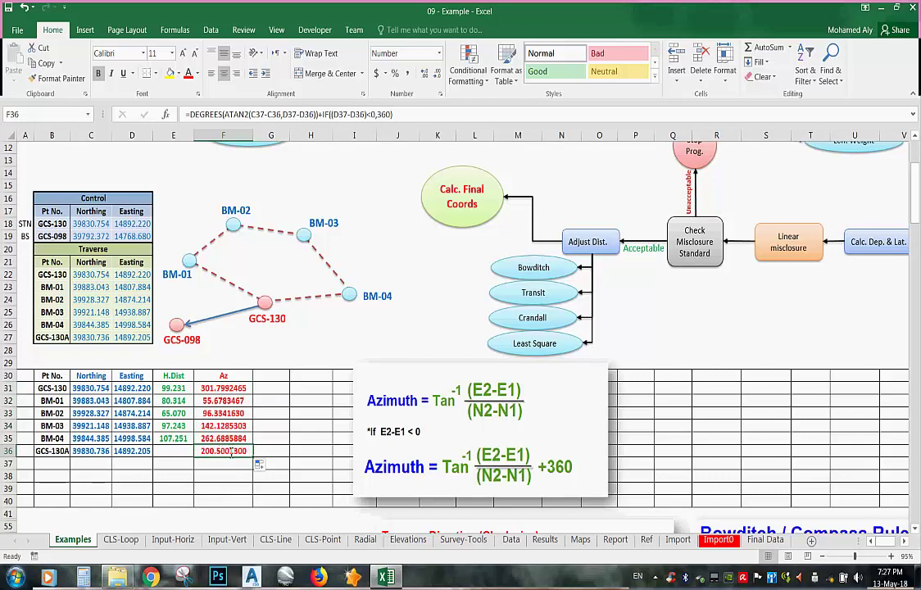
Examine the azimuth formulas and values in F31 through F36 against the legs of the traverse sketch
double_click(231, 452)
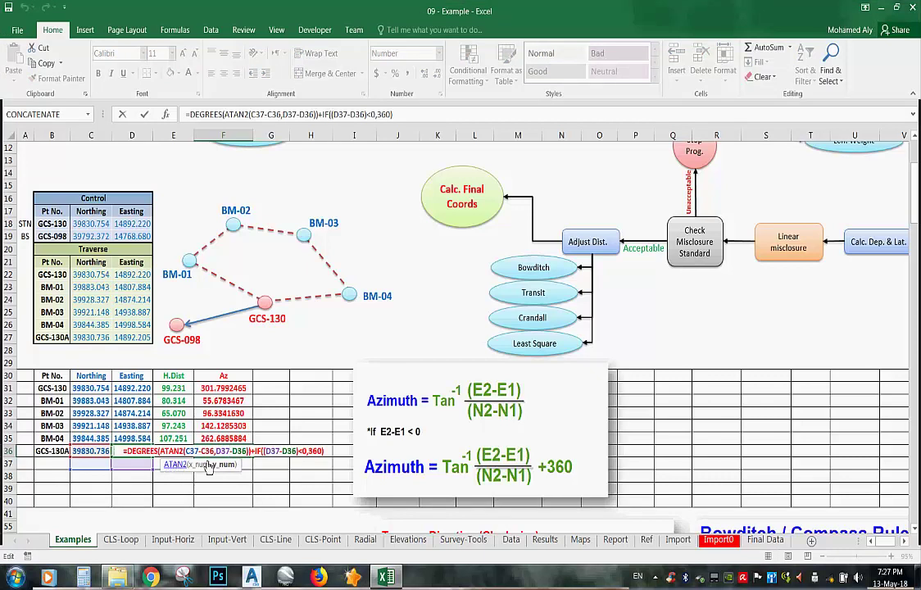
key("Escape")
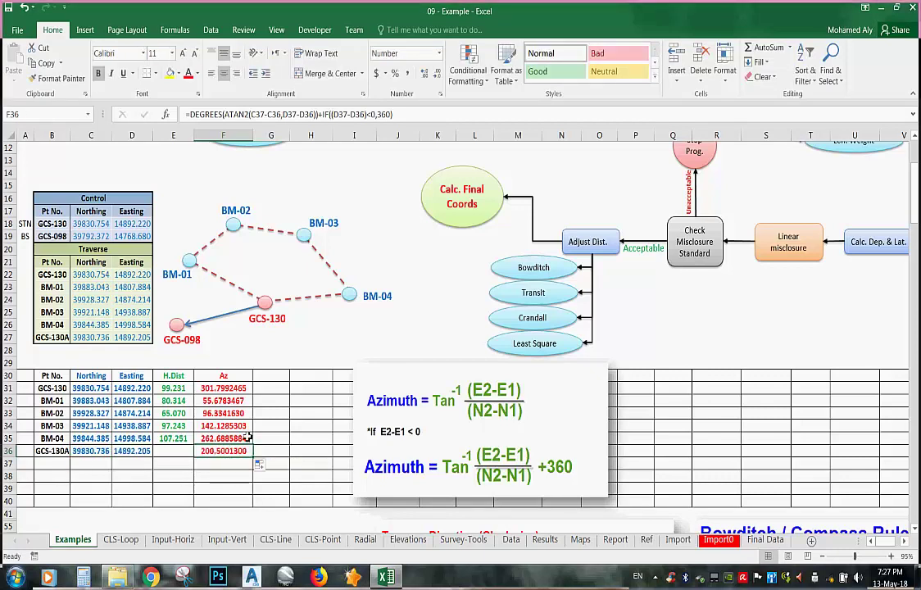
left_click(235, 393)
double_click(235, 393)
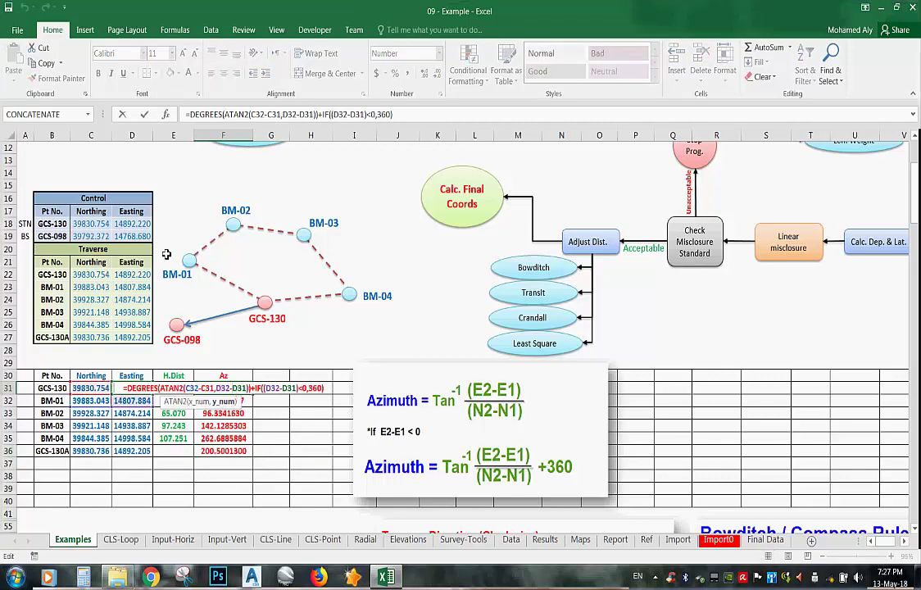
key("ctrl+Return")
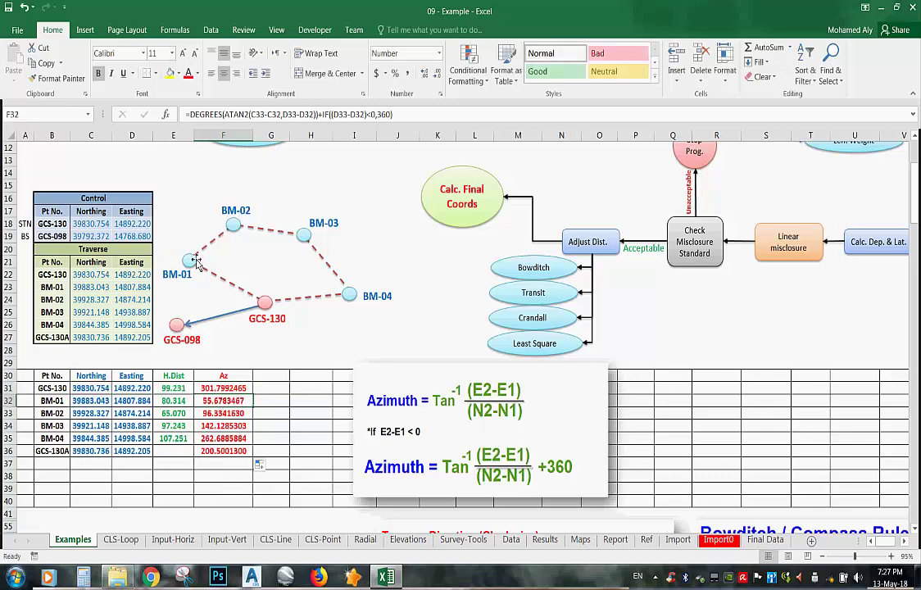
left_click(223, 415)
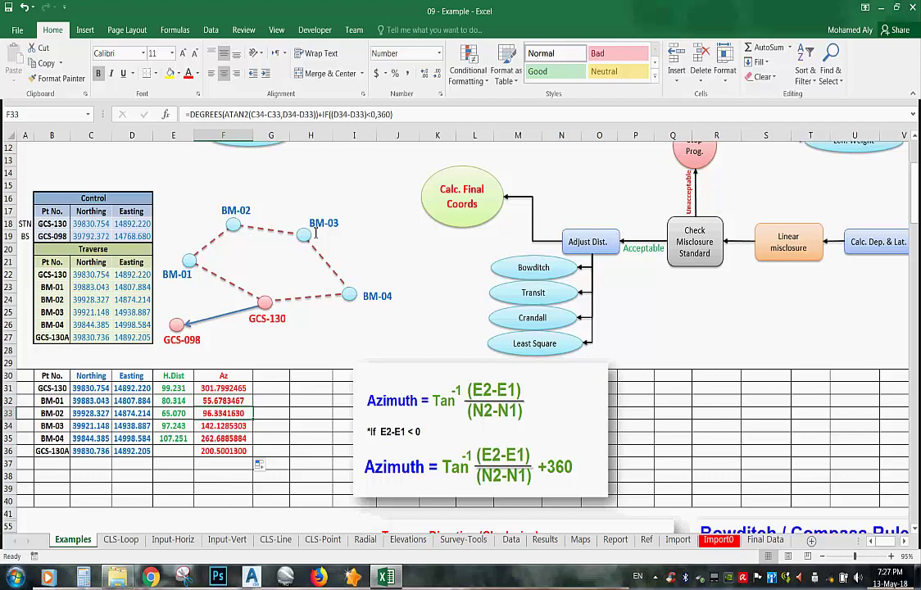
left_click(237, 427)
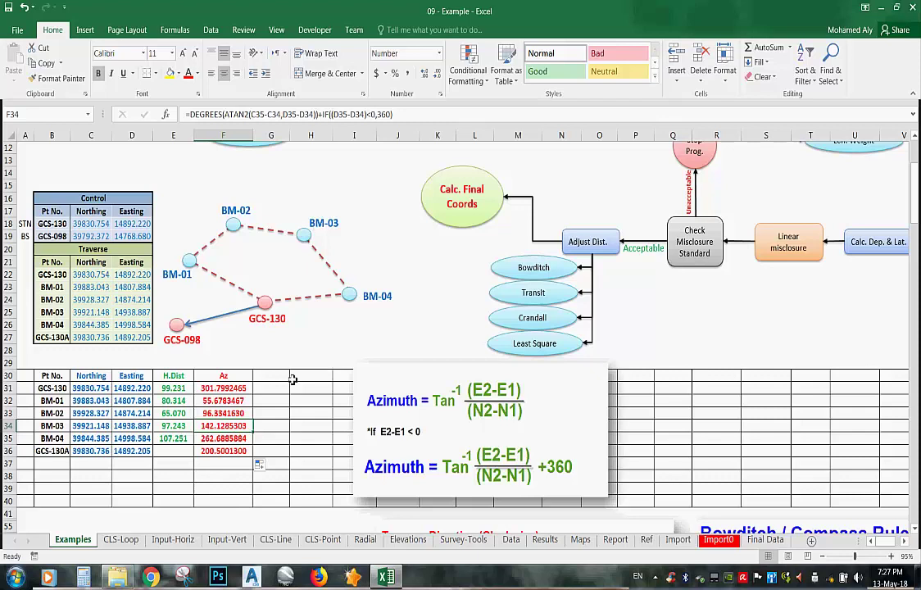
left_click(242, 438)
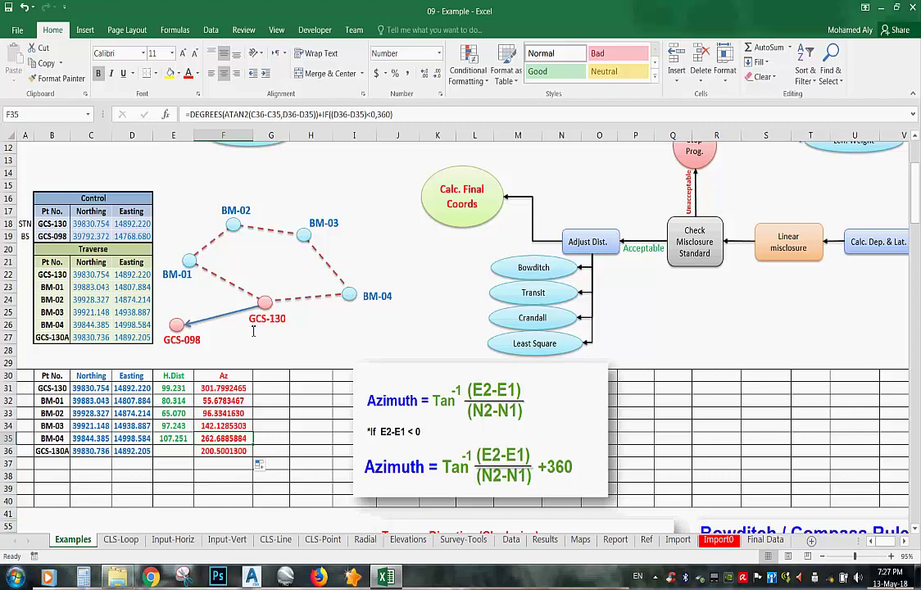
left_click(223, 451)
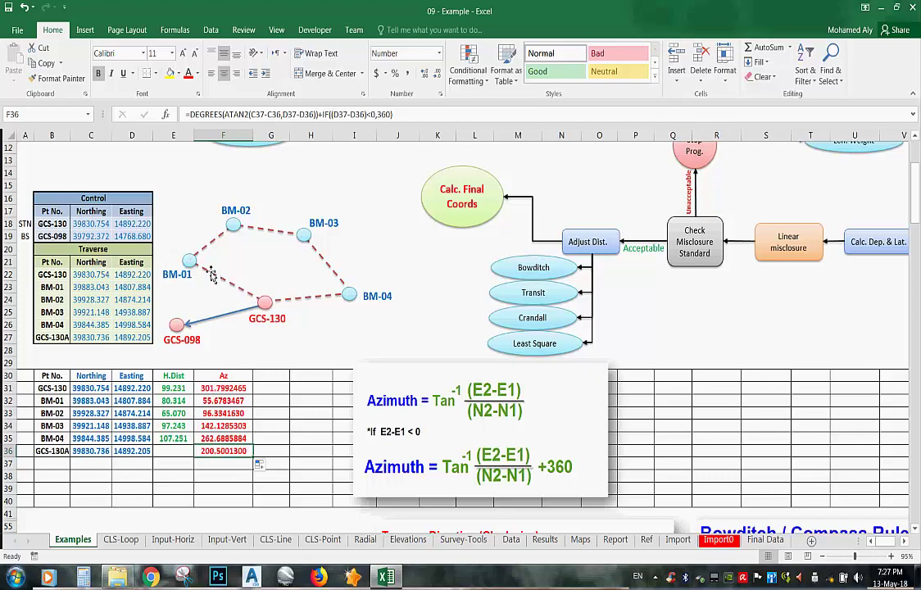
Point F36's azimuth back to BM-01 by changing its formula to =DEGREES(ATAN2(C32-C36,D32-D36))+IF((D32-D36)<0,360), and compare it with F31
double_click(231, 452)
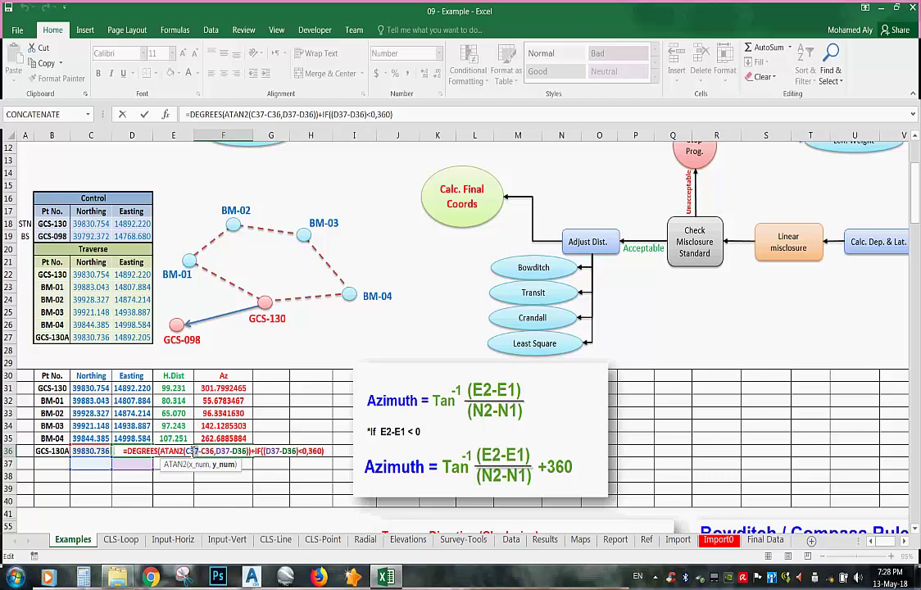
left_click(189, 451)
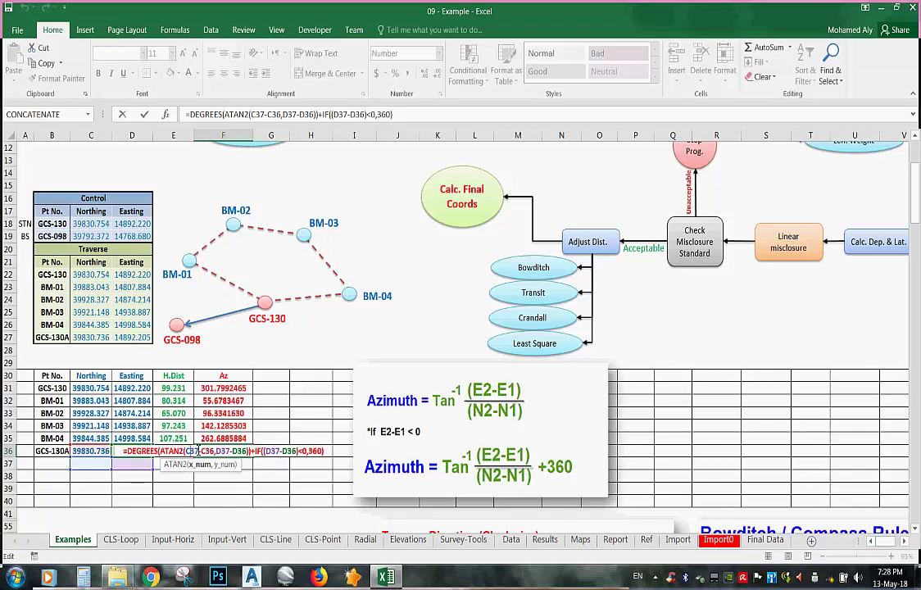
double_click(191, 451)
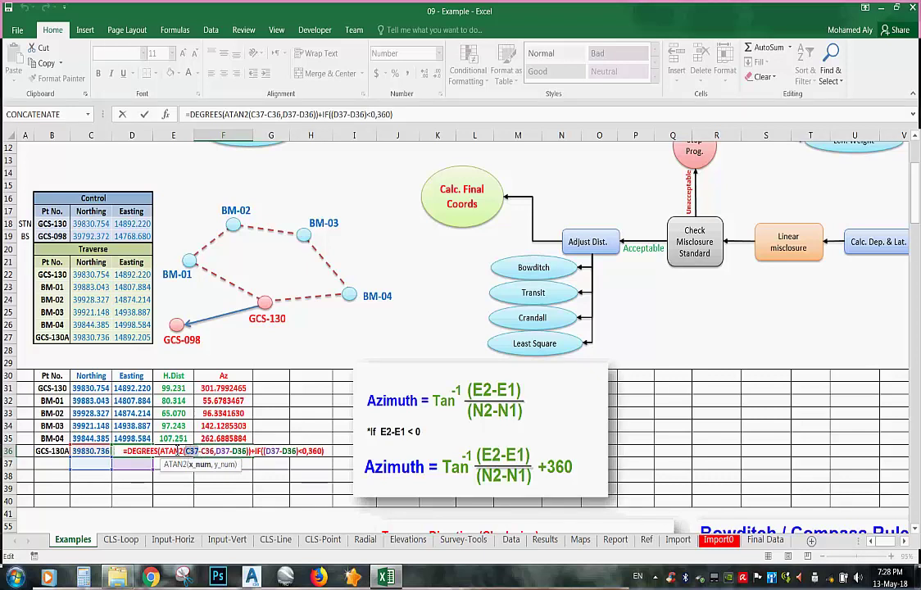
left_click(98, 401)
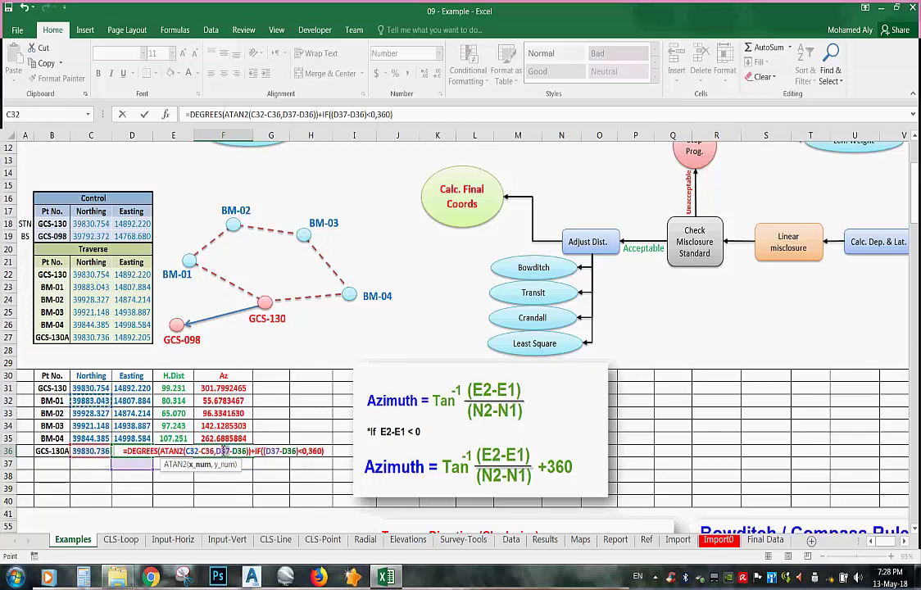
double_click(227, 452)
left_click(131, 400)
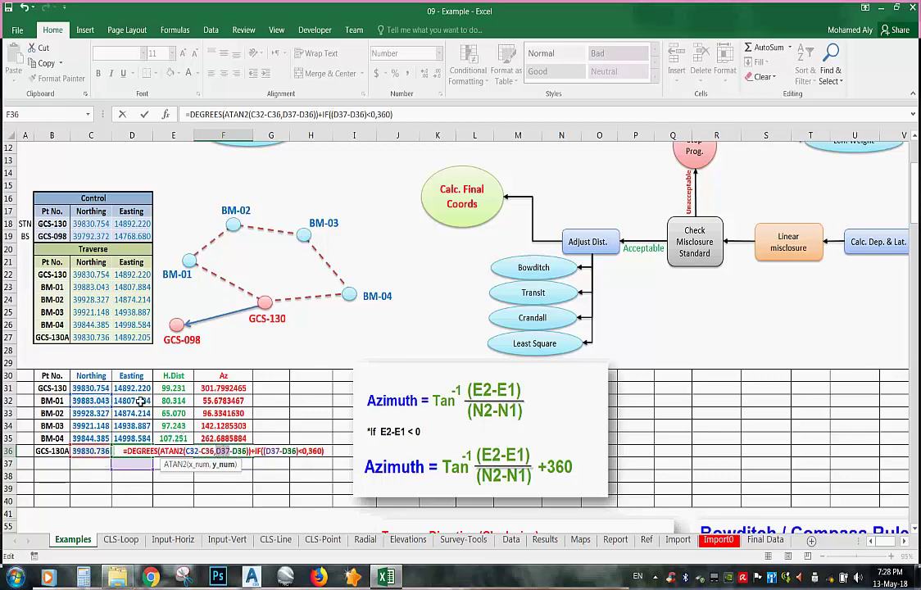
double_click(274, 452)
left_click(145, 400)
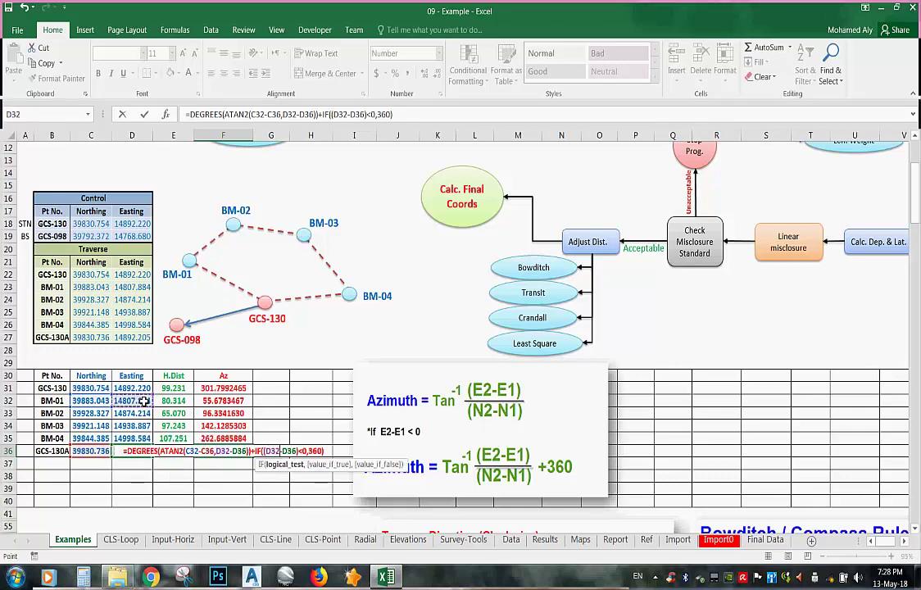
key("Return")
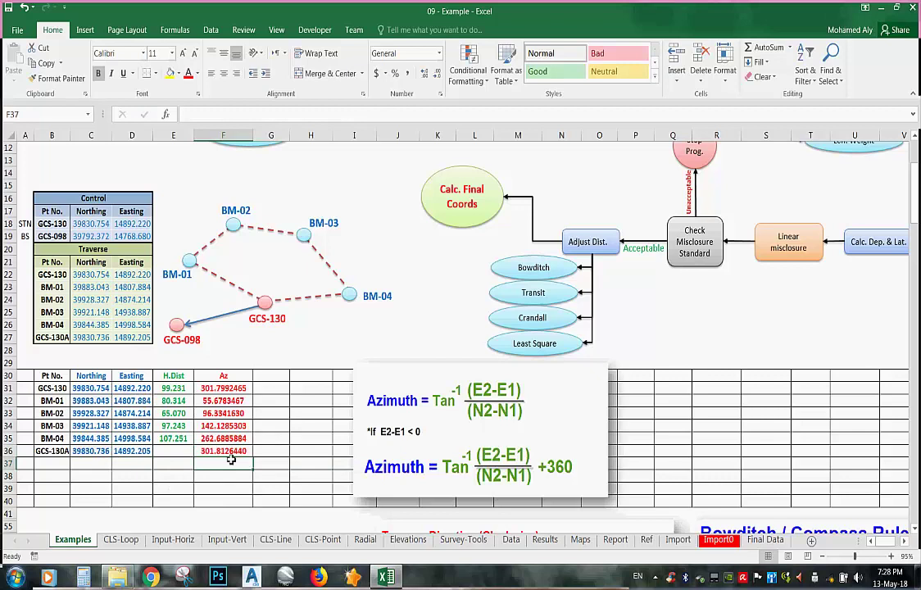
left_click(230, 387)
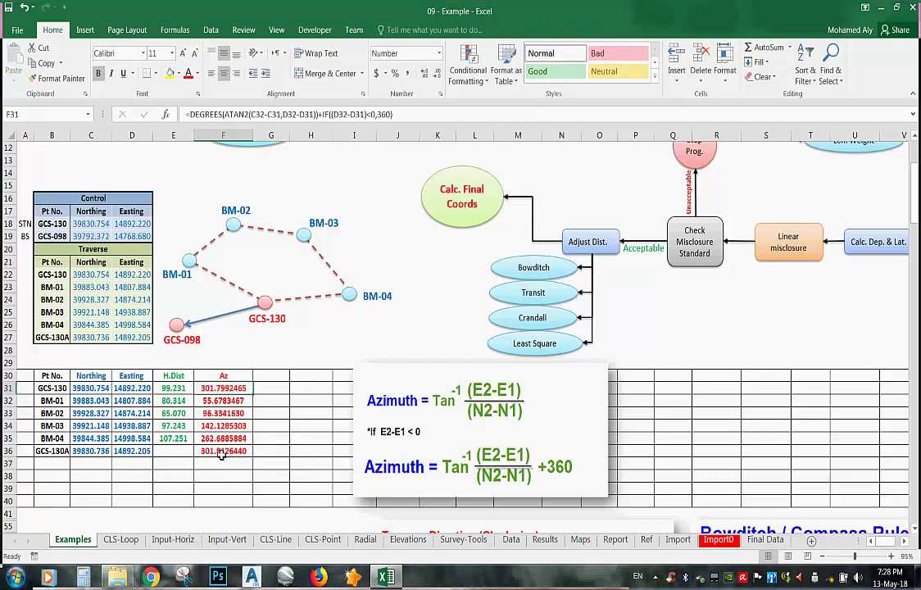
left_click(221, 453)
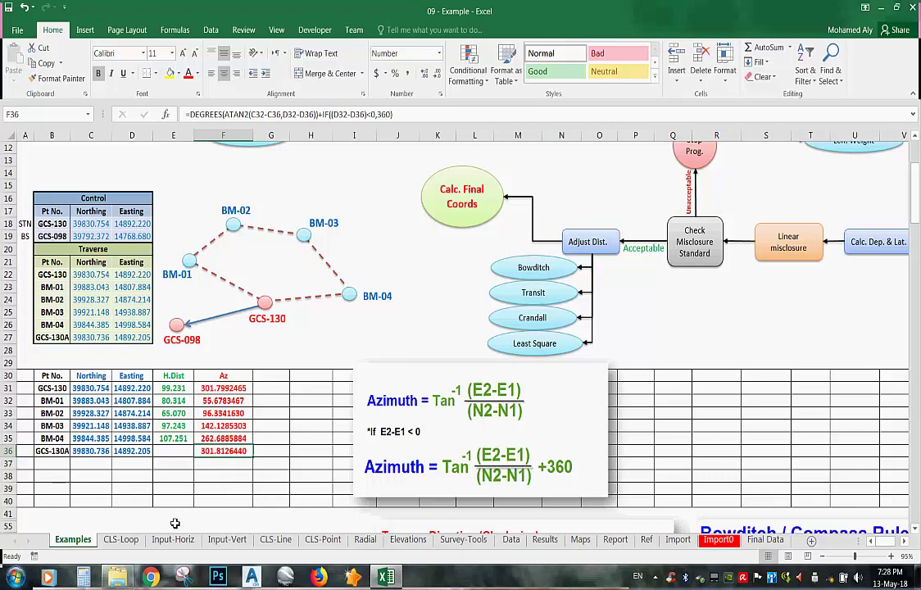
Shade the totals row A40:U40 with a light grey fill
left_click_drag(25, 501, 834, 496)
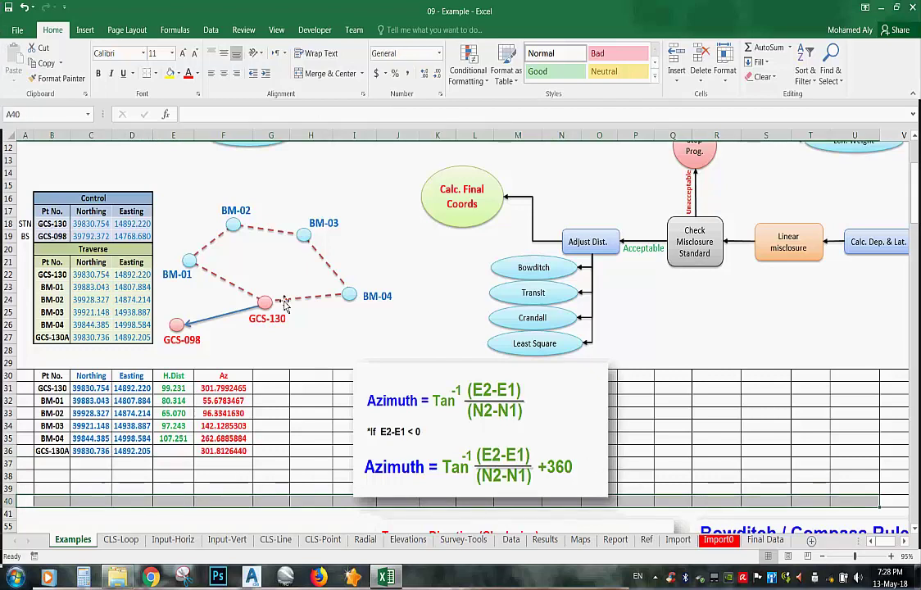
left_click(179, 74)
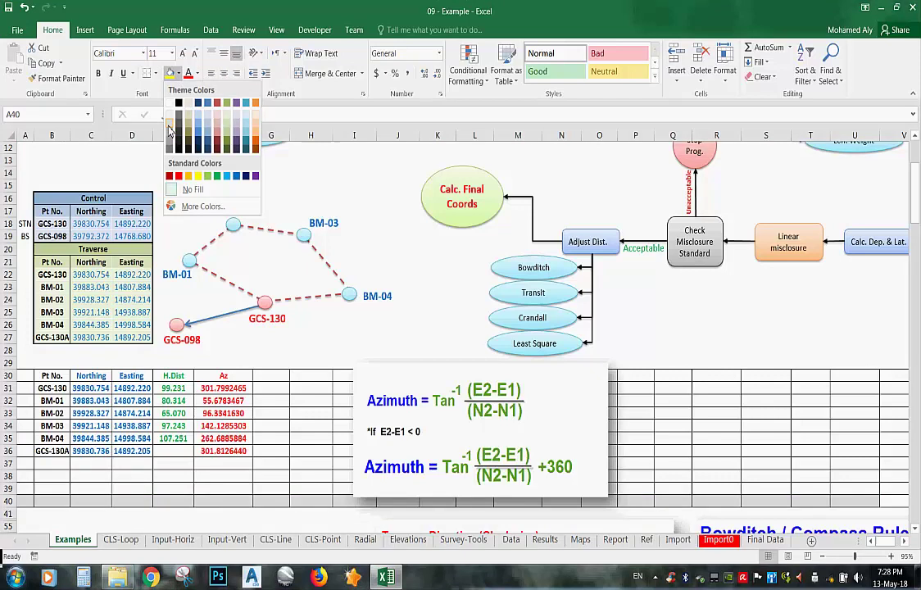
left_click(177, 148)
Total the horizontal distances in E40 with the formula =SUM(E31:E39)
left_click(176, 506)
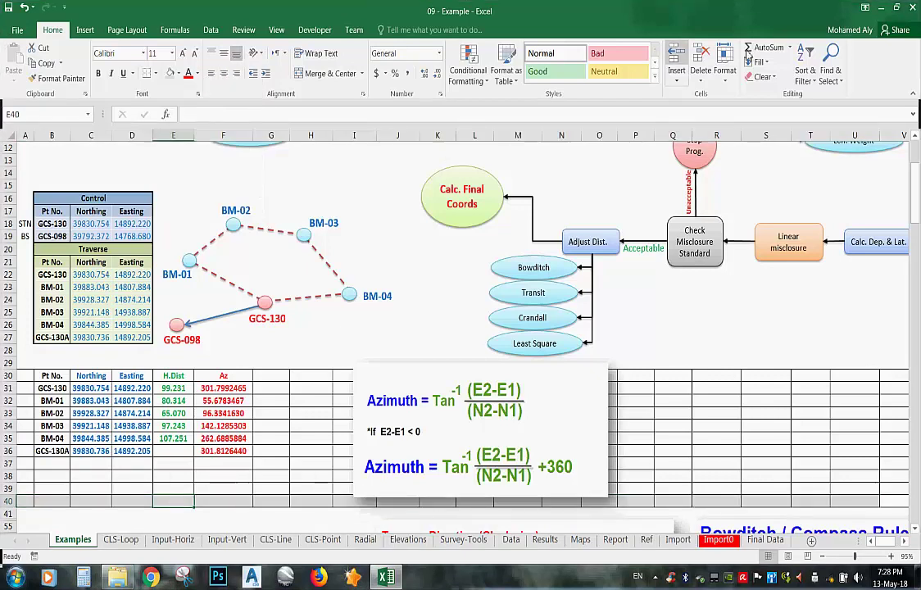
key("alt+equal")
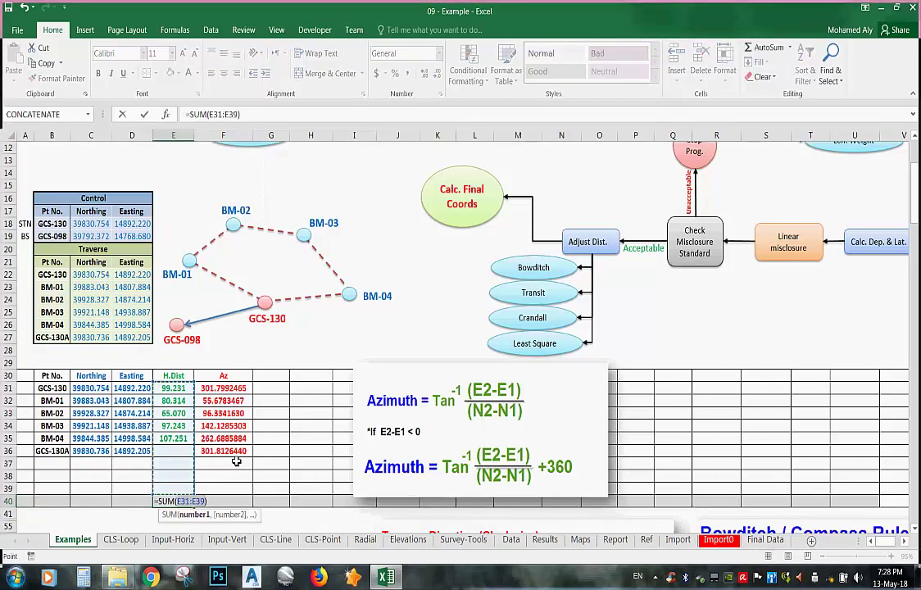
key("Return")
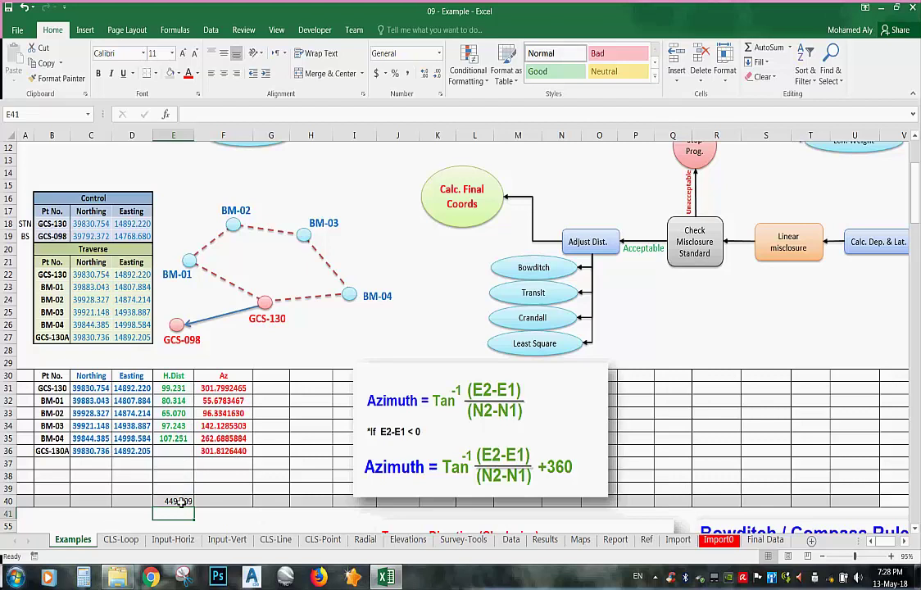
left_click(178, 502)
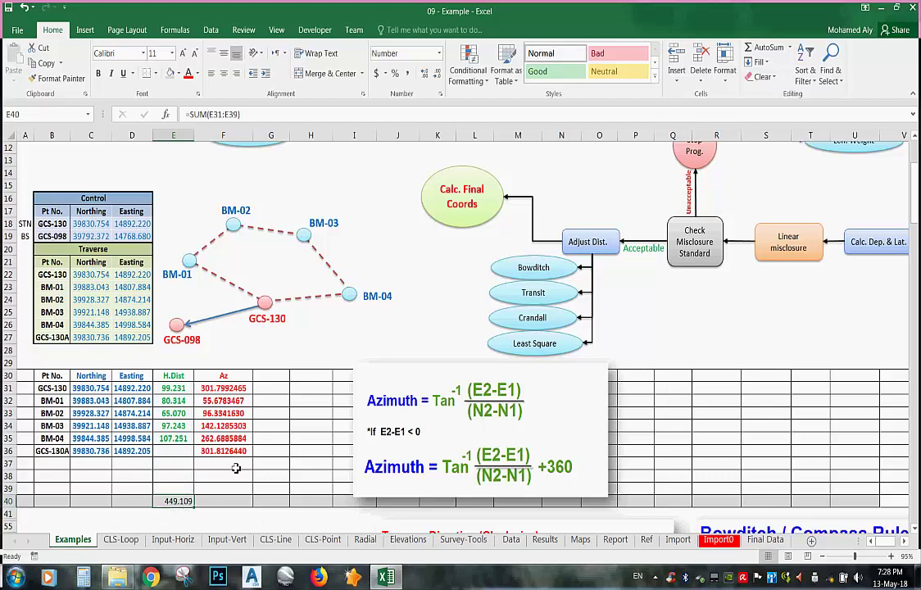
Calculate the azimuth difference in F40 with the formula =F36-F31 and show it with nine decimal places
left_click(226, 502)
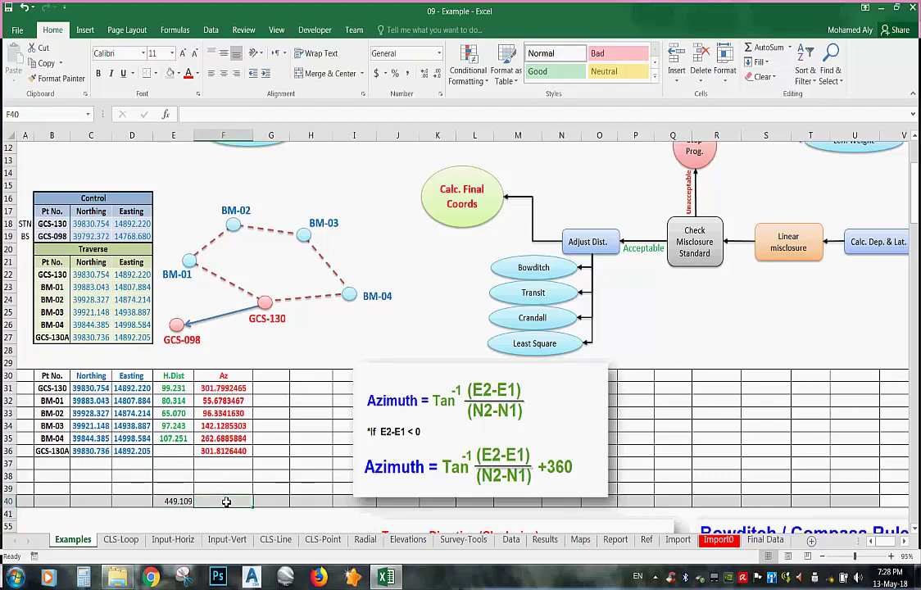
type("=")
left_click(223, 451)
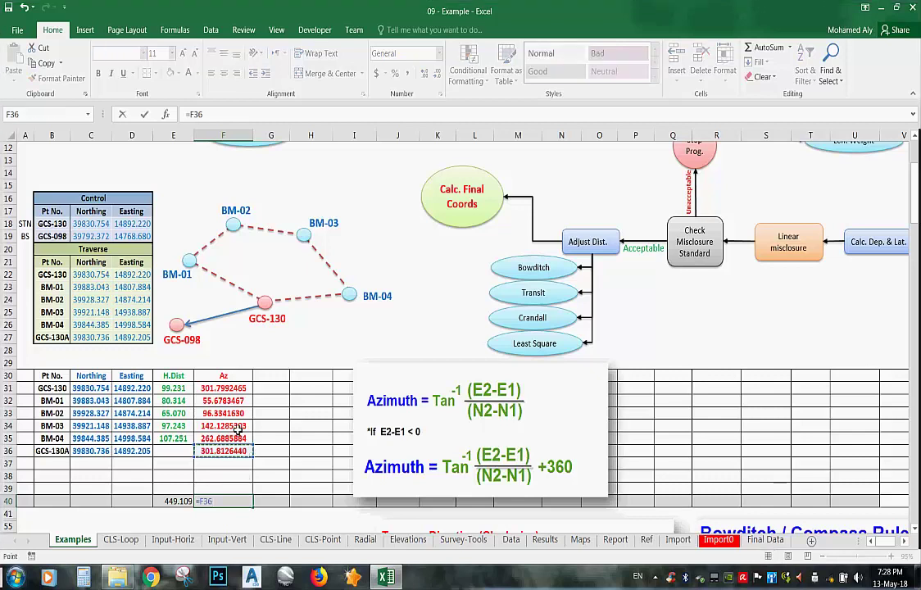
type("-")
left_click(236, 387)
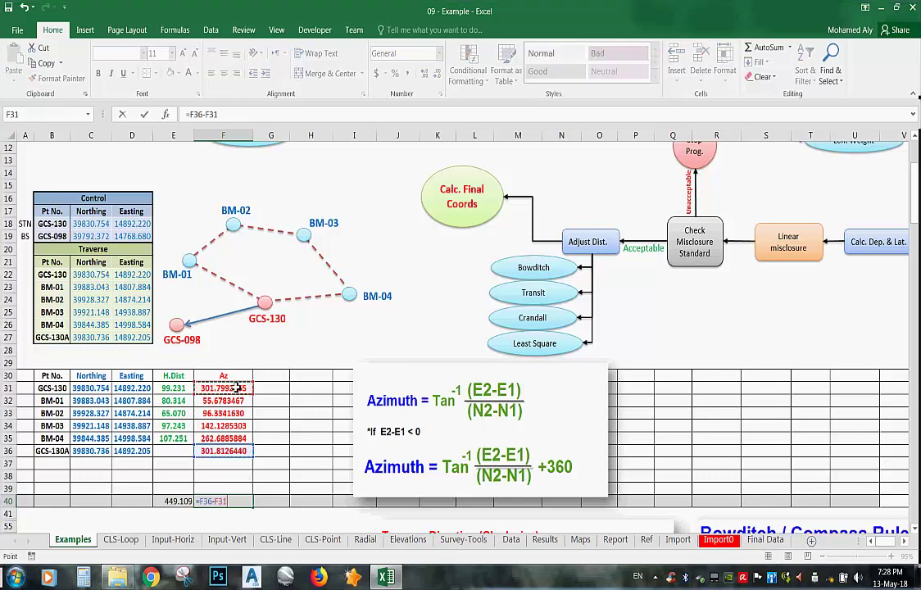
key("Return")
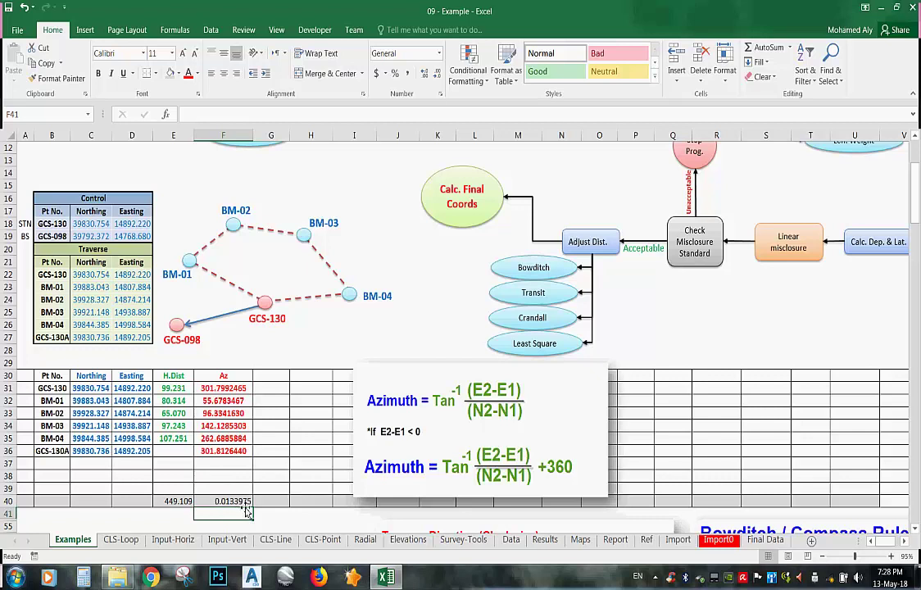
left_click(244, 502)
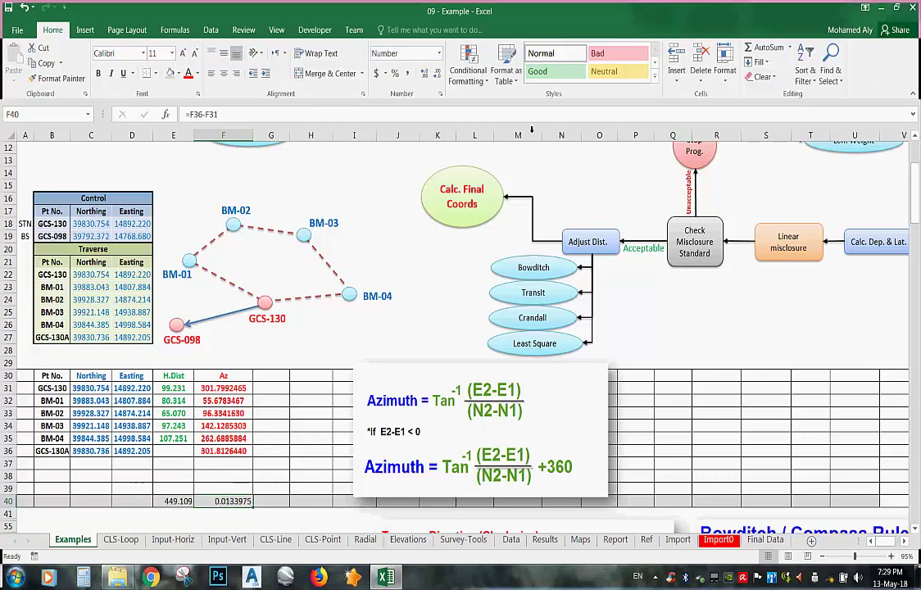
left_click(425, 73)
left_click(424, 73)
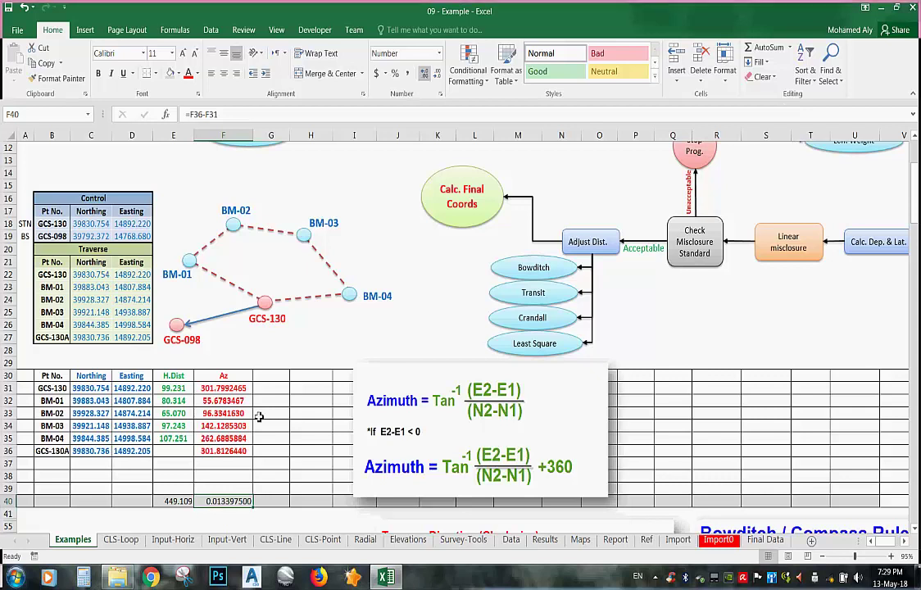
left_click(265, 499)
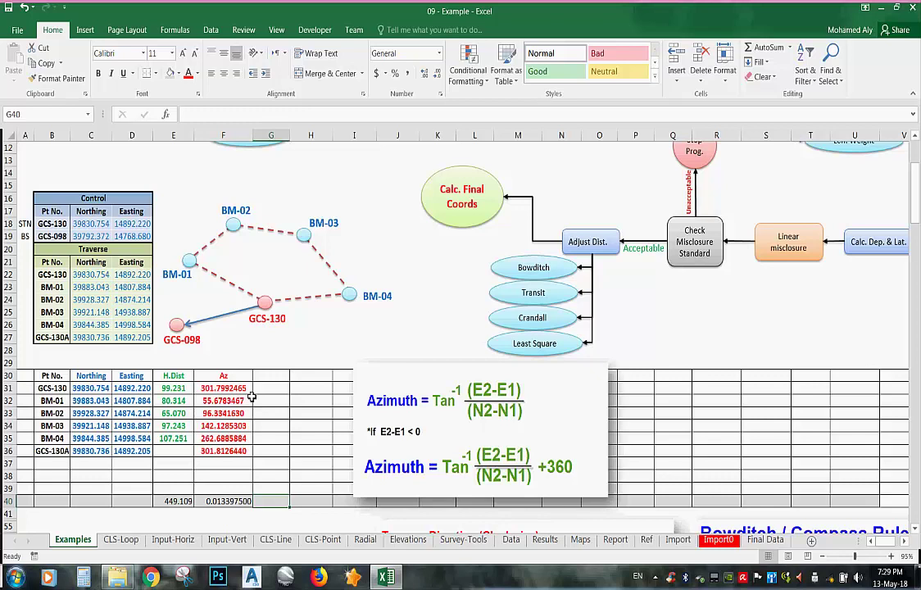
Delete the azimuth formula picture covering the traverse table
scroll(240, 401, "up", 1)
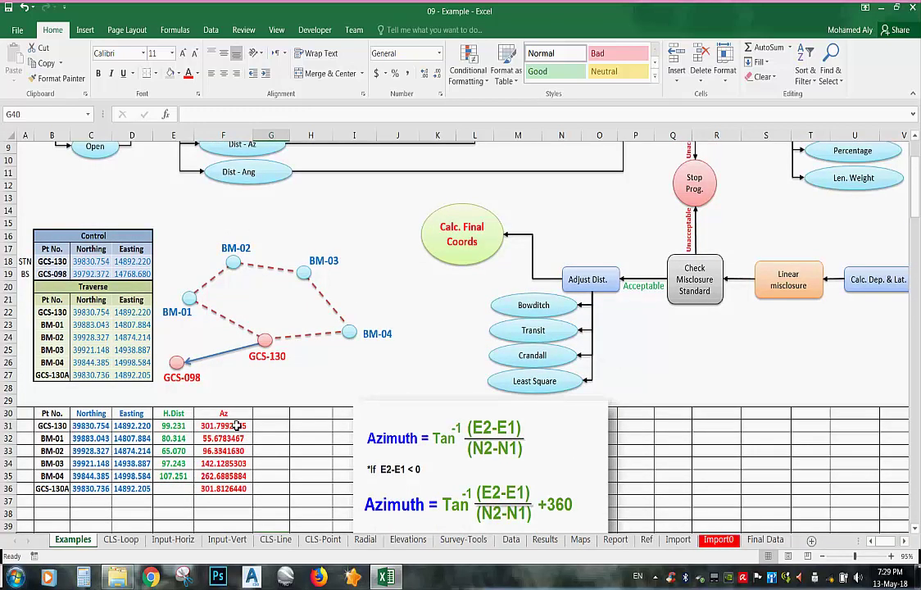
left_click(564, 447)
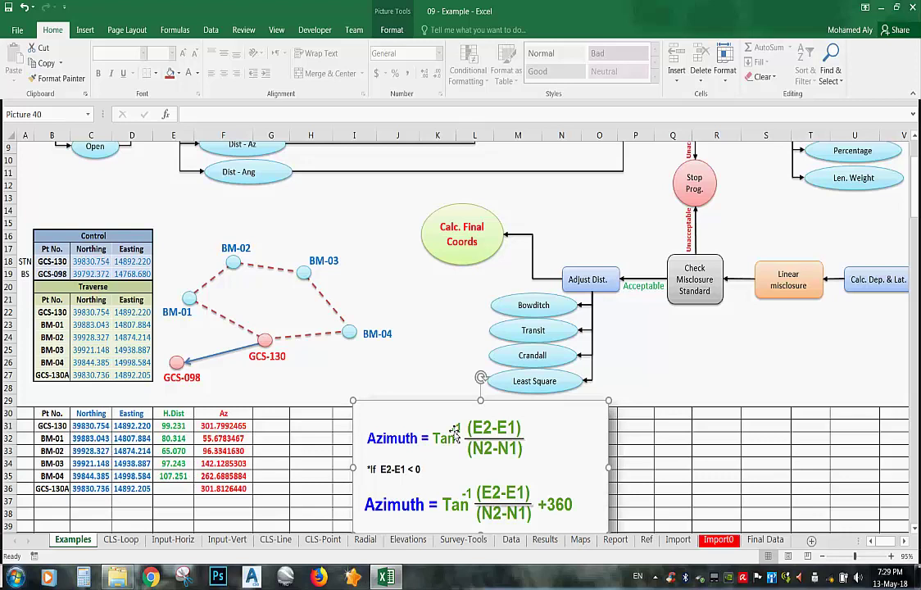
key("Delete")
Rename the azimuth header in F30 to "F. Az" and add the header "B. Az" in G30
scroll(446, 299, "up", 3)
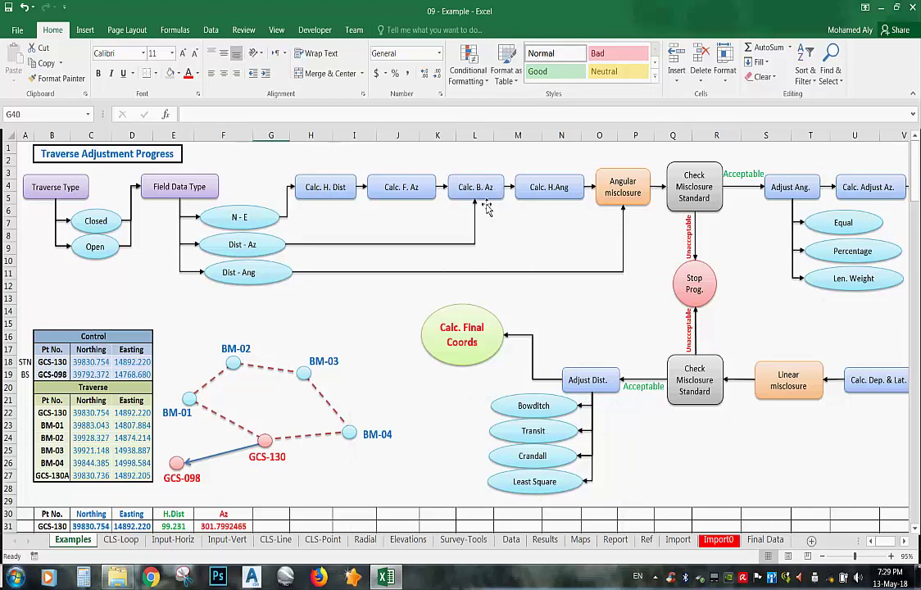
scroll(340, 315, "down", 2)
double_click(215, 439)
type("F.")
left_click(278, 439)
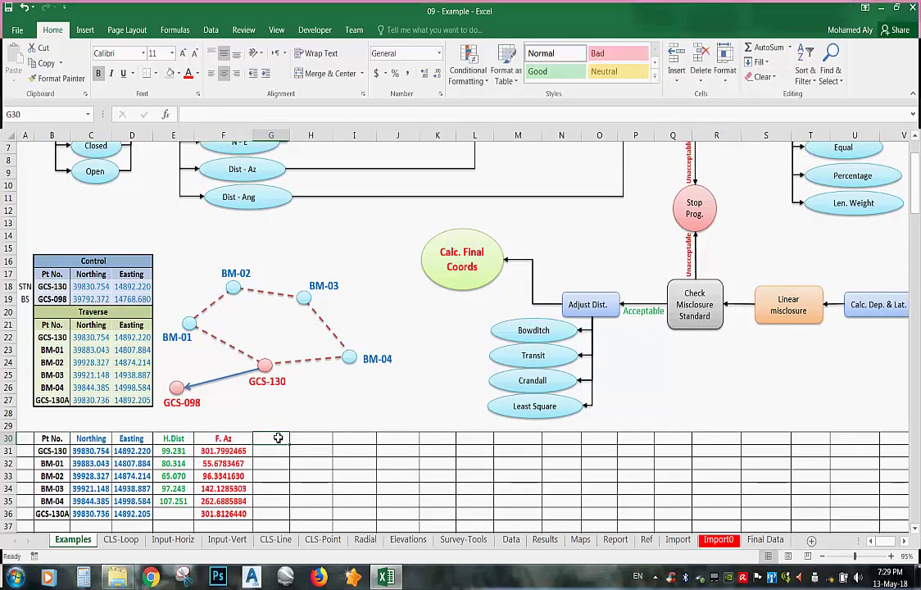
type("B")
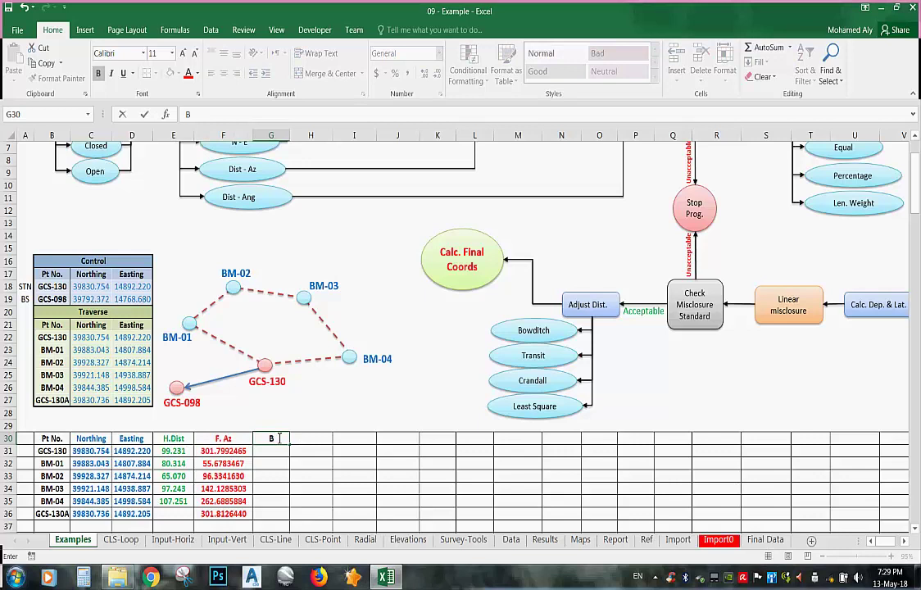
type(". Az")
left_click(327, 461)
Move the B. Azimuth formula picture from below the table up beside the B. Az column
scroll(268, 455, "down", 8)
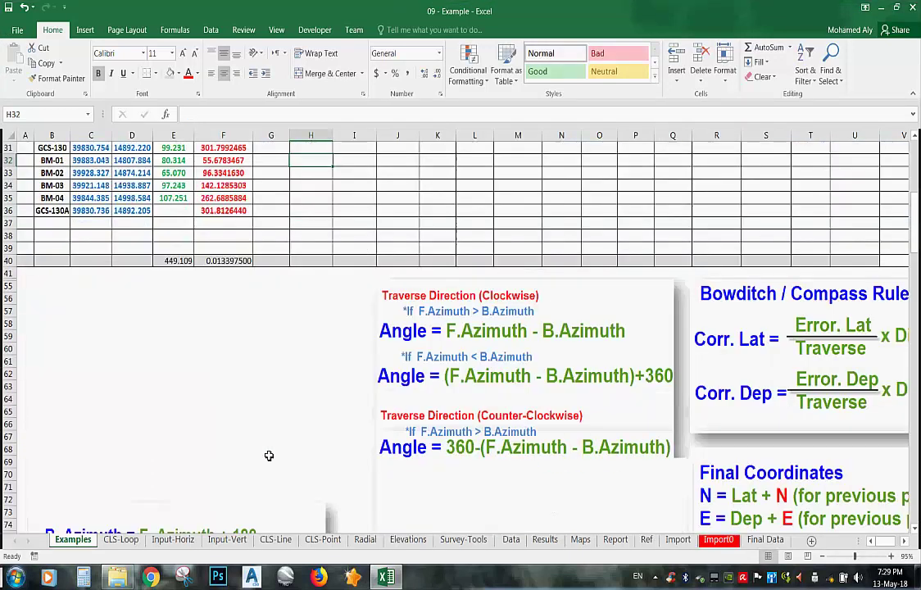
left_click(216, 405)
left_click_drag(207, 433, 504, 361)
Bring the TRV-01/TRV-02 forward and back azimuth sketch up to the traverse table for study, and place it below the totals row
scroll(504, 364, "down", 5)
scroll(504, 361, "down", 3)
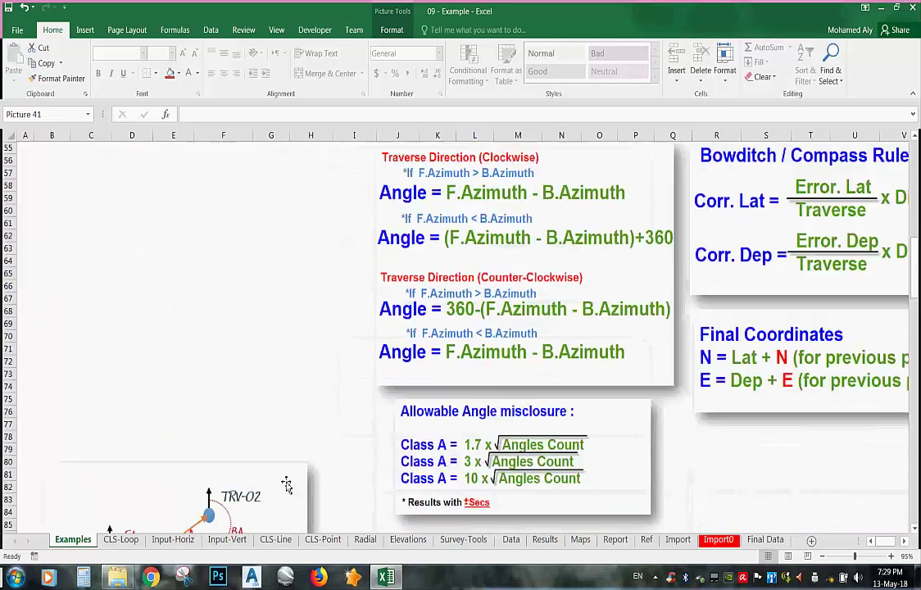
left_click_drag(205, 516, 102, 185)
scroll(315, 361, "up", 3)
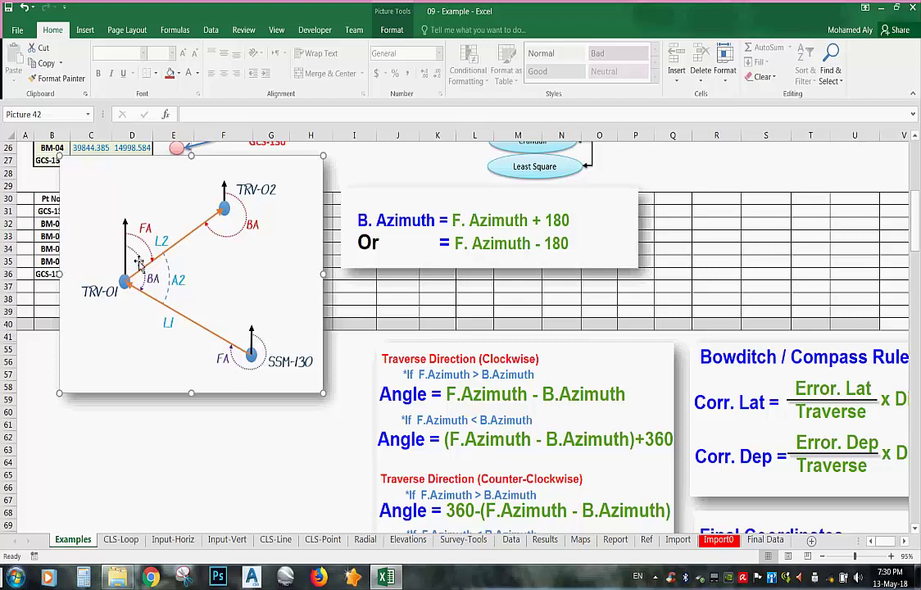
left_click_drag(211, 213, 207, 446)
scroll(333, 357, "up", 2)
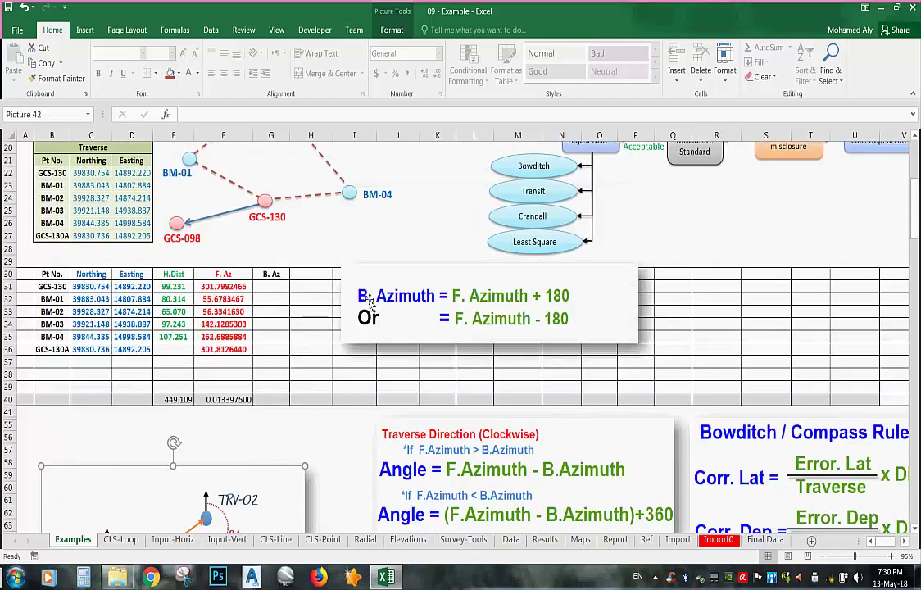
scroll(409, 311, "up", 2)
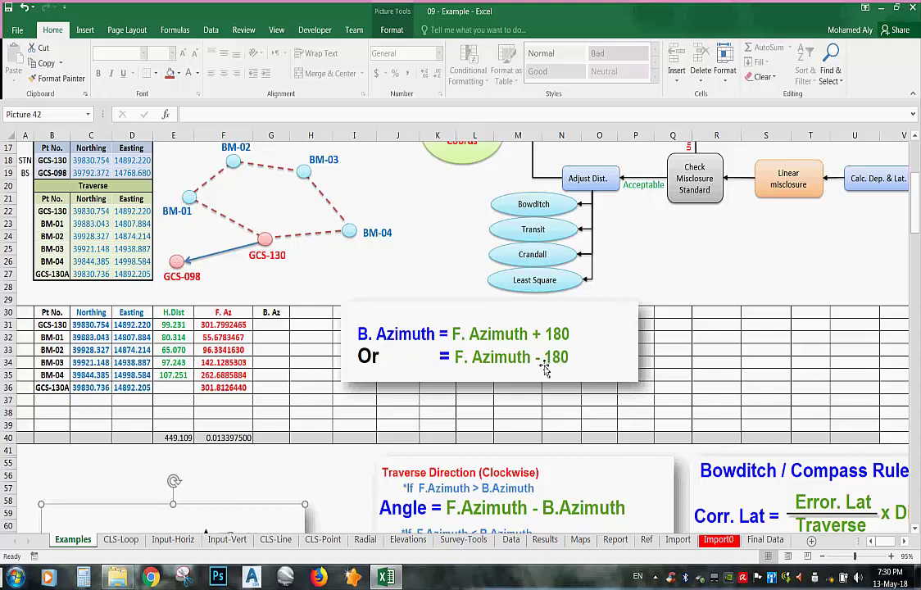
Write the back azimuth formula =IF(F31>180,F31-180,F31-180) in G31 for the GCS-130 leg
left_click(282, 324)
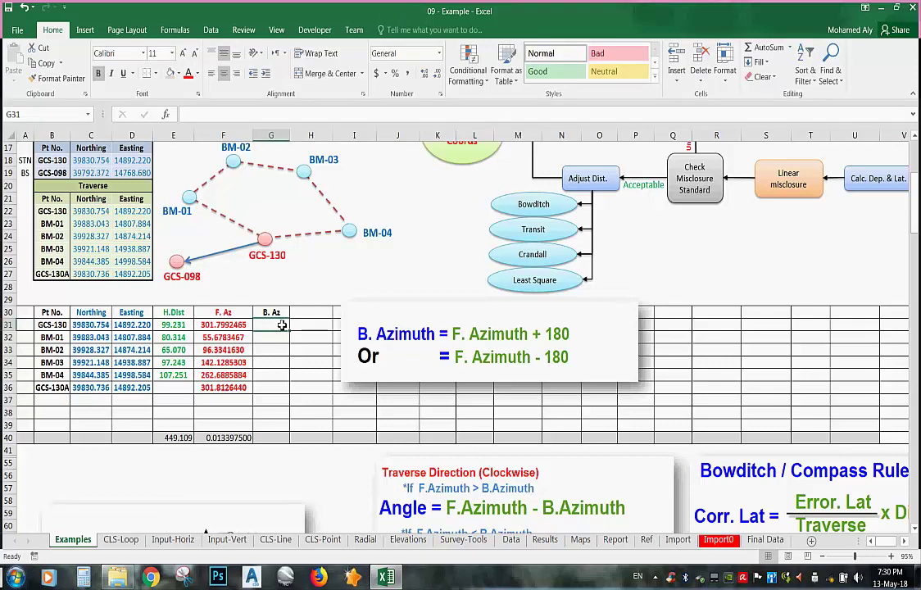
type("=")
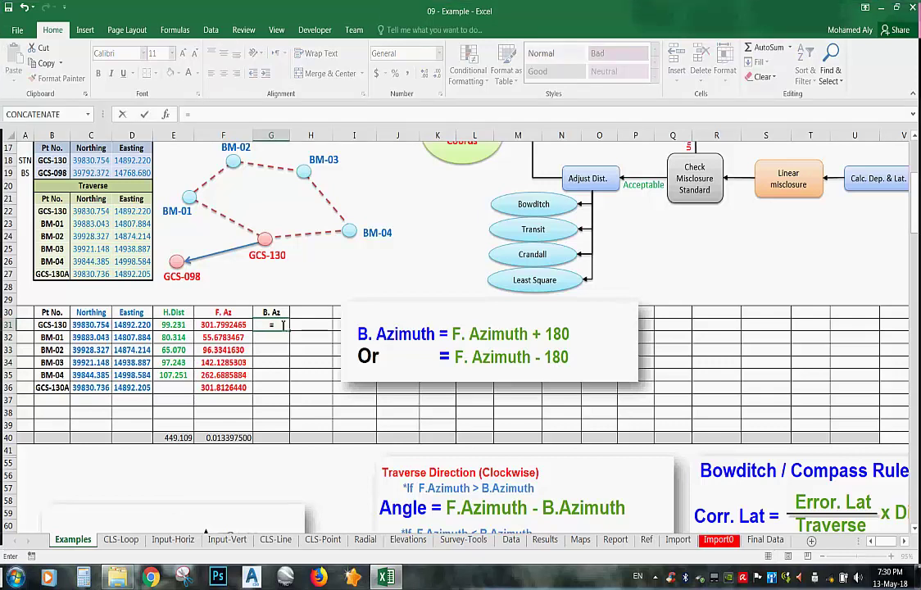
type("if(")
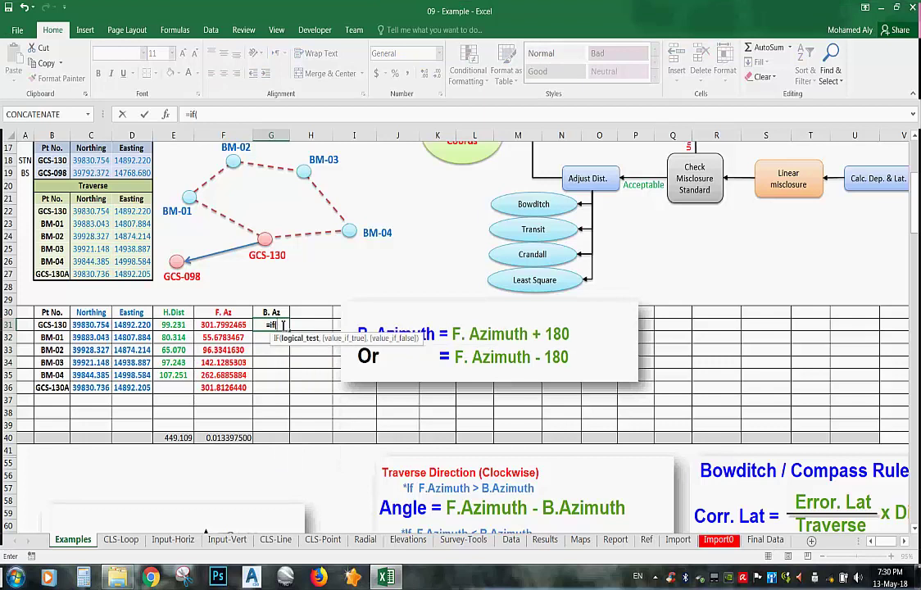
left_click(244, 325)
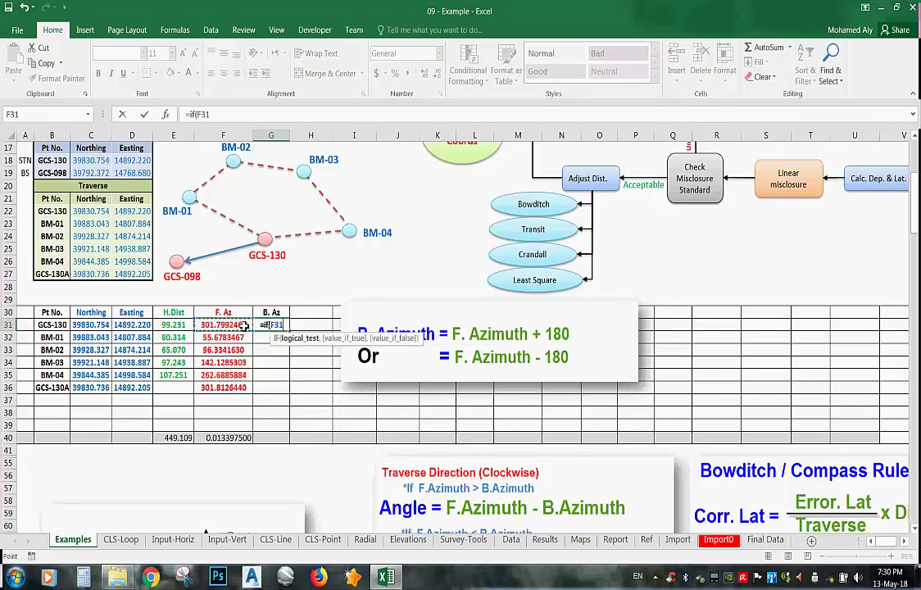
type(">")
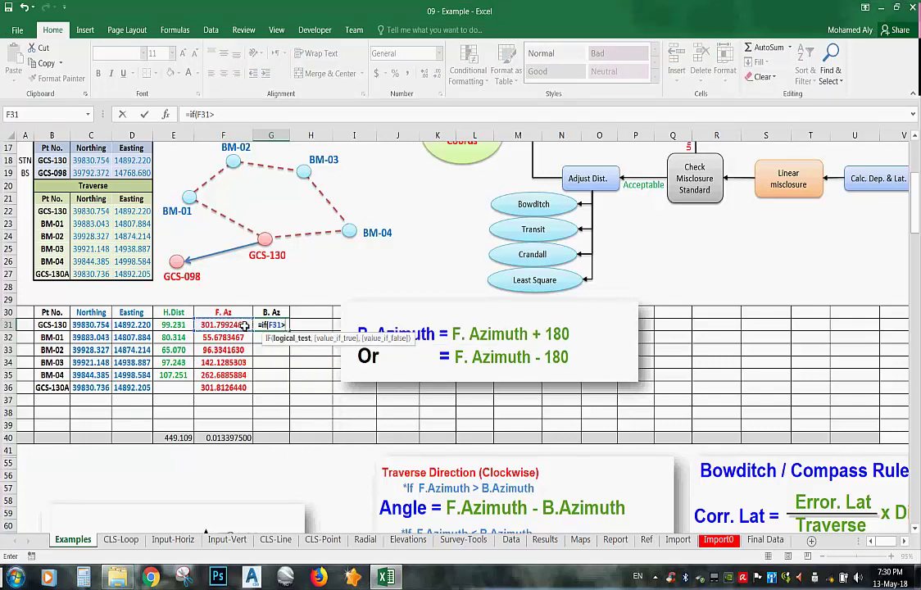
type("180")
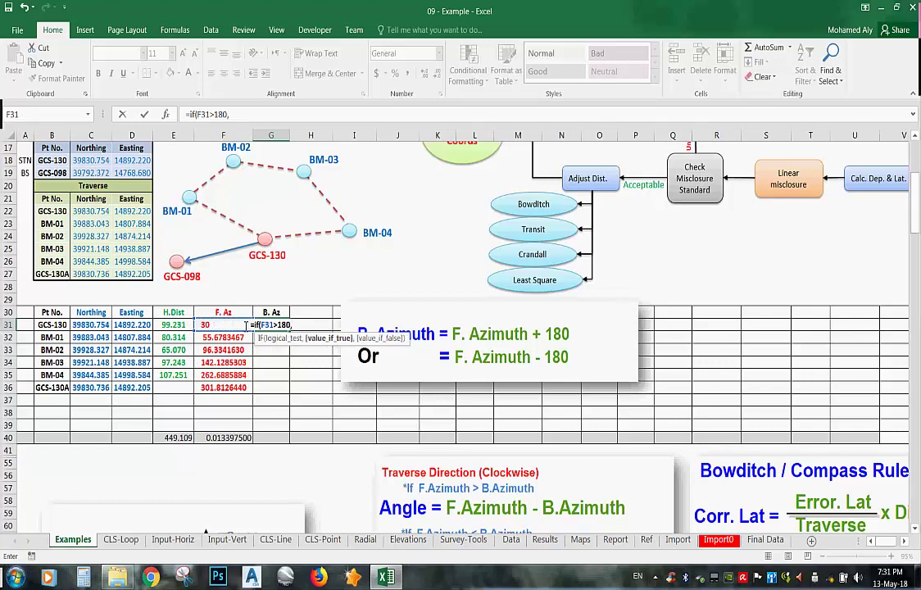
type(",")
left_click(203, 325)
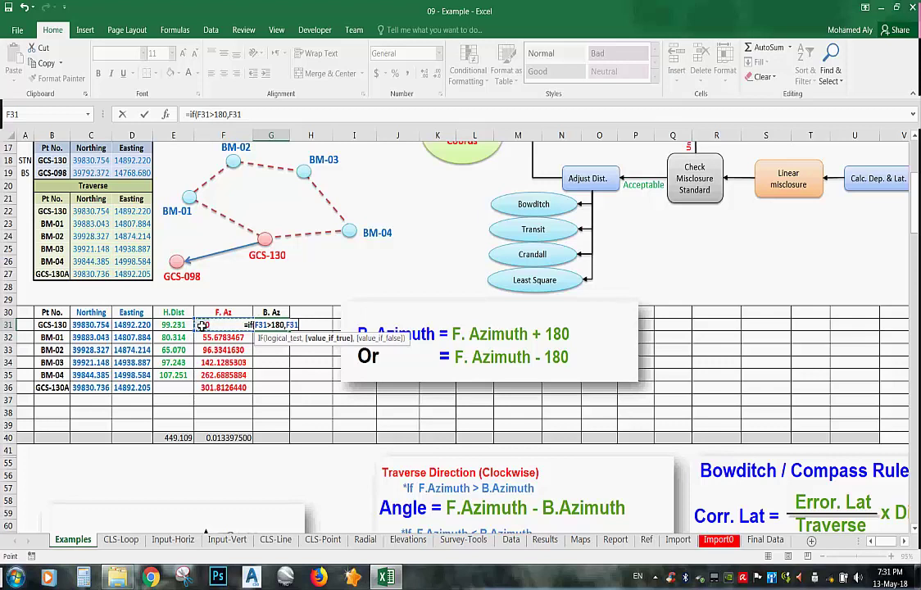
type("-")
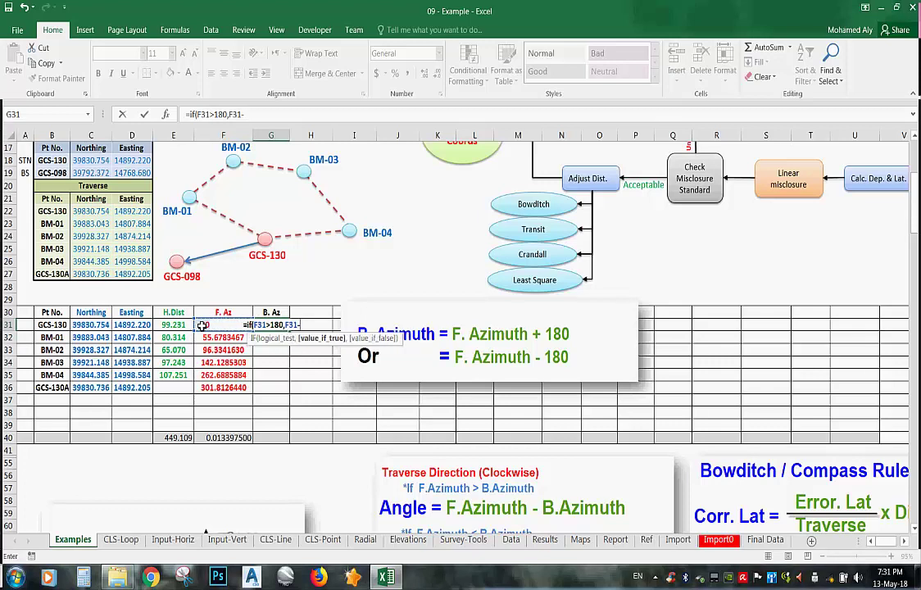
type("180,")
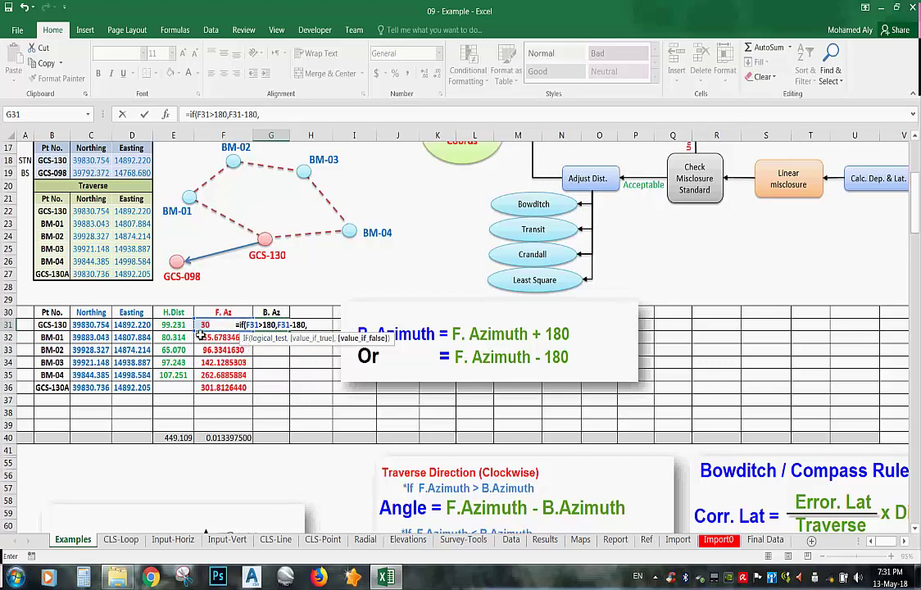
left_click(204, 325)
type("-180")
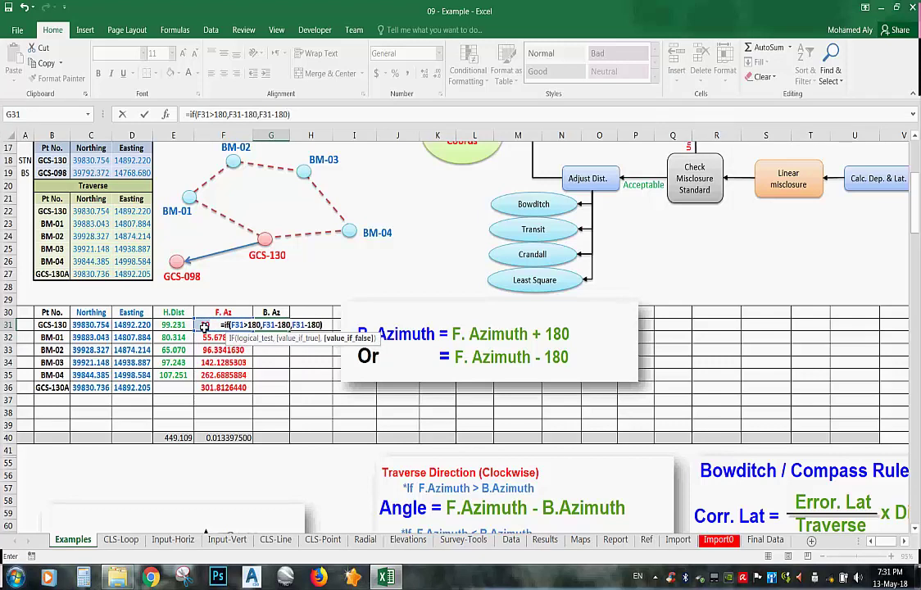
type(")")
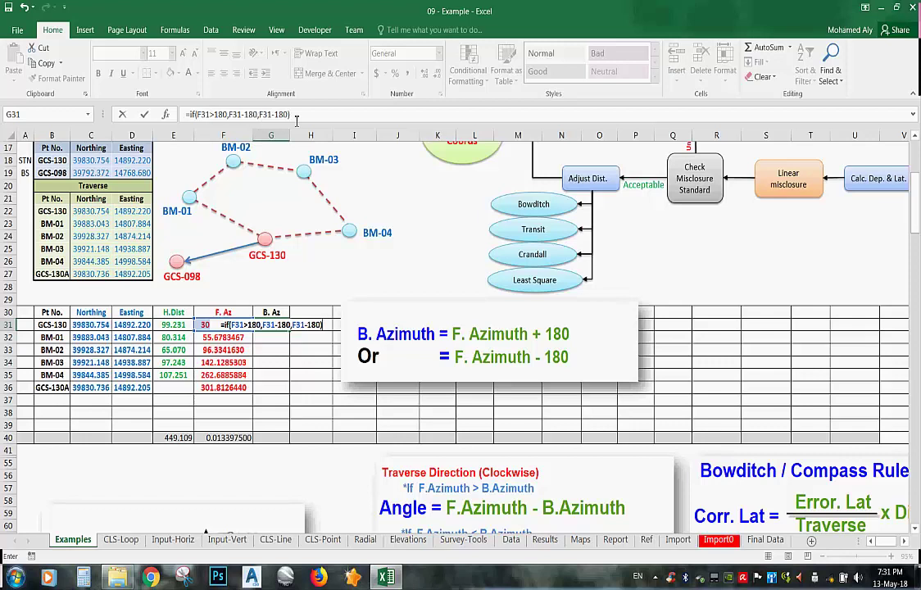
Check the logical test, value-if-true and value-if-false arguments of the G31 formula and commit it
left_click(205, 115)
left_click(219, 137)
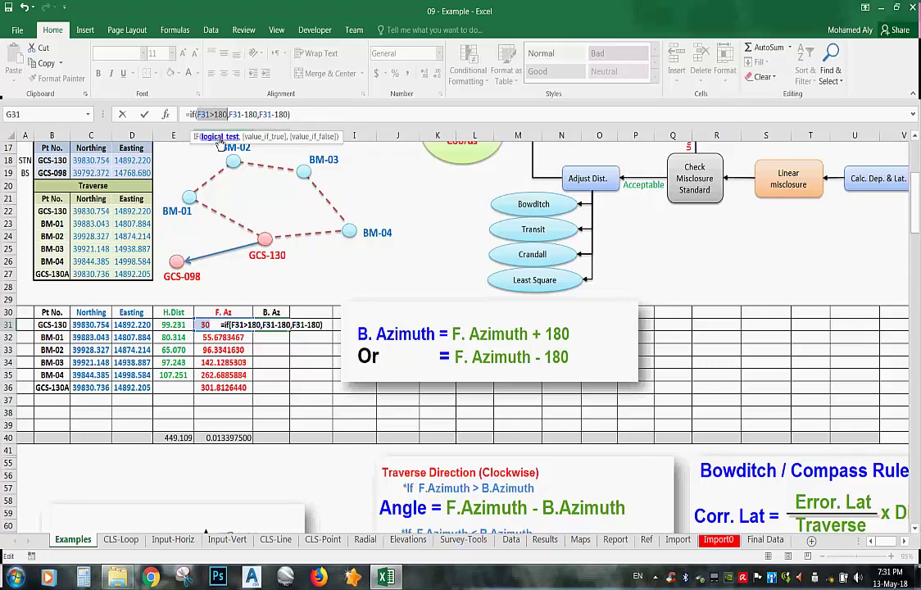
left_click(260, 136)
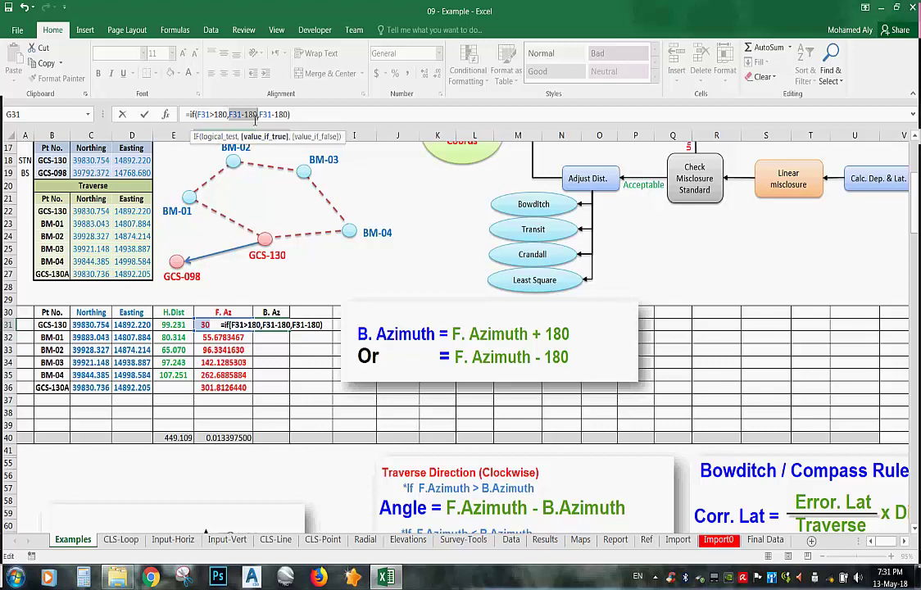
left_click(311, 136)
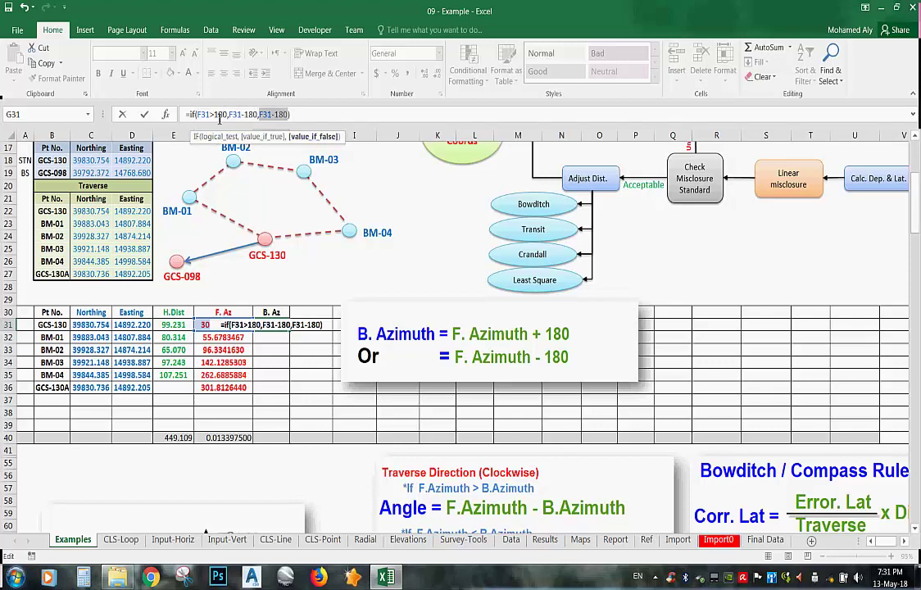
left_click(304, 114)
key("Return")
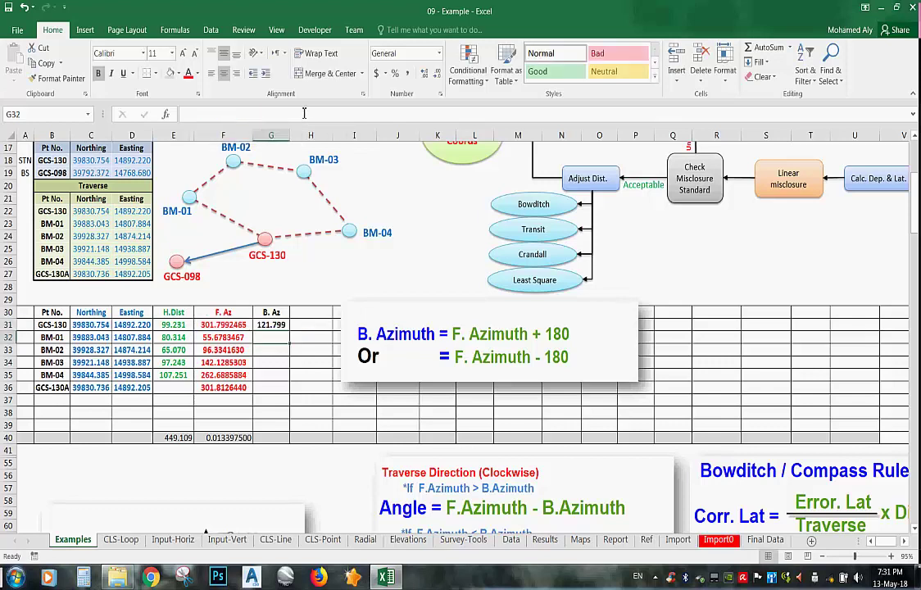
Show the back azimuth in G31 with seven decimal places and fill its formula down to G36
left_click(285, 325)
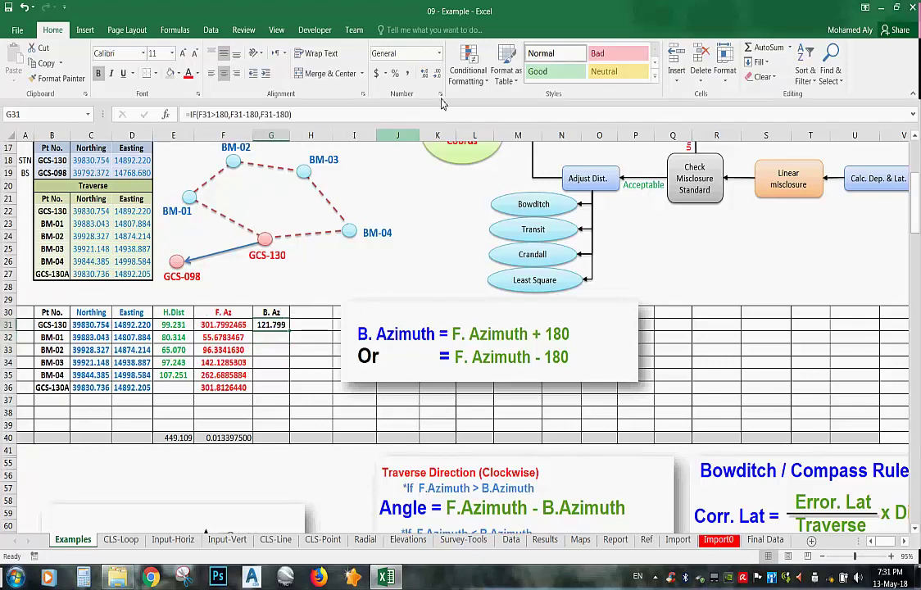
left_click(437, 74)
left_click(437, 73)
left_click(425, 74)
left_click(425, 73)
left_click(425, 74)
left_click(425, 74)
left_click(426, 74)
left_click(425, 73)
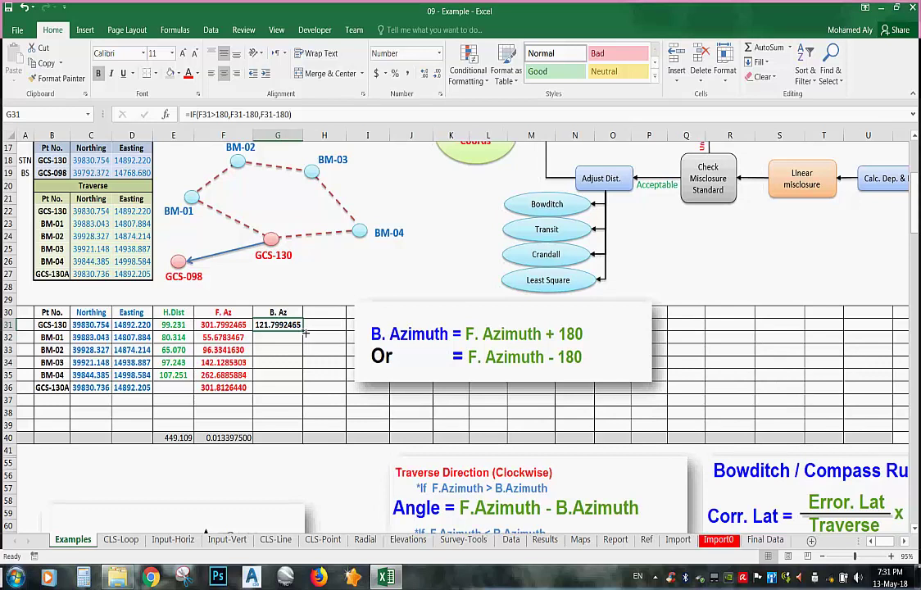
left_click_drag(301, 331, 300, 388)
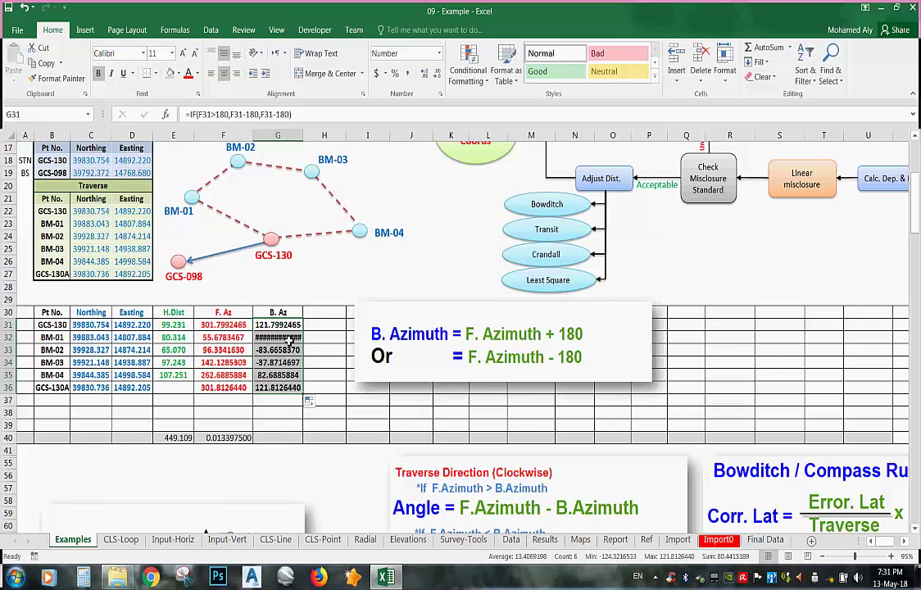
Autofit column G so every back azimuth value is fully displayed
key("Down")
key("alt+h")
key("o")
key("i")
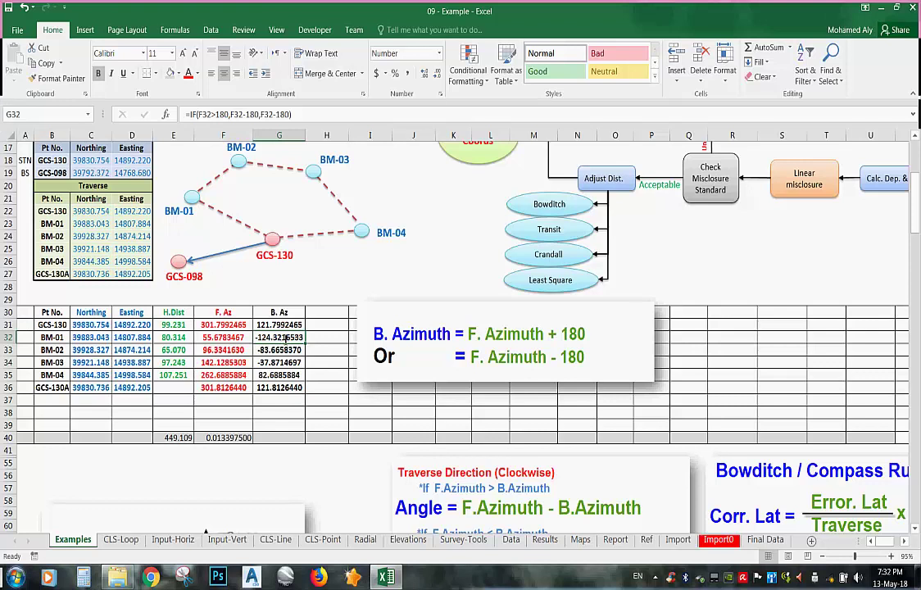
Test the BM-01 back azimuth beside the table in H32 with the formula =F32+180
double_click(285, 338)
left_click(324, 337)
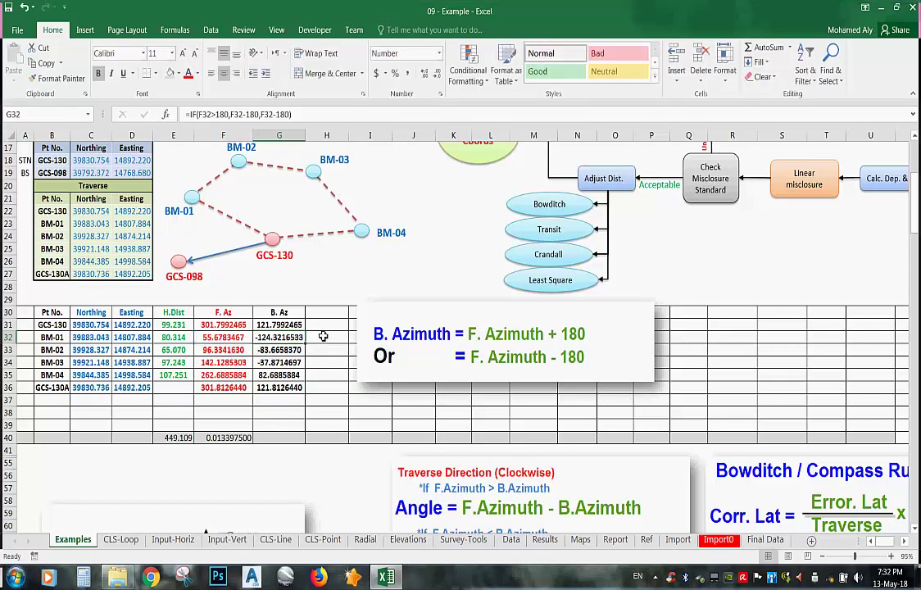
type("=")
left_click(235, 337)
type("+180")
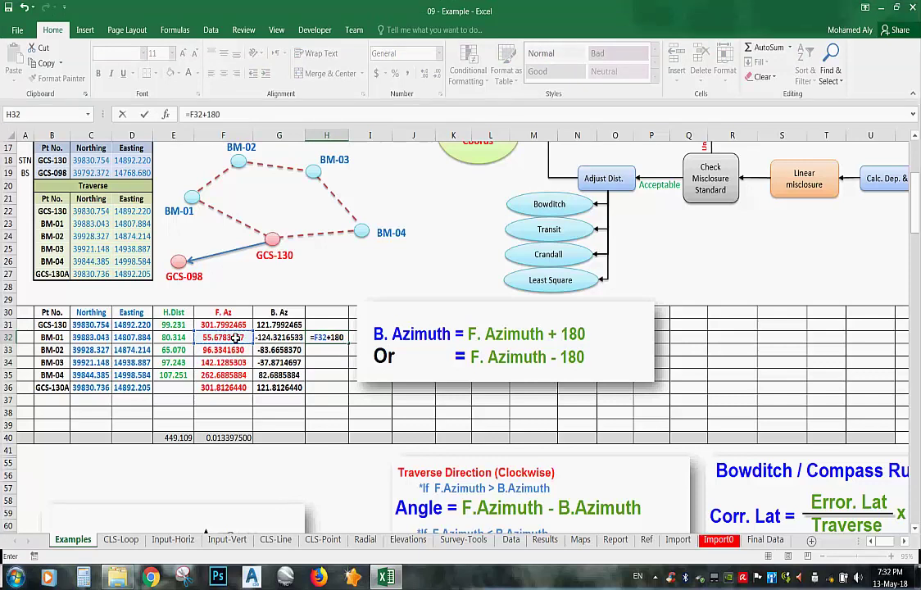
key("Return")
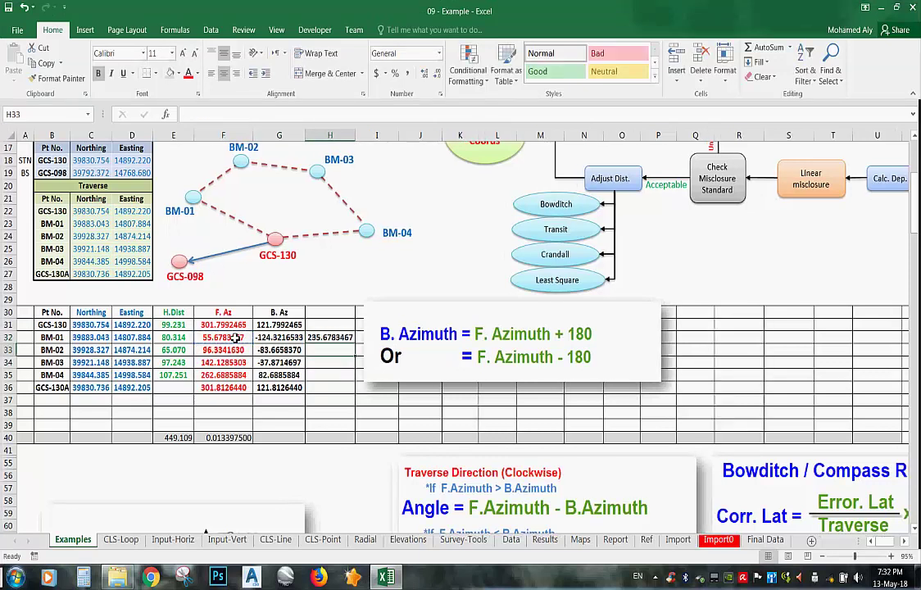
Examine the IF formulas in G31 and G32, checking the logical test and both result arguments against the forward azimuths
left_click(293, 324)
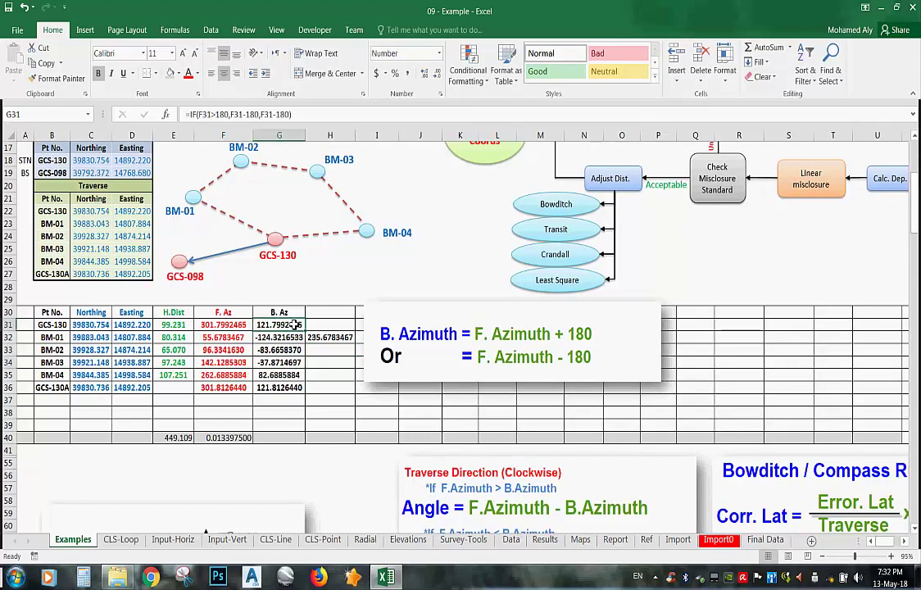
left_click(270, 114)
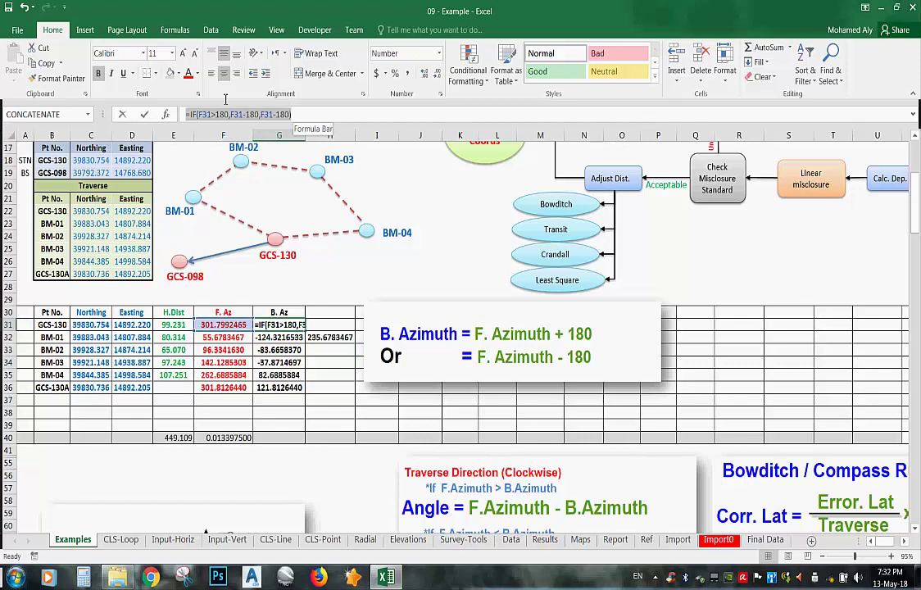
left_click(214, 114)
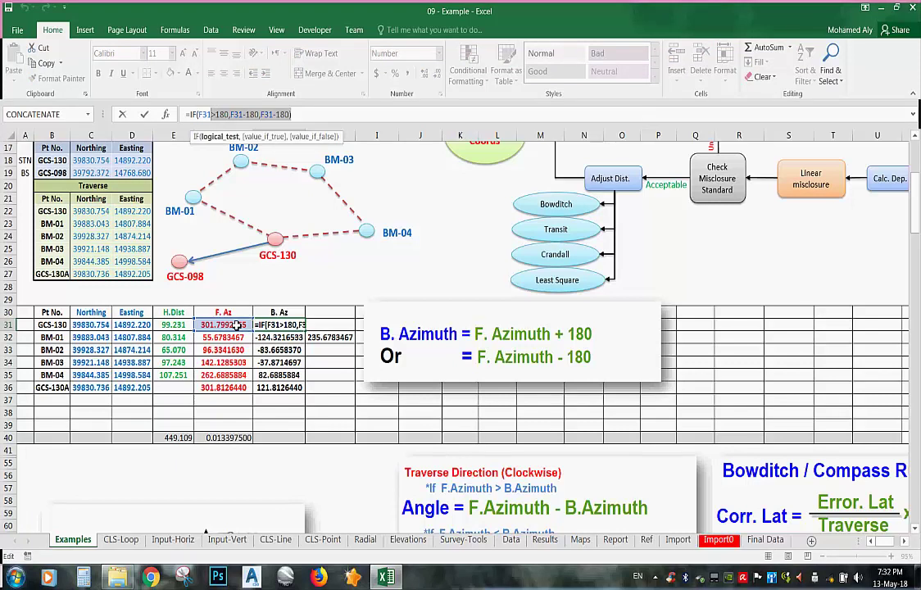
key("ctrl+Return")
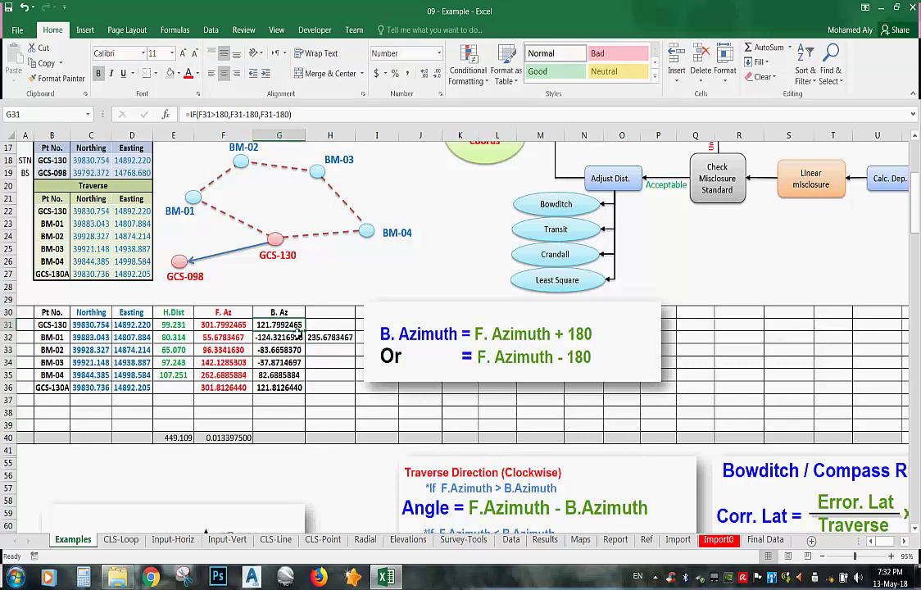
double_click(298, 336)
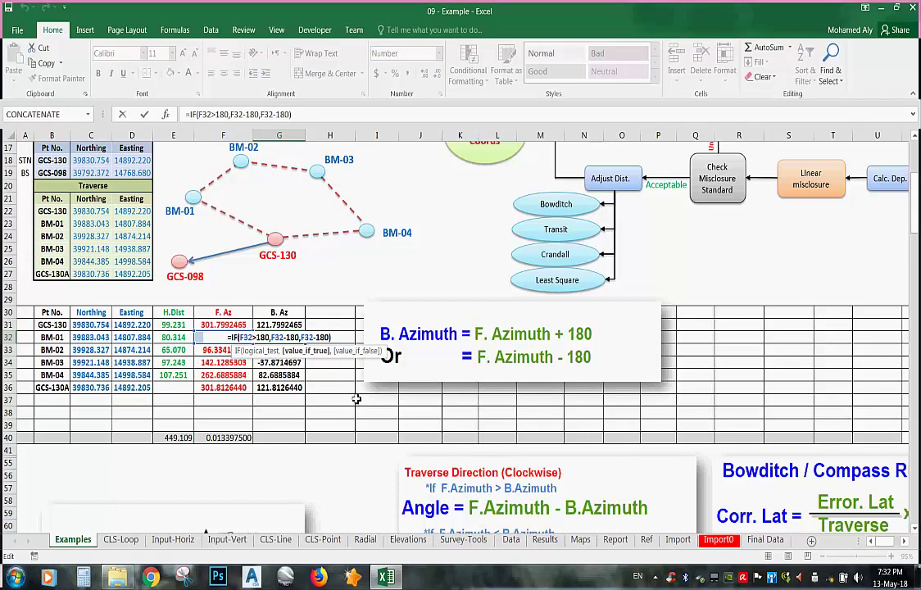
Correct the value-if-false argument in G31 so the formula reads =IF(F31>180,F31-180,F31+180)
left_click(291, 324)
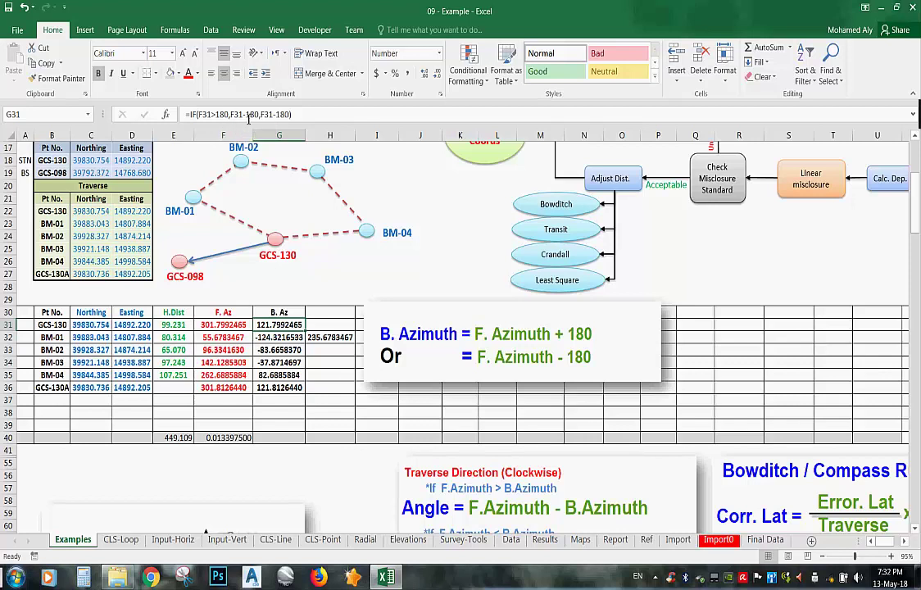
left_click(279, 114)
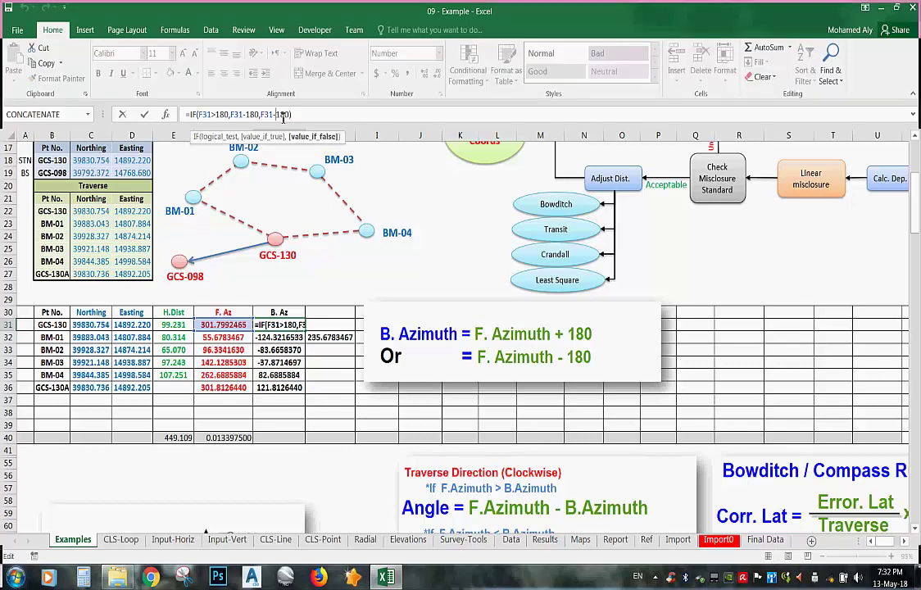
key("BackSpace")
type("+")
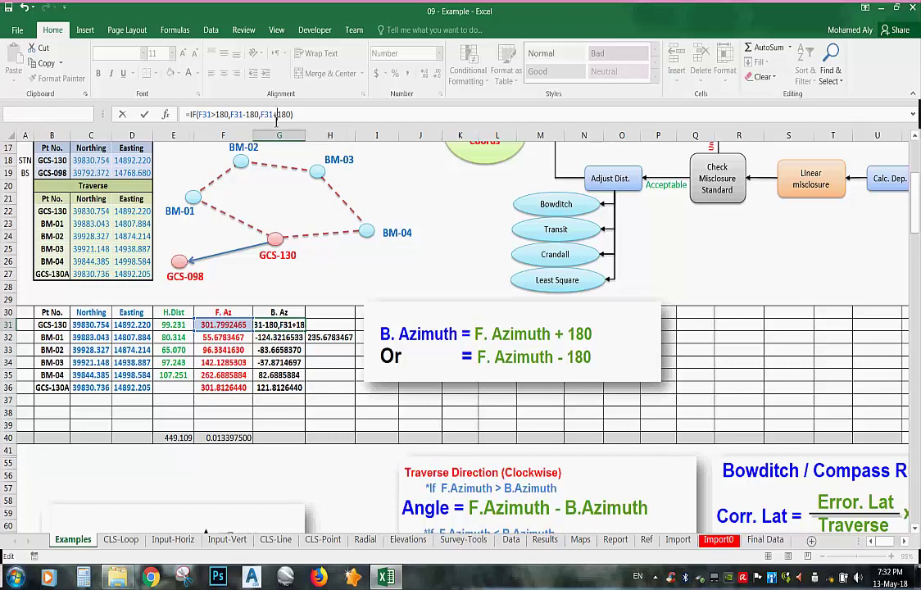
key("Return")
Fill the G31 back azimuth formula down to G36, clear the test calculation in H32, and check the filled formulas
left_click(293, 325)
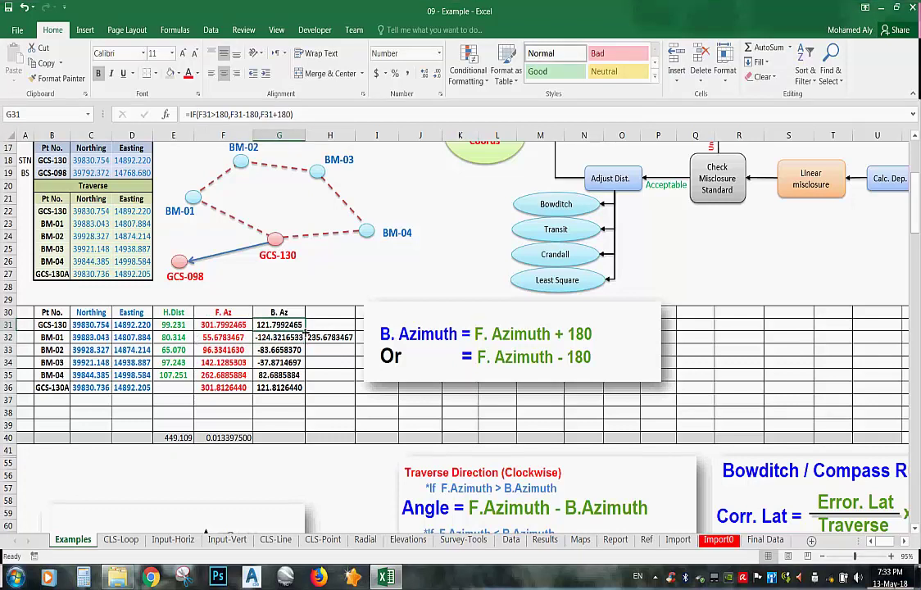
left_click_drag(306, 331, 301, 399)
left_click(328, 339)
key("Delete")
left_click(278, 324)
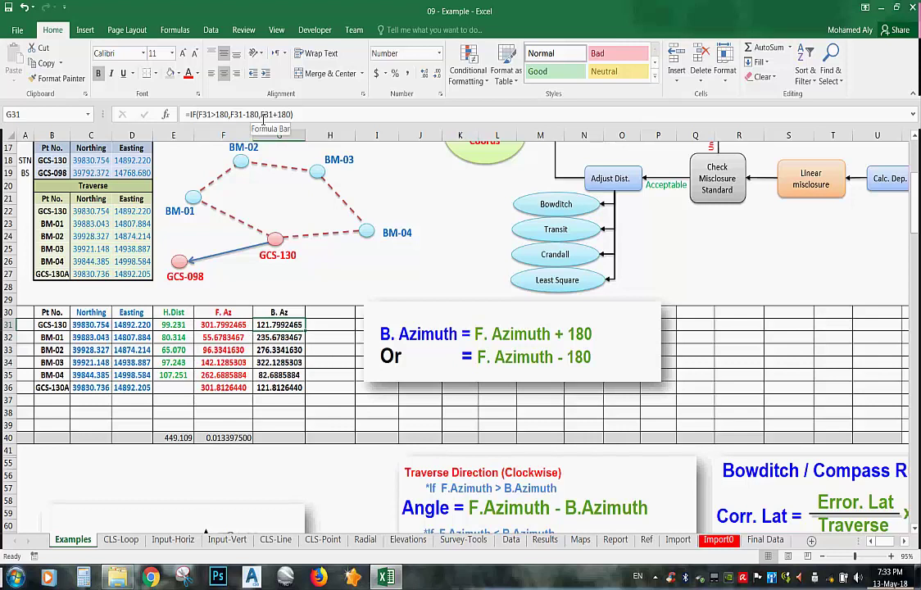
left_click(279, 362)
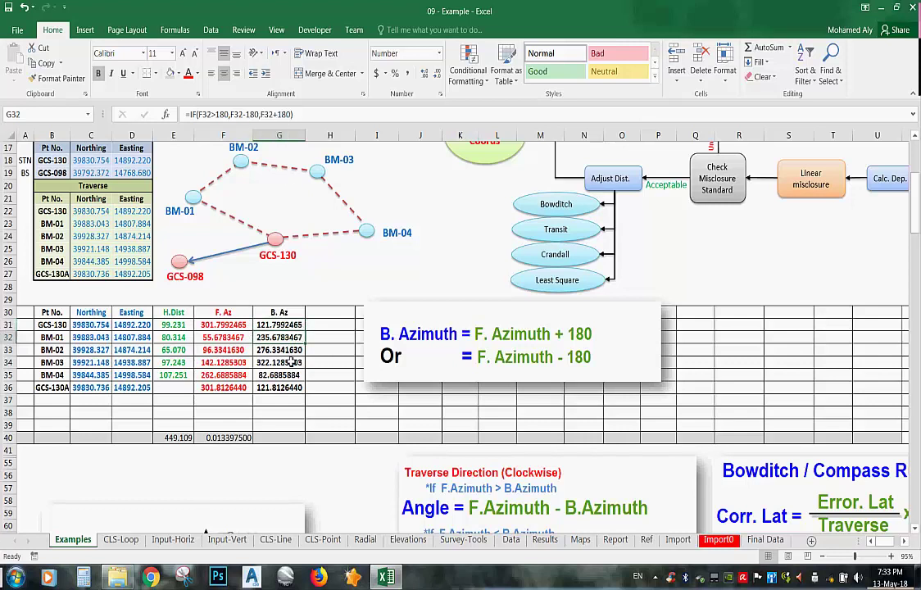
left_click(290, 389)
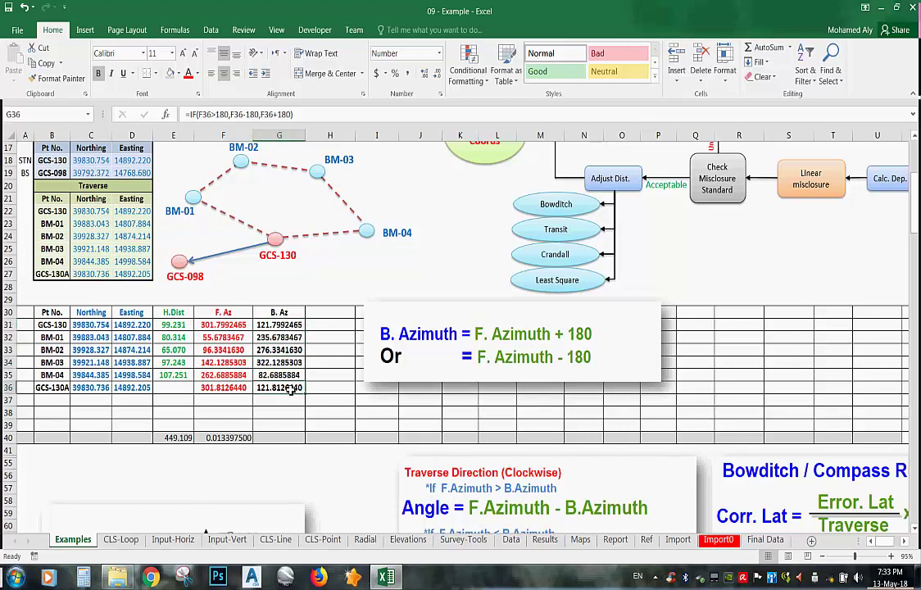
Make the totals row 40 of the traverse table bold
left_click_drag(25, 438, 855, 437)
left_click(99, 74)
left_click(330, 324)
Review the Traverse Adjustment Progress flowchart for the stage after Calc. B. Az, and delete the B. Azimuth formula picture beside the table
scroll(277, 347, "up", 1)
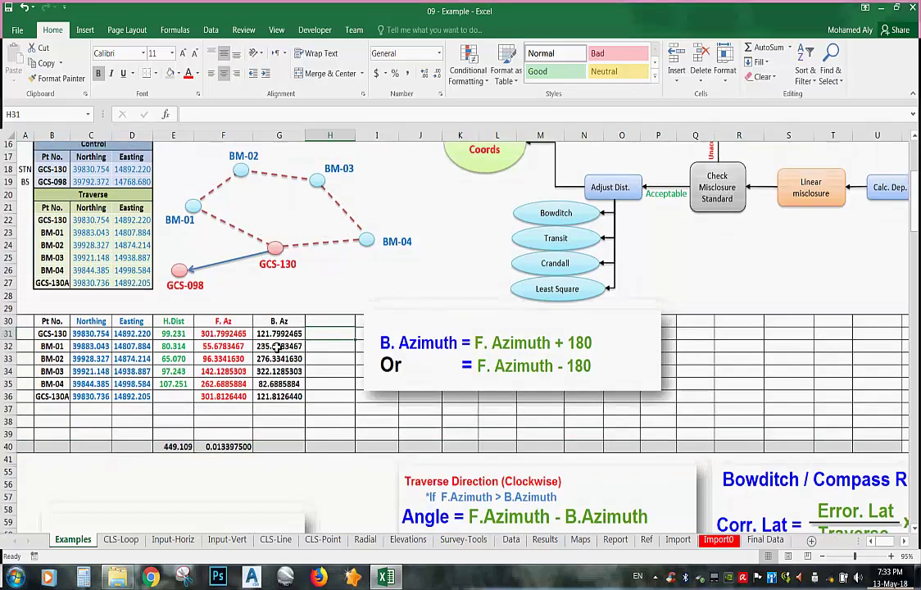
scroll(277, 346, "up", 5)
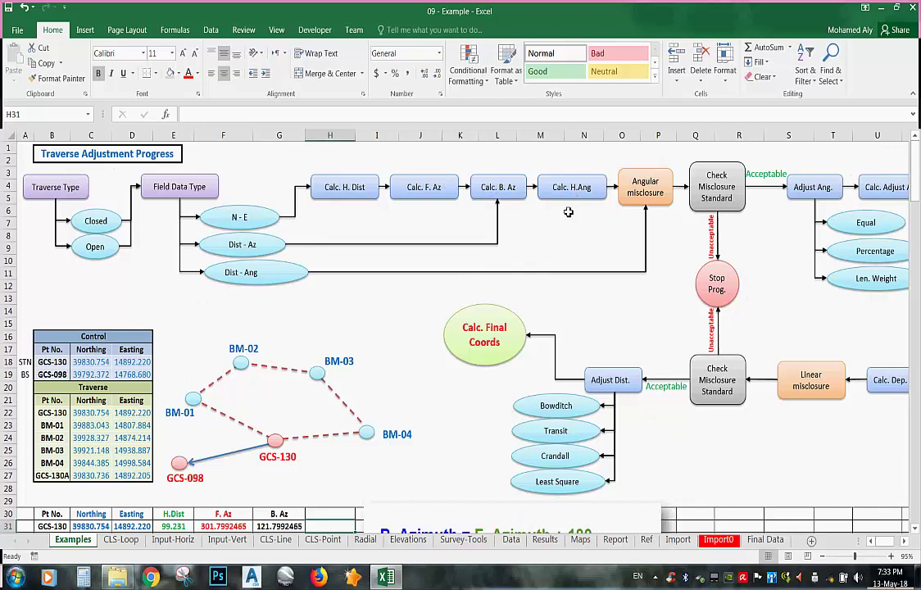
scroll(342, 475, "down", 3)
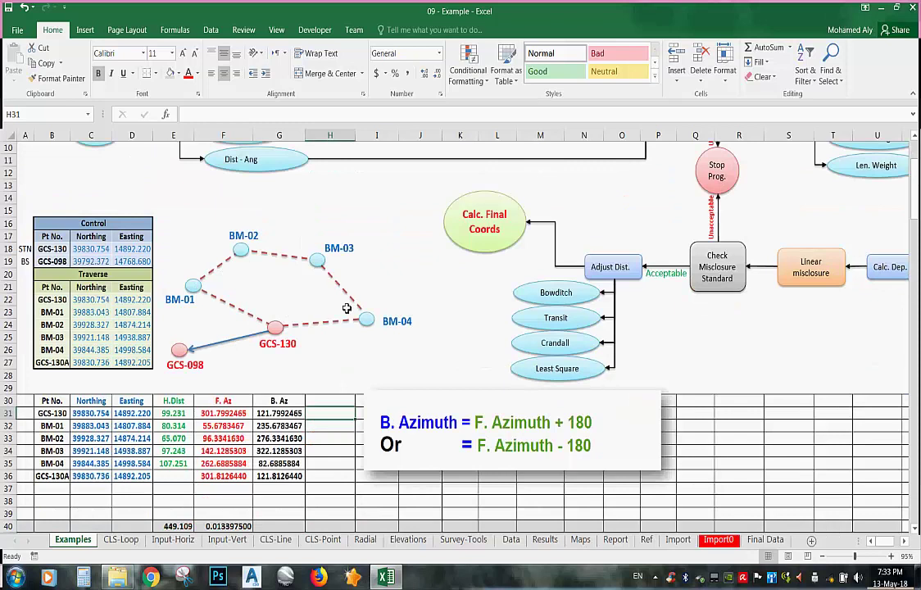
left_click(501, 434)
key("Delete")
scroll(452, 268, "down", 3)
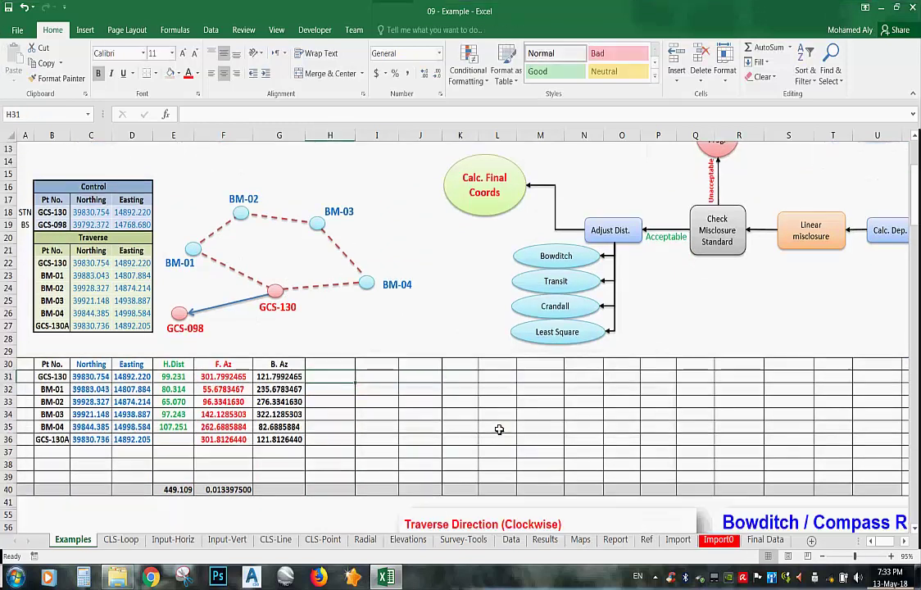
Bring the SSM-130/TRV-01/TRV-02 angle sketch up beside the traverse table to study angle A2, and remove it from the sheet
left_click_drag(182, 523, 537, 293)
scroll(535, 285, "up", 4)
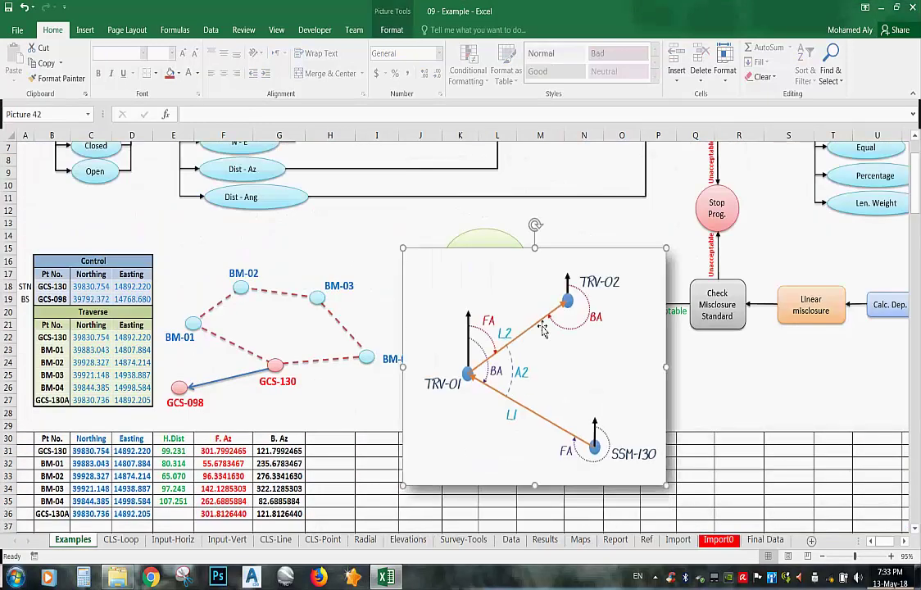
scroll(544, 363, "down", 1)
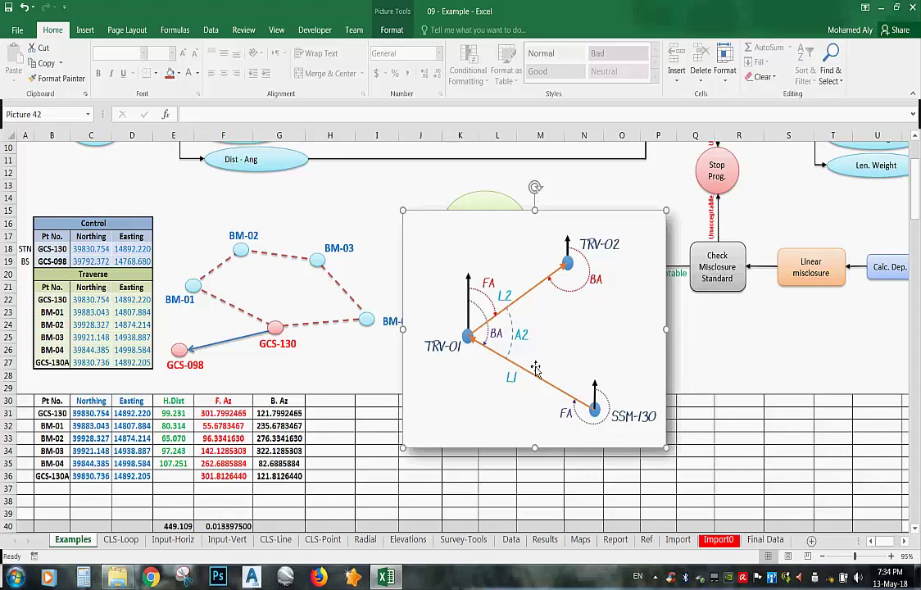
left_click(336, 410)
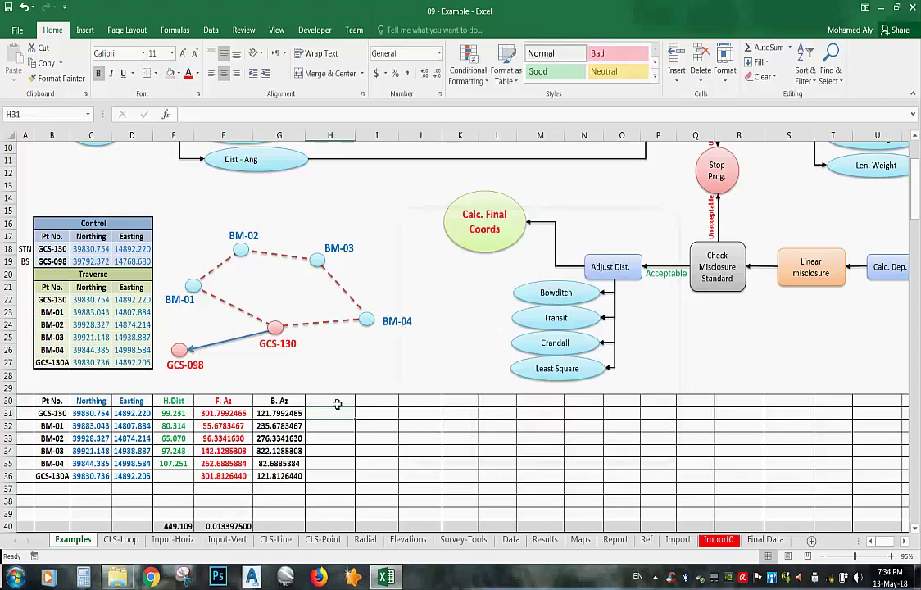
Add the column header H.Angle in H30 of the traverse table
left_click(339, 400)
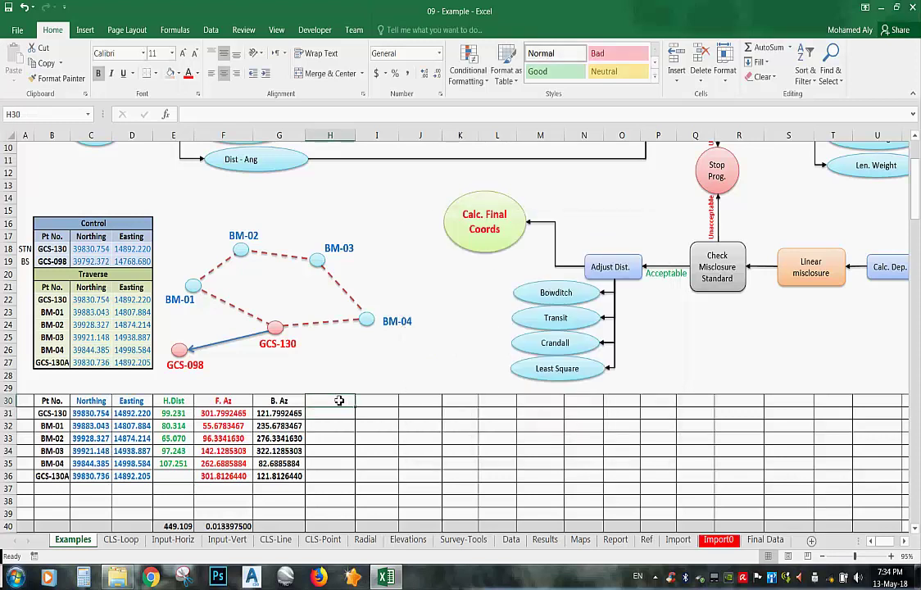
type("H.An")
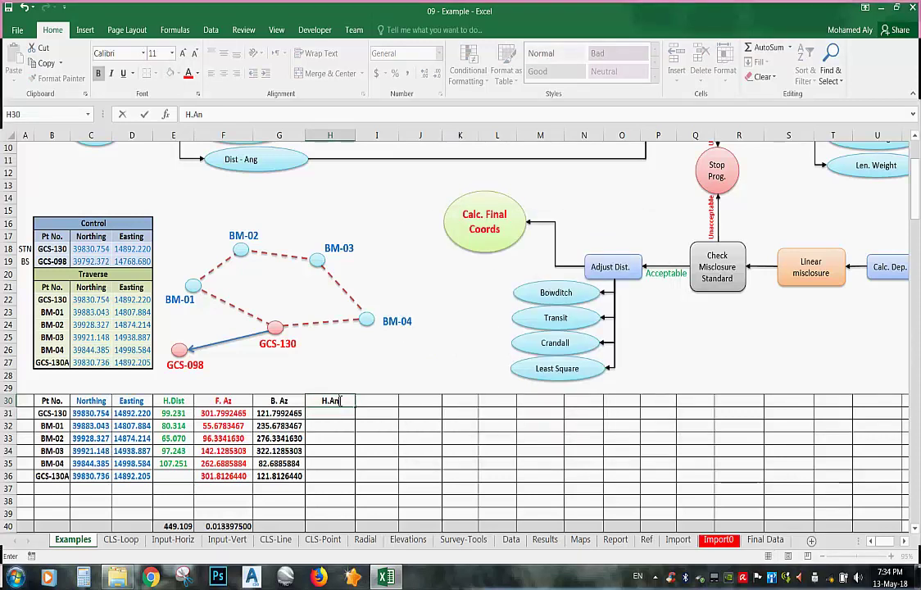
type("gle")
Expand the azimuth column headers to "B. Azimuth" in G30 and "F. Azimuth" in F30
double_click(289, 402)
type("imuth")
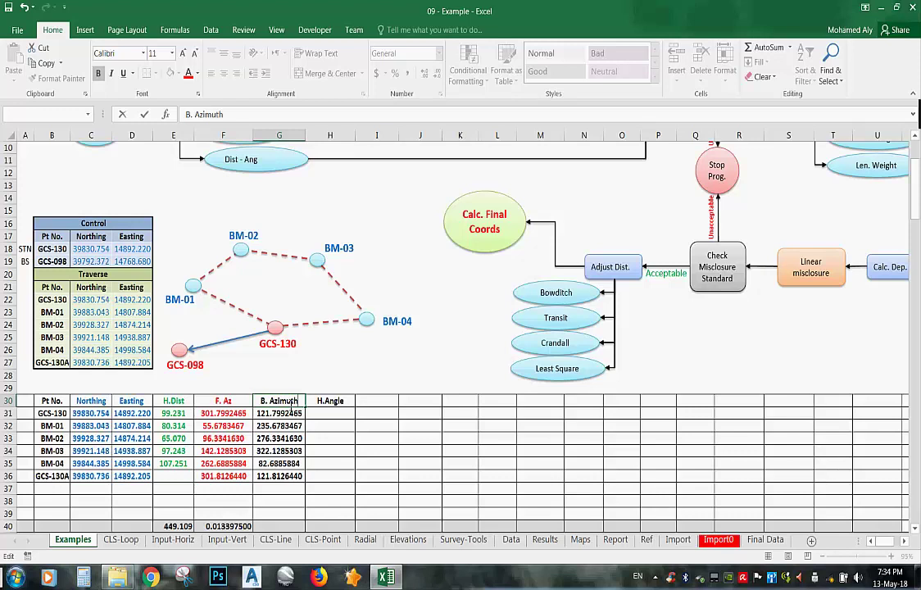
left_click(241, 400)
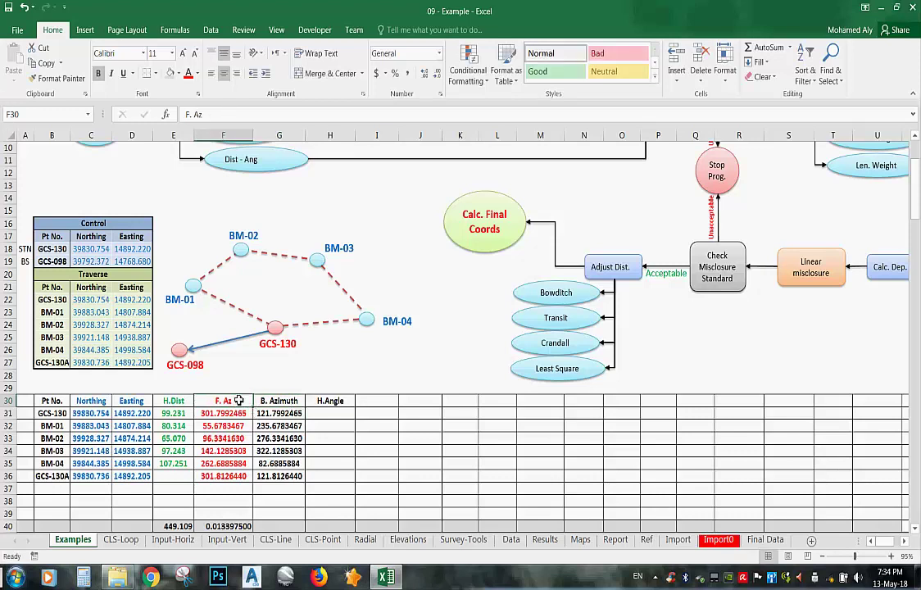
double_click(240, 401)
type("im")
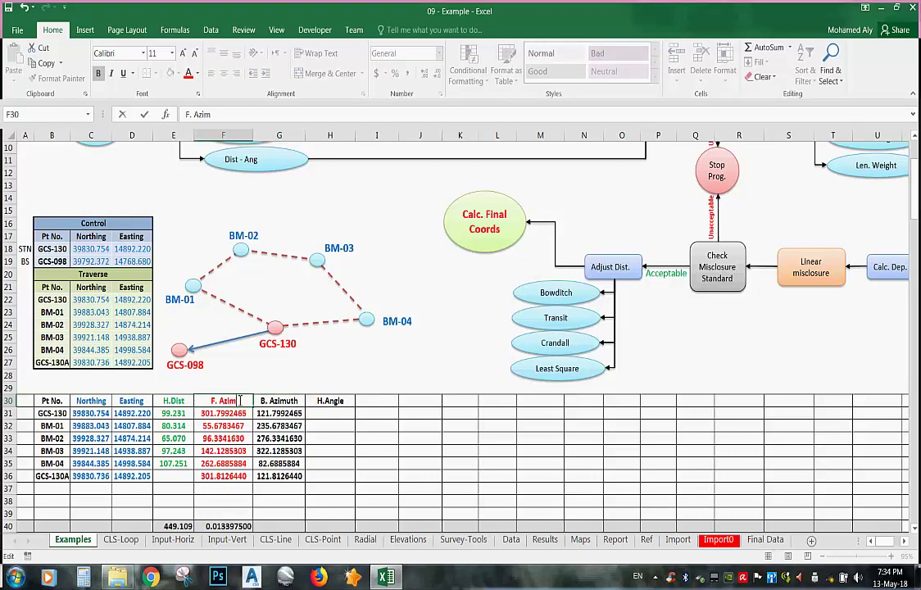
type("uth")
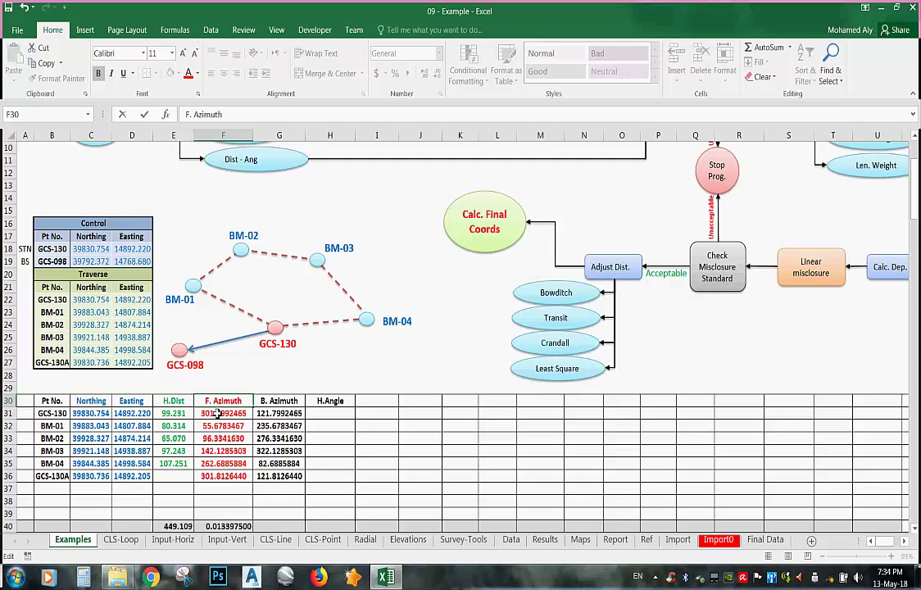
left_click(338, 413)
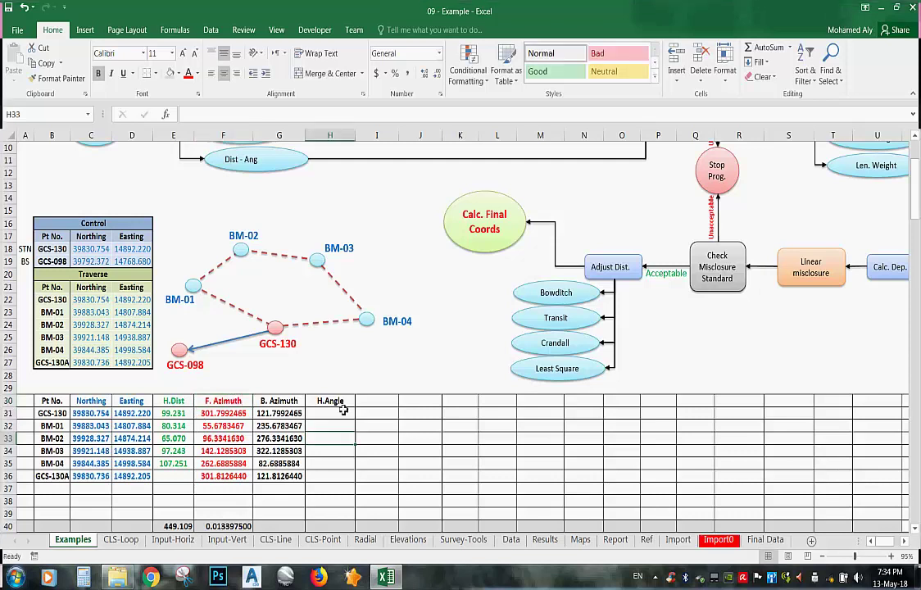
Place the Traverse Direction angle formulas picture beside the H.Angle column, and compare the GCS-130 forward and back azimuths in F31 and G31
scroll(343, 412, "down", 2)
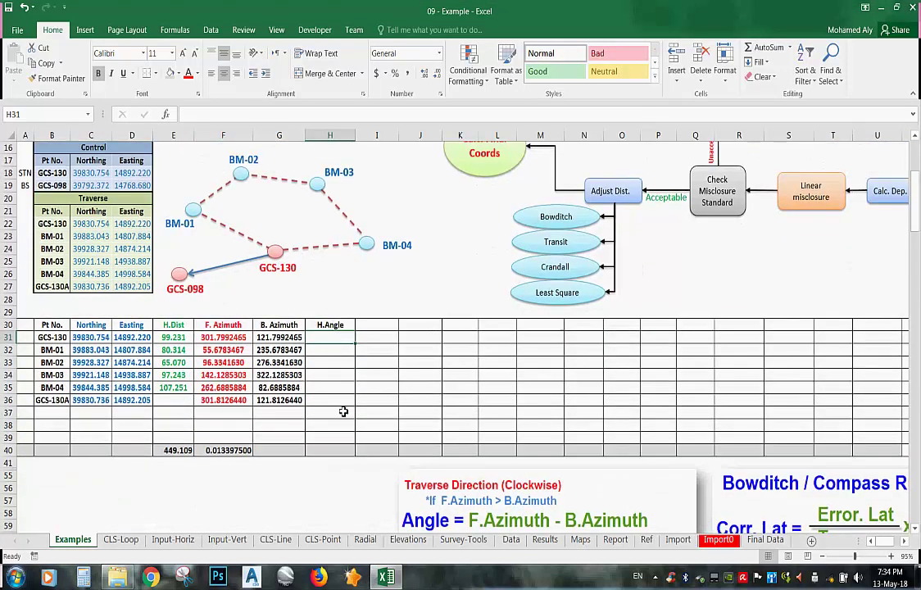
scroll(343, 412, "down", 2)
left_click(620, 453)
left_click_drag(620, 454, 611, 256)
scroll(620, 305, "up", 1)
left_click_drag(620, 305, 606, 348)
scroll(554, 354, "up", 1)
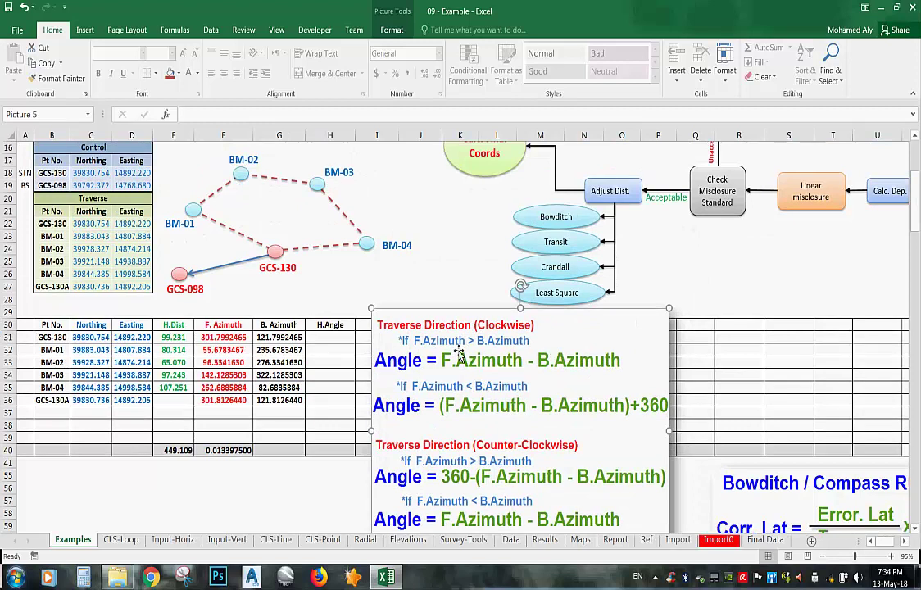
left_click_drag(526, 361, 538, 286)
scroll(538, 287, "up", 1)
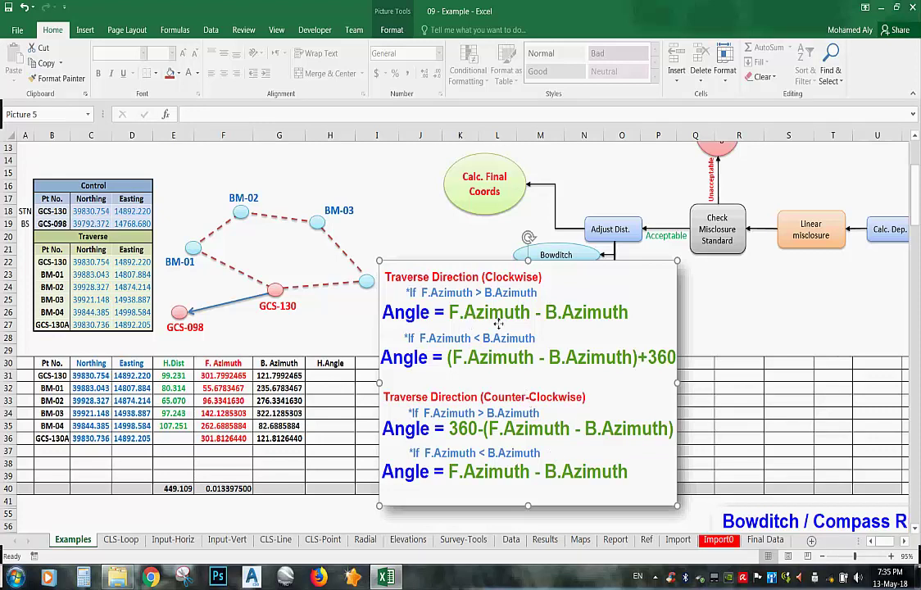
left_click_drag(465, 317, 488, 325)
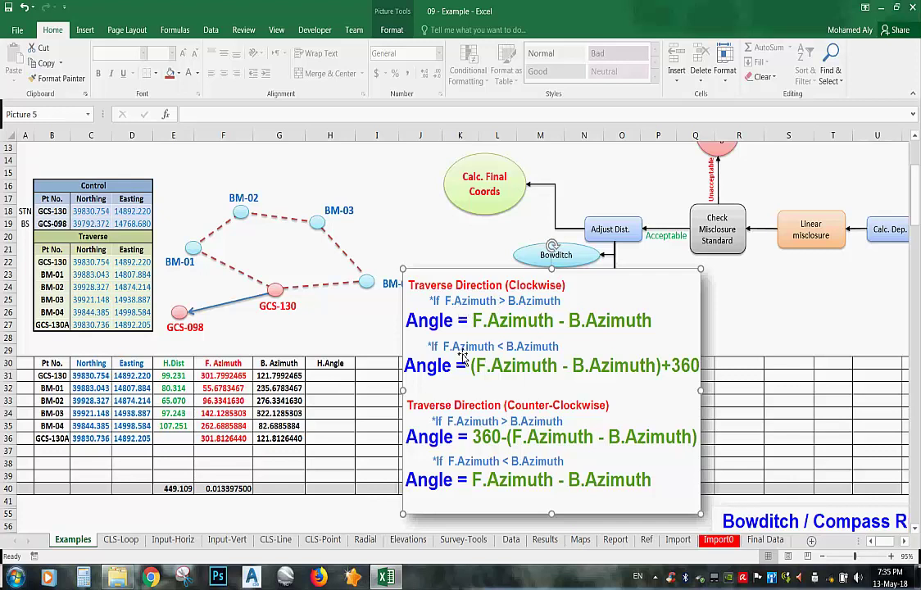
left_click(240, 374)
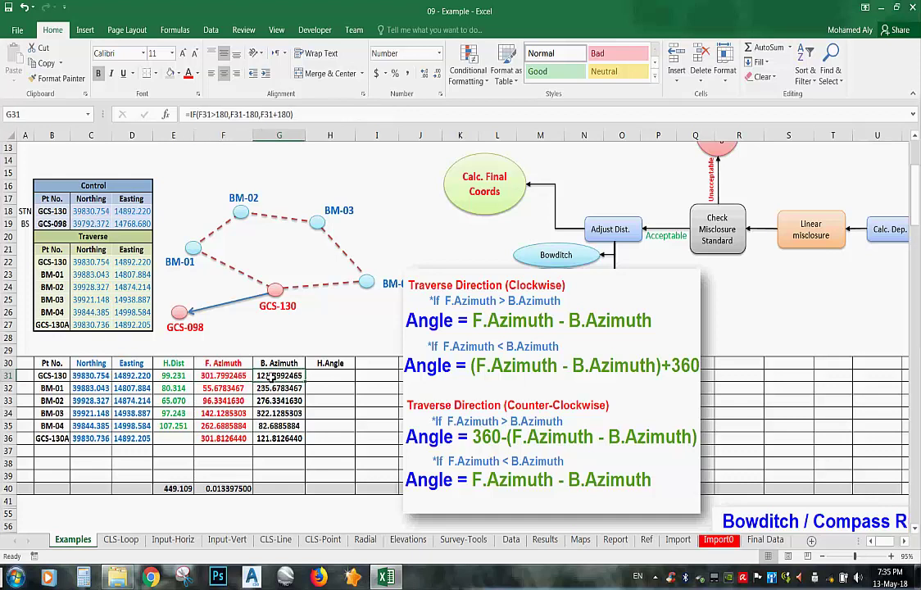
Start an IF formula in H31 that tests whether the forward azimuth F31 is greater than the back azimuth G31
key("Down")
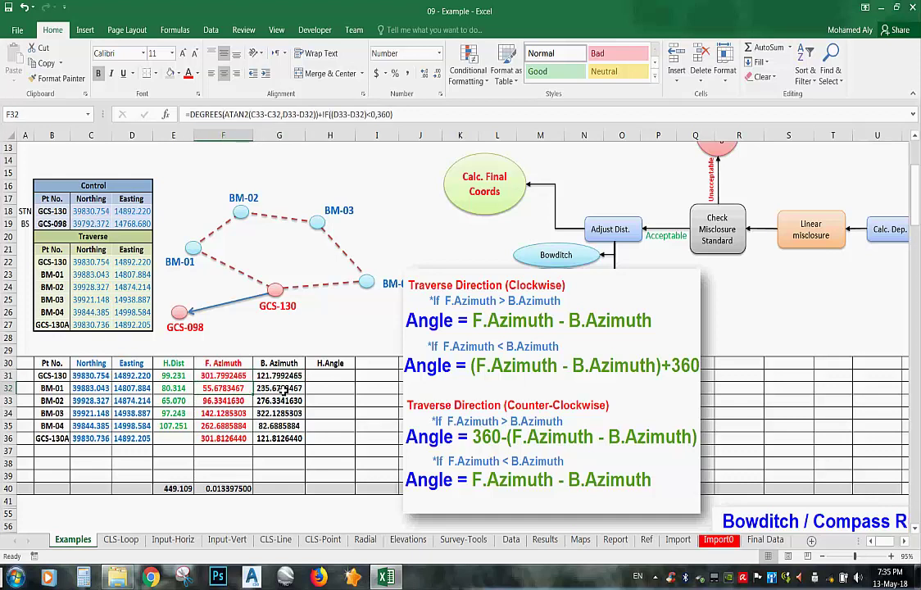
left_click(281, 390)
key("Up")
key("Left")
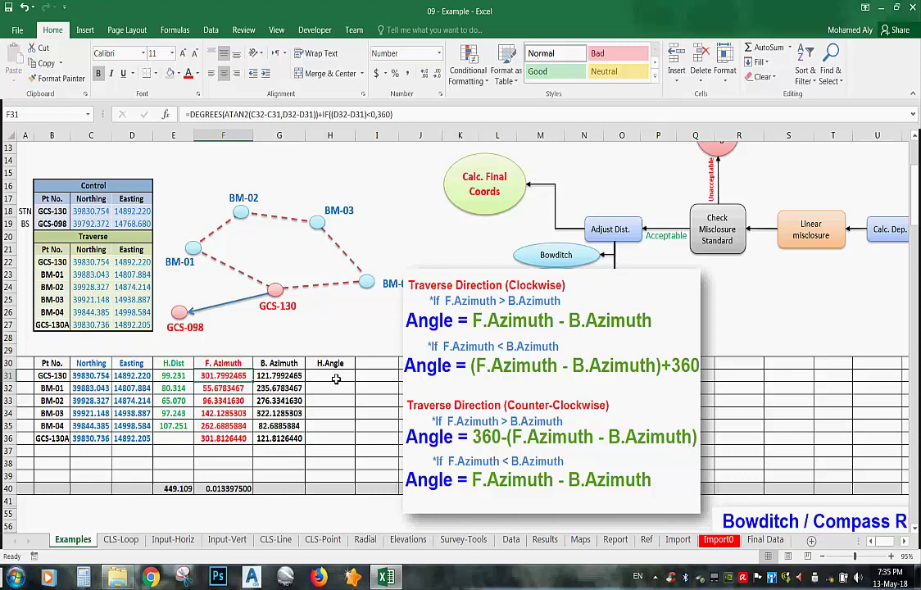
left_click(335, 378)
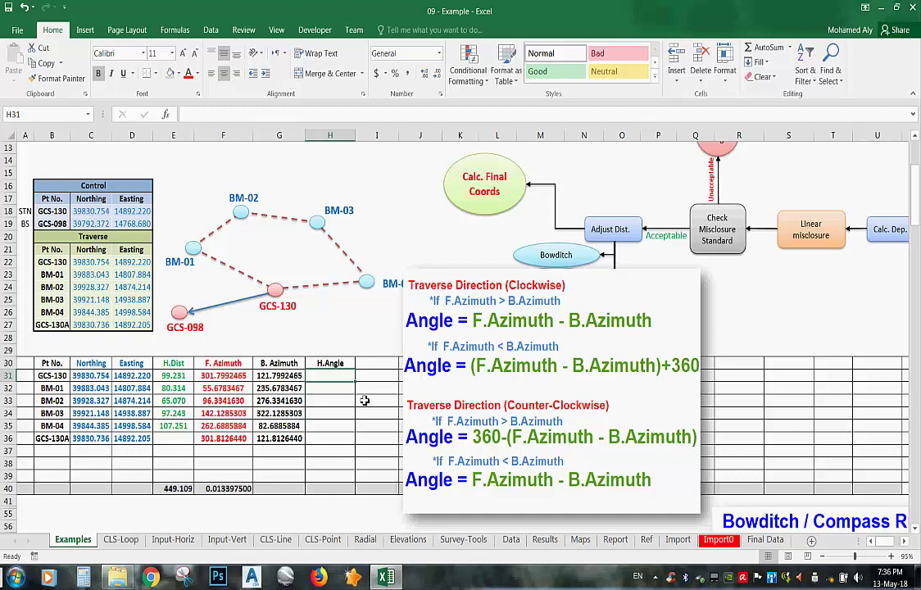
type("=")
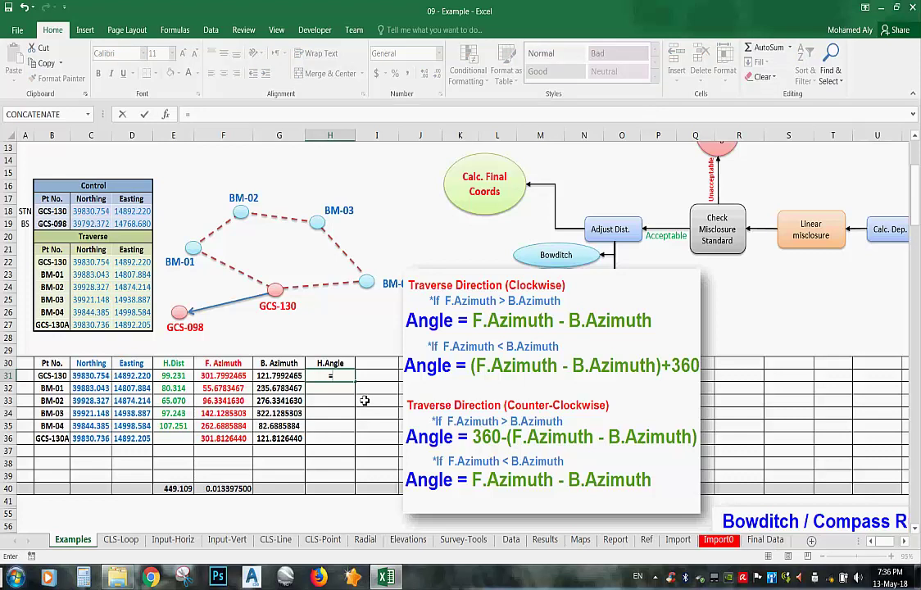
type("i")
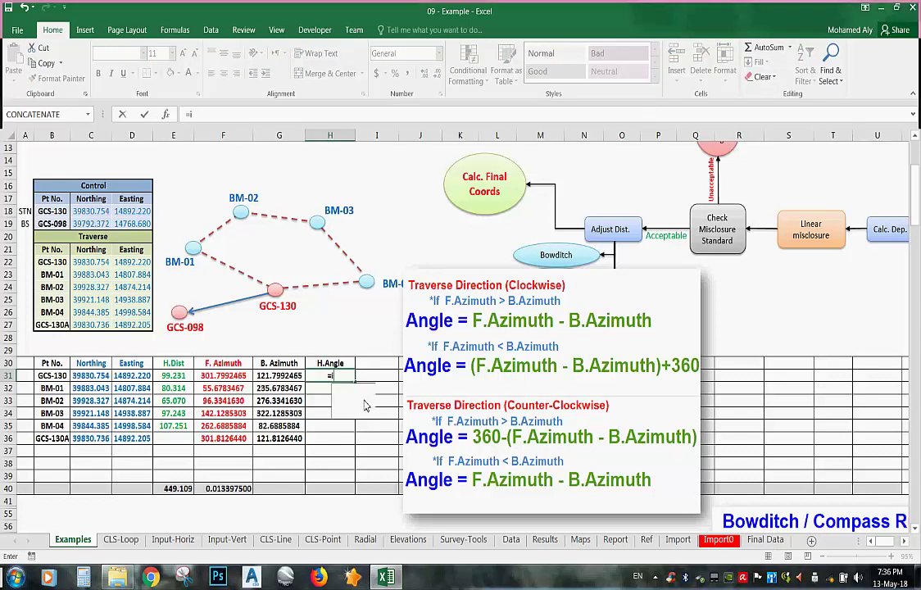
type("f(")
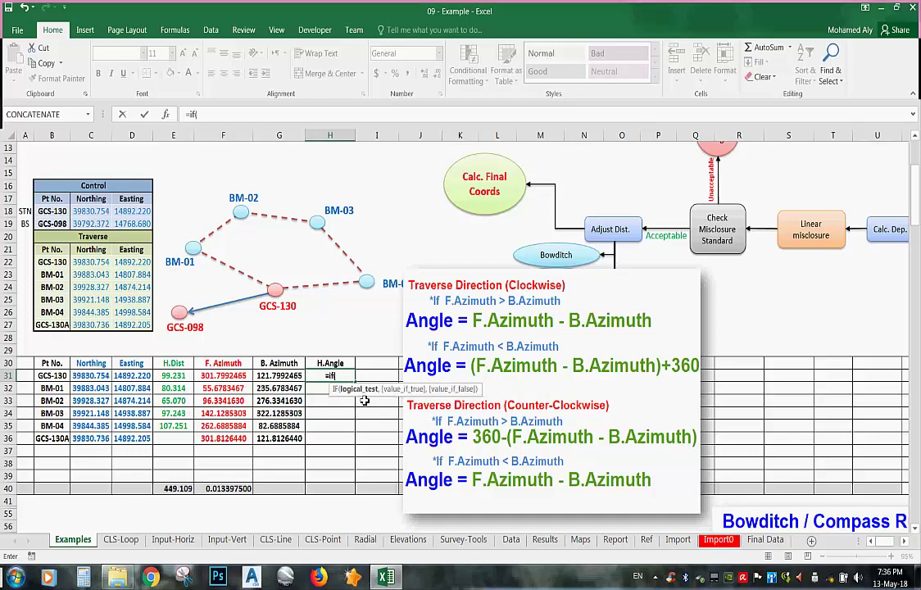
left_click(233, 378)
type(">")
left_click(290, 376)
type(",")
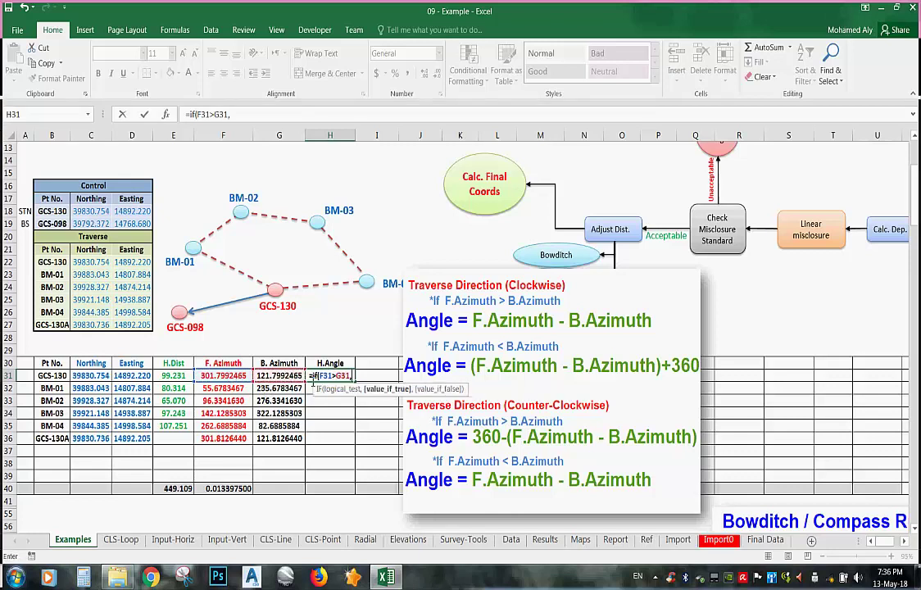
Complete the H31 formula with F31-G31 as the true result and (F31-G31)+360 as the false result
left_click(228, 376)
type("-")
left_click(279, 376)
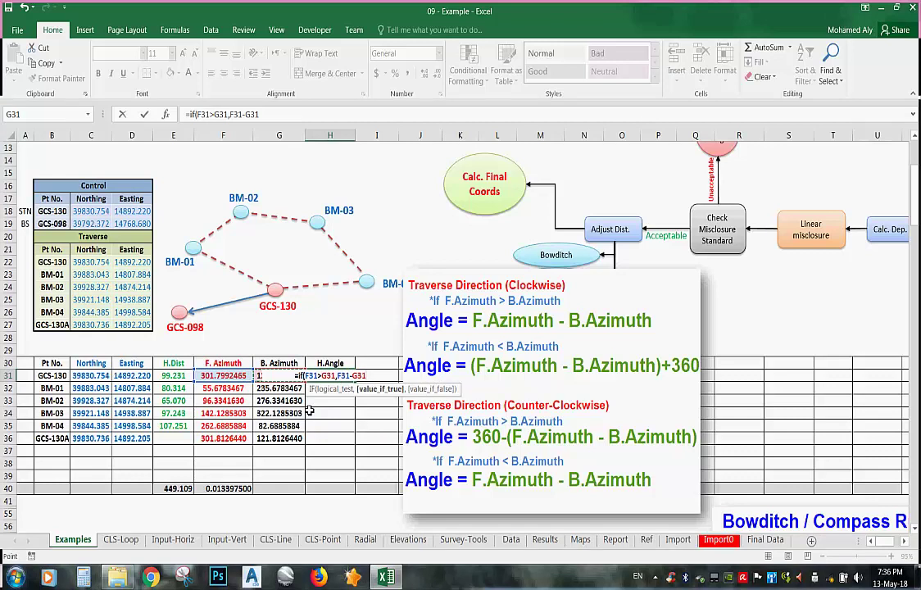
type(",")
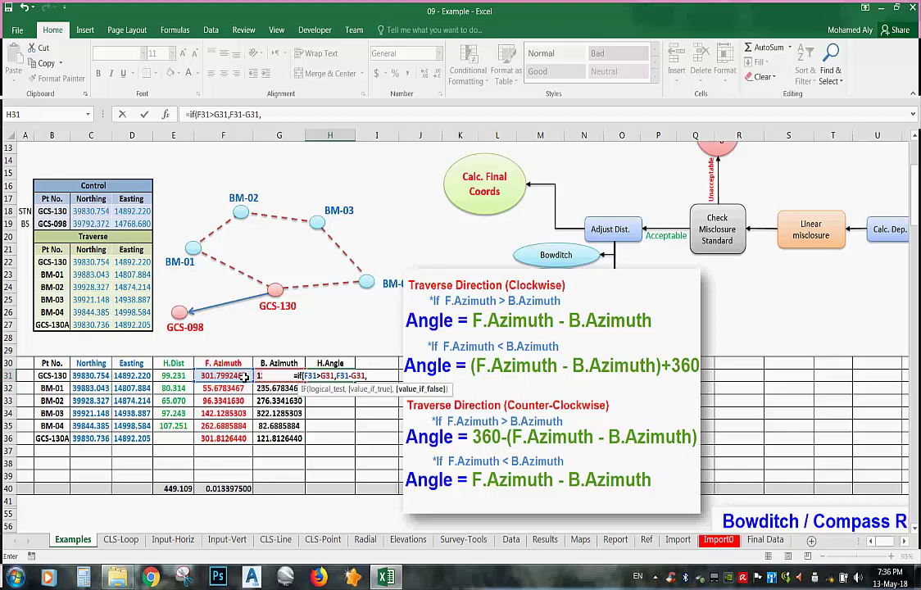
type("(")
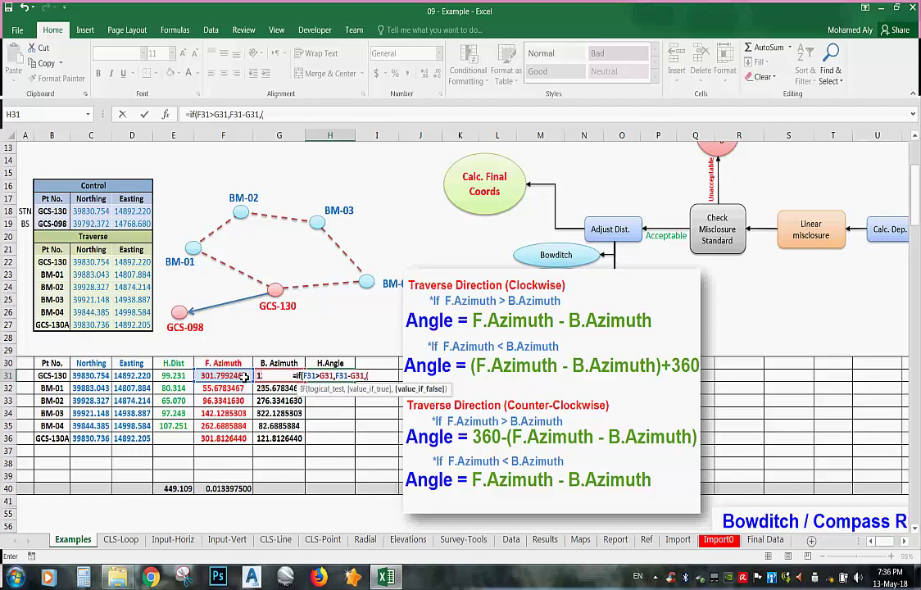
left_click(244, 376)
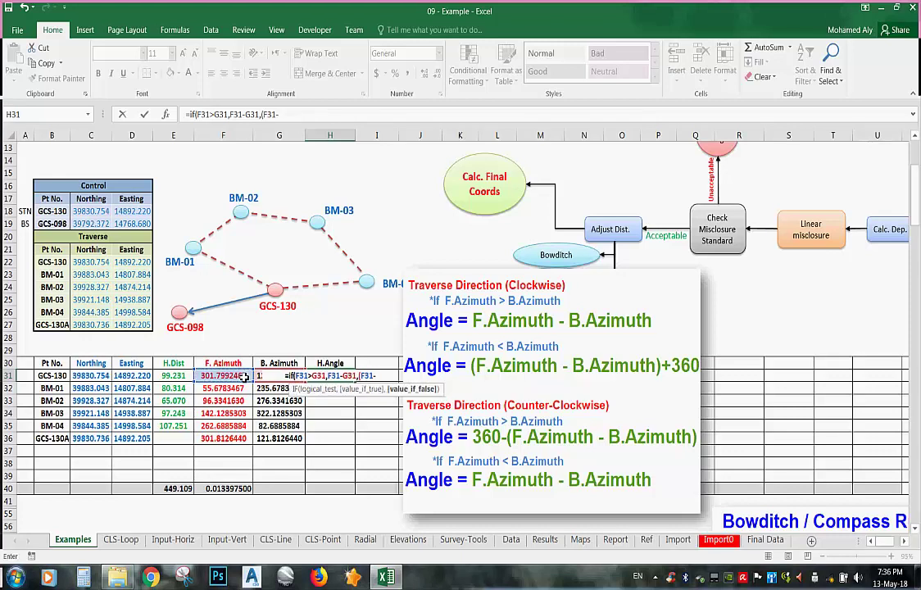
type("-")
left_click(256, 376)
type(")+360)")
key("Return")
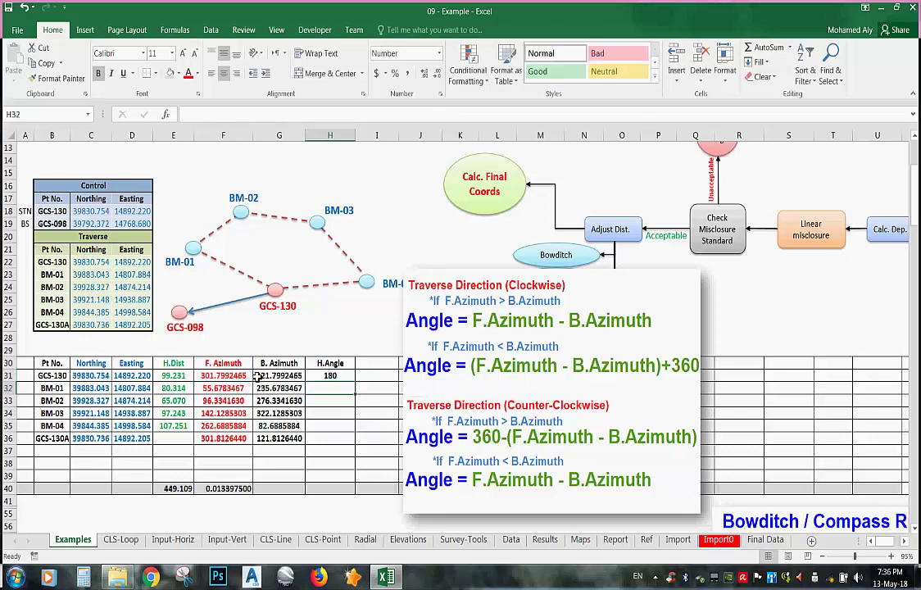
Change the back azimuth reference in the logical test of the H31 formula to BM-01's G32
left_click(343, 375)
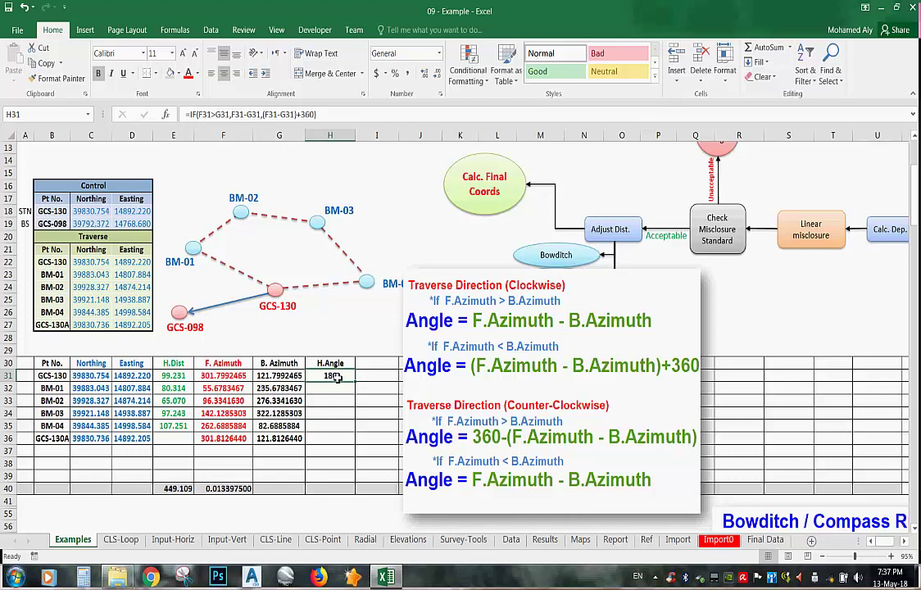
left_click(237, 376)
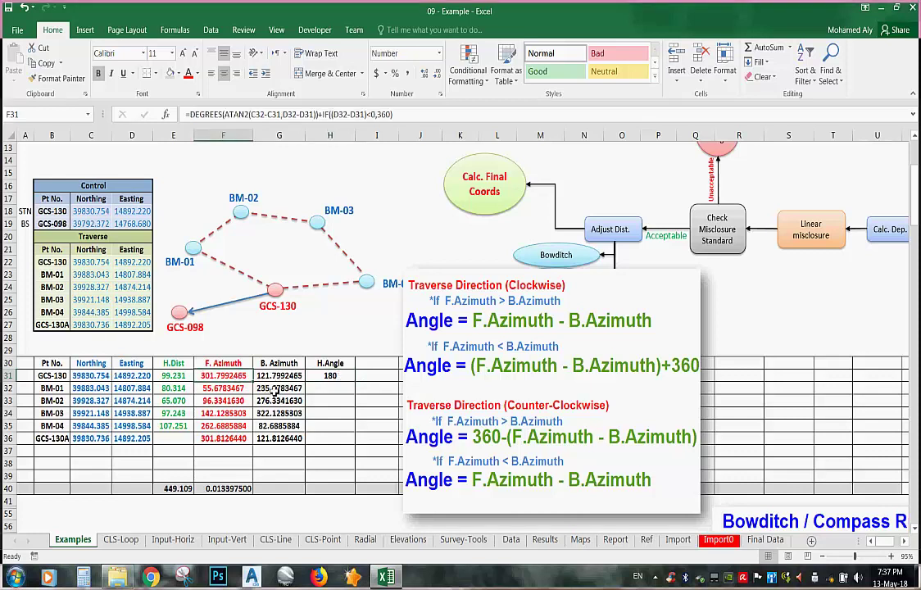
left_click(276, 390)
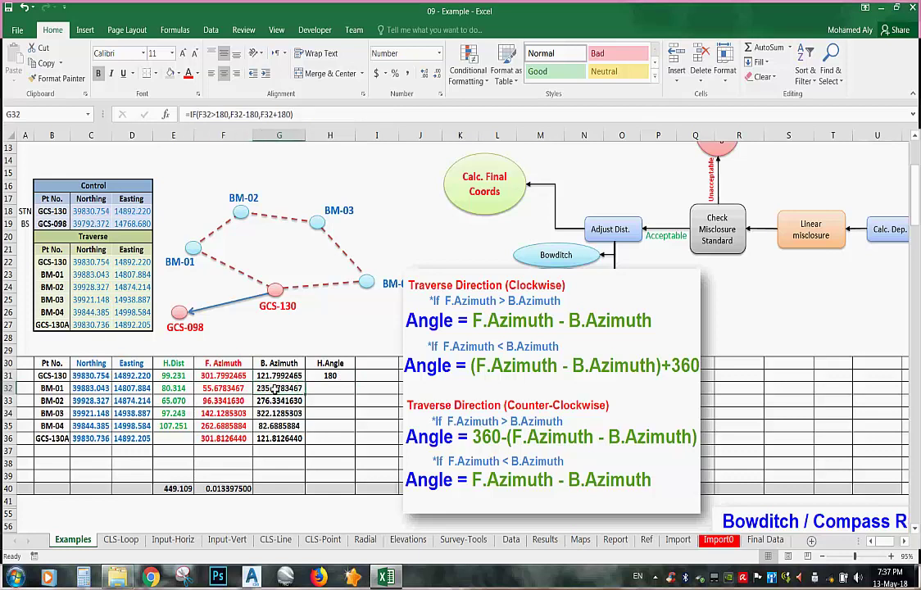
left_click(243, 377)
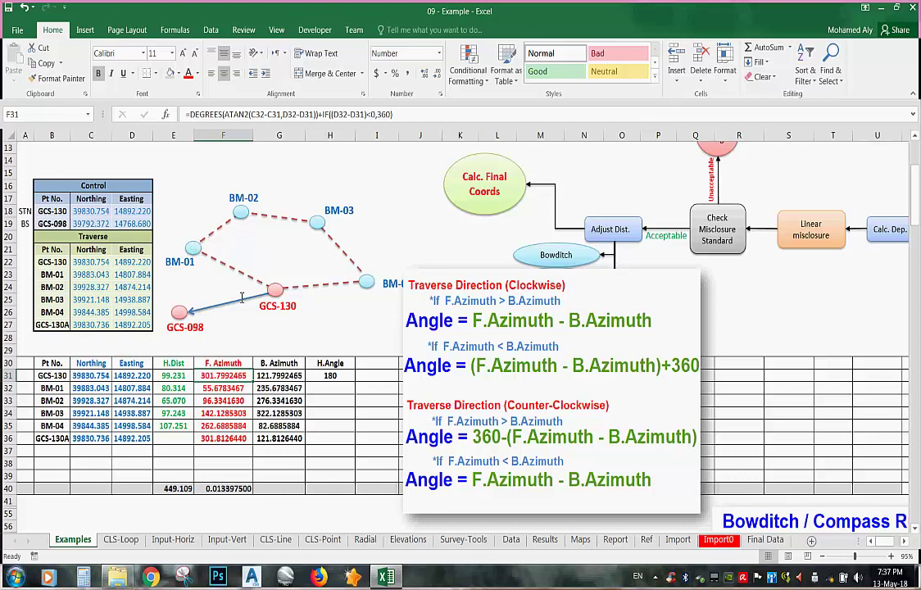
left_click(290, 372)
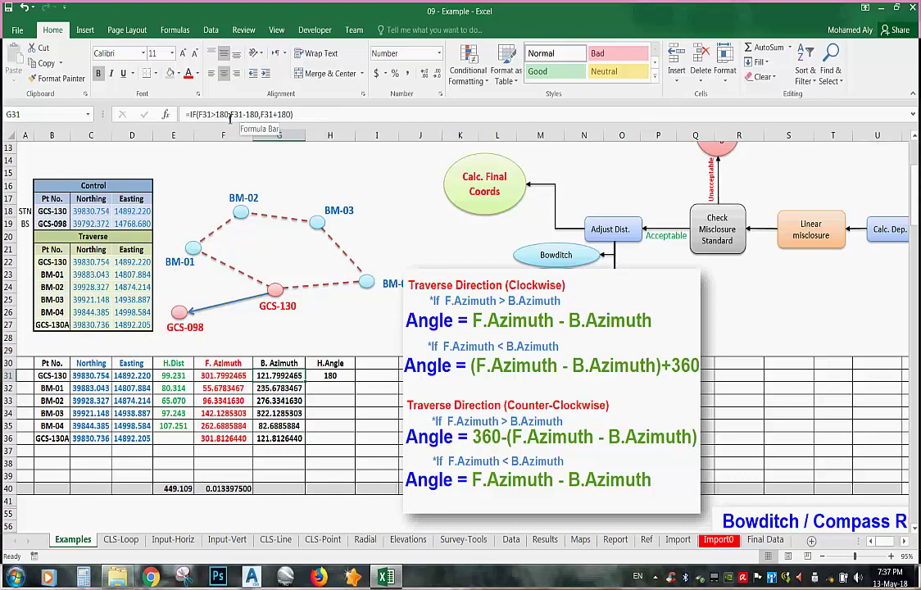
left_click(326, 377)
left_click(220, 115)
double_click(220, 115)
left_click(278, 389)
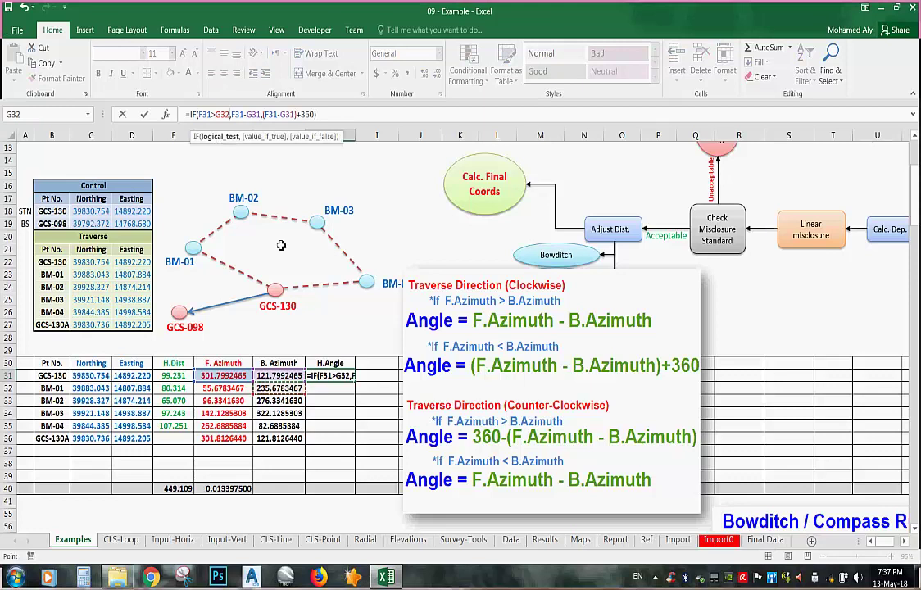
Point both result expressions of the H31 formula to G32, so it reads =IF(F31>G32,F31-G32,(F31-G32)+360)
double_click(254, 115)
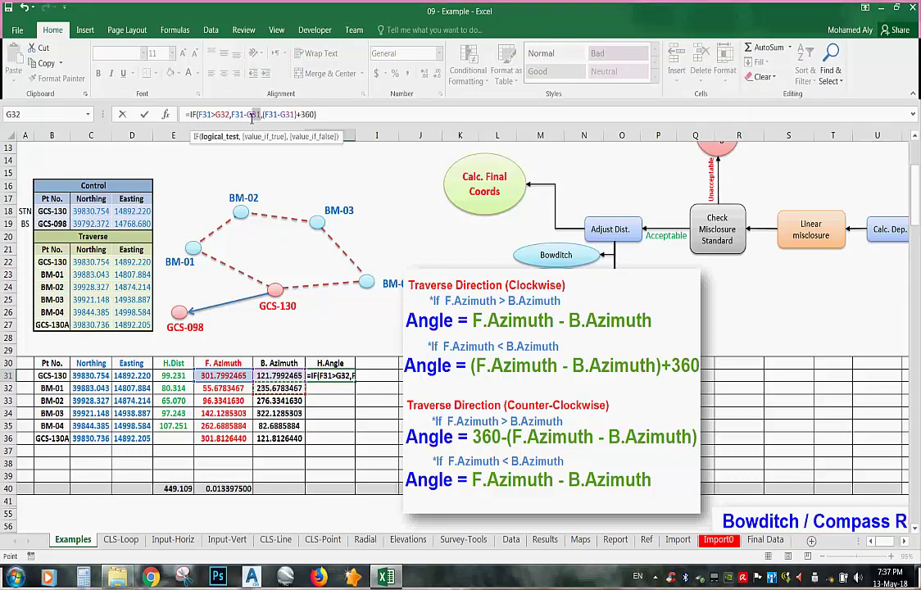
left_click(297, 388)
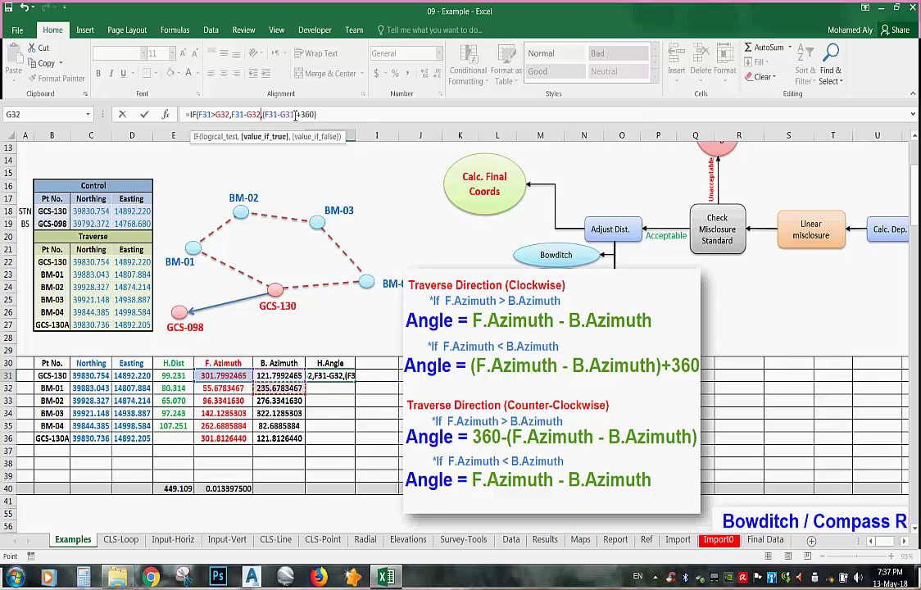
double_click(286, 115)
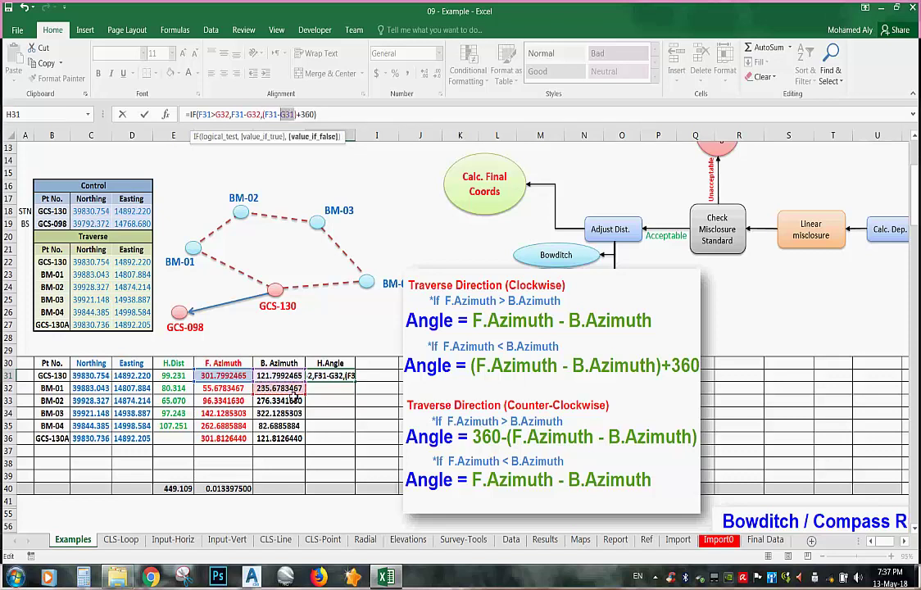
left_click(291, 390)
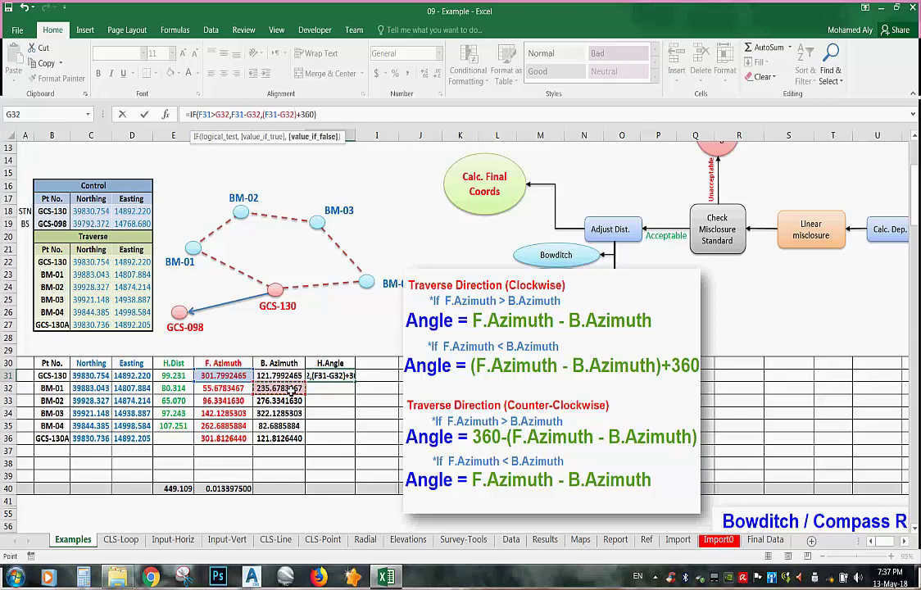
key("Return")
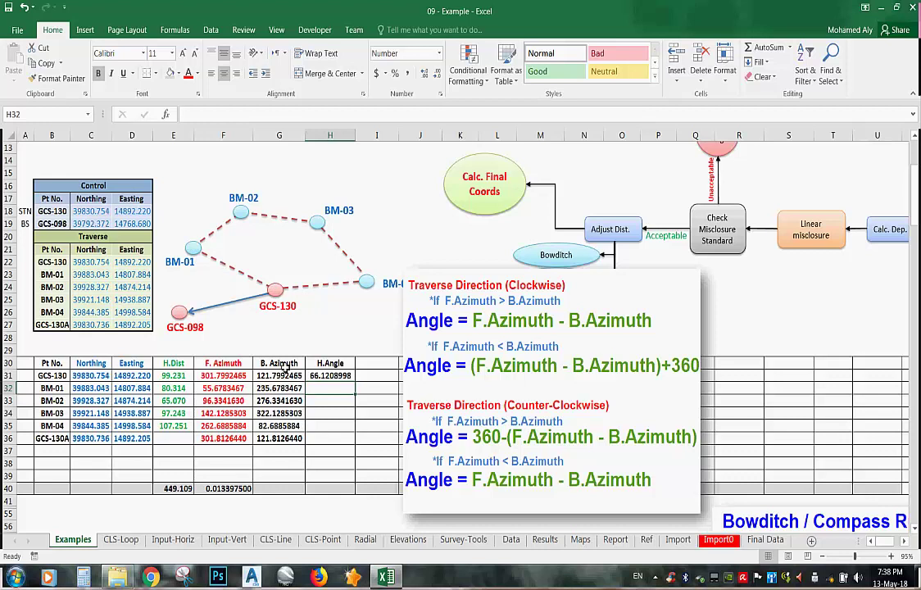
Fill the H31 angle formula down the H.Angle column to H36, and clear the surplus angle of GCS-130A in H36
left_click(340, 376)
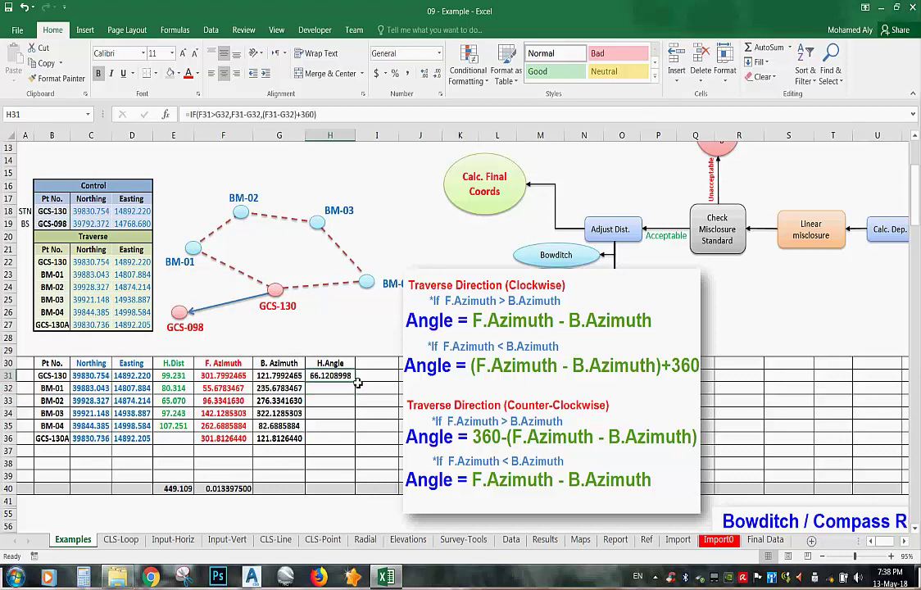
left_click_drag(357, 383, 350, 453)
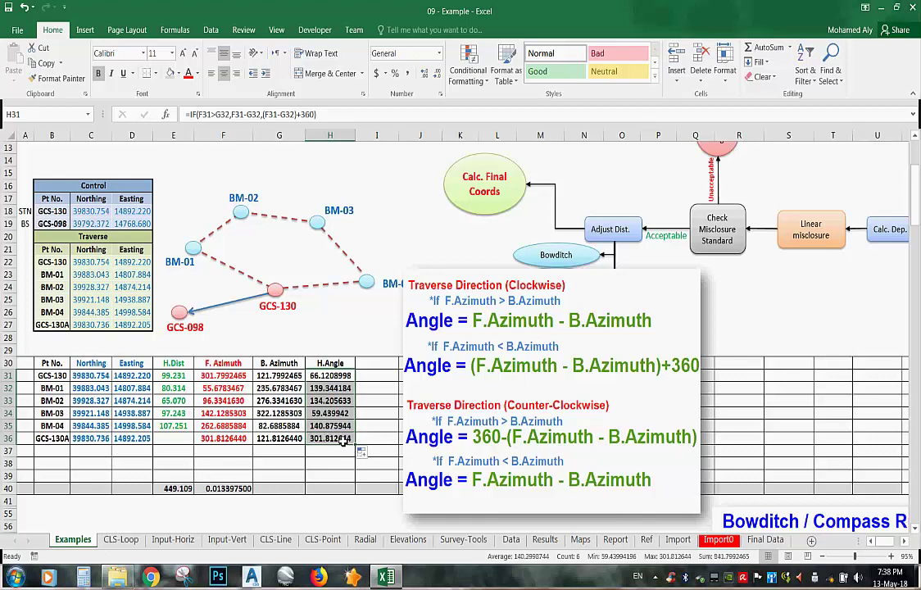
left_click(343, 440)
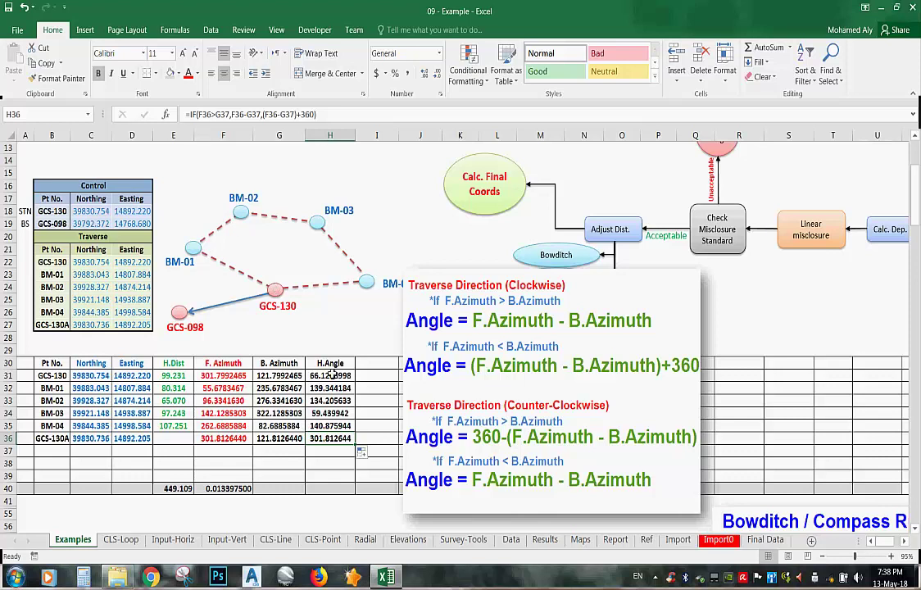
left_click_drag(330, 374, 319, 449)
left_click(324, 438)
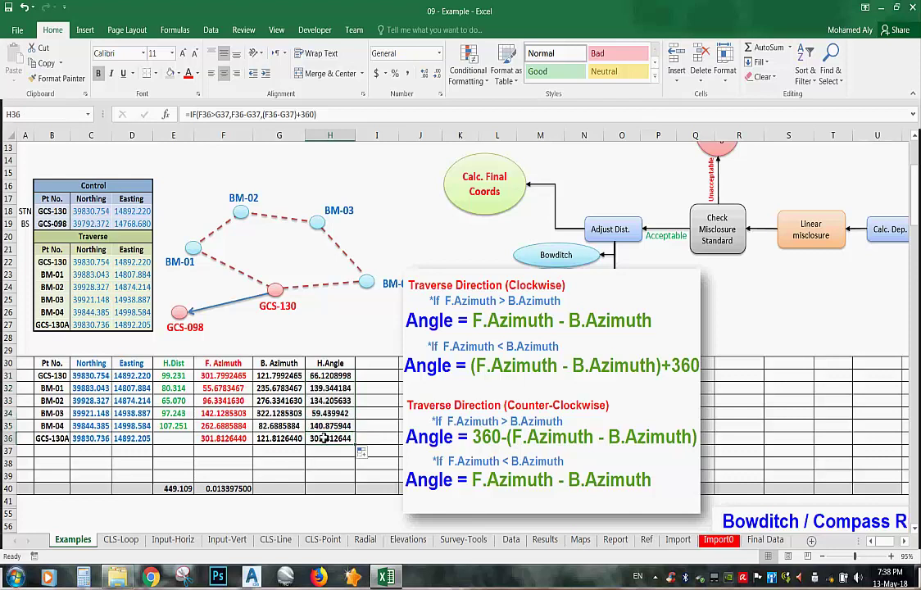
key("ctrl+z")
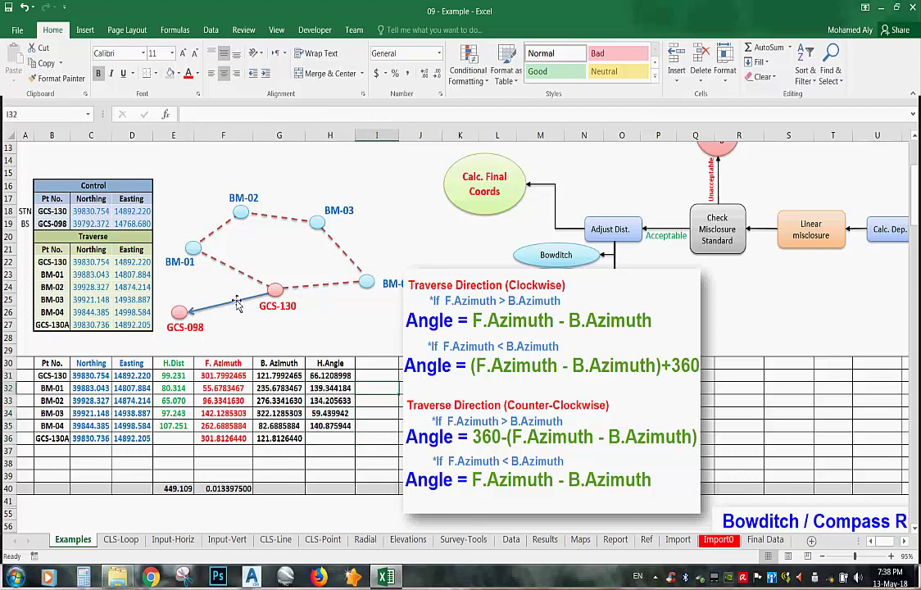
Review the angles of BM-02 to BM-04, and total the H.Angle column in H40 with =SUM(H31:H39)
left_click(328, 401)
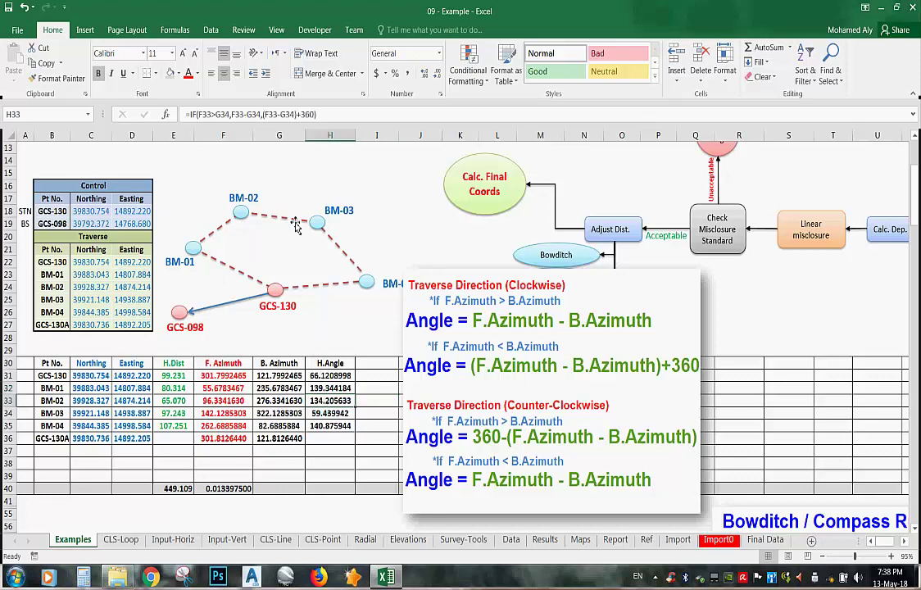
left_click(345, 414)
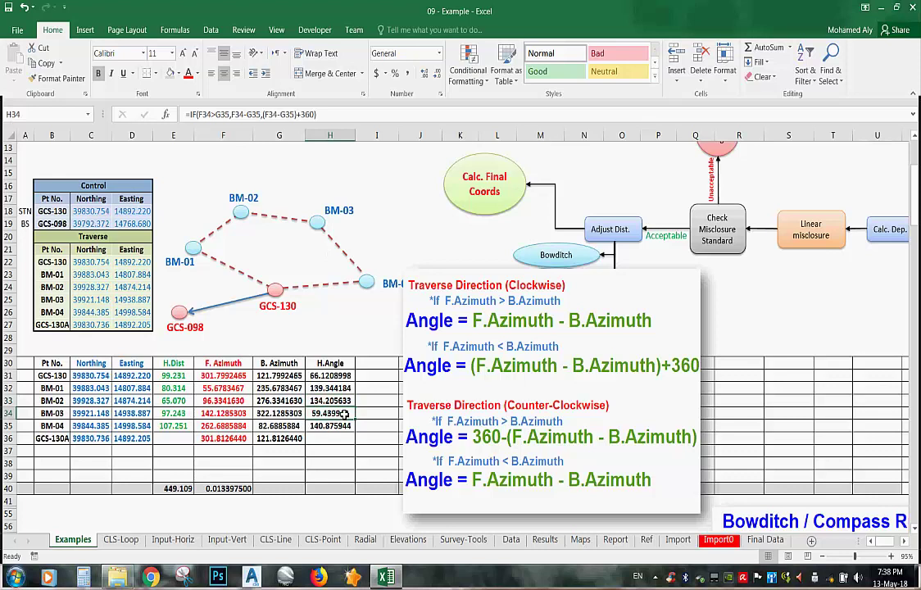
left_click(330, 424)
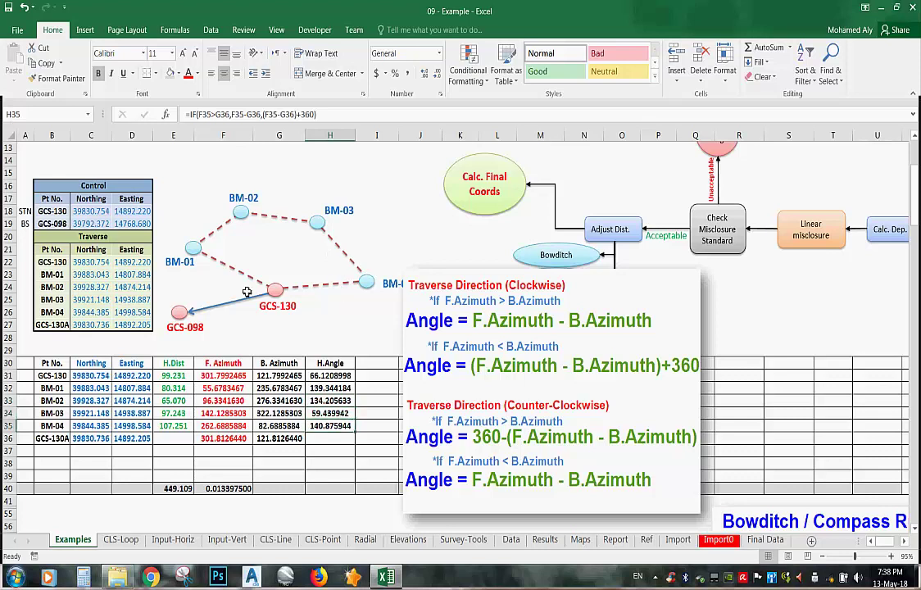
left_click(345, 489)
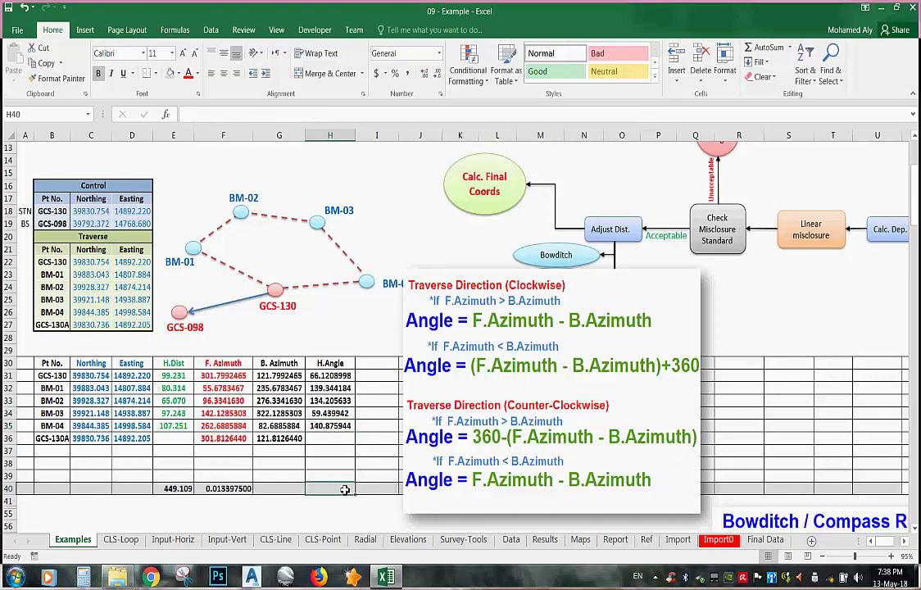
left_click(763, 47)
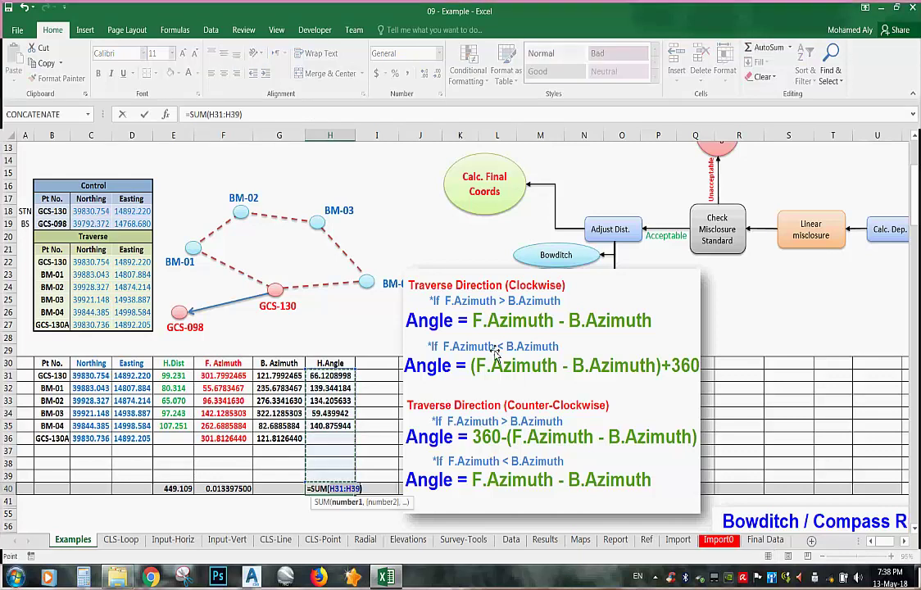
key("Return")
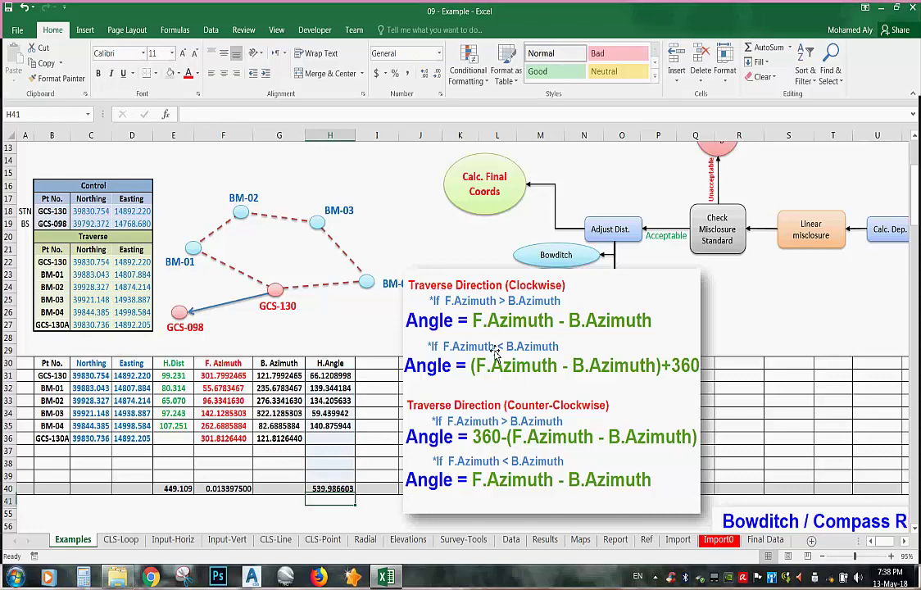
left_click(332, 488)
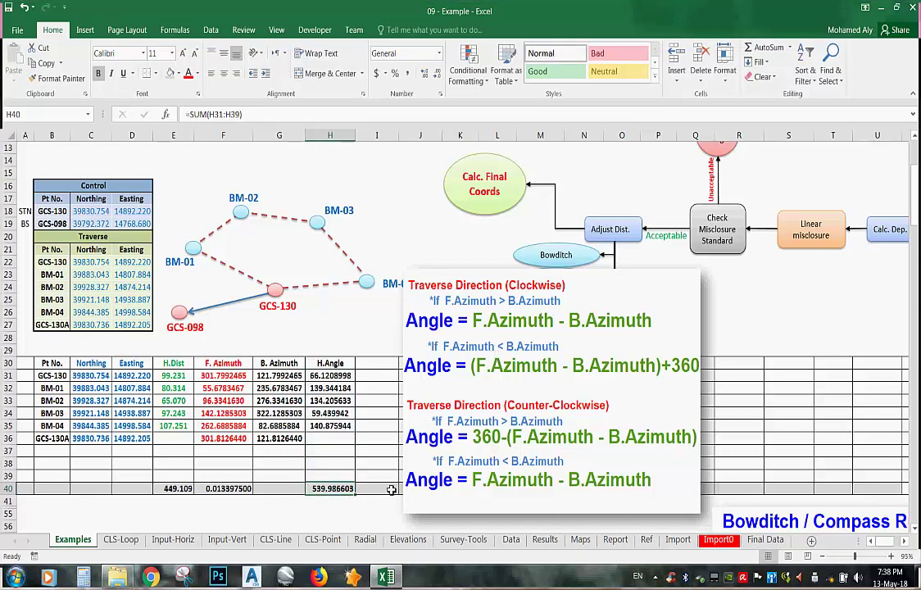
Delete the Traverse Direction formula picture covering the table and review the flowchart's angular misclosure stage
left_click(407, 362)
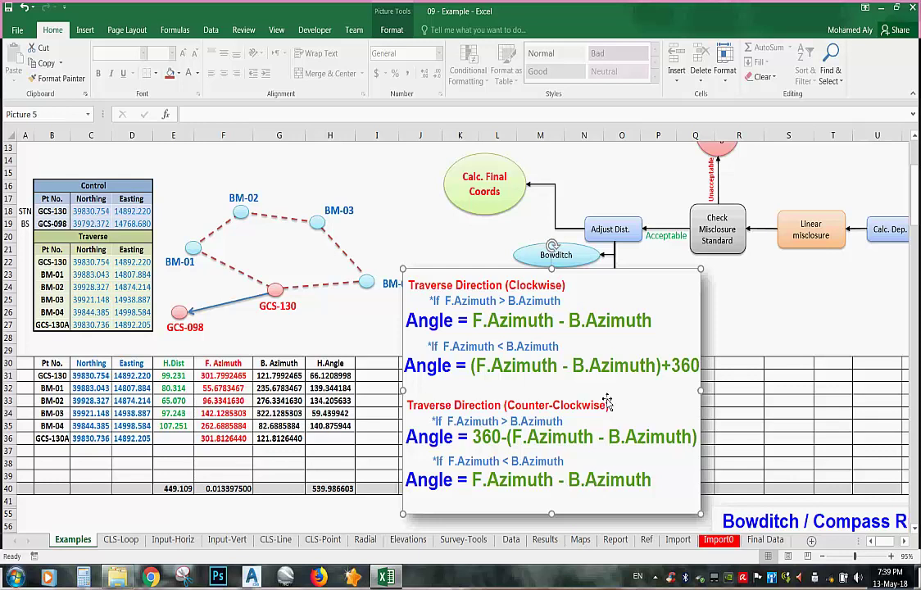
key("Delete")
scroll(309, 426, "up", 4)
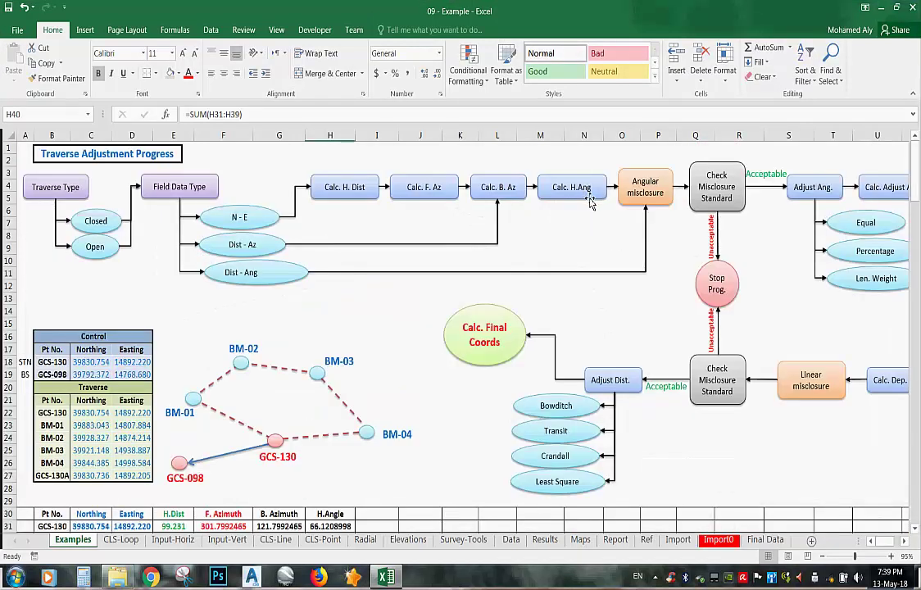
scroll(234, 254, "down", 2)
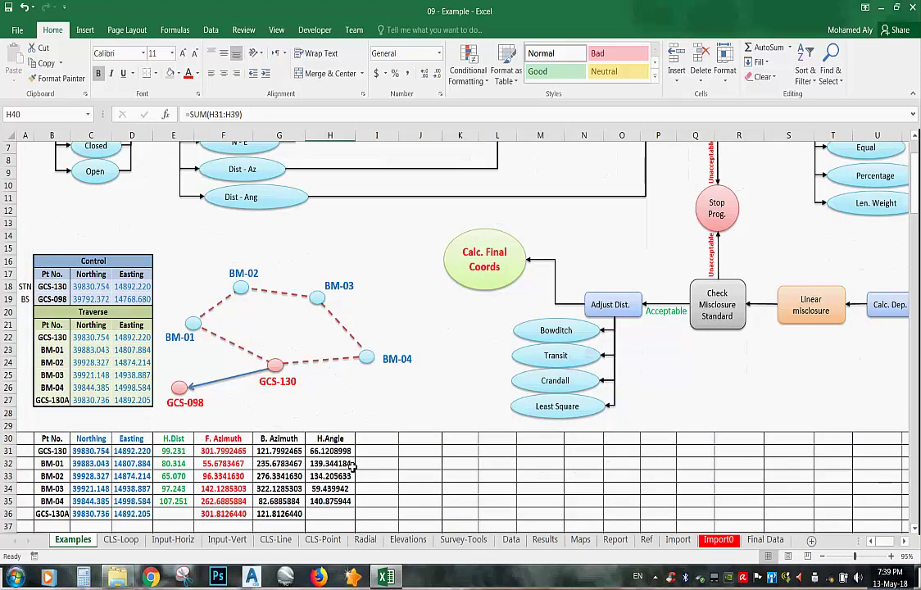
scroll(287, 426, "up", 1)
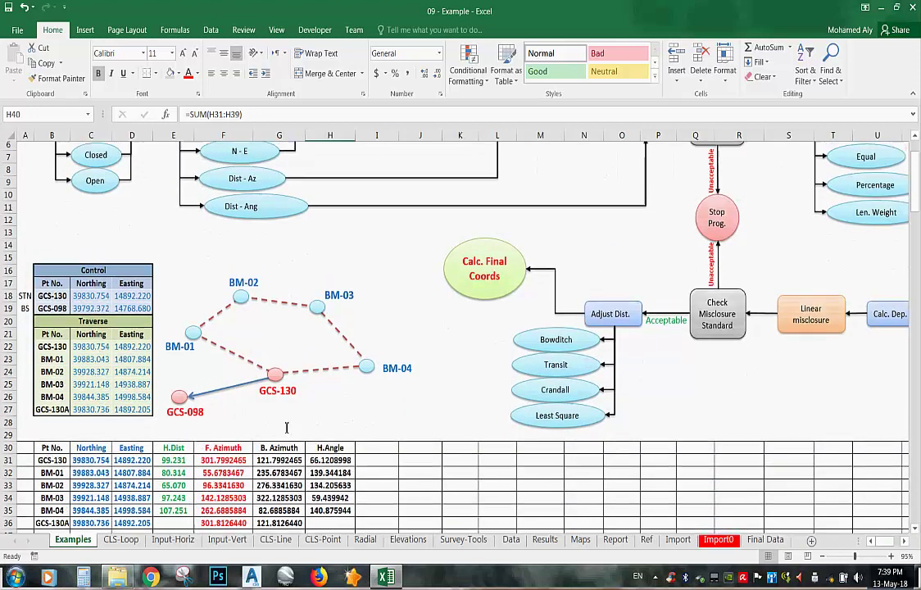
scroll(287, 427, "up", 2)
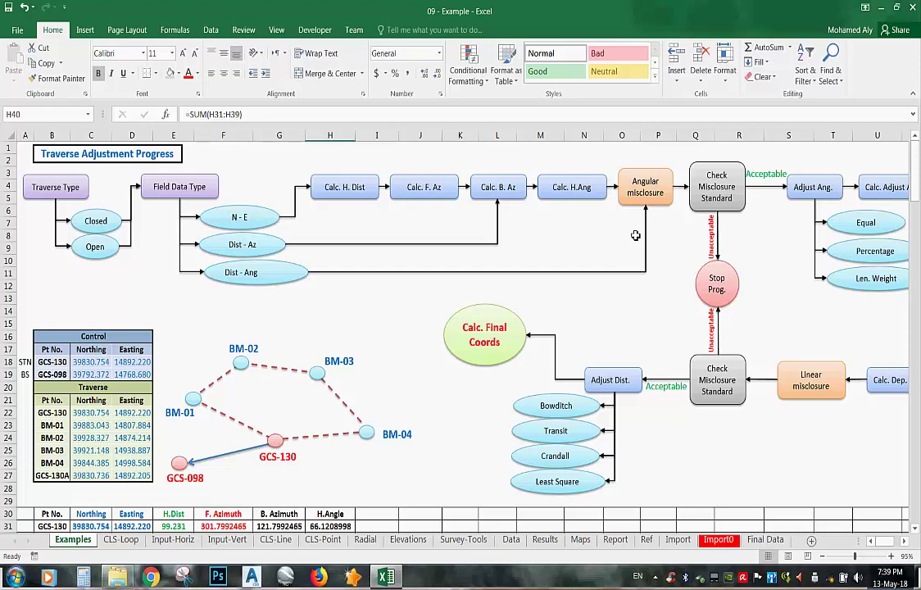
scroll(635, 236, "down", 6)
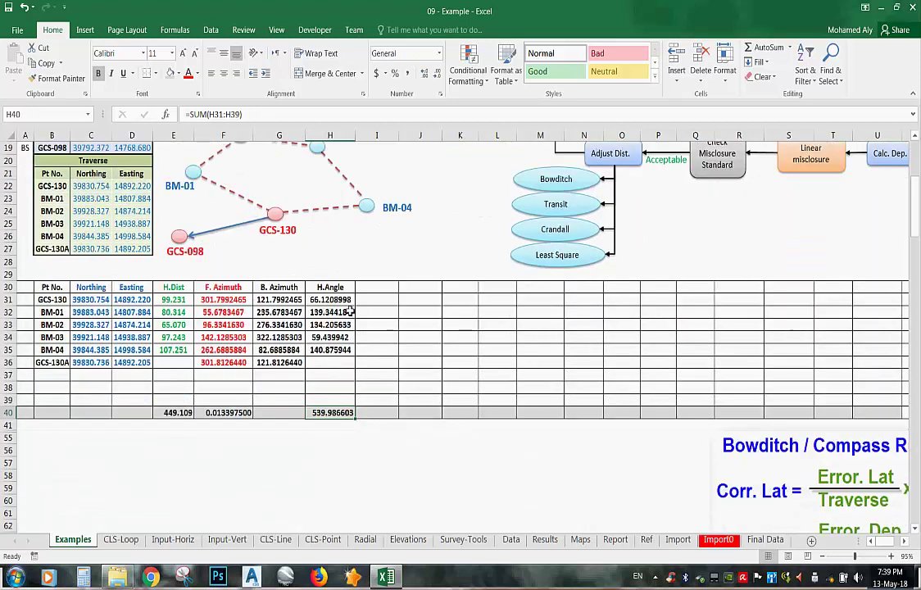
scroll(336, 344, "up", 2)
Move the Interior Angles formula picture up from the lower formula notes to beside the traverse table's H.Angle column
scroll(339, 370, "down", 17)
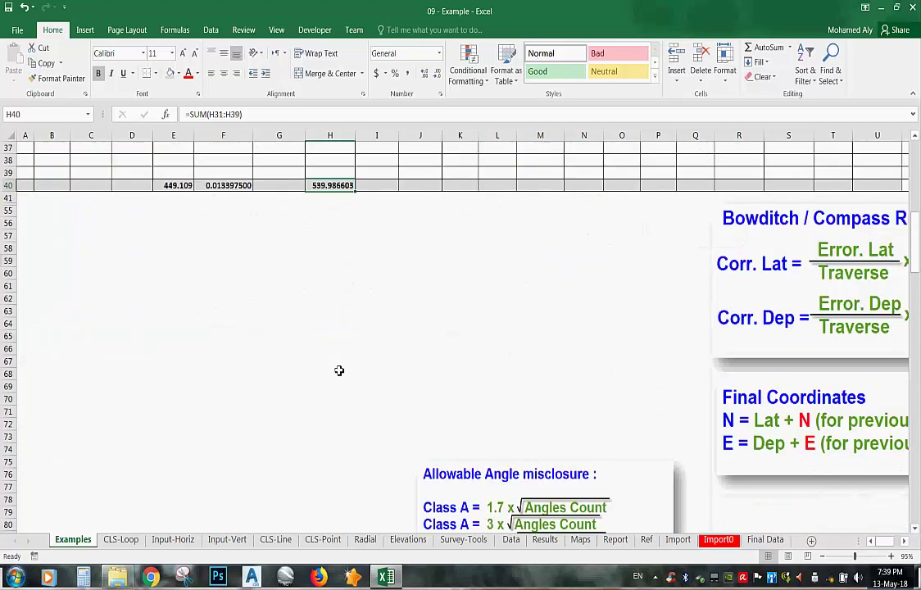
scroll(338, 370, "down", 15)
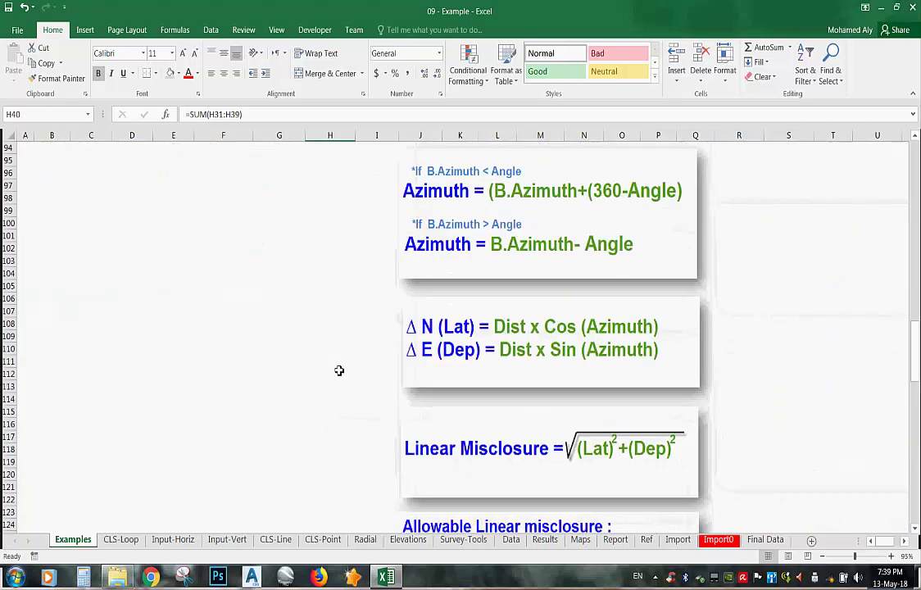
scroll(338, 370, "up", 9)
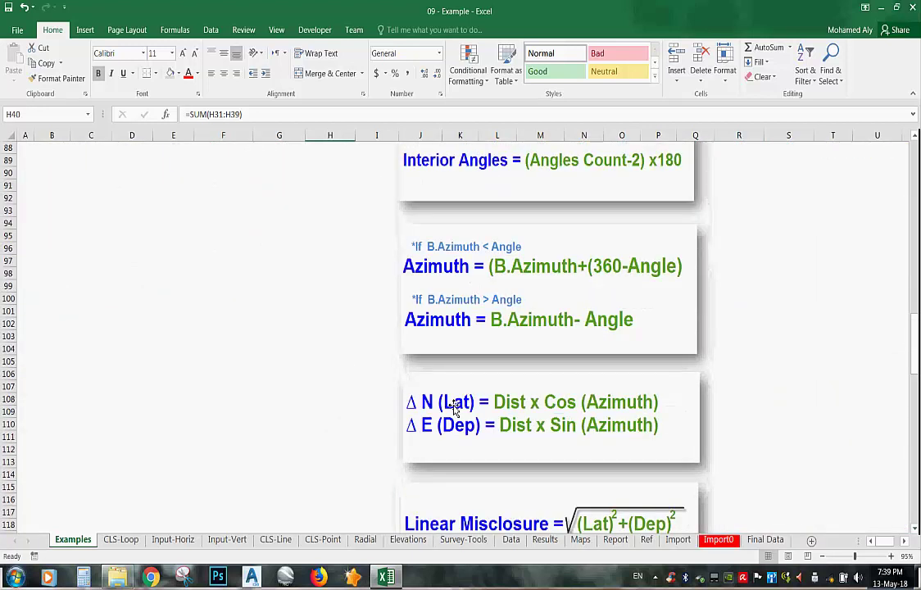
left_click(577, 241)
scroll(598, 361, "up", 4)
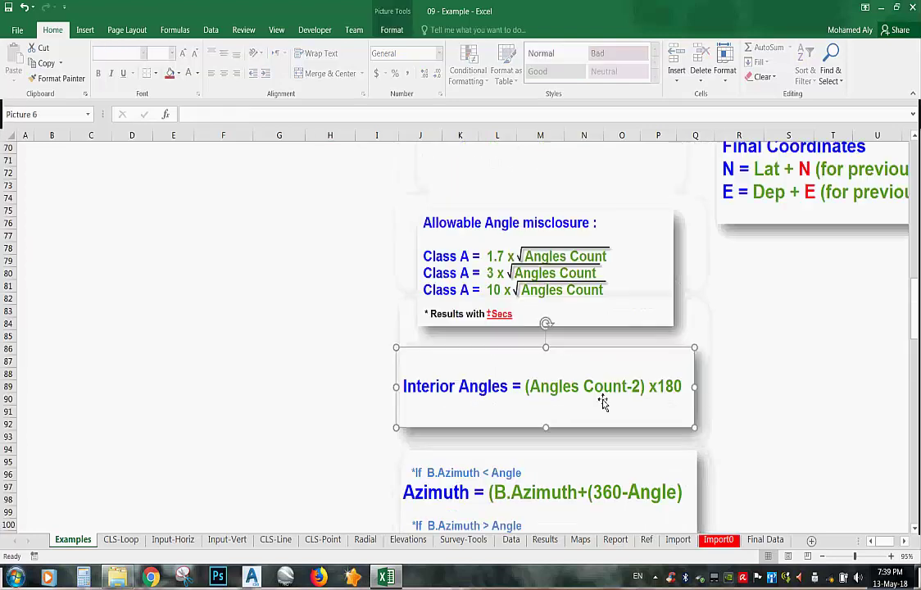
left_click_drag(600, 362, 432, 175)
scroll(456, 324, "up", 7)
left_click_drag(447, 414, 467, 228)
scroll(525, 230, "up", 4)
Calculate the theoretical interior angle sum in H41, under the H.Angle total, with =(5-2)*180
left_click(340, 374)
scroll(299, 260, "up", 3)
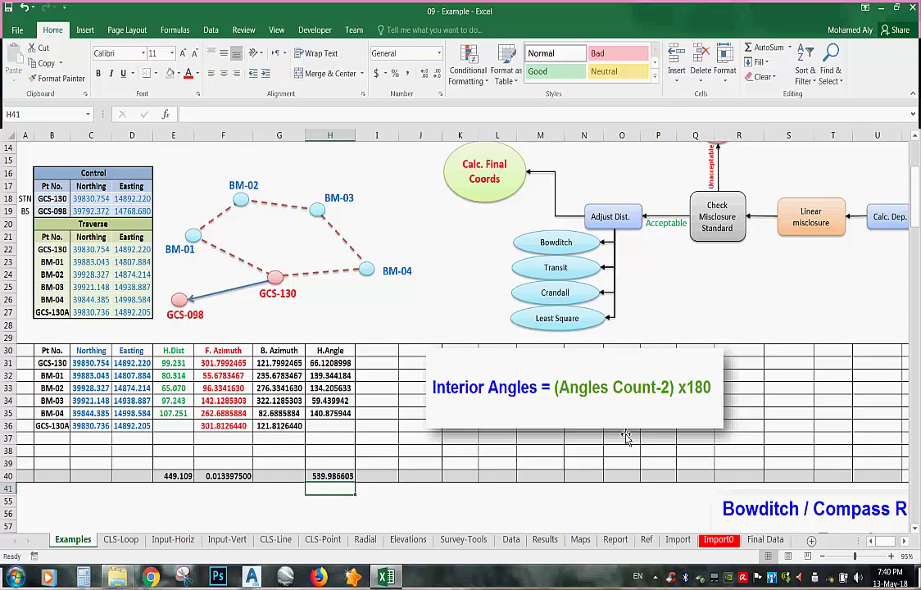
type("=")
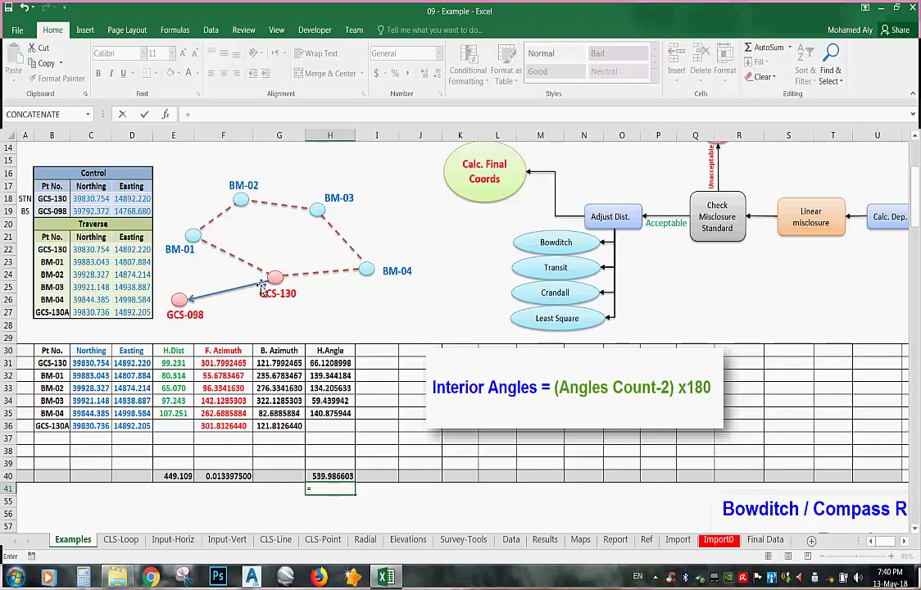
type("(")
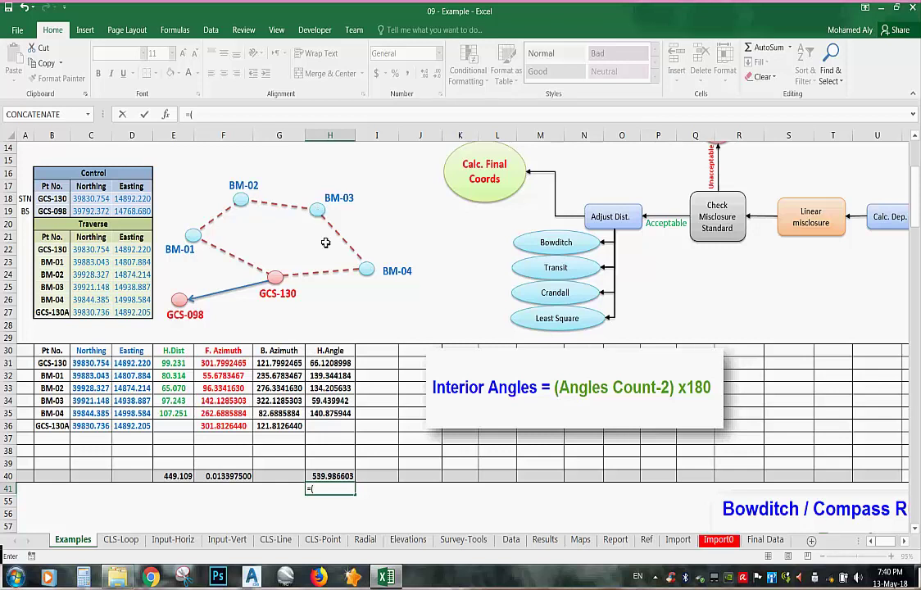
type("-2)*180")
key("Return")
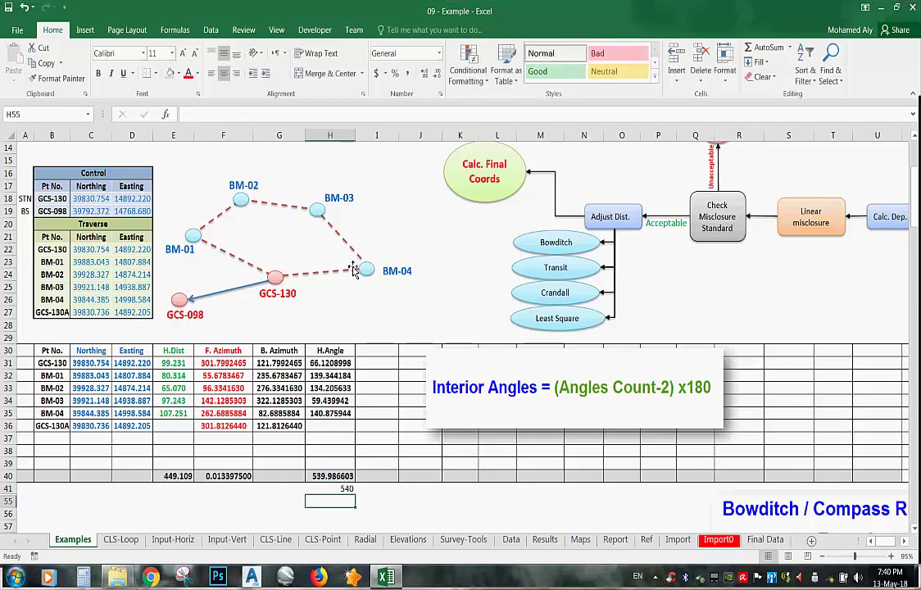
Format the theoretical sum in H41 and the H.Angle total in H40 to seven decimal places
left_click(330, 488)
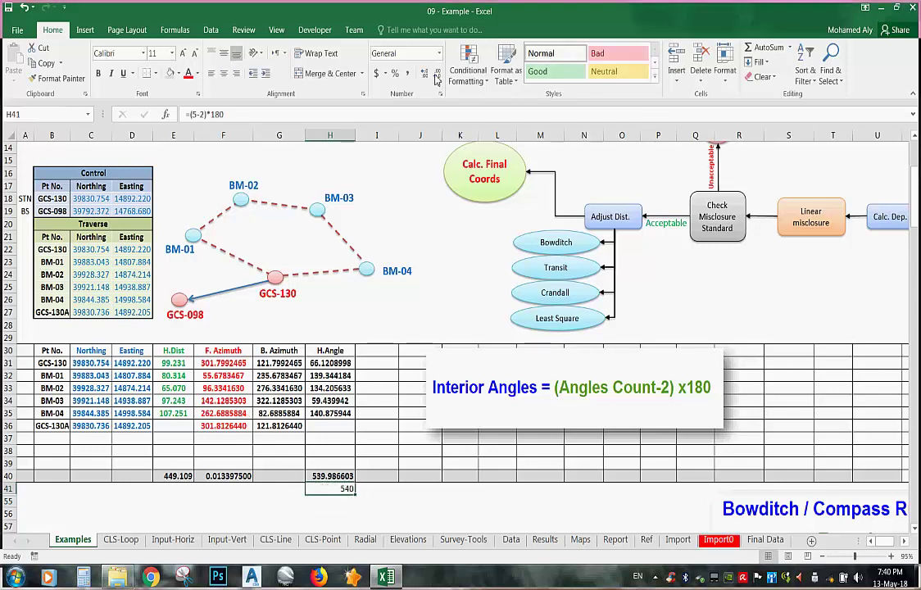
left_click(424, 74)
left_click(425, 73)
left_click(425, 73)
left_click(425, 73)
left_click(424, 74)
left_click(425, 74)
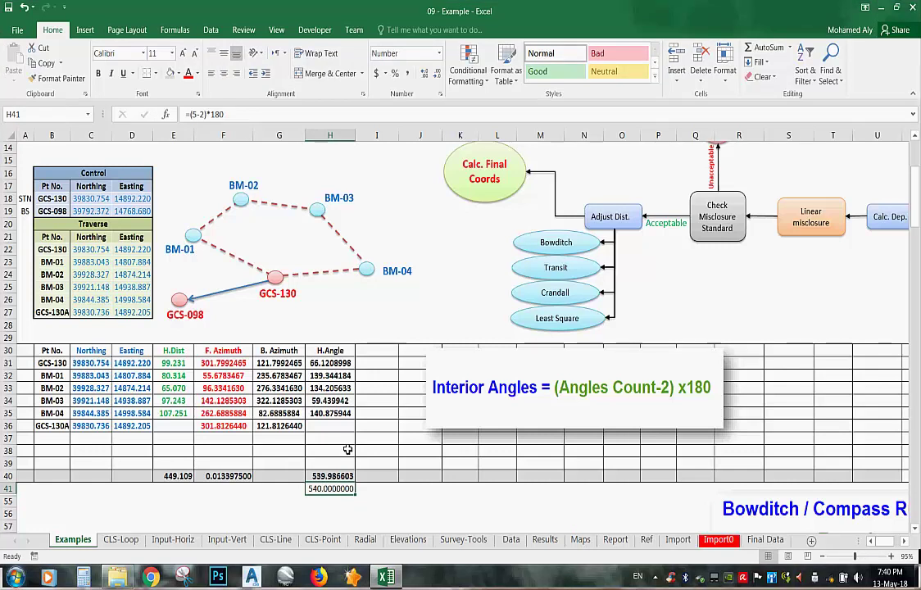
left_click(331, 476)
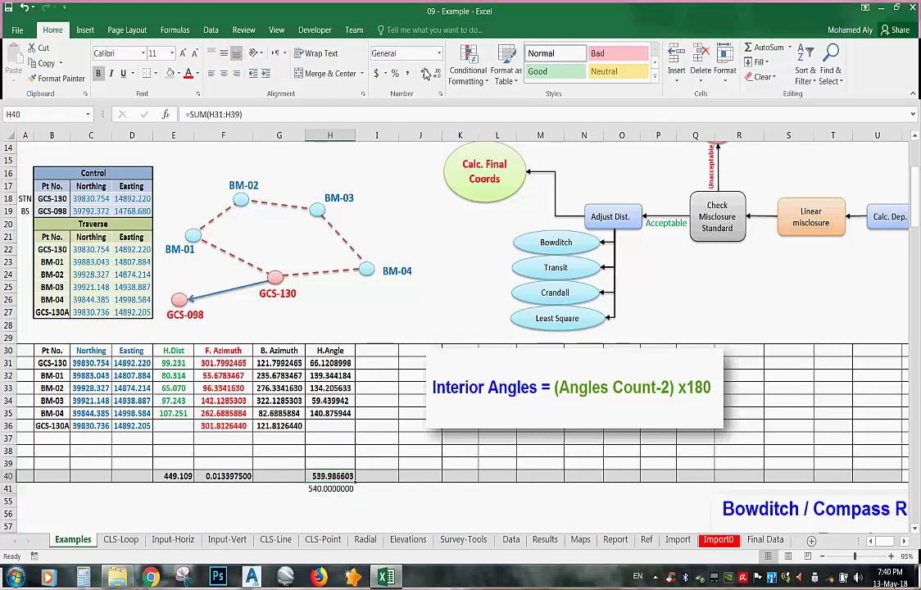
left_click(424, 75)
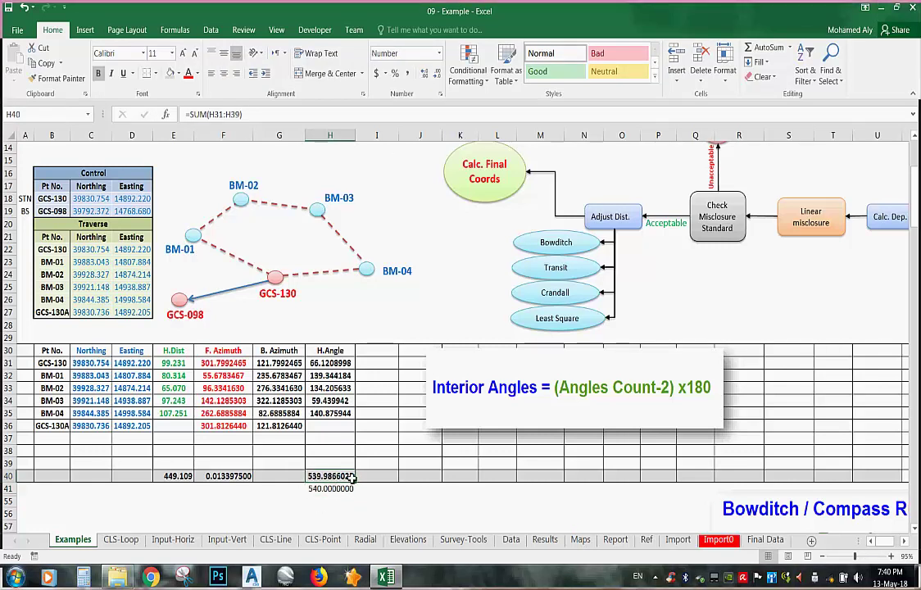
Compute the angular misclosure in H55 with =H40-H41 and compare it with the azimuth difference in F40
left_click(332, 499)
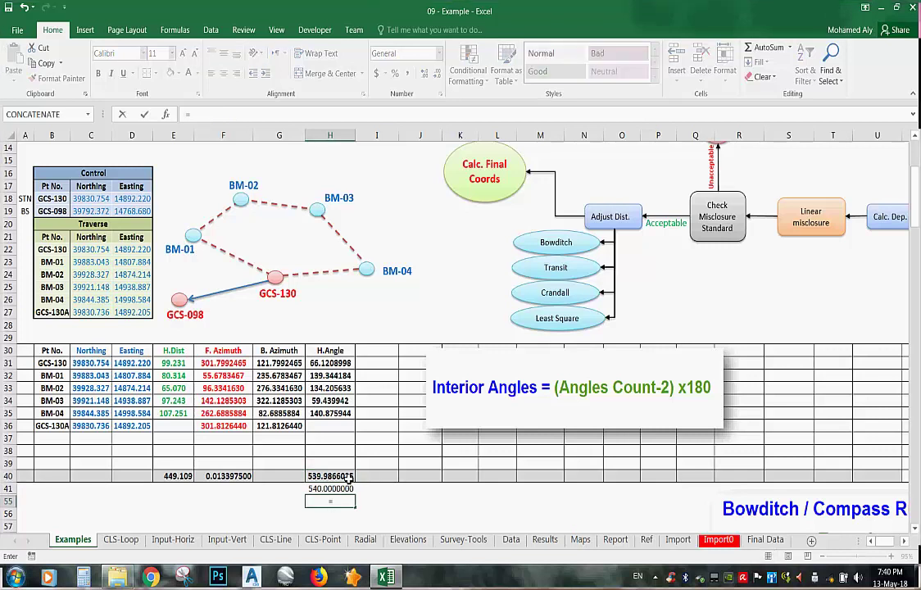
left_click(348, 479)
type("-")
left_click(345, 489)
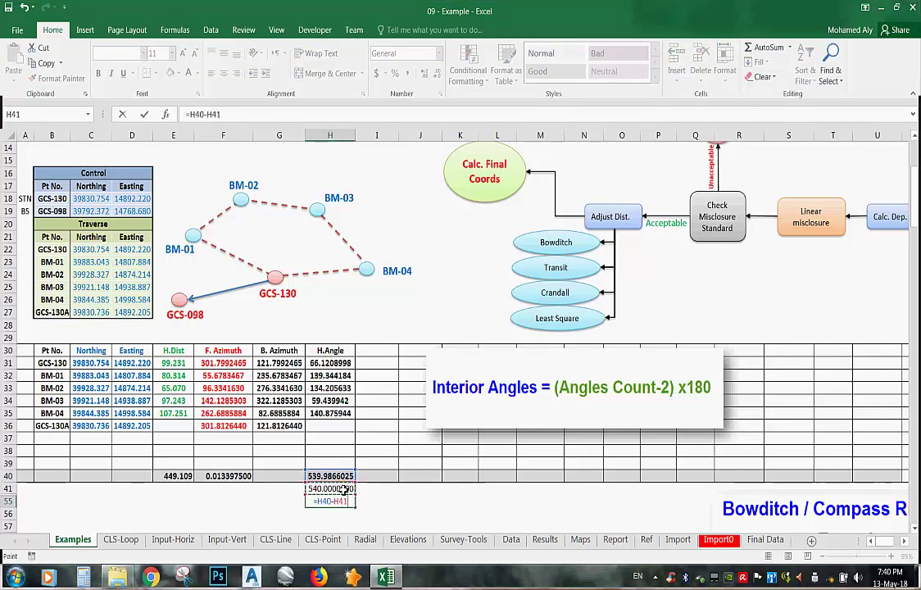
key("Return")
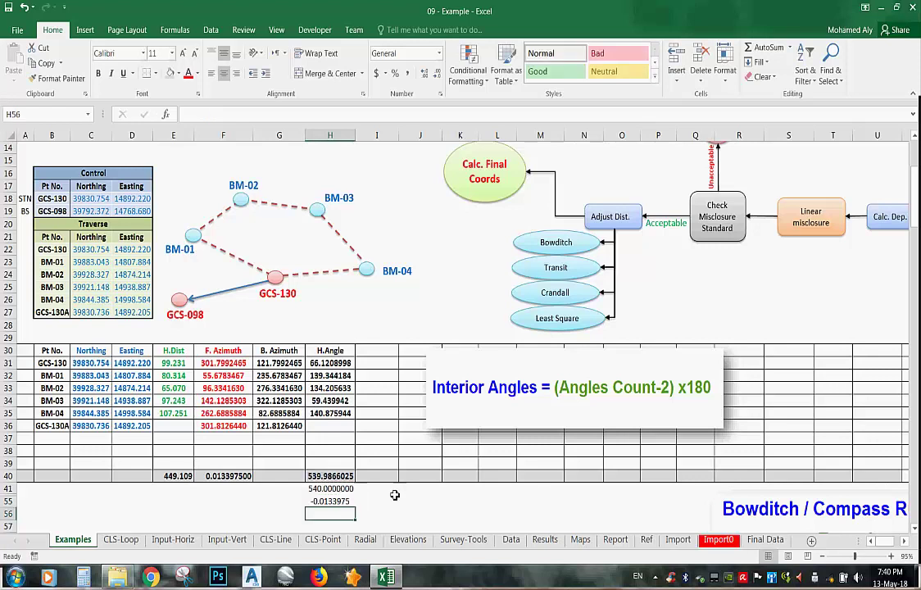
left_click(344, 501)
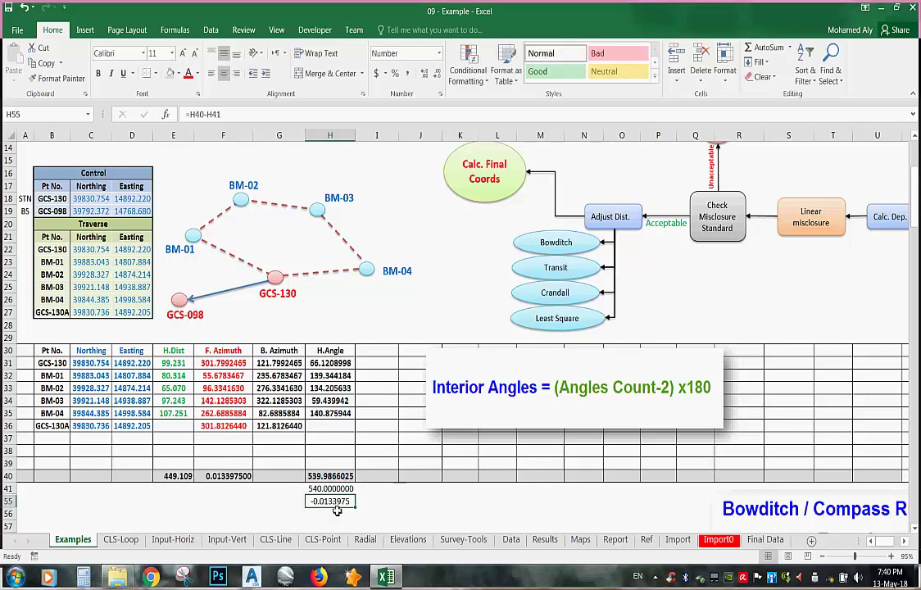
left_click(223, 475)
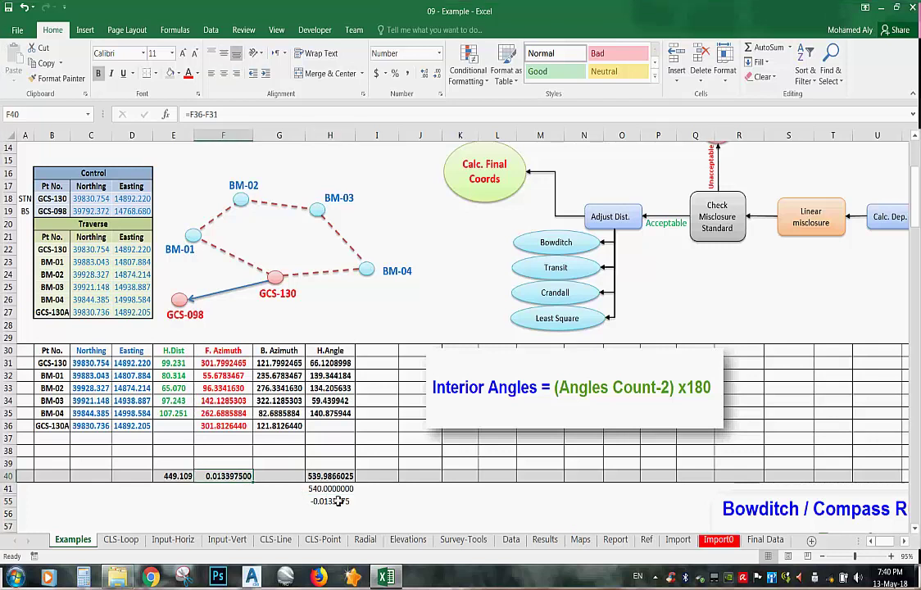
left_click(332, 500)
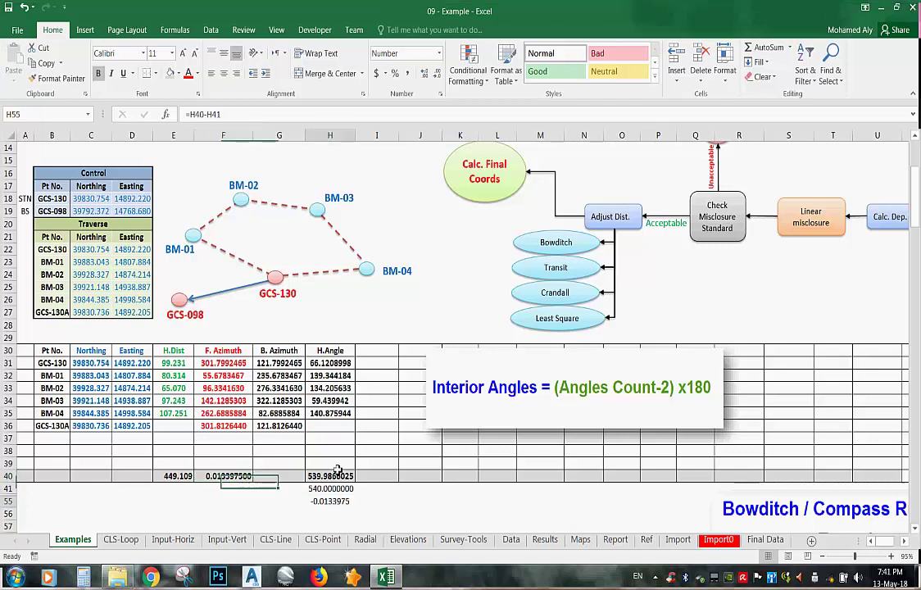
Format the H55 misclosure to nine decimal places, widen column H to fit, and label it Deg in I55
left_click(425, 75)
left_click(424, 75)
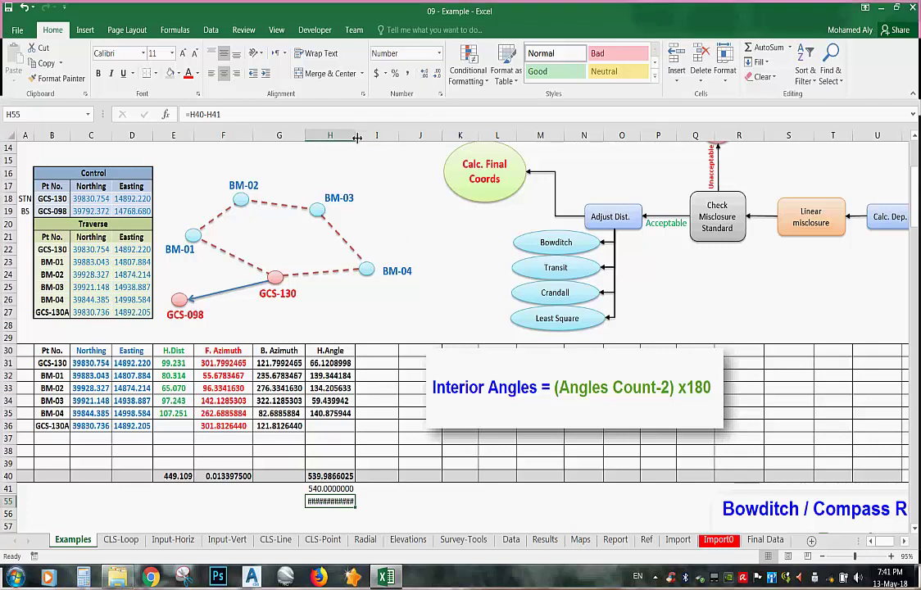
left_click_drag(355, 135, 357, 135)
left_click(396, 505)
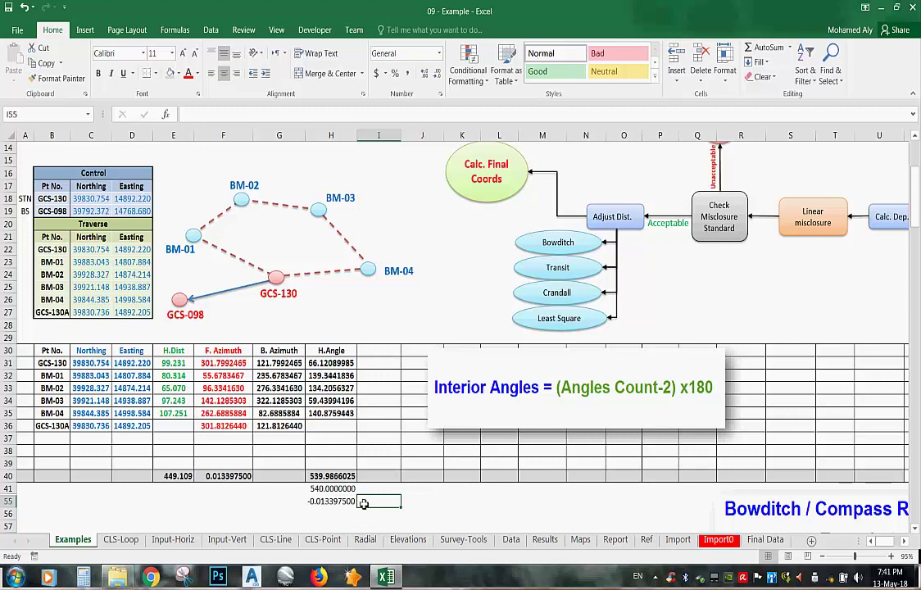
type("Deg")
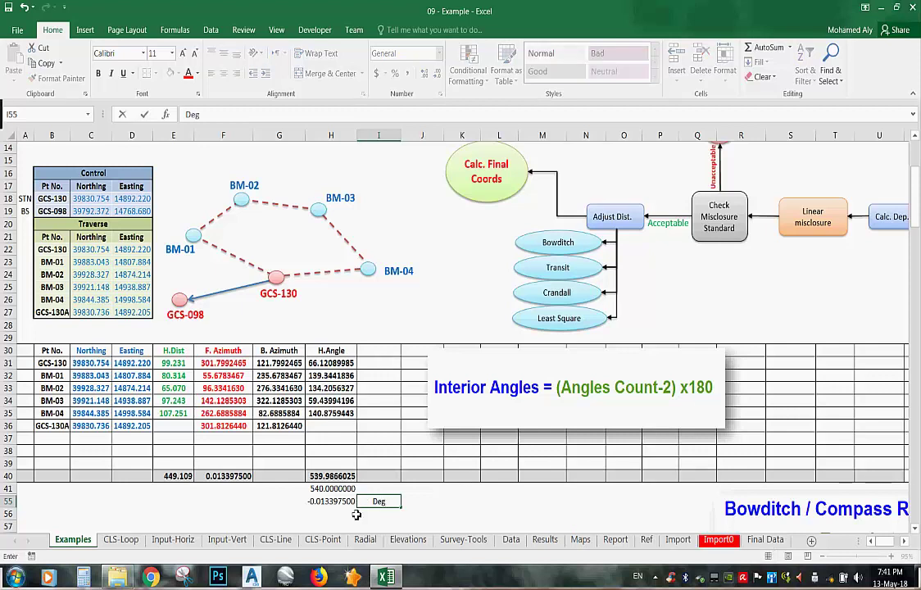
Check the angular misclosure stage in the flowchart against the misclosure formula in H42 and its degree label
scroll(662, 189, "up", 5)
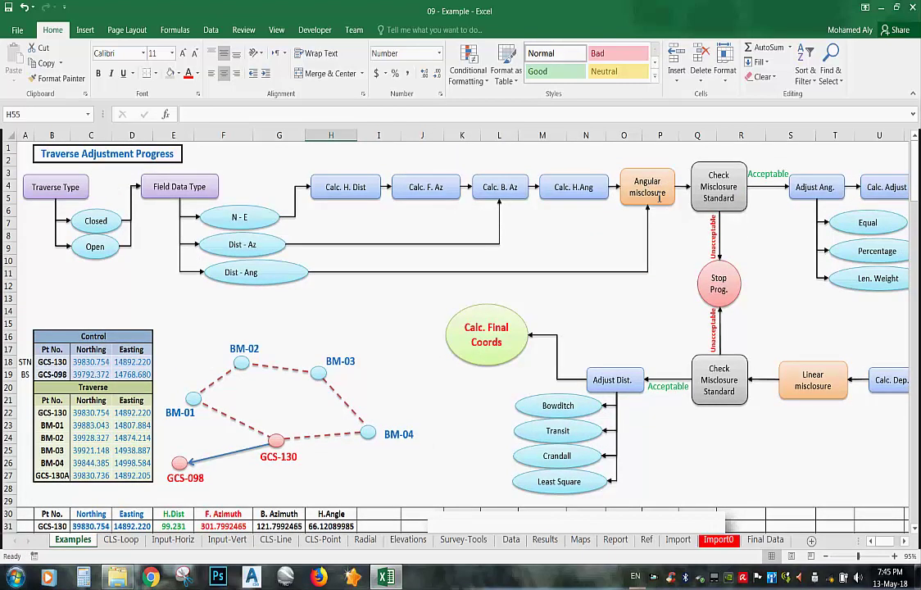
scroll(586, 308, "down", 6)
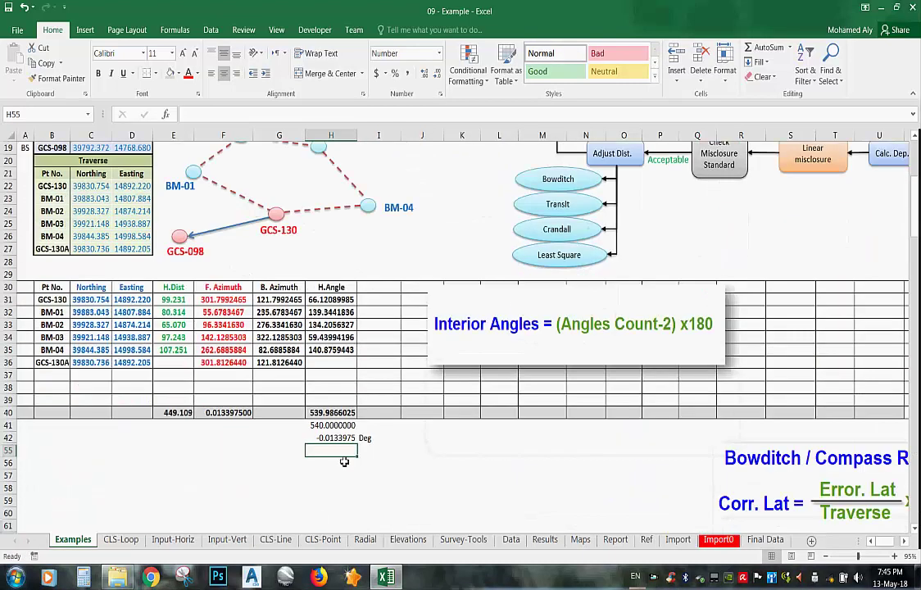
scroll(336, 444, "down", 1)
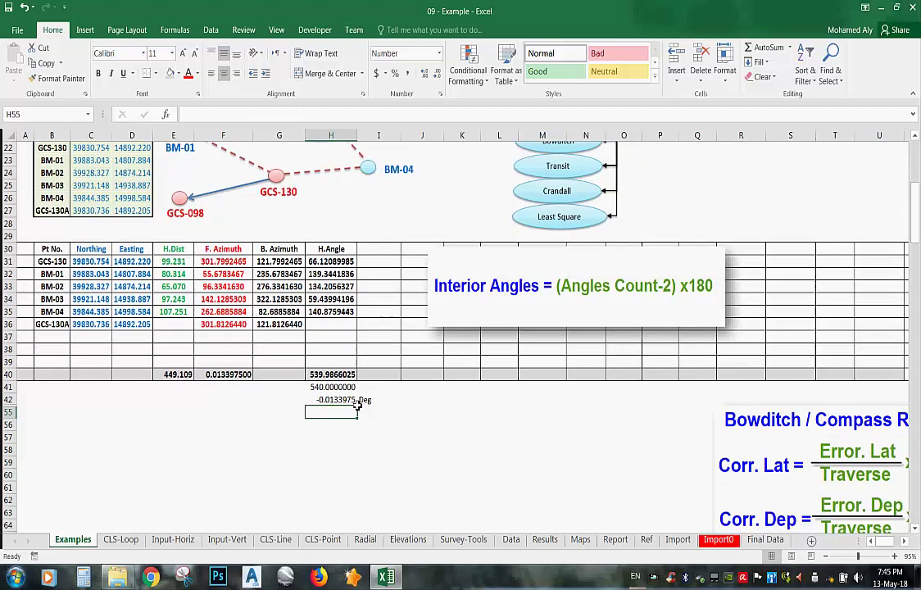
left_click(365, 400)
scroll(364, 421, "up", 1)
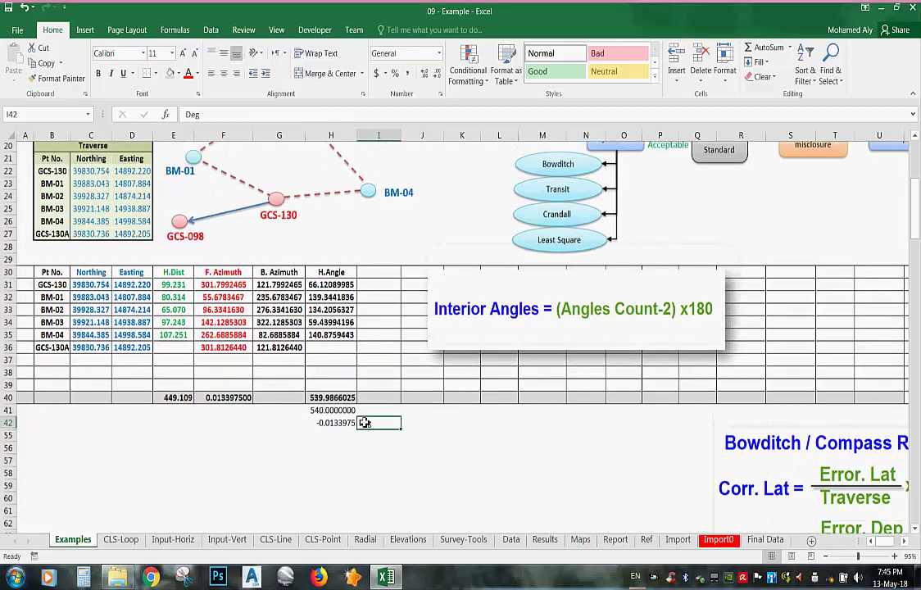
scroll(364, 423, "up", 2)
left_click(336, 476)
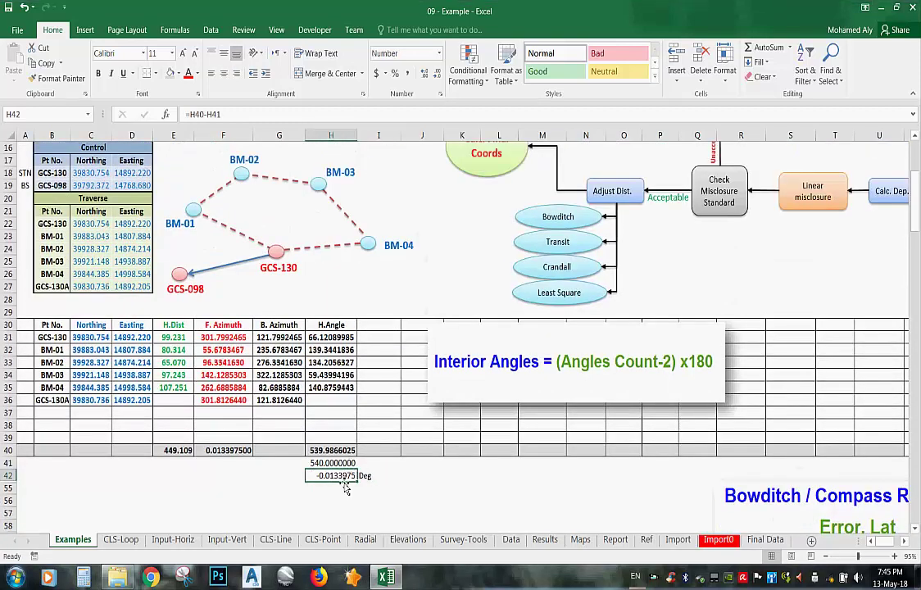
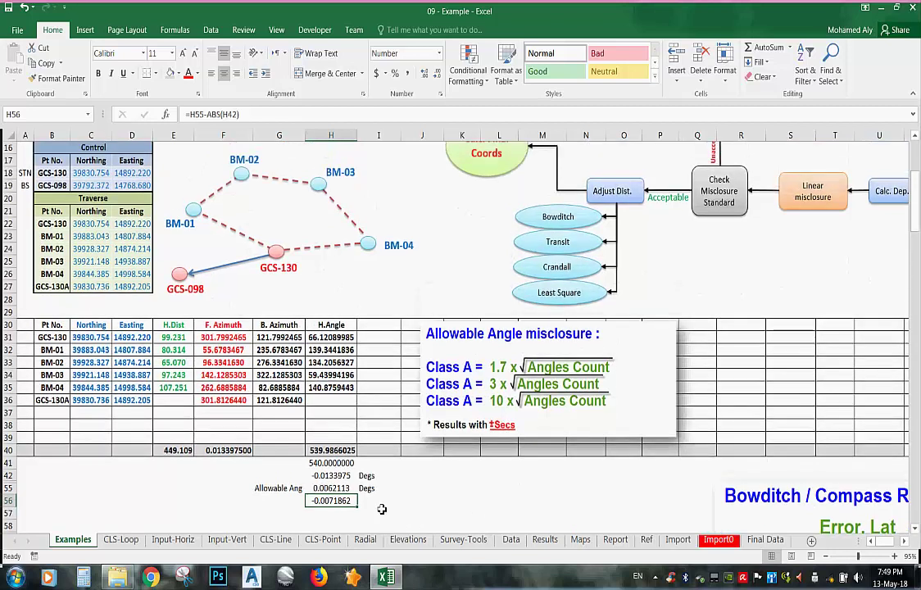
Examine the flowchart's misclosure standard check with its Acceptable and Unacceptable branches
scroll(319, 439, "up", 4)
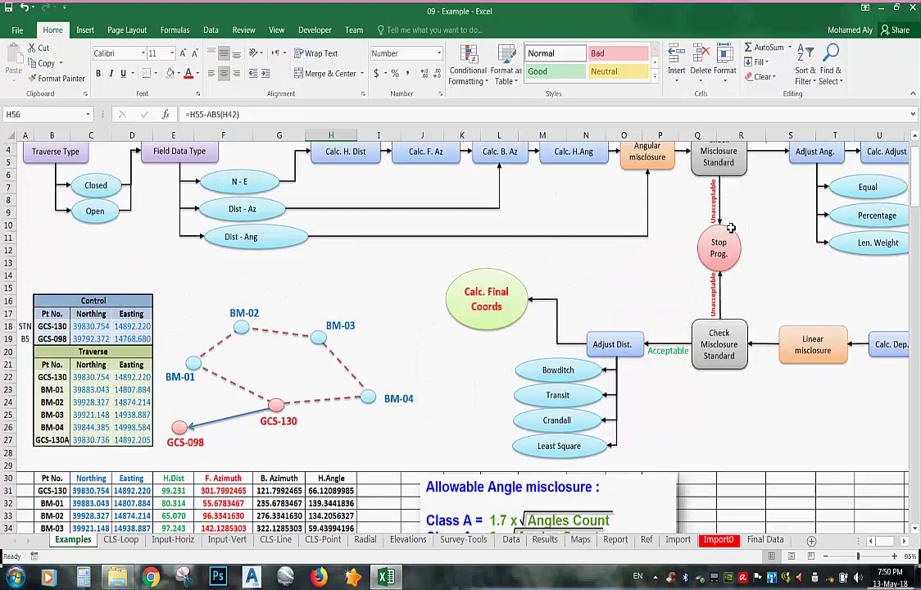
scroll(730, 228, "up", 1)
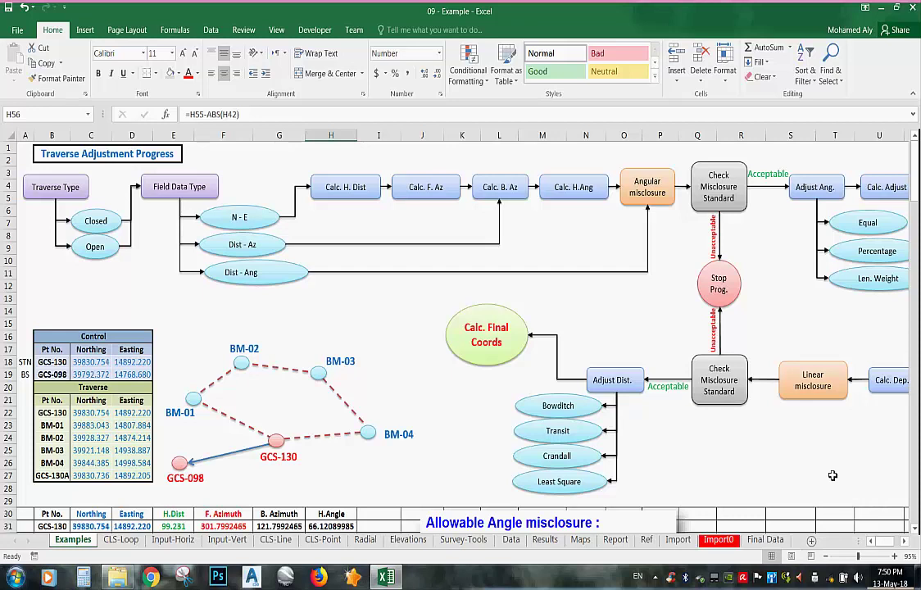
Check the allowable angle formula in H55 against the class formulas in the Allowable Angle misclosure picture
scroll(770, 421, "down", 4)
scroll(771, 421, "down", 4)
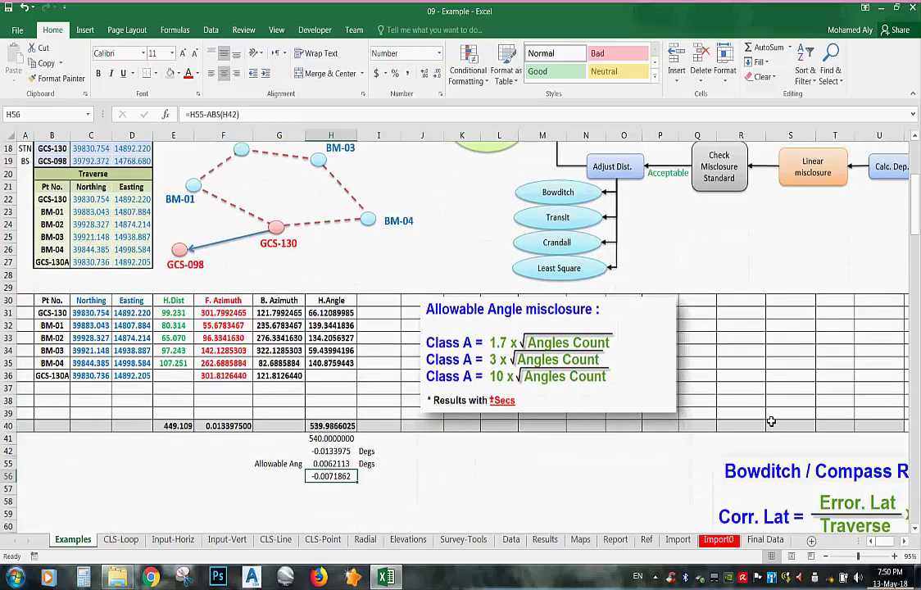
left_click(549, 258)
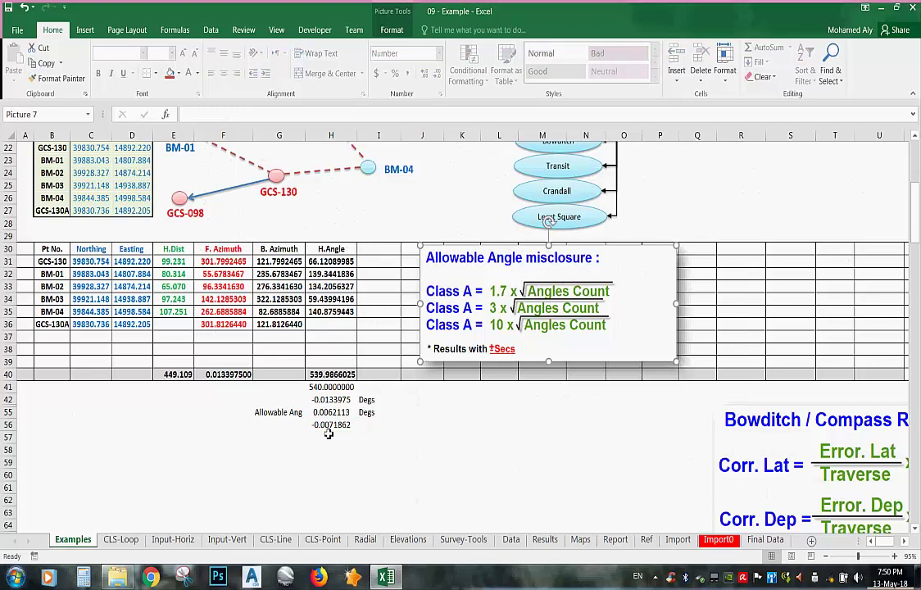
scroll(442, 287, "up", 8)
scroll(694, 220, "down", 7)
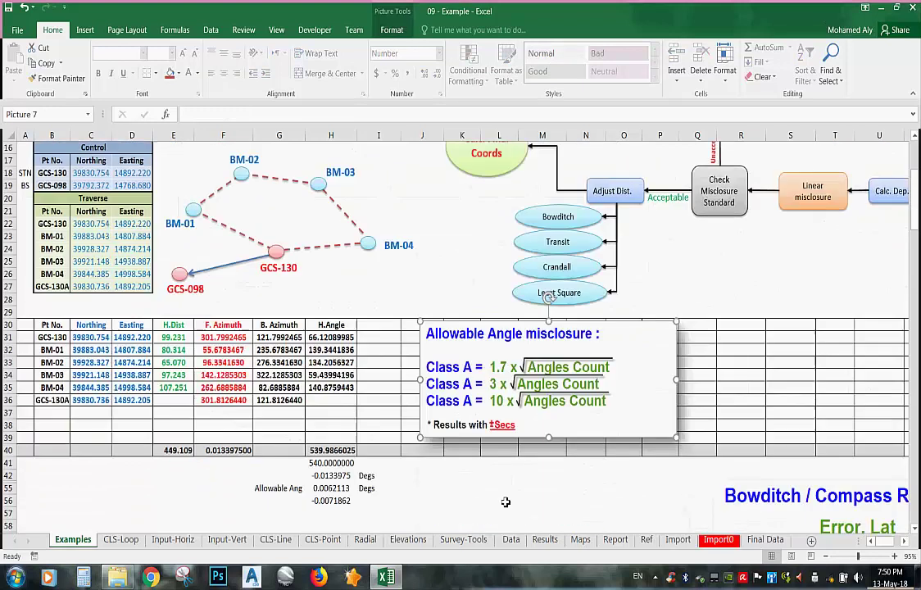
left_click(324, 412)
left_click(324, 412)
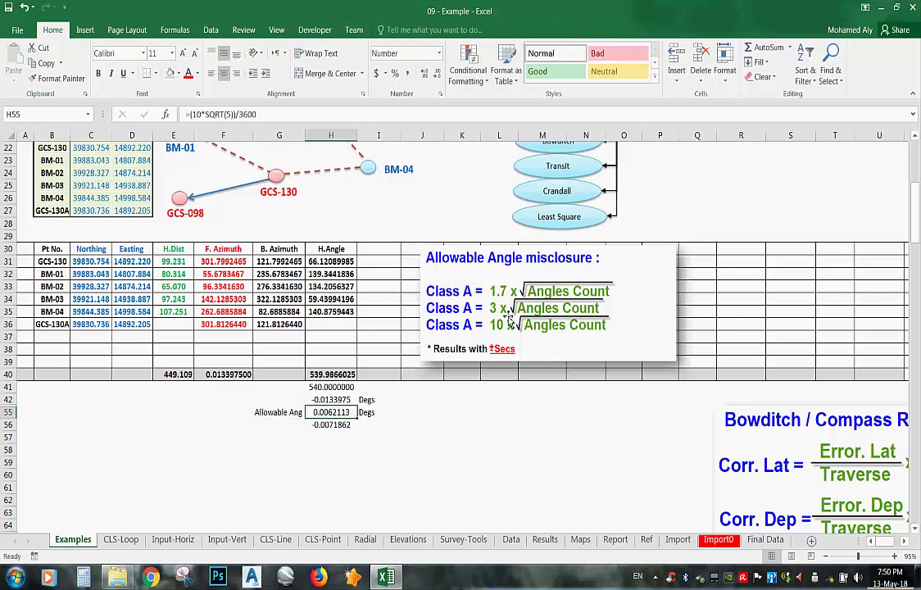
Remove the Allowable Angle misclosure picture from beside the traverse table
scroll(551, 431, "up", 2)
left_click(620, 403)
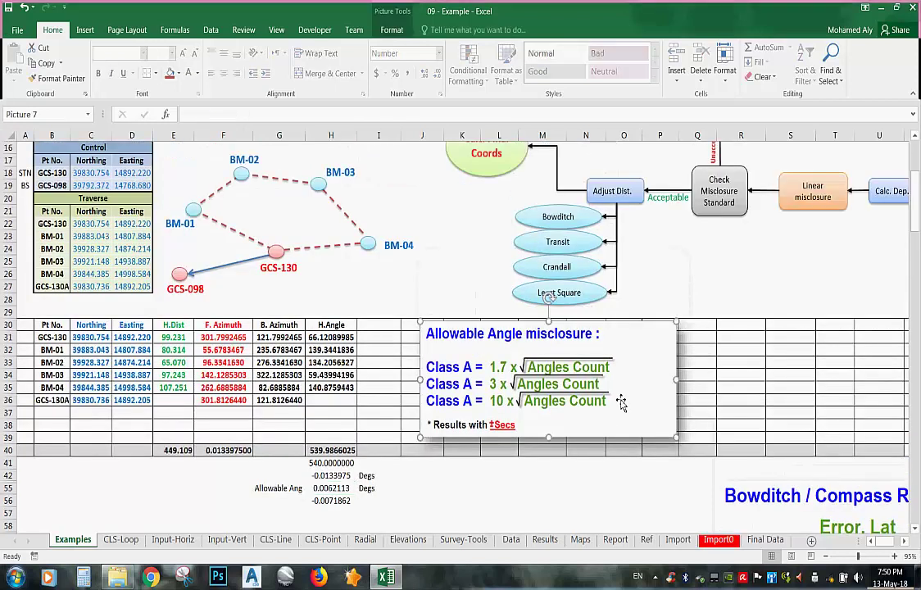
scroll(620, 403, "up", 2)
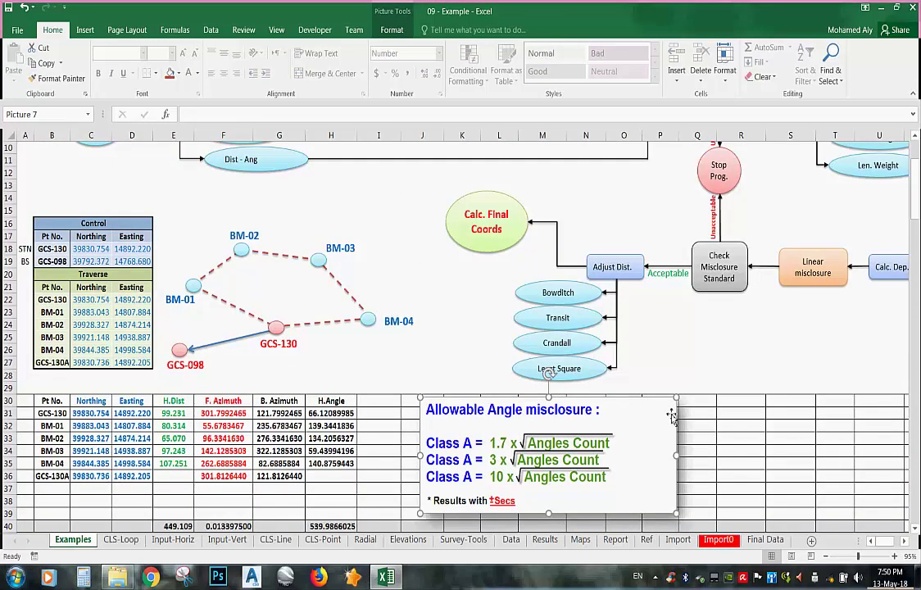
key("Escape")
scroll(670, 413, "up", 3)
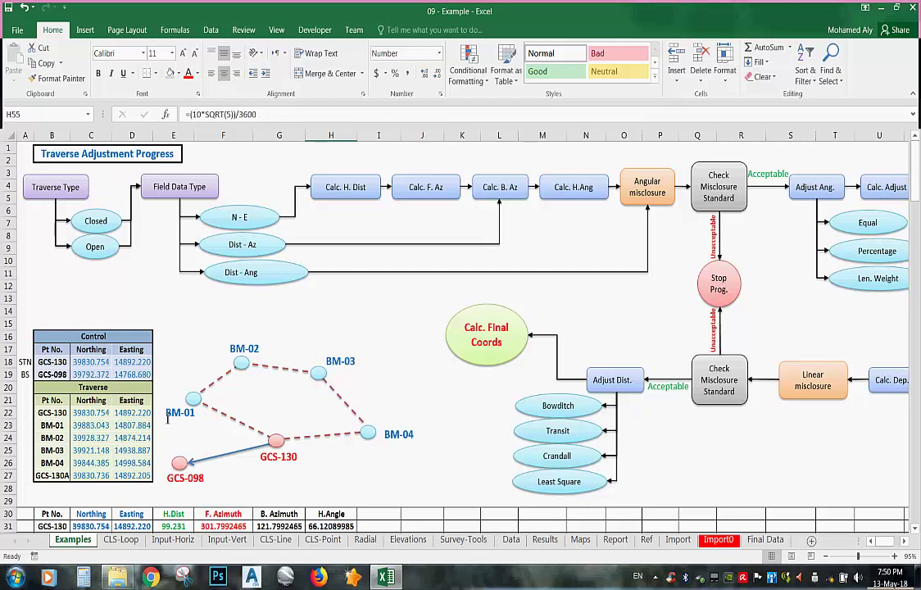
Review the misclosure results against the flowchart's standard check and its Equal, Percentage and Len. Weight angle adjustment options
scroll(344, 544, "down", 4)
scroll(345, 540, "down", 1)
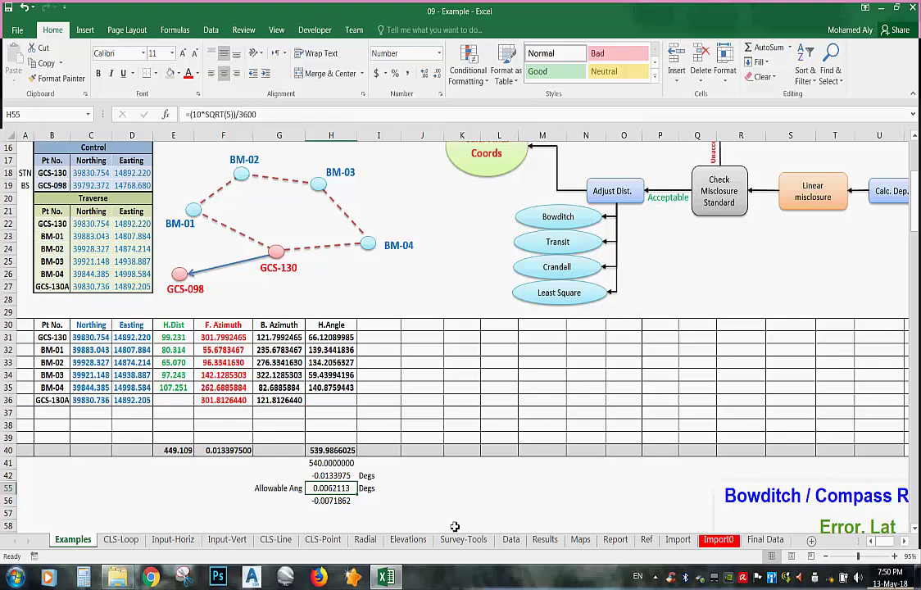
scroll(472, 436, "up", 2)
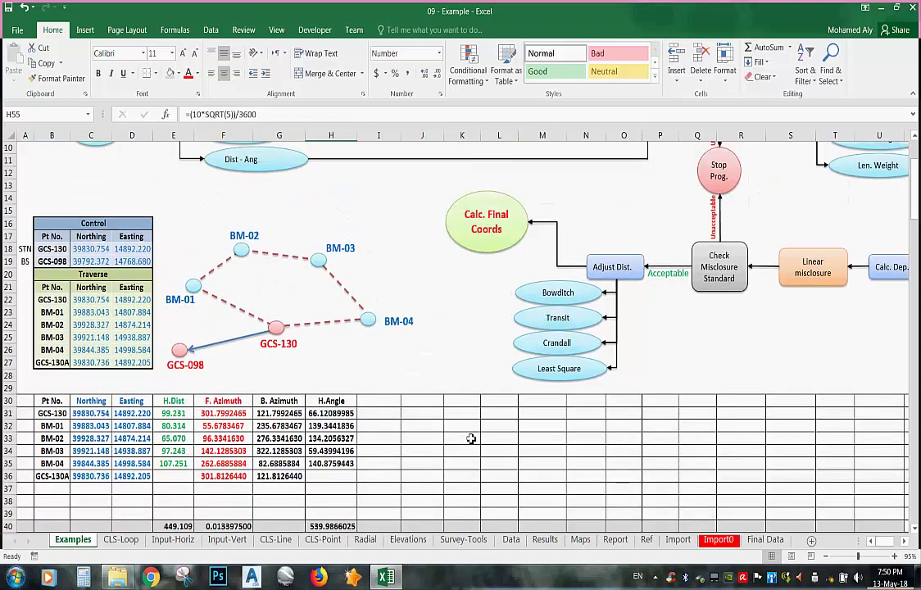
scroll(471, 438, "up", 1)
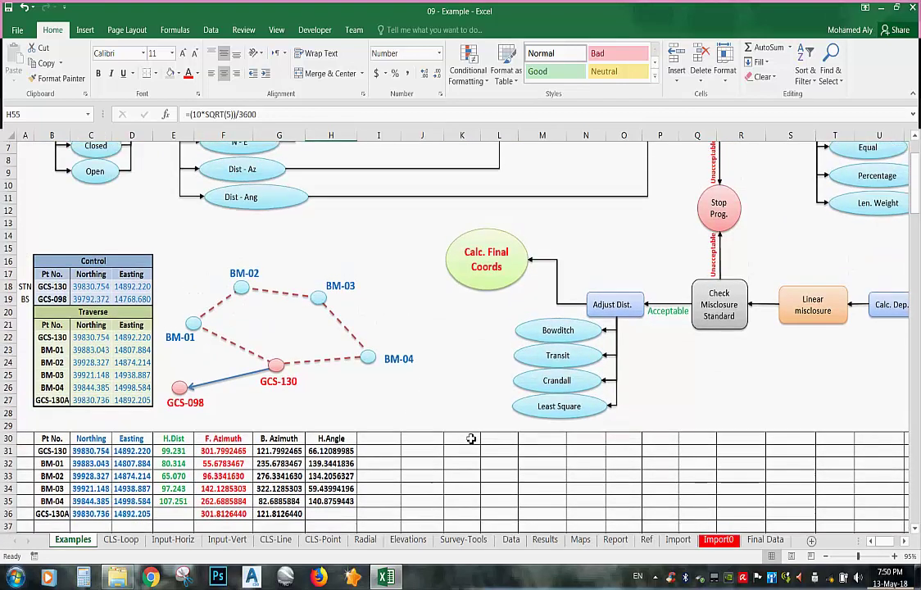
scroll(471, 439, "up", 2)
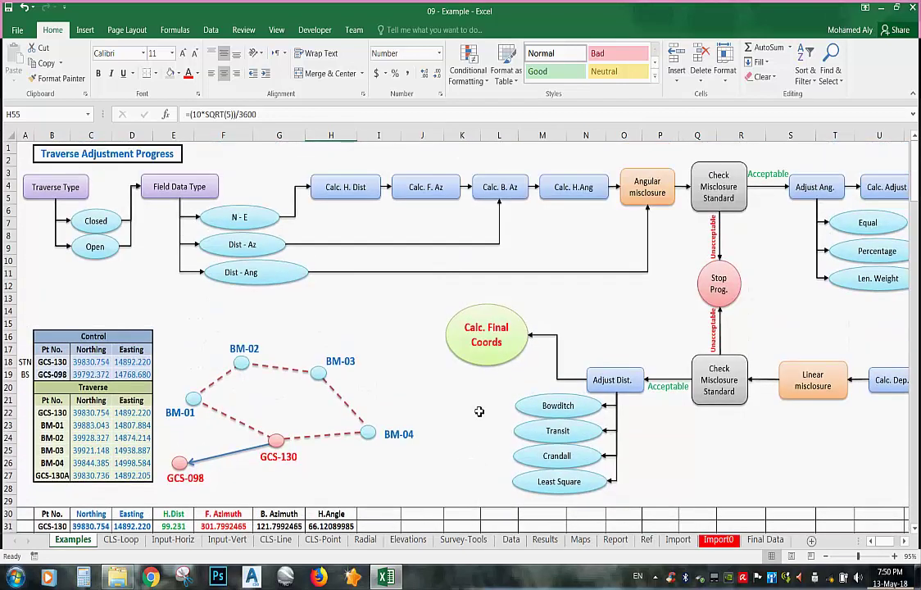
scroll(480, 411, "down", 5)
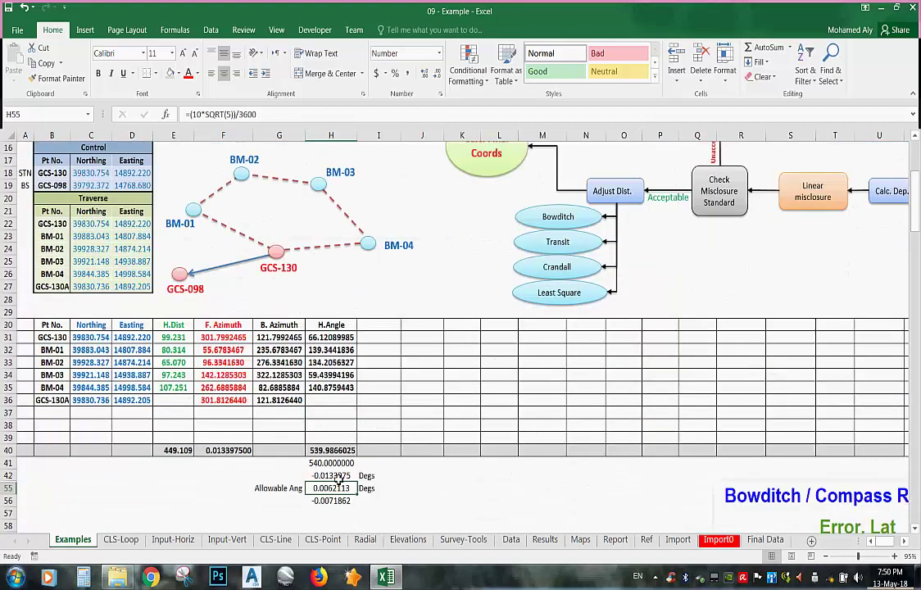
scroll(702, 310, "up", 4)
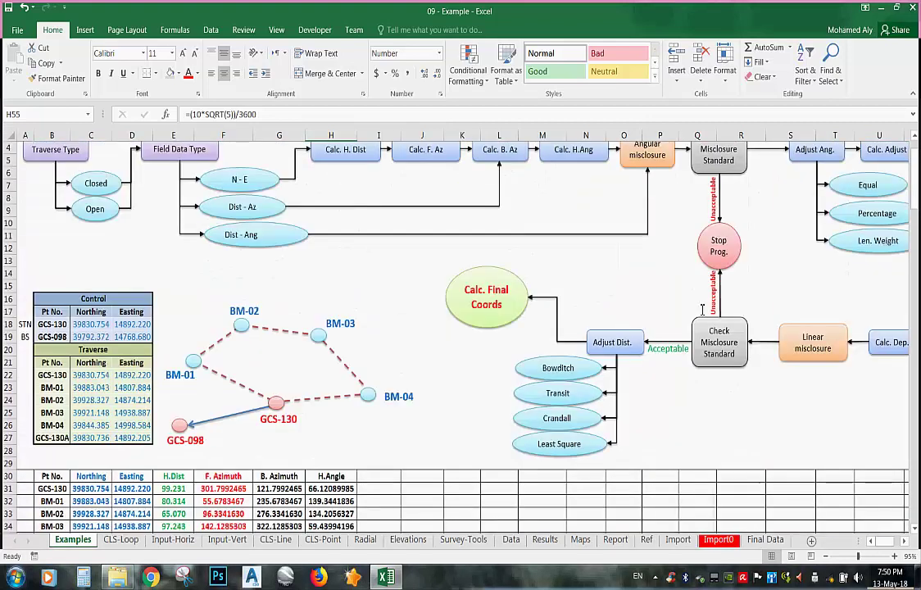
scroll(702, 309, "up", 1)
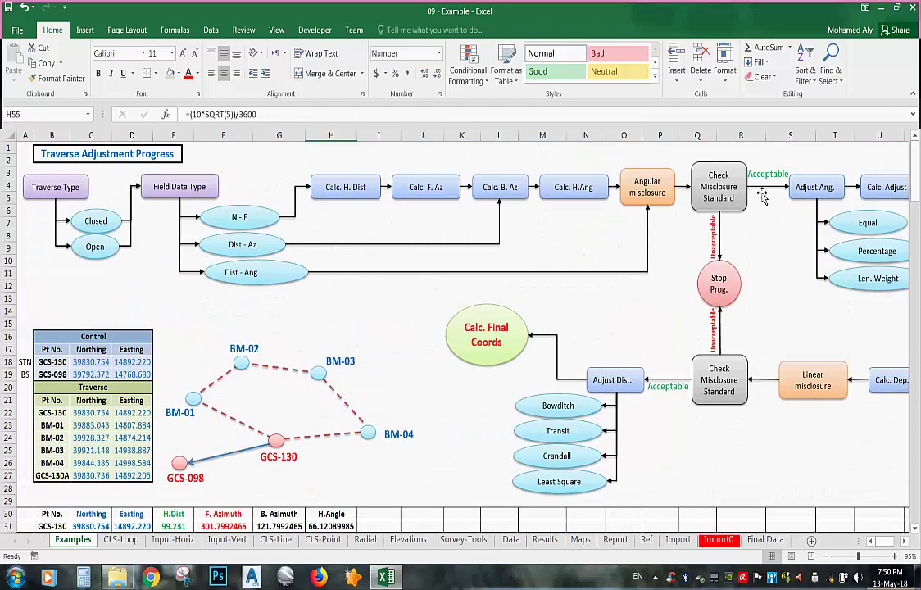
scroll(750, 222, "down", 2)
scroll(750, 222, "up", 2)
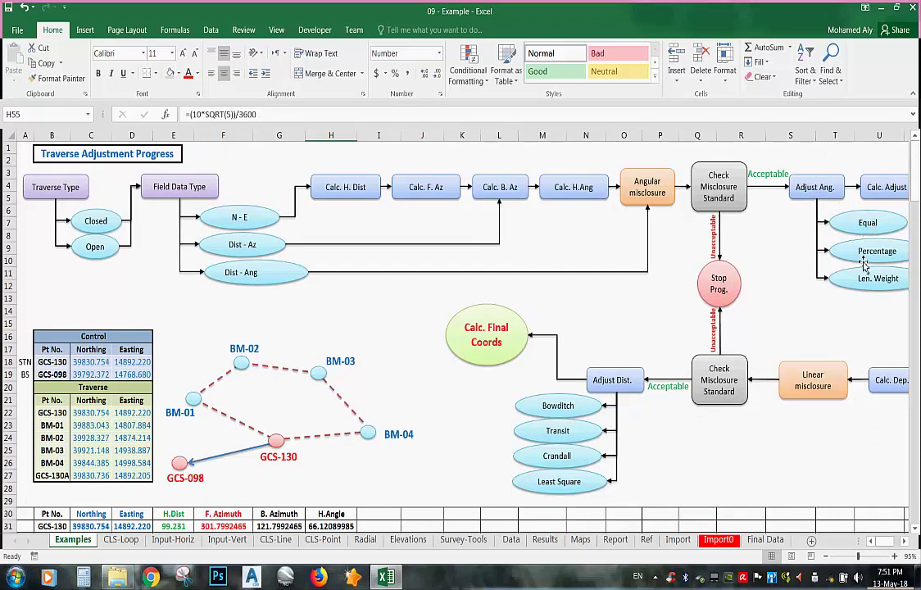
scroll(896, 288, "down", 2)
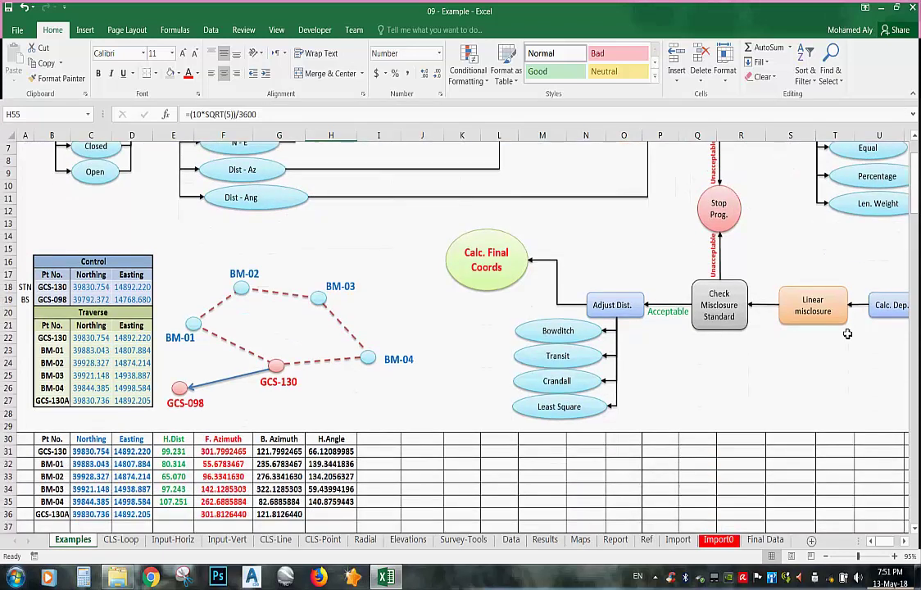
scroll(413, 501, "down", 2)
scroll(412, 417, "down", 2)
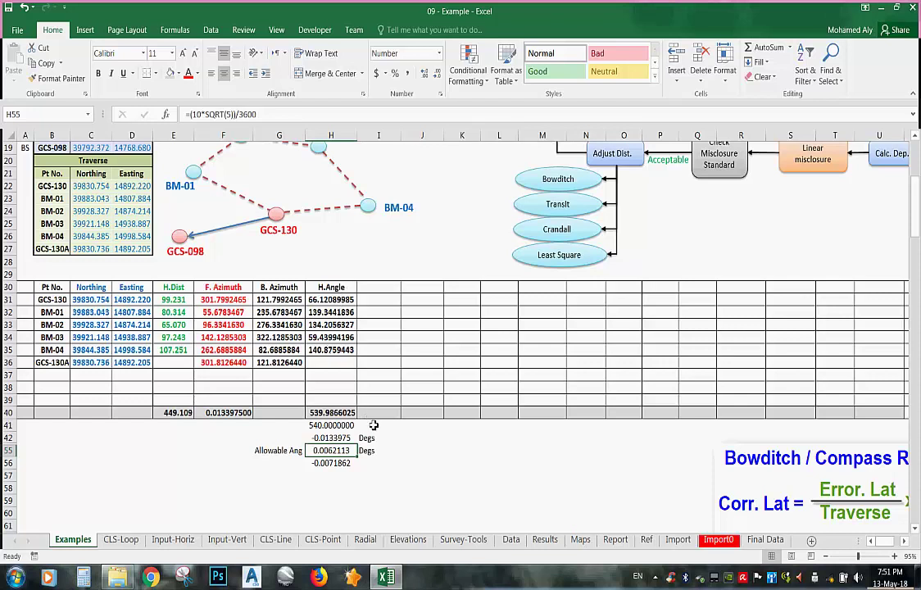
Label G57 Angle Corr. and compute the equal correction per angle in H57 with =H42/5
left_click(336, 439)
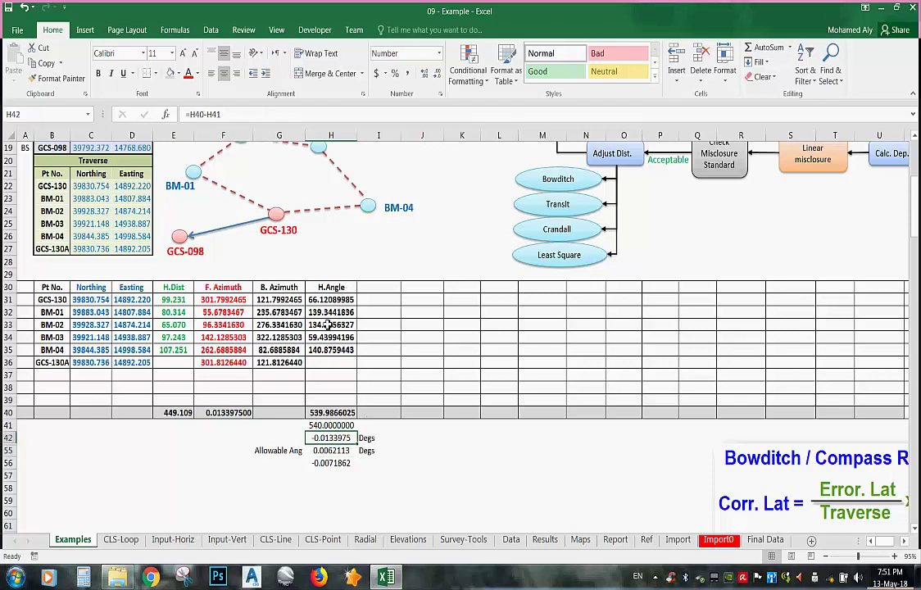
left_click(397, 440)
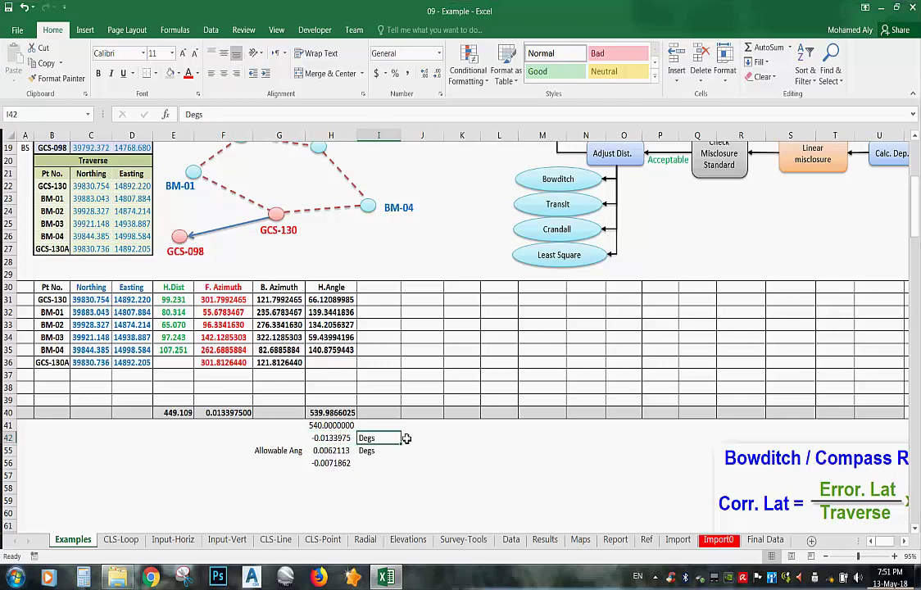
left_click(285, 477)
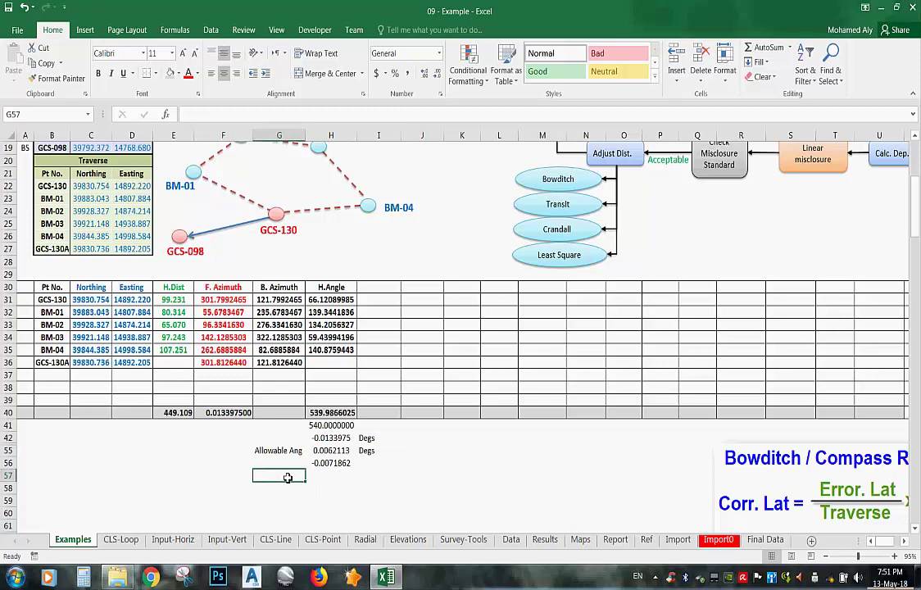
type("Angle")
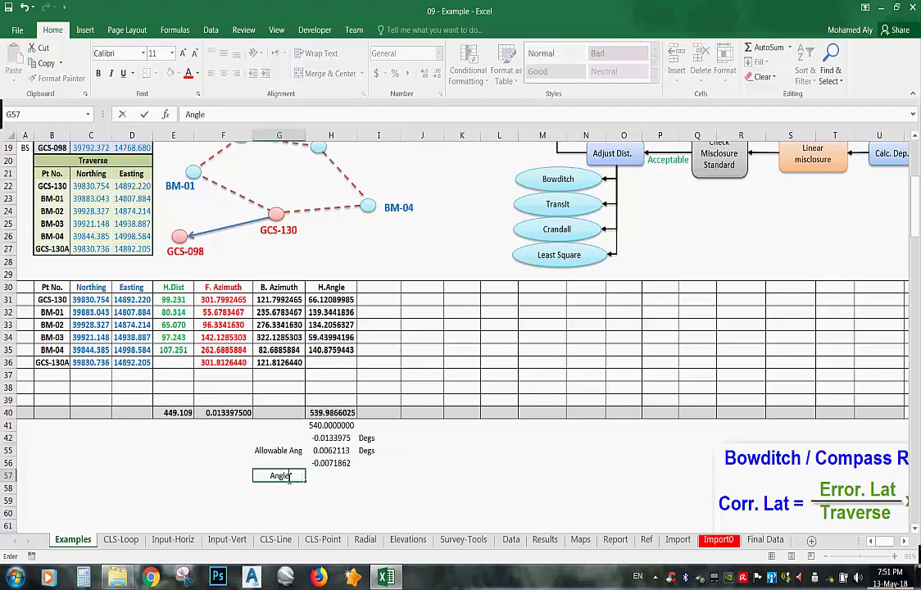
type(" Corr.")
left_click(330, 478)
type("=")
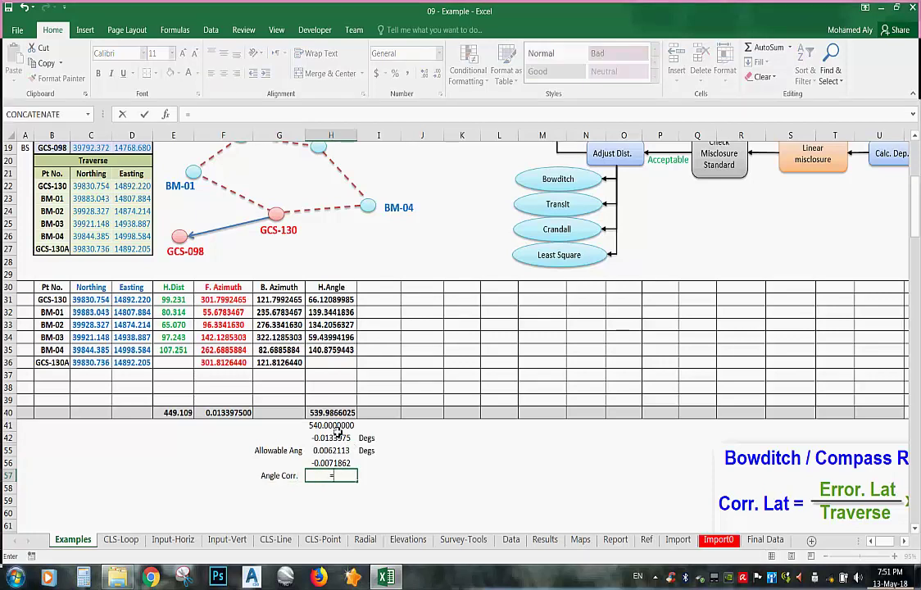
left_click(355, 439)
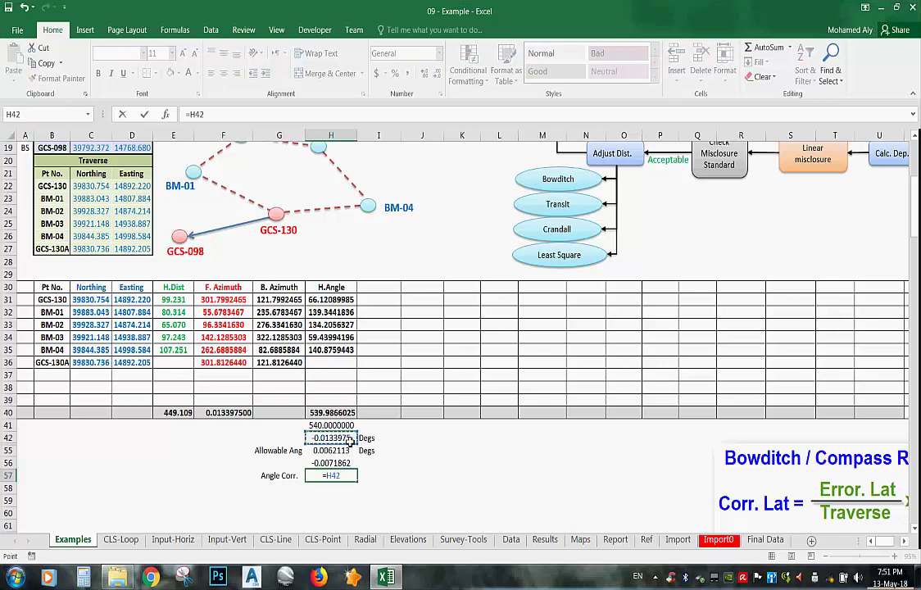
type("/5")
key("Return")
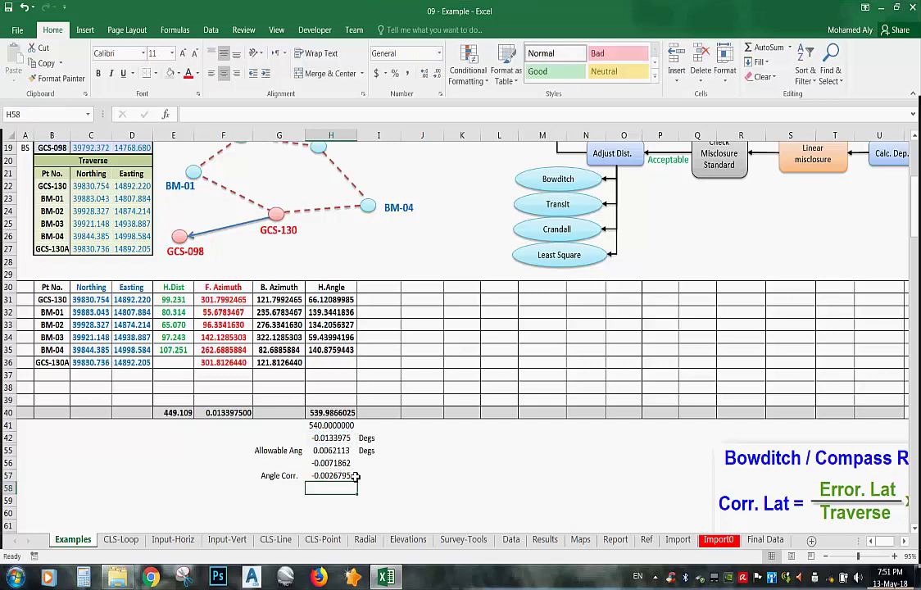
left_click(351, 477)
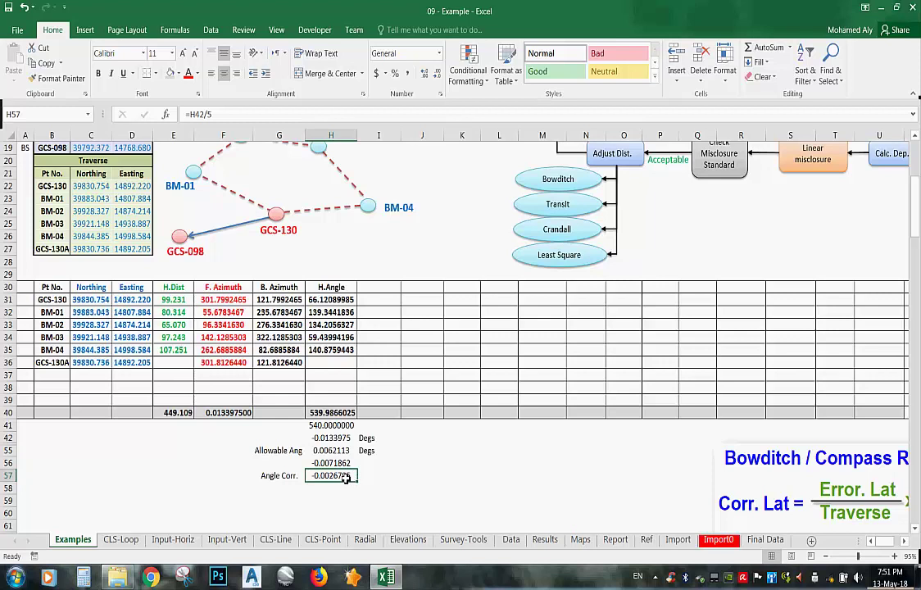
Head column I of the traverse table Adj. Angle and compute the GCS-130 adjusted angle in I31 with =H31-H57
left_click(383, 289)
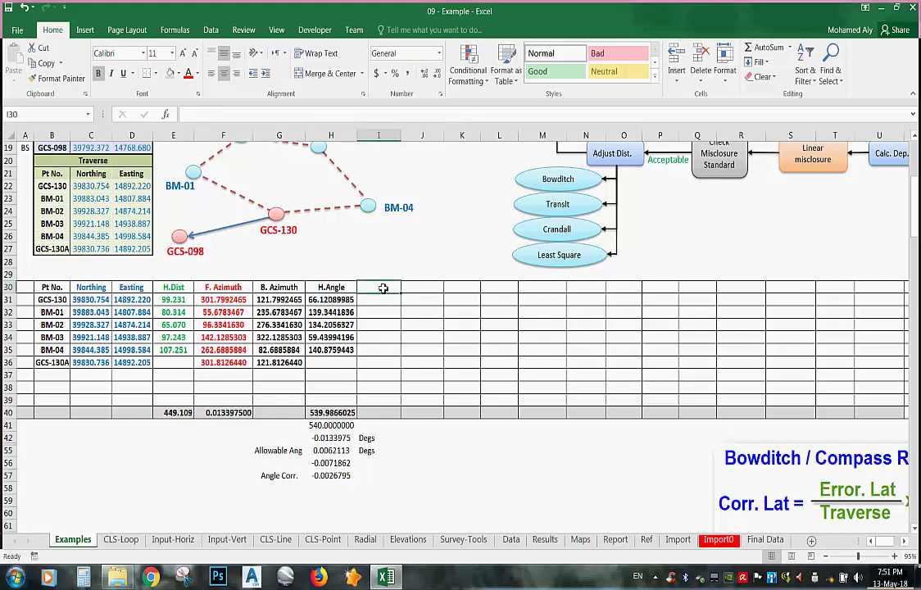
type("A")
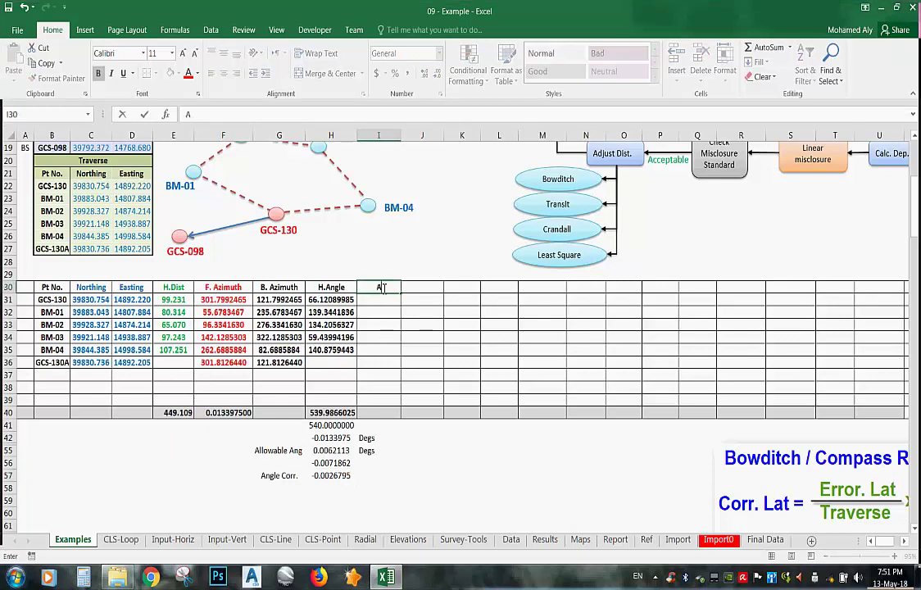
type("dj. Angle")
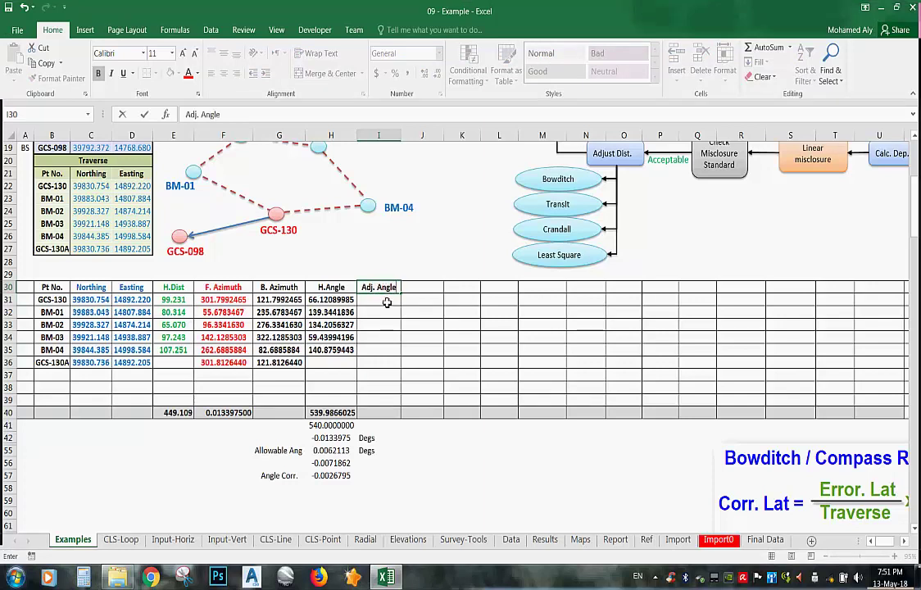
left_click(387, 302)
type("=")
left_click(338, 301)
type("-")
left_click(330, 476)
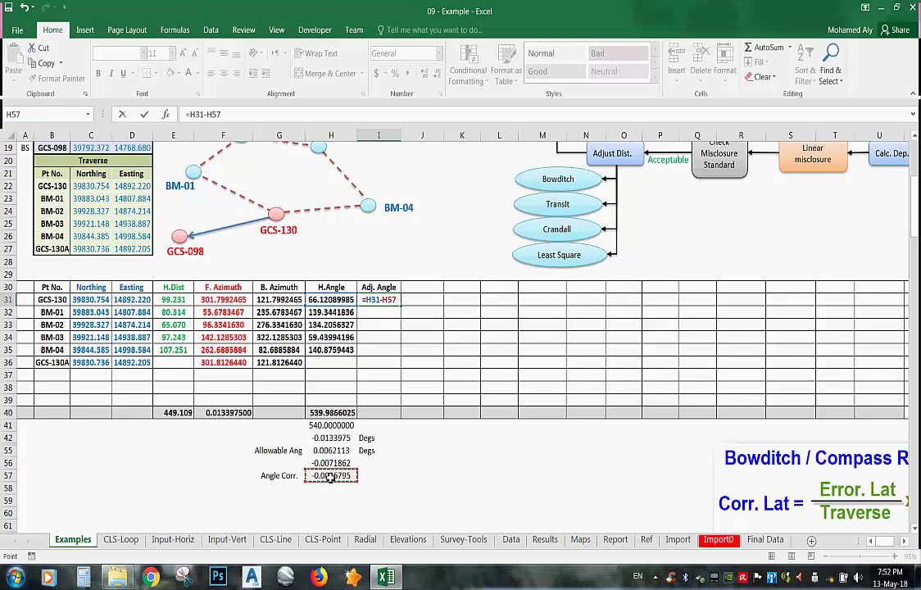
key("Return")
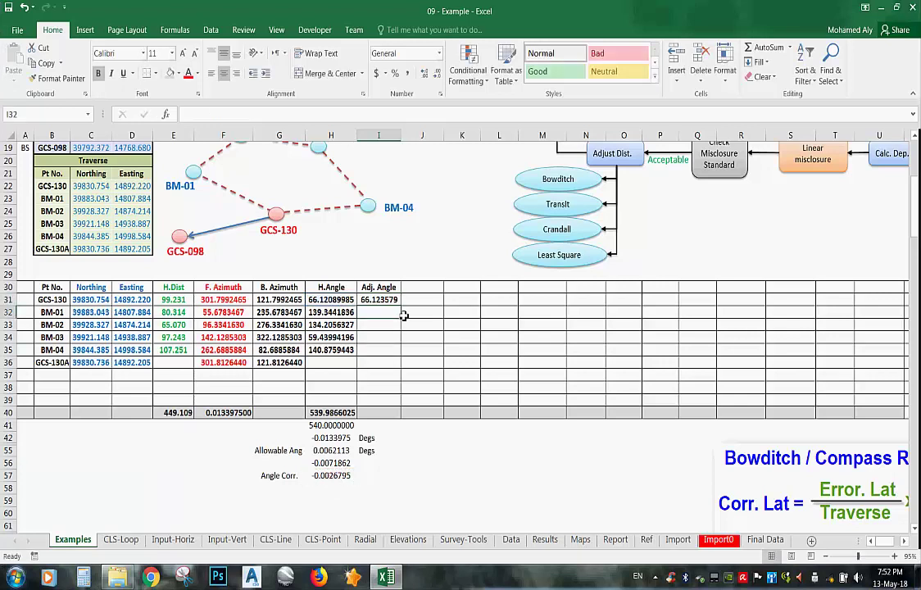
Inspect the formulas behind the adjusted angle in I31, the angular misclosure in H42 and the angle correction in H57
left_click(394, 300)
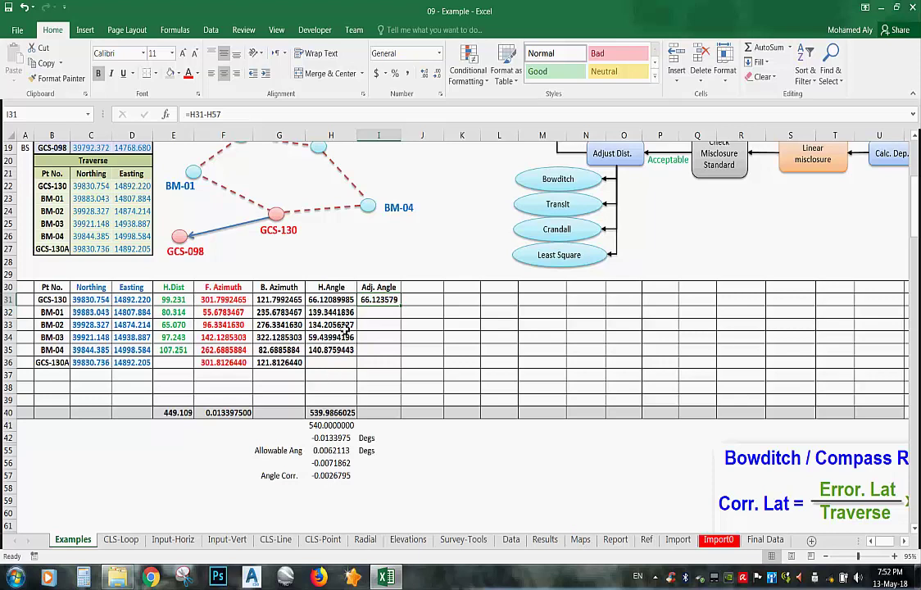
left_click(337, 475)
left_click(334, 439)
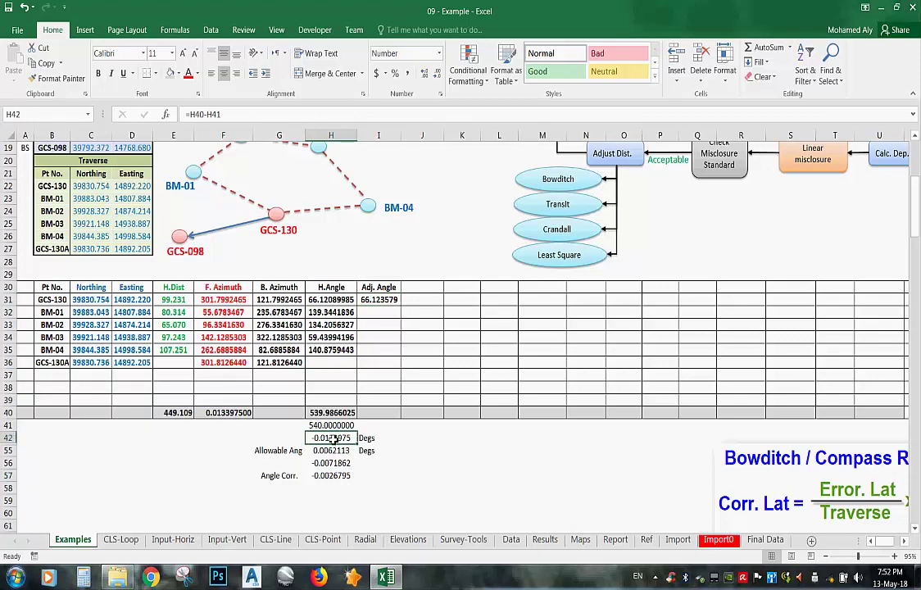
double_click(334, 439)
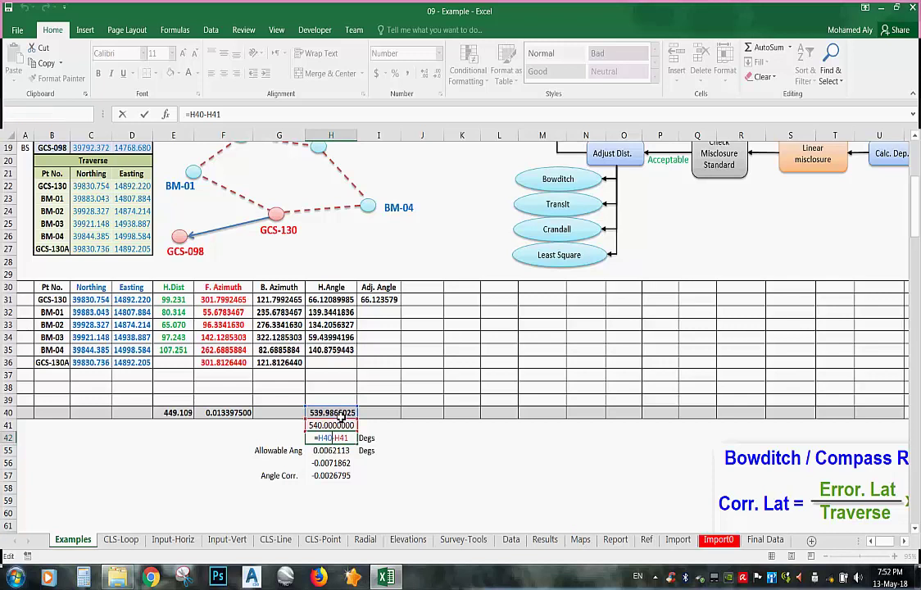
key("ctrl+Return")
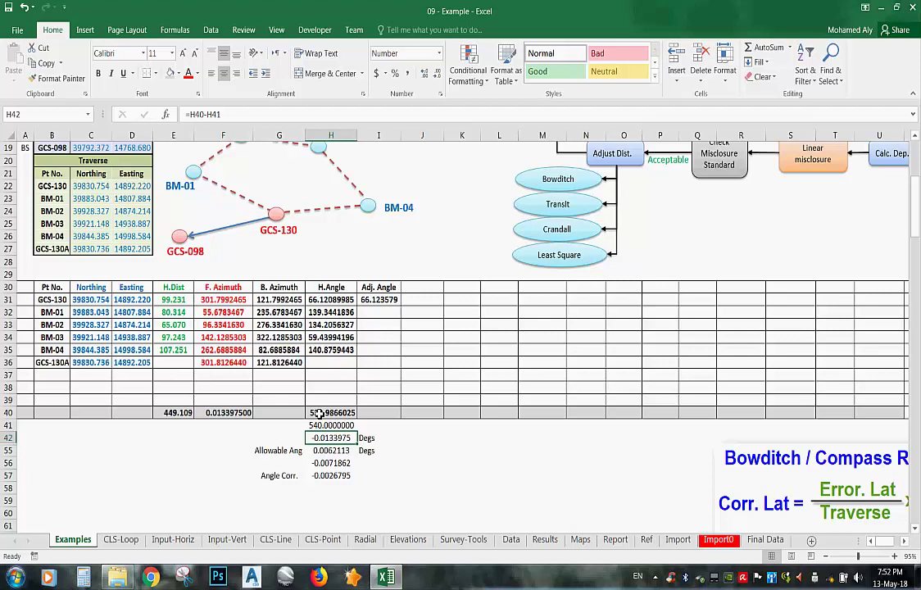
left_click(326, 475)
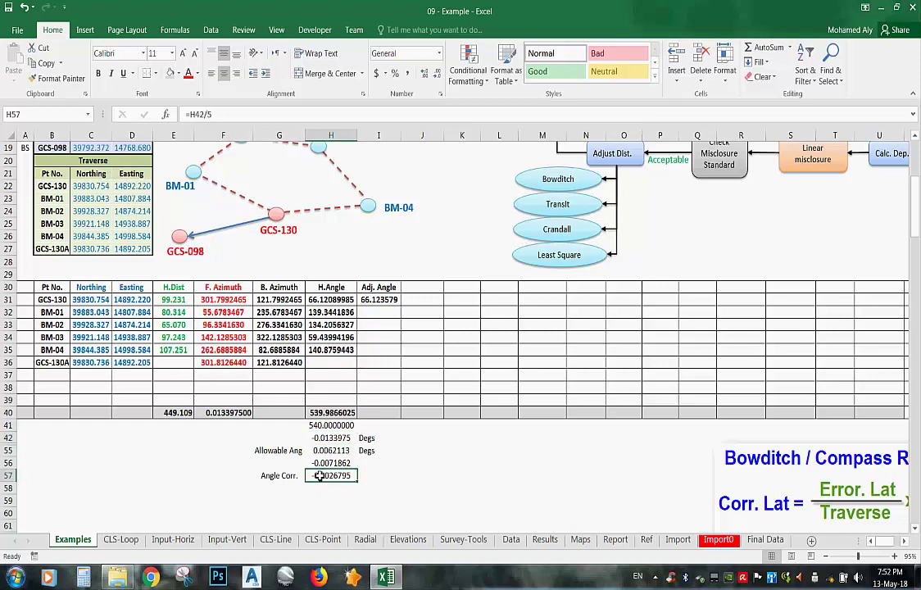
Copy the adjusted angle formula from I31 down to I35 and total the column in I40 with =SUM(I31:I39)
left_click(378, 299)
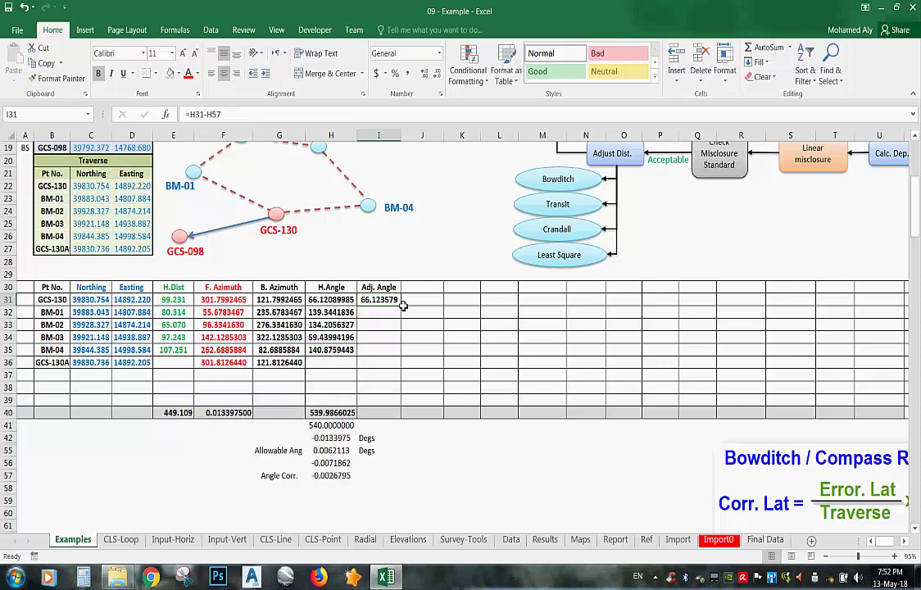
left_click_drag(402, 308, 387, 353)
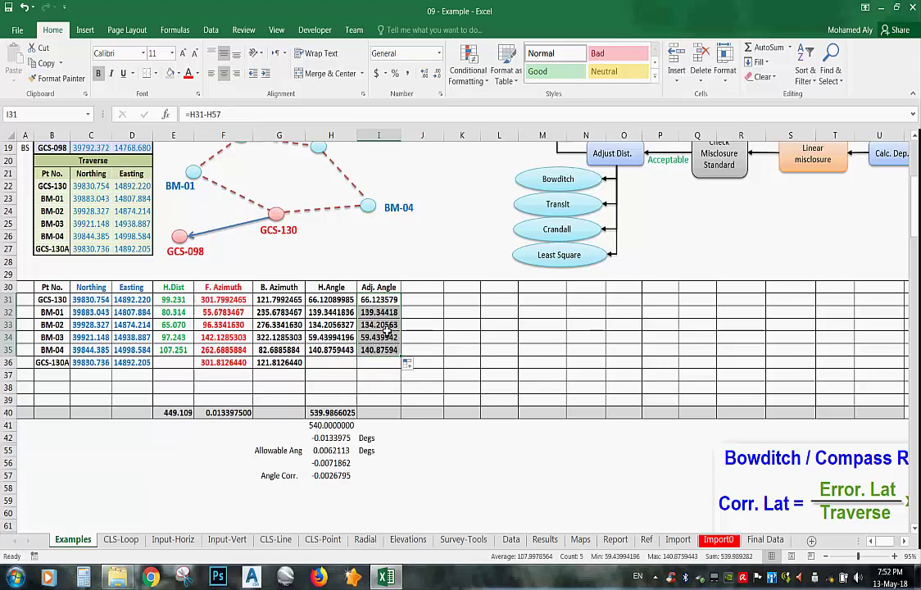
left_click(379, 412)
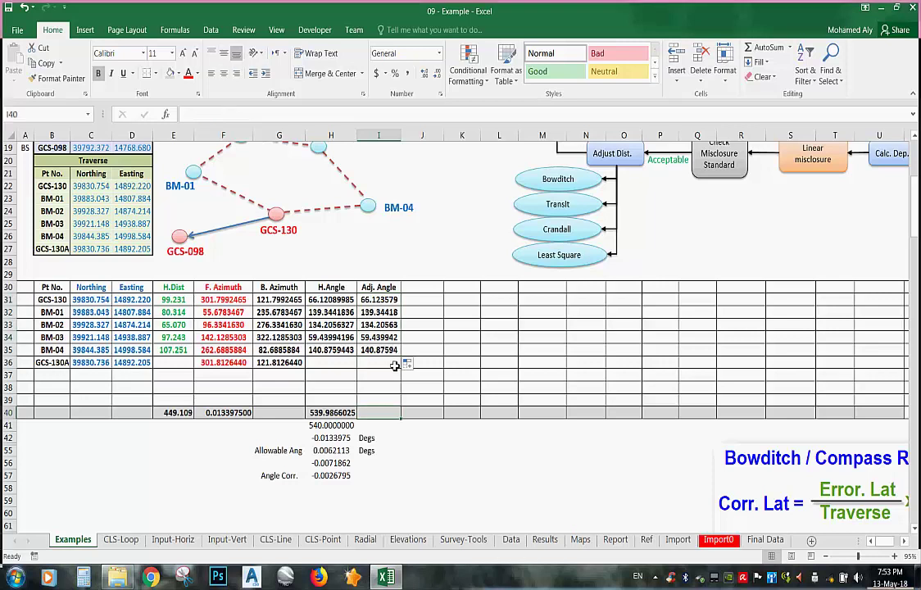
left_click(764, 47)
key("Return")
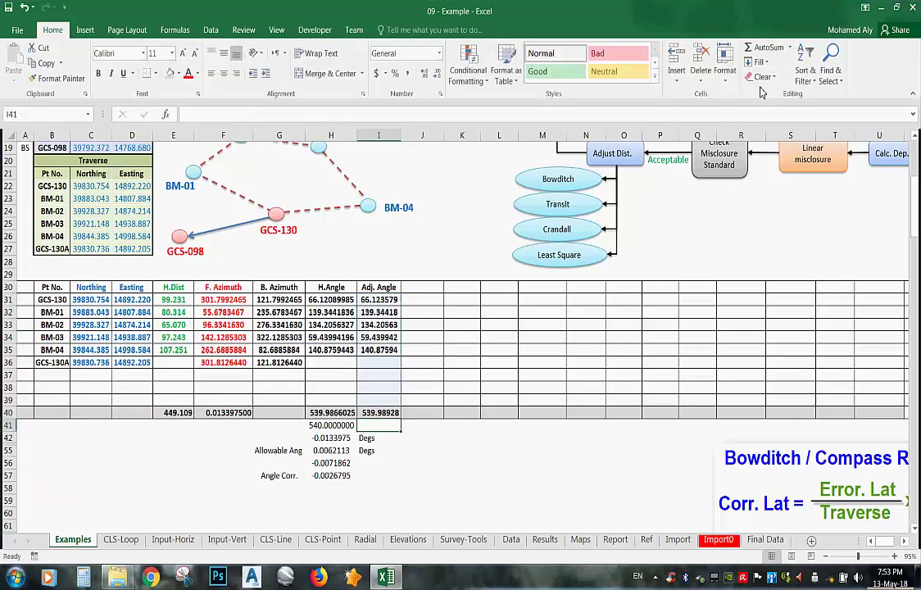
left_click(397, 413)
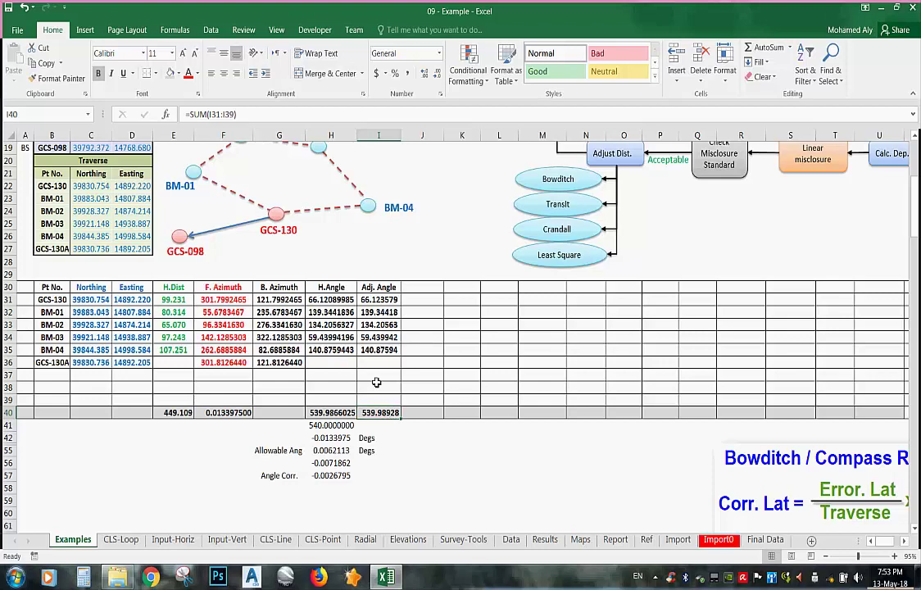
Compare the cell references in the adjusted angle formulas of I31 and I32
left_click(385, 300)
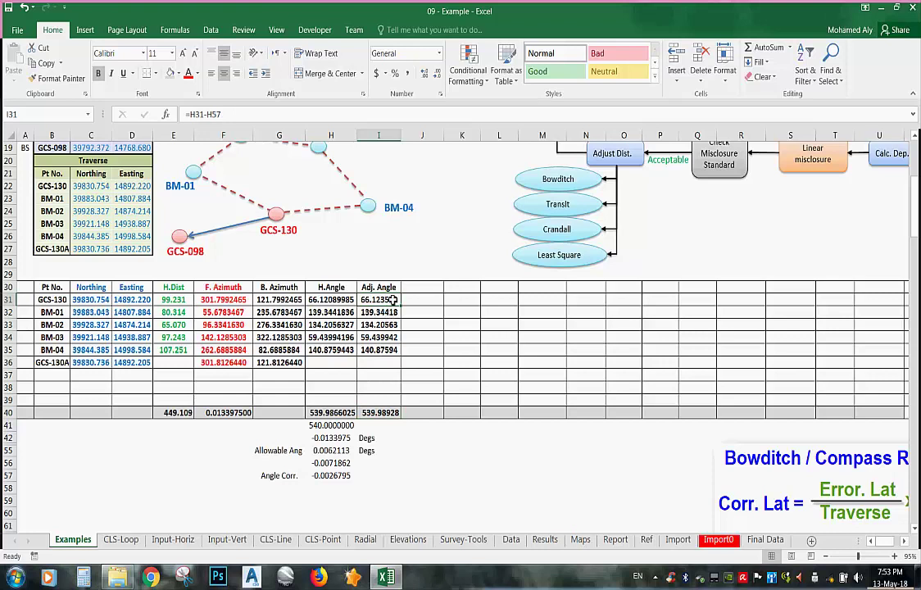
double_click(392, 300)
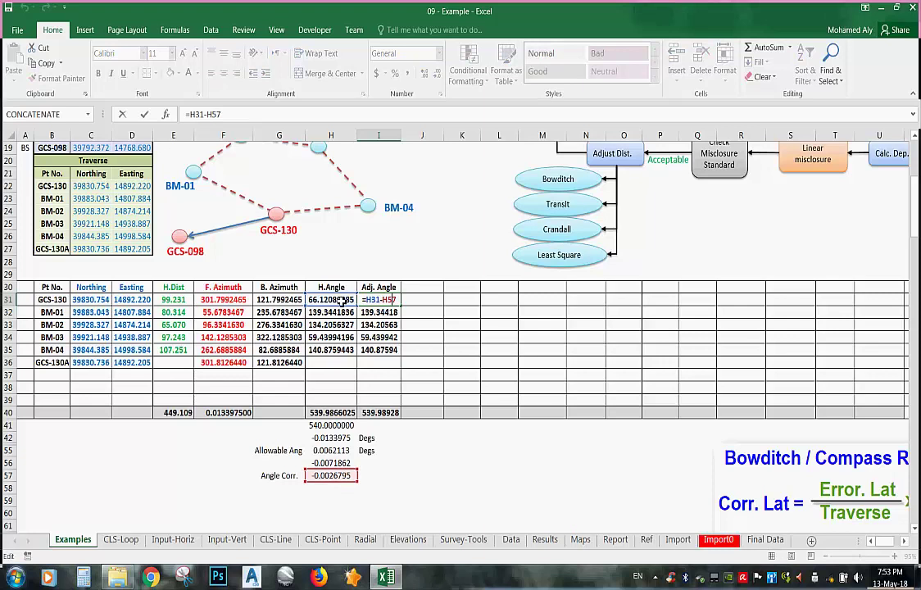
left_click(389, 313)
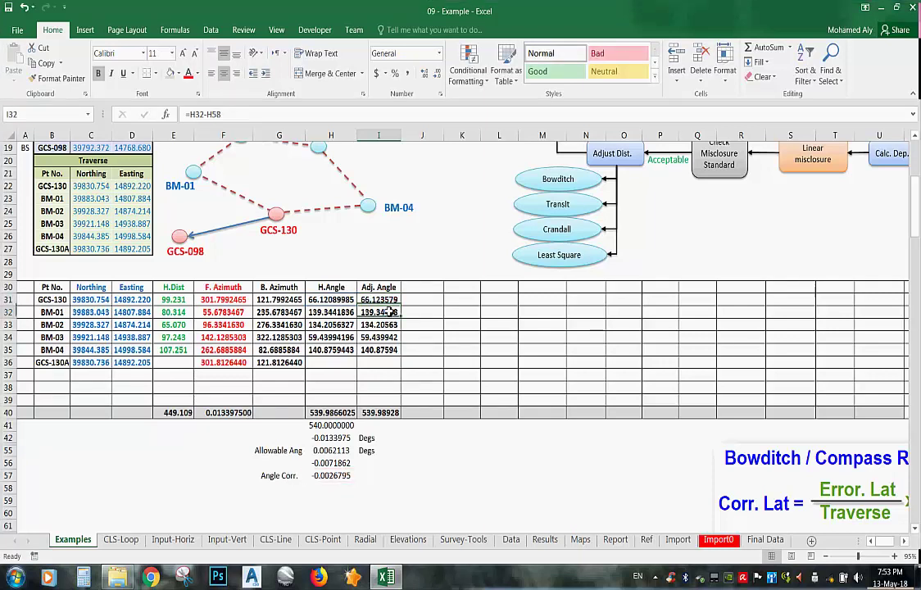
double_click(389, 312)
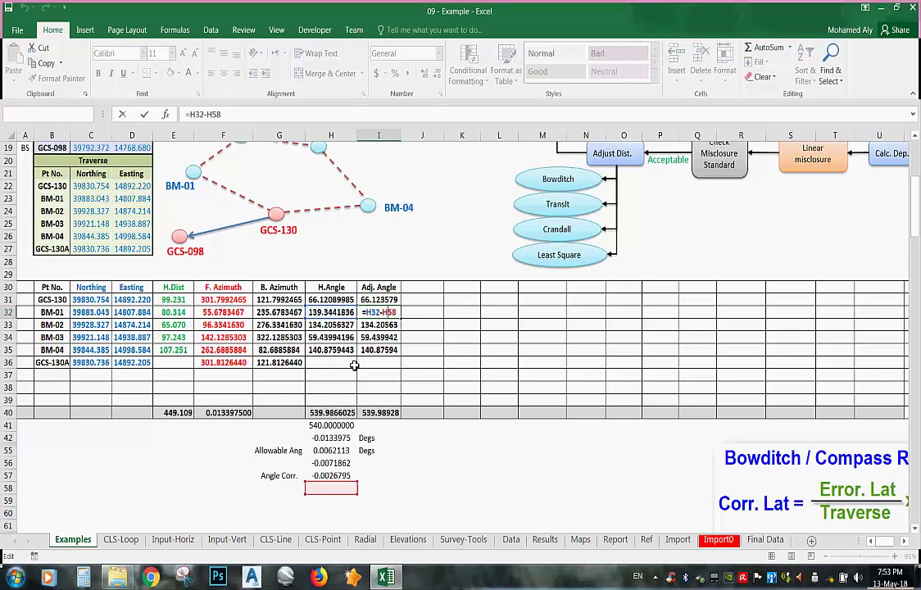
key("Escape")
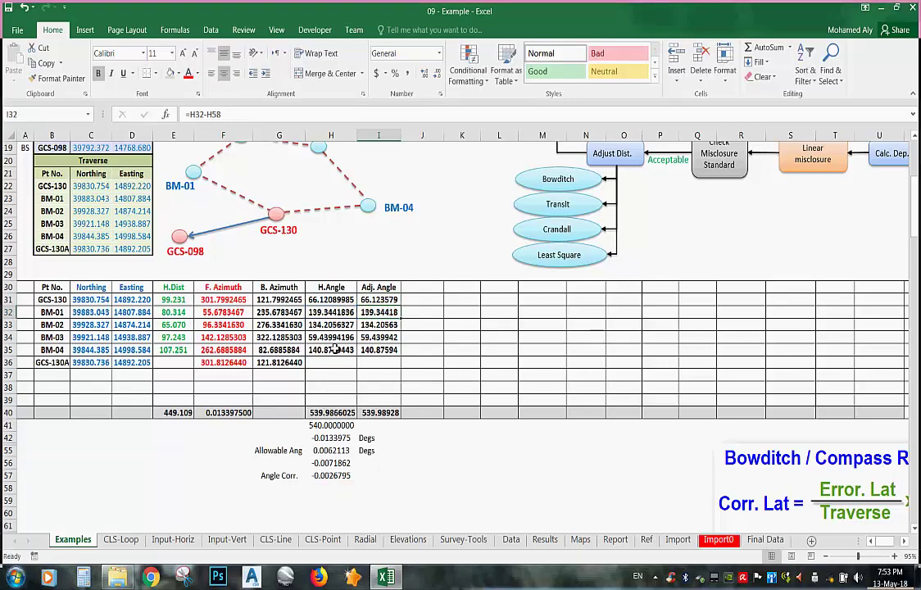
Make the angle correction reference in I31 absolute so the formula reads =H31-$H$57
left_click(391, 300)
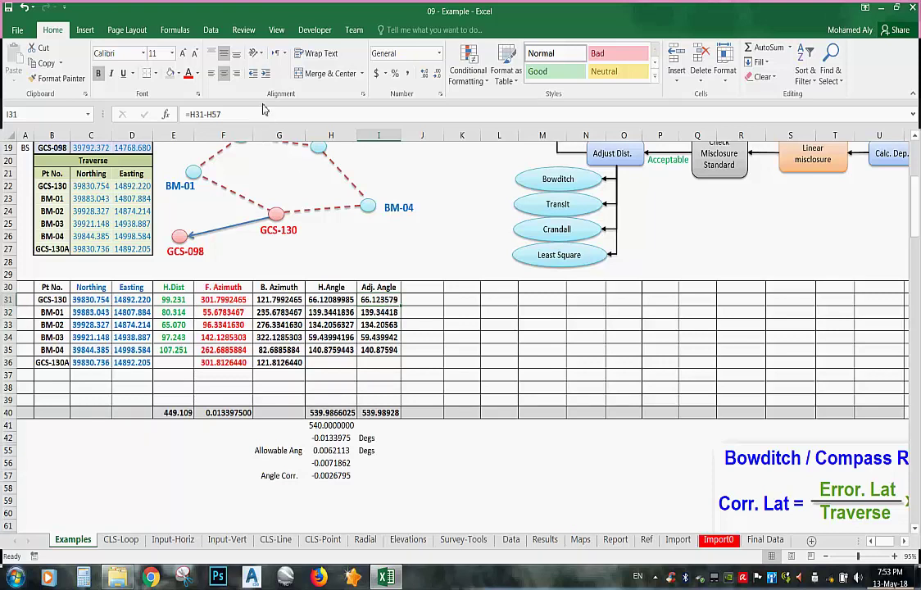
left_click(216, 114)
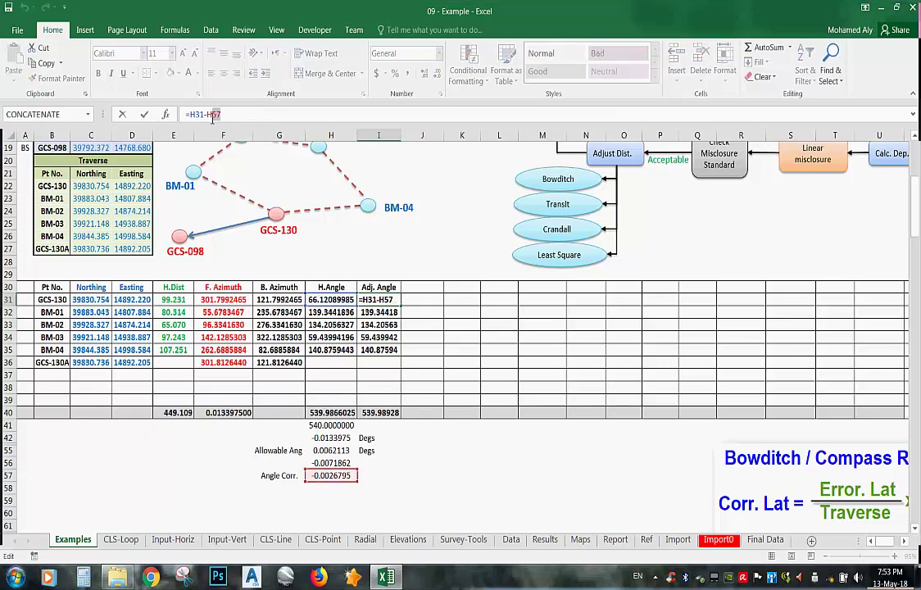
left_click(333, 474)
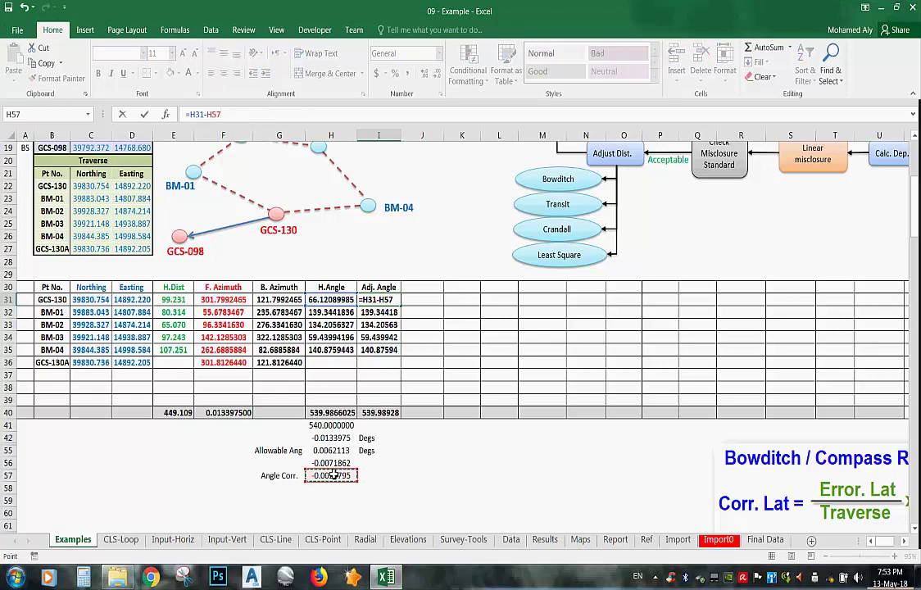
key("F4")
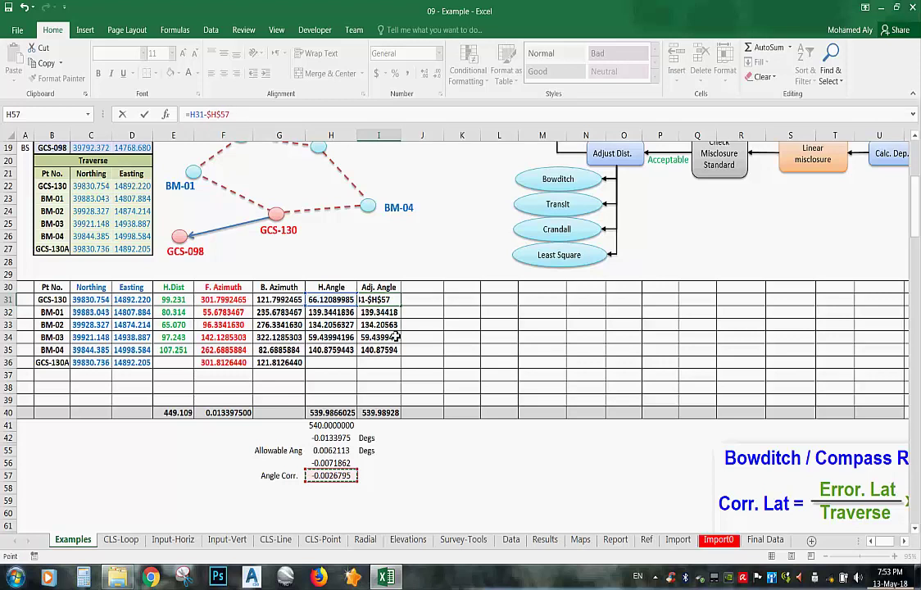
key("ctrl+Return")
key("Return")
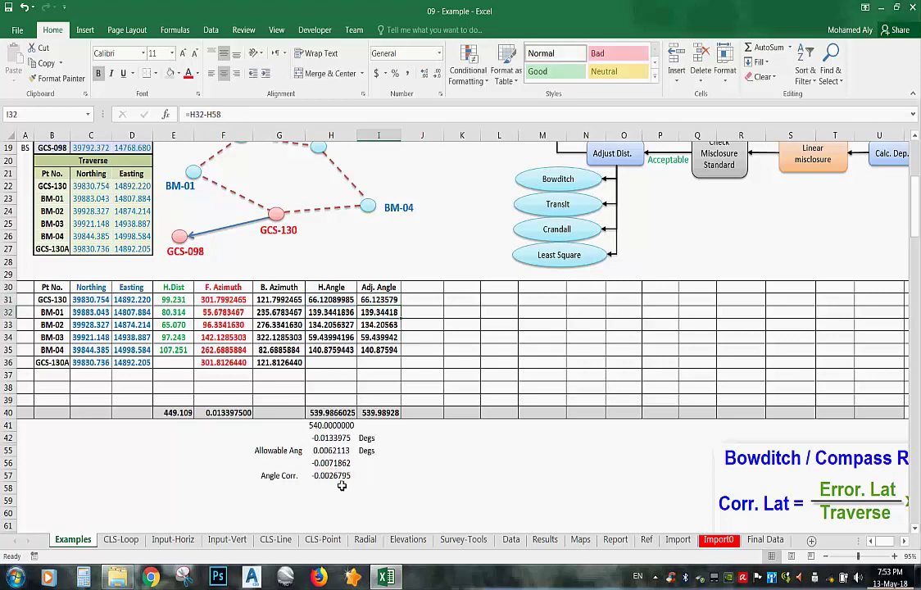
Fill the I31 formula with the fixed $H$57 reference down to I35, checking the copied formulas in I32 and I33
left_click(399, 302)
left_click_drag(402, 307, 390, 316)
double_click(390, 316)
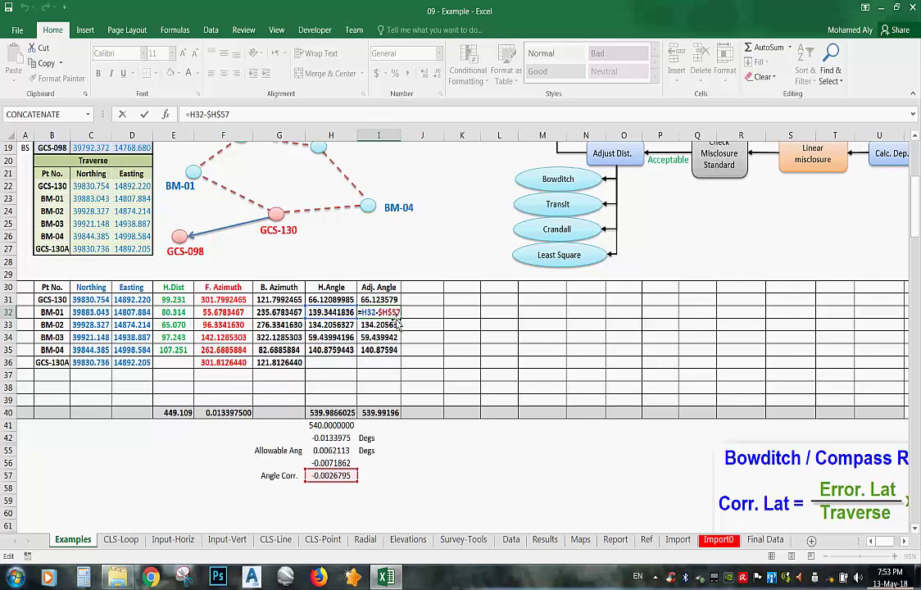
key("Escape")
left_click_drag(402, 320, 392, 326)
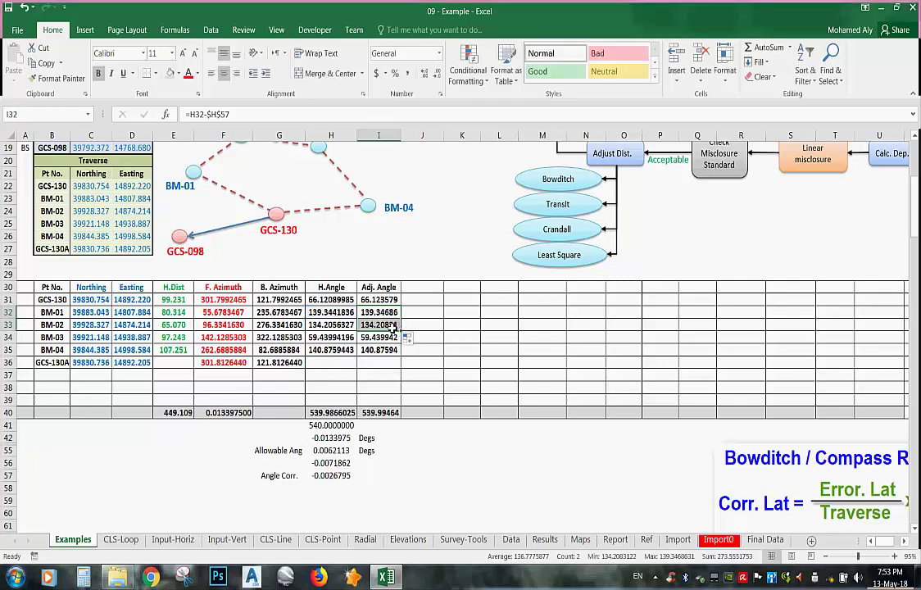
double_click(392, 326)
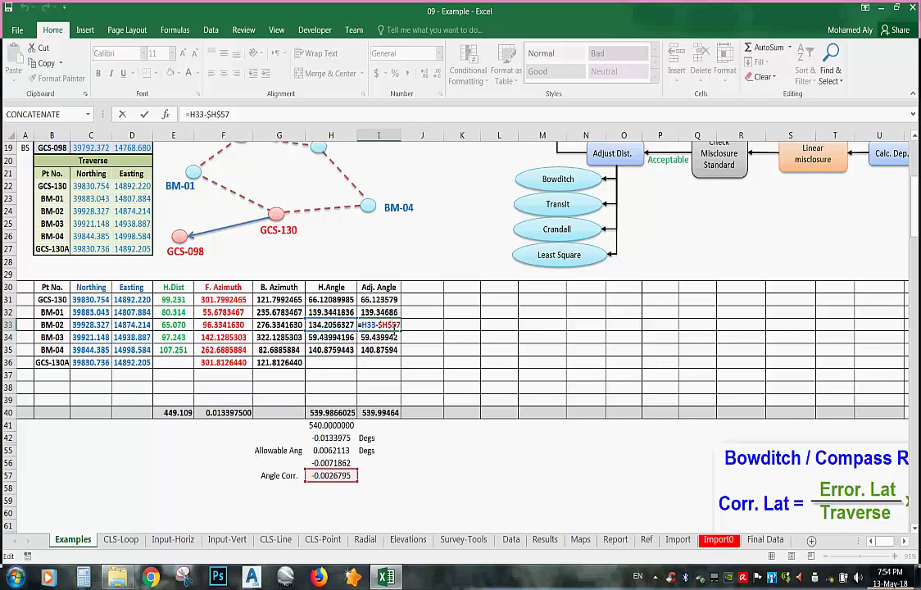
key("Escape")
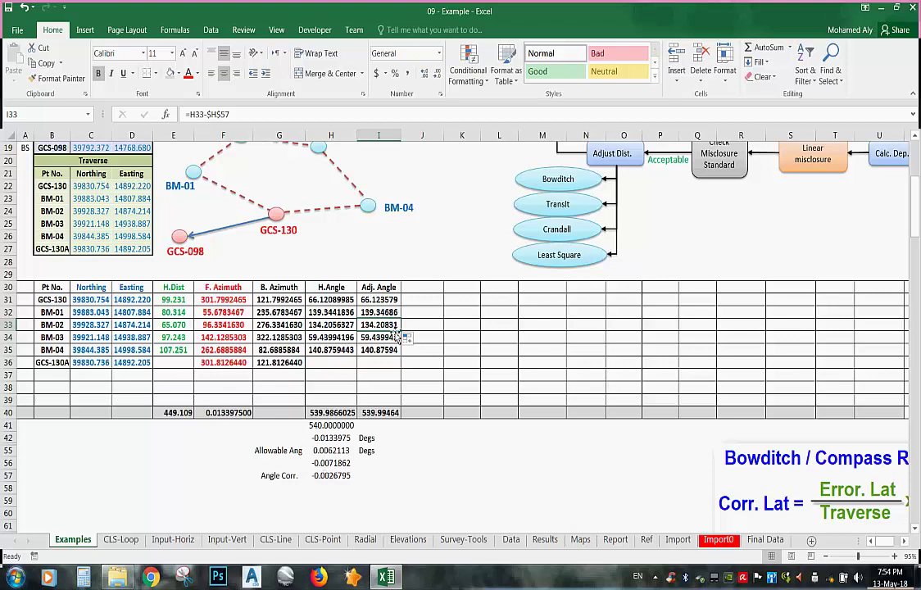
left_click_drag(402, 331, 403, 354)
Show the adjusted angle total in I40 with six decimal places and select the adjusted angles I31:I35
left_click(379, 412)
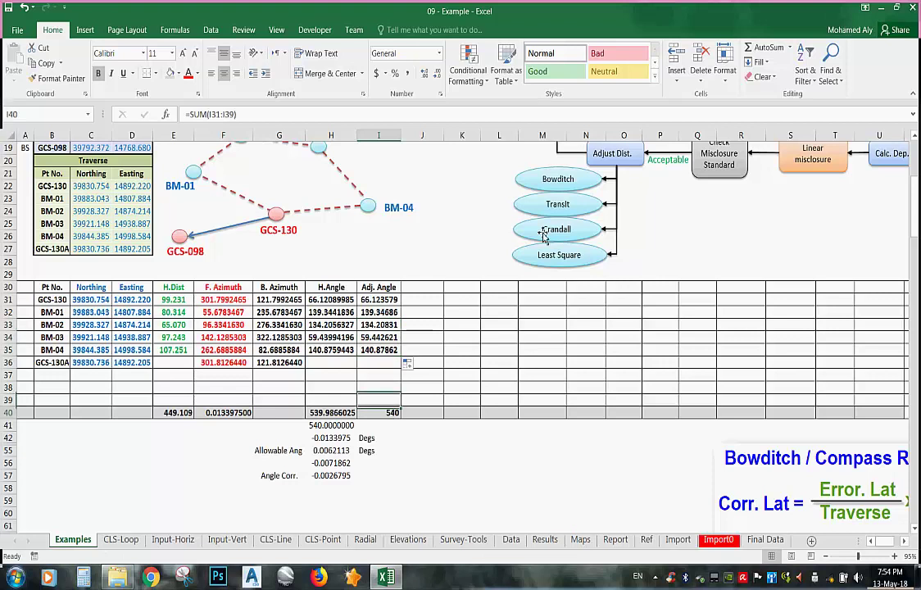
left_click(425, 76)
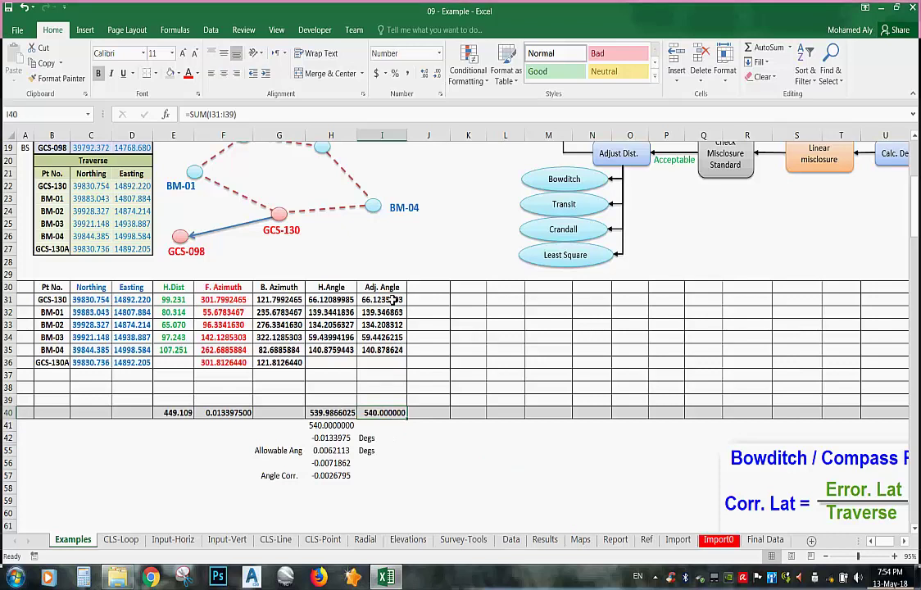
left_click_drag(386, 300, 386, 350)
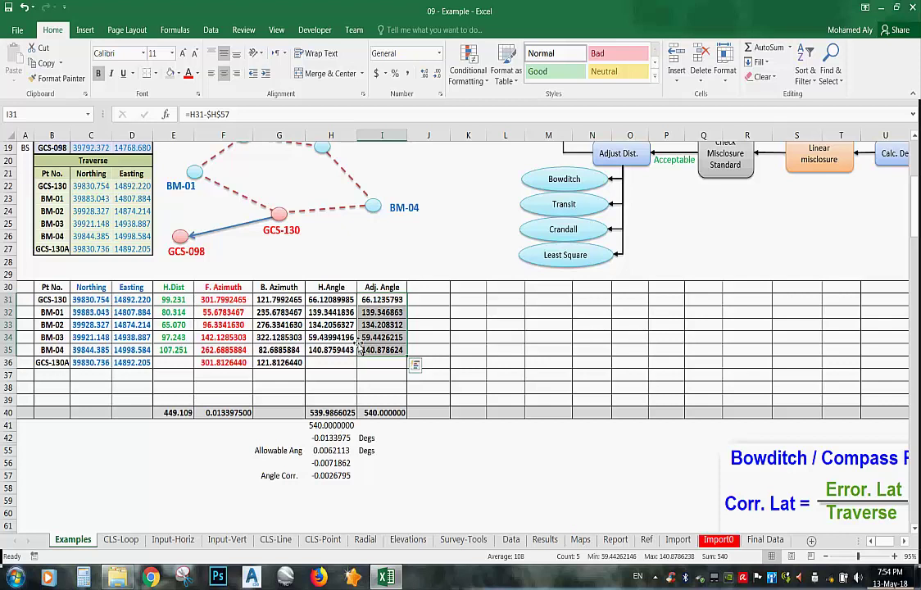
Review the flowchart's Adjust Ang. and Calc. Adjust Az. stages against the traverse table's columns
scroll(298, 191, "up", 1)
scroll(298, 191, "up", 1)
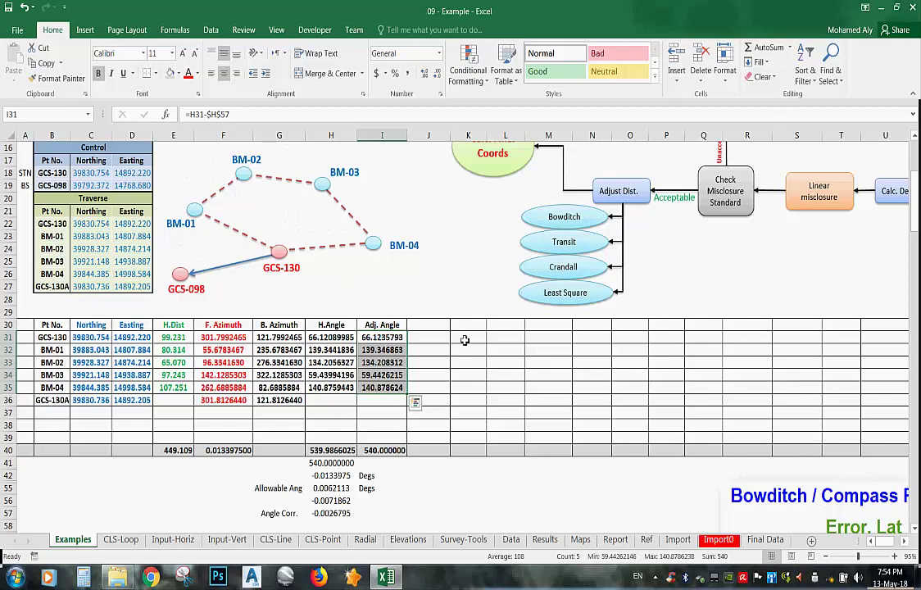
left_click(430, 325)
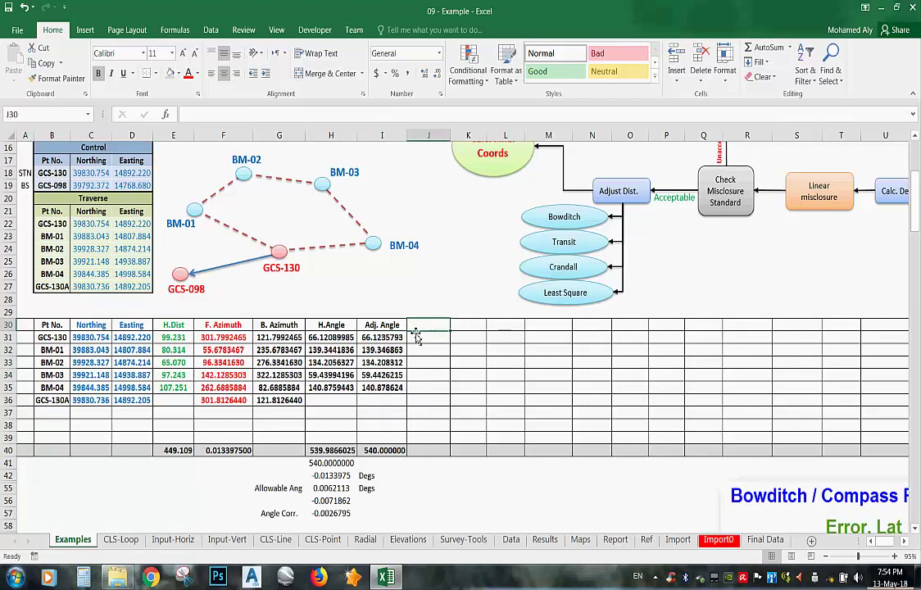
scroll(658, 276, "up", 3)
scroll(658, 276, "up", 2)
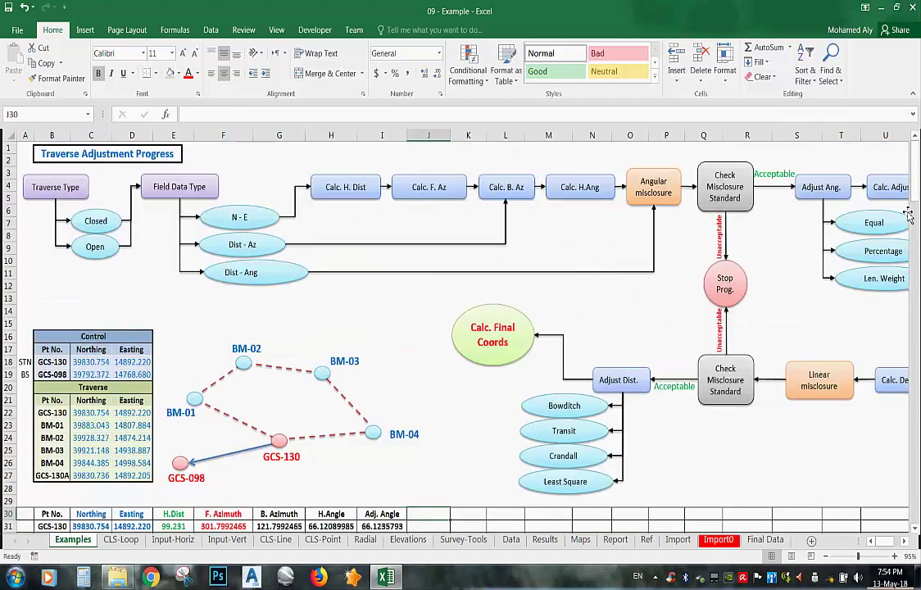
left_click(904, 541)
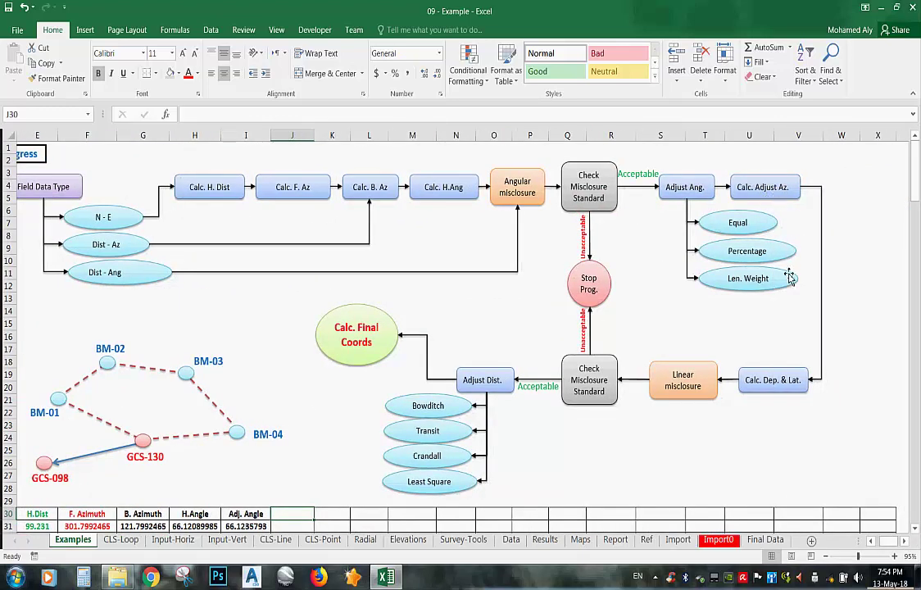
scroll(787, 269, "down", 6)
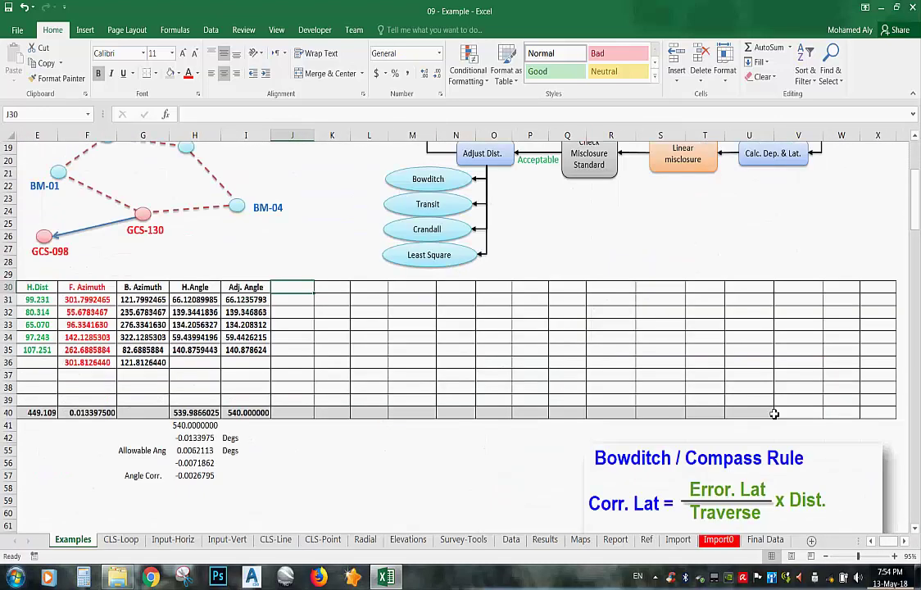
left_click(872, 540)
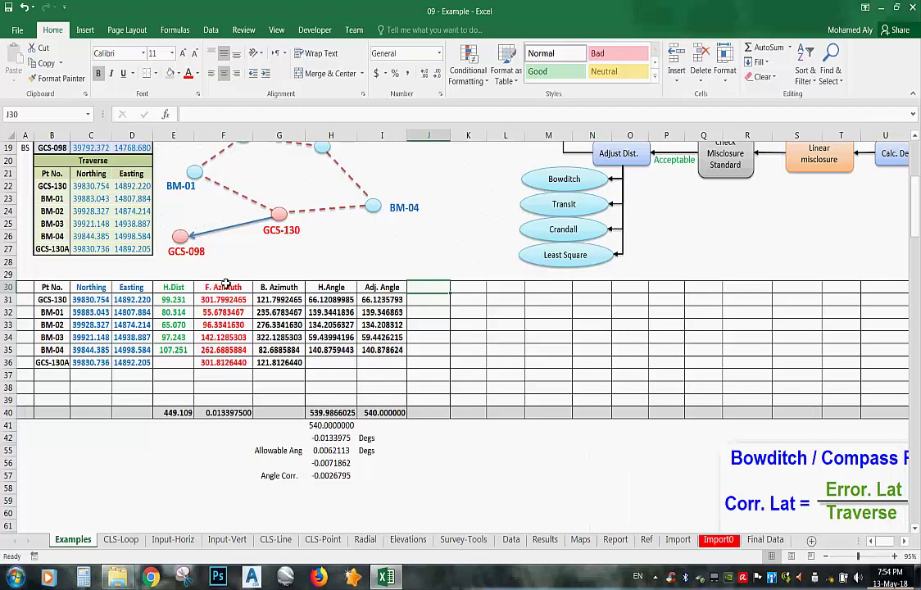
Inspect the azimuth difference formula in F40 and the forward azimuth formulas in F31 and F33, recheck the flowchart and select J31
left_click(228, 413)
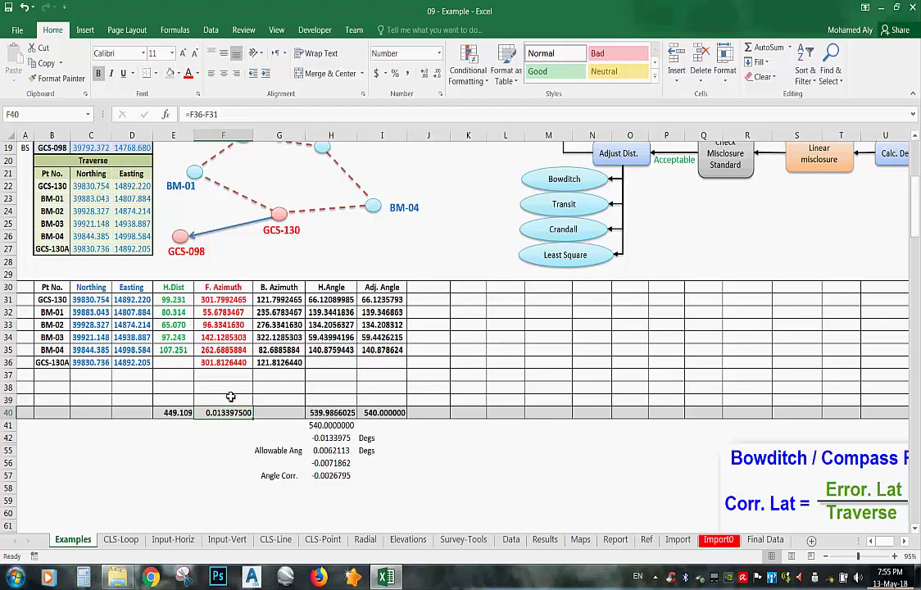
left_click(239, 301)
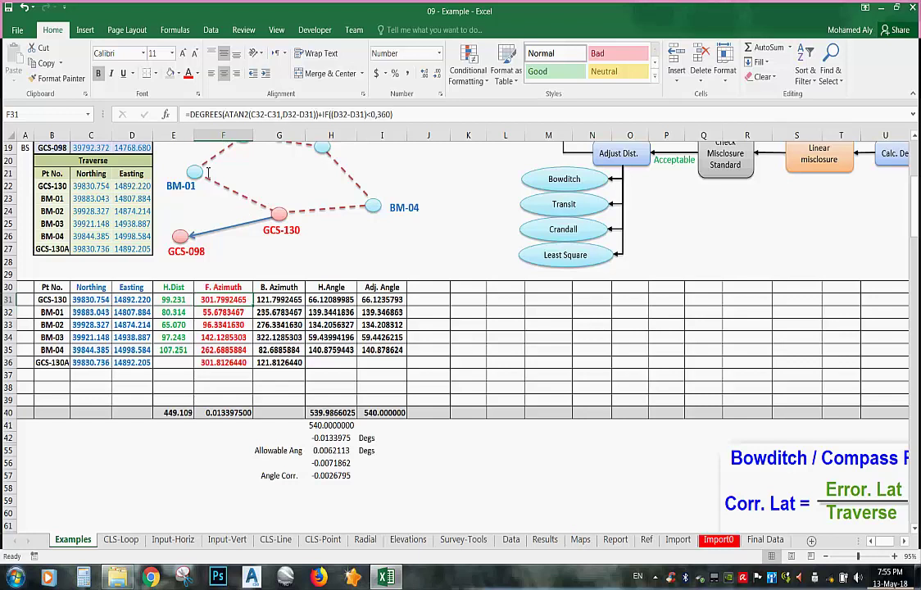
left_click(240, 326)
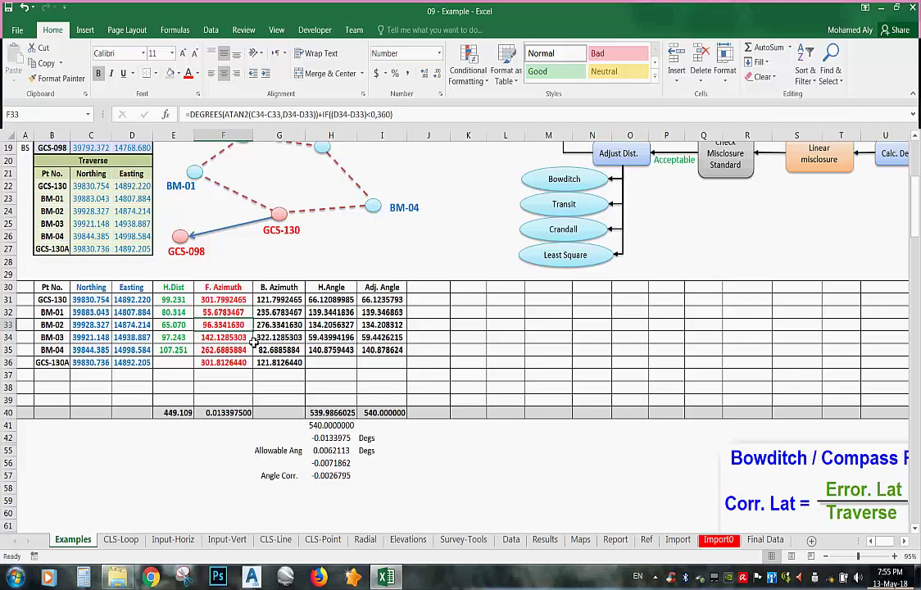
scroll(484, 324, "up", 6)
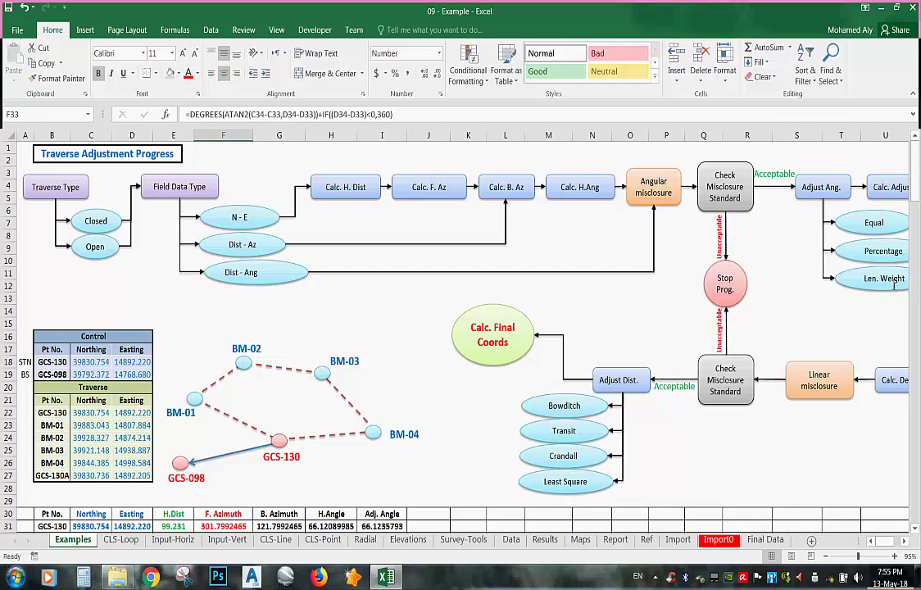
scroll(643, 340, "down", 3)
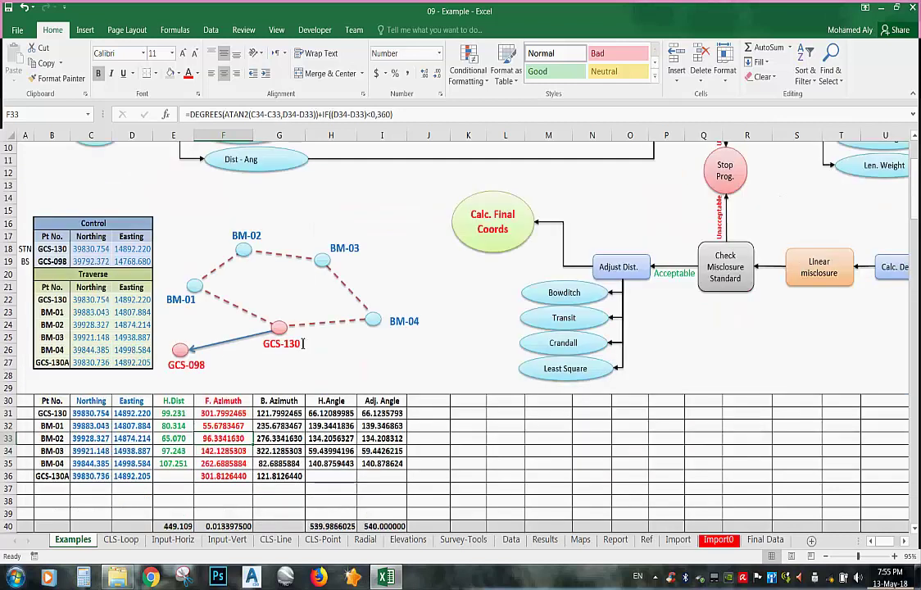
scroll(198, 395, "down", 1)
scroll(228, 449, "down", 1)
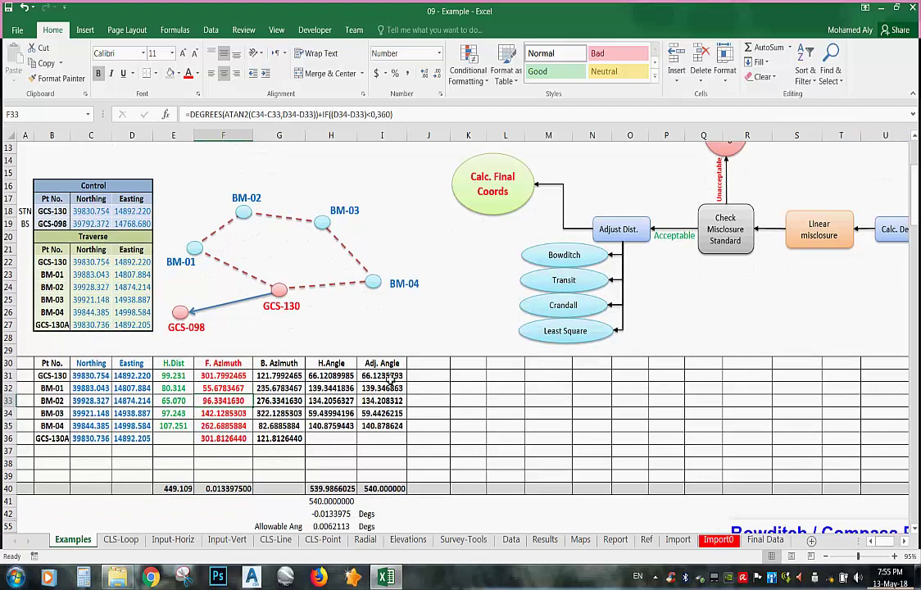
left_click(412, 371)
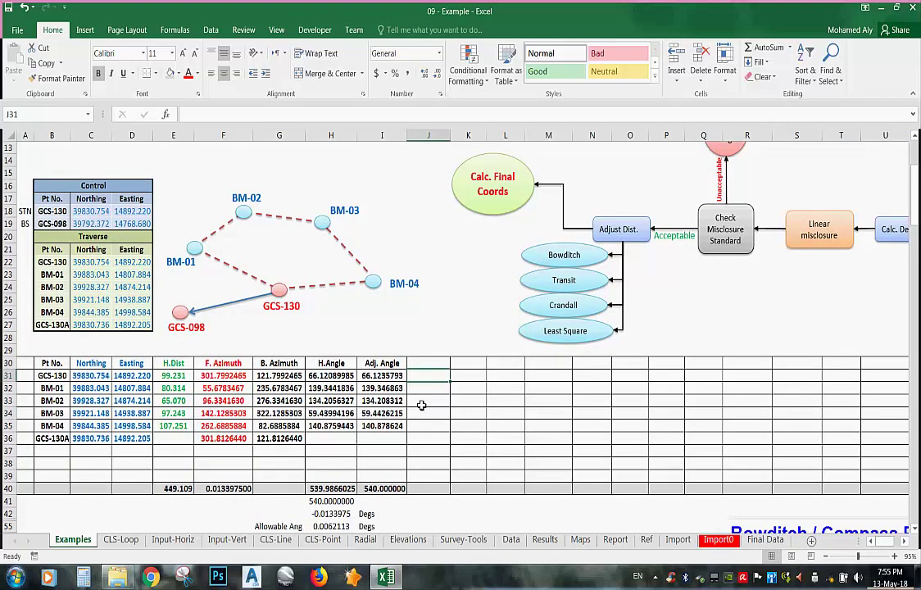
Inspect the angle correction formula in H57 and the horizontal angle formula in H31
scroll(320, 516, "down", 1)
left_click(323, 514)
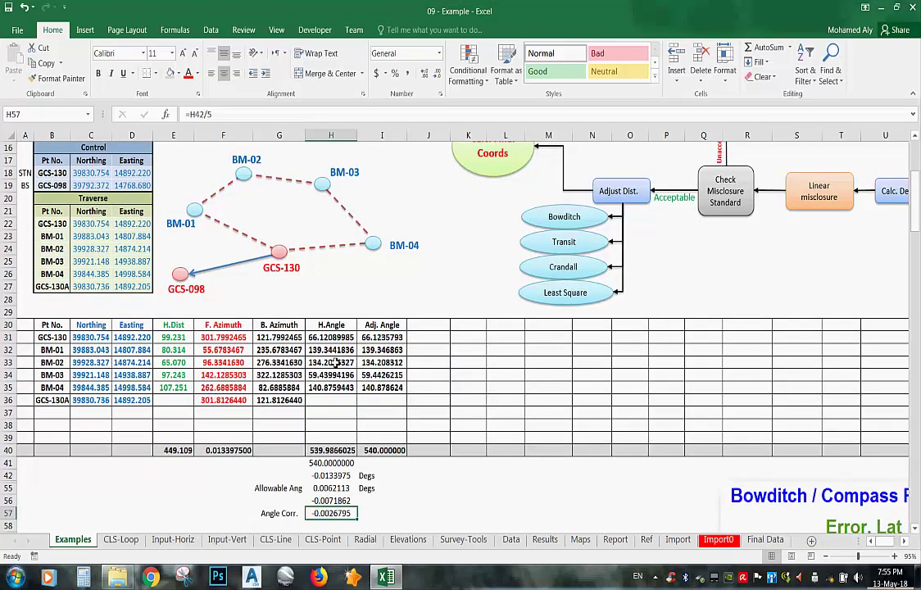
left_click(442, 340)
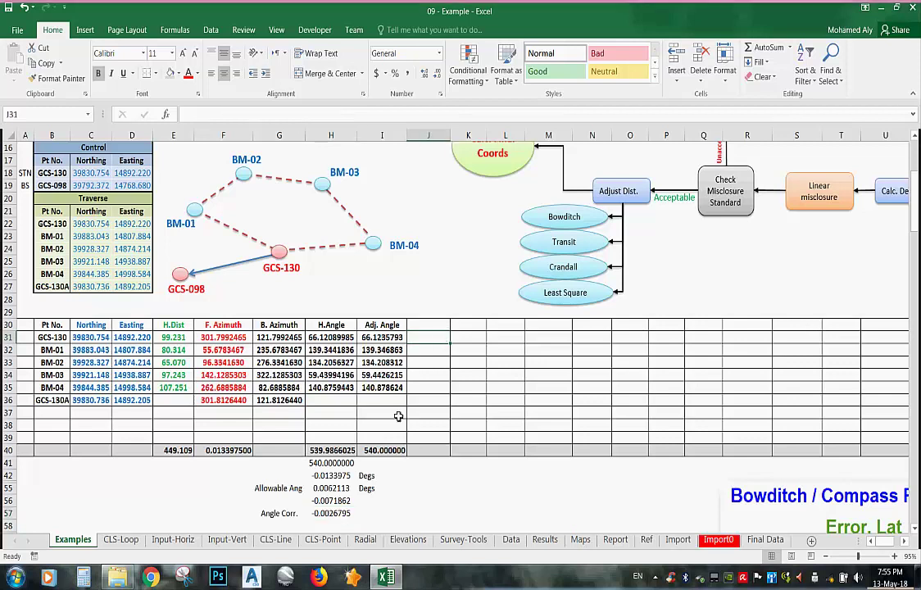
left_click(331, 339)
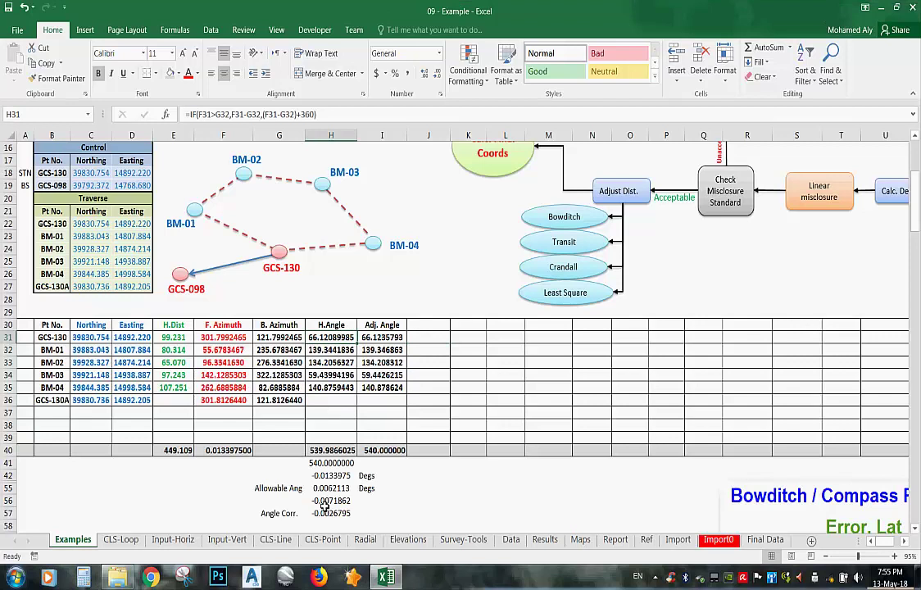
Try correcting the first forward azimuth in J31 with the formula =F31-$H$57
left_click(445, 336)
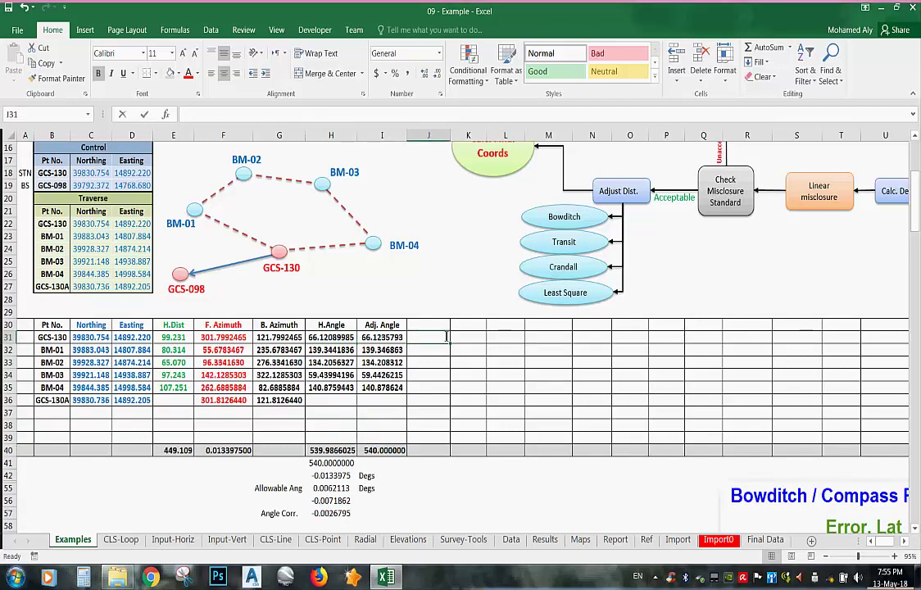
type("=")
left_click(244, 338)
type("-")
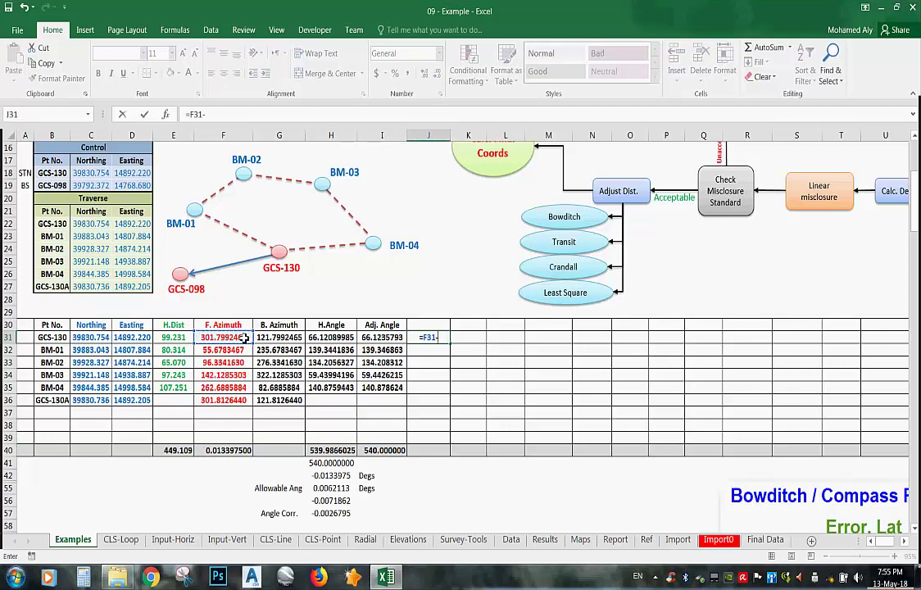
left_click(337, 513)
key("F4")
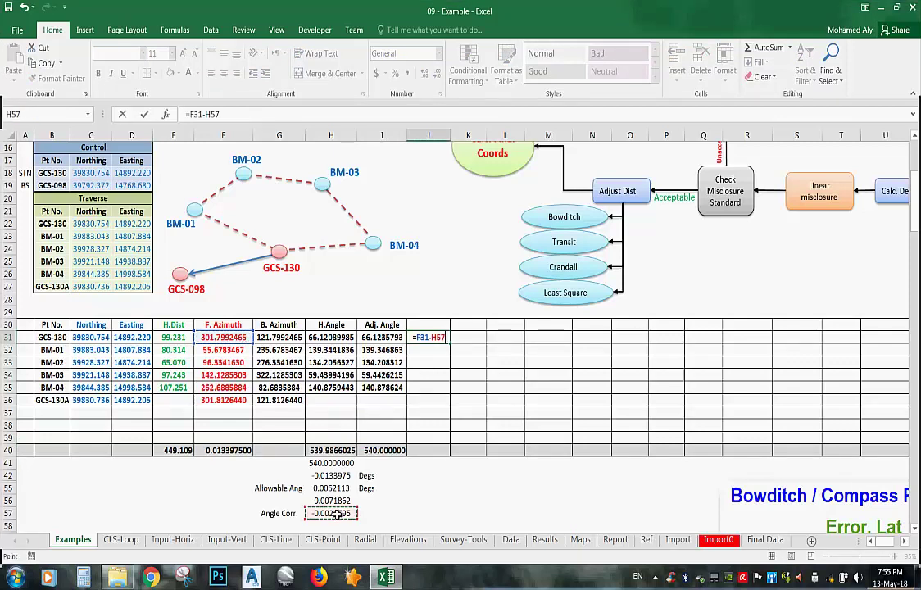
key("ctrl+Return")
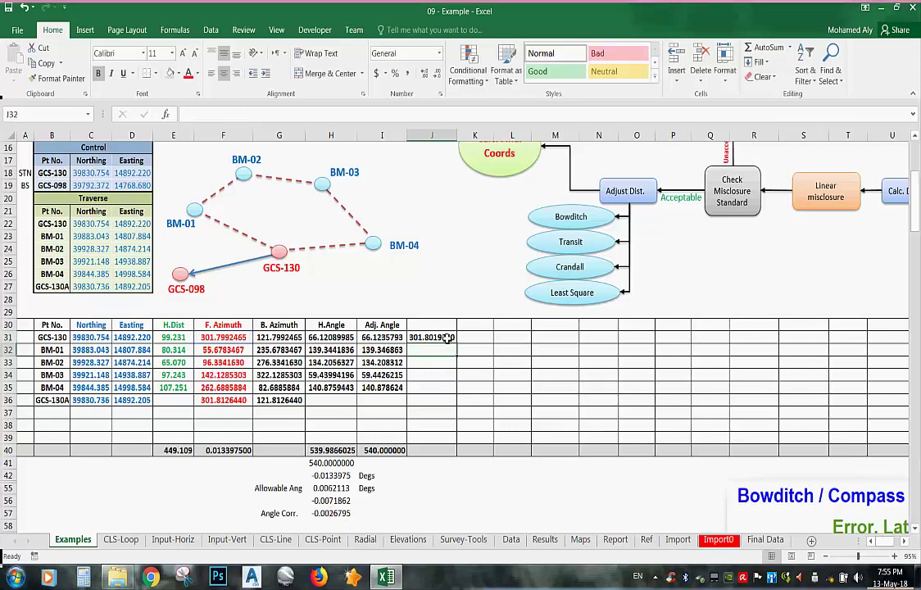
Fill the trial azimuth formula from J31 down to J36 and compare J36 with the original forward azimuth in F36
left_click_drag(457, 343, 453, 403)
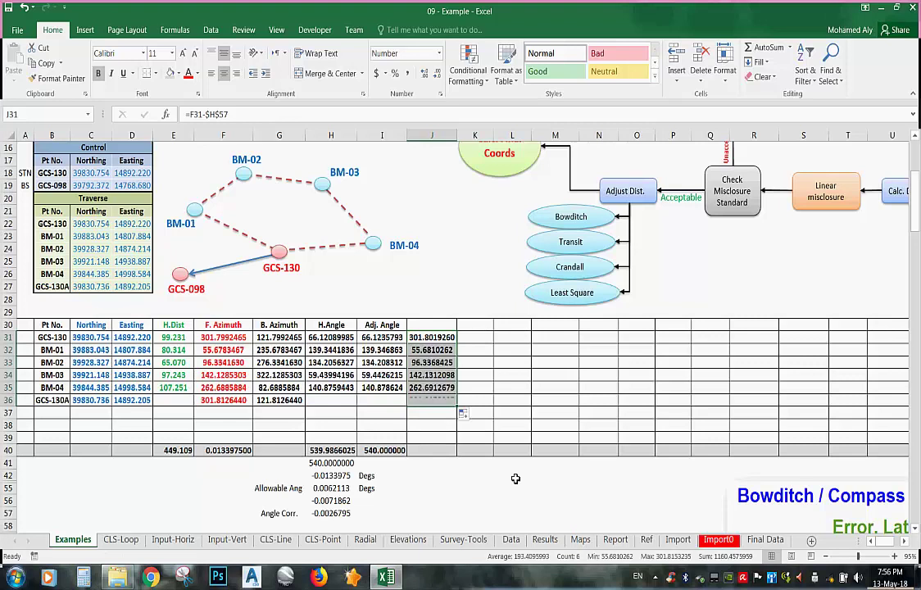
left_click(419, 402)
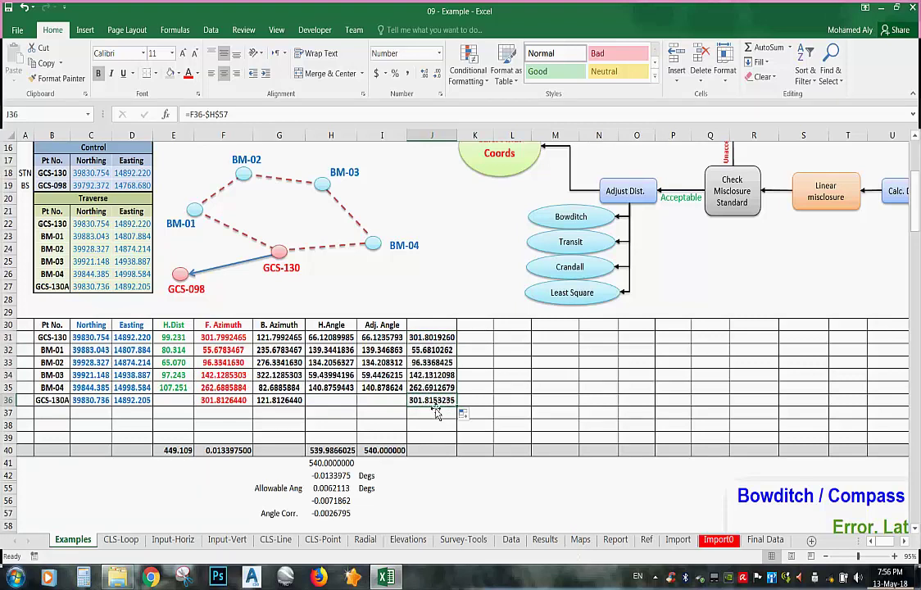
left_click(223, 400)
left_click(427, 401)
Calculate the trial azimuth difference in J40 with the formula =J36-J31
left_click(437, 451)
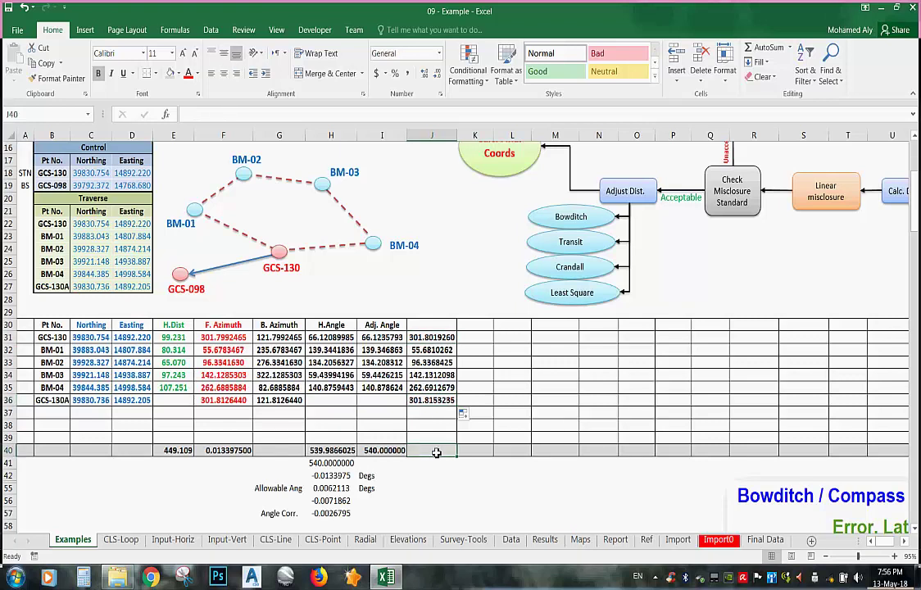
type("=")
left_click(429, 401)
type("-")
left_click(439, 338)
key("Return")
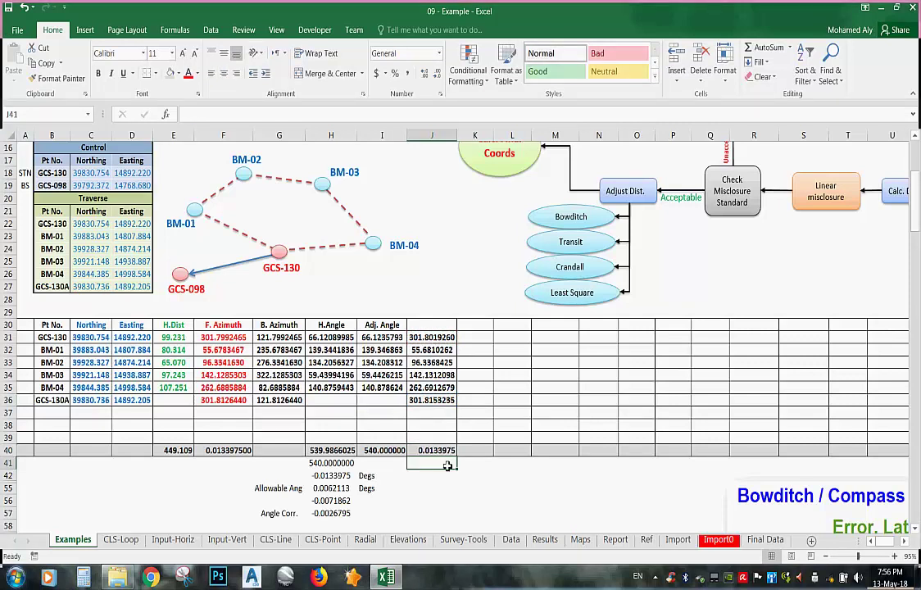
Check the difference formula in J40 and clear the trial azimuths and their difference from J31:J40
left_click(422, 451)
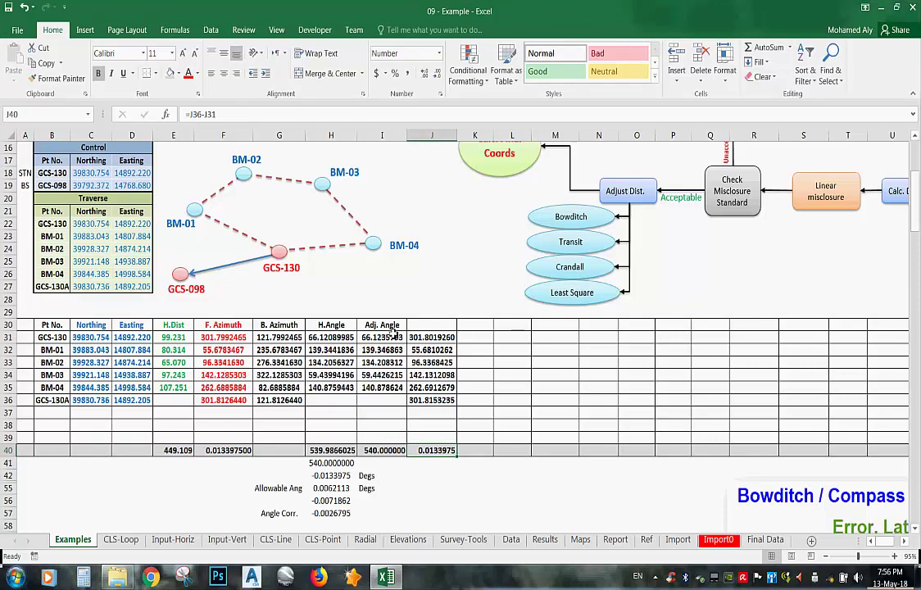
left_click_drag(446, 337, 443, 453)
key("ctrl+z")
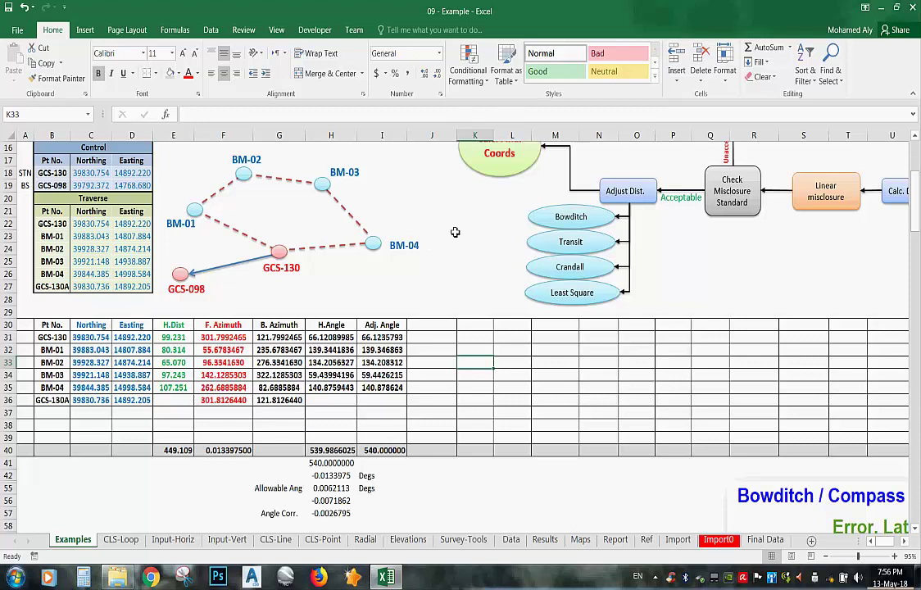
Recheck the flowchart and enter the heading "Adj. Azimuth" in J30, beside the adjusted angles
scroll(456, 232, "up", 5)
scroll(558, 494, "down", 2)
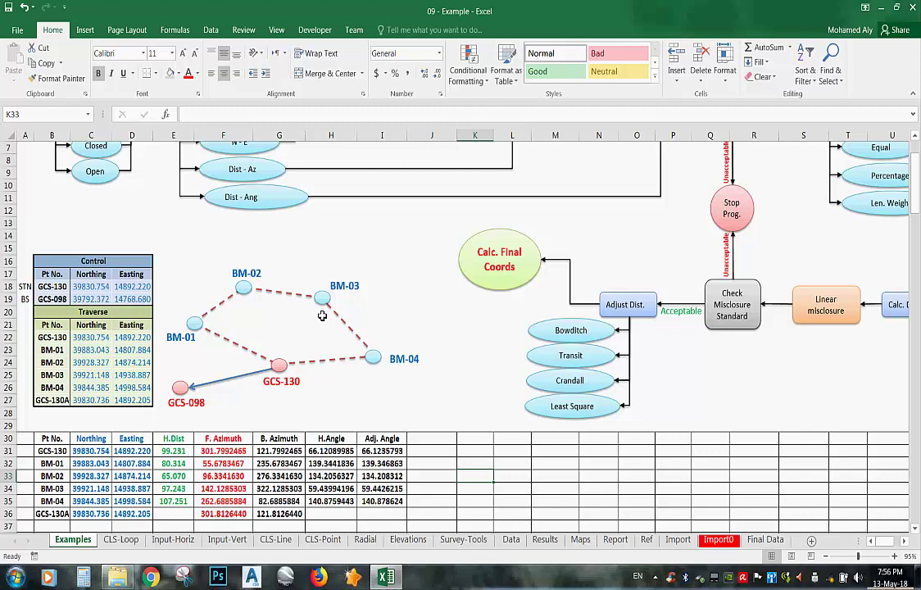
scroll(322, 315, "down", 2)
left_click(453, 366)
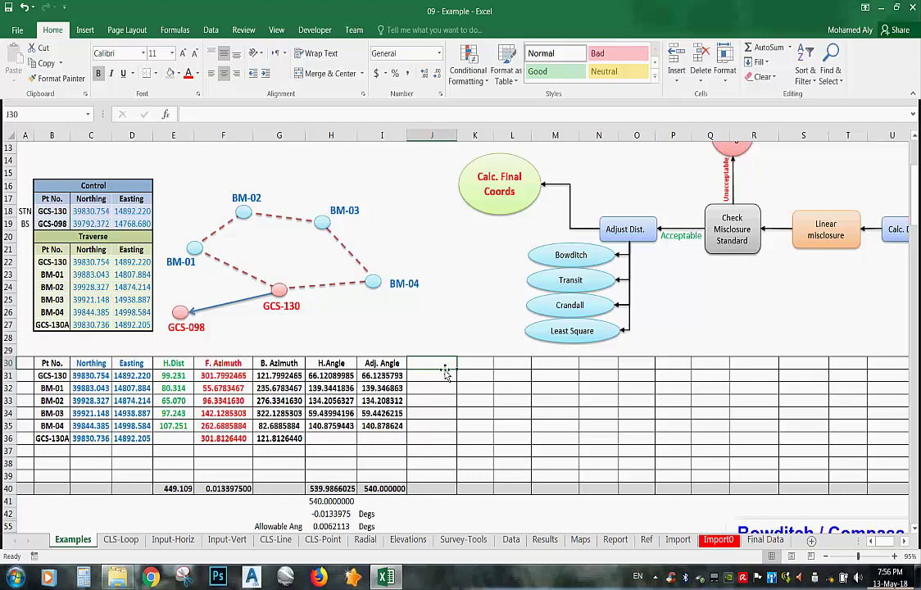
scroll(445, 373, "down", 1)
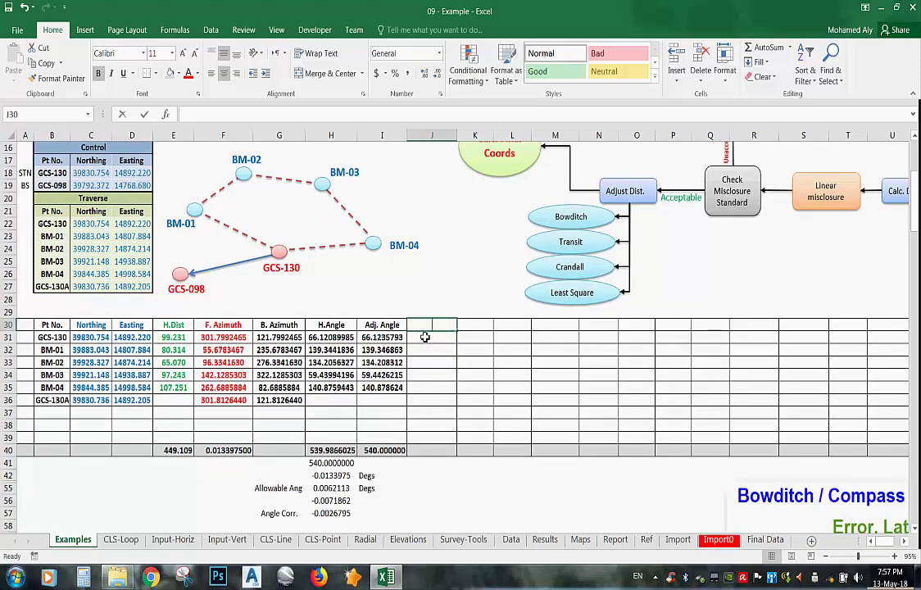
type("Ad")
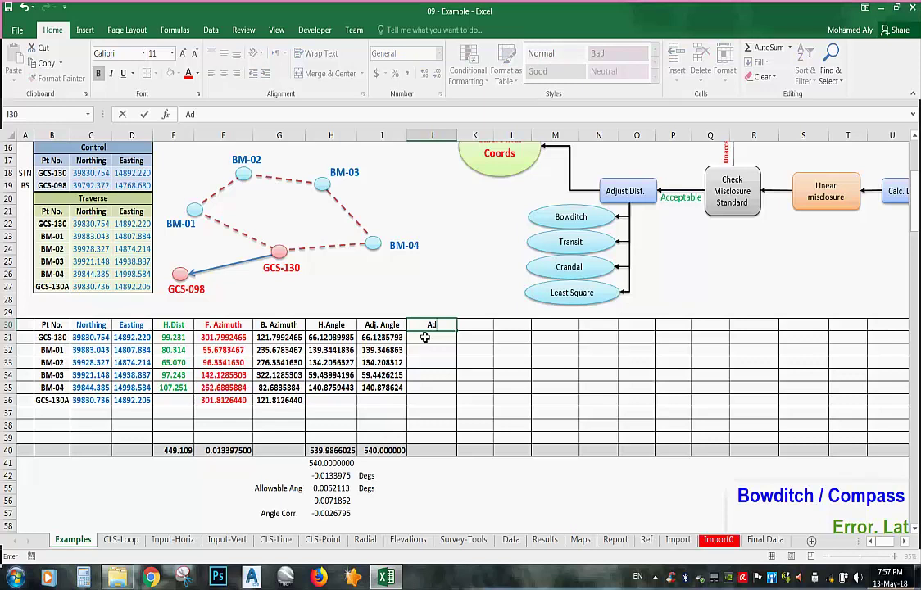
type("j. Azimuth")
key("Return")
Move the azimuth formula picture from below the sheet's tables to beside the traverse table, just clear of column K
scroll(464, 380, "down", 7)
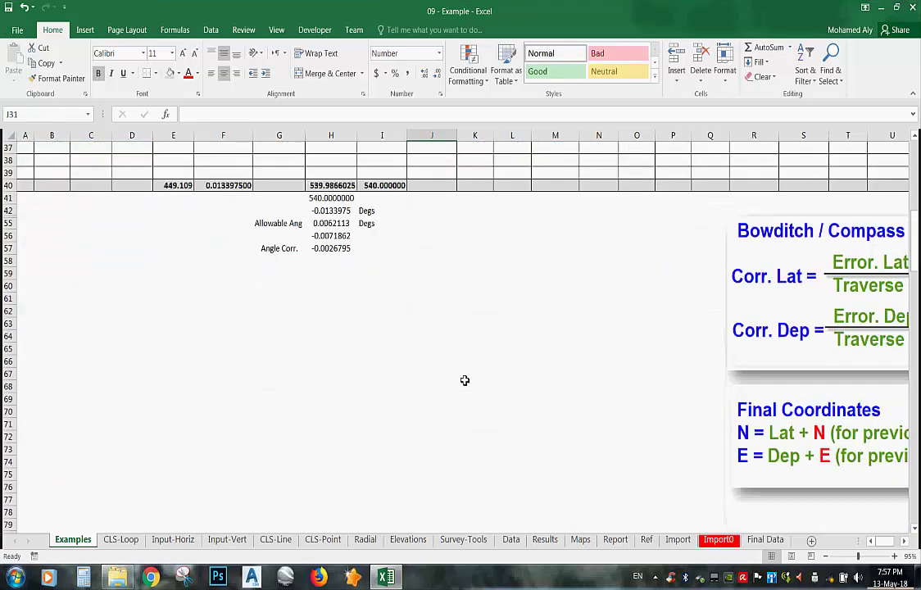
scroll(464, 380, "down", 16)
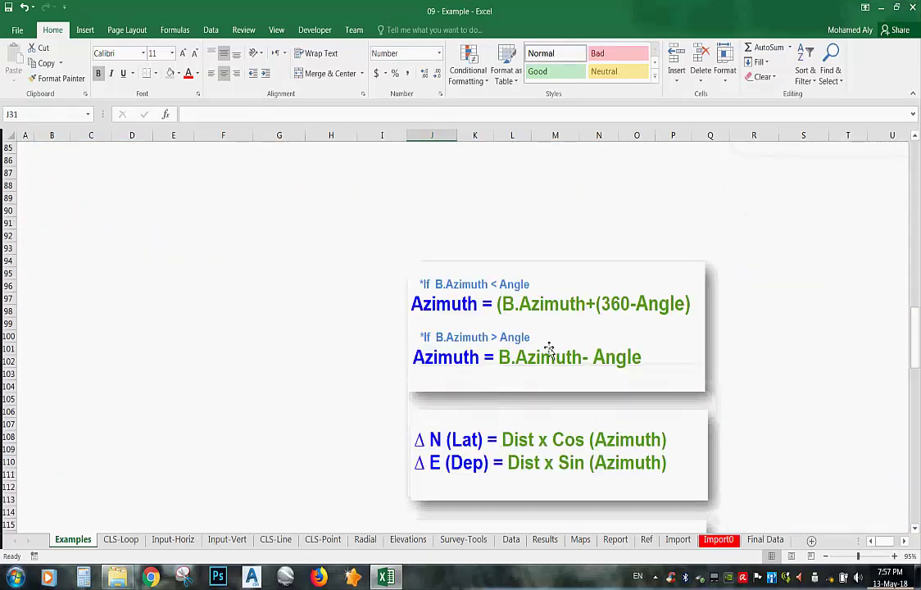
left_click(548, 353)
scroll(524, 377, "up", 6)
left_click_drag(530, 421, 484, 352)
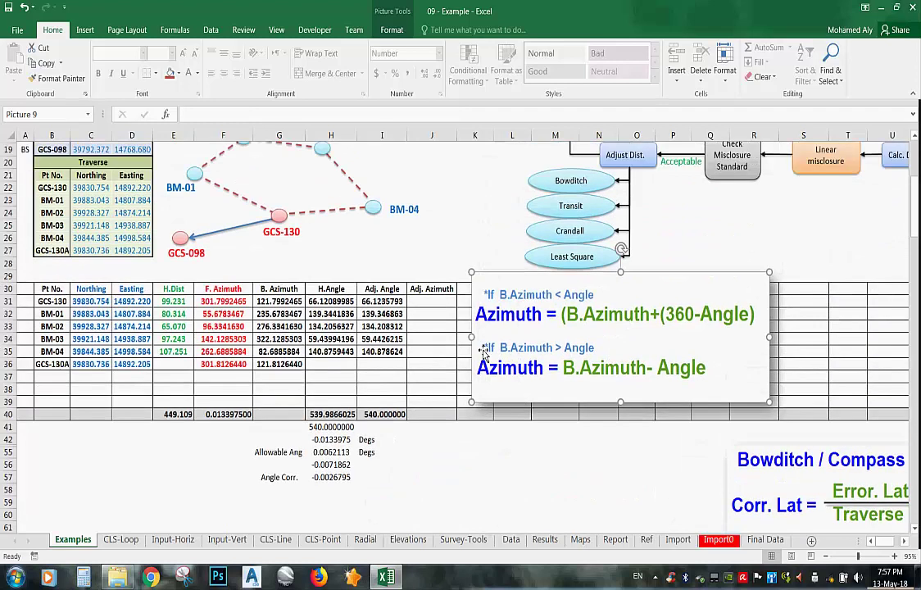
scroll(485, 352, "up", 2)
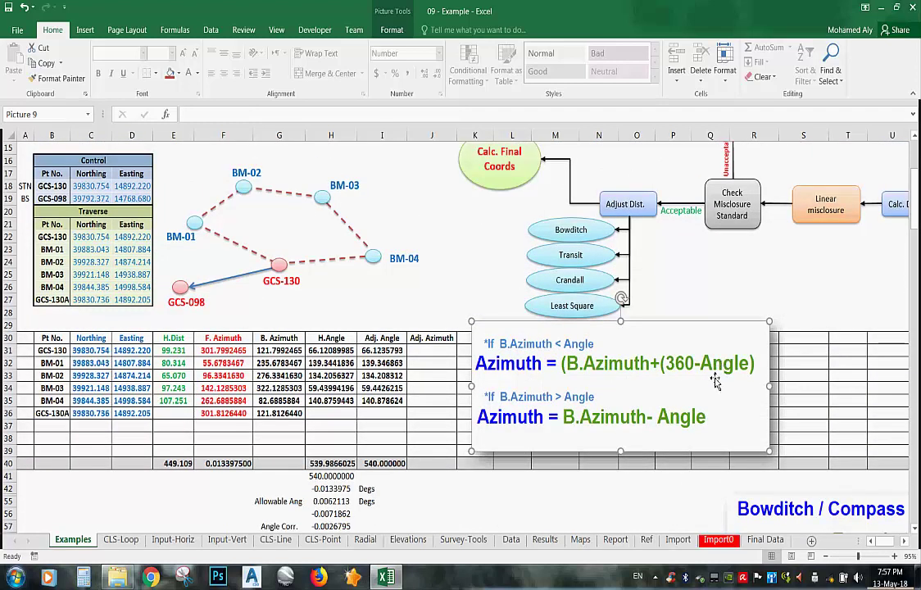
left_click_drag(610, 382, 631, 385)
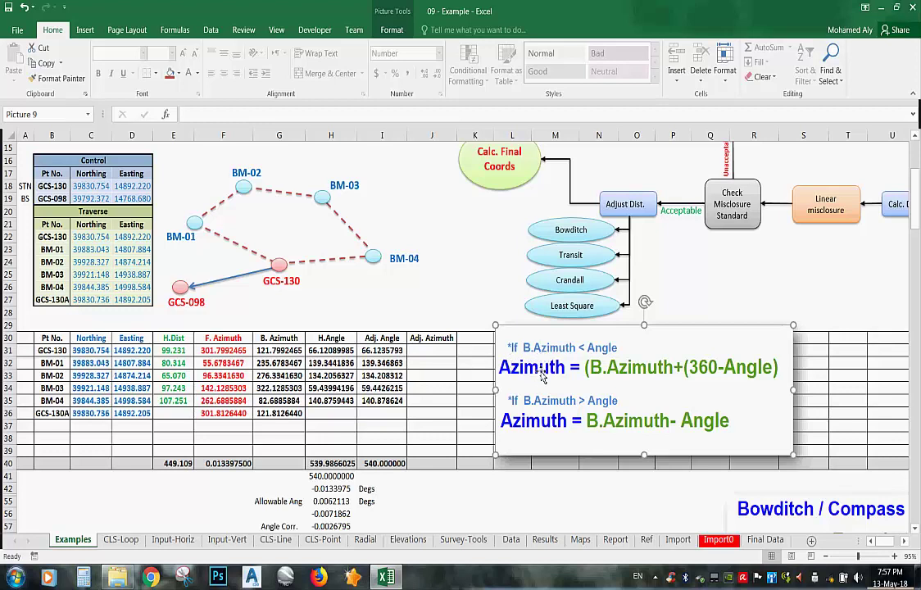
Review the back azimuths in G31:G36, change the J30 heading to "Adj. F.Azimuth" and widen column J to fit it
left_click_drag(279, 350, 308, 414)
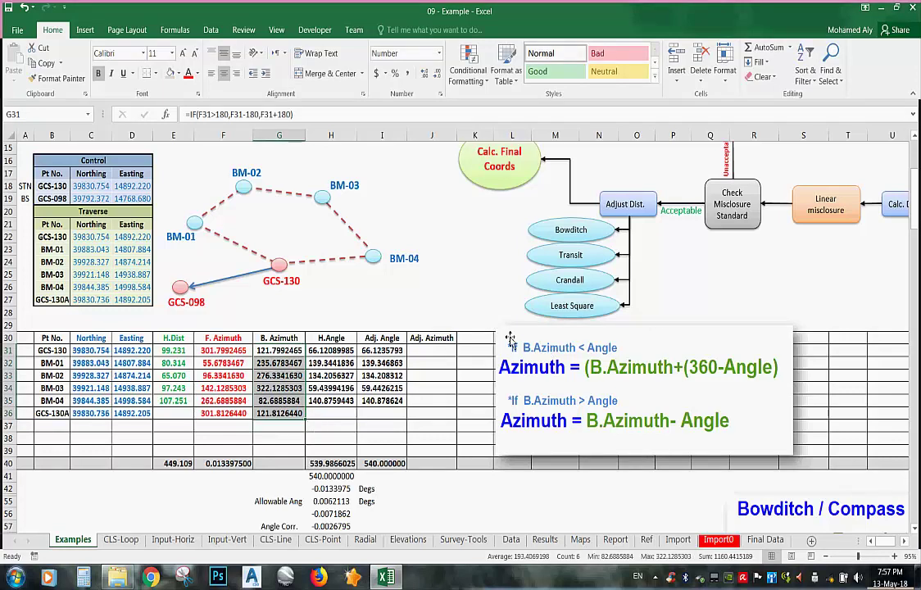
left_click(473, 339)
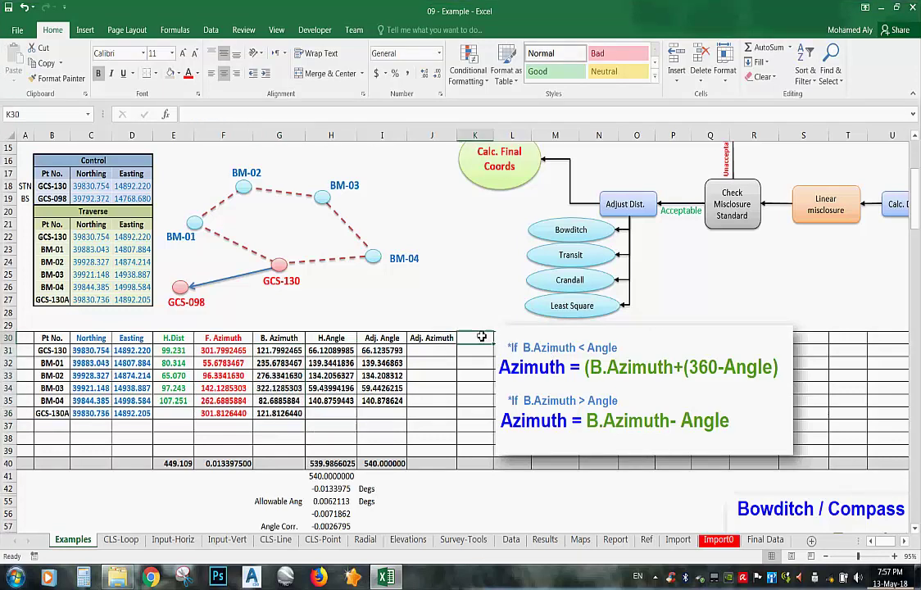
double_click(428, 338)
type("F.")
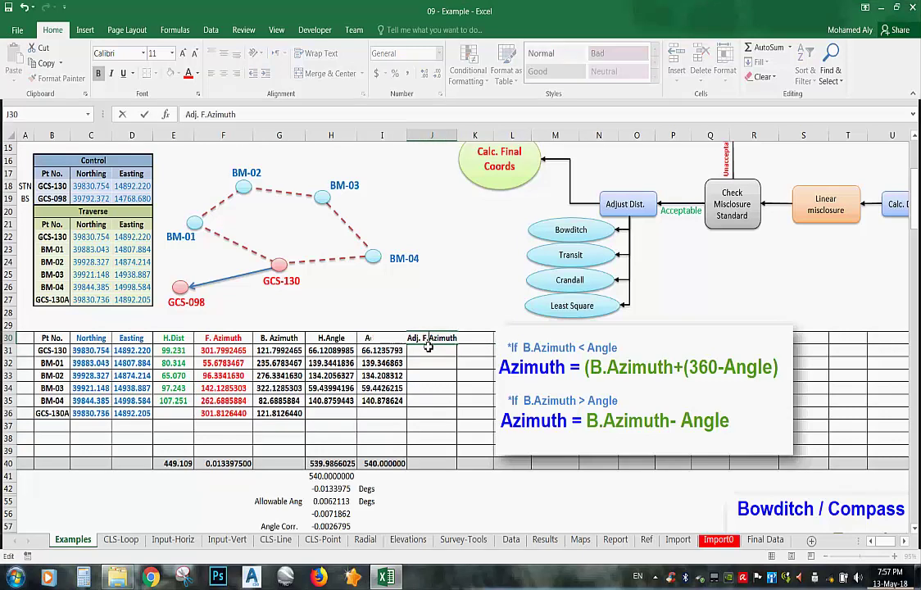
left_click(461, 363)
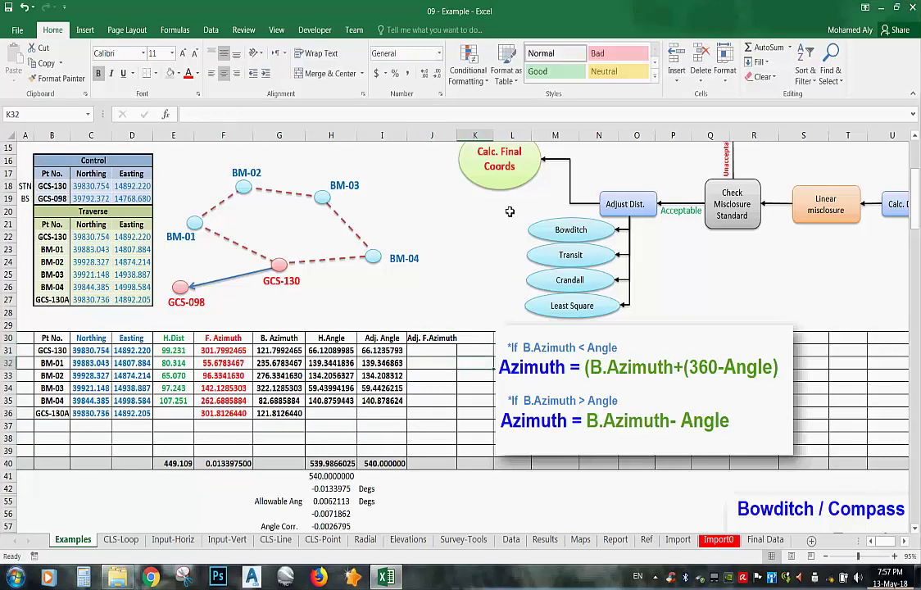
left_click_drag(453, 132, 461, 131)
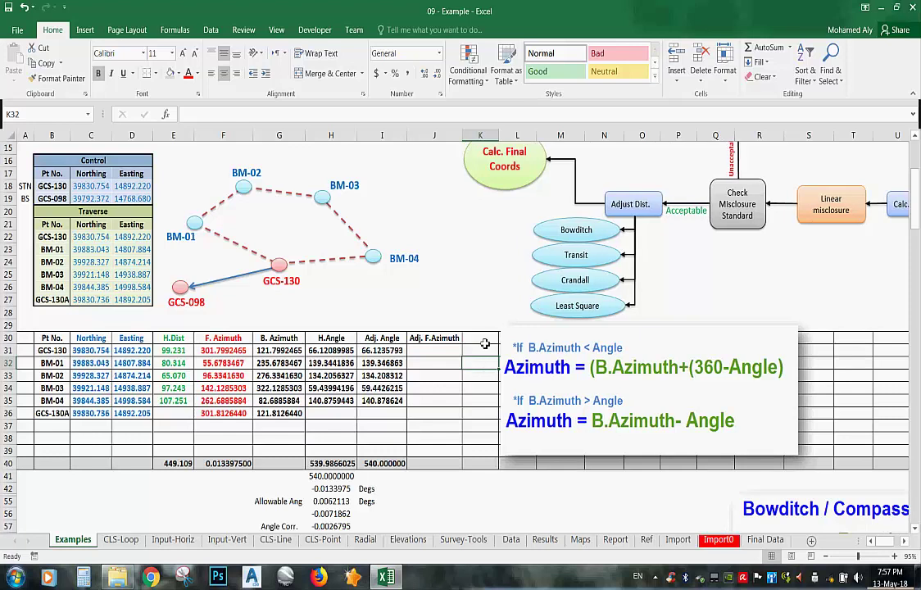
Copy the J30 heading into K30, widen column K and change the copied heading to "Adj. B.Azimuth"
left_click(460, 342)
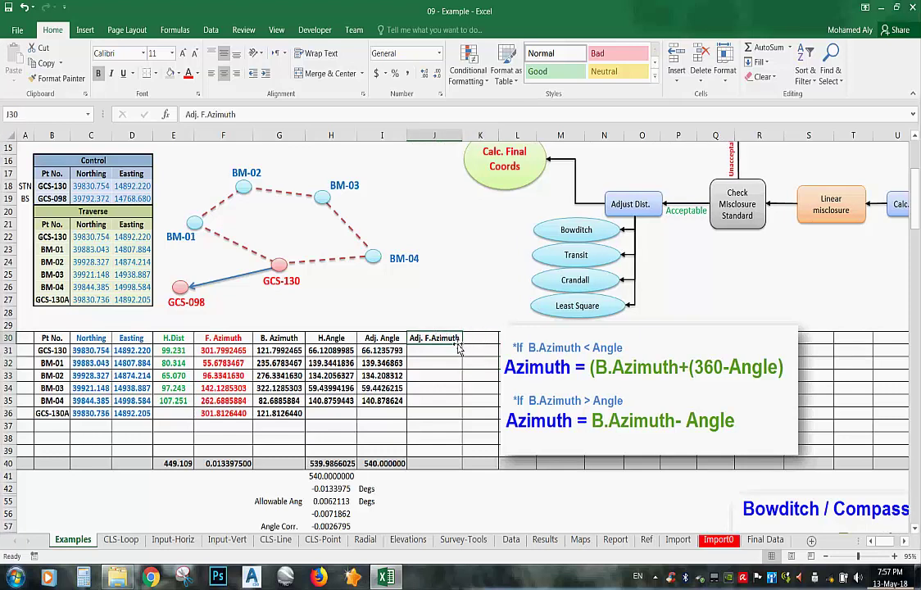
left_click_drag(463, 348, 493, 344)
left_click_drag(499, 135, 517, 135)
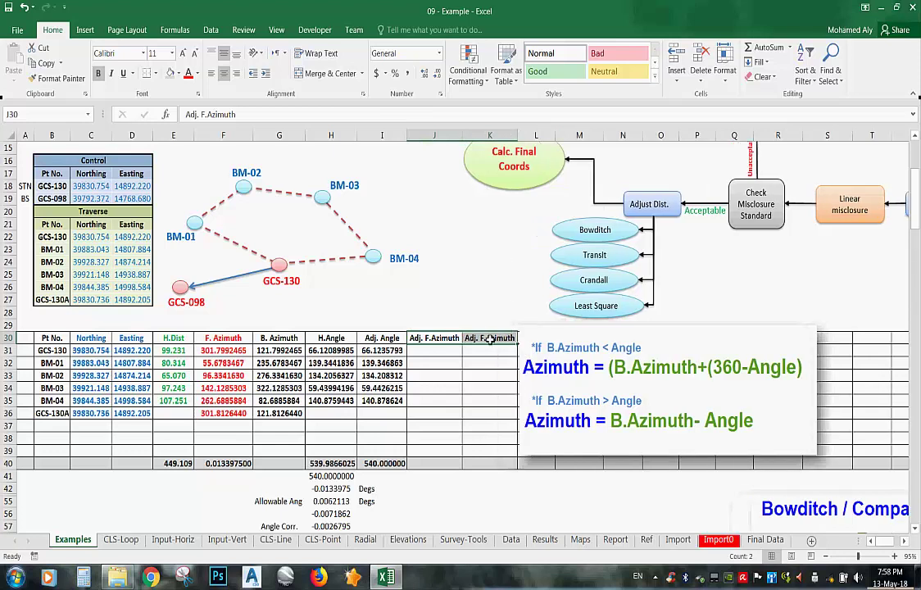
double_click(488, 337)
double_click(483, 338)
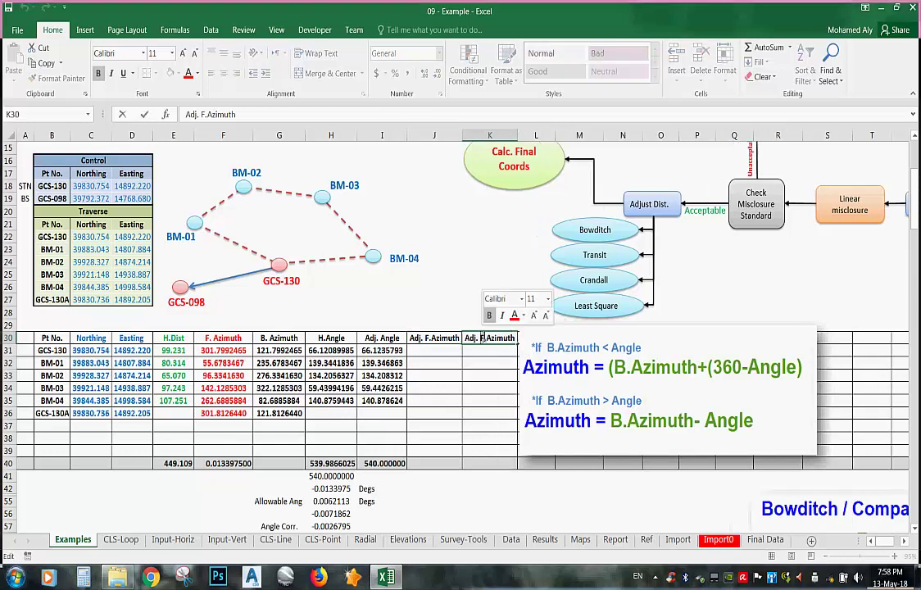
type("B")
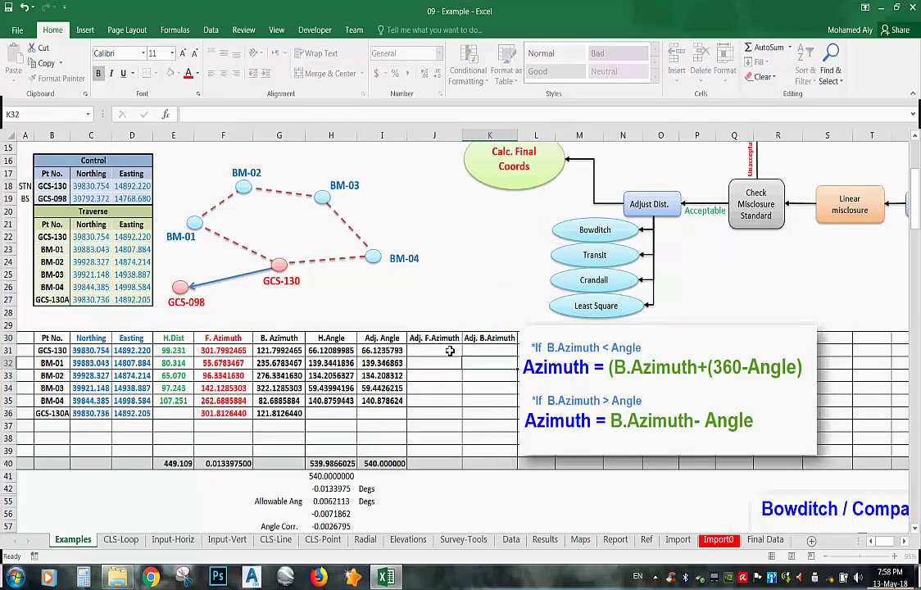
Set the first adjusted forward azimuth in J31 to the original forward azimuth with =F31
left_click(449, 348)
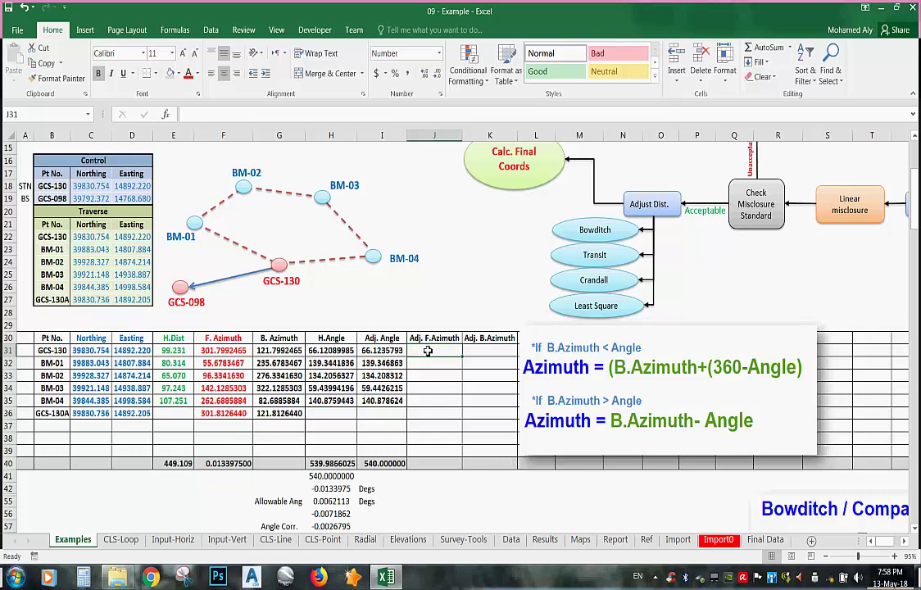
type("=")
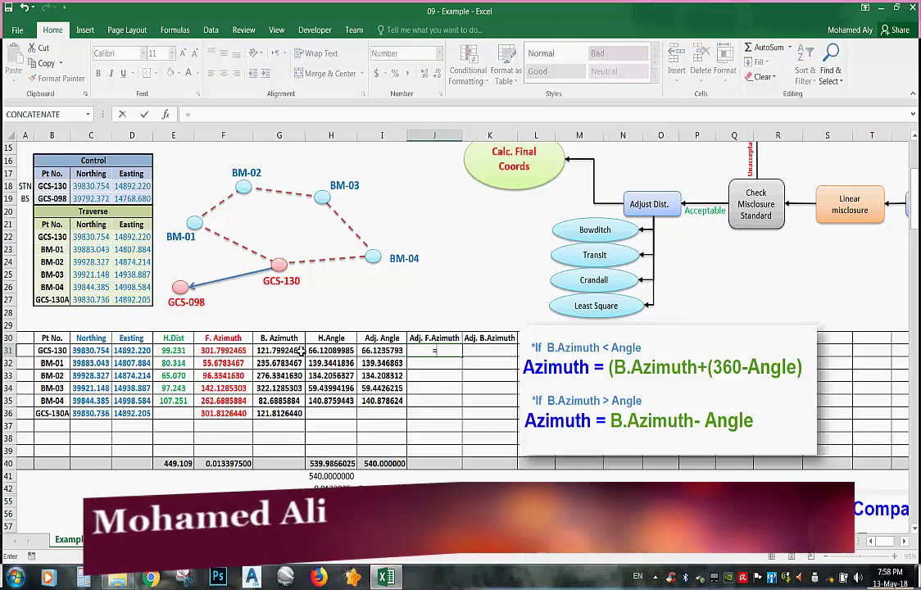
left_click(231, 351)
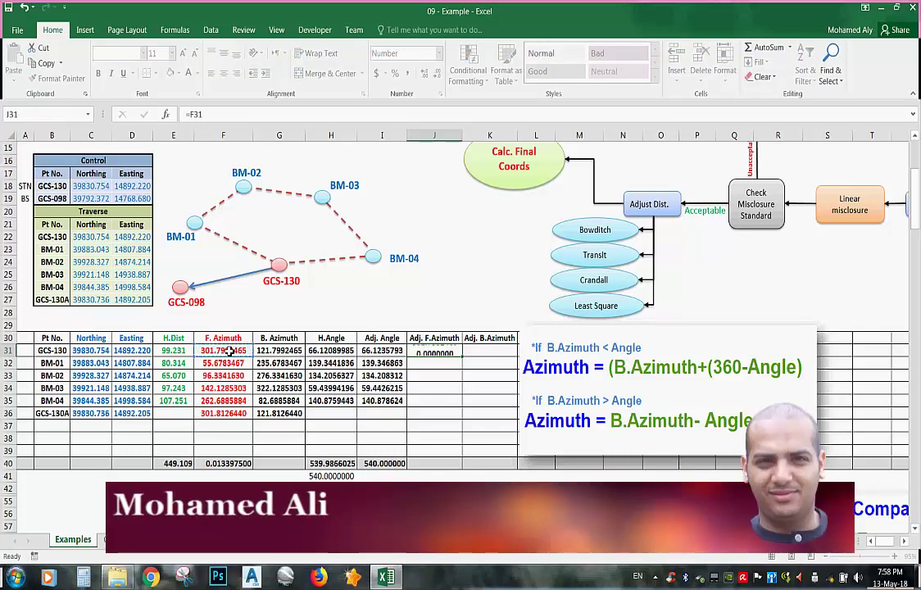
key("Return")
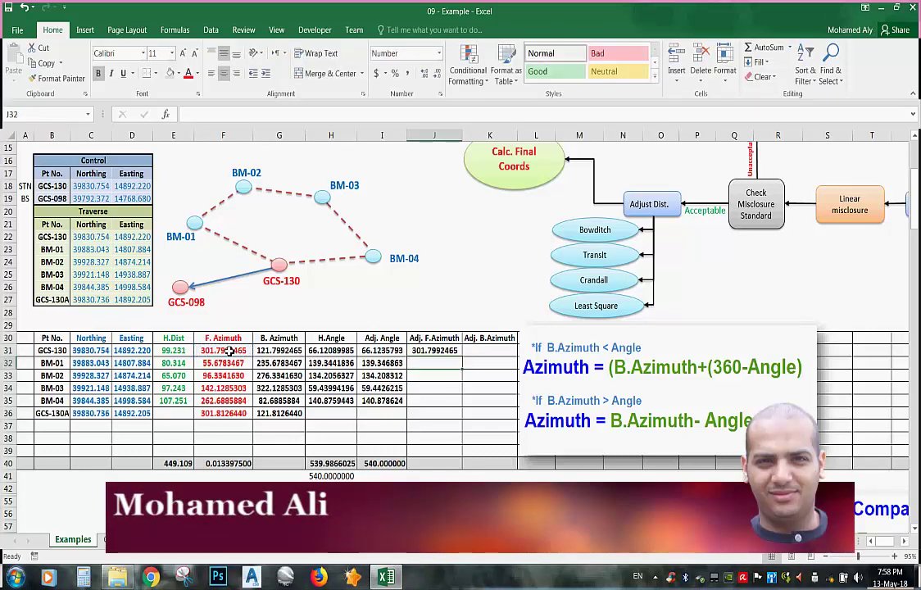
Copy the back azimuth formula text =IF(F31>180,F31-180,F31+180) from G31 into K31 without shifting its references
left_click(492, 351)
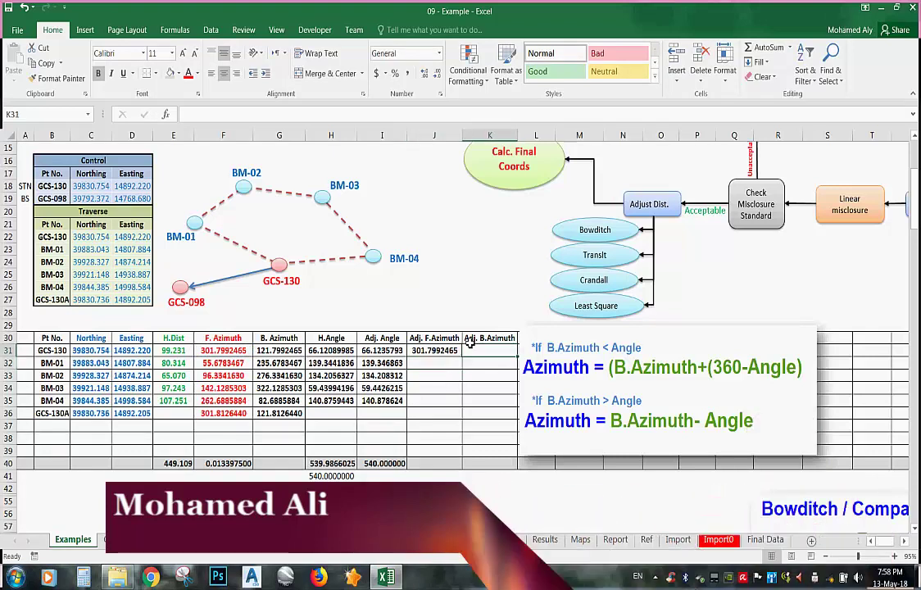
double_click(279, 350)
left_click_drag(293, 115, 187, 114)
right_click(202, 117)
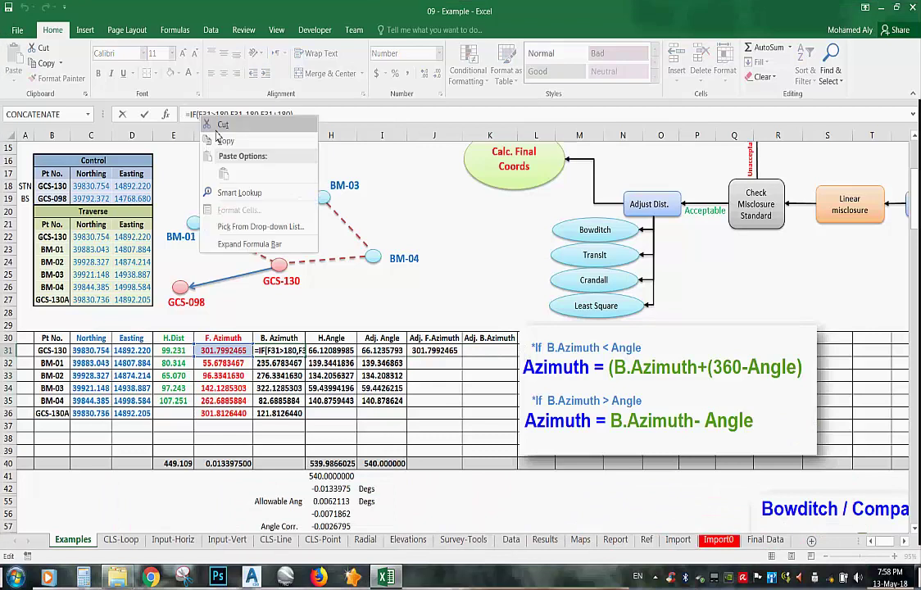
left_click(225, 140)
key("Escape")
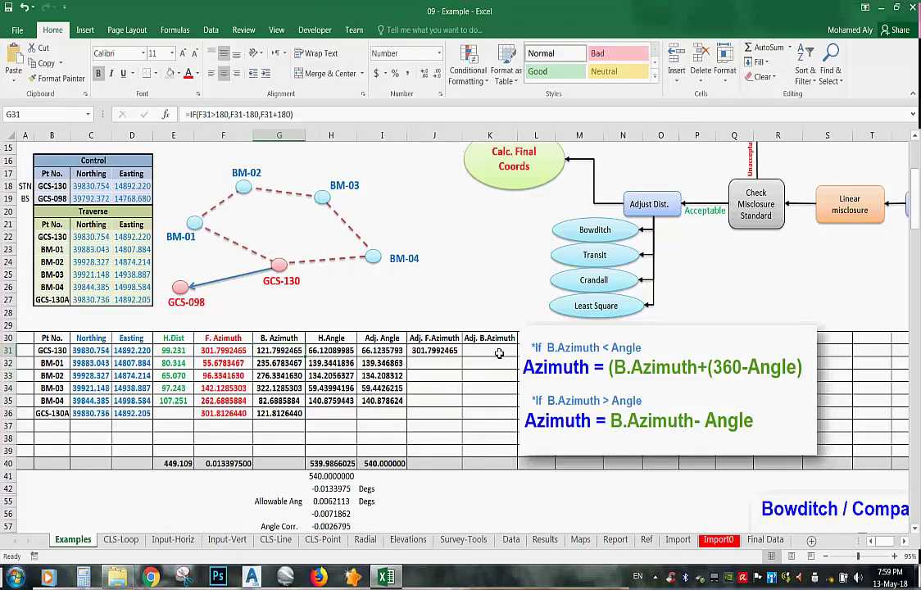
right_click(499, 353)
left_click(530, 407)
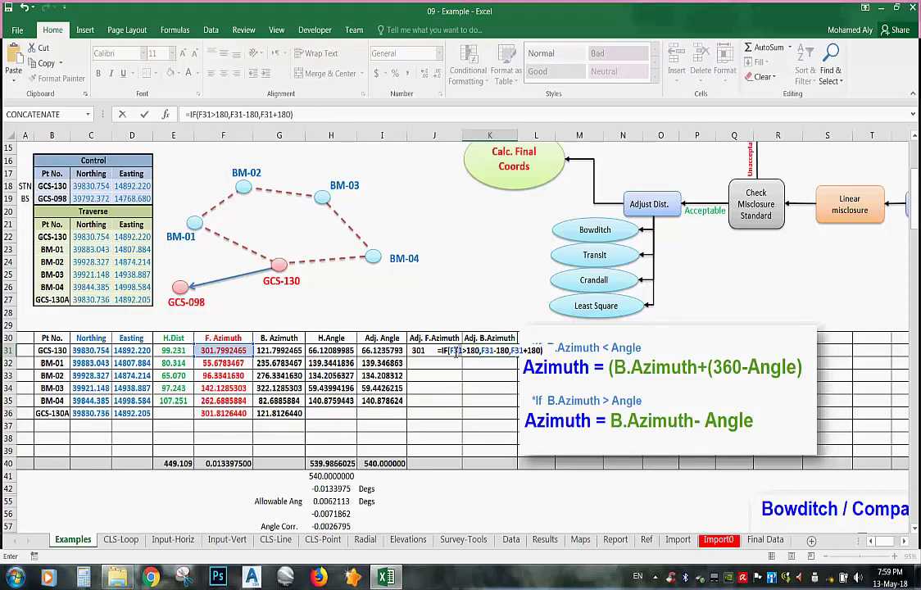
Point the K31 formula at the adjusted forward azimuth so that it reads =IF(J31>180,J31-180,J31+180)
key("Right")
key("Right")
key("Right")
key("Right")
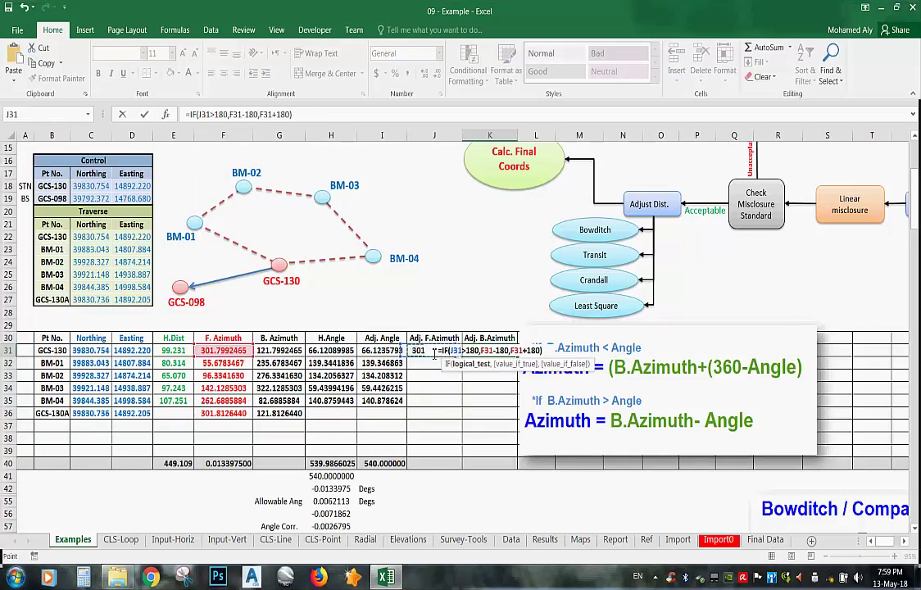
left_click(482, 351)
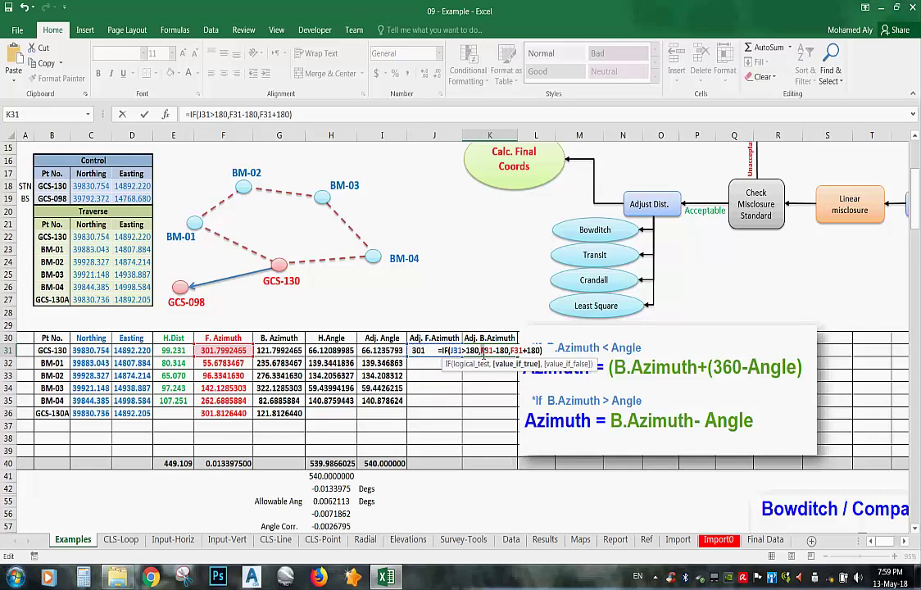
key("BackSpace")
type("J")
key("BackSpace")
type("J")
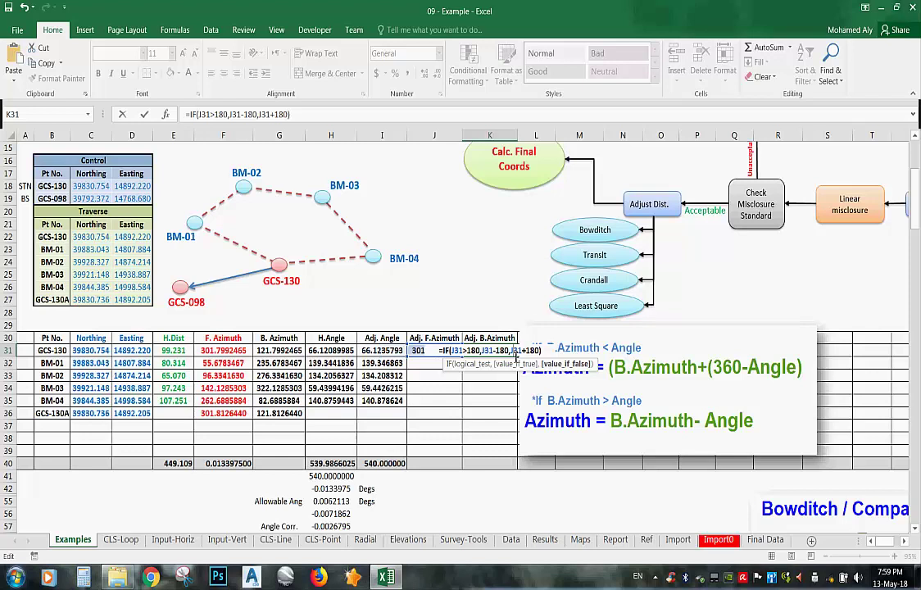
key("ctrl+Return")
key("Return")
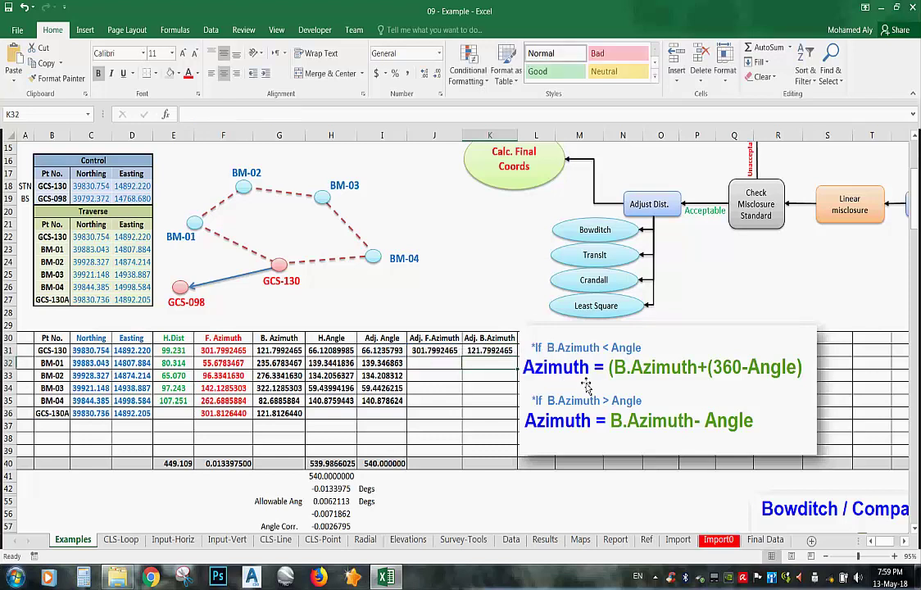
left_click(443, 351)
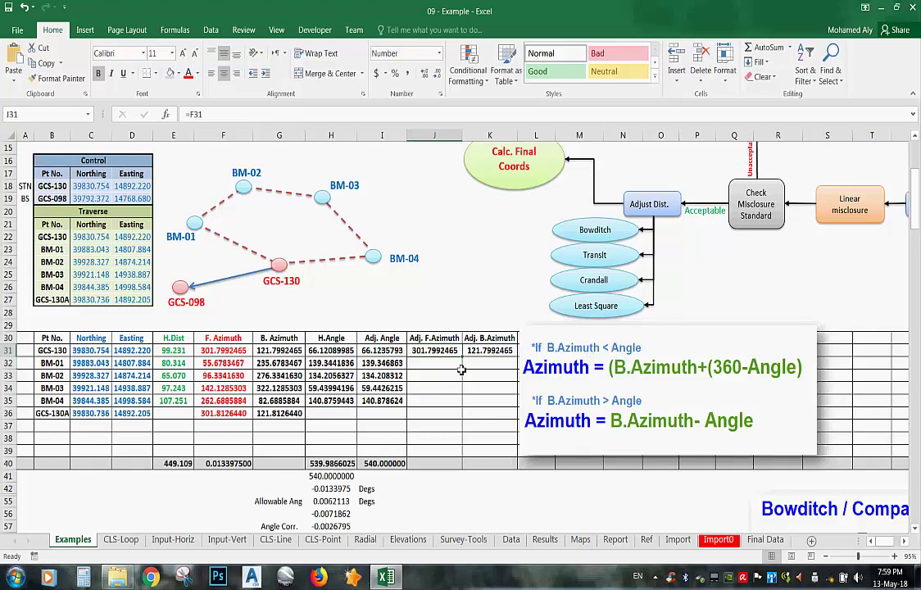
left_click(495, 352)
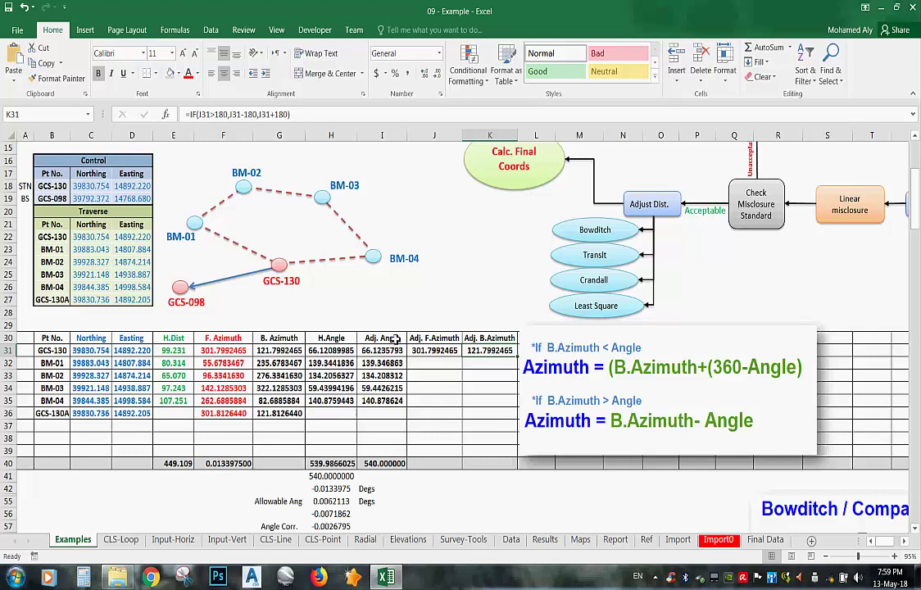
Colour the text of the Adj. Angle column I30:I40 and the Adj. B.Azimuth column K30:K40 standard blue
left_click_drag(381, 338, 372, 464)
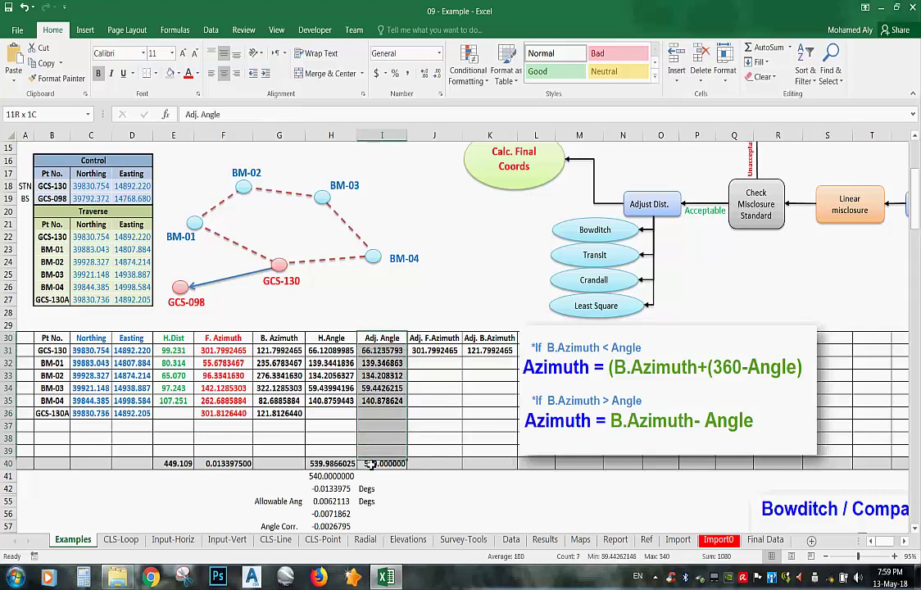
left_click(196, 74)
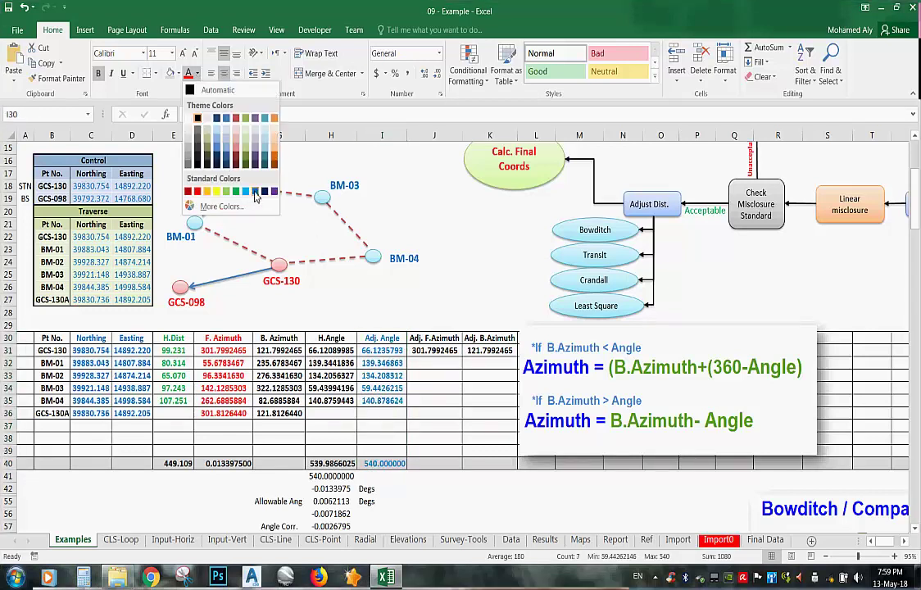
left_click(255, 195)
left_click(490, 341)
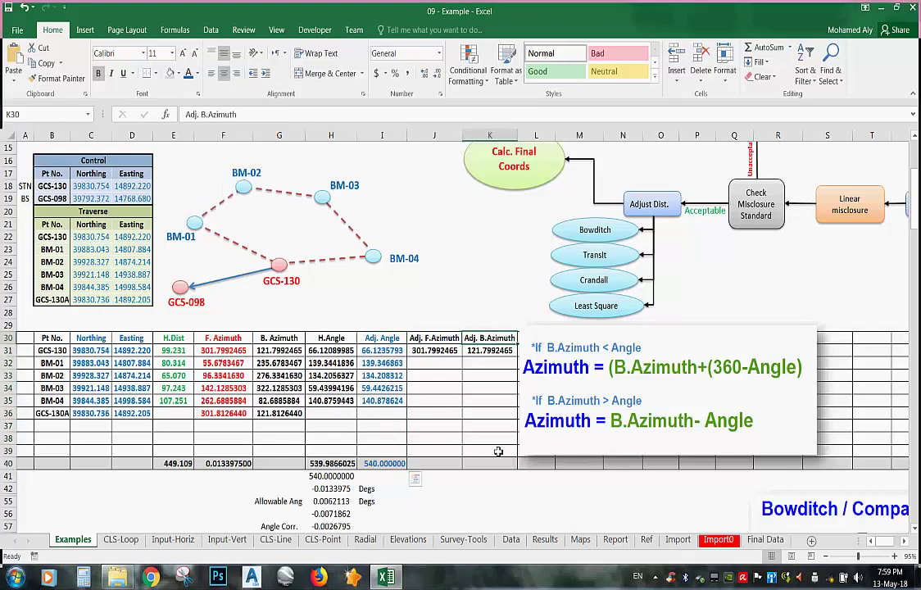
left_click(496, 466, "shift")
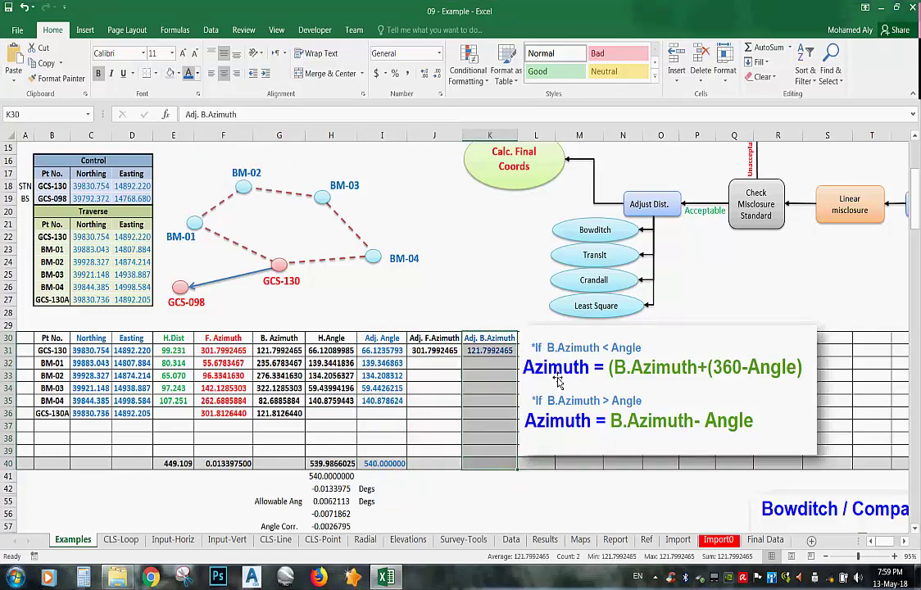
left_click(508, 374)
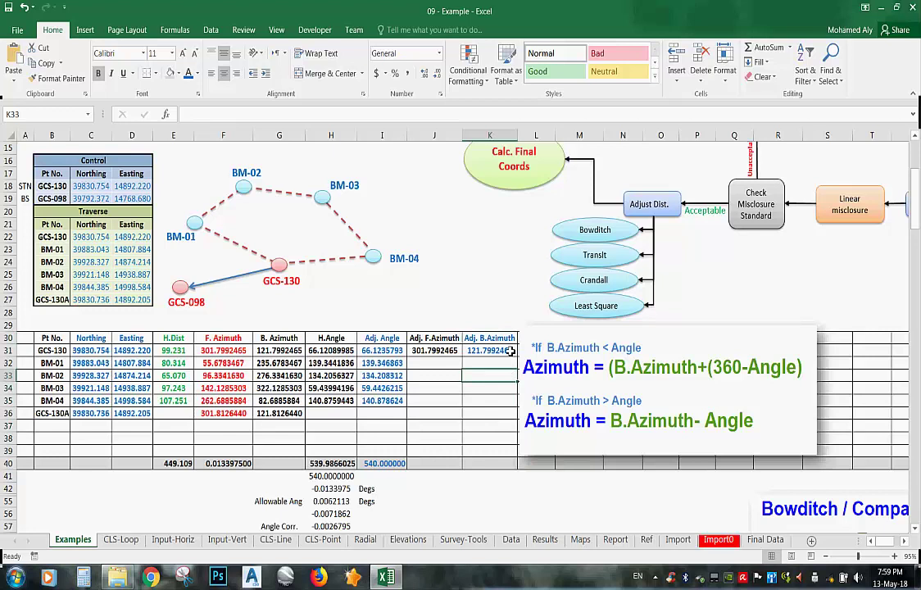
Begin an IF formula in J32 that tests whether the previous adjusted back azimuth is less than the adjusted angle, K31<I31
left_click(508, 351)
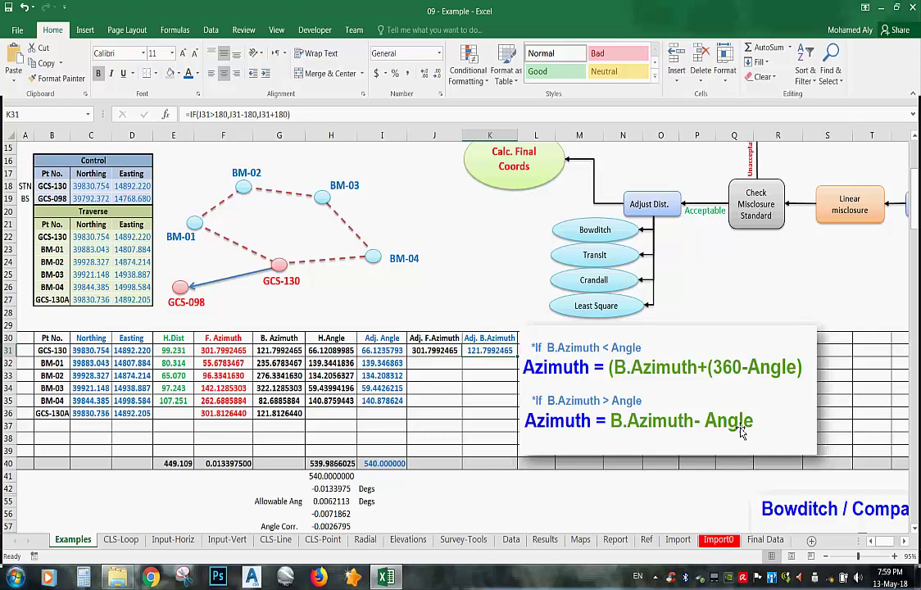
left_click(452, 363)
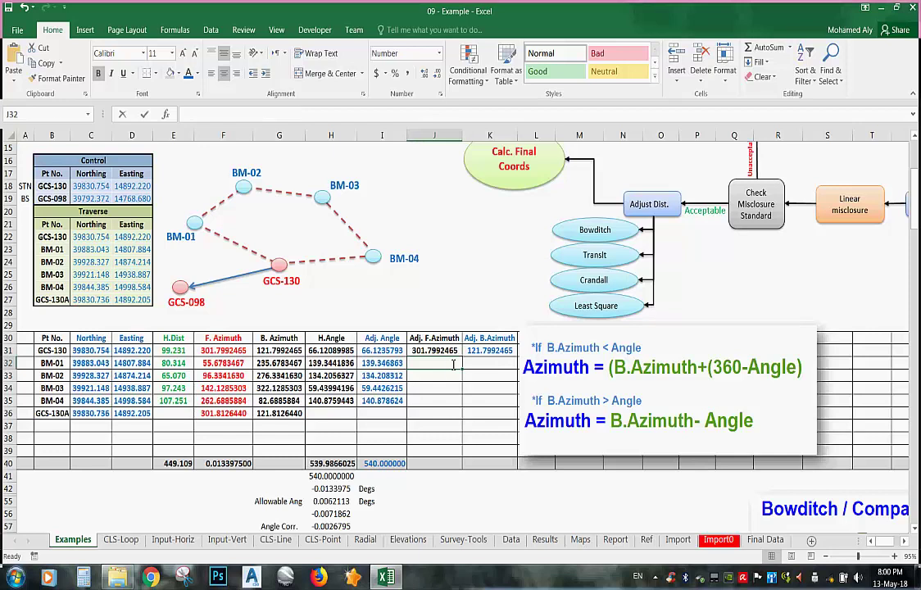
type("=")
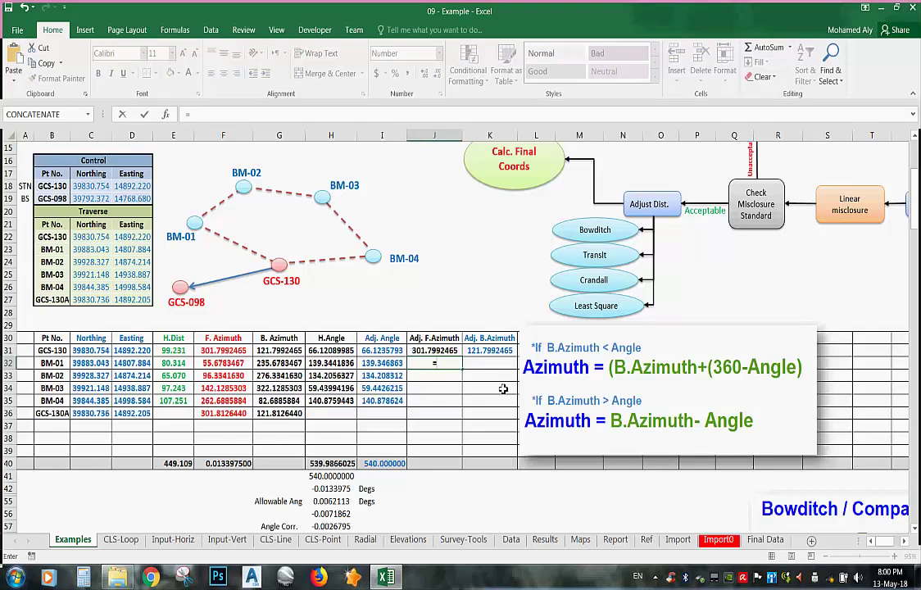
type("if")
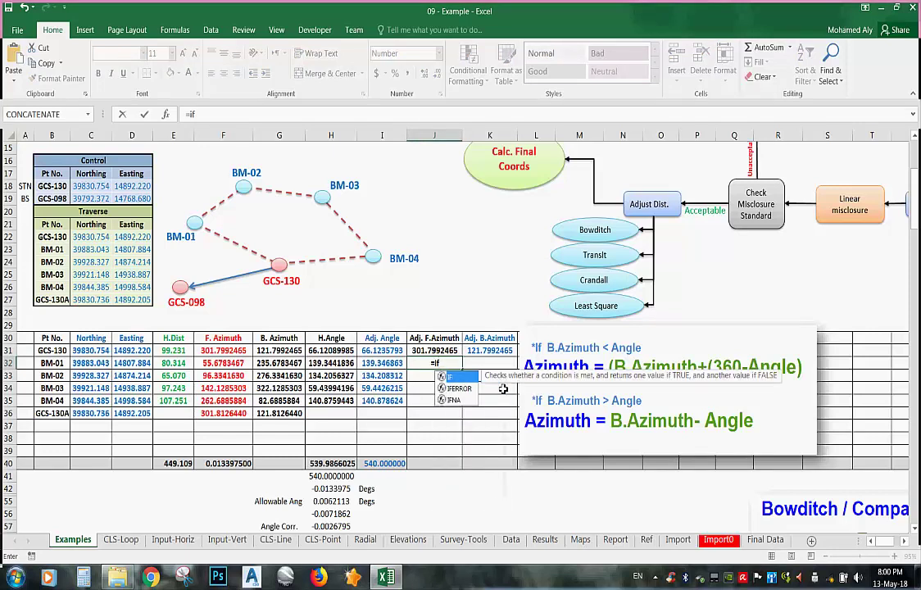
type("(")
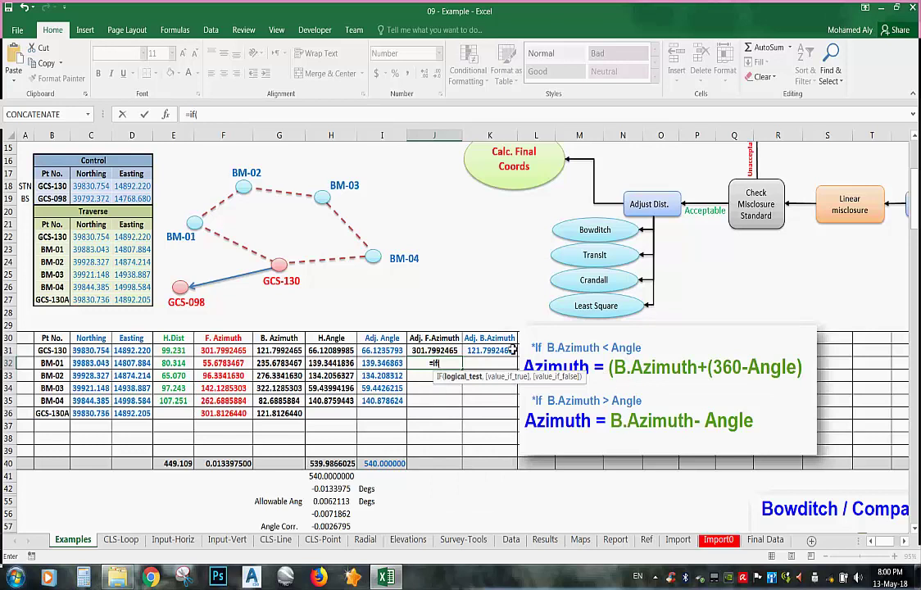
left_click(506, 351)
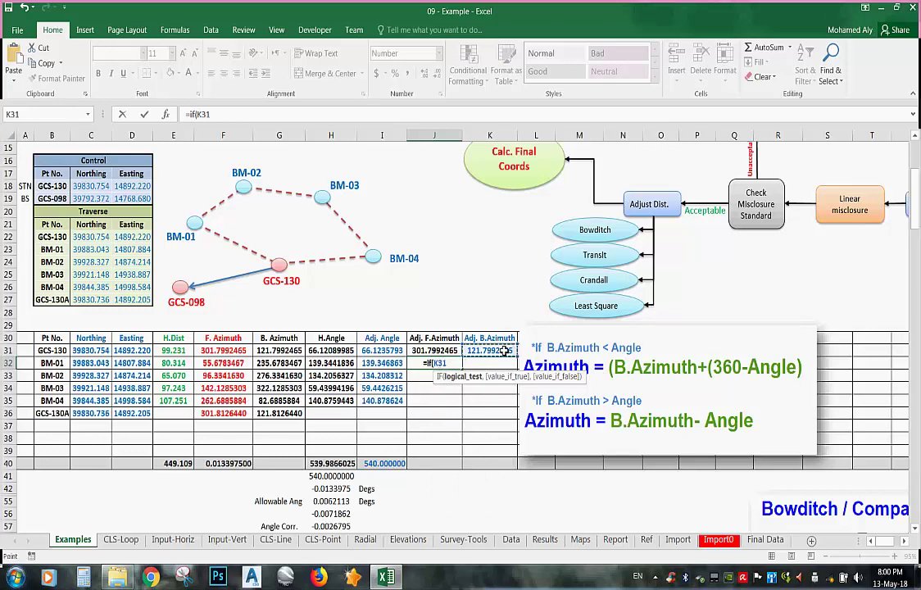
type("<")
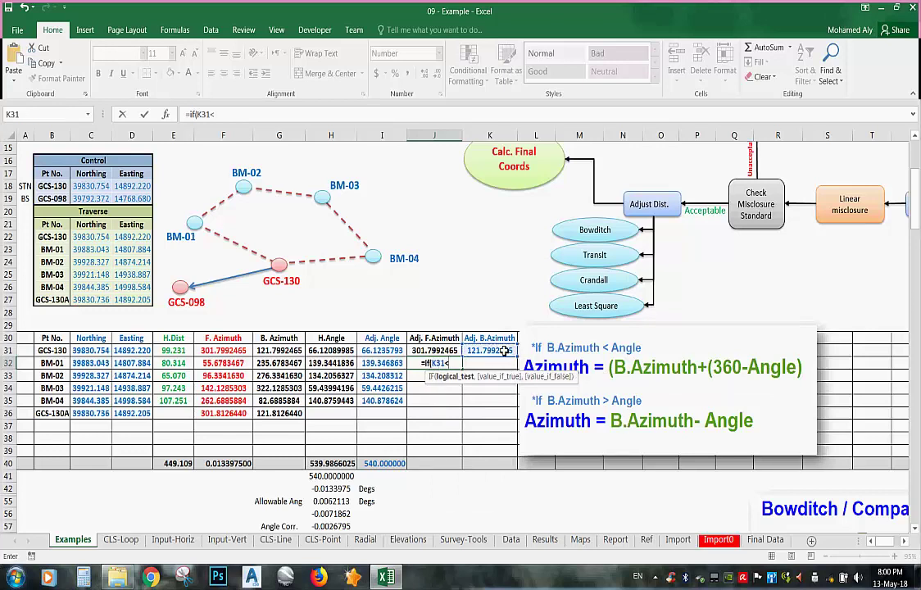
left_click(395, 351)
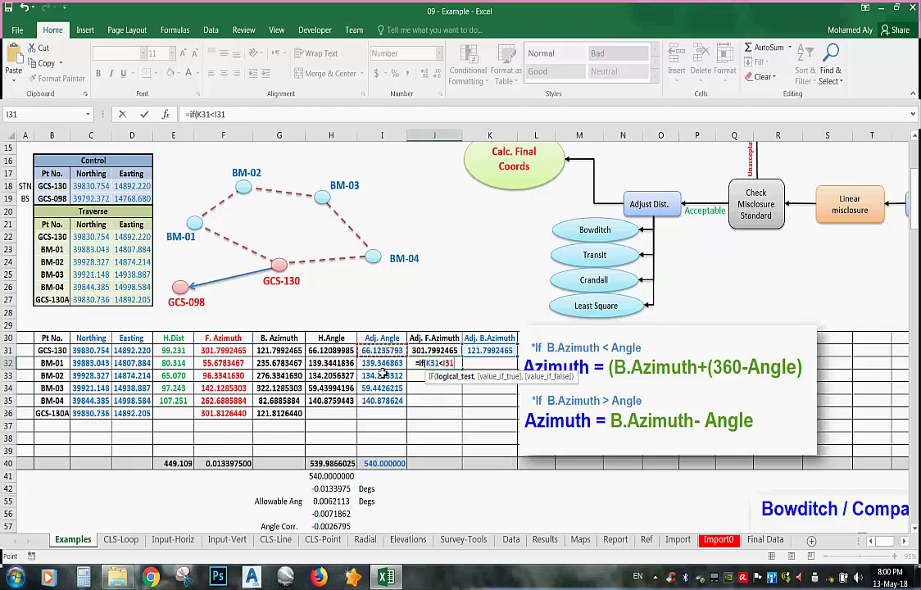
type(",")
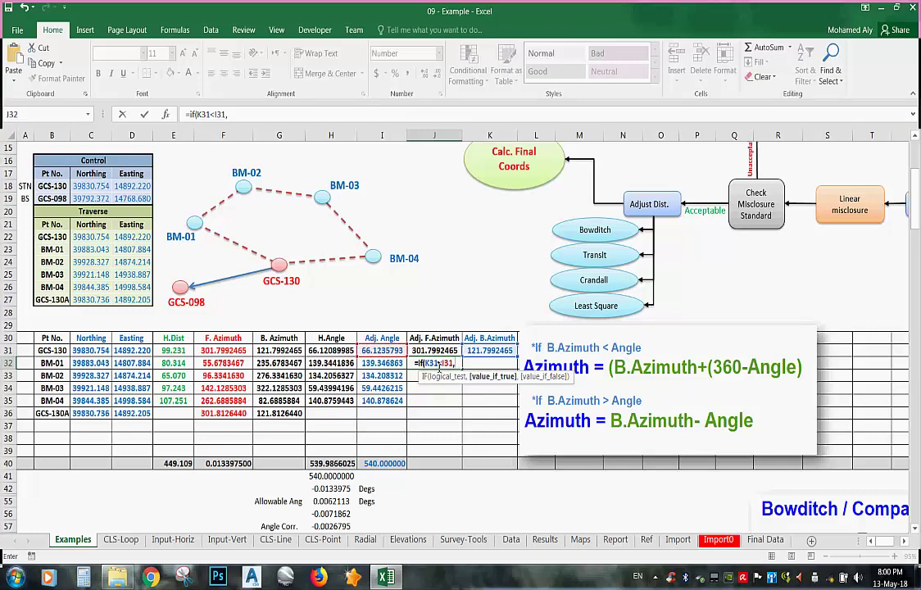
Complete the J32 formula with K31+(360-I31) as the true result and K31-I31 as the false result
left_click(500, 351)
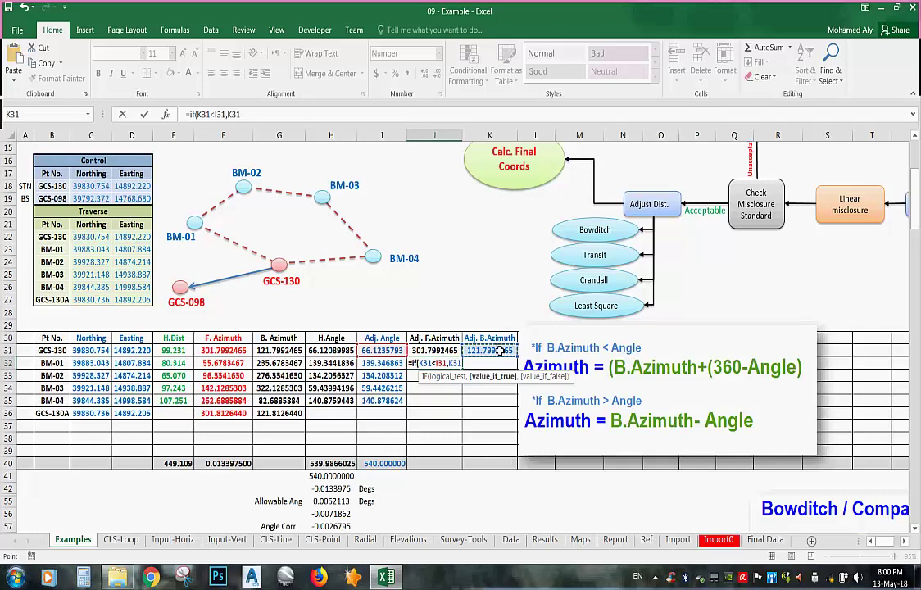
type("+")
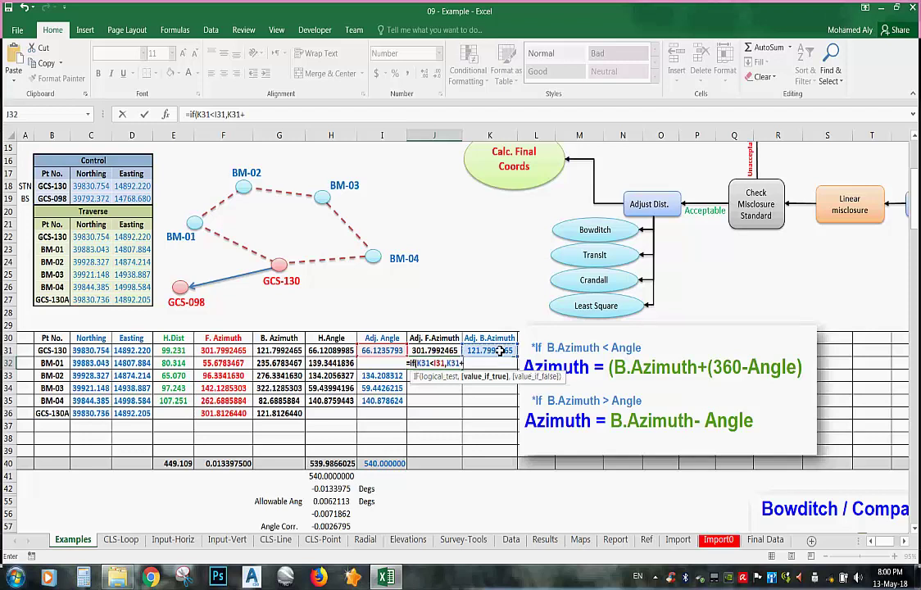
type("(360-")
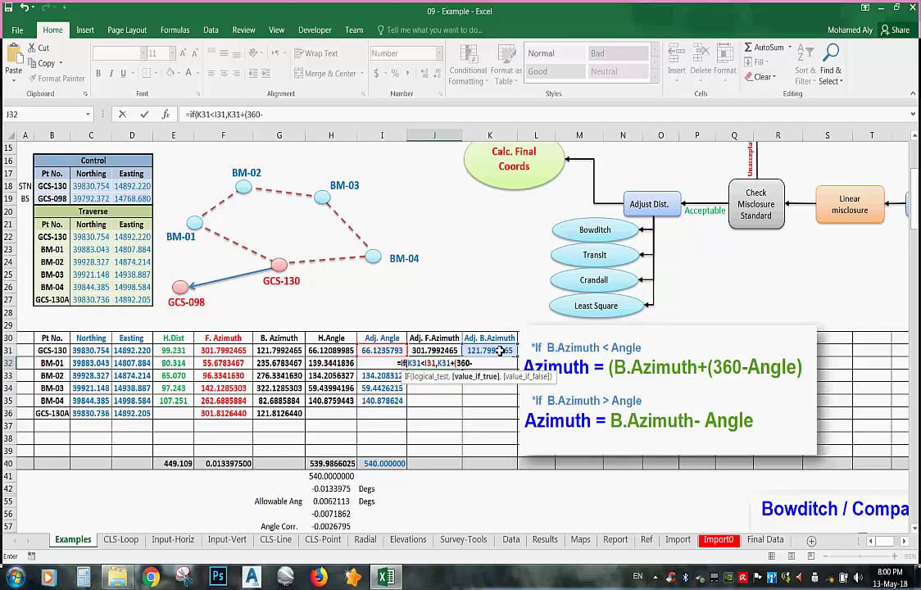
left_click(381, 350)
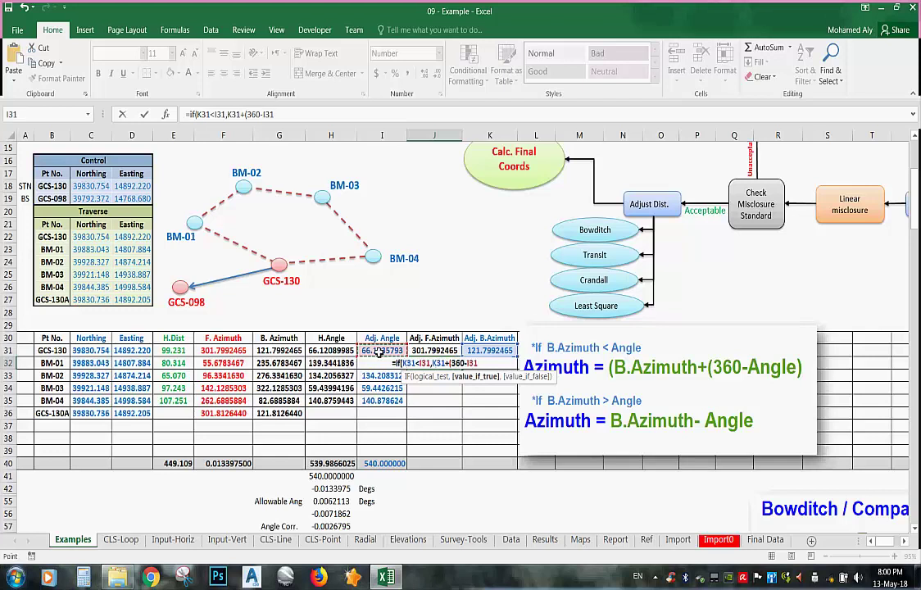
type(")")
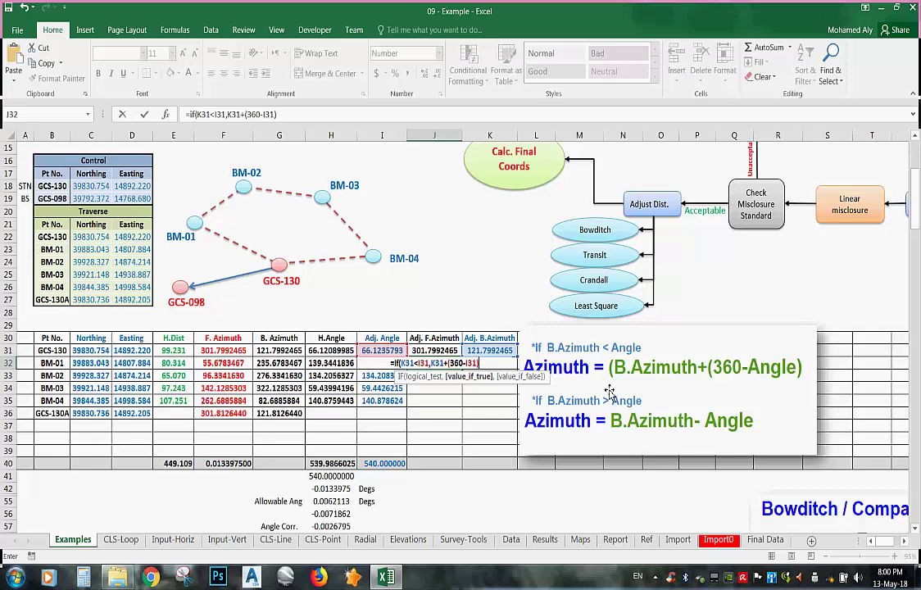
type(",")
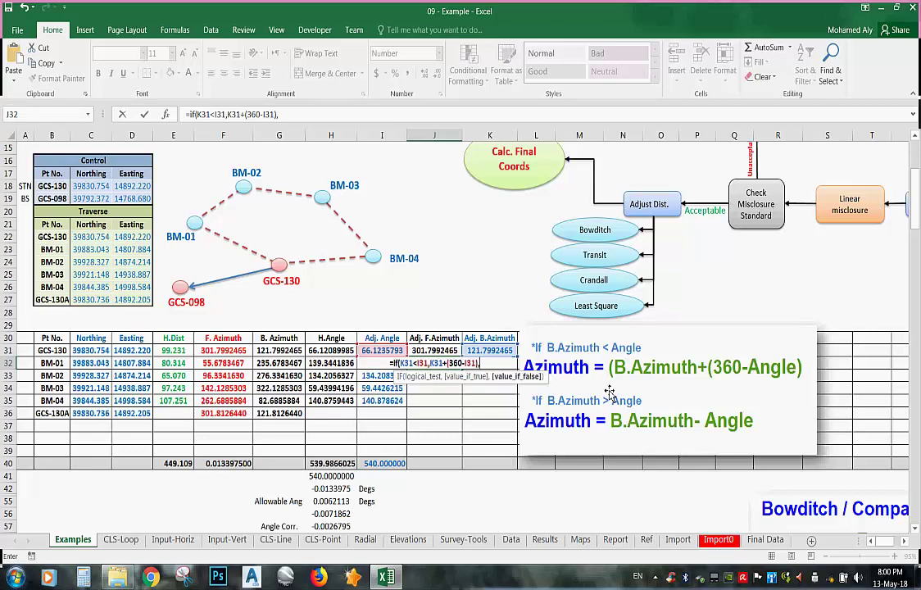
left_click(486, 350)
type("-")
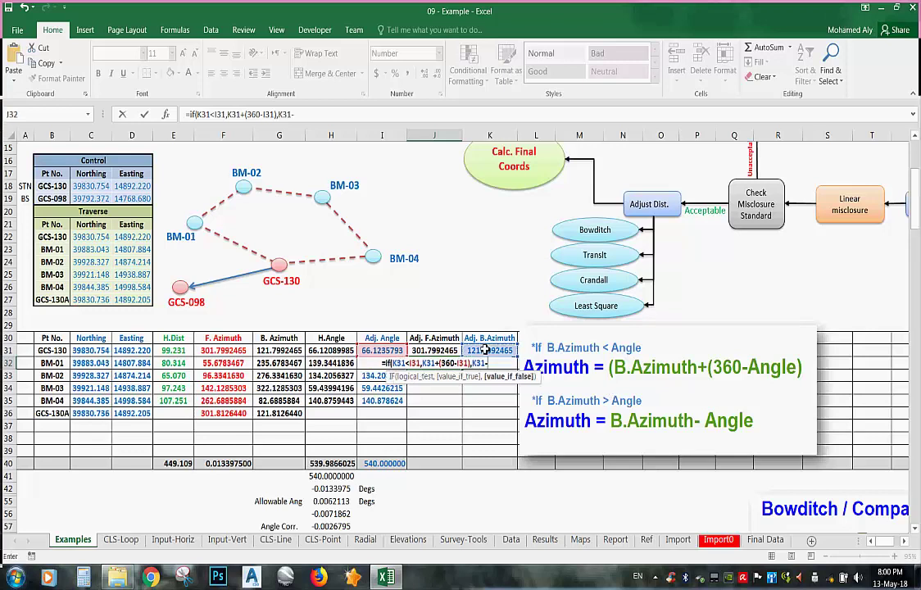
left_click(390, 351)
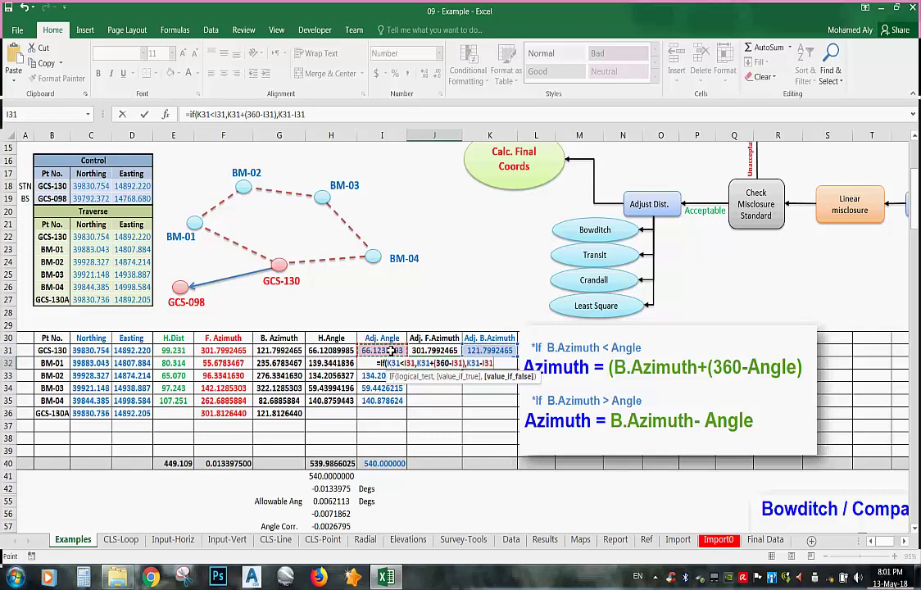
type(")")
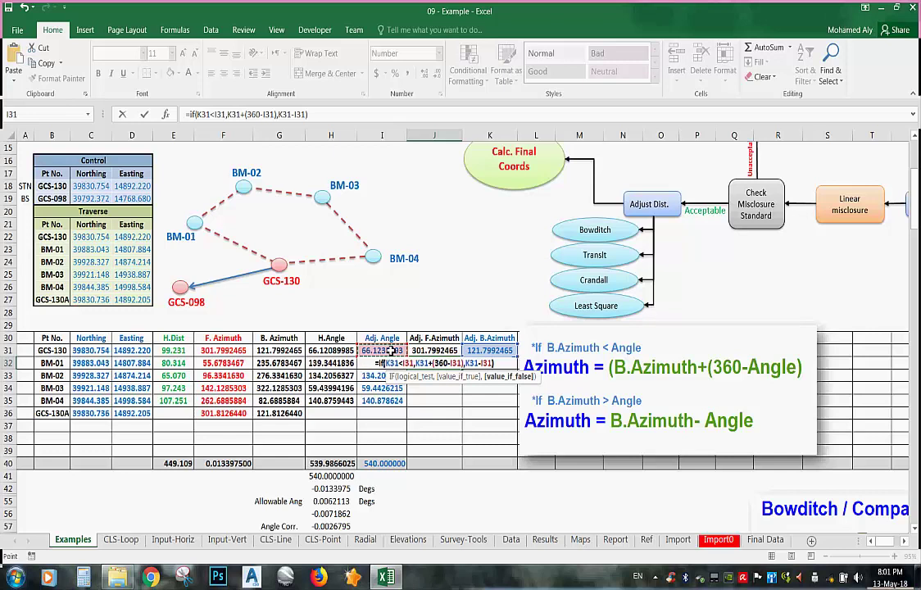
key("Return")
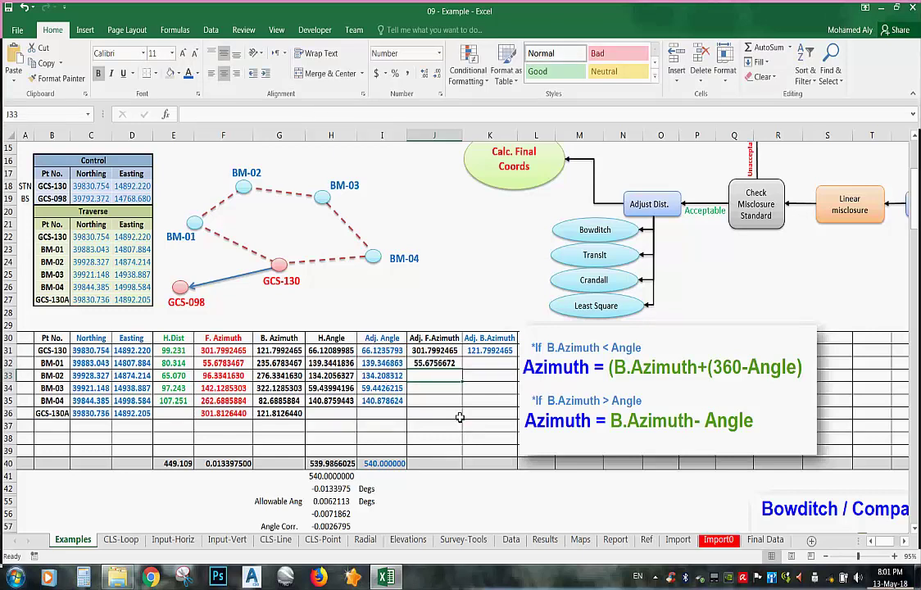
left_click(451, 362)
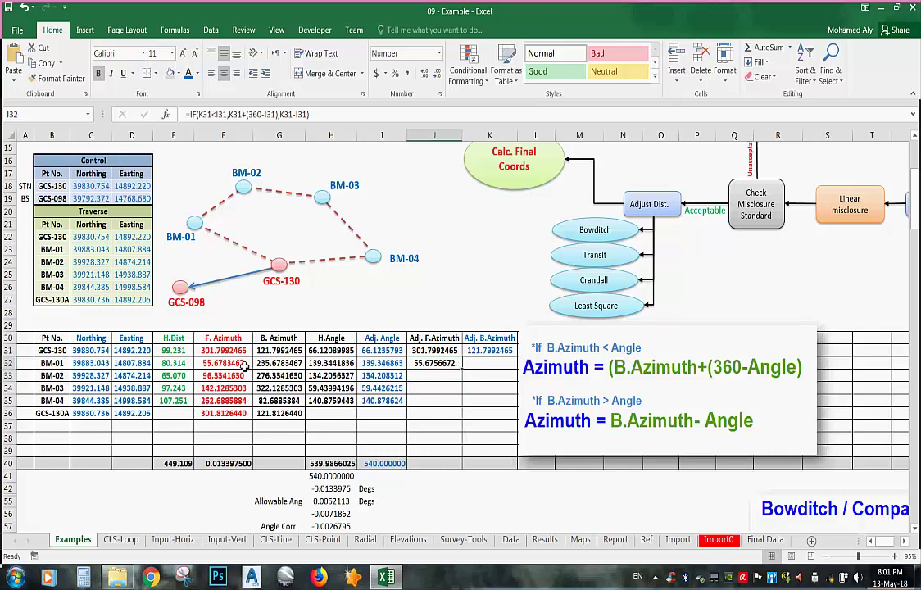
Move the azimuth rule note clear of column K's edge and copy the adjusted back azimuth formula from K31 into K32
left_click(489, 349)
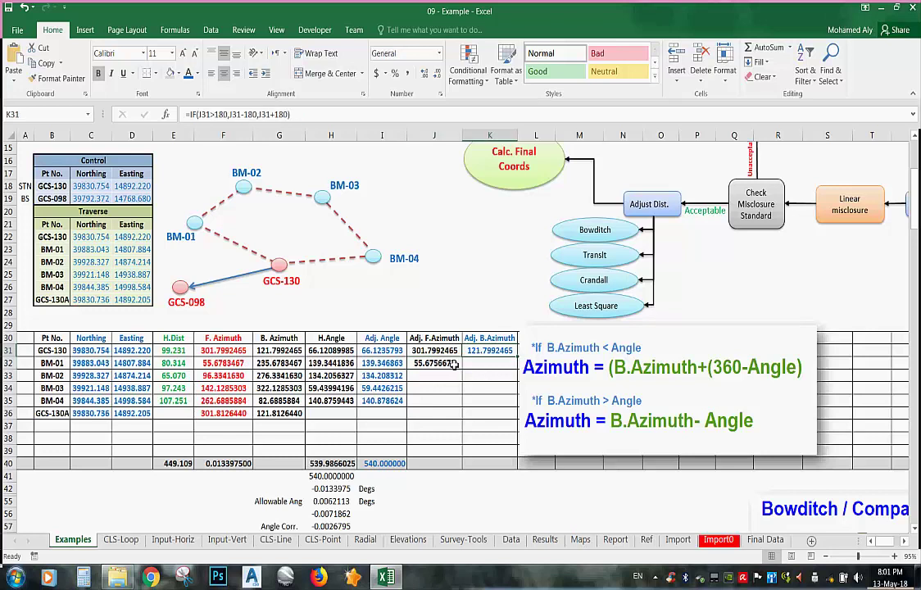
left_click_drag(519, 360, 537, 358)
left_click(472, 354)
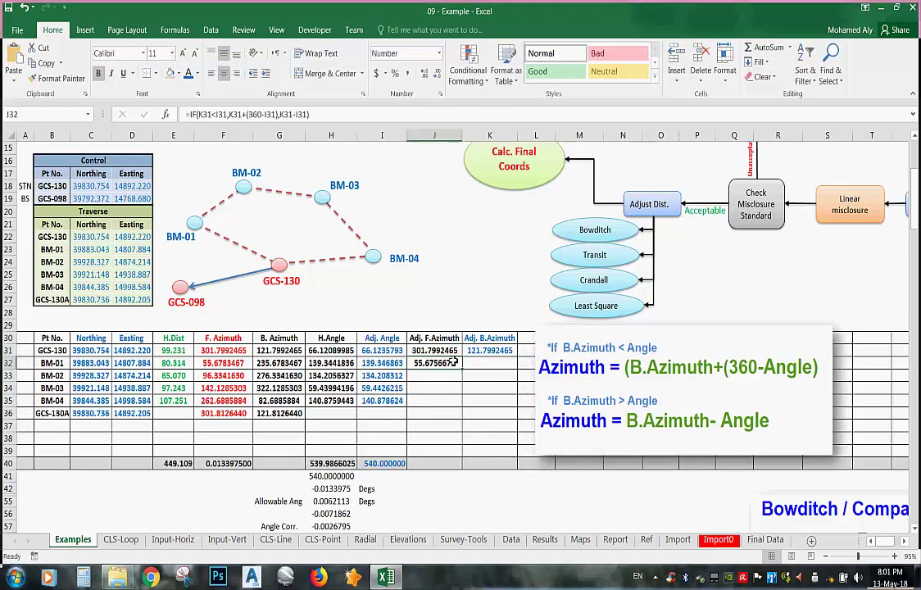
left_click_drag(518, 358, 517, 370)
Extend the adjusted azimuths to BM-02 by filling the J32 formula into J33 and the K32 formula into K33
left_click(451, 363)
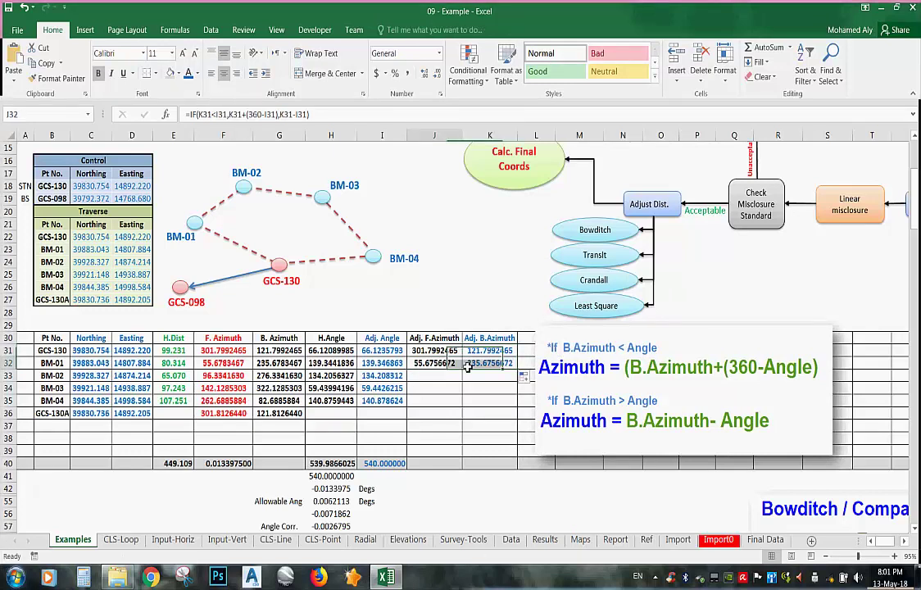
left_click_drag(463, 370, 462, 382)
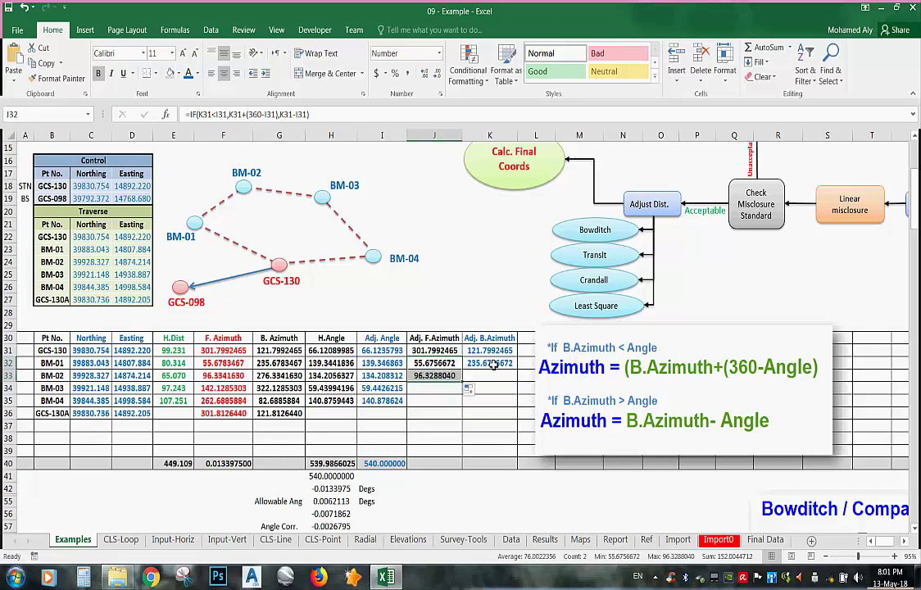
left_click(490, 363)
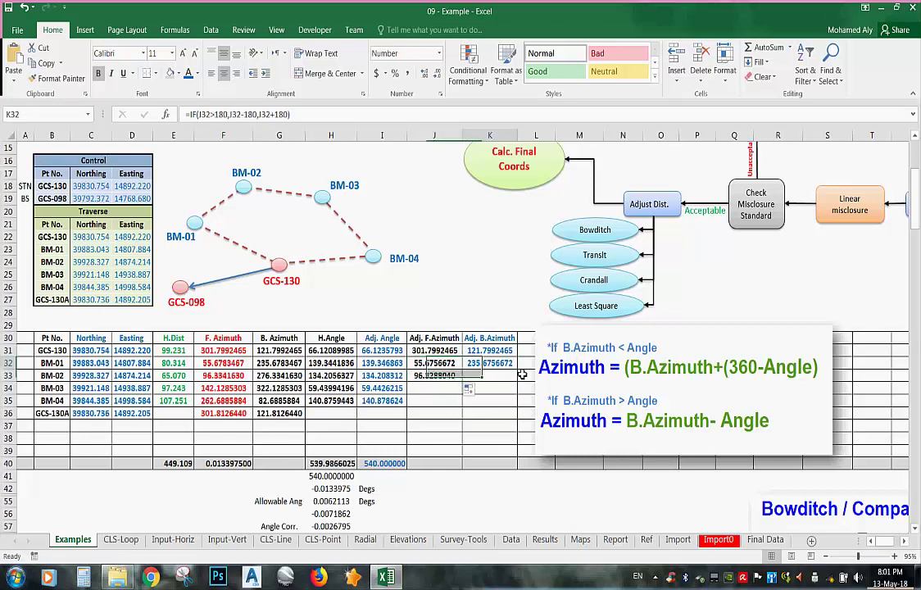
left_click_drag(519, 370, 519, 382)
left_click(490, 375)
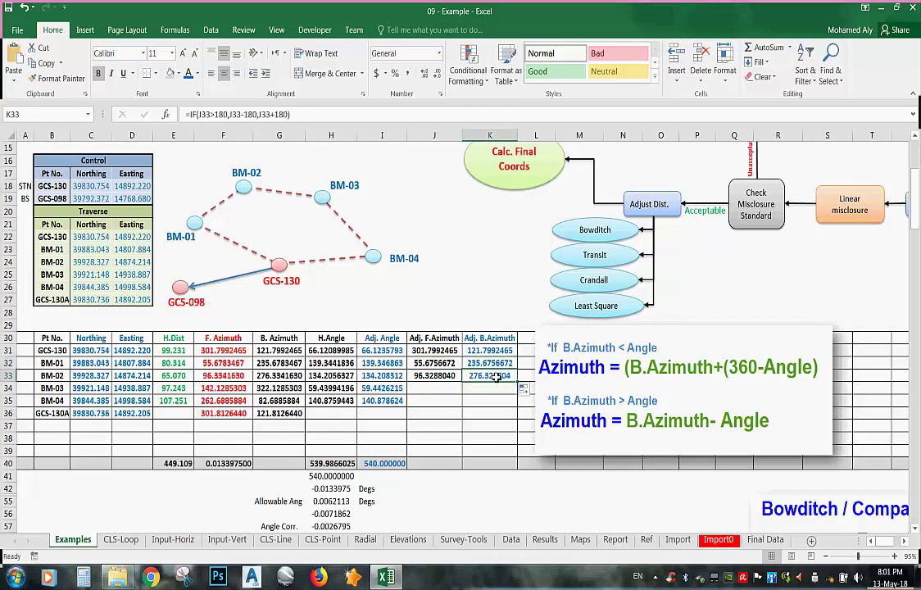
Fill the adjusted forward and back azimuth formulas from row 33 down to the BM-03 row, J34 and K34
key("Up")
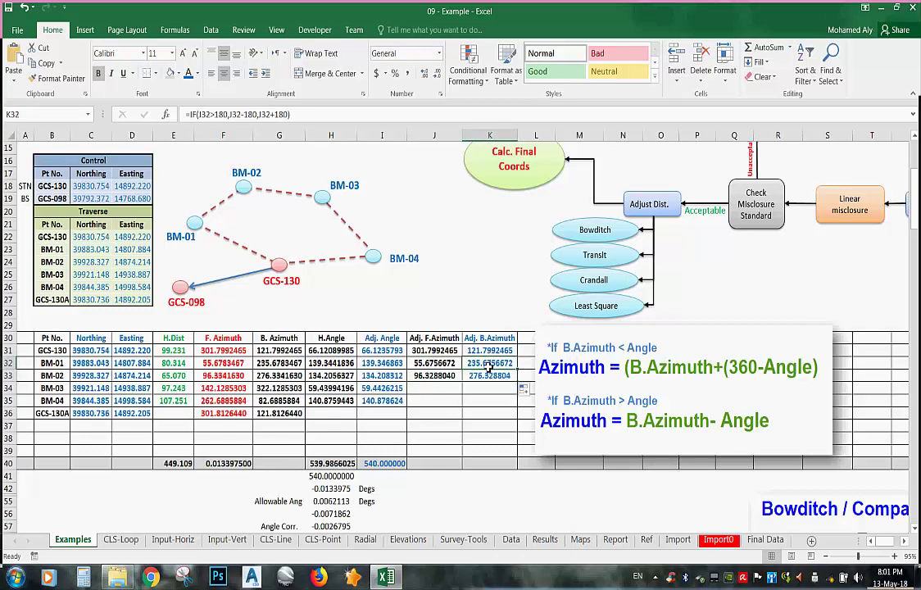
key("Down")
left_click(441, 378)
mouse_move(462, 382)
left_mouse_down()
mouse_move(455, 421)
mouse_move(459, 391)
left_mouse_up()
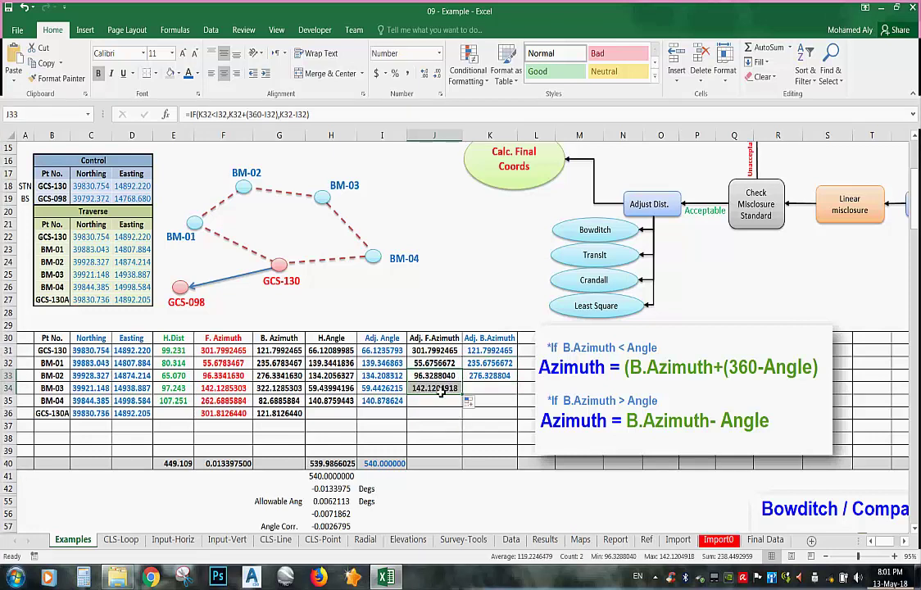
left_click(504, 377)
left_click_drag(518, 383, 517, 392)
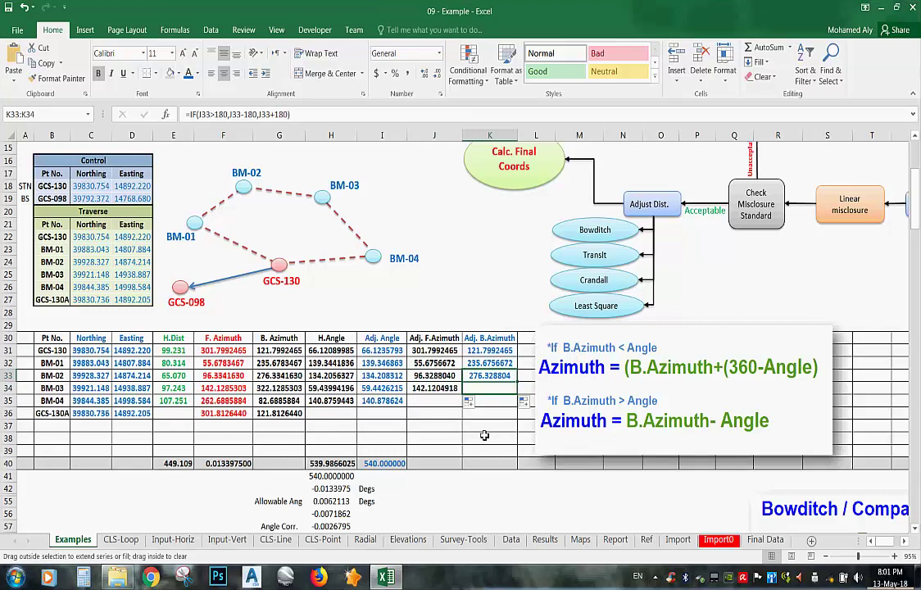
Extend the adjusted forward and back azimuth formulas to the BM-04 row, J35 and K35
left_click(434, 388)
left_click_drag(461, 395, 461, 401)
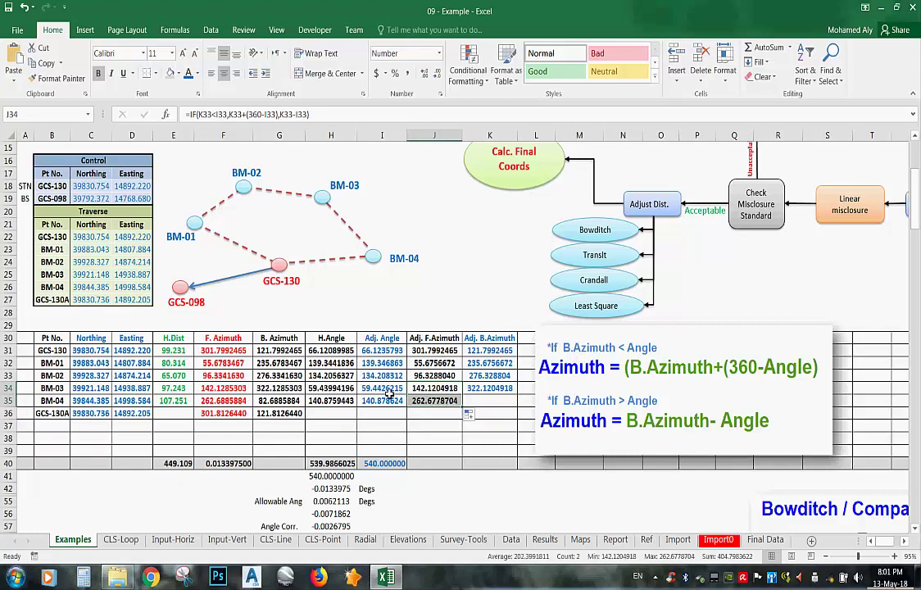
left_click(502, 390)
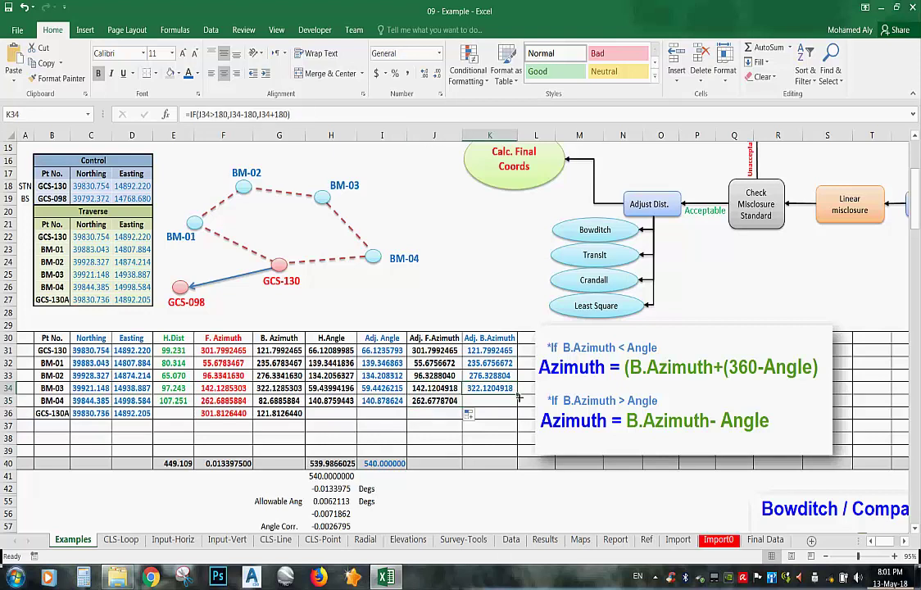
left_click_drag(518, 397, 517, 408)
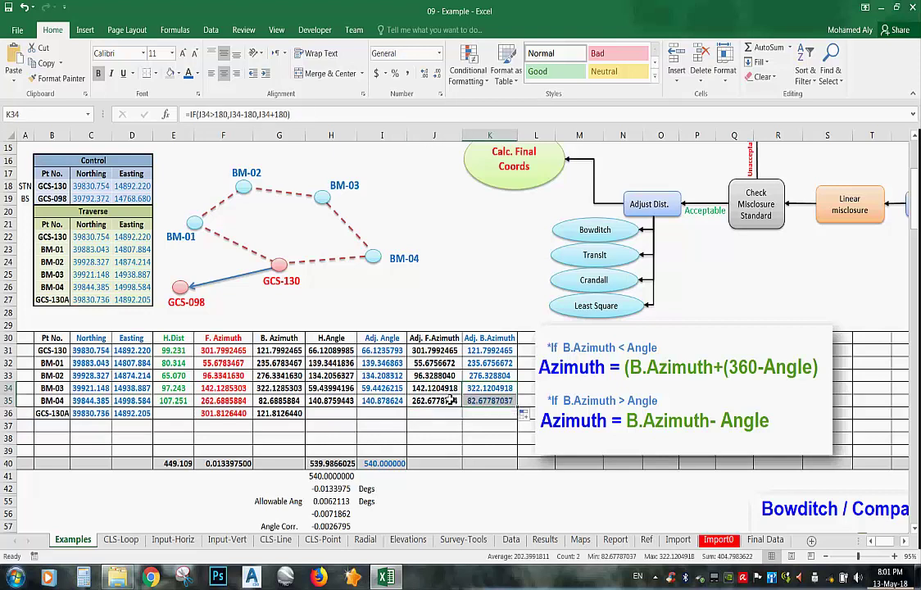
Extend the adjusted forward and back azimuth formulas to the closing GCS-130A row, J36 and K36
left_click(460, 404)
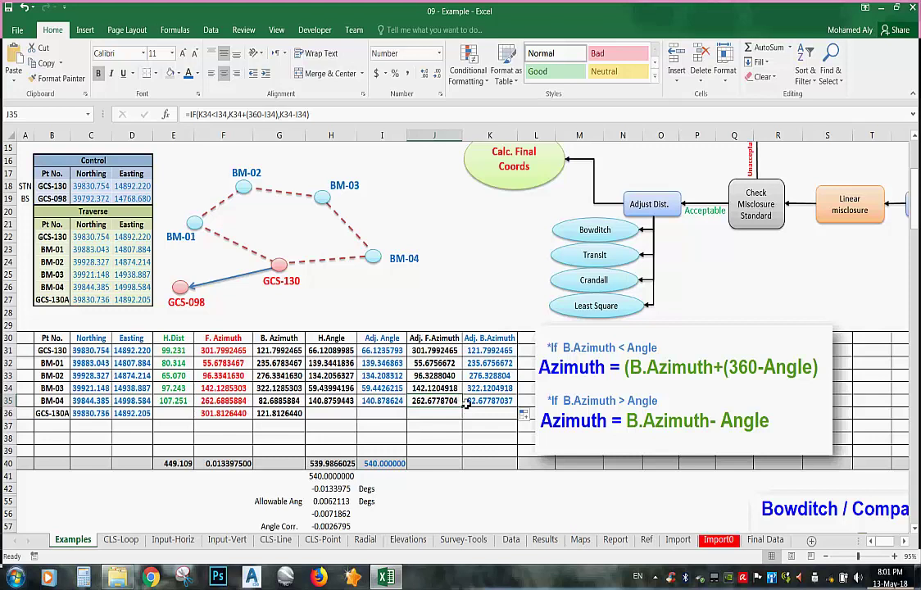
left_click_drag(462, 408, 463, 415)
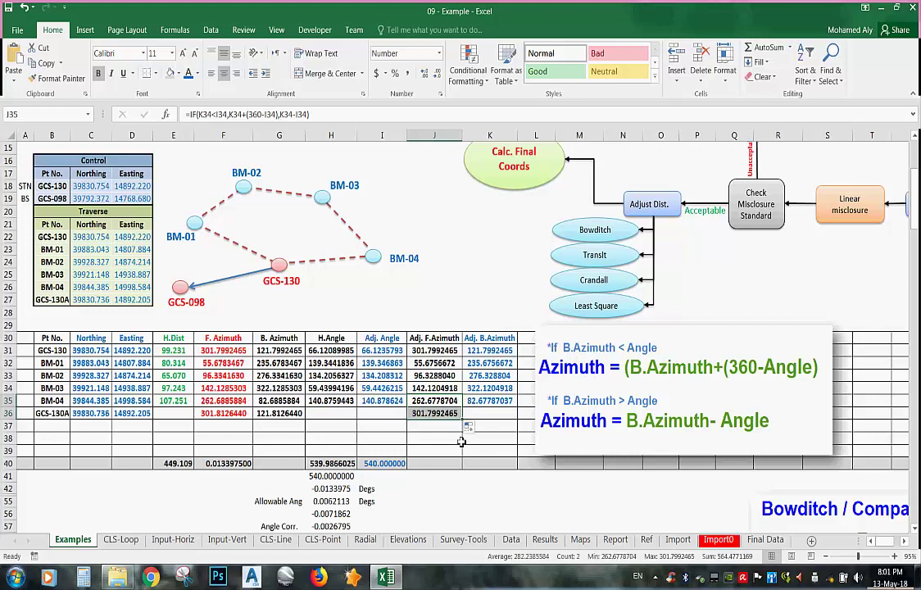
key("Return")
left_click(485, 401)
left_click_drag(516, 411, 516, 417)
Enter the azimuth closure check =J36-J31 in J40 under the adjusted forward azimuths
left_click(446, 462)
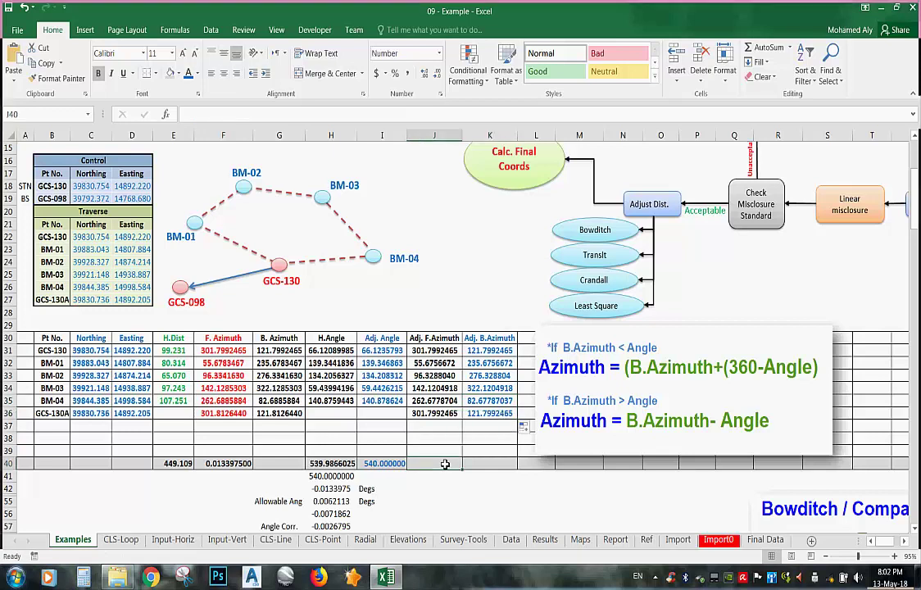
type("=")
left_click(453, 412)
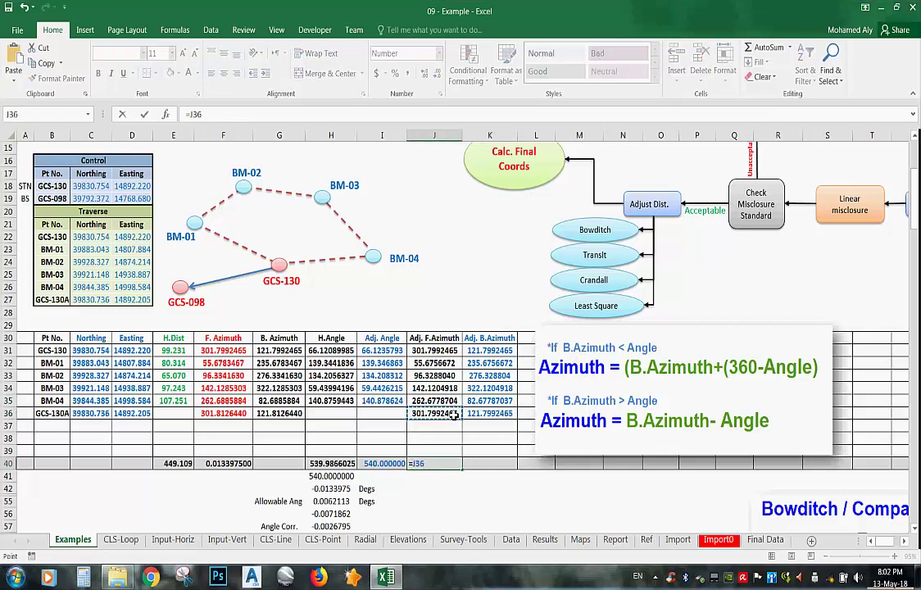
type("-")
left_click(444, 350)
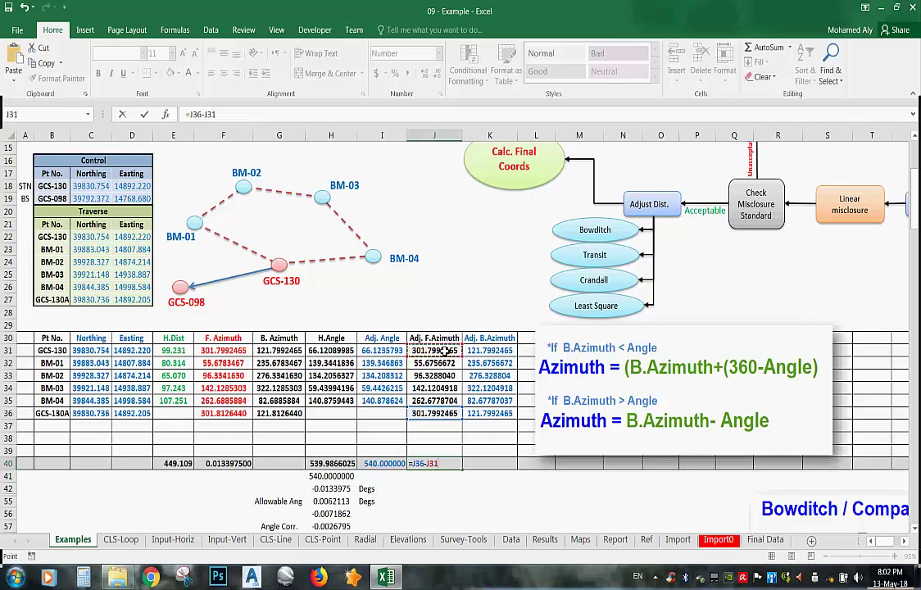
key("Return")
key("Up")
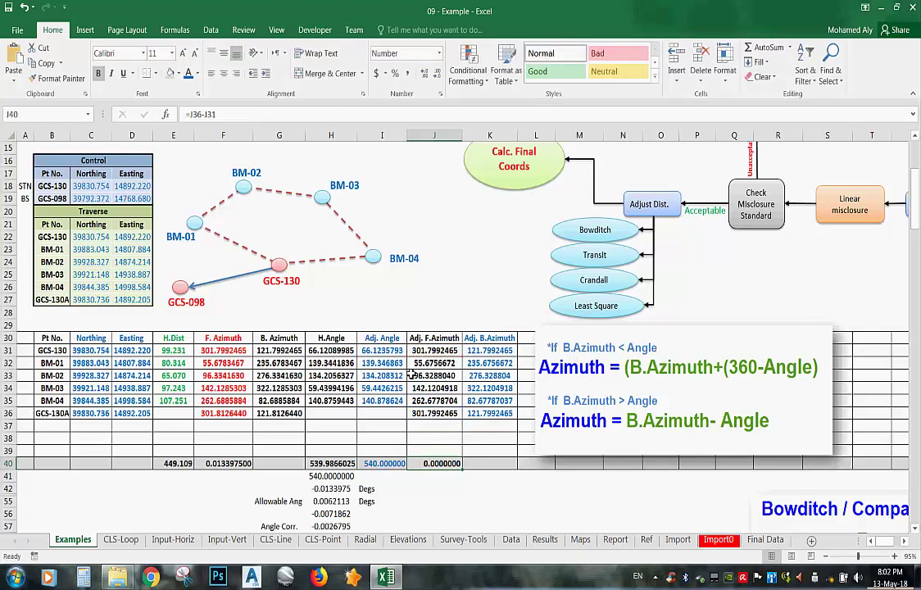
Delete the azimuth formula picture with the B.Azimuth and Angle conditions beside the table
scroll(380, 337, "up", 1)
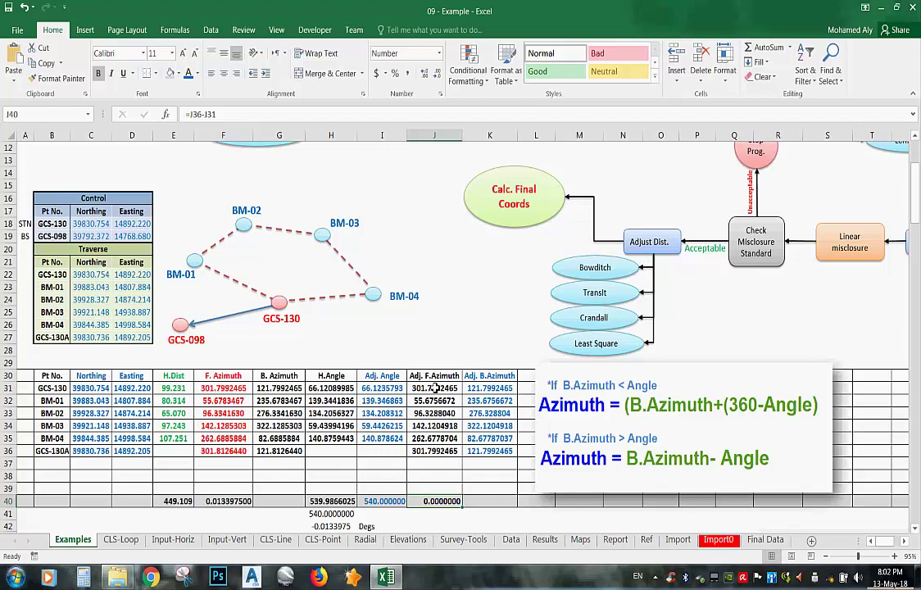
left_click(436, 388)
left_click_drag(446, 426, 462, 495)
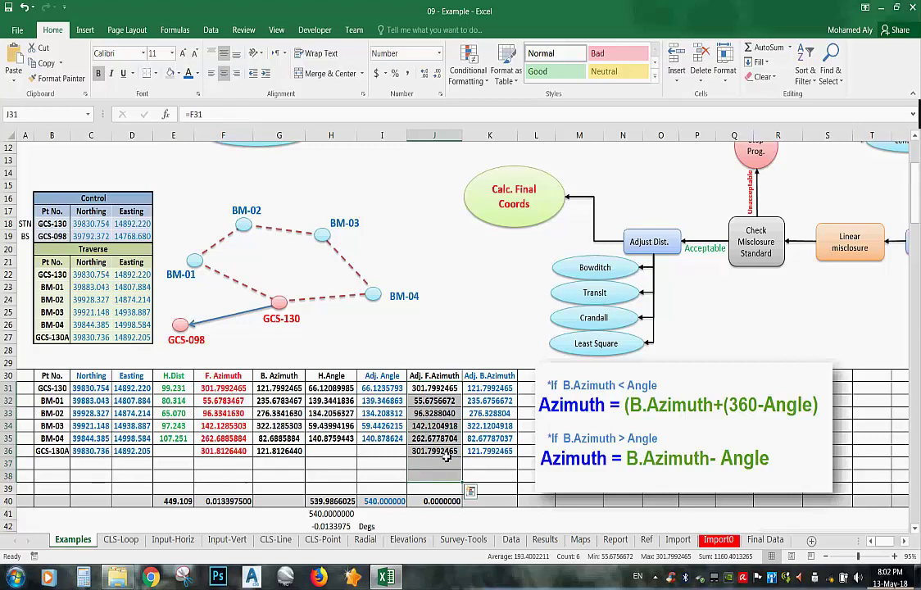
left_click(604, 409)
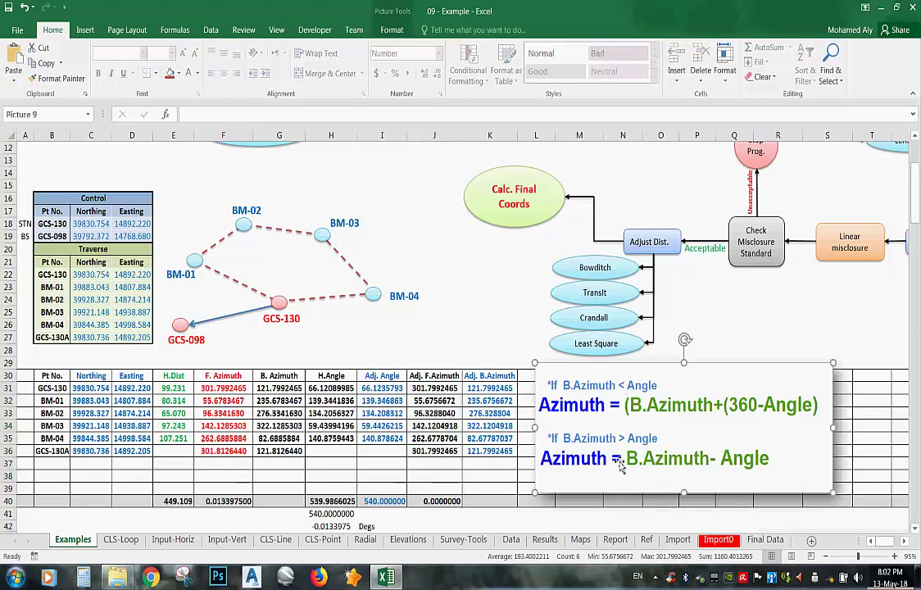
scroll(528, 468, "down", 1)
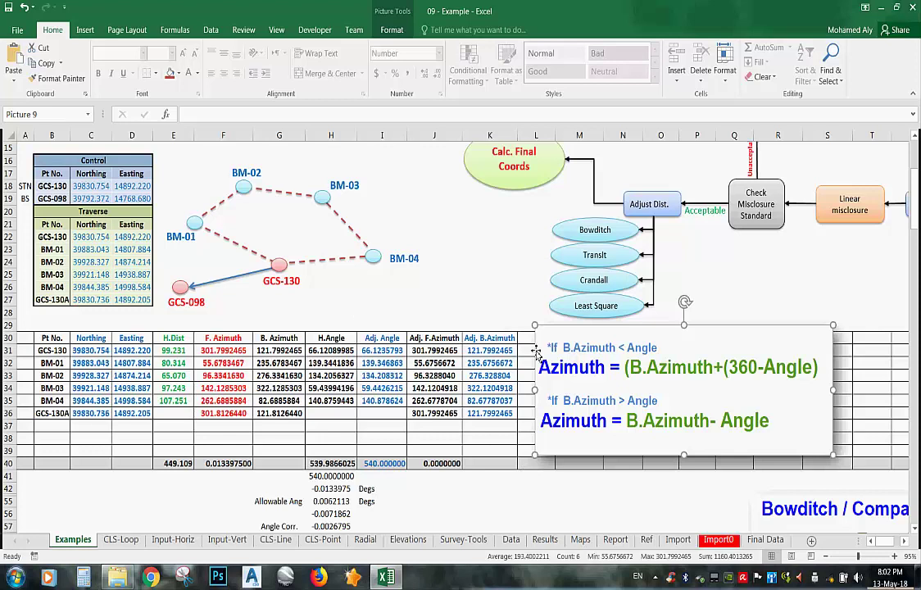
scroll(535, 350, "down", 1)
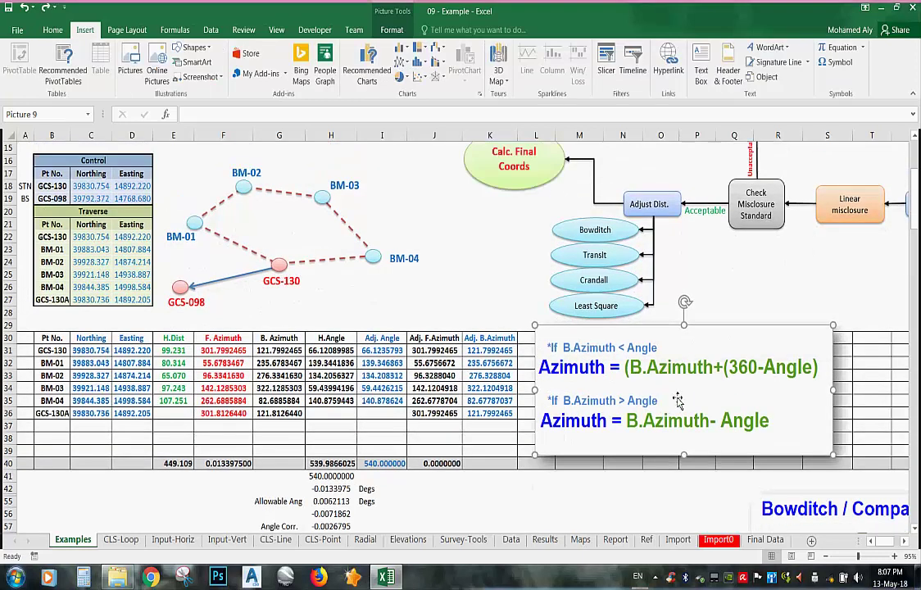
key("Delete")
Examine the flowchart from Calc. Adjust Az. to Calc. Dep. & Lat. and the traverse sketch above the table
scroll(687, 323, "up", 5)
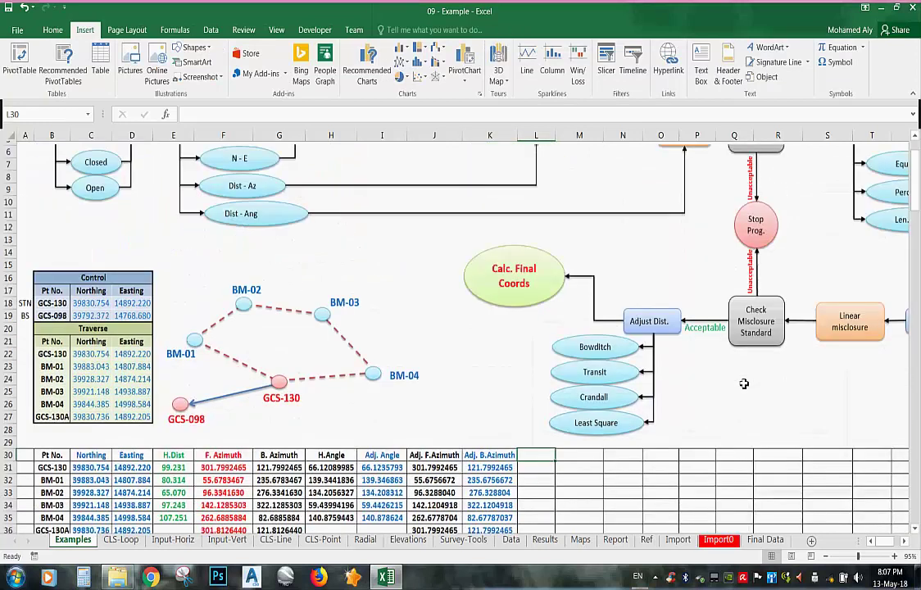
left_click(907, 543)
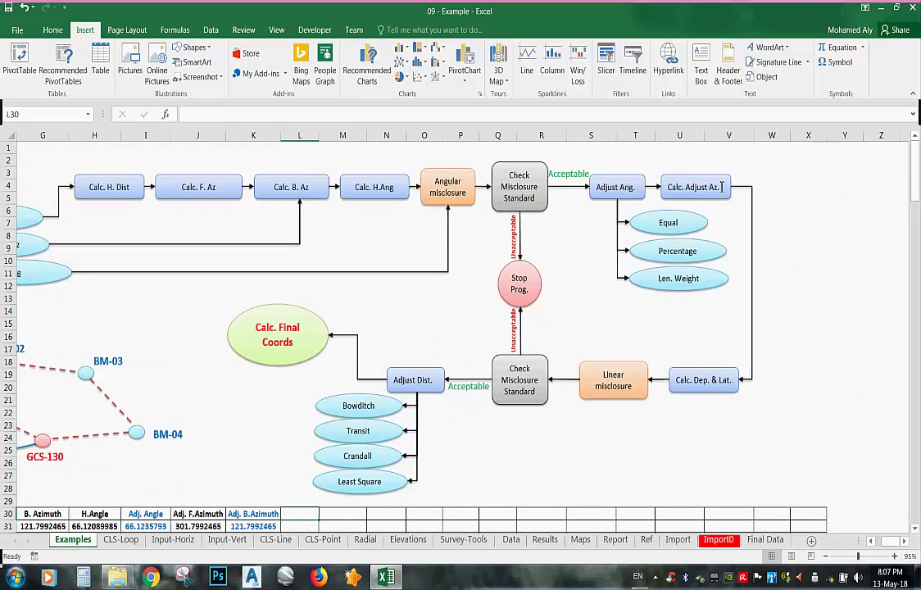
scroll(721, 281, "down", 3)
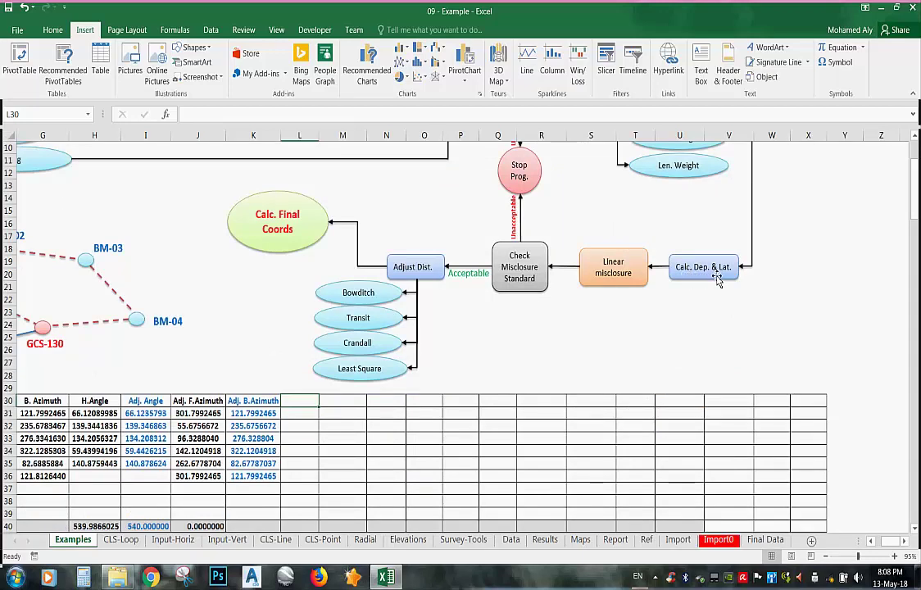
left_click(714, 277)
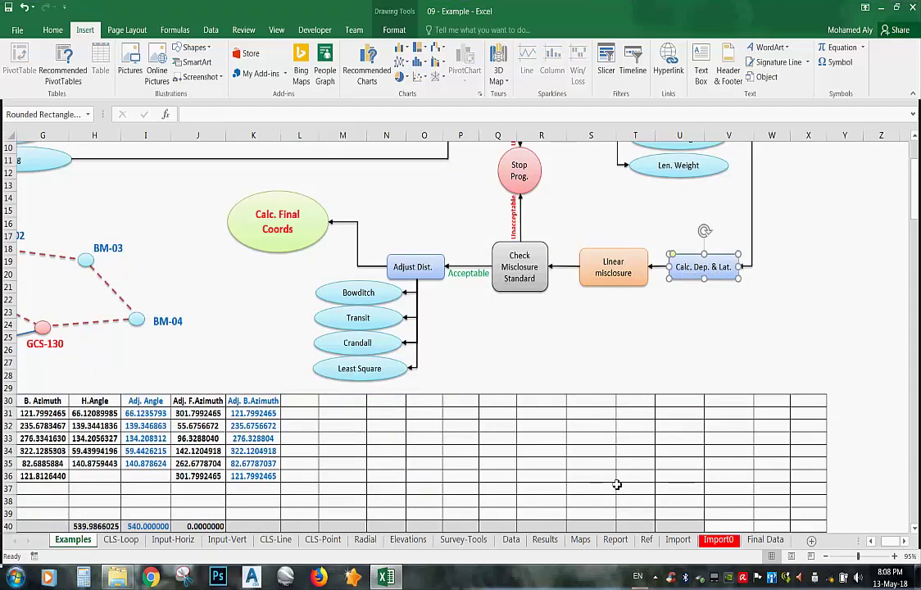
scroll(787, 483, "left", 1)
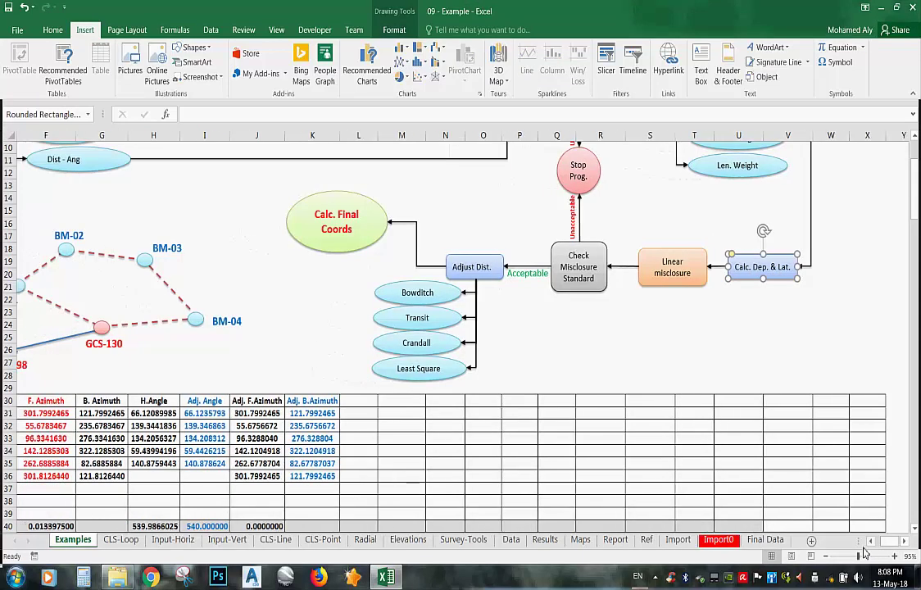
scroll(770, 480, "left", 3)
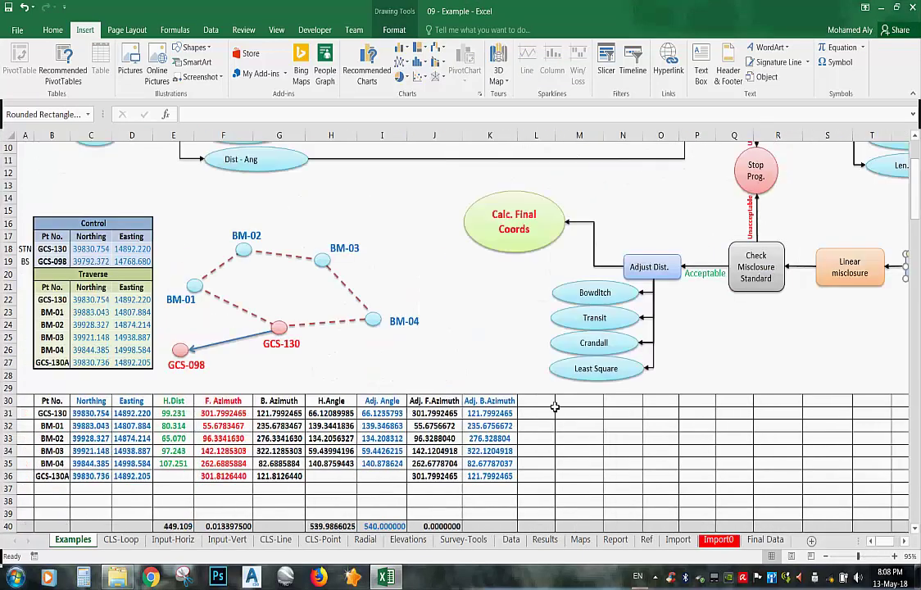
left_click(250, 318)
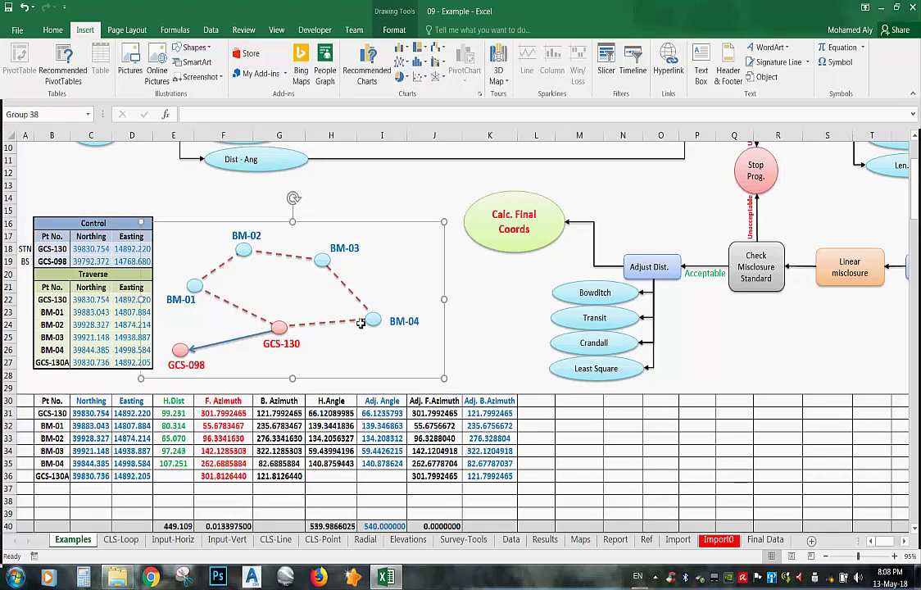
key("Escape")
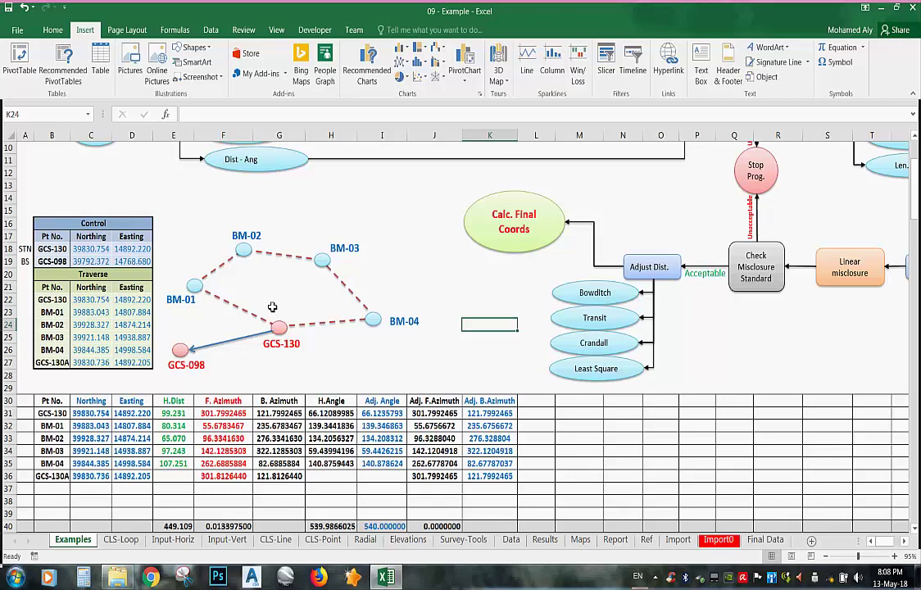
scroll(602, 420, "down", 1)
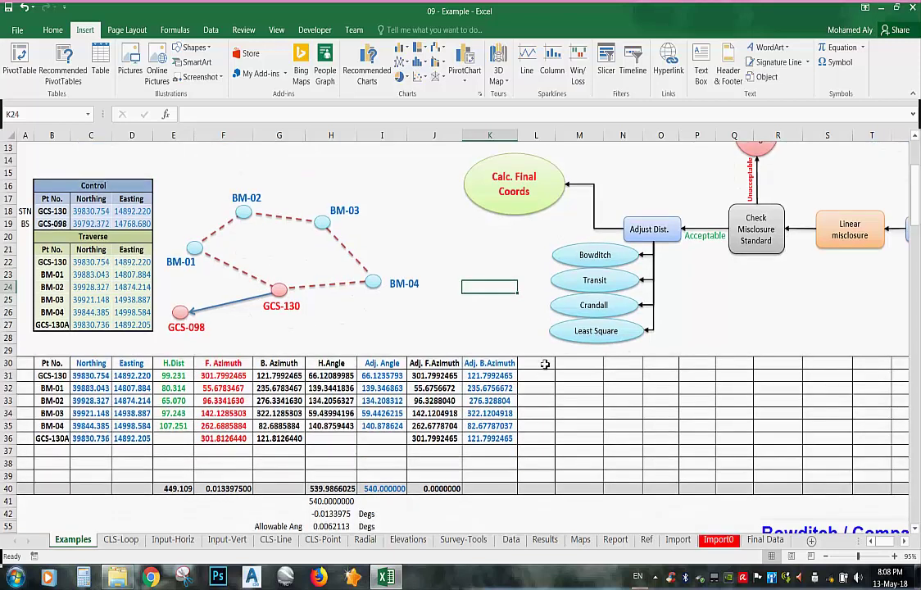
Move the ΔN (Lat) and ΔE (Dep) formula picture up beside the table, starting around column N next to rows 30 to 37
left_click(537, 363)
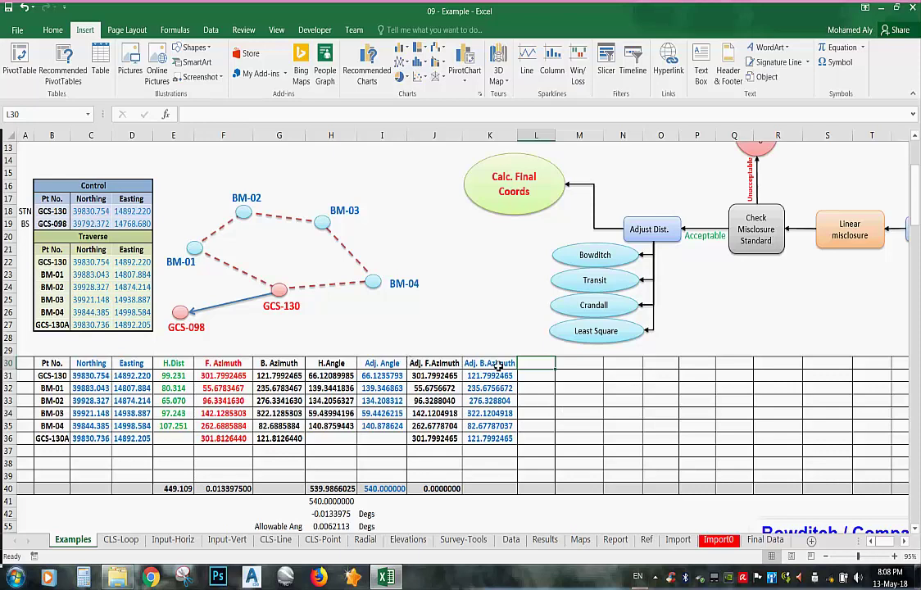
scroll(499, 426, "down", 4)
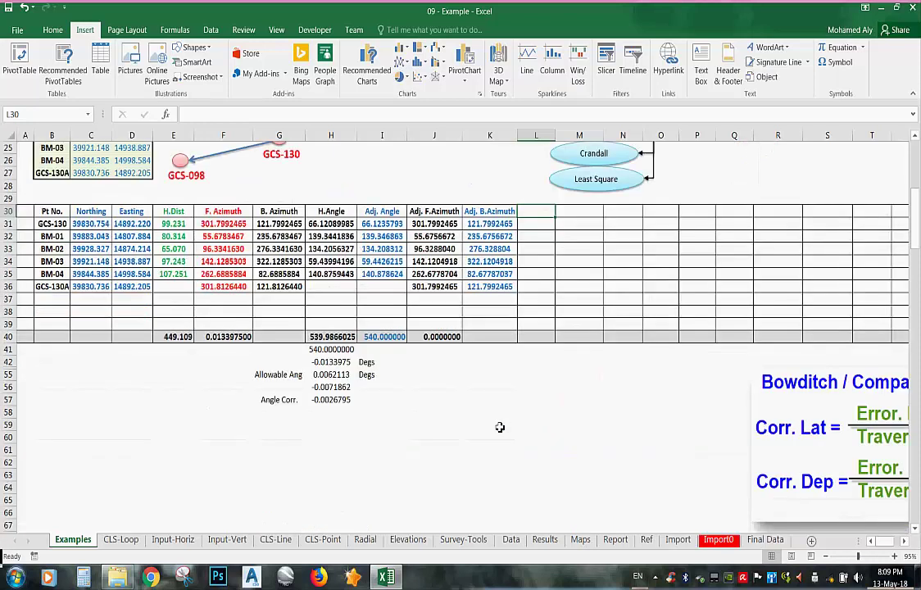
scroll(500, 427, "down", 20)
left_click_drag(547, 403, 555, 237)
scroll(541, 374, "up", 4)
left_click_drag(541, 375, 547, 236)
scroll(546, 384, "up", 4)
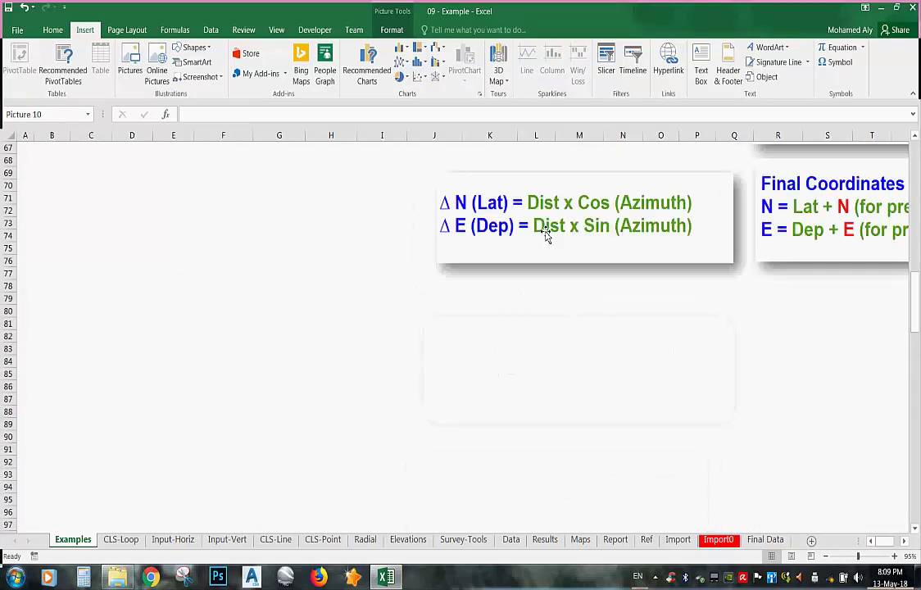
scroll(547, 236, "up", 10)
left_click_drag(585, 409, 596, 149)
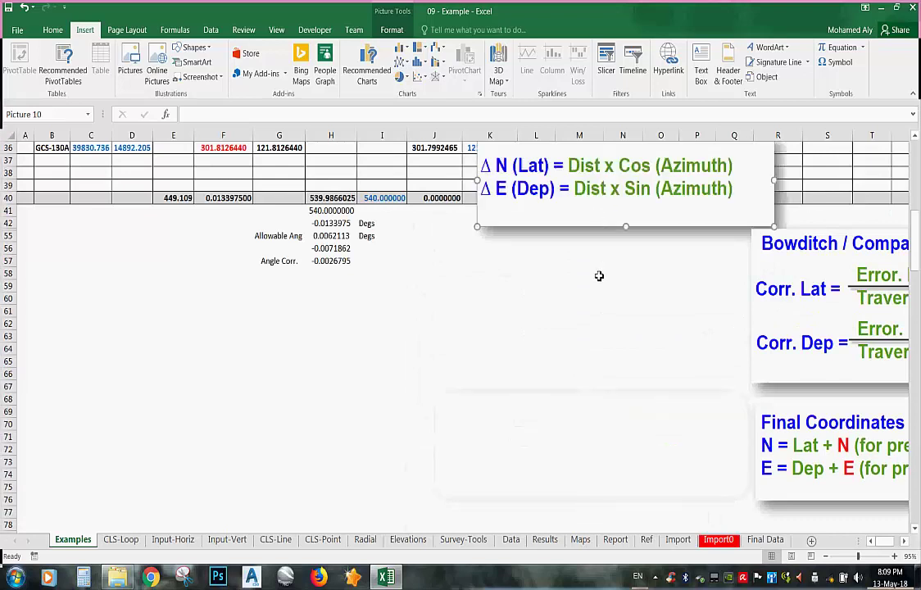
scroll(574, 335, "up", 5)
left_click_drag(536, 348, 672, 281)
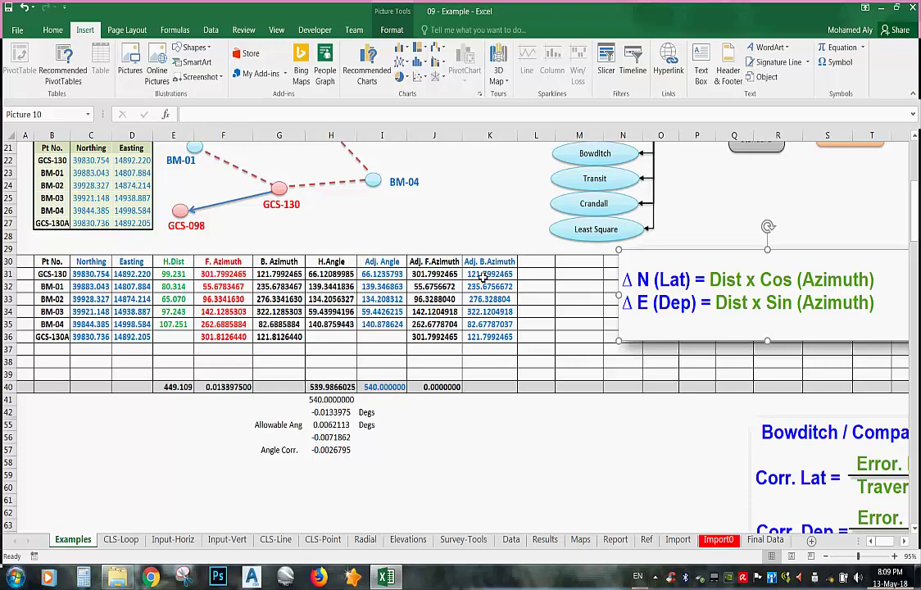
mouse_move(667, 288)
left_mouse_down()
mouse_move(667, 309)
mouse_move(665, 297)
left_mouse_up()
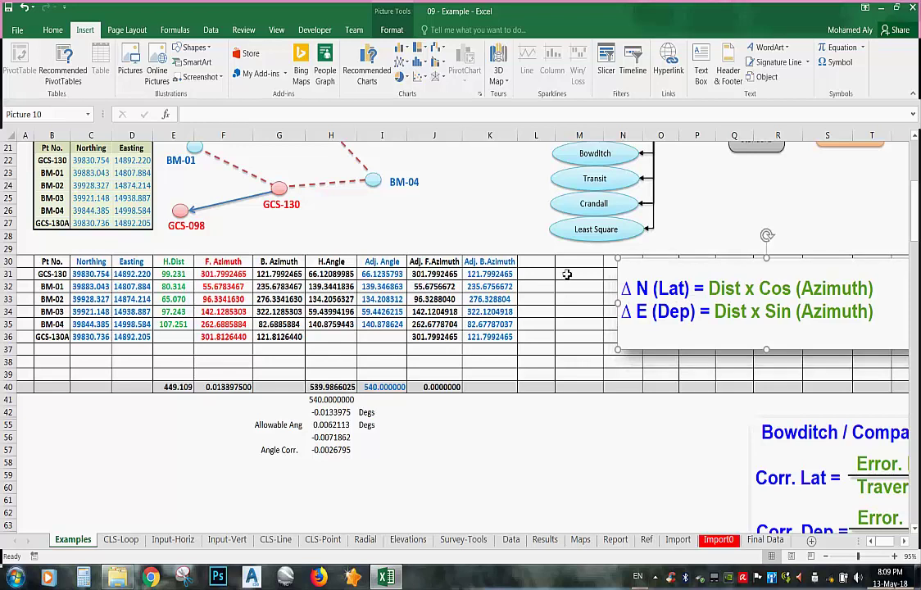
Enter the header ΔN (Lat) in L30, inserting the Increment symbol for the delta
left_click(541, 261)
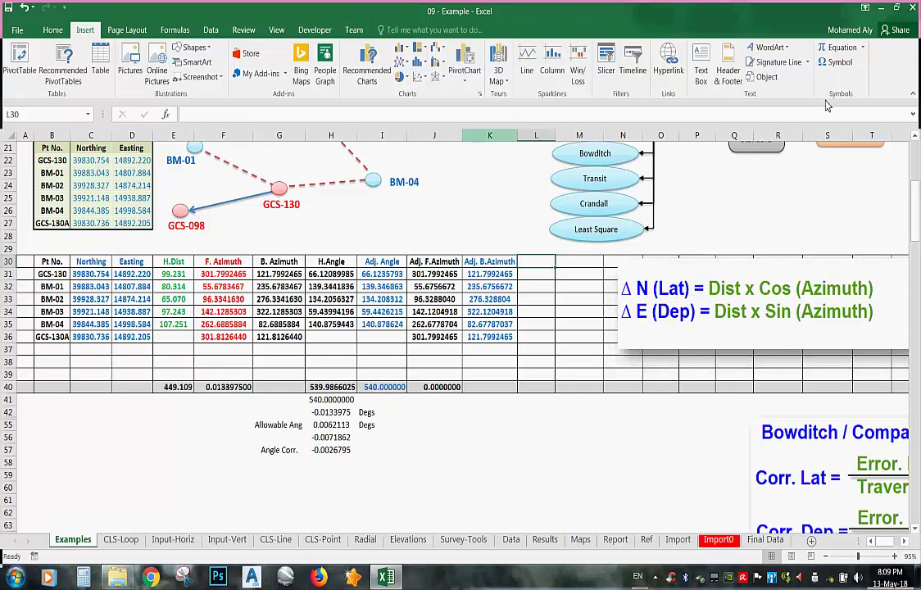
left_click(835, 63)
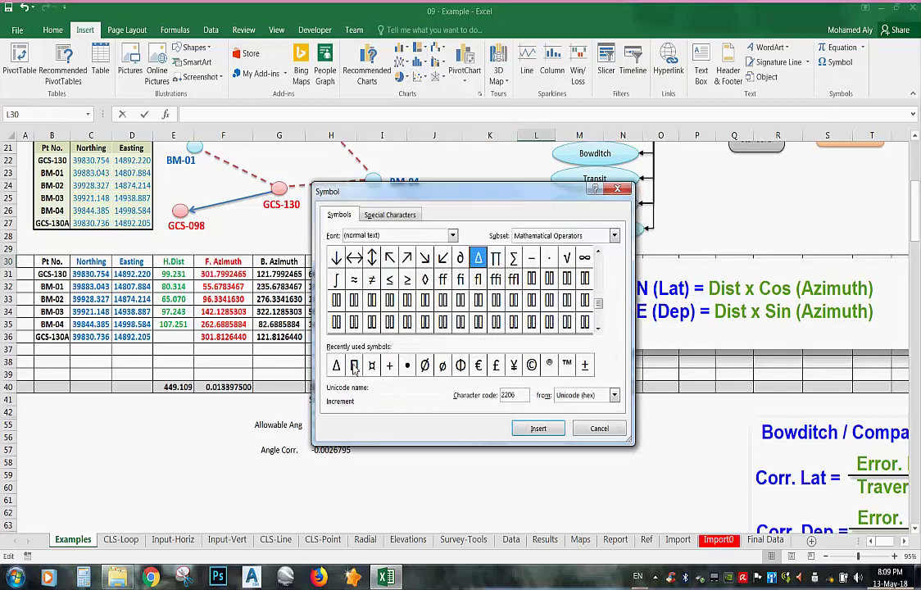
left_click(537, 427)
left_click(598, 427)
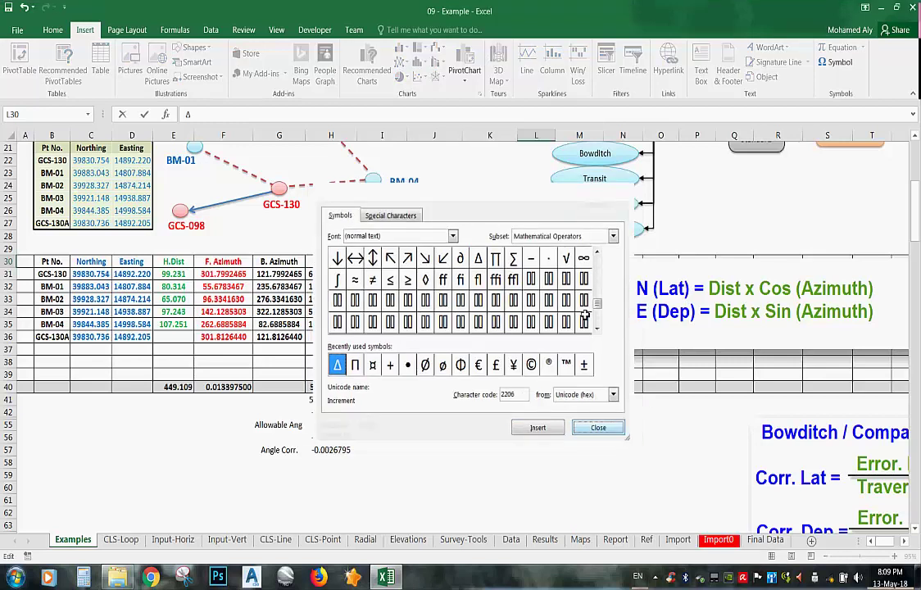
type("N")
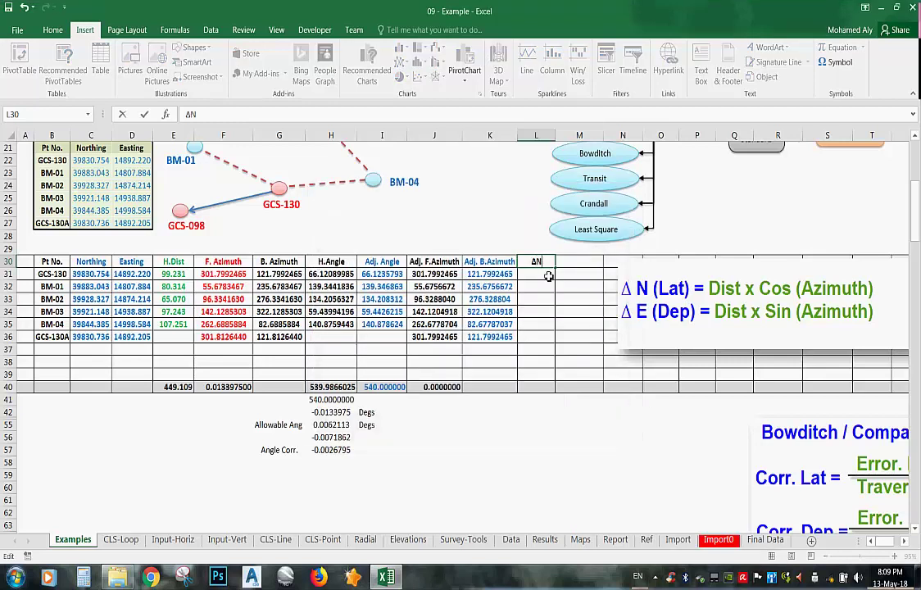
type(" (Lat)")
left_click(579, 263)
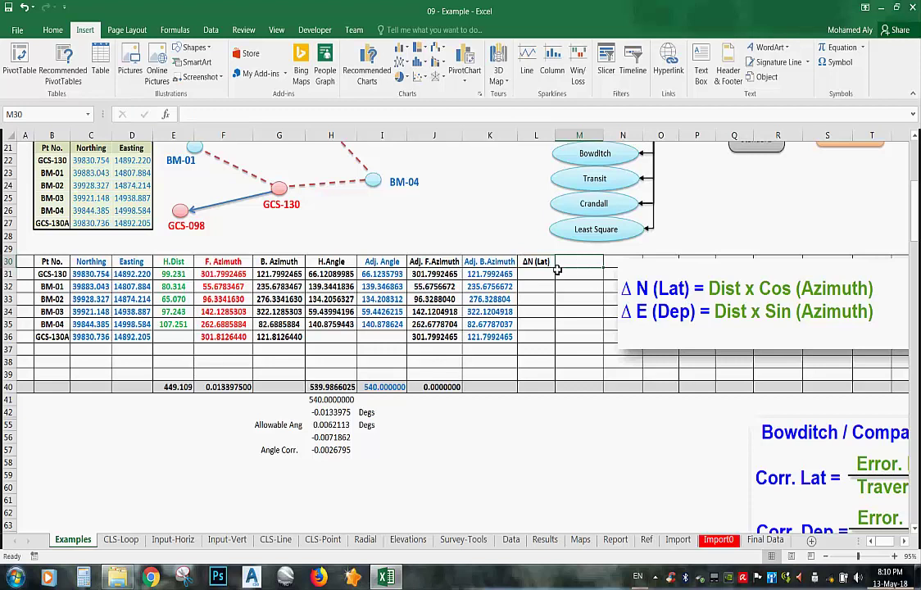
Copy the ΔN (Lat) header into M30 and change the copy to ΔE (Dep)
left_click(547, 263)
key("ctrl+c")
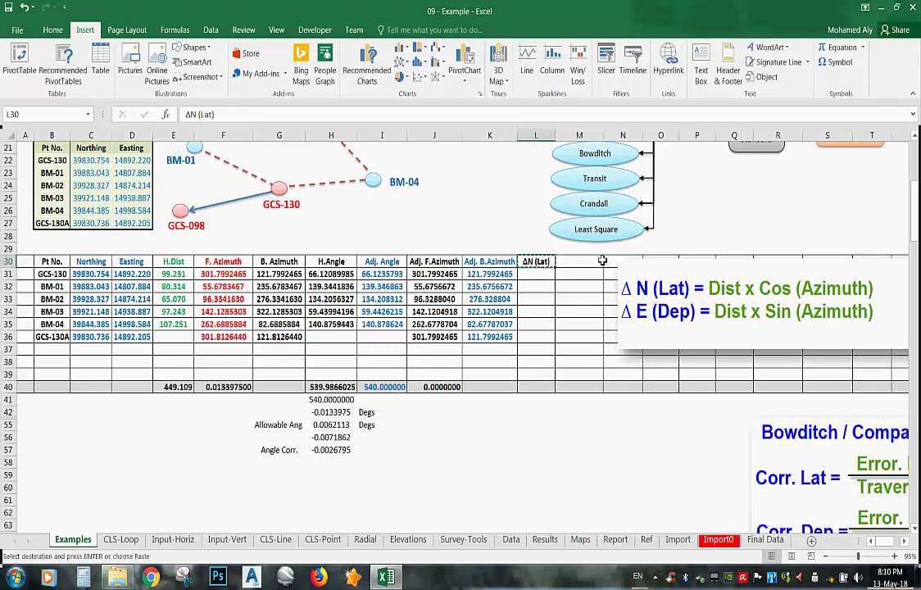
left_click(579, 262)
key("ctrl+v")
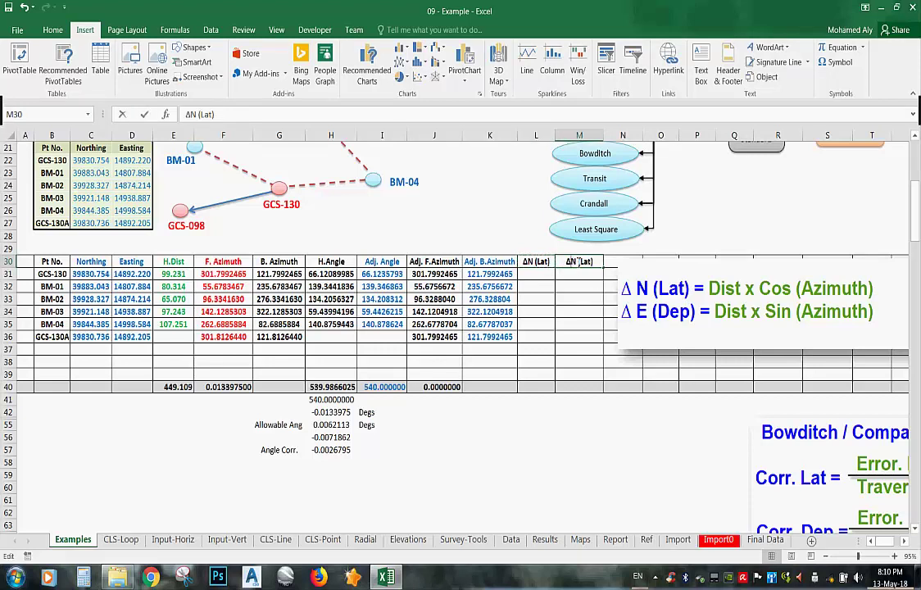
double_click(576, 262)
left_click_drag(577, 261, 573, 262)
type("E")
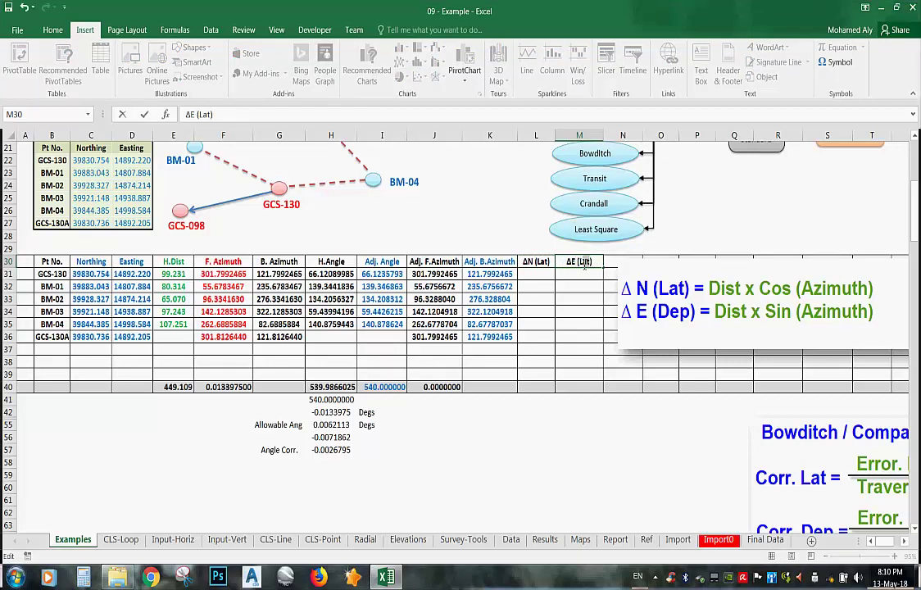
double_click(583, 262)
type("De")
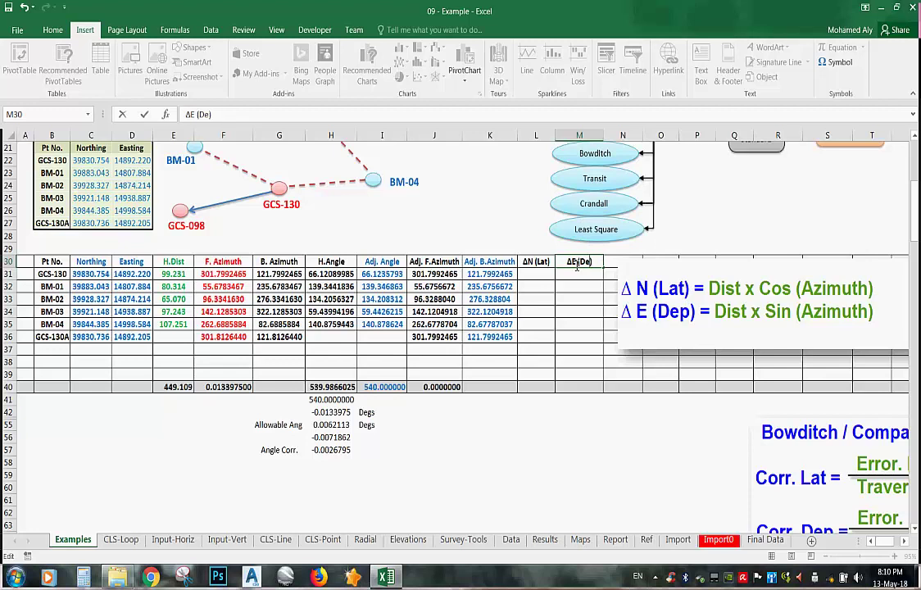
type("p")
left_click(608, 288)
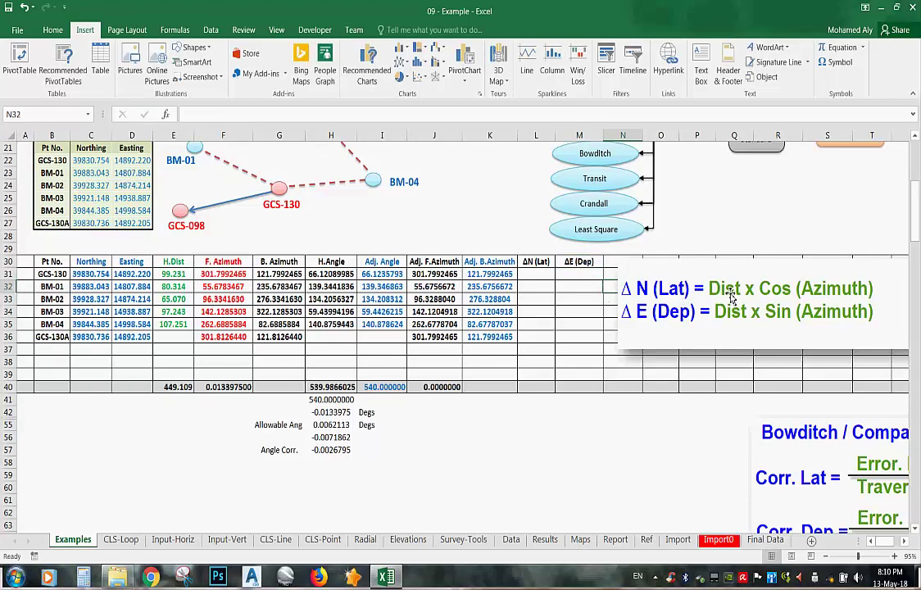
Compute the latitude for GCS-130 in L31 with the formula =E31*COS(RADIANS(K31))
left_click(542, 276)
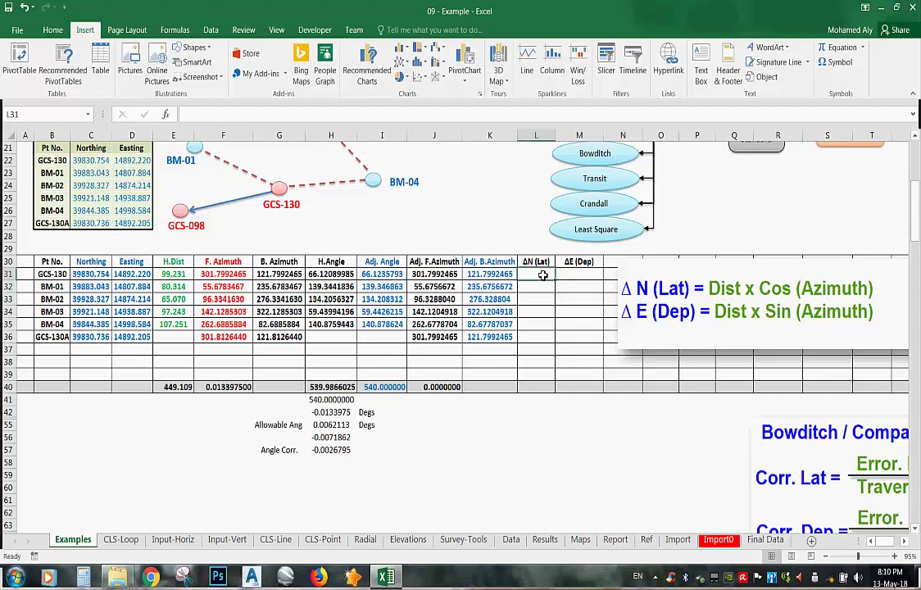
type("=")
left_click(185, 275)
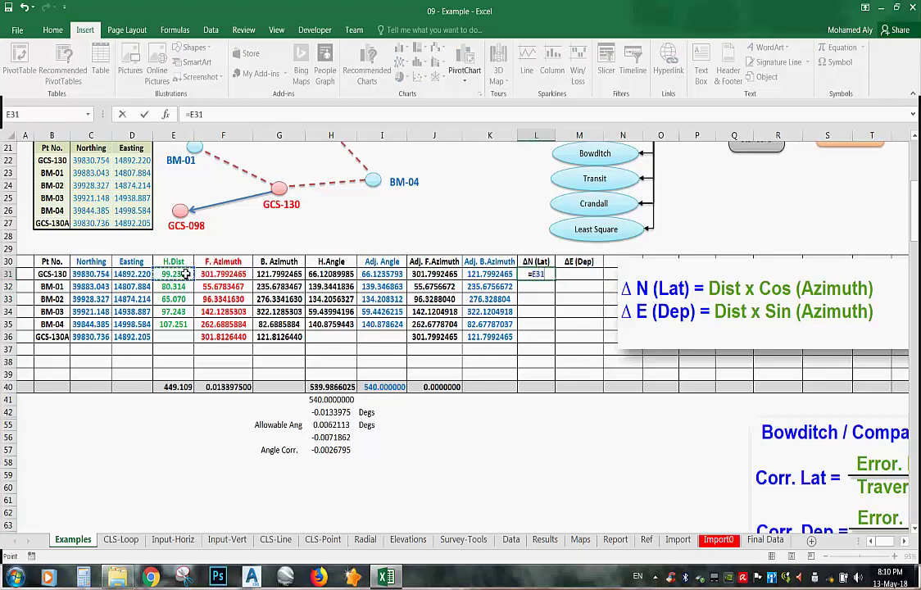
type("*")
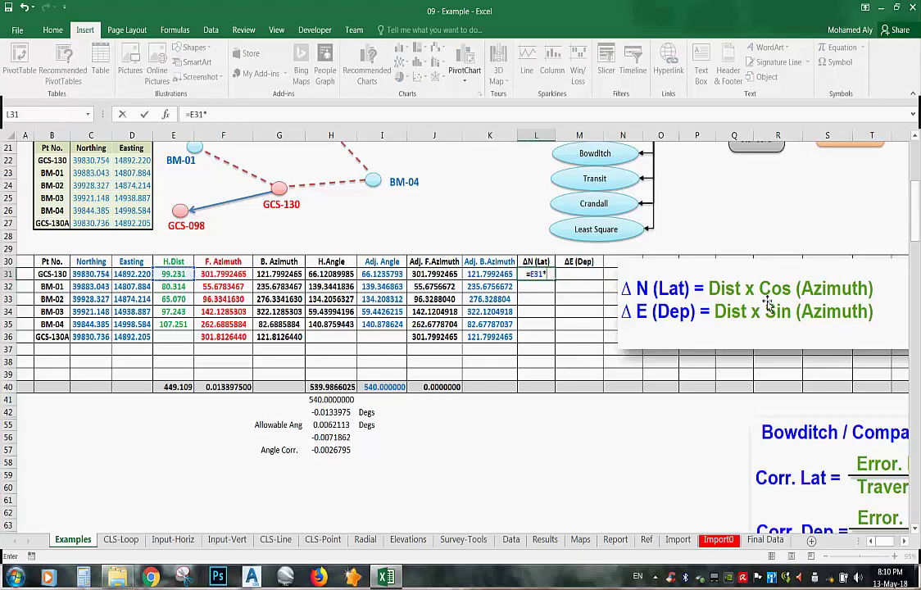
type("co")
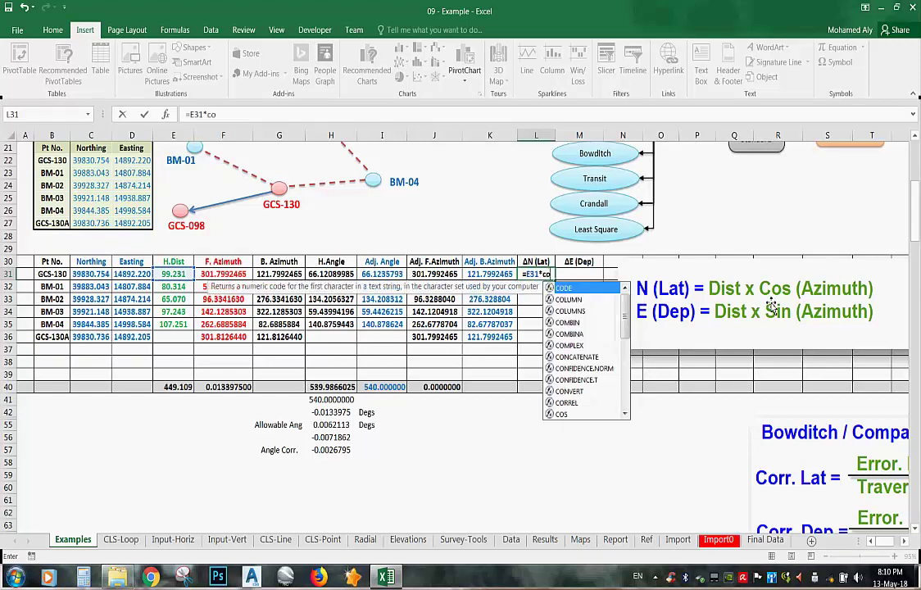
type("s")
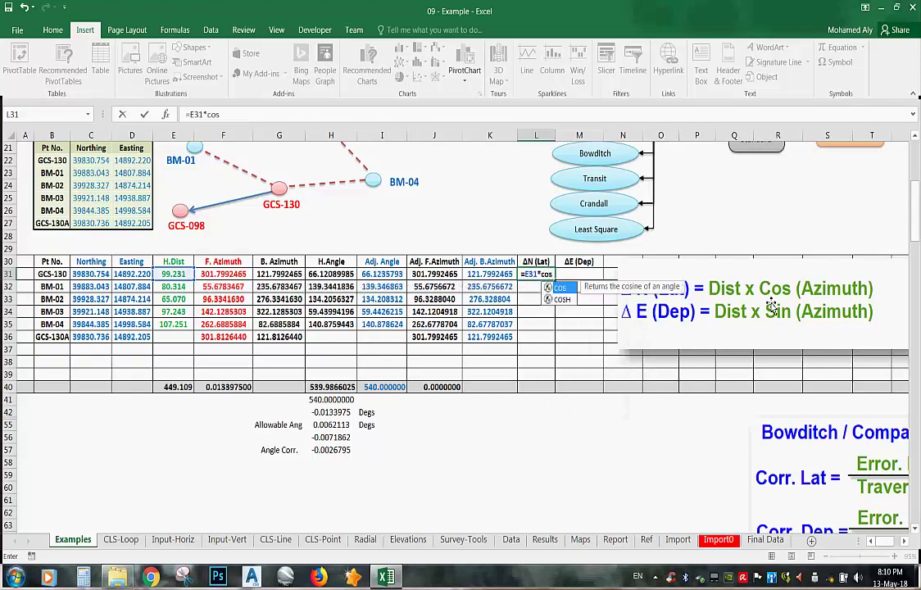
type("(")
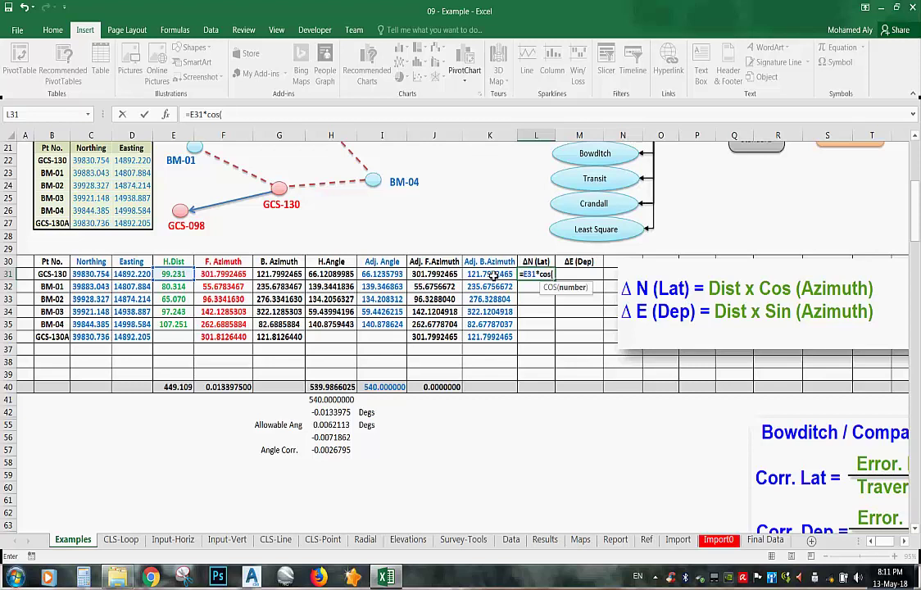
type("radian")
double_click(578, 298)
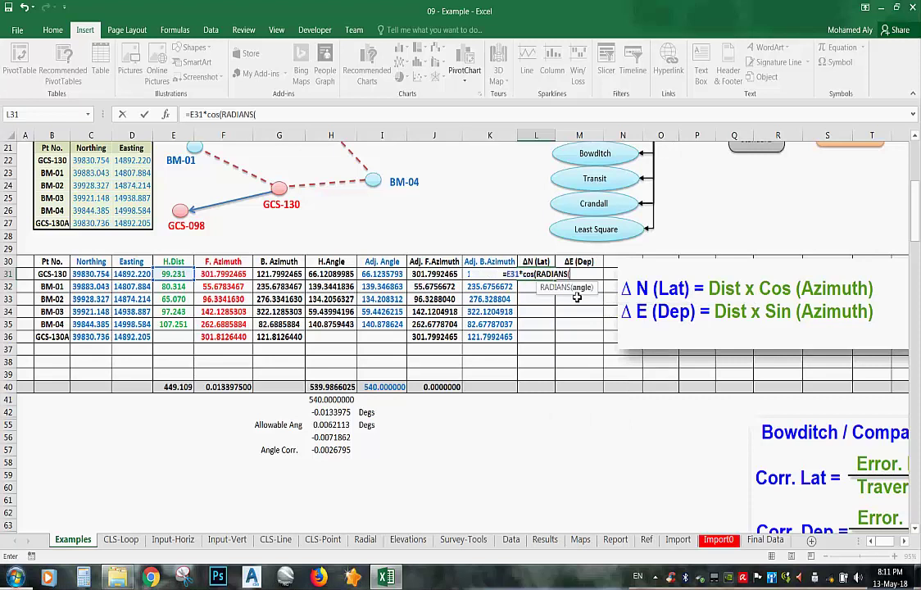
left_click(470, 275)
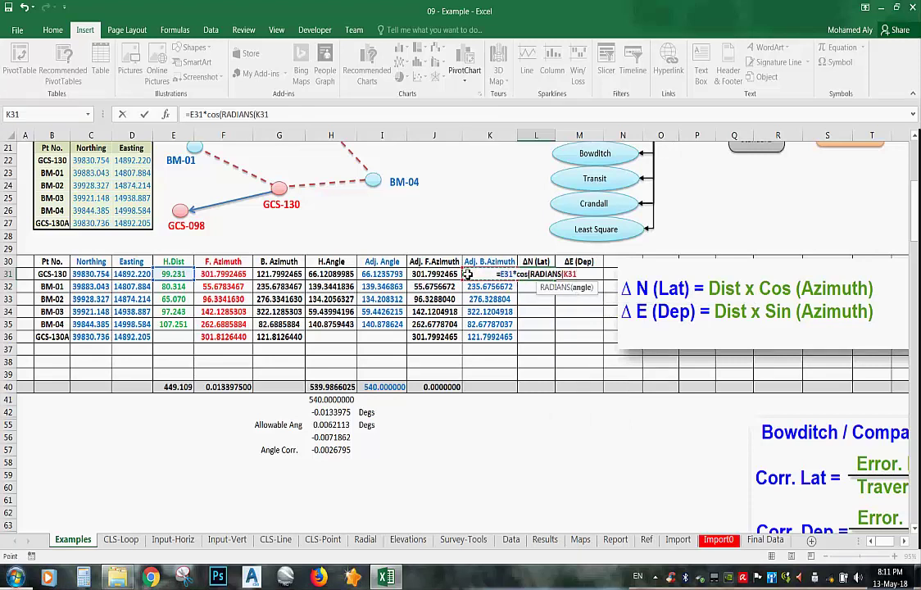
type("))")
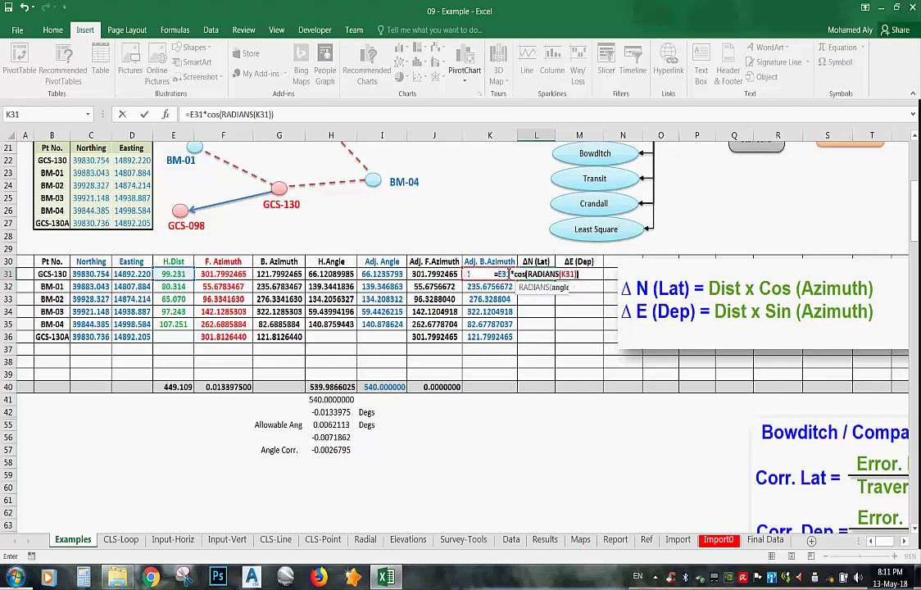
left_click(219, 123)
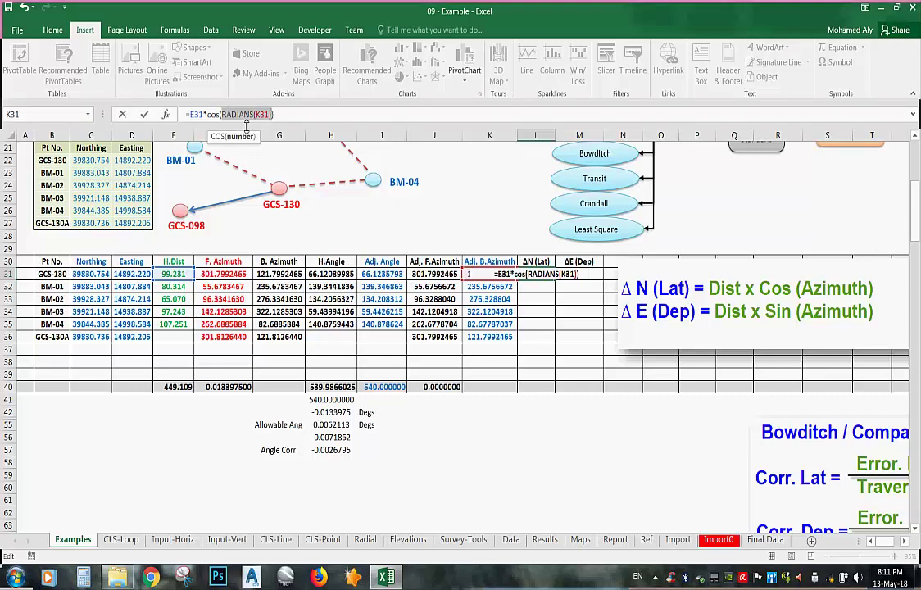
key("Return")
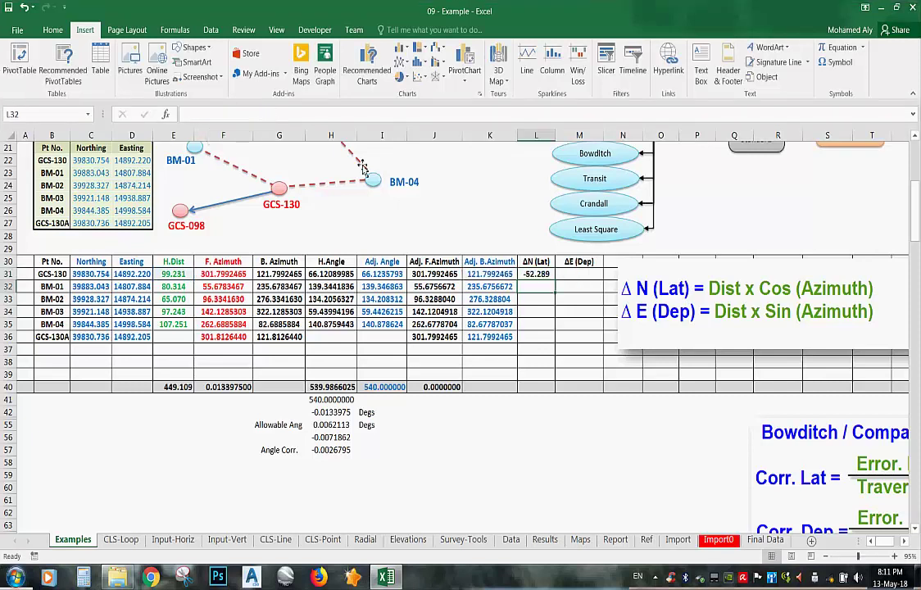
Check the latitude in L31 against a temporary northing difference =C31-C32 in C56, and delete that check
left_click(536, 275)
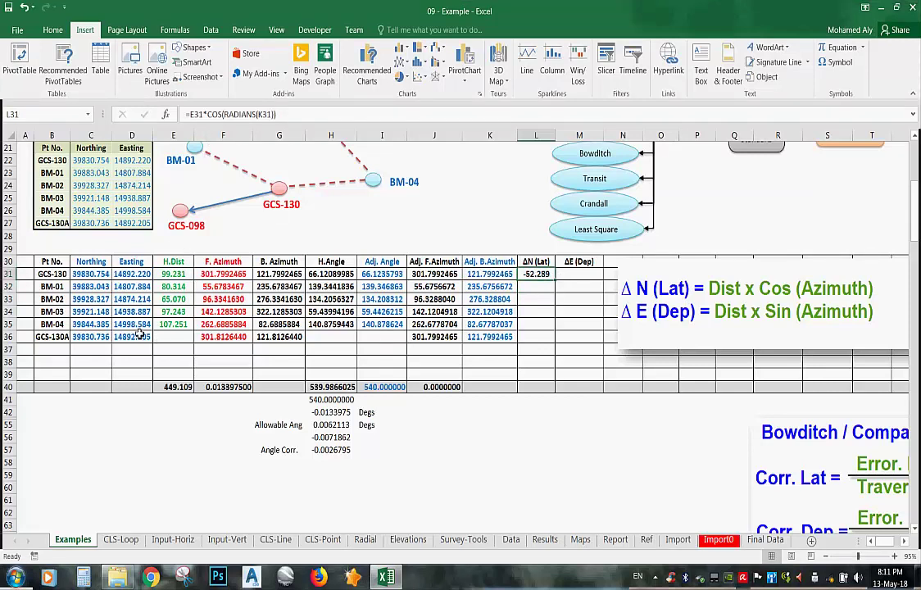
left_click(106, 436)
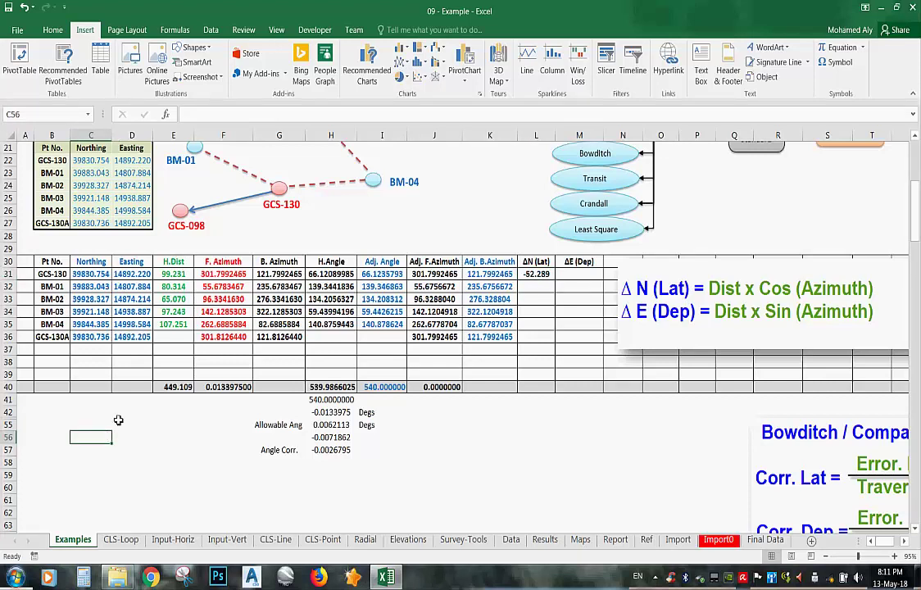
type("=")
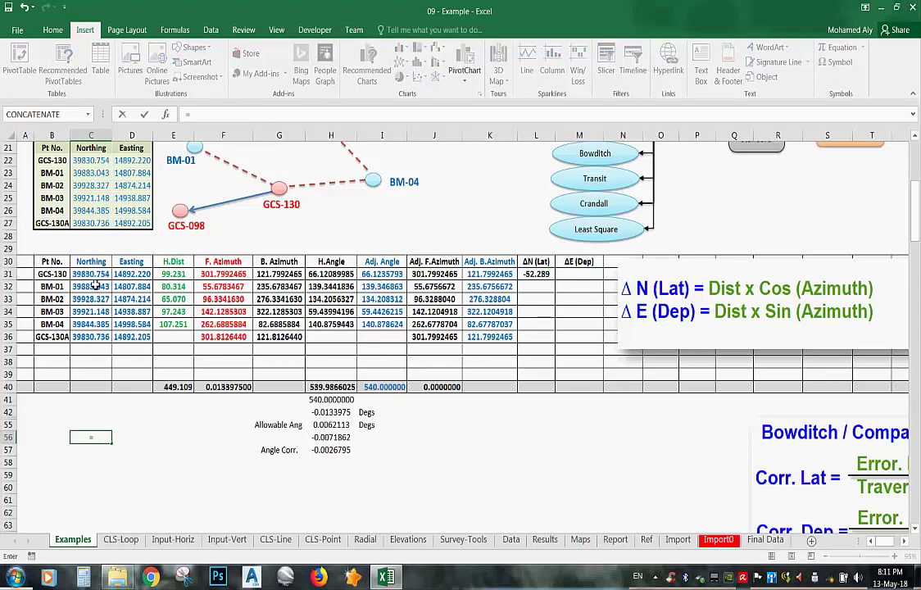
left_click(101, 275)
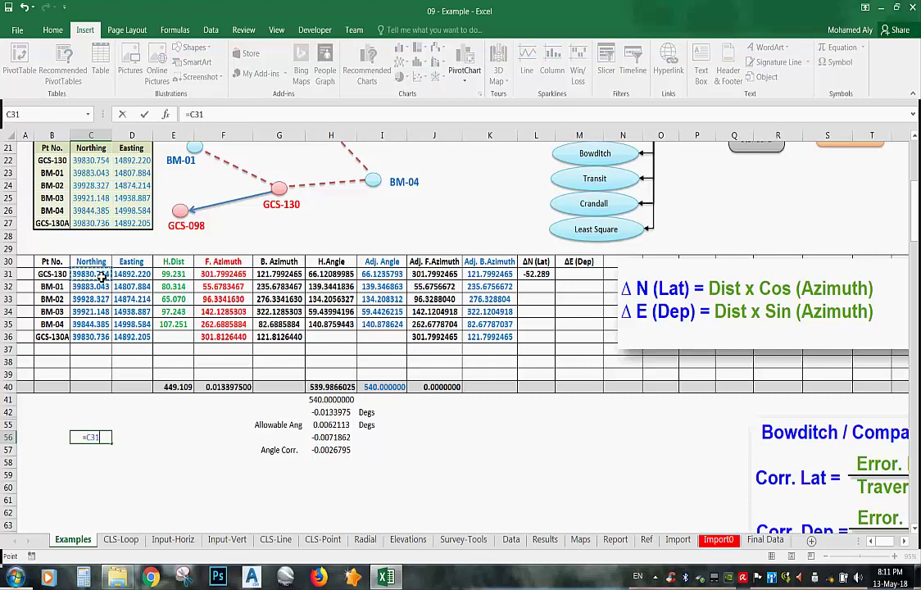
type("-")
left_click(103, 288)
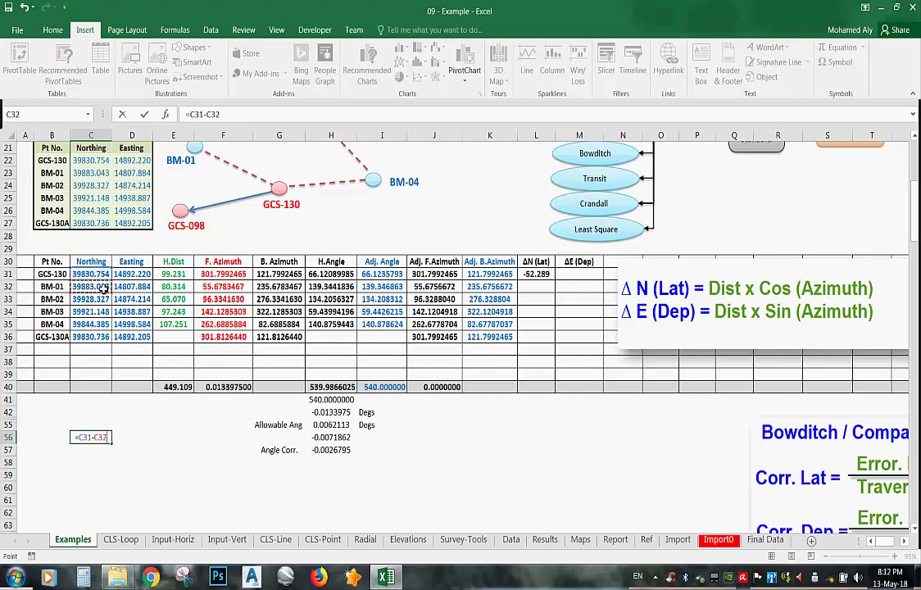
key("Return")
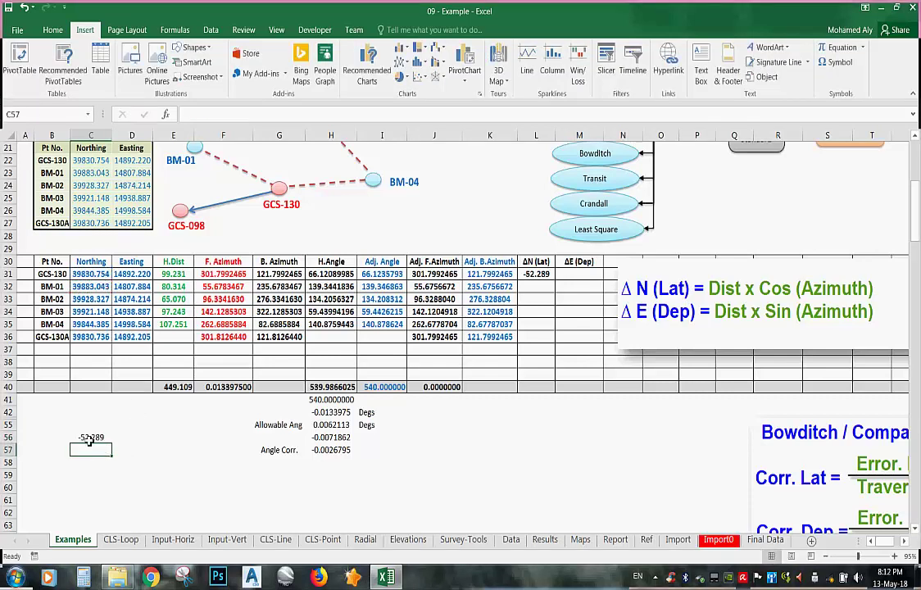
left_click(90, 437)
left_click(536, 274)
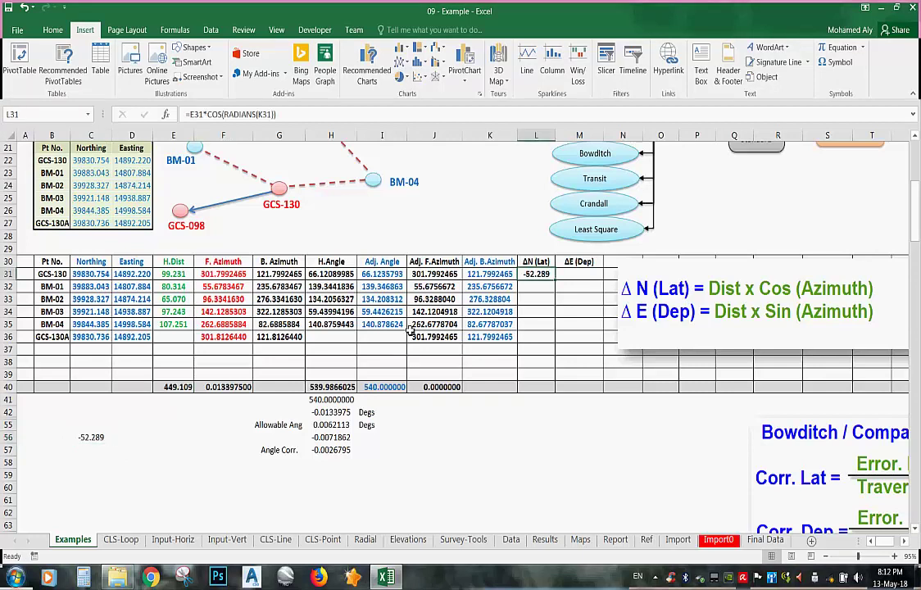
left_click(102, 438)
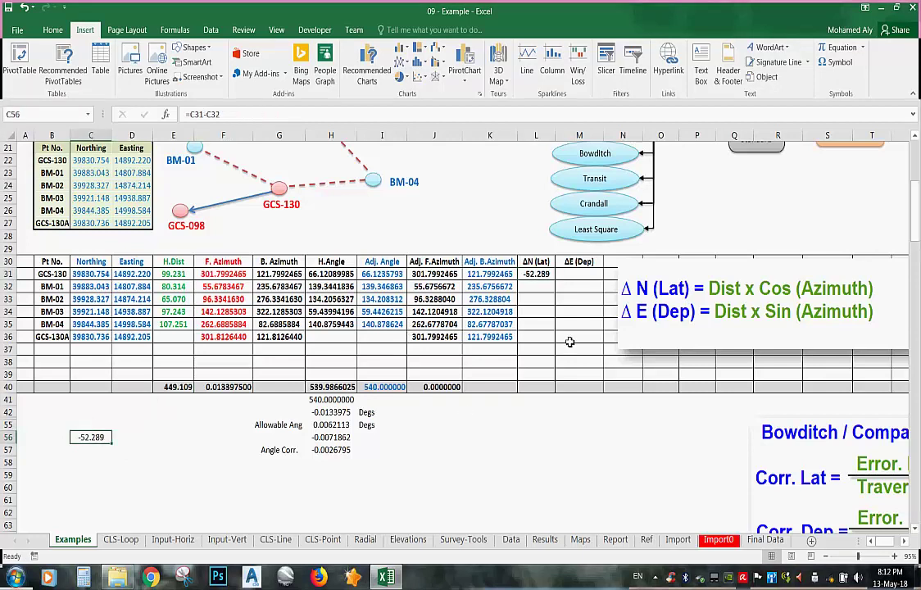
key("Delete")
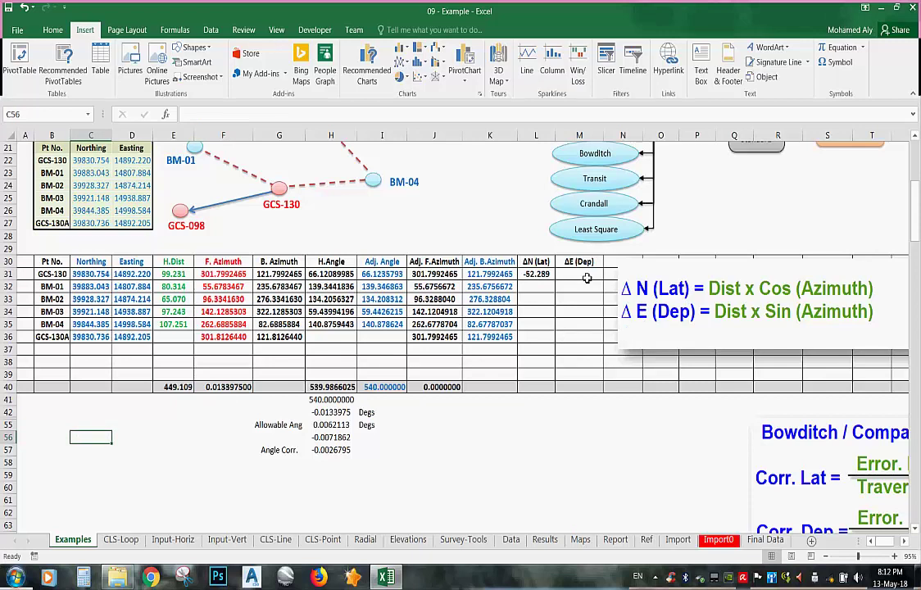
Compare the Northing and Easting coordinates with the F. Azimuth and Adj. B.Azimuth columns of the traverse table
left_click(586, 278)
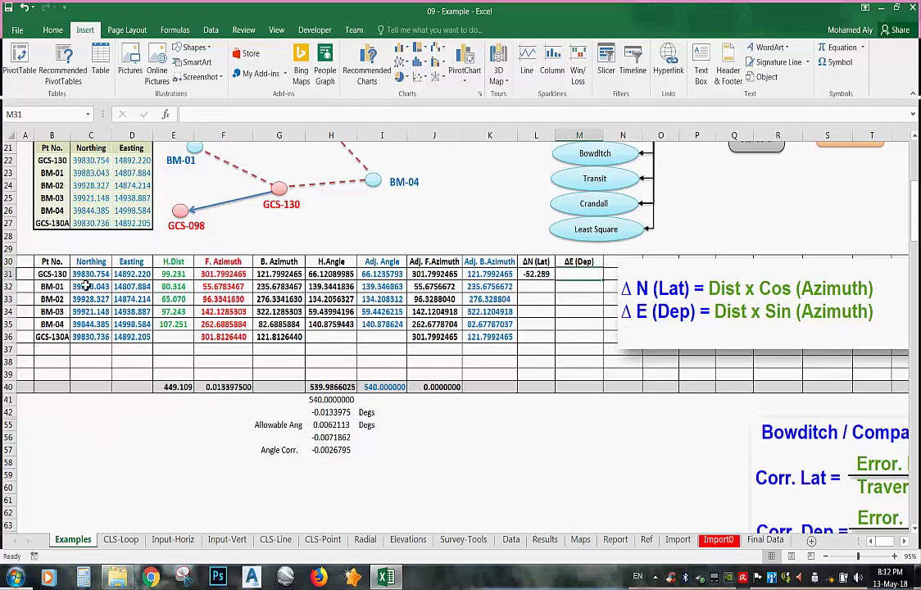
left_click_drag(90, 273, 139, 327)
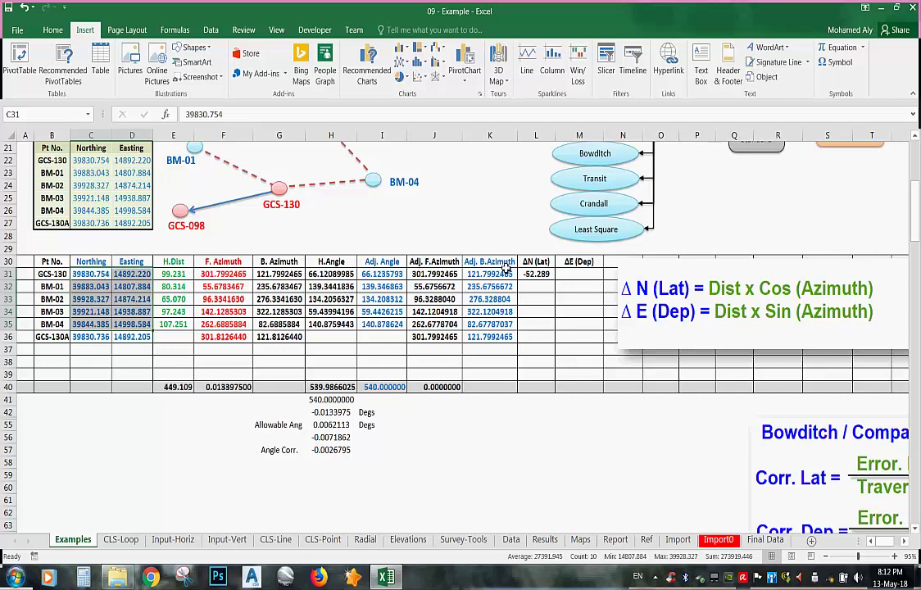
left_click_drag(489, 274, 490, 337)
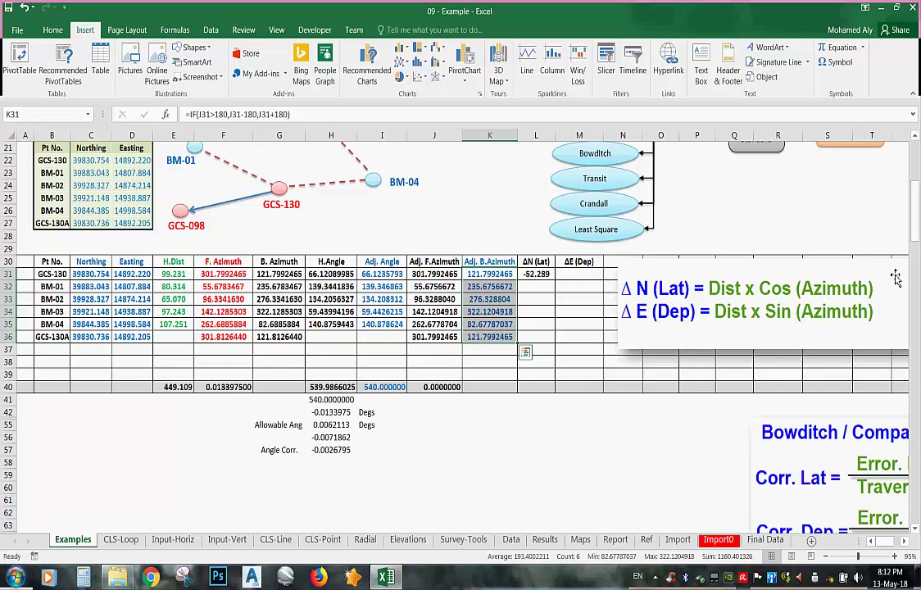
left_click_drag(131, 274, 97, 337)
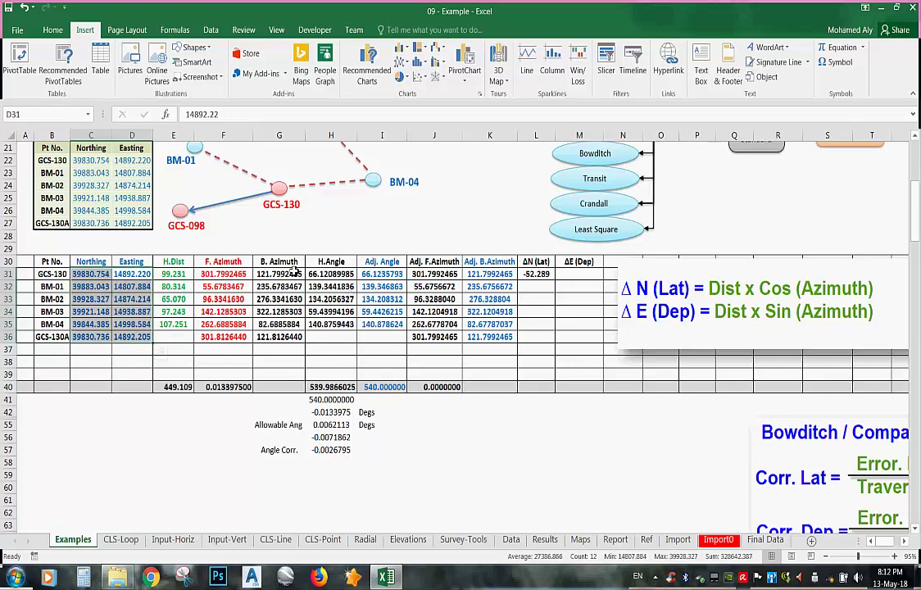
left_click_drag(231, 273, 222, 336)
left_click_drag(485, 261, 486, 336)
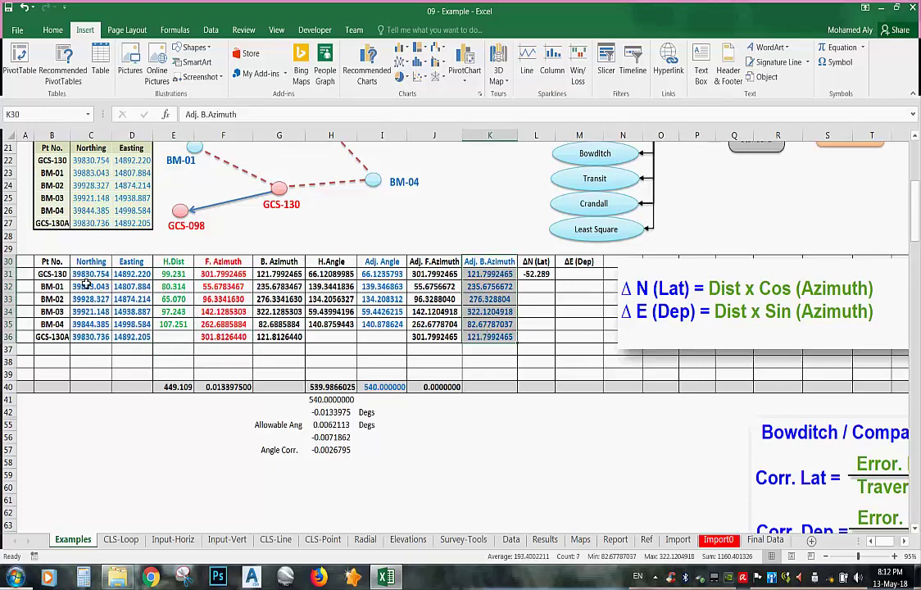
Compute the departure for GCS-130 in M31 with the formula =E31*SIN(RADIANS(J31)), using the adjusted forward azimuth
left_click(173, 261)
left_click_drag(219, 304, 222, 336)
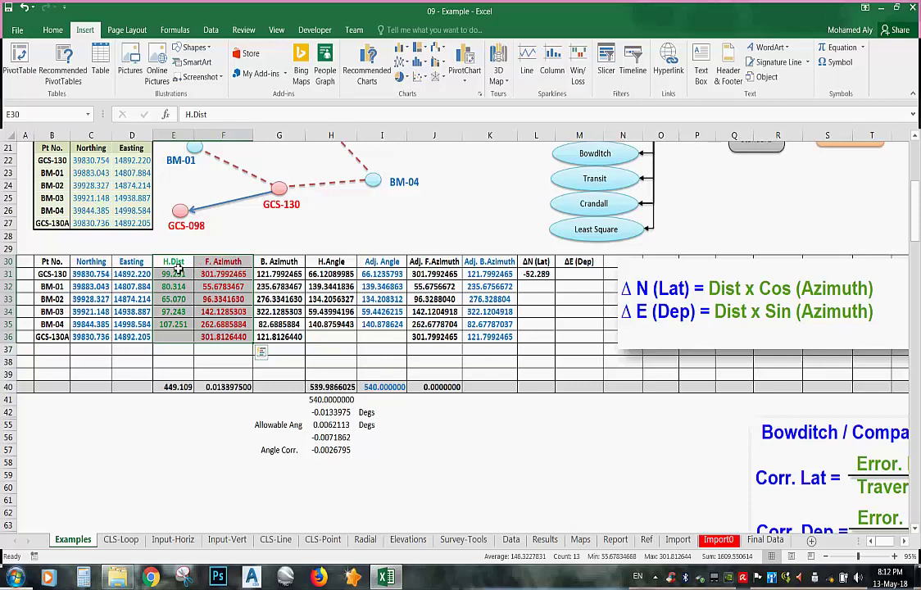
left_click(585, 274)
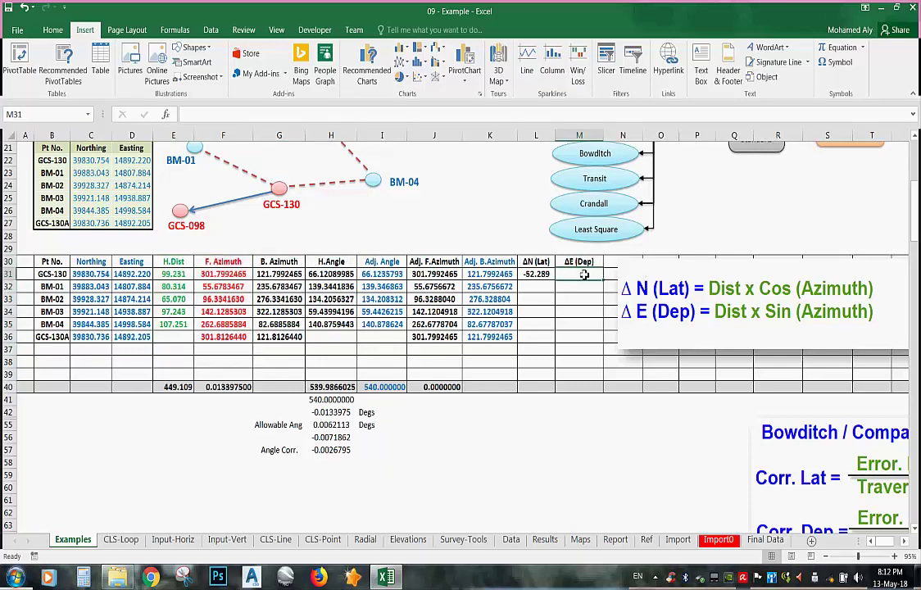
type("=")
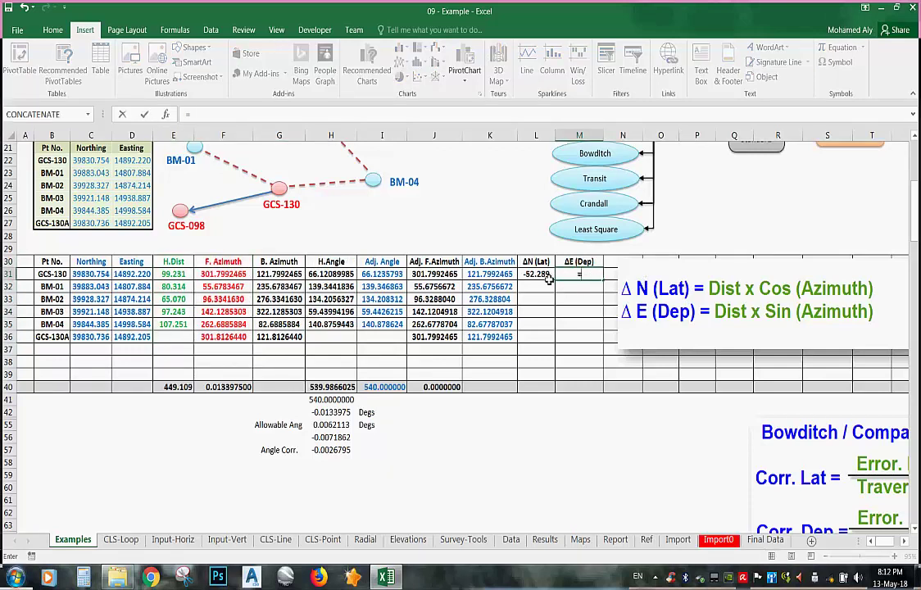
left_click(173, 275)
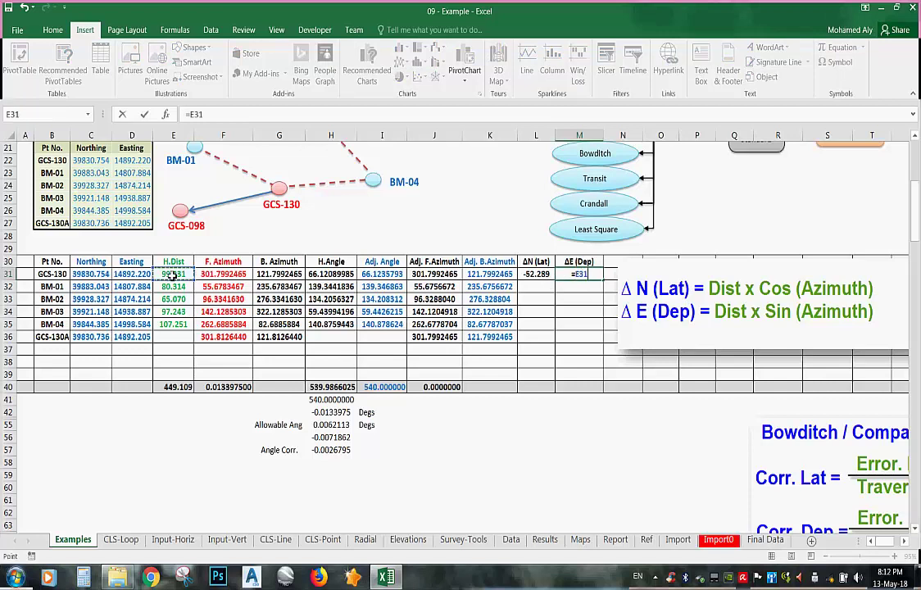
type("*")
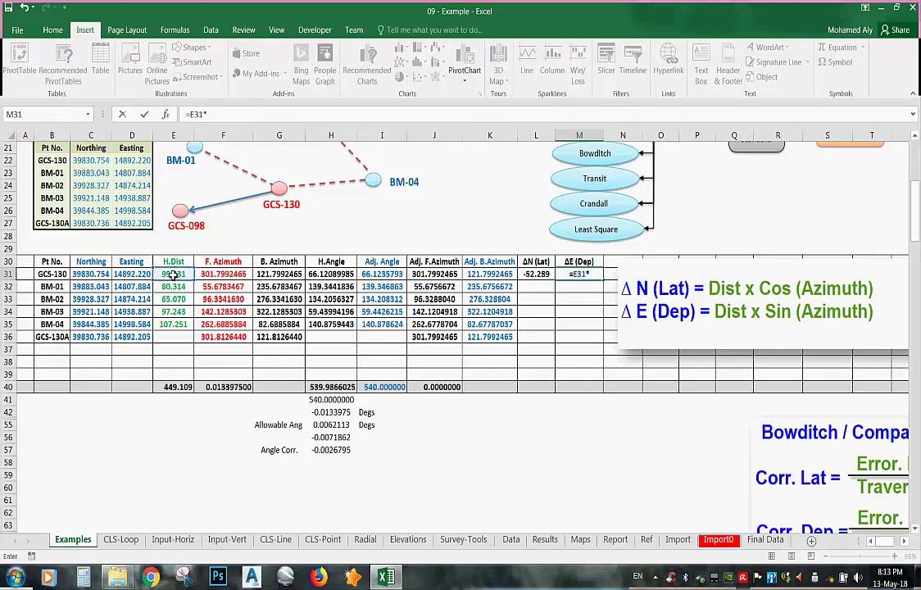
type("sin")
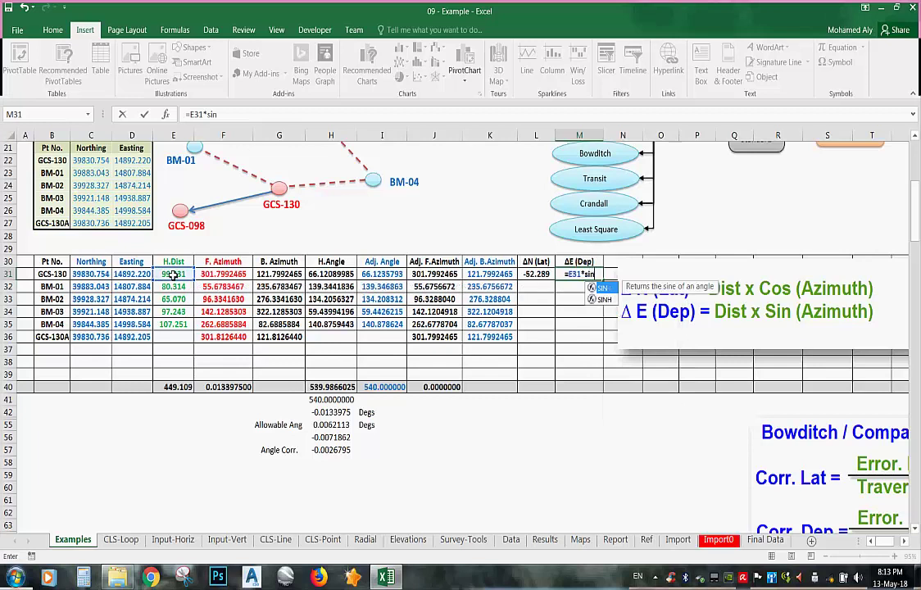
type("(")
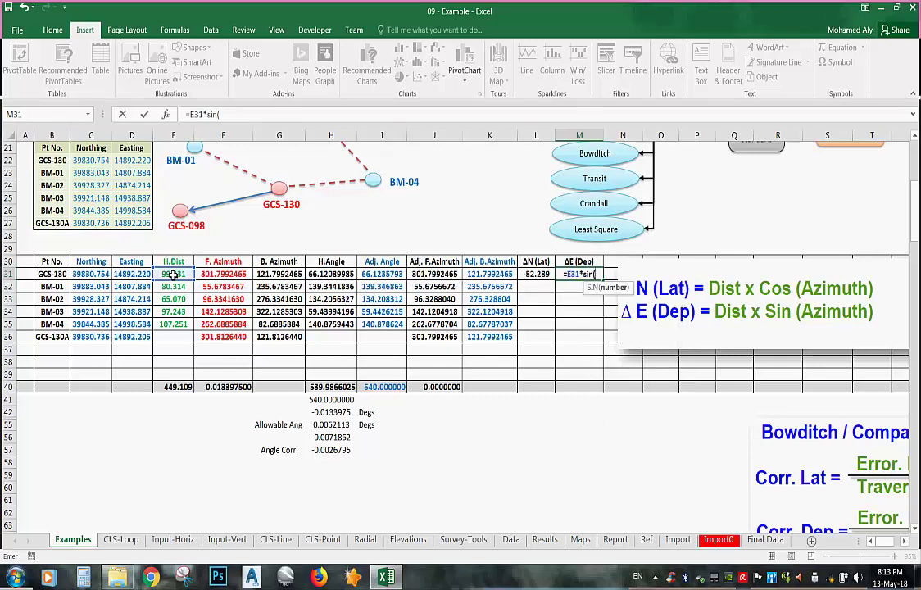
type("rad")
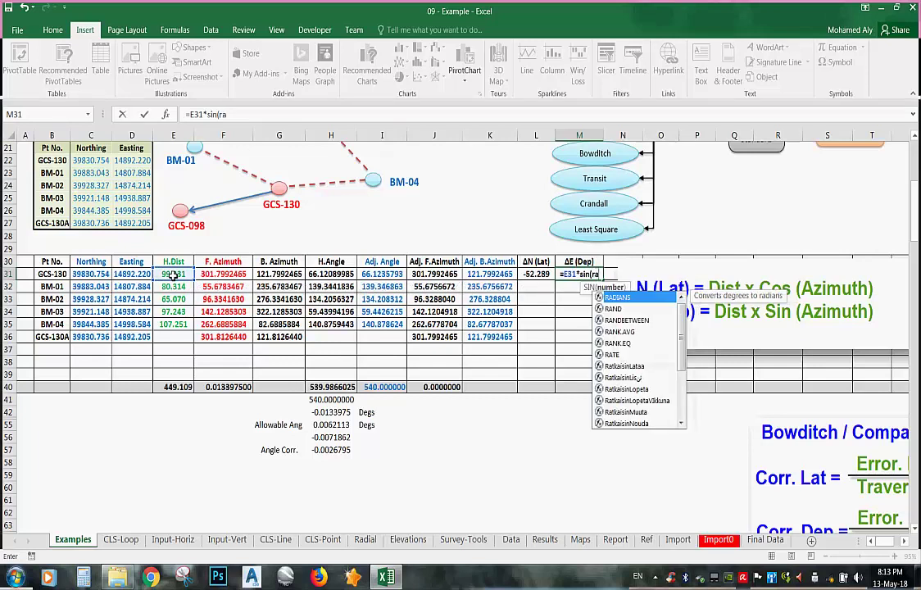
double_click(630, 297)
left_click(490, 274)
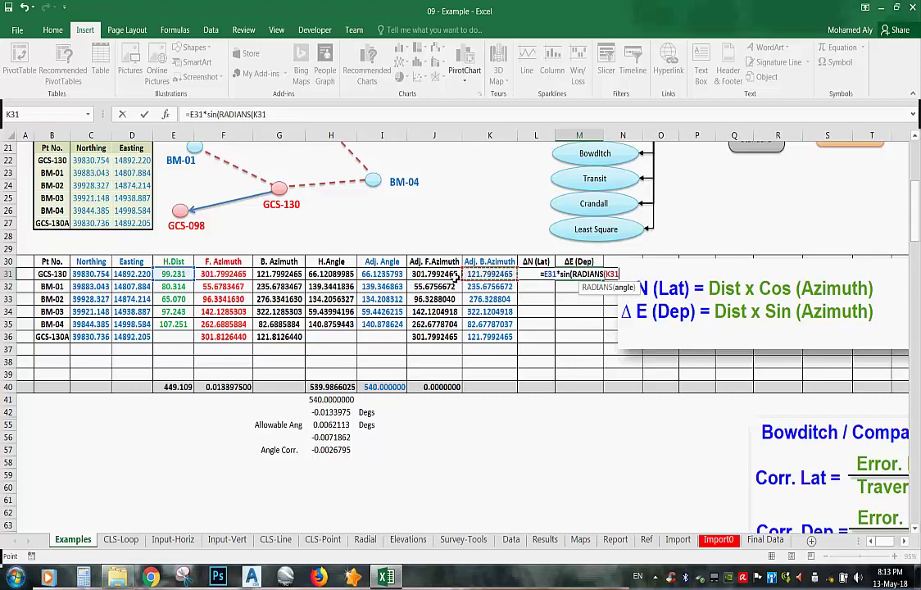
left_click(453, 275)
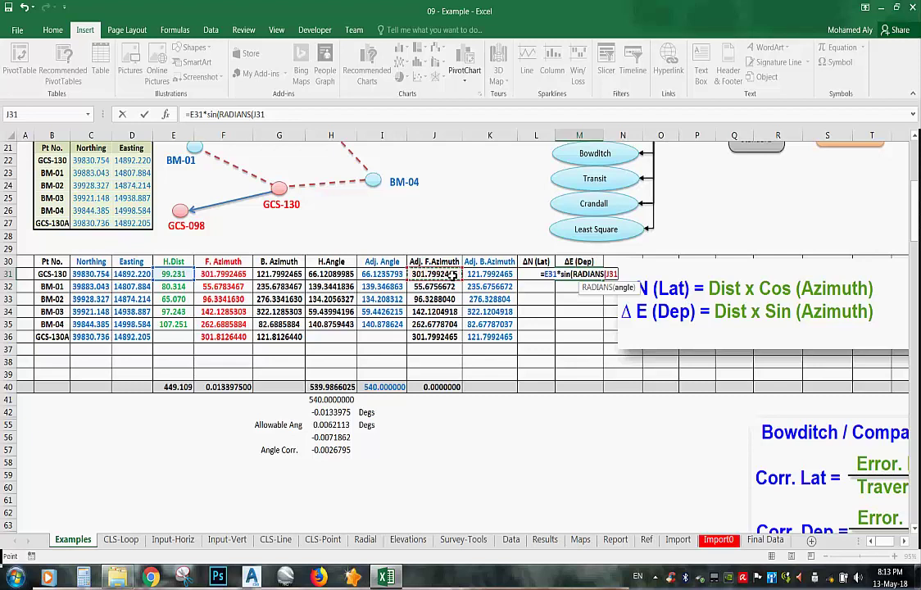
type("))")
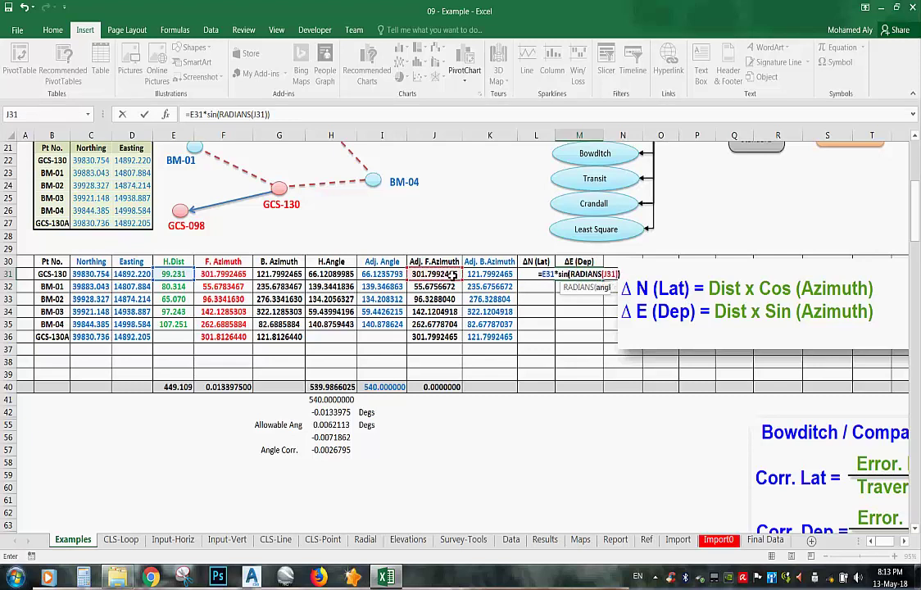
key("Return")
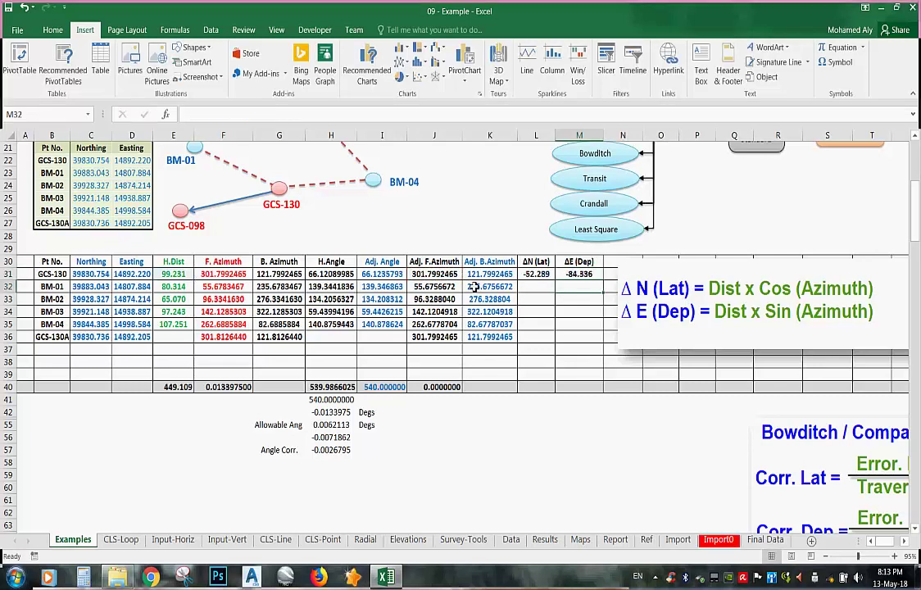
Change the azimuth reference in the L31 latitude formula to J31, and fill L31:M31 down through row 36
double_click(538, 276)
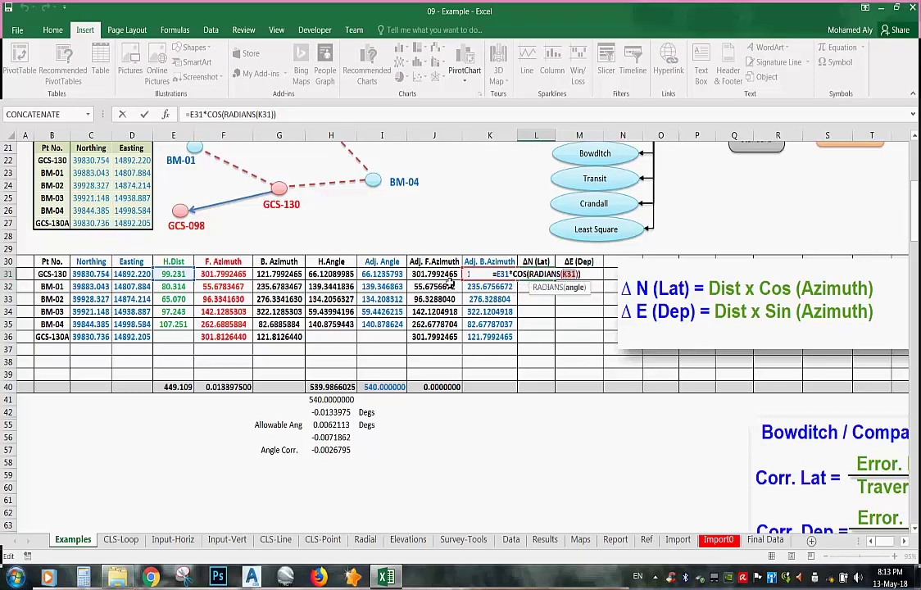
key("Return")
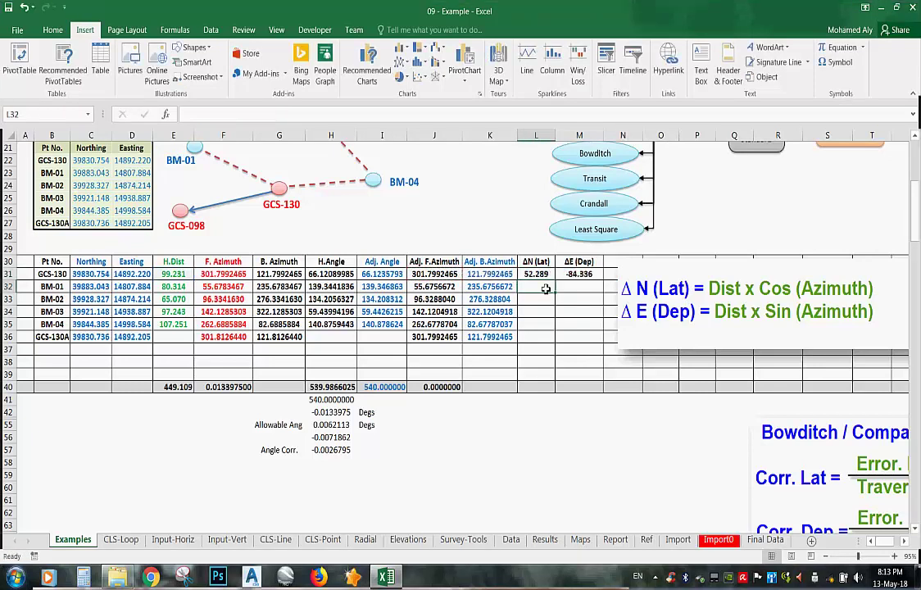
left_click_drag(536, 274, 608, 338)
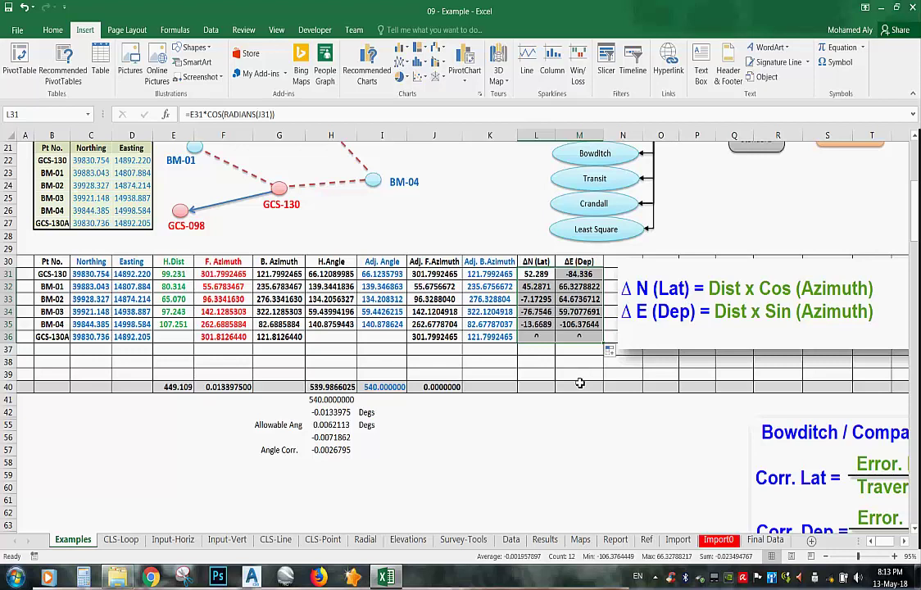
Inspect the latitude formula in the GCS-130A row and clear L36:M36
left_click_drag(537, 336, 563, 337)
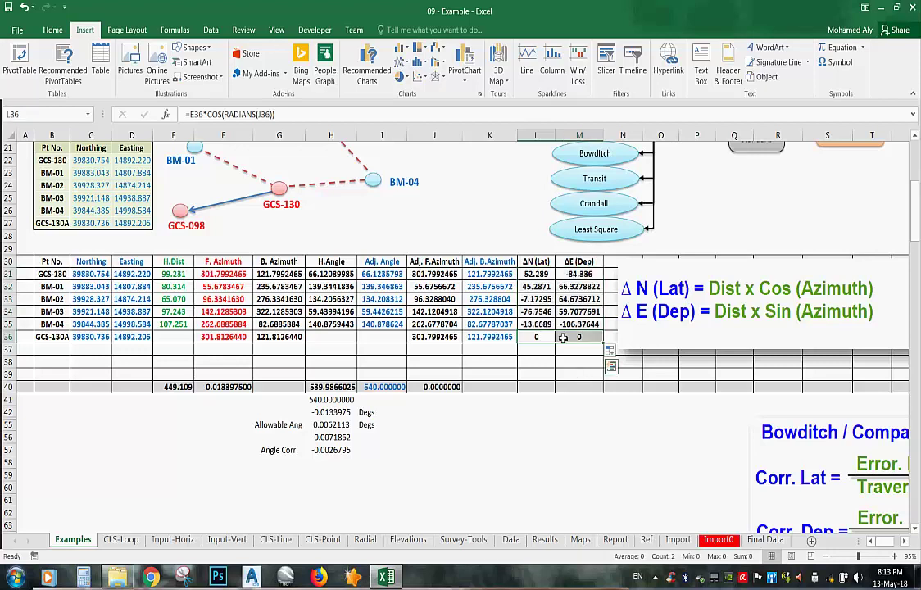
key("F2")
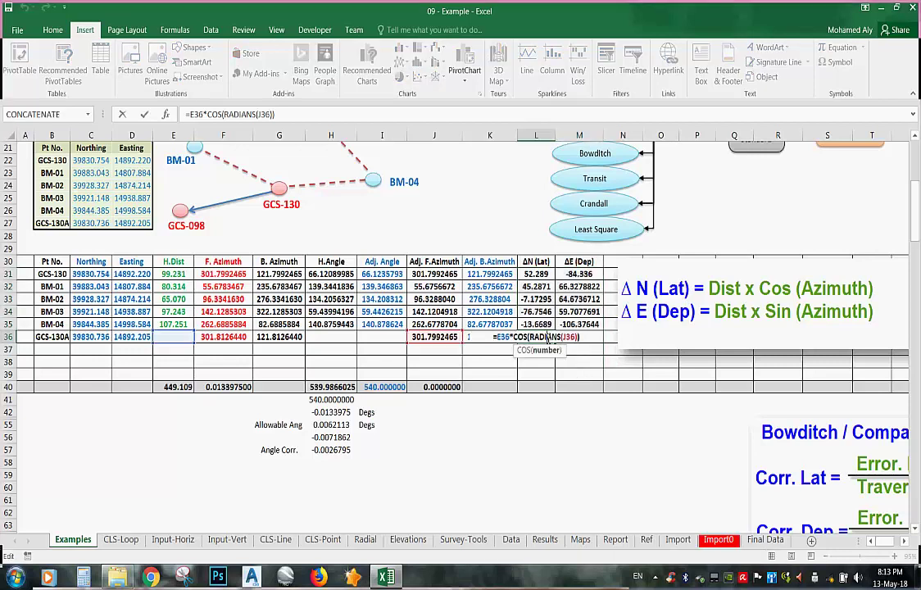
key("ctrl+Return")
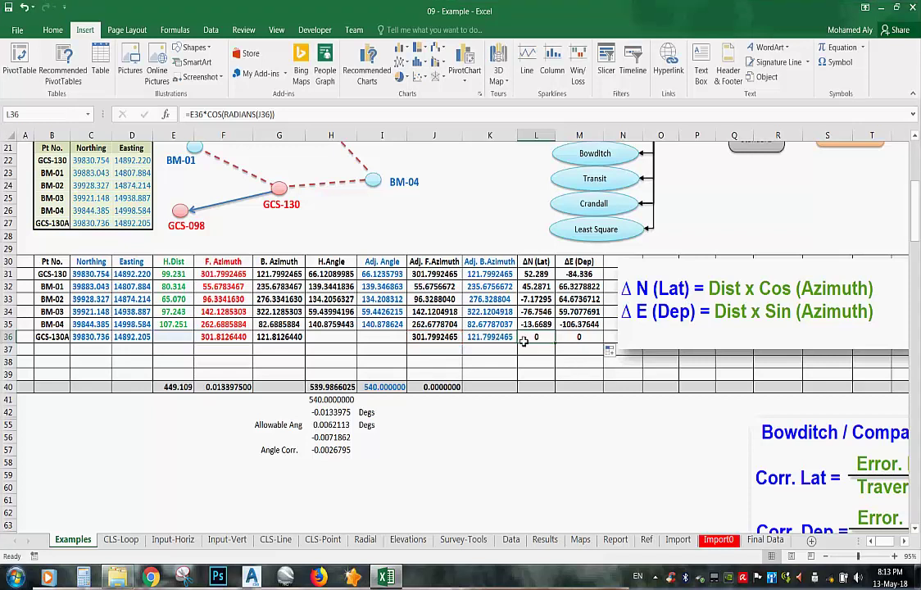
key("Delete")
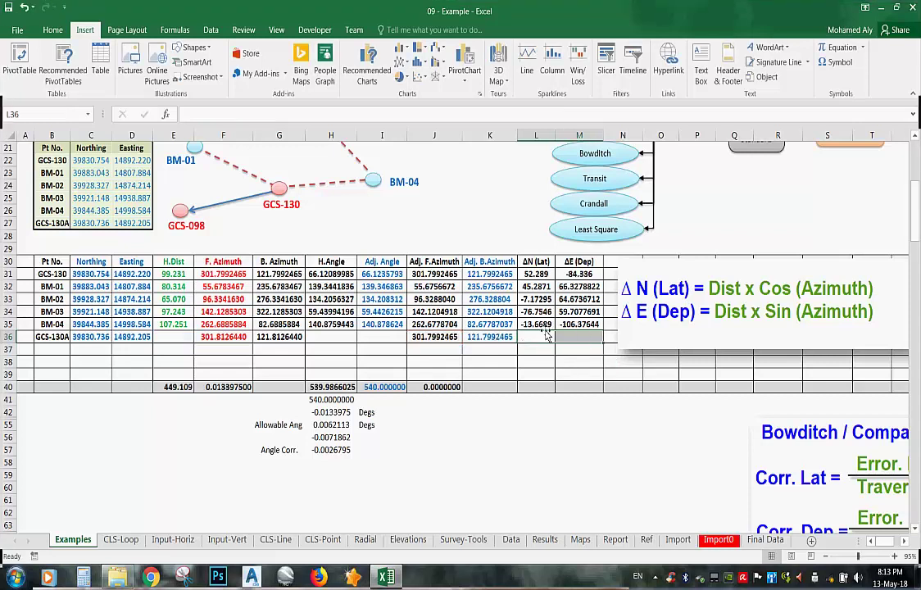
Total the ΔN (Lat) and ΔE (Dep) columns in L40 and M40 with SUM over rows 31 to 39
left_click_drag(567, 325, 173, 325)
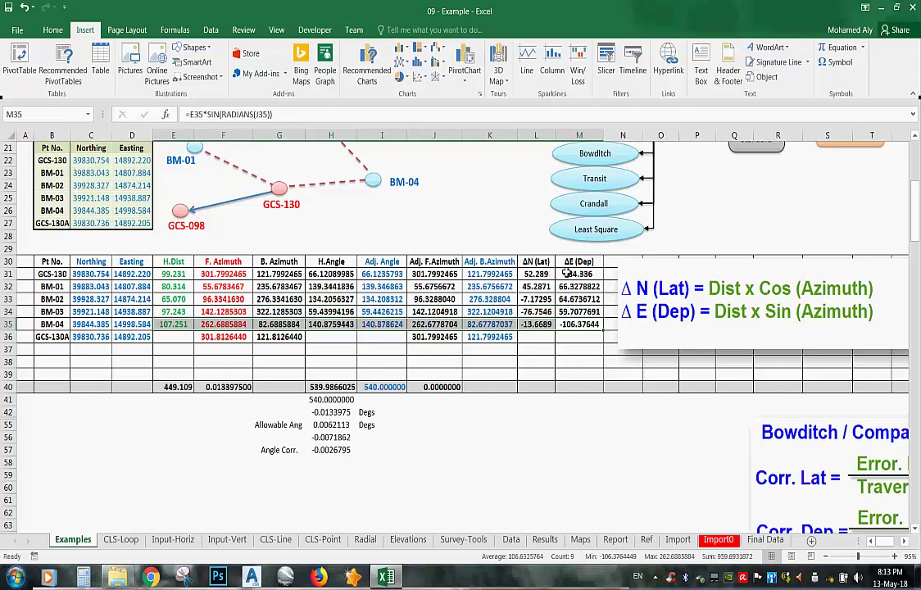
left_click_drag(534, 273, 536, 324)
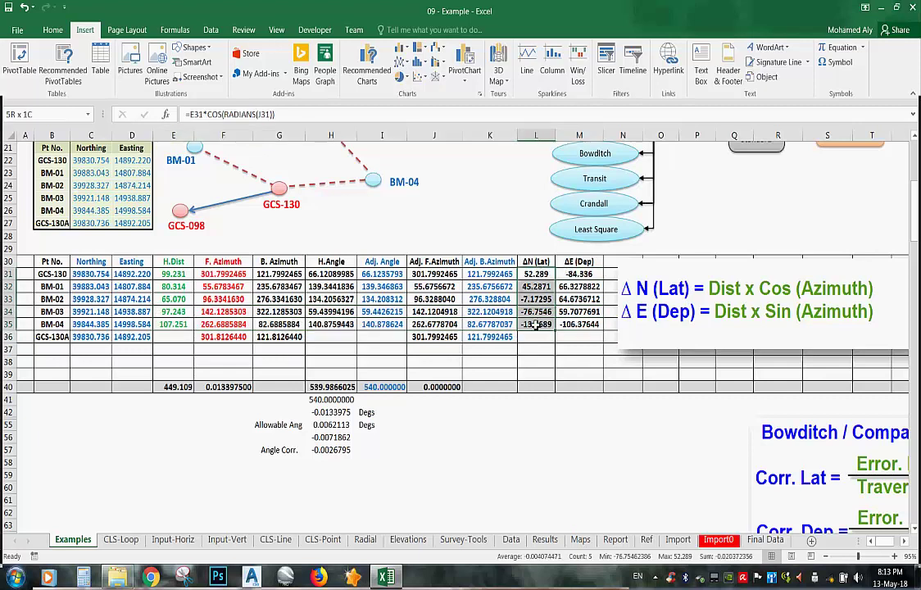
left_click_drag(532, 275, 577, 299)
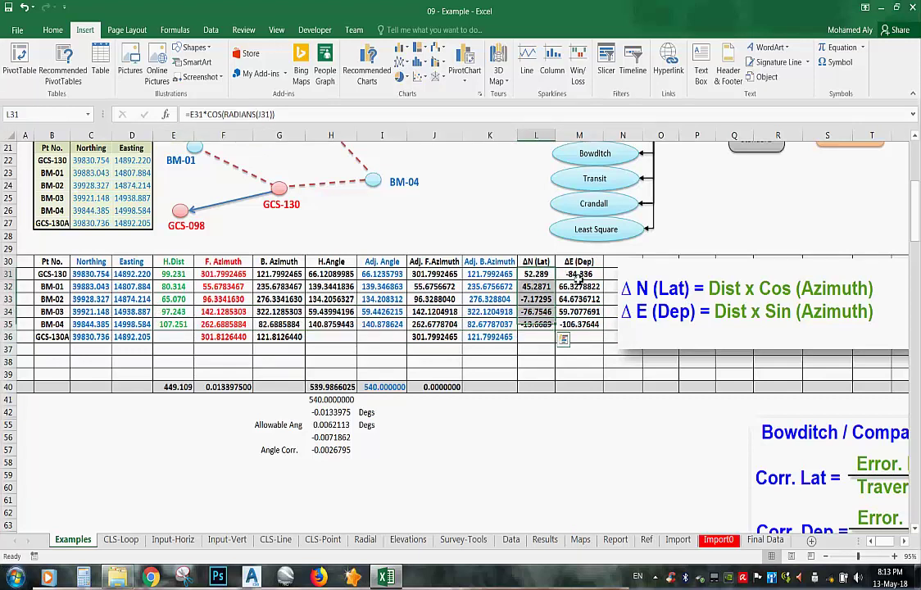
left_click(530, 385)
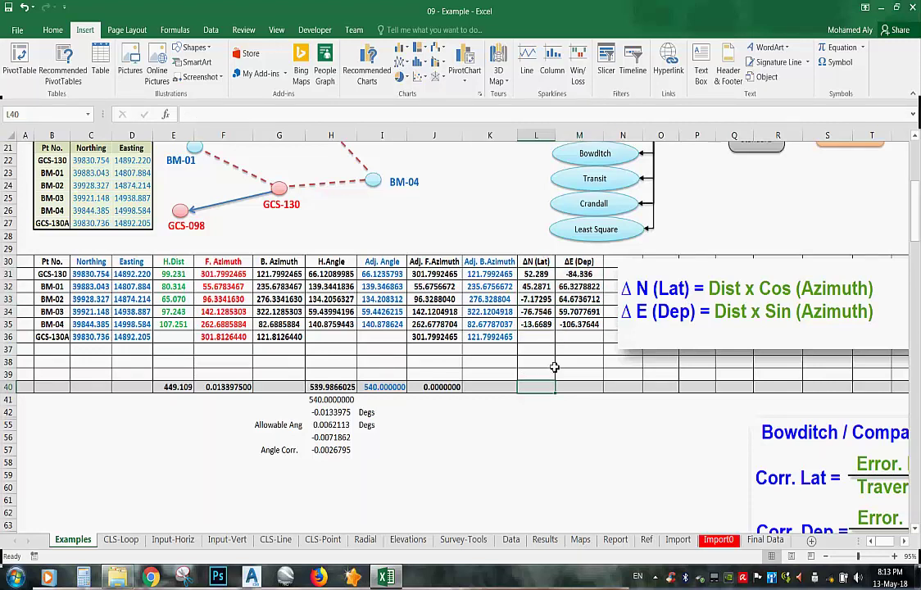
left_click(52, 29)
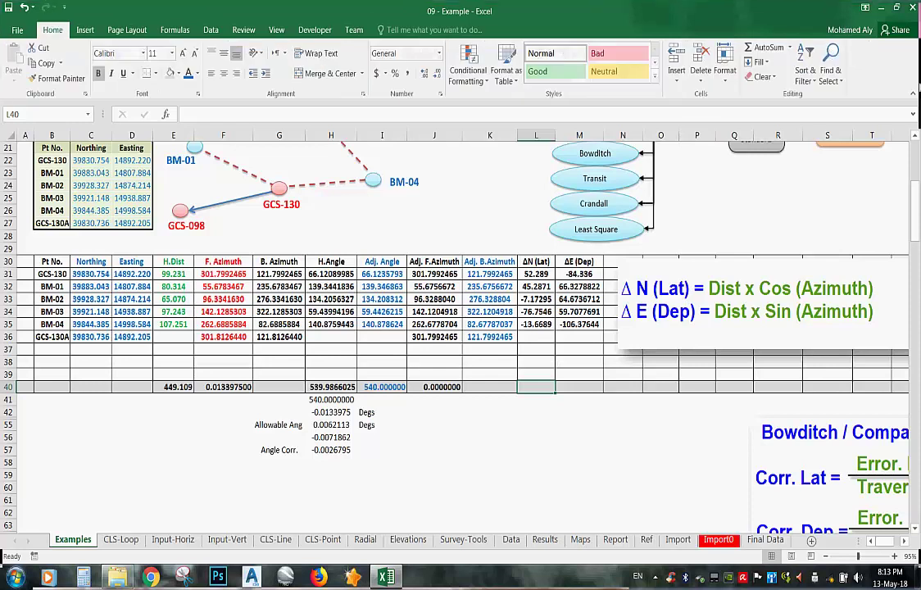
left_click(770, 51)
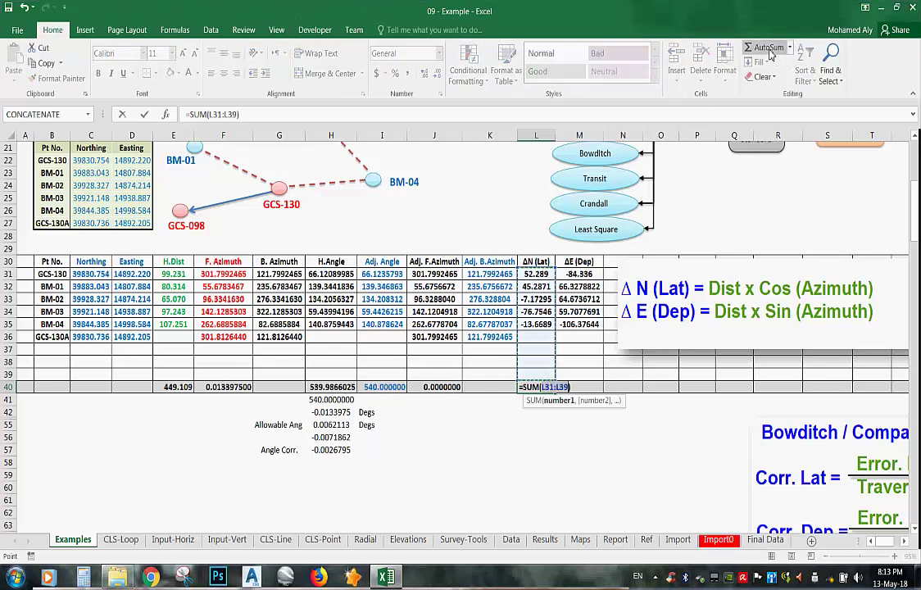
key("Return")
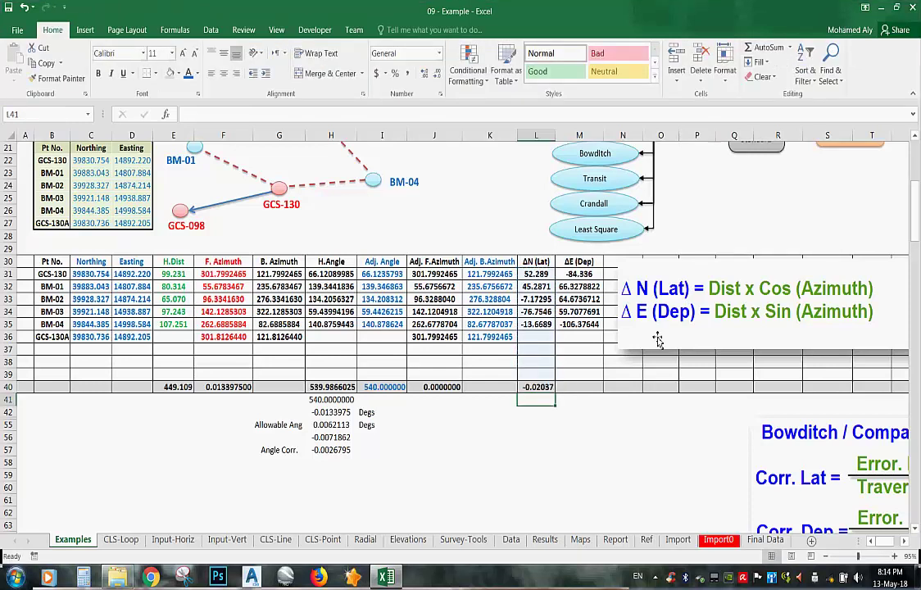
left_click(580, 386)
left_click(774, 47)
key("Return")
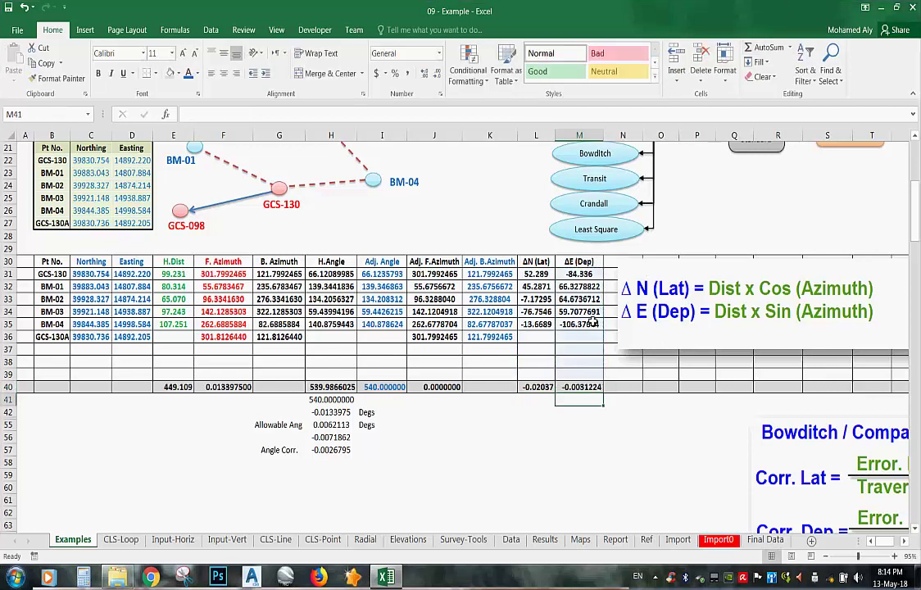
Format the latitude and departure totals in L40:M40 to three decimal places
left_click_drag(545, 386, 580, 387)
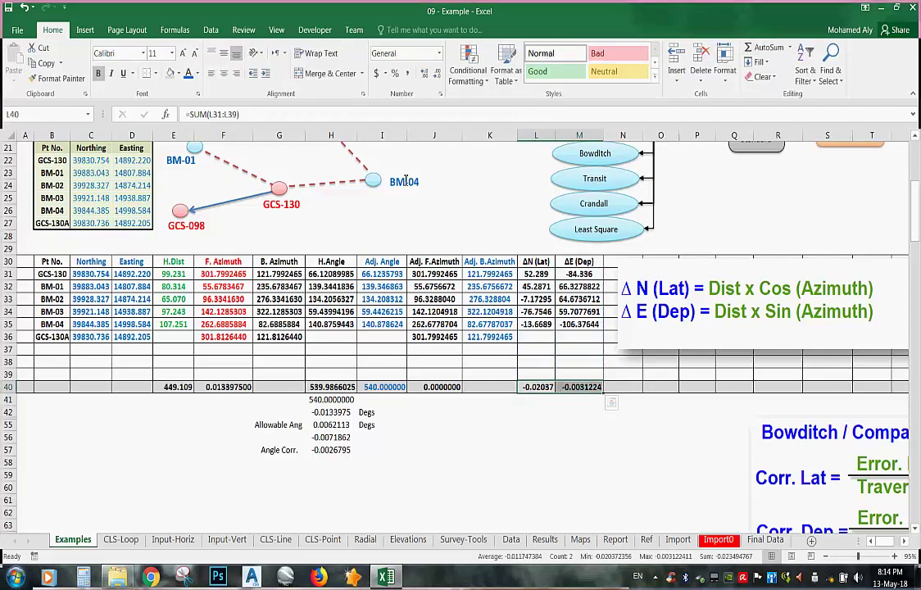
left_click(437, 74)
left_click(437, 73)
left_click(436, 74)
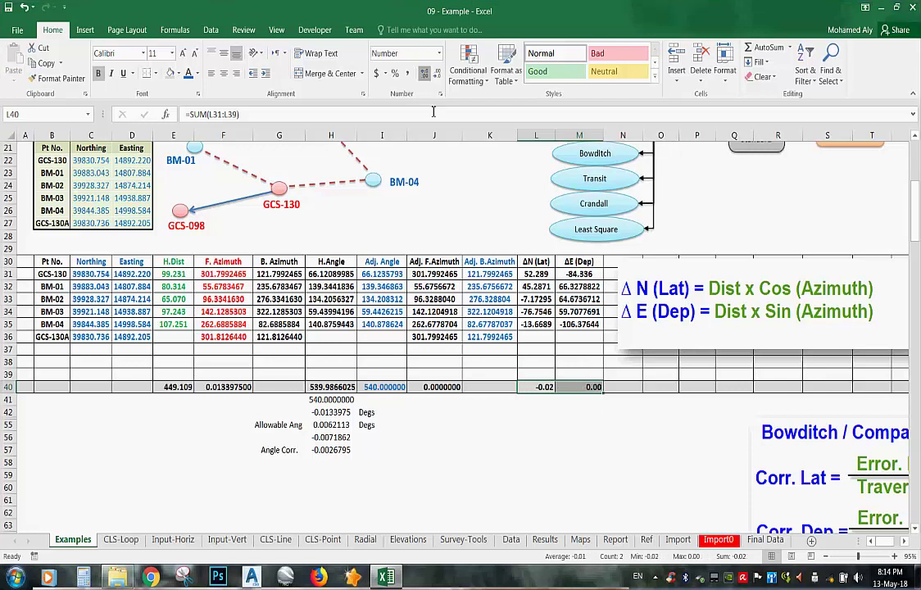
key("ctrl+z")
left_click(551, 402)
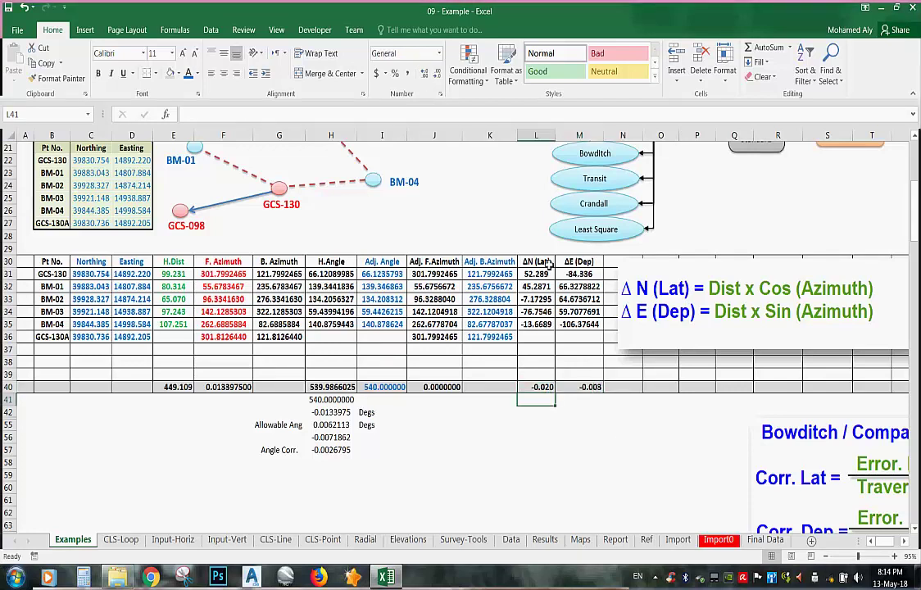
Compute the northing misclosure in C40 with the formula =C36-C31 for comparison with the latitude total
left_click_drag(549, 261, 537, 373)
left_click_drag(579, 261, 582, 392)
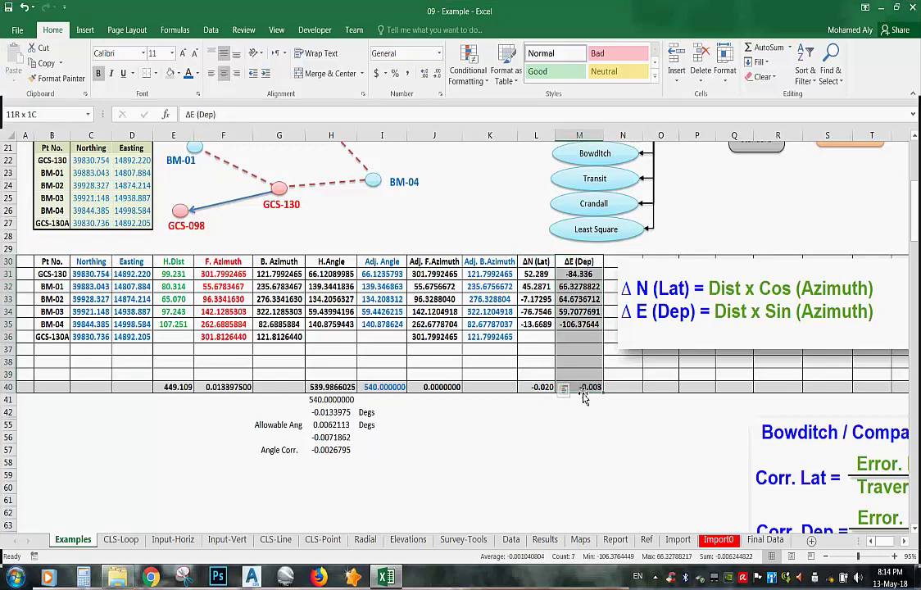
left_click(92, 390)
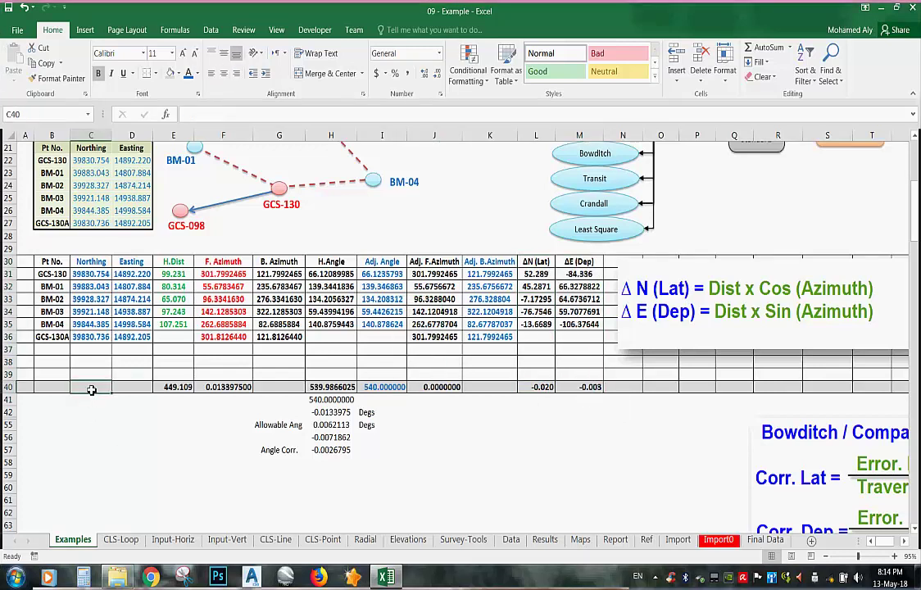
type("=")
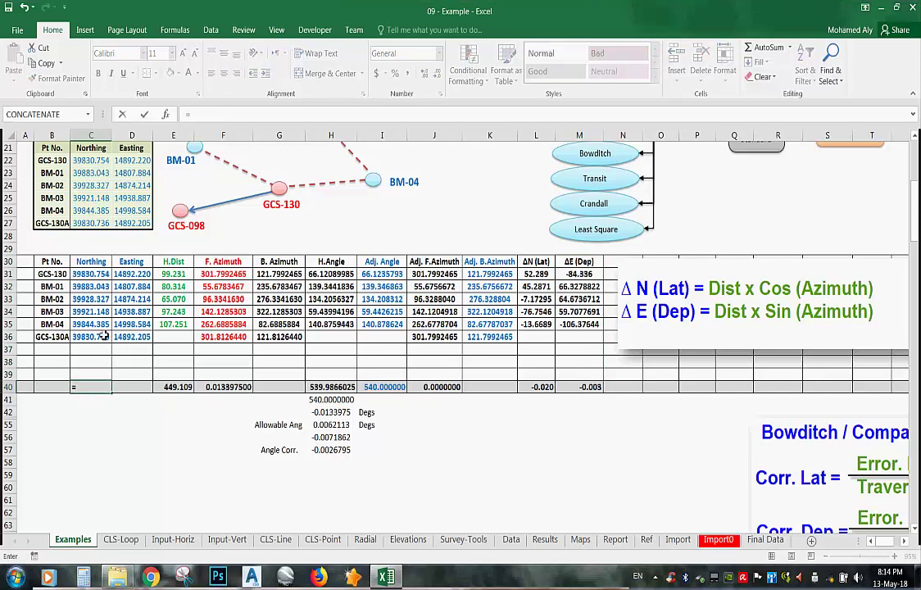
left_click(98, 337)
type("-")
left_click(95, 274)
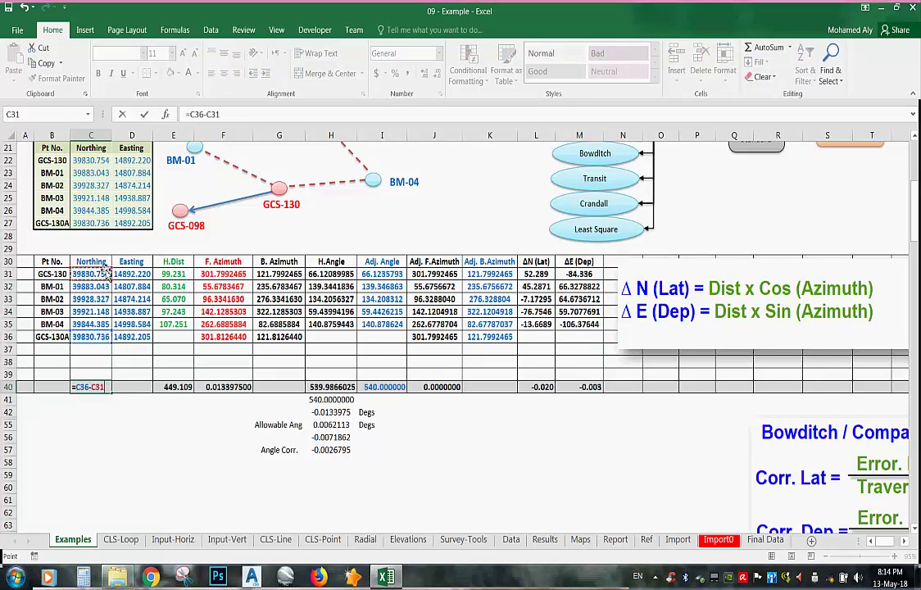
key("Return")
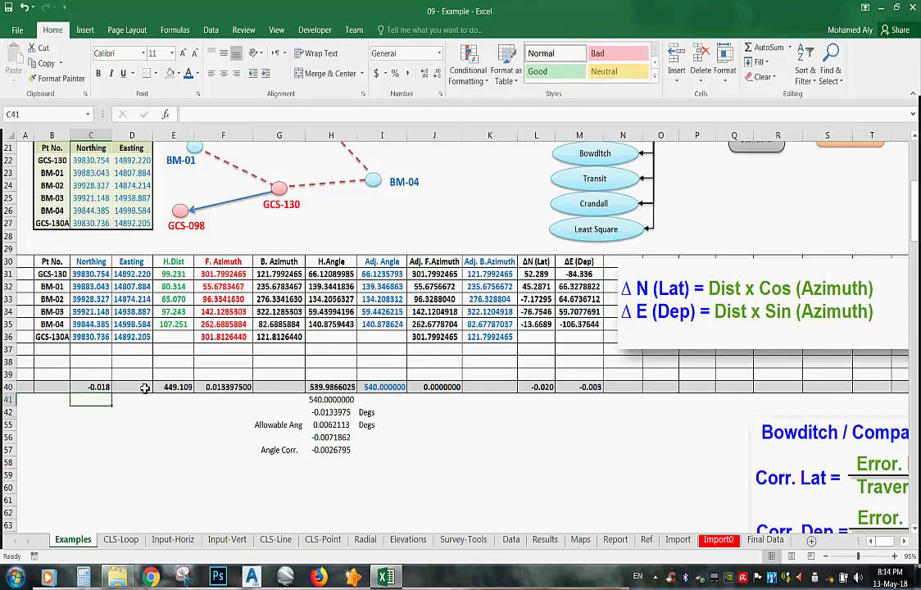
Compute the easting misclosure in D40 with the formula =D36-D31
left_click(144, 387)
type("=")
left_click(132, 336)
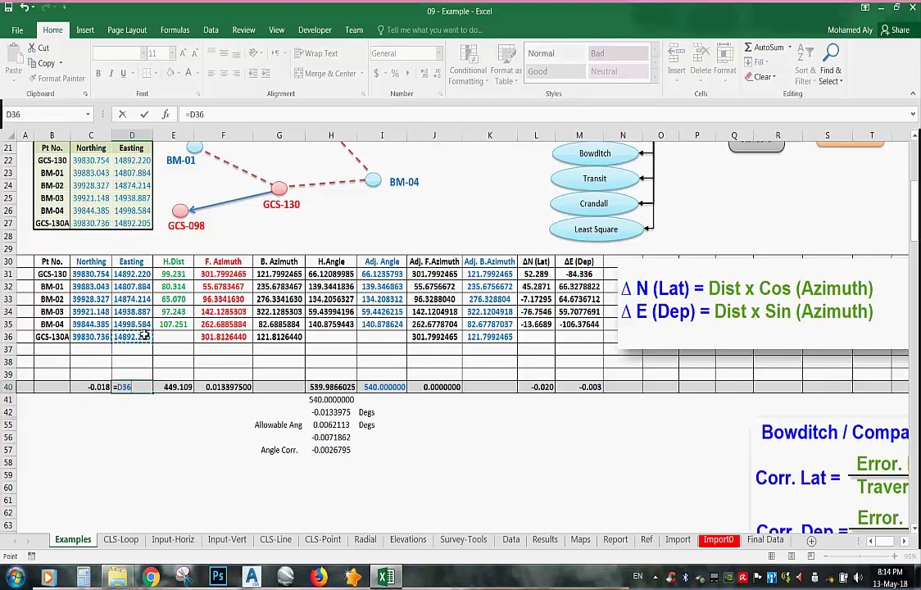
type("-")
left_click(127, 273)
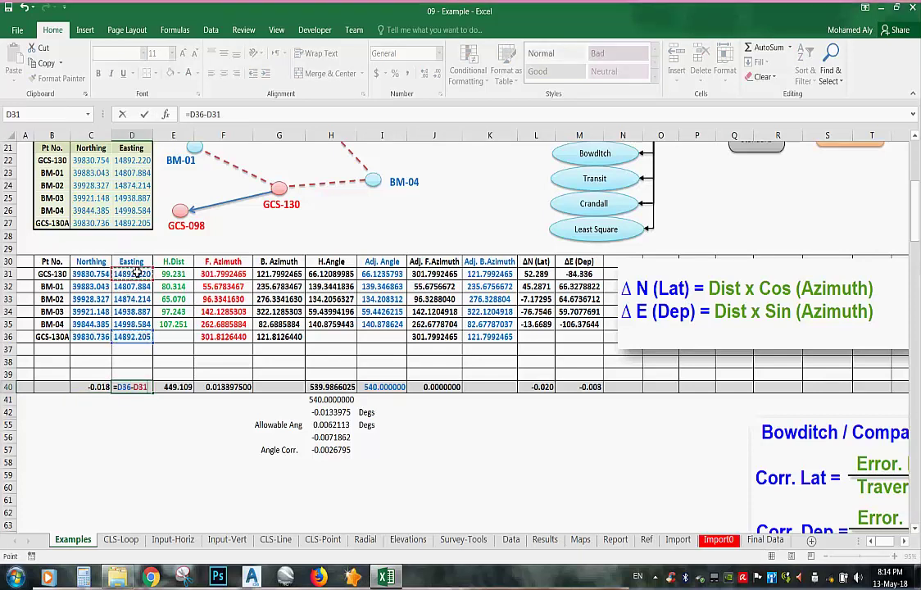
key("Return")
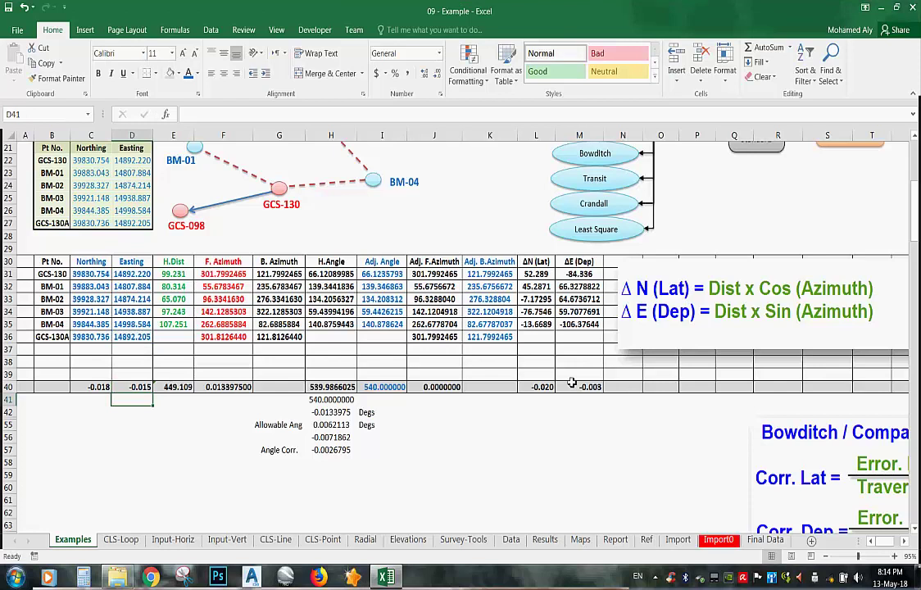
Compare the coordinate misclosures in C40:D40 with the totals in L40:M40, examining the coordinates, distances, adjusted back azimuths, latitudes and departures behind them
left_click_drag(89, 337, 134, 274)
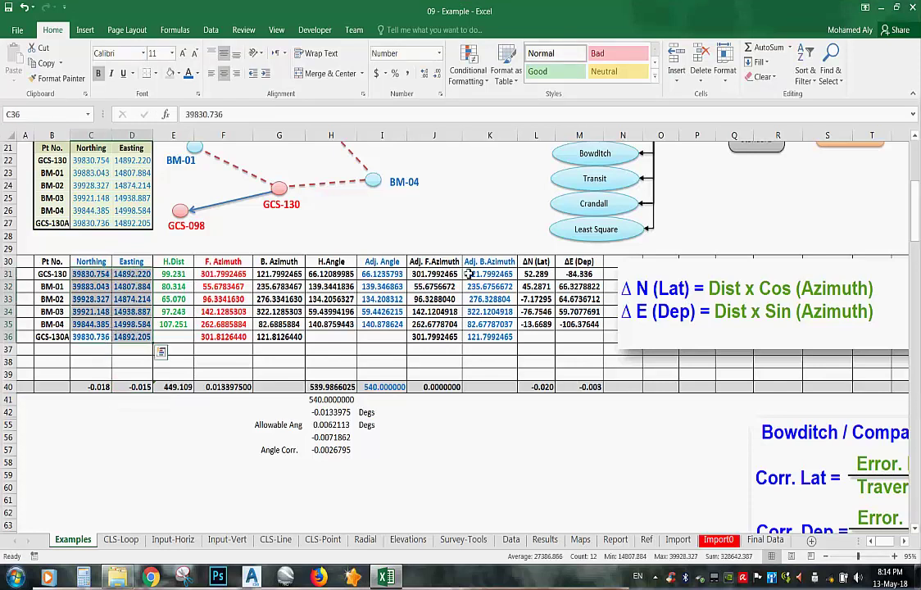
left_click_drag(502, 274, 489, 336)
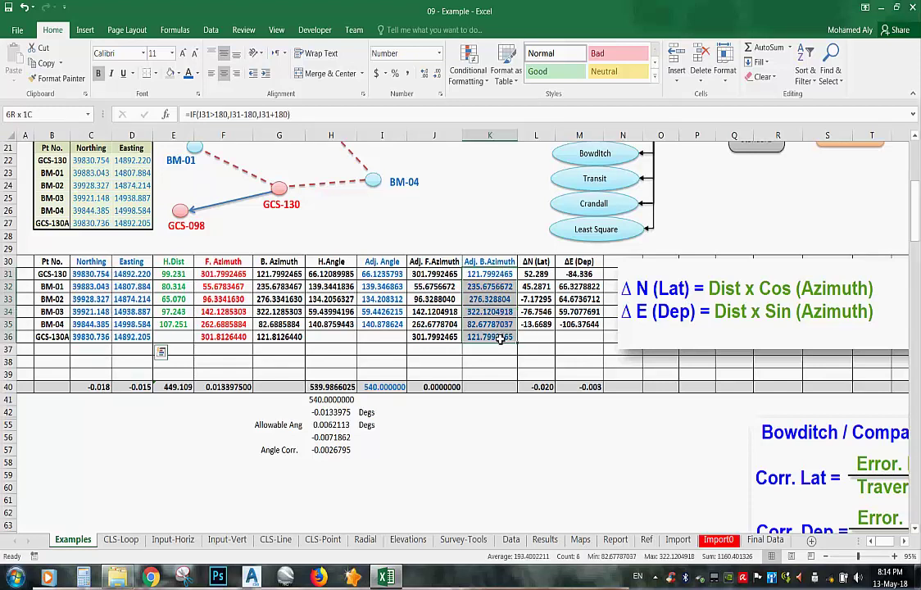
left_click(547, 389)
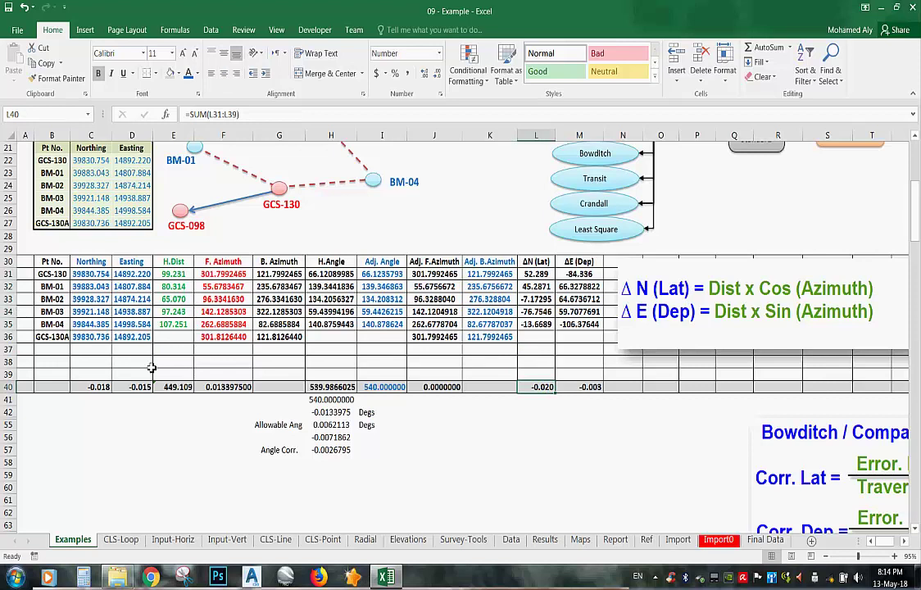
left_click_drag(174, 274, 175, 324)
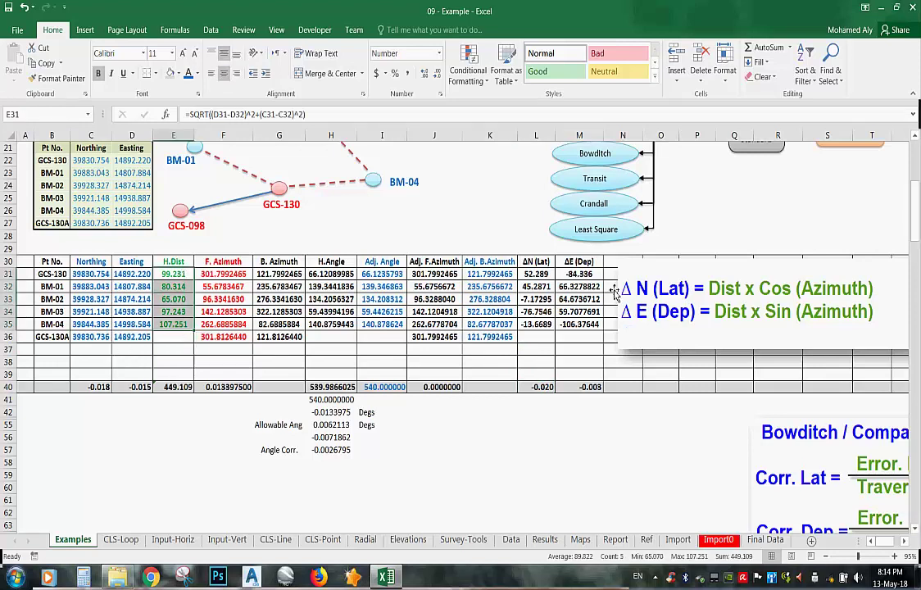
left_click_drag(544, 274, 579, 338)
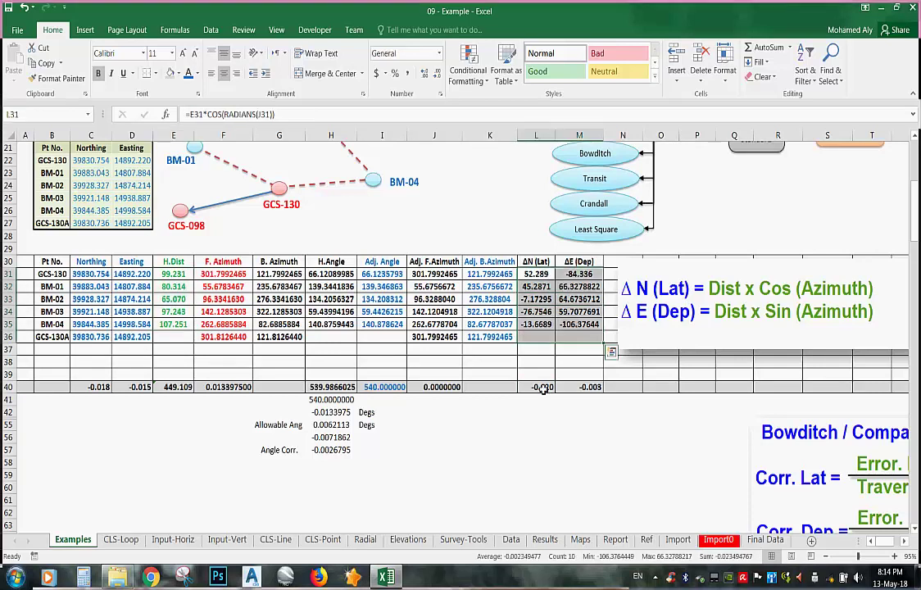
left_click(542, 387)
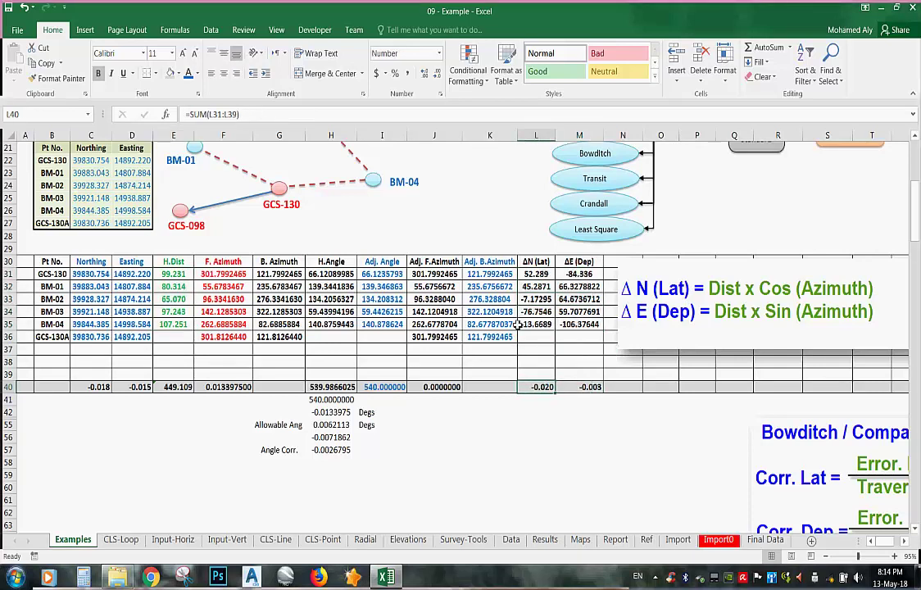
left_click_drag(490, 274, 489, 325)
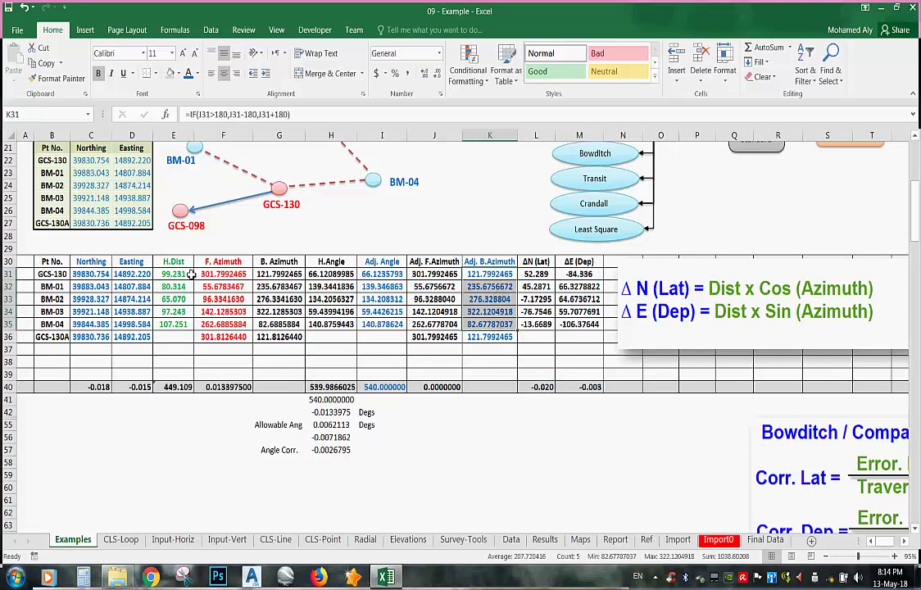
left_click_drag(579, 274, 580, 324)
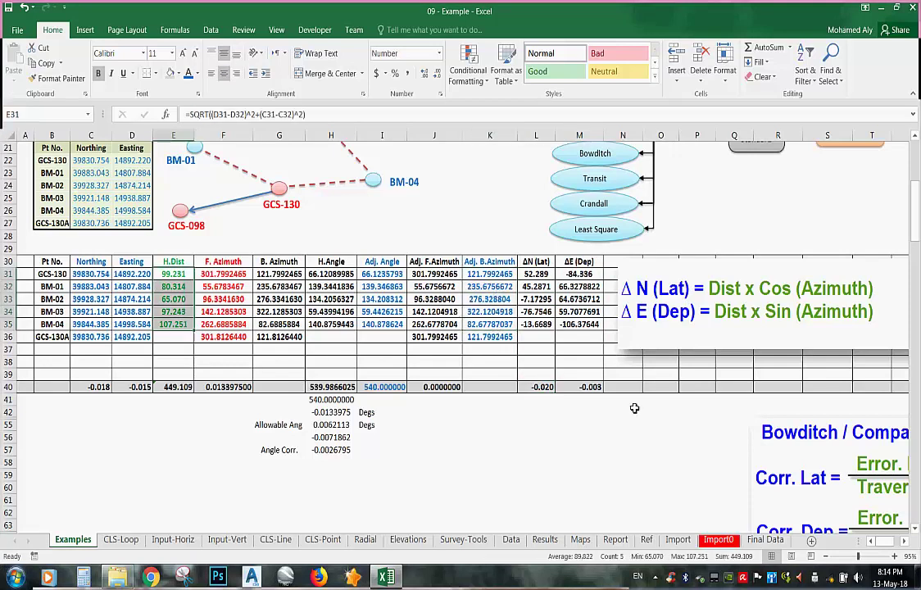
left_click(580, 387)
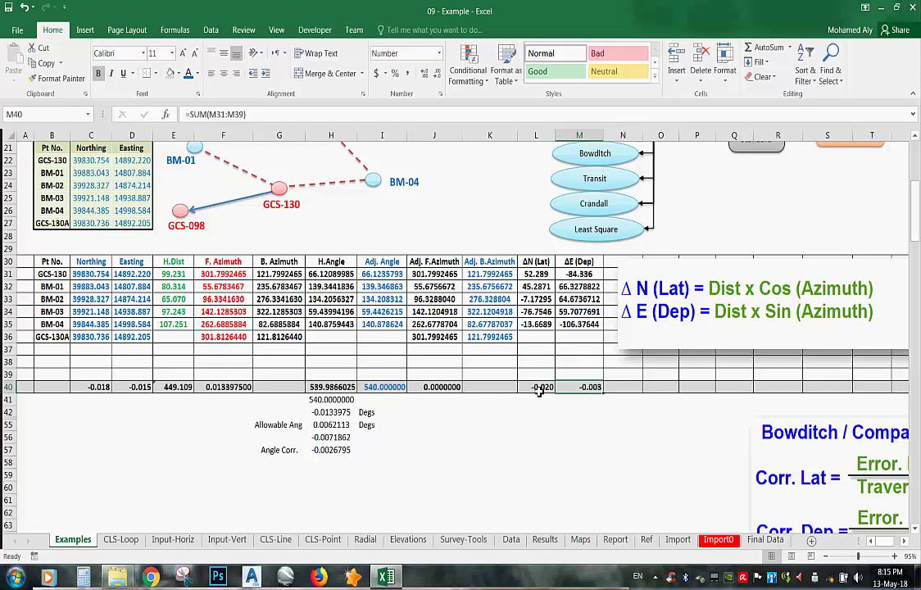
left_click(90, 387)
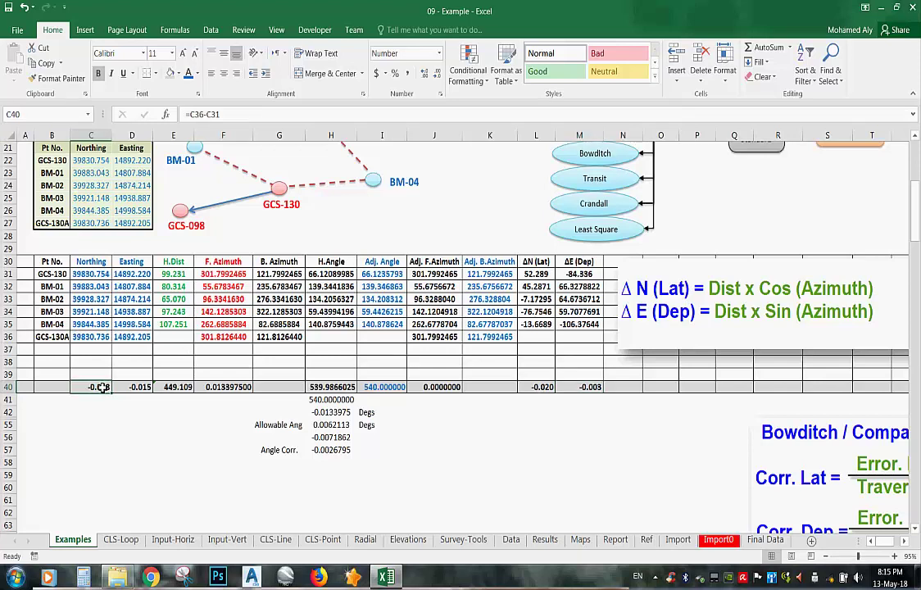
left_click(131, 387)
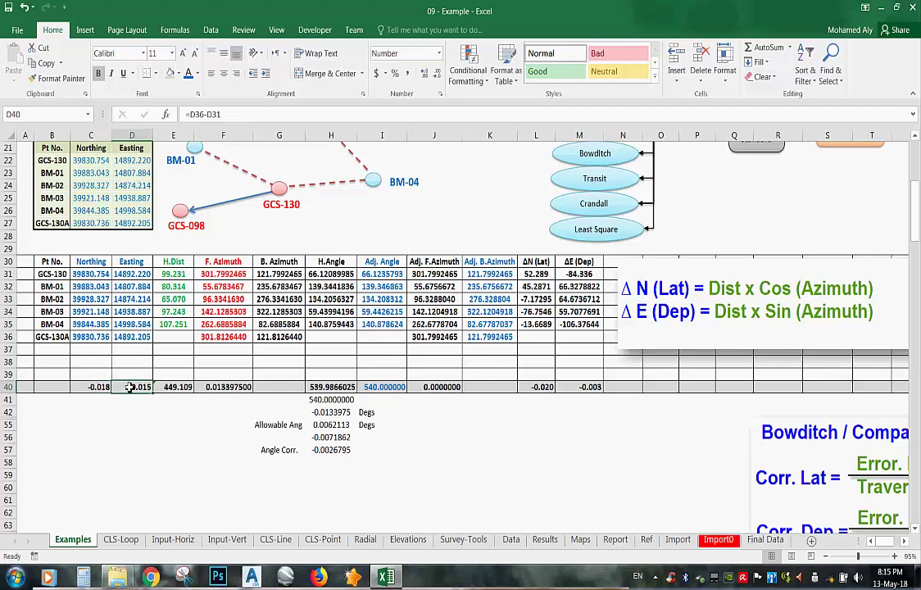
left_click(540, 387)
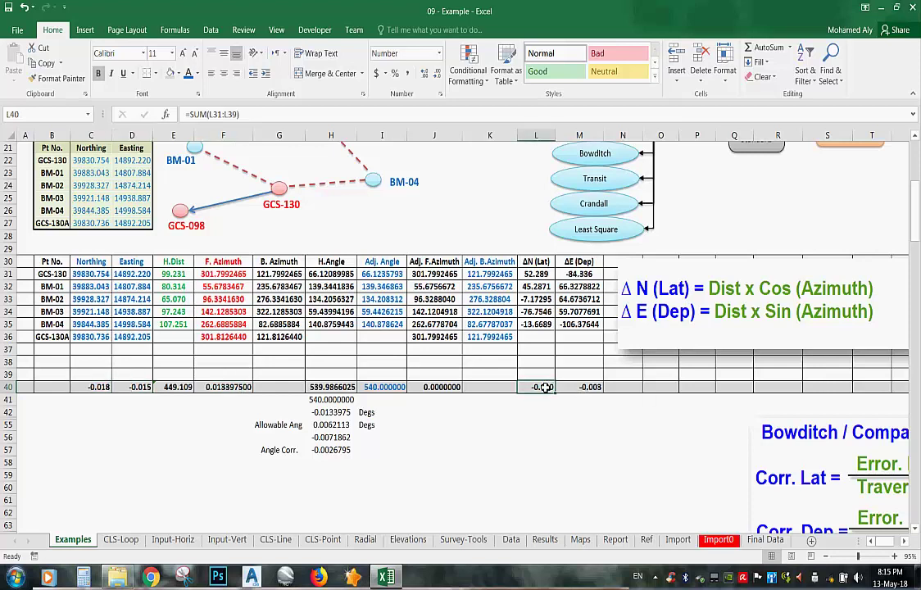
left_click(579, 386)
left_click_drag(489, 273, 489, 336)
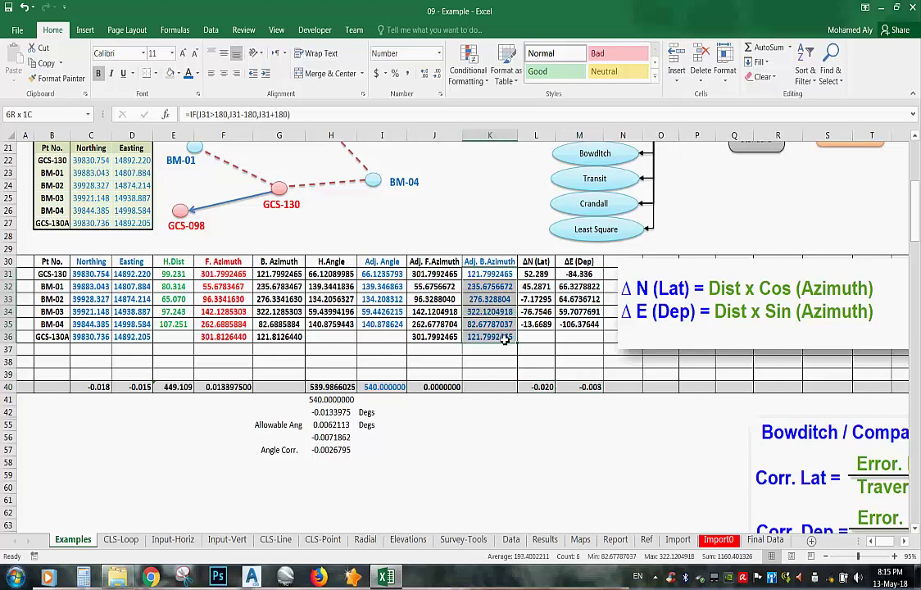
Delete the picture showing the ΔN (Lat) and ΔE (Dep) formulas beside the traverse table
left_click(727, 296)
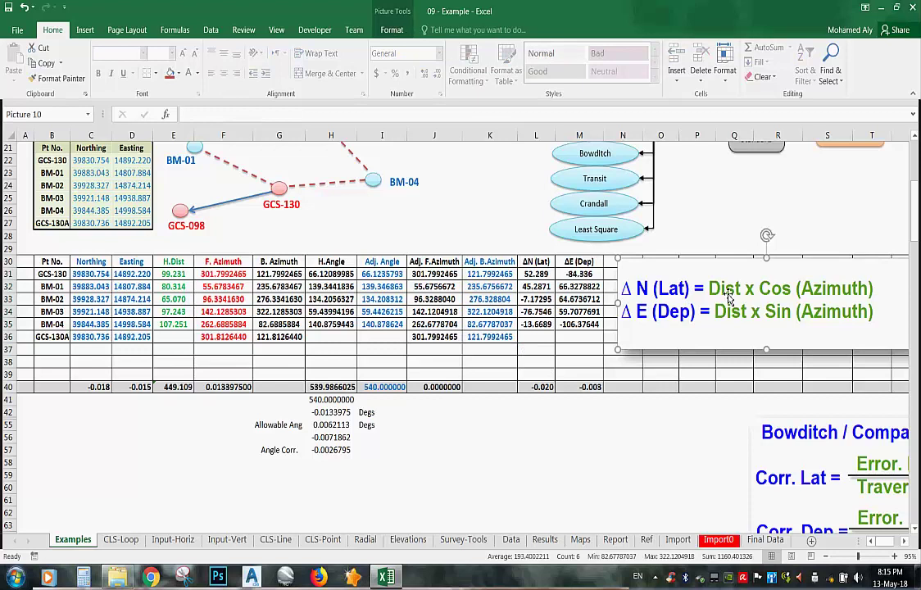
key("Delete")
left_click(750, 303)
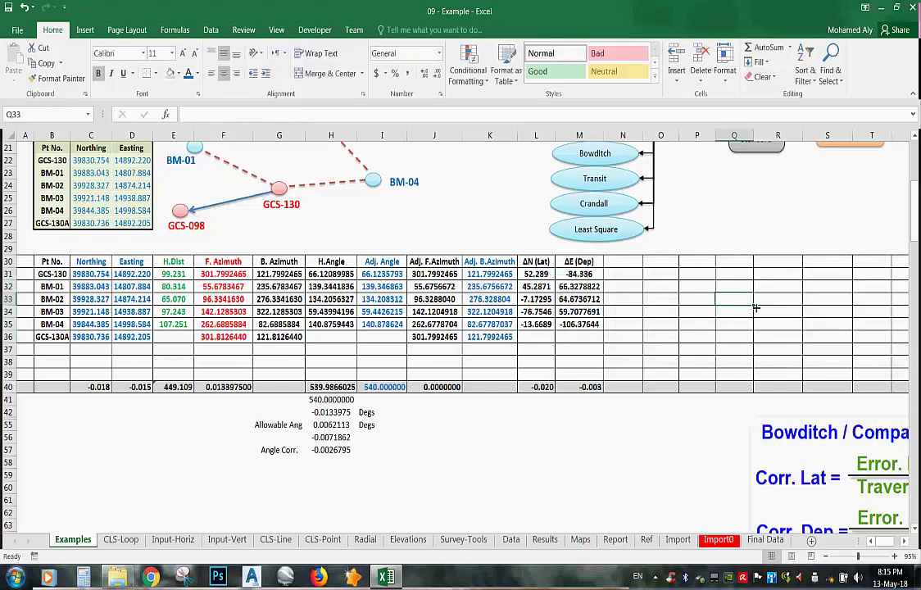
Move the Linear Misclosure formula picture from below row 114 up beside the ΔE (Dep) column of the traverse table
scroll(766, 304, "up", 2)
scroll(767, 304, "up", 3)
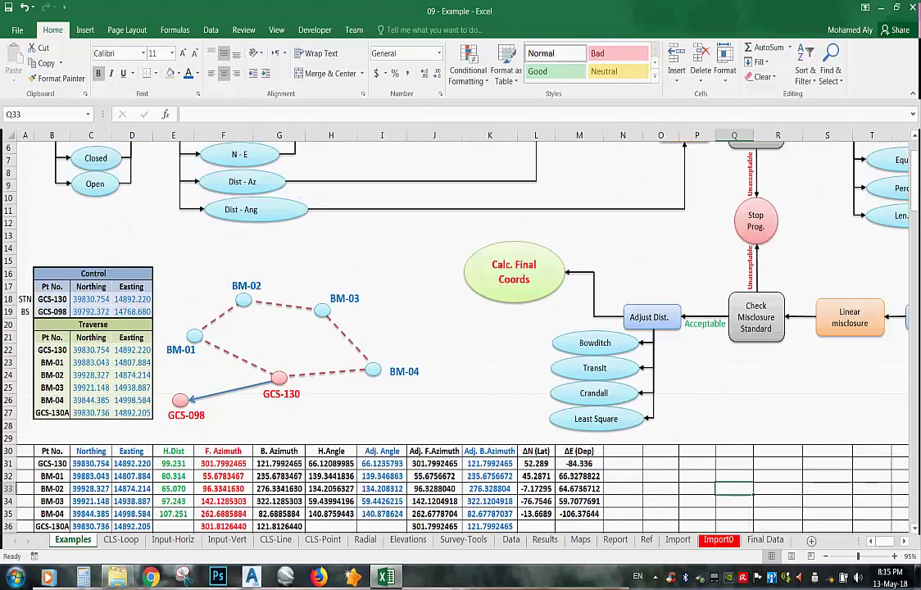
left_click(905, 542)
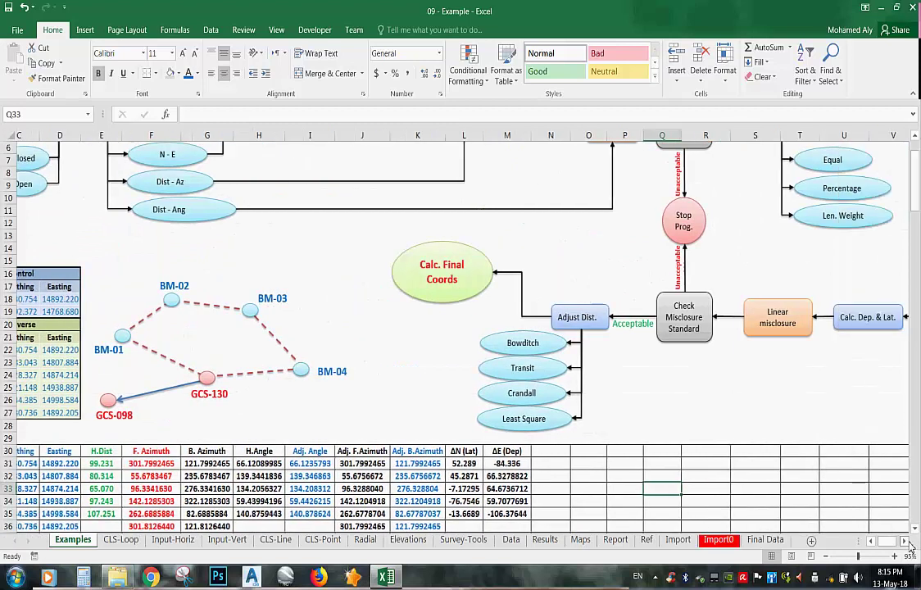
left_click(906, 543)
scroll(786, 271, "down", 2)
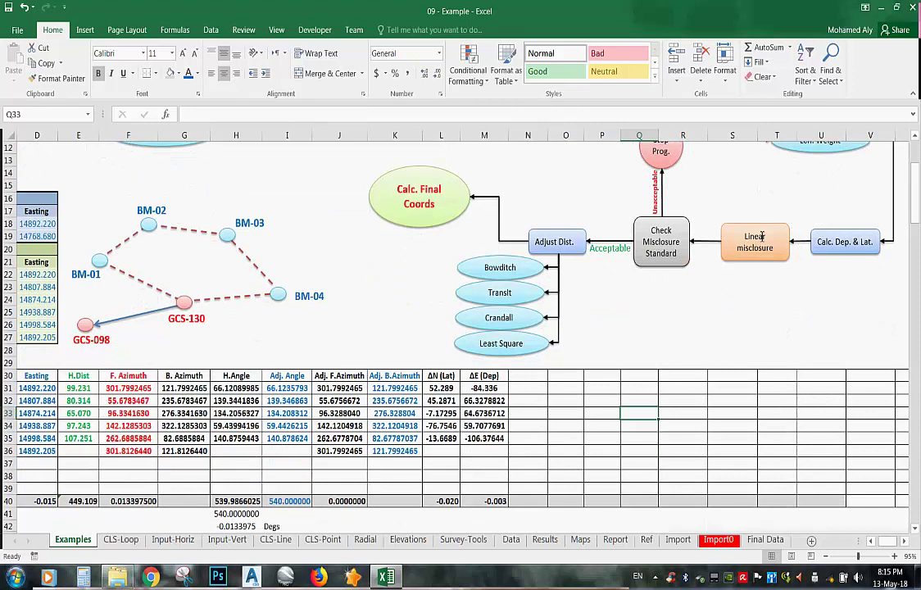
scroll(761, 236, "down", 2)
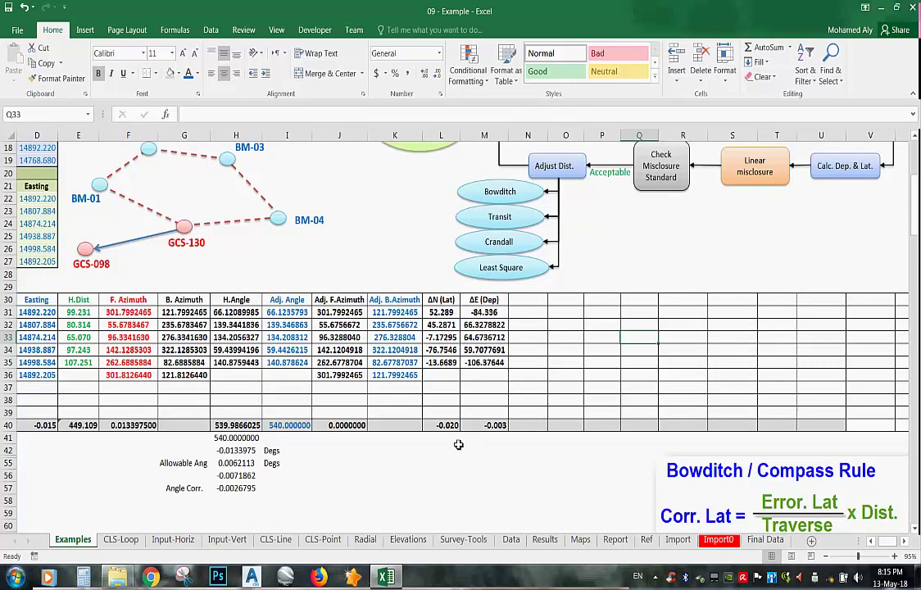
scroll(458, 444, "down", 20)
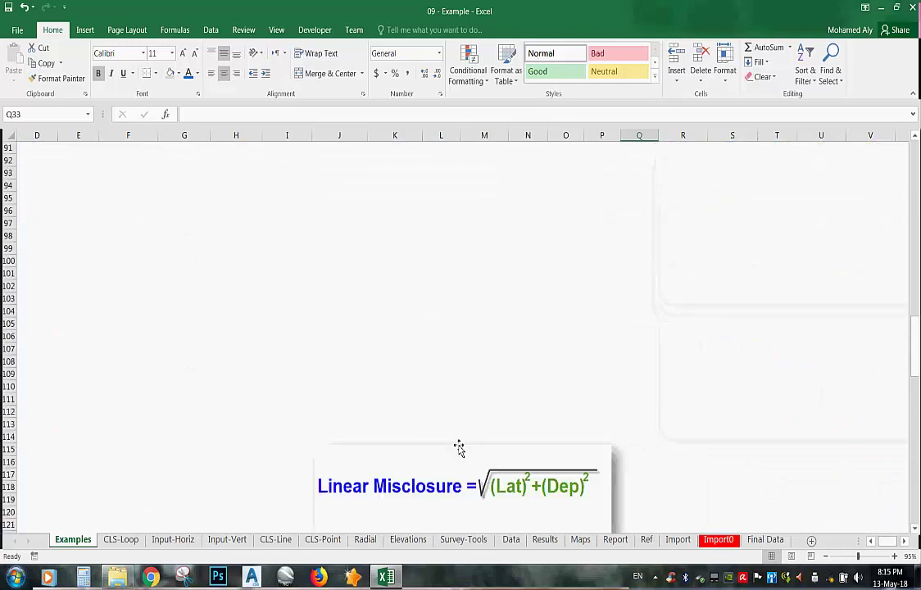
scroll(459, 448, "down", 3)
left_click(471, 384)
left_click_drag(471, 384, 469, 209)
scroll(467, 329, "up", 4)
scroll(471, 372, "up", 5)
left_click_drag(471, 372, 471, 206)
scroll(474, 245, "up", 7)
left_click_drag(501, 513, 577, 271)
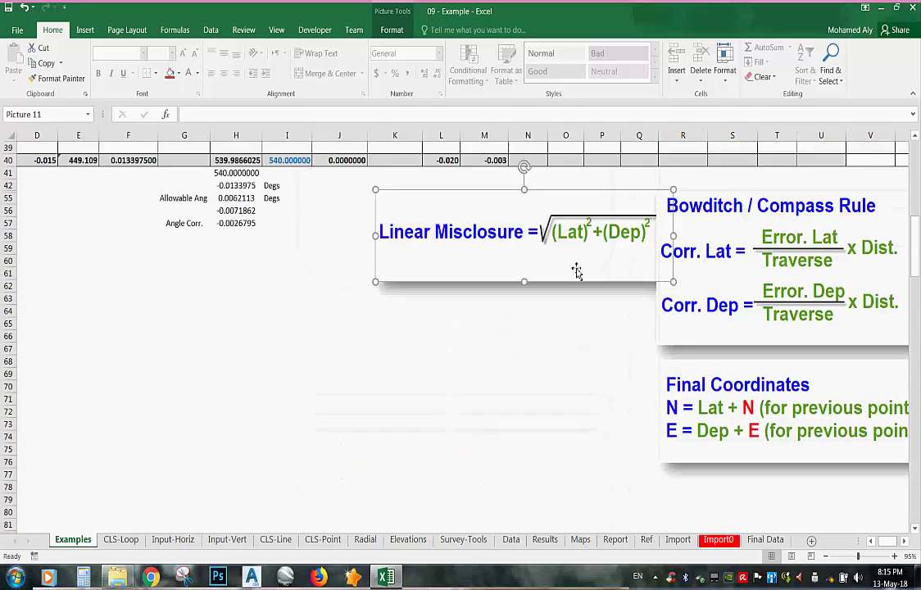
scroll(576, 272, "up", 4)
left_click_drag(533, 383, 675, 255)
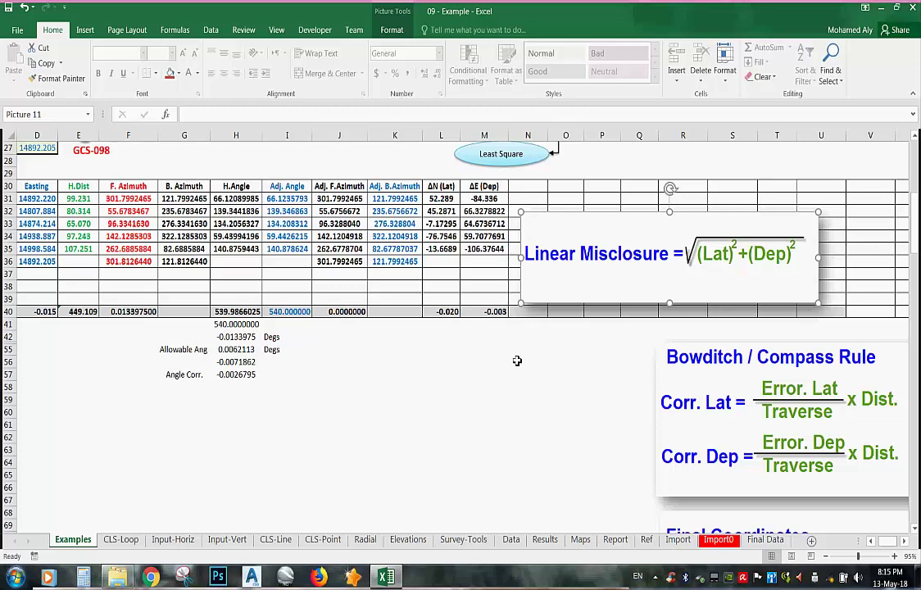
Enter the label "Linear Miss" in K42 below the traverse totals row
scroll(517, 361, "up", 2)
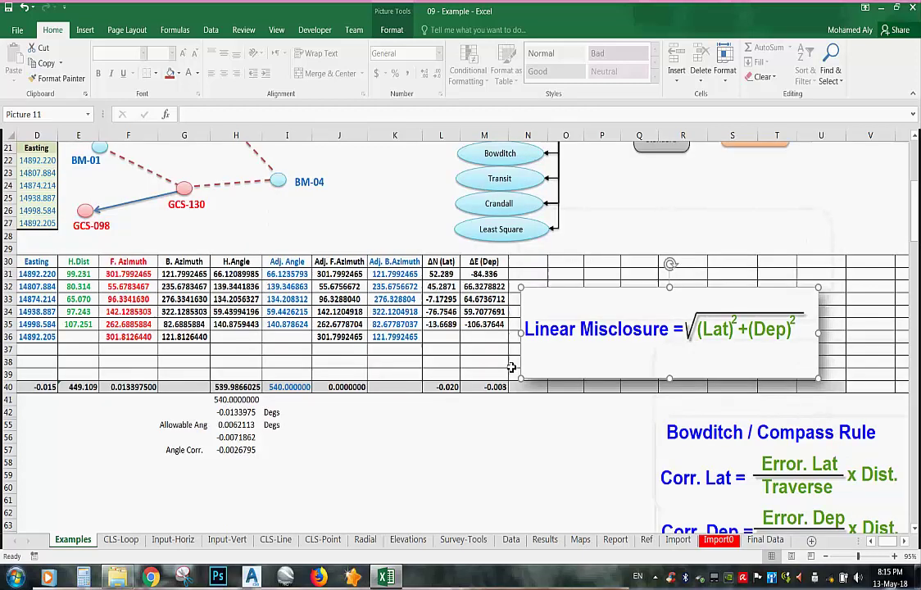
left_click(444, 399)
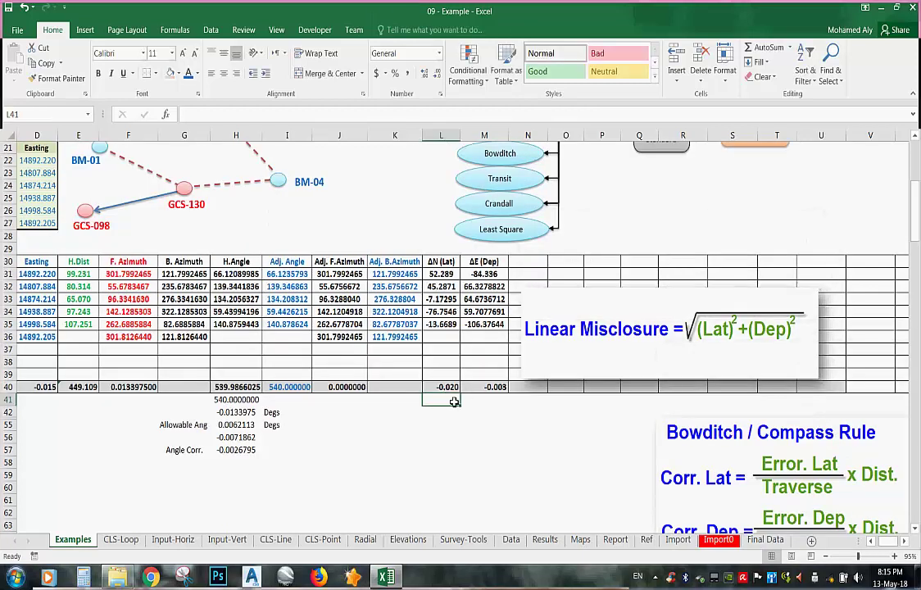
left_click(396, 415)
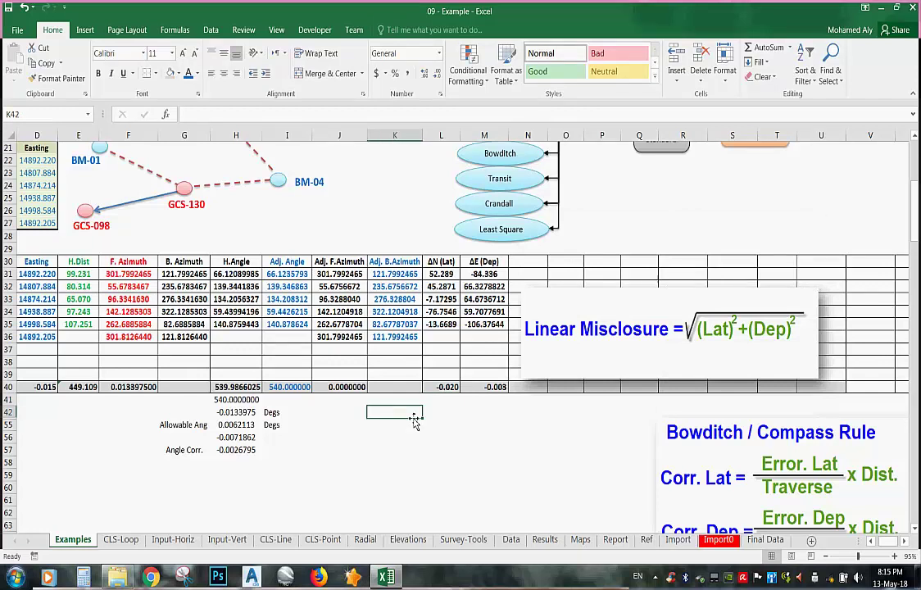
type("Li")
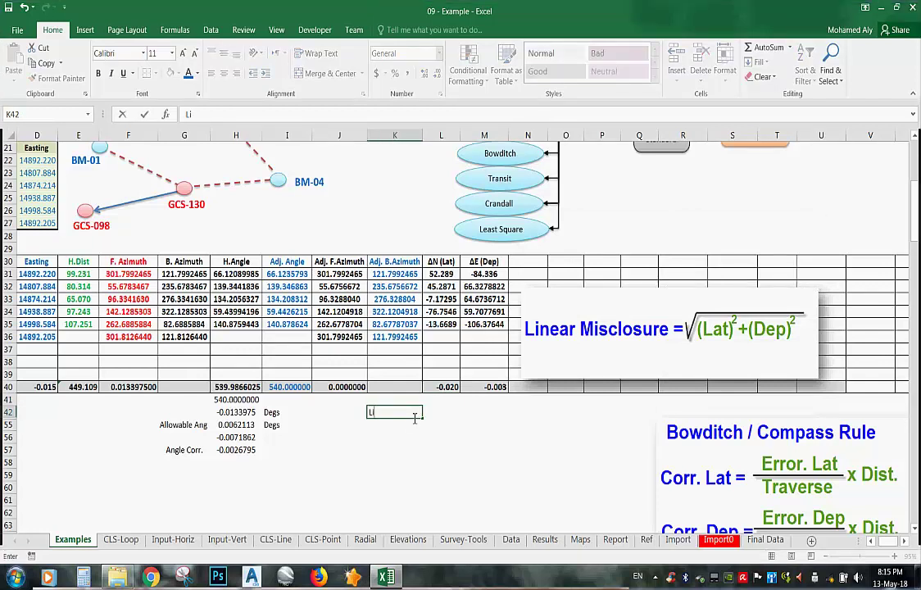
type("near Miss")
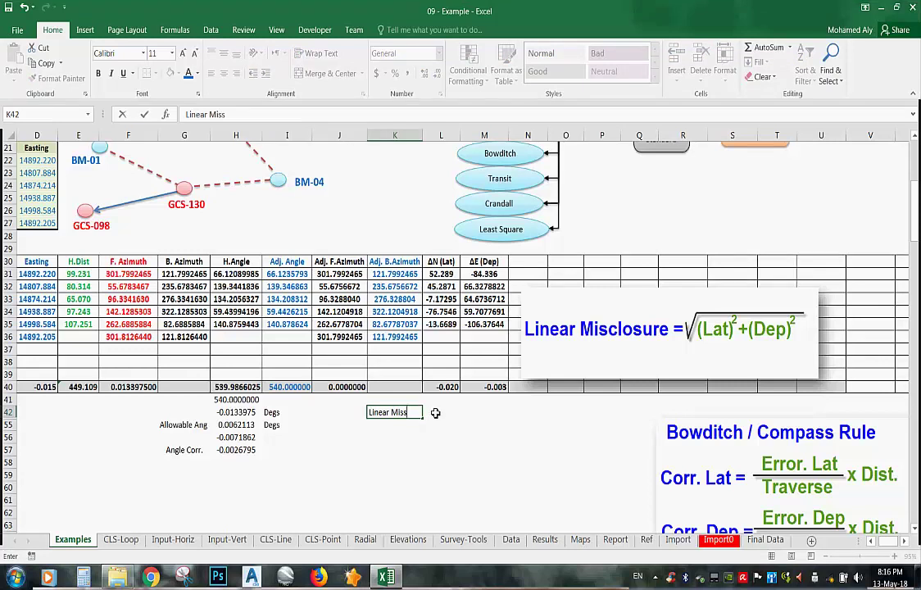
Compute the linear misclosure in L42 beside its label with the formula =SQRT(L40^2+M40^2)
left_click(435, 413)
type("=")
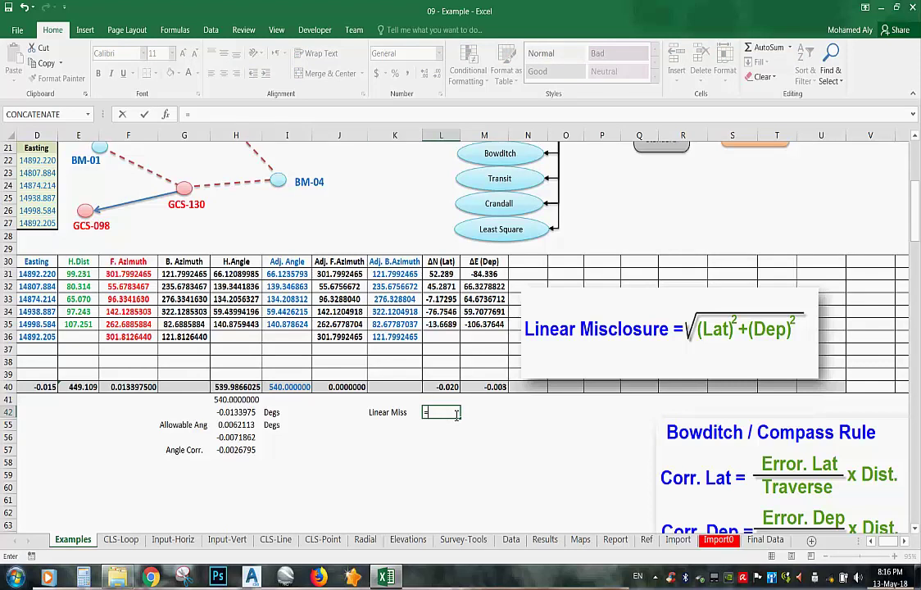
type("sq")
double_click(458, 426)
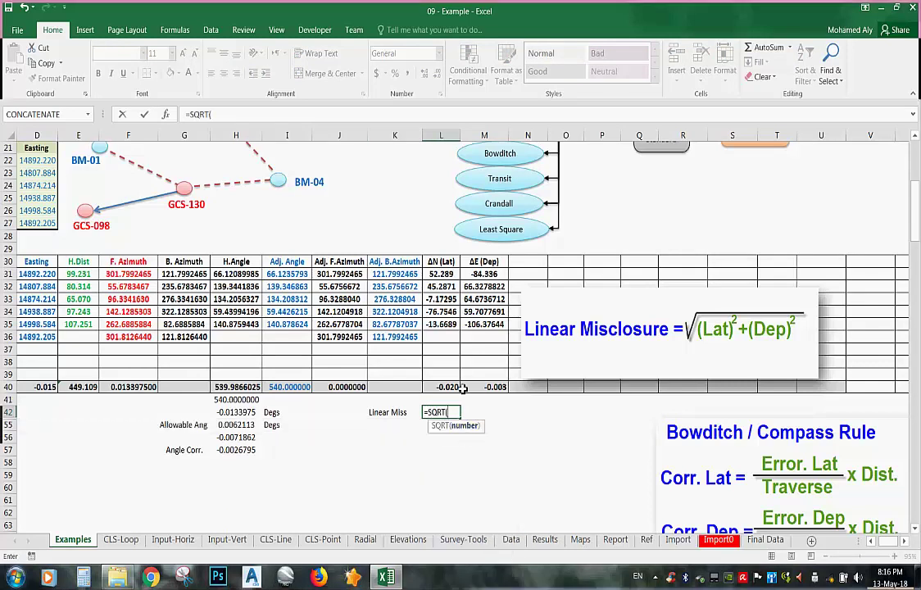
left_click(451, 386)
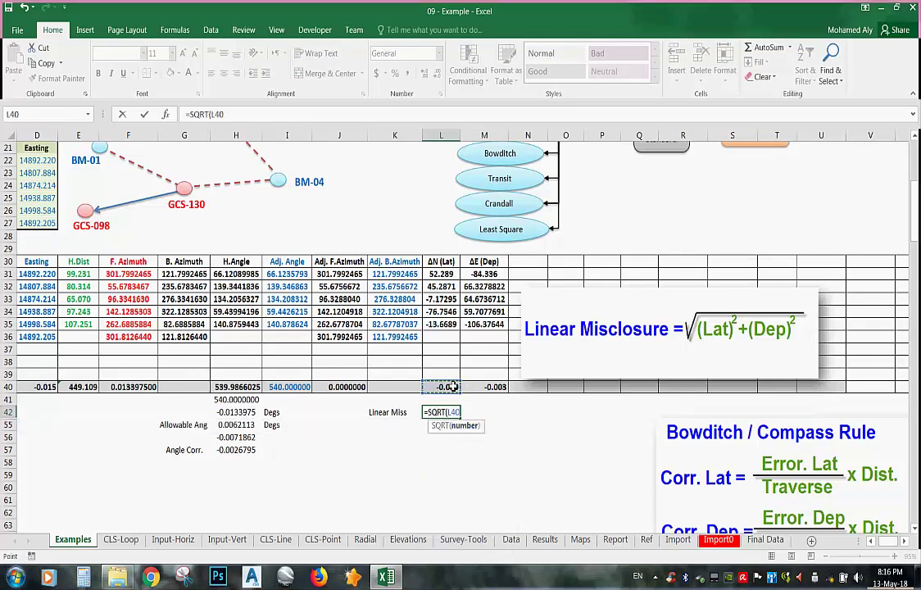
type("^")
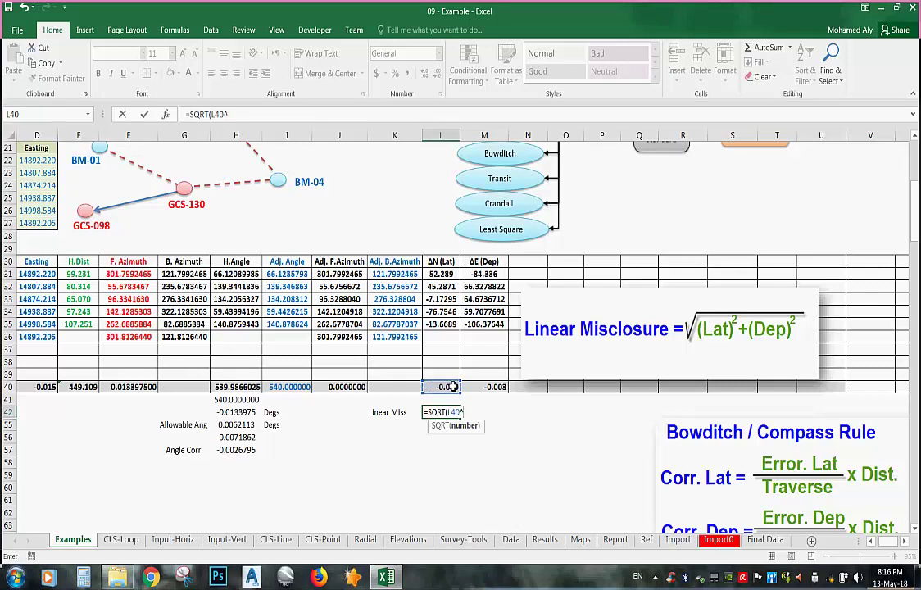
type("2+")
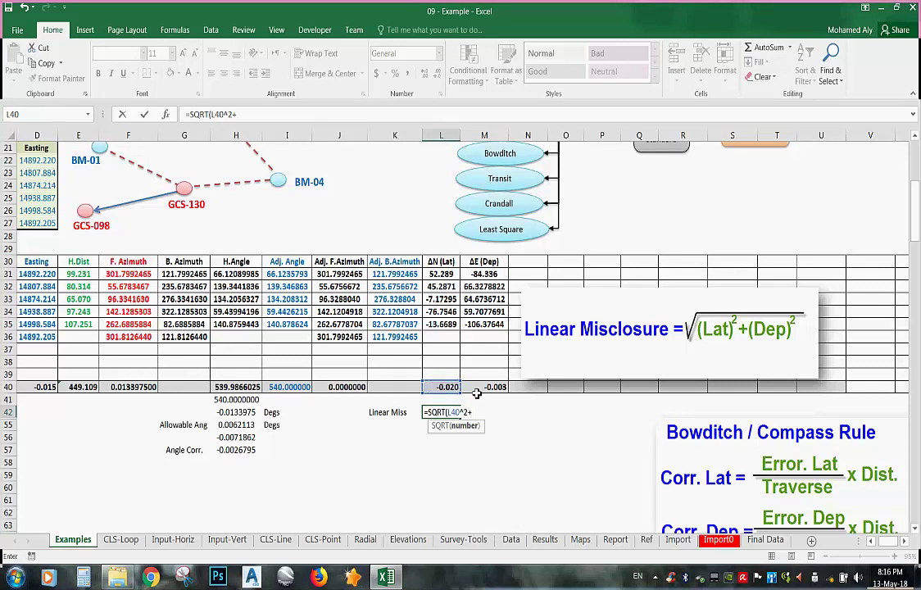
left_click(487, 388)
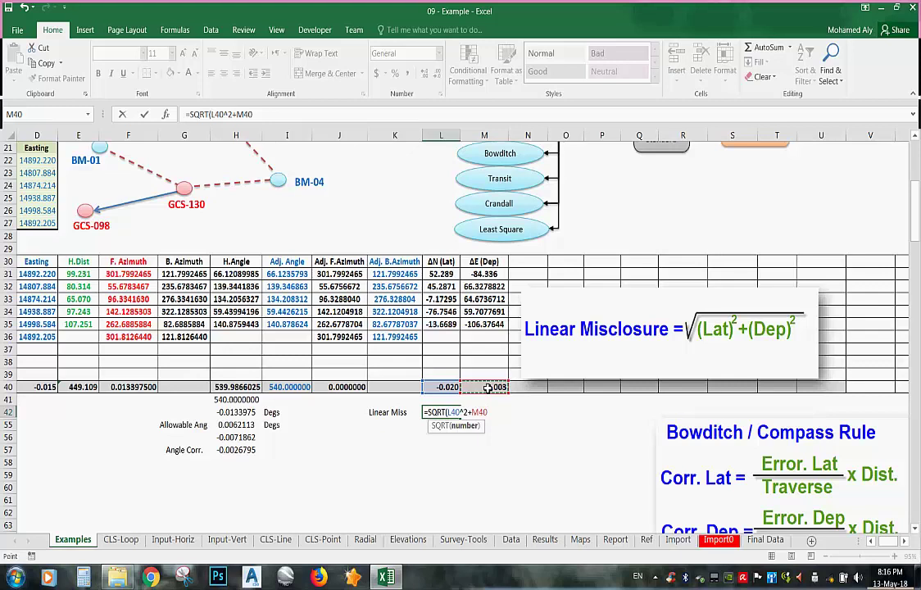
type("^2)")
key("Return")
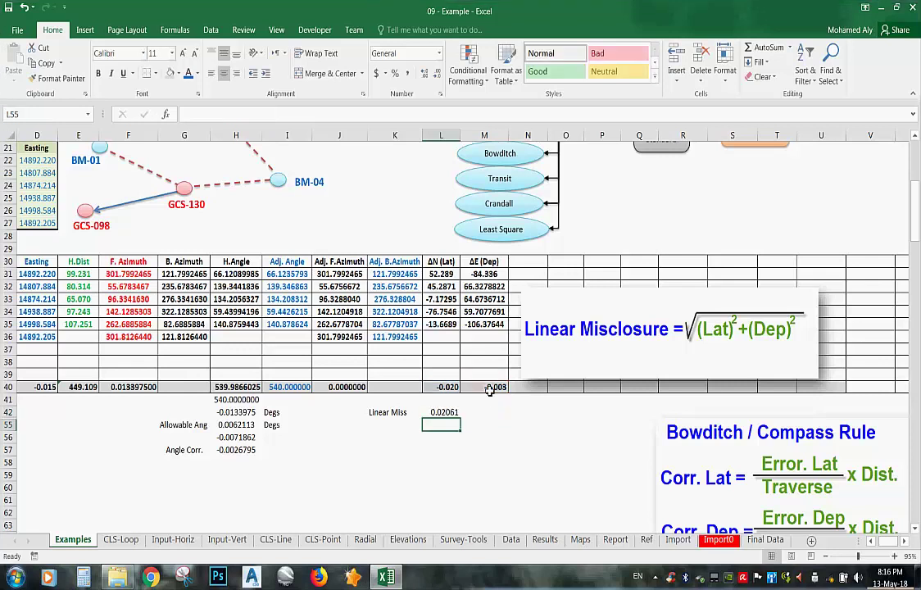
Format the linear misclosure value in L42 to show three decimal places
key("Up")
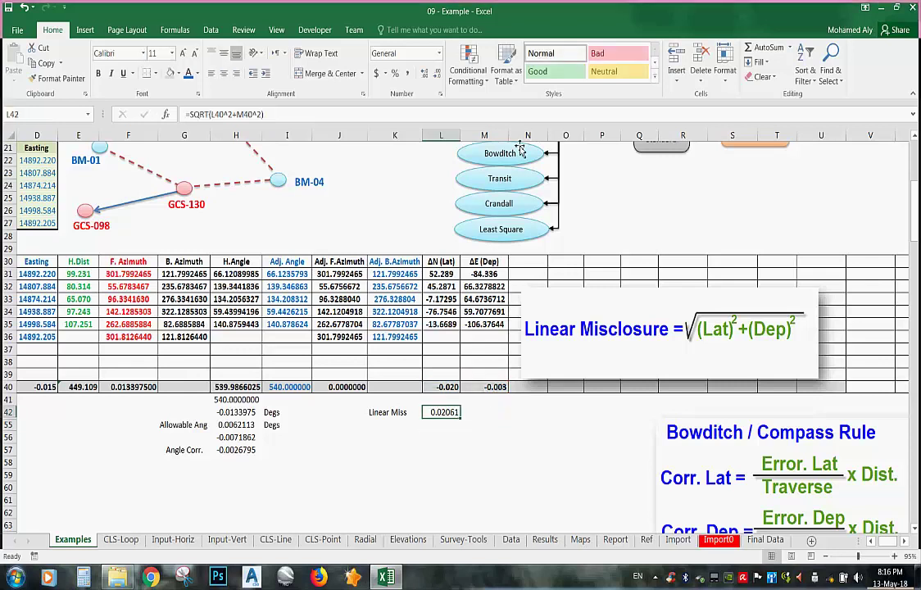
left_click(436, 75)
double_click(437, 75)
left_click(437, 75)
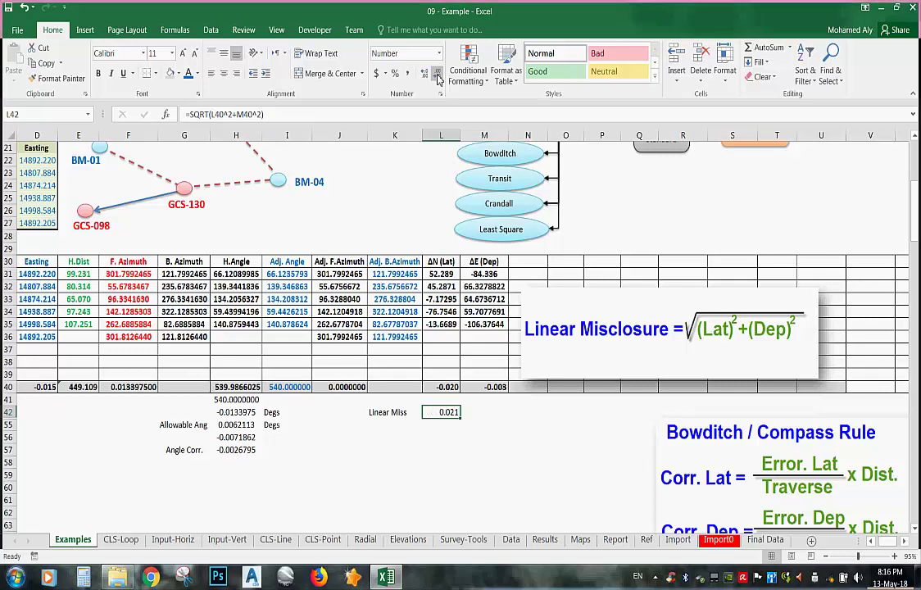
left_click(456, 424)
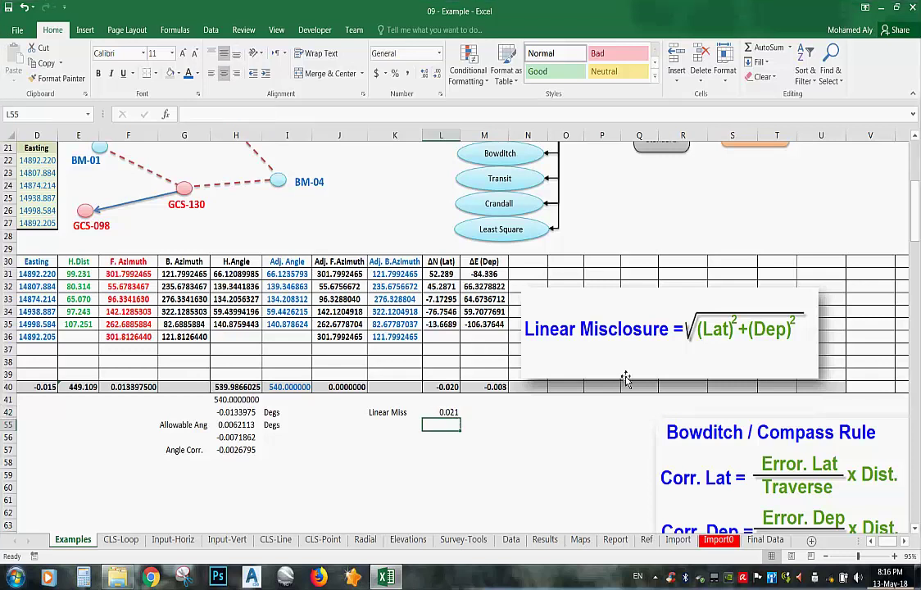
Examine the distances in E31:E35 and the latitudes and departures in columns L:M, shifting the Linear Misclosure picture further from the table
scroll(688, 294, "up", 2)
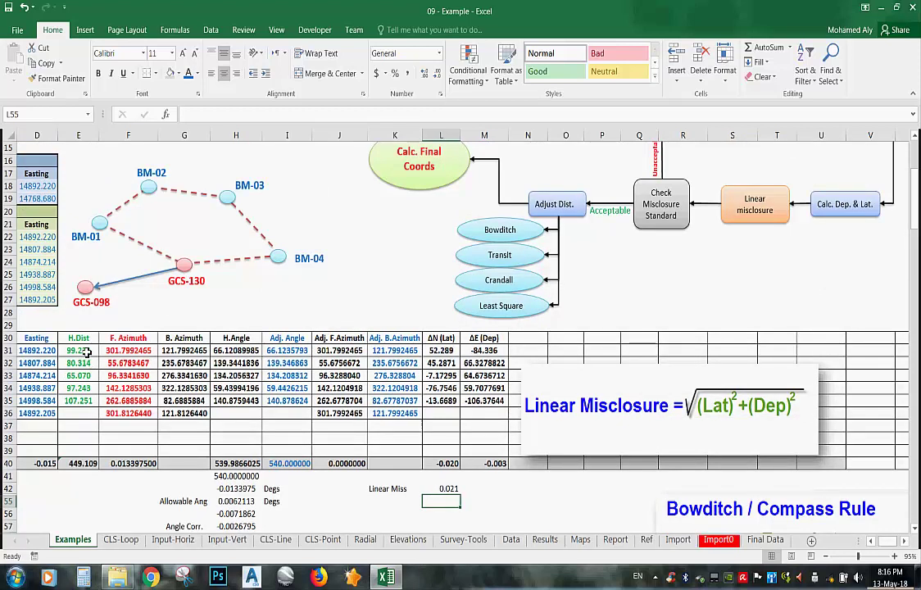
left_click_drag(85, 351, 82, 401)
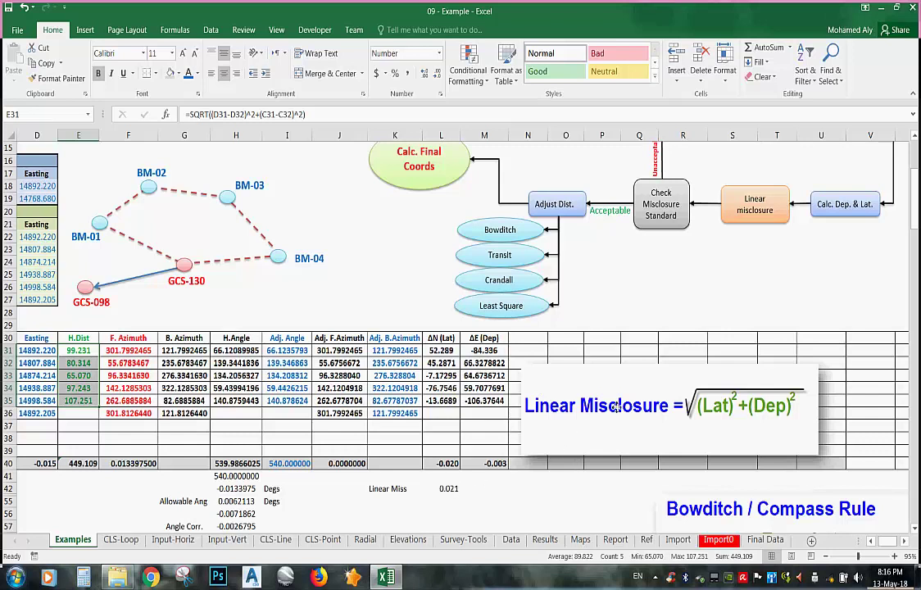
left_click_drag(615, 397, 667, 365)
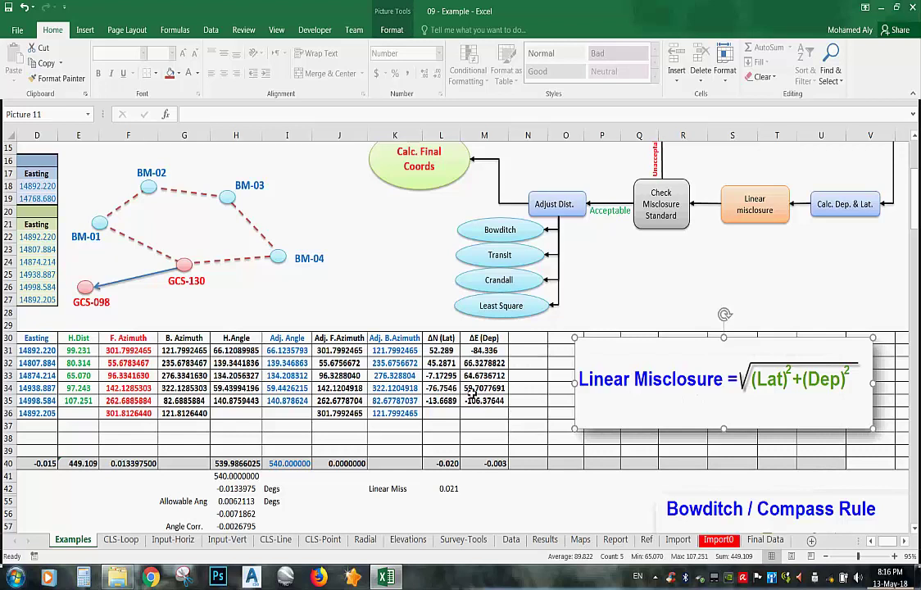
left_click_drag(441, 350, 529, 463)
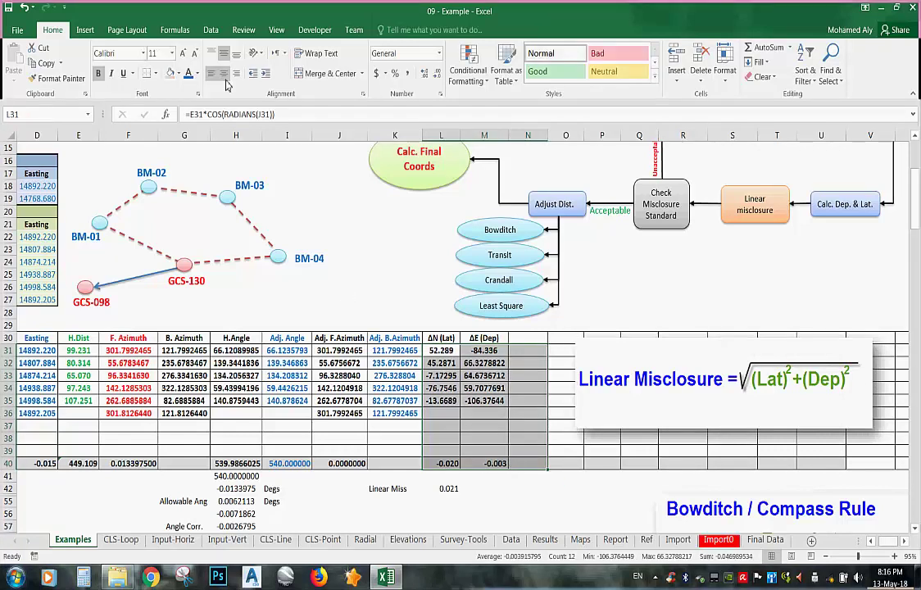
left_click(484, 488)
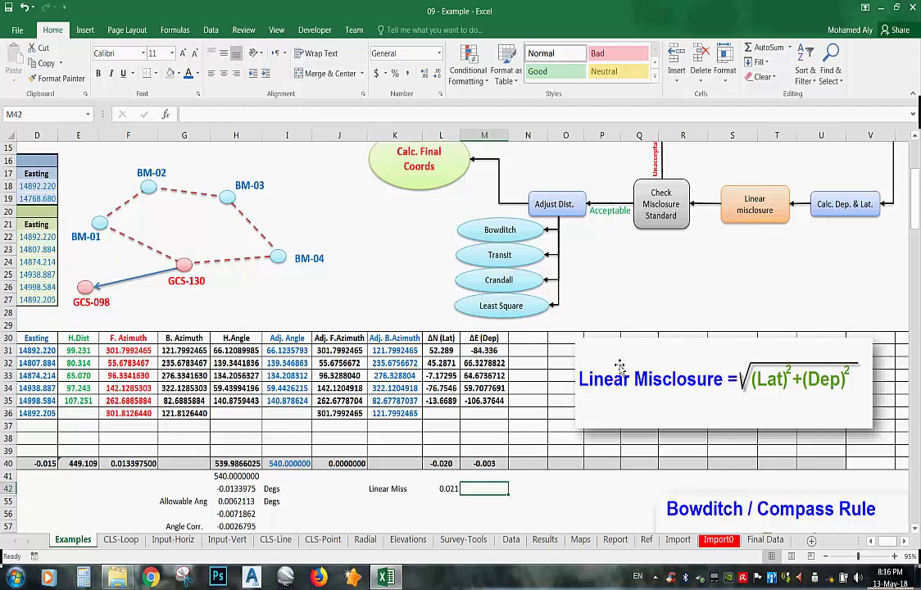
Delete the Linear Misclosure formula picture beside the traverse table
scroll(620, 366, "down", 2)
left_click(446, 412)
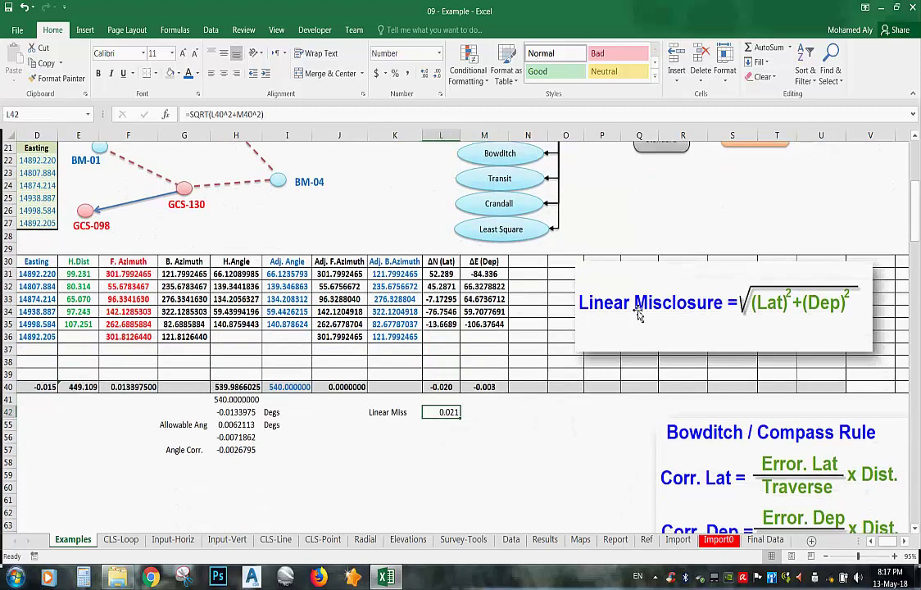
left_click(649, 281)
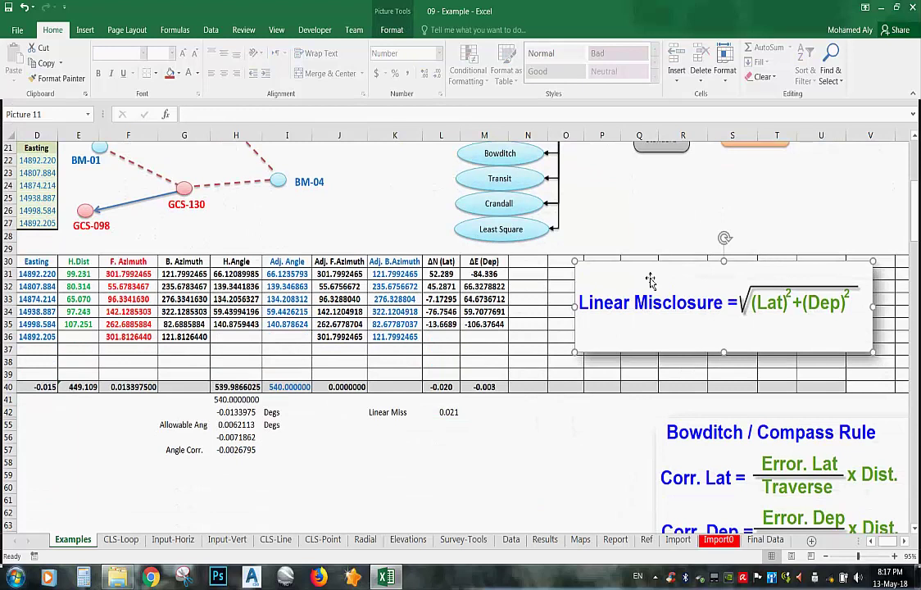
key("Delete")
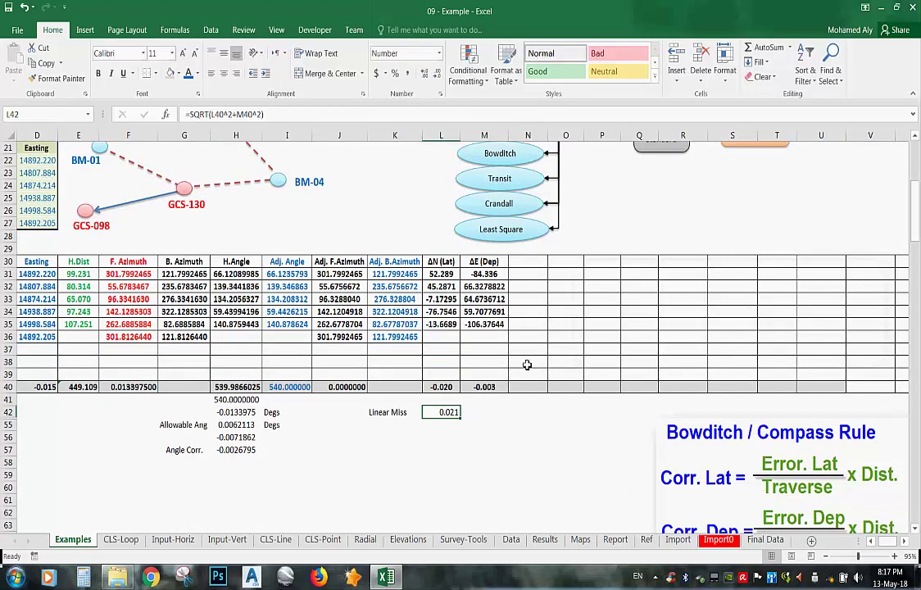
Move the Allowable Linear misclosure picture from around row 123 up over the traverse table, above the Linear Miss result
scroll(529, 367, "down", 13)
scroll(527, 365, "down", 9)
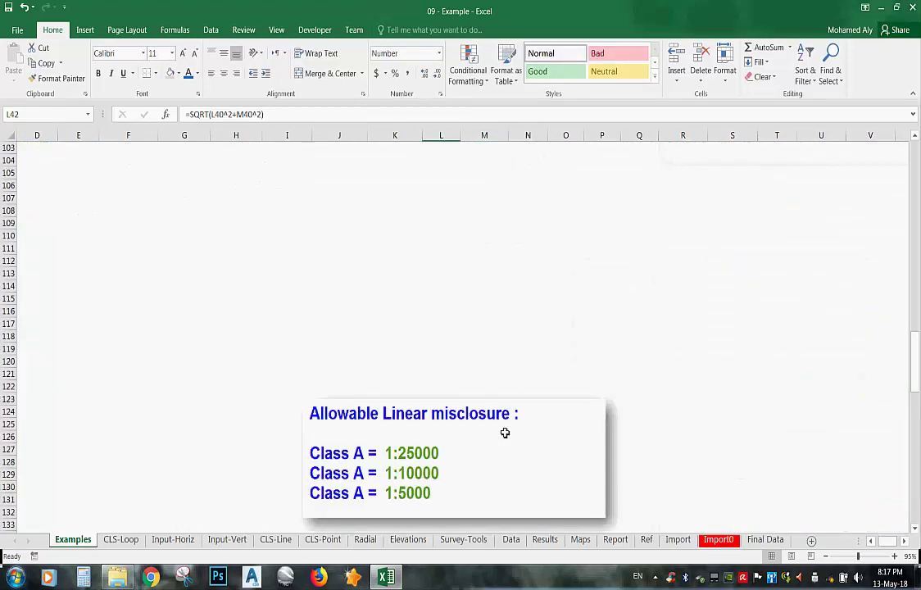
left_click(504, 432)
scroll(512, 254, "down", 5)
scroll(467, 300, "up", 8)
left_click_drag(432, 384, 562, 211)
scroll(453, 287, "up", 5)
scroll(438, 223, "up", 4)
scroll(487, 233, "up", 3)
scroll(525, 343, "up", 2)
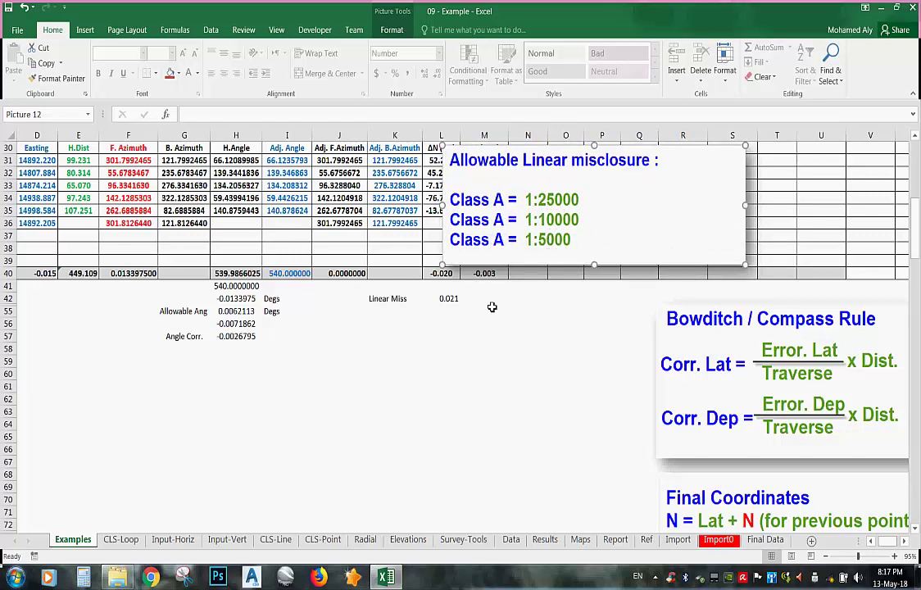
scroll(492, 306, "up", 1)
Divide the linear misclosure by the total traverse distance in L55 with the formula =L42/E40
left_click(447, 338)
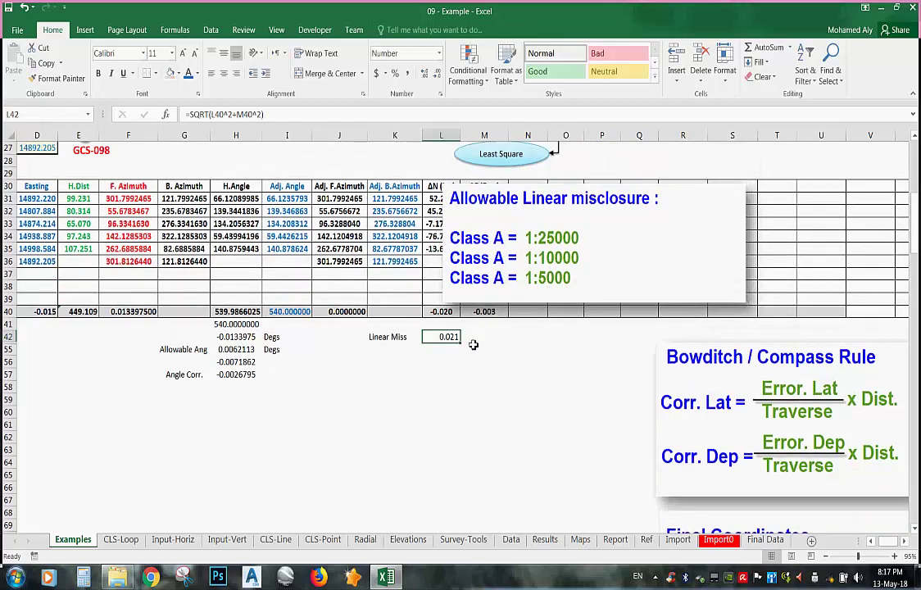
left_click(452, 352)
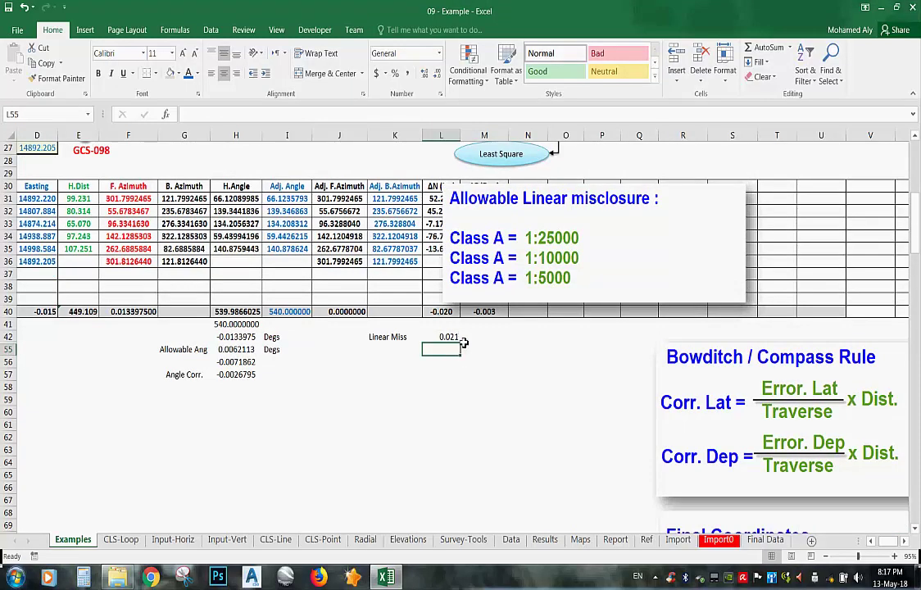
type("=")
left_click(449, 338)
type("/")
left_click(73, 311)
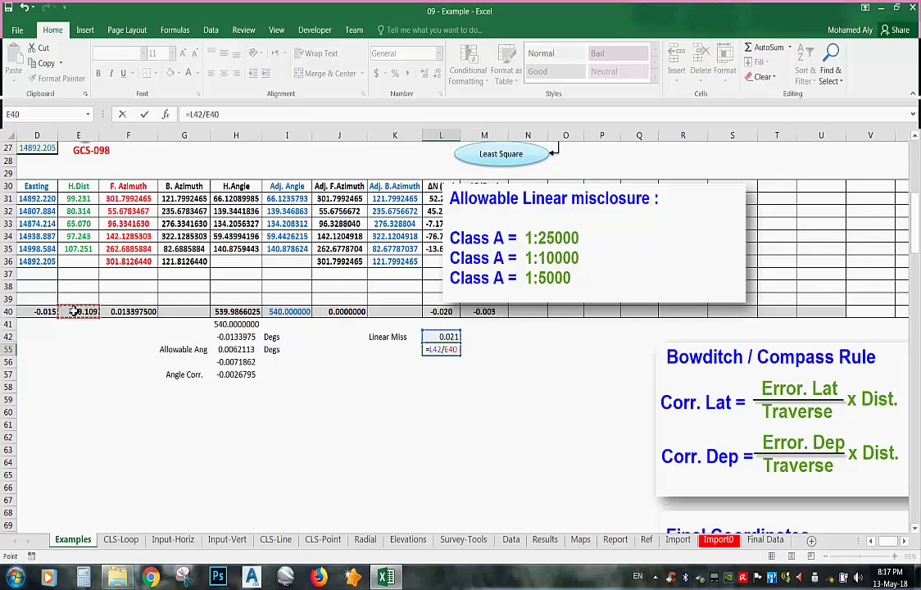
key("Return")
Replace the formula in L55 with =E40/L42 to divide the total traverse distance by the linear misclosure
left_click(459, 349)
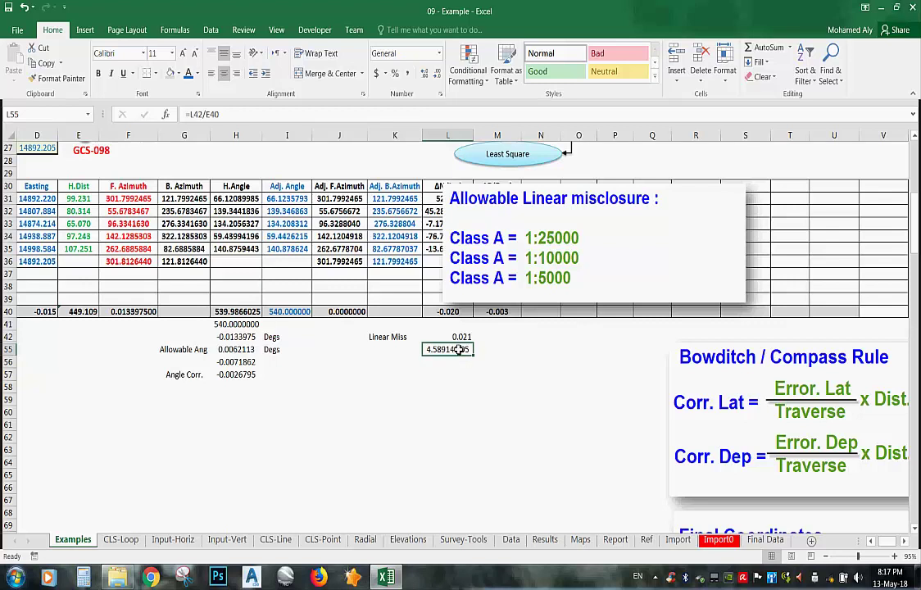
type("=")
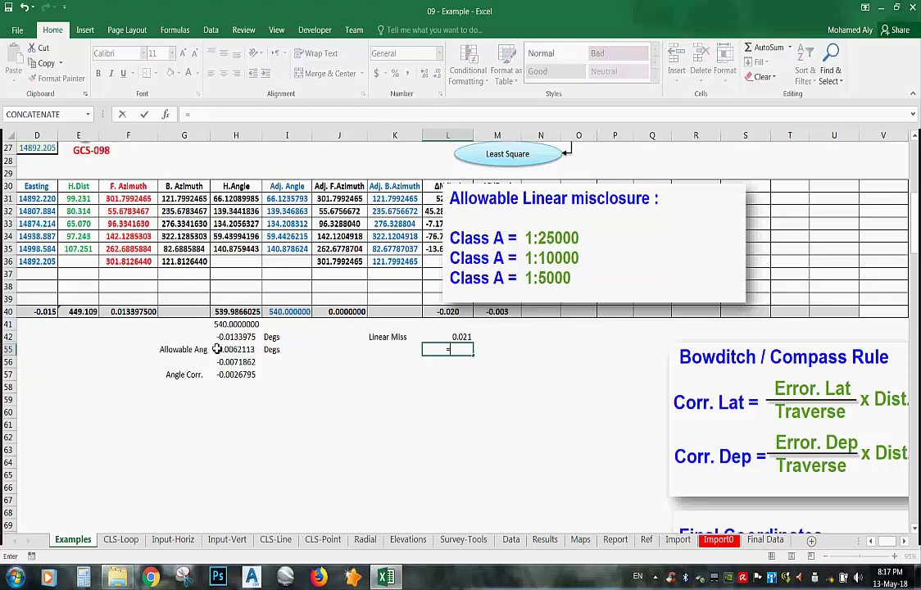
left_click(76, 312)
type("/")
left_click(464, 337)
key("ctrl+Return")
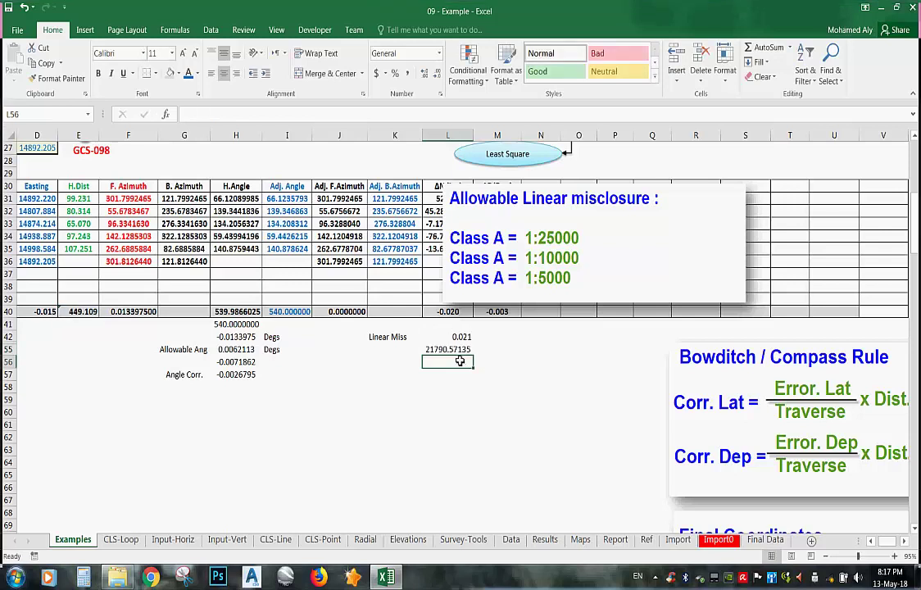
Format the distance-to-misclosure ratio in L55 as a whole number without decimals
left_click(425, 75)
left_click(437, 76)
left_click(436, 75)
left_click(436, 76)
Try to enter the ratio prefix "1:" and then plain 1 in K55, and clear the cell
left_click(420, 350)
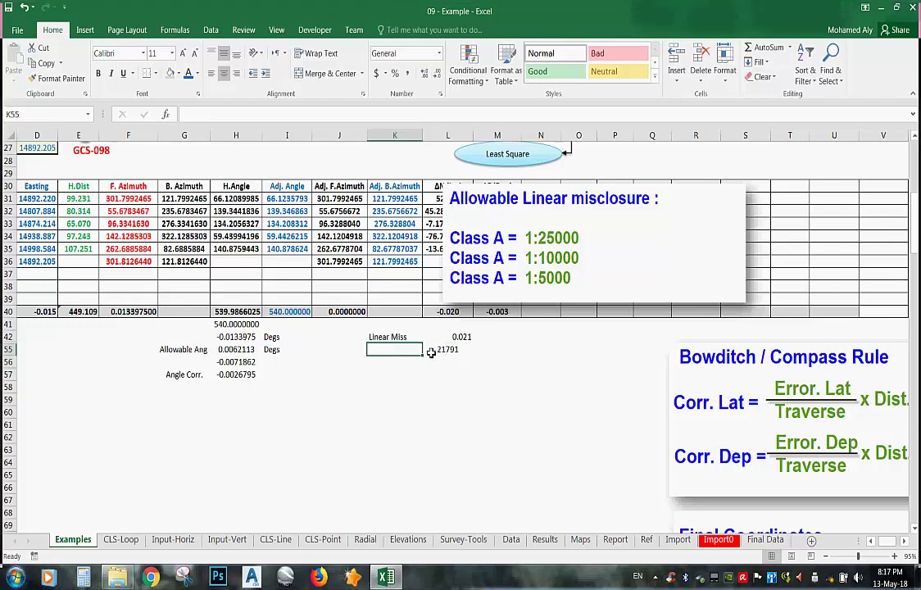
type("1:")
left_click(430, 391)
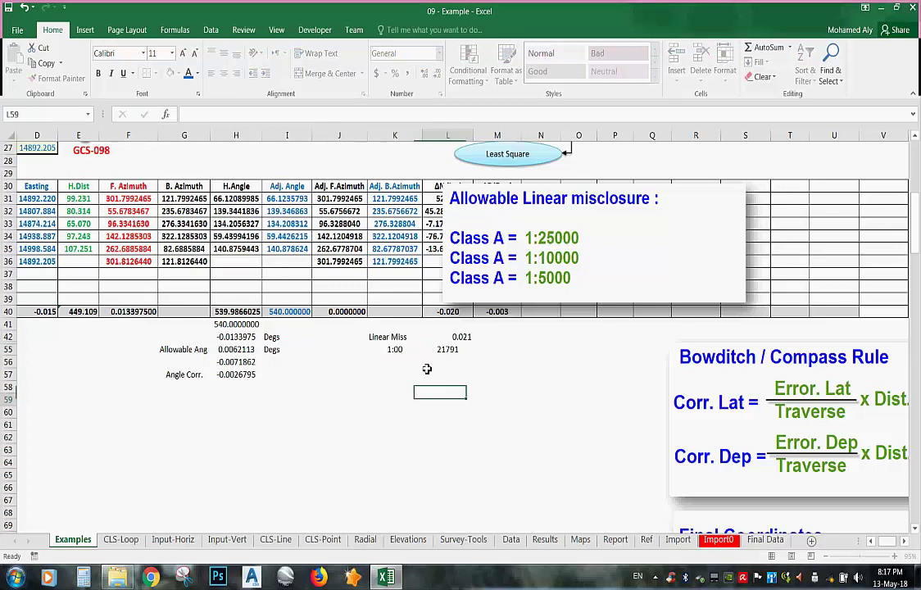
left_click(394, 349)
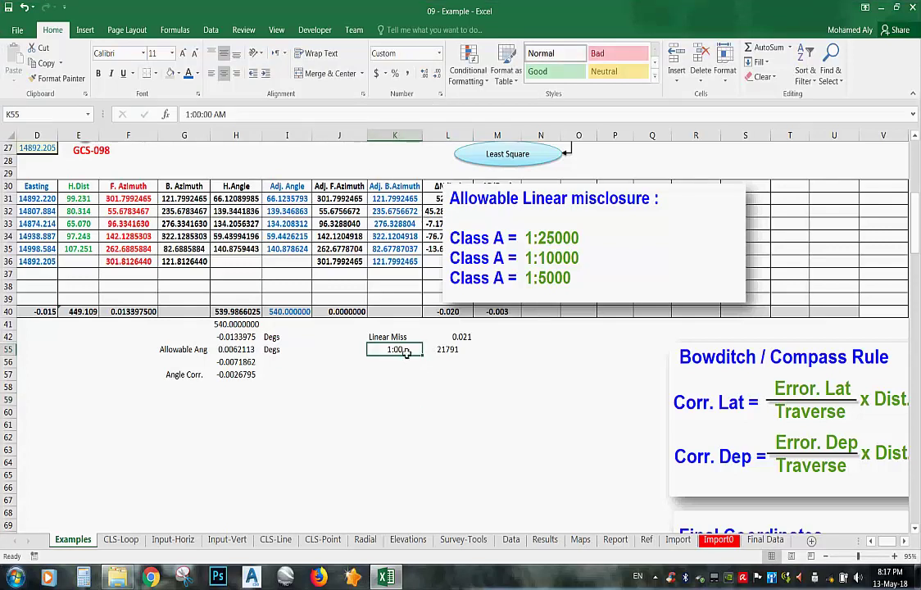
type("1")
left_click(431, 392)
left_click(401, 350)
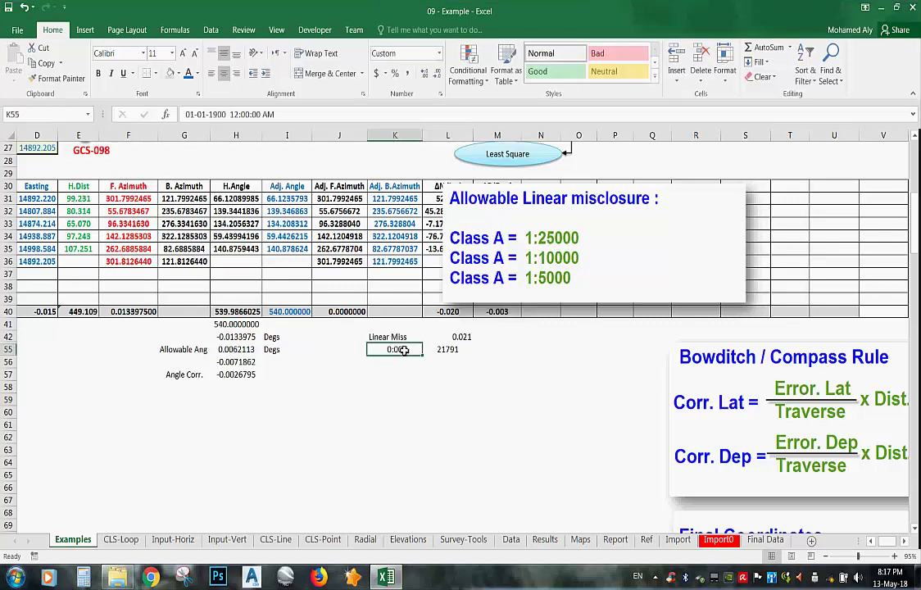
key("Delete")
Prefix the ratio in L55 with "1:" by changing its formula to ="1:"& E40/L42
left_click(467, 370)
left_click(465, 354)
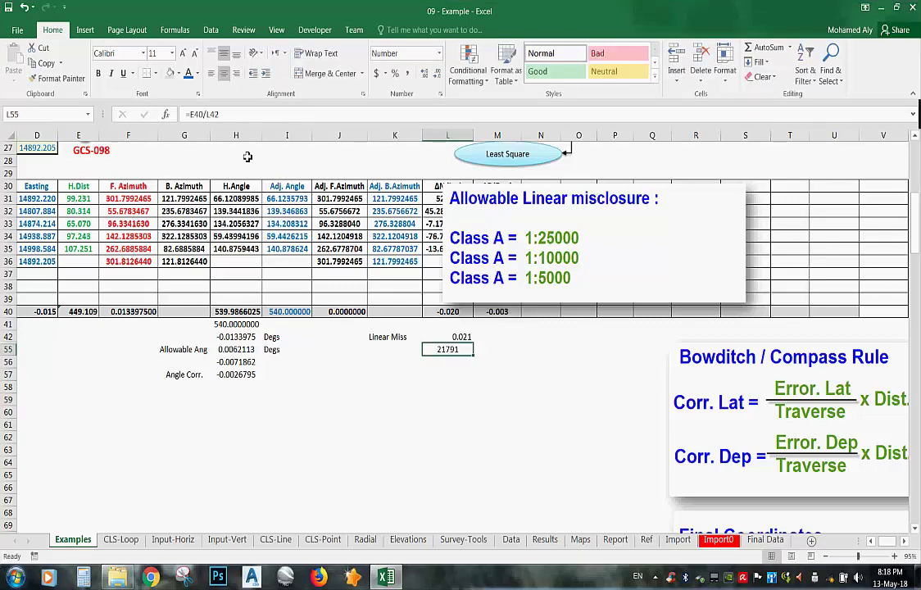
left_click(193, 115)
type("1")
key("BackSpace")
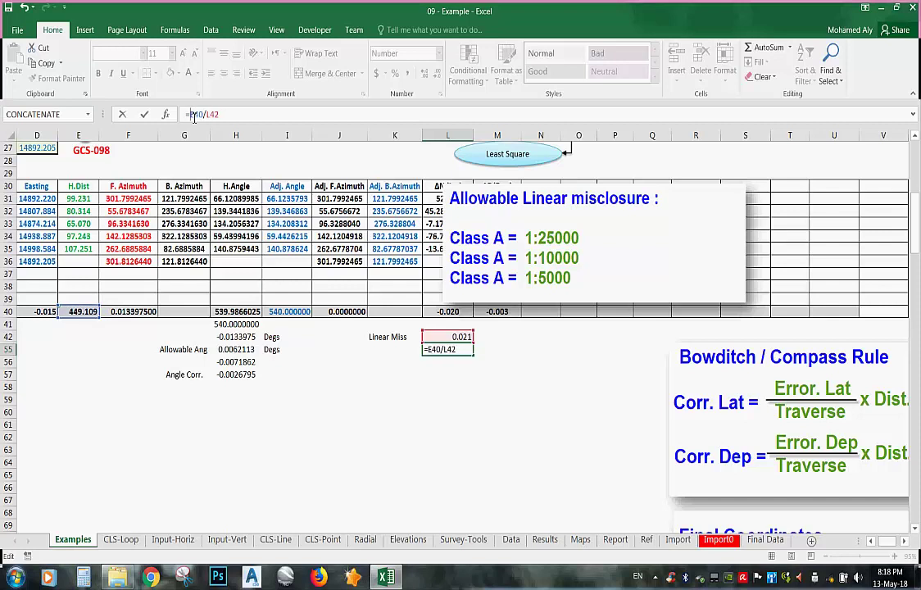
type("\"1:")
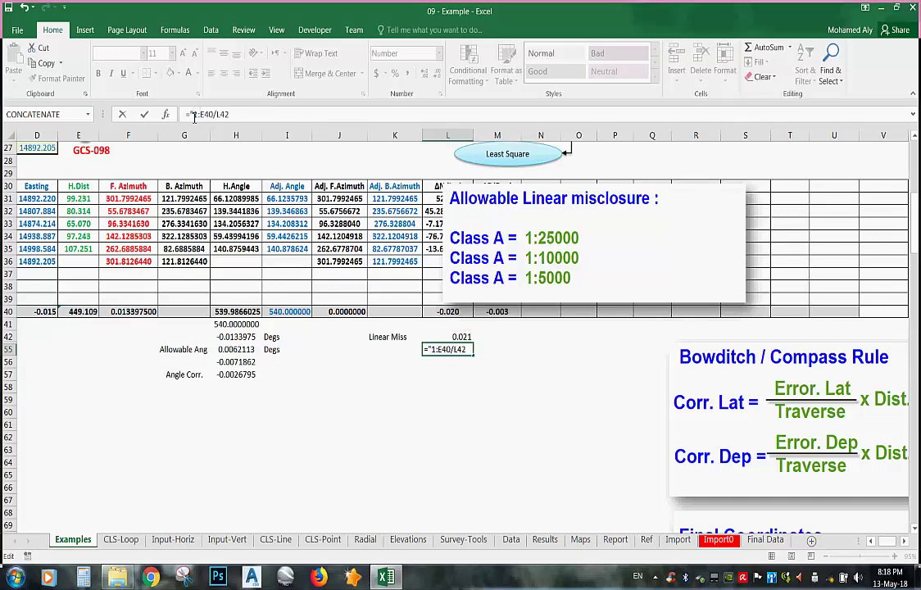
type("\"&")
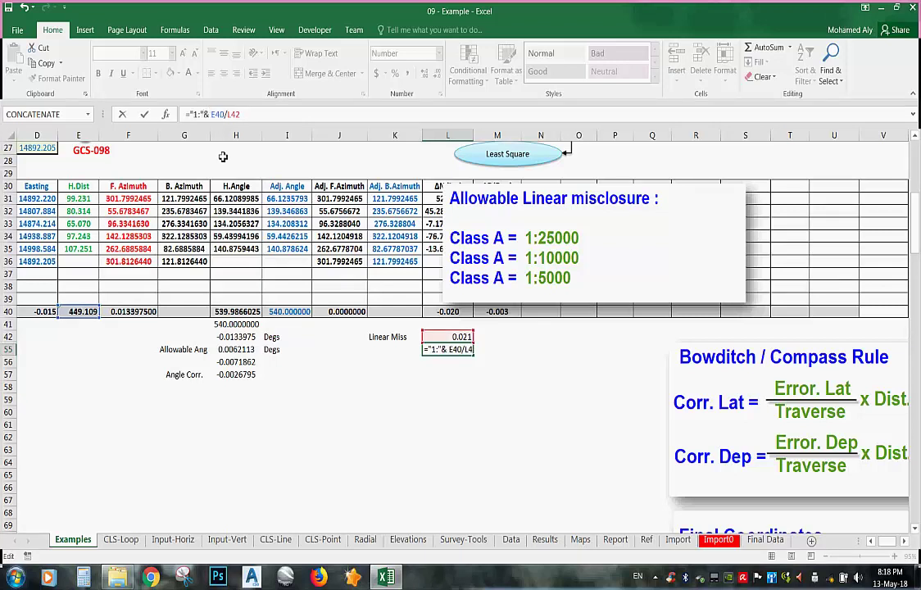
key("Return")
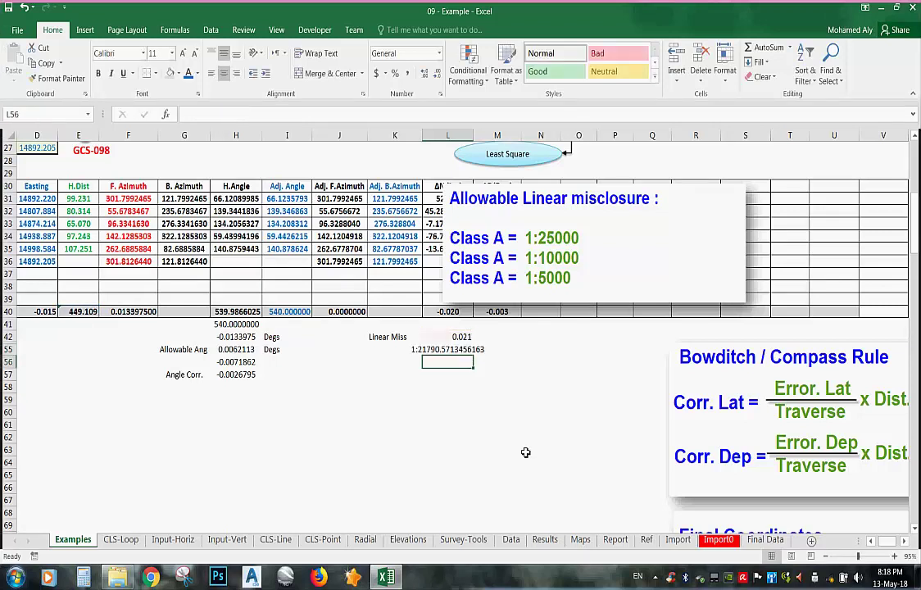
Round the ratio in L55 down to a whole number by changing its formula to ="1:"& ROUNDDOWN( E40/L42,0)
left_click(463, 350)
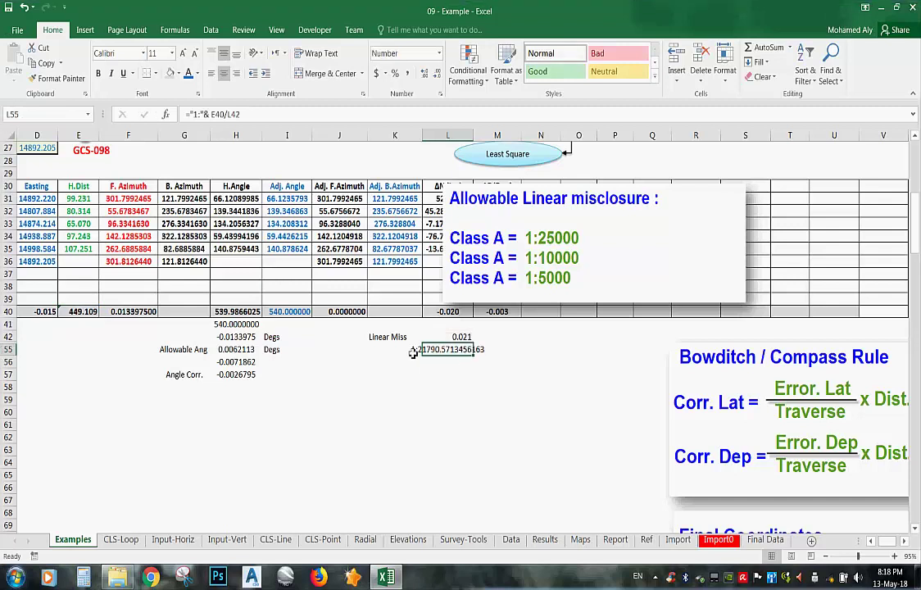
key("Left")
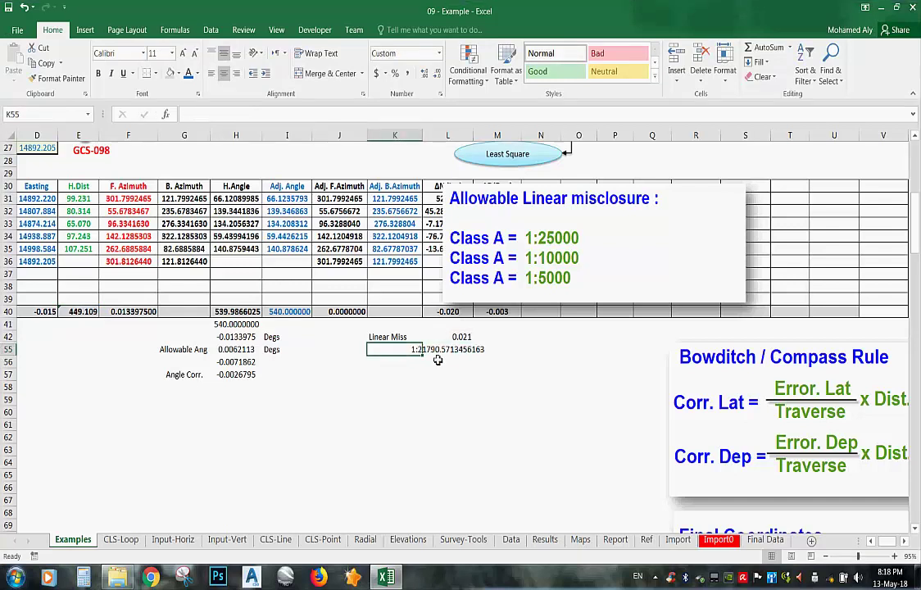
left_click(434, 351)
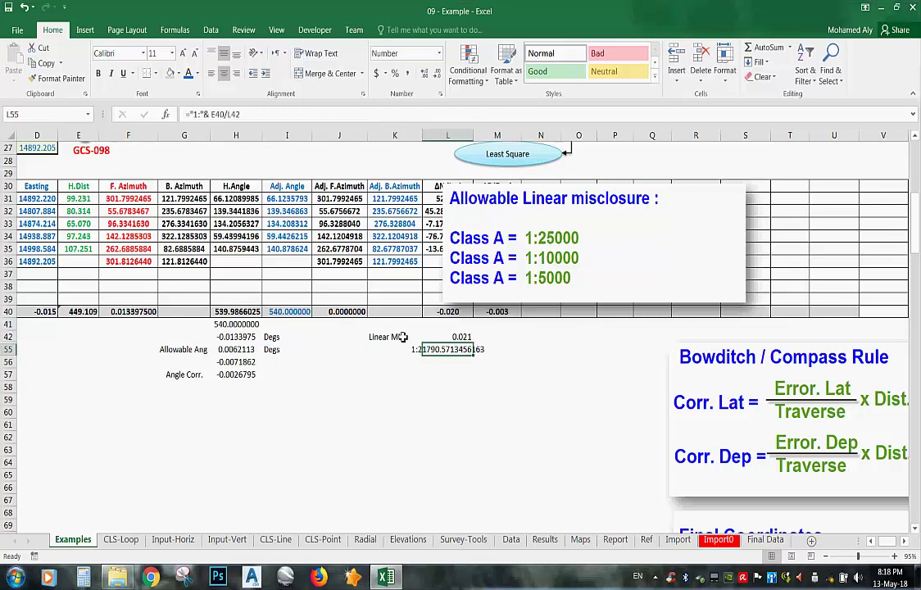
left_click(219, 116)
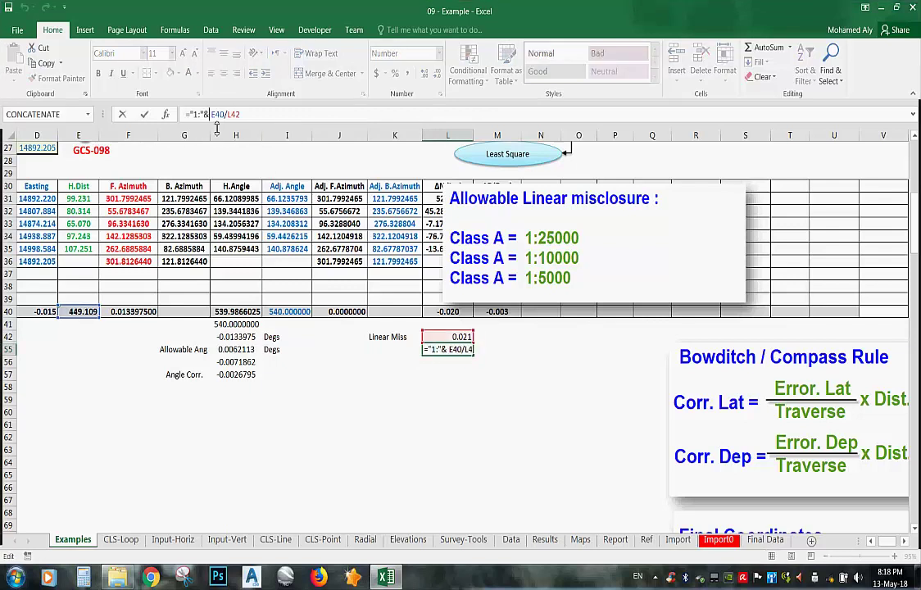
type("ro")
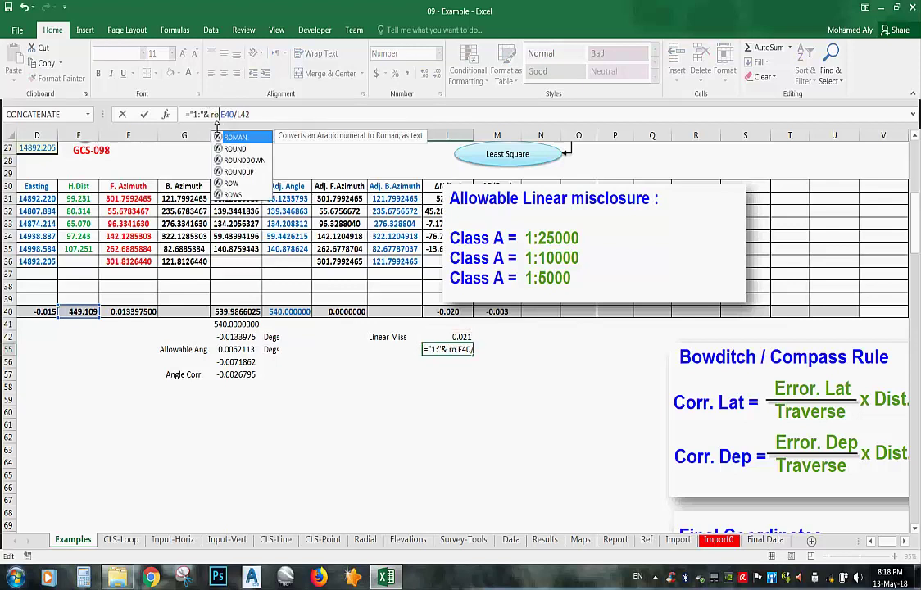
double_click(221, 160)
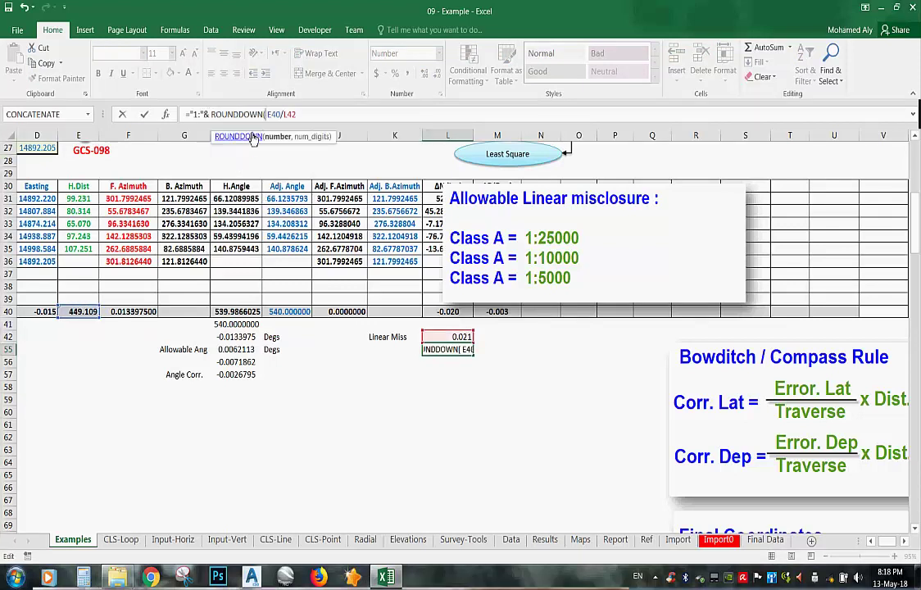
type(",0)")
key("Return")
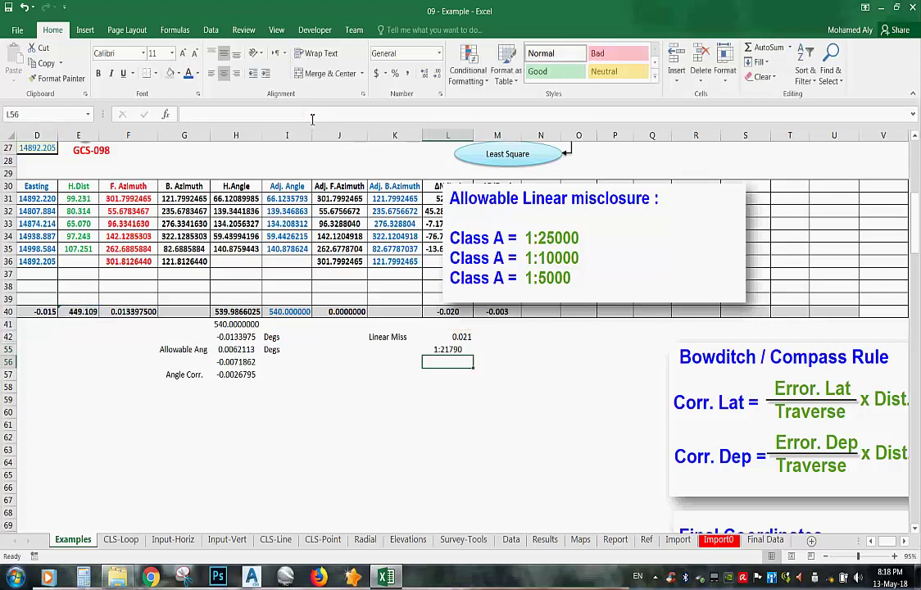
key("Up")
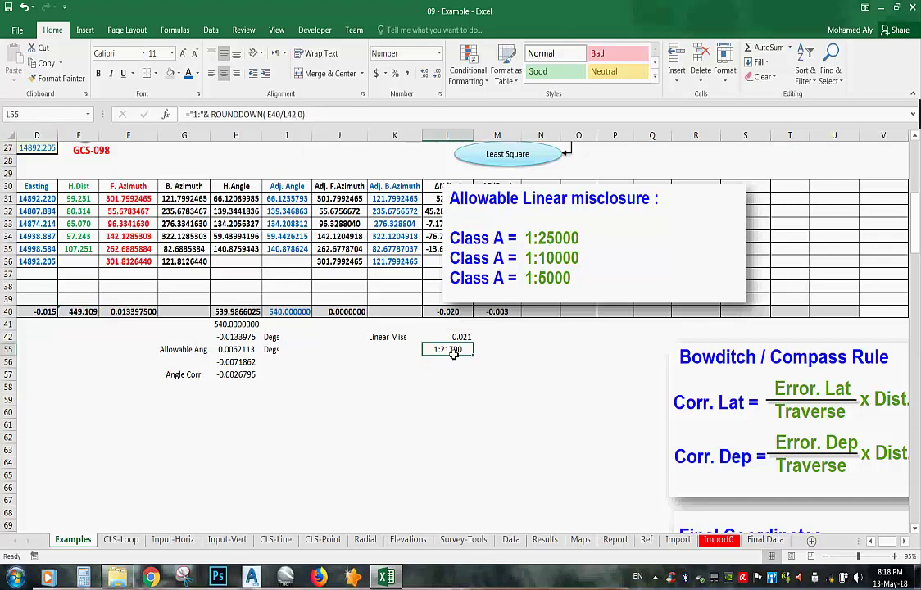
Move the "Allowable Linear misclosure" picture off the ΔN and ΔE columns to the empty columns beside them
left_click_drag(601, 263, 695, 260)
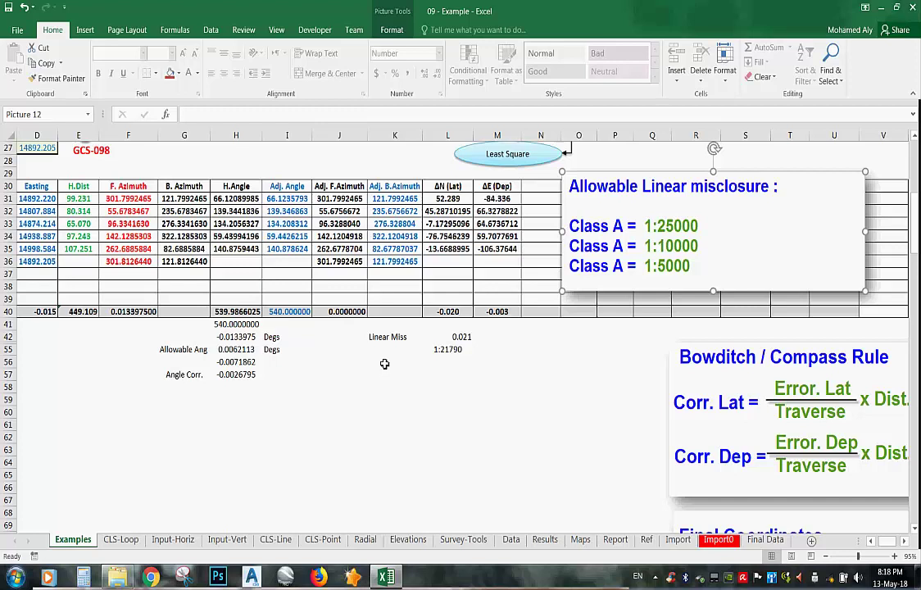
scroll(473, 466, "up", 3)
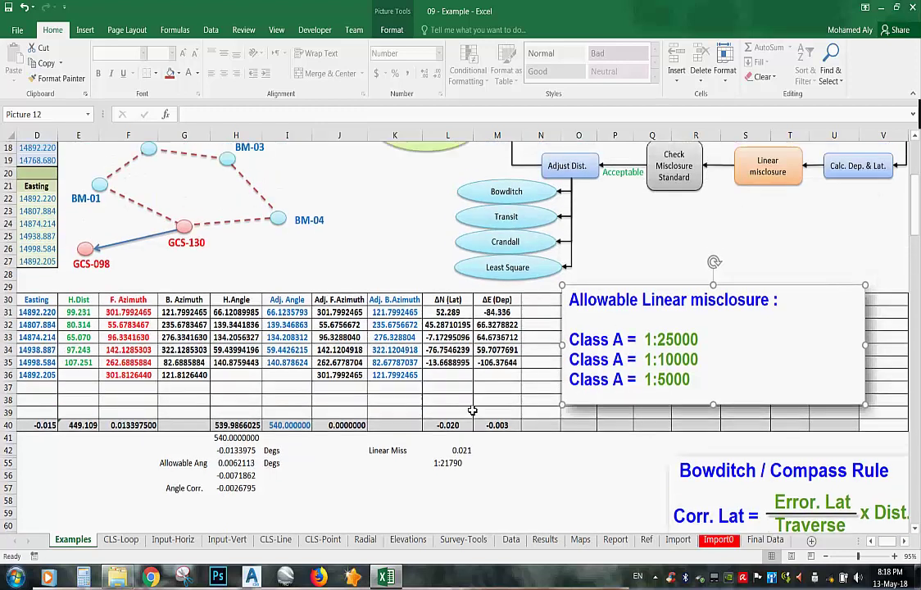
scroll(533, 397, "up", 1)
scroll(590, 385, "down", 1)
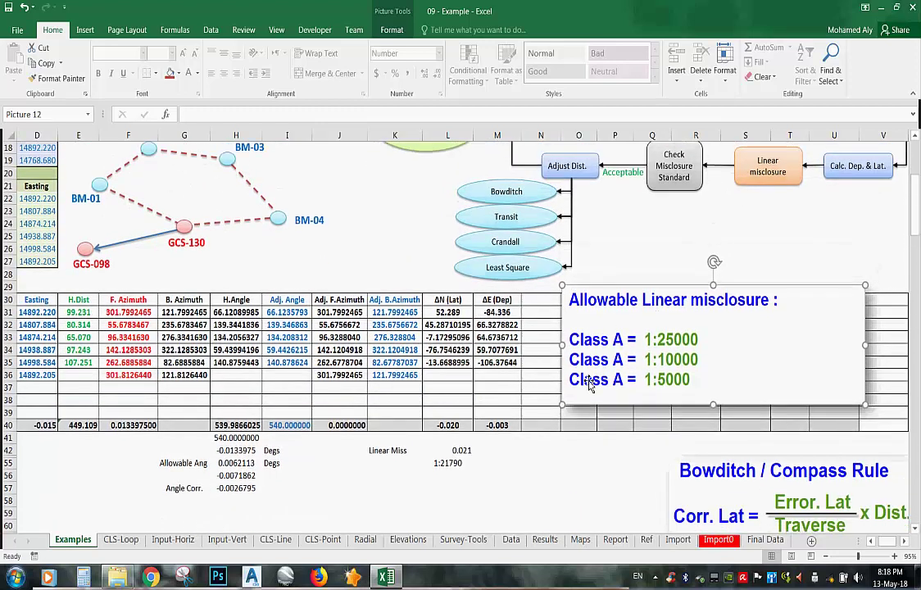
Change the ROUNDDOWN digits in the L55 ratio formula so the ratio keeps three decimals
left_click(450, 463)
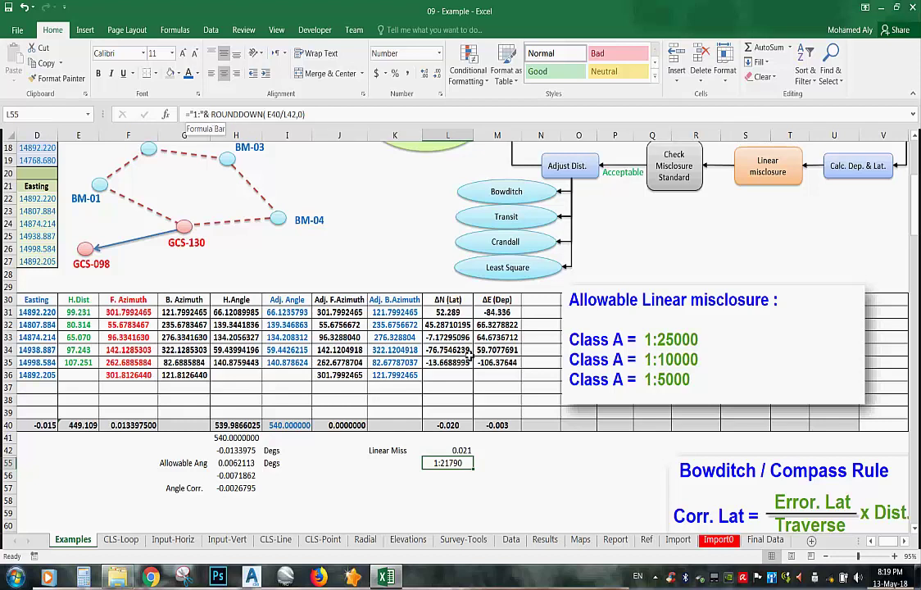
left_click(302, 116)
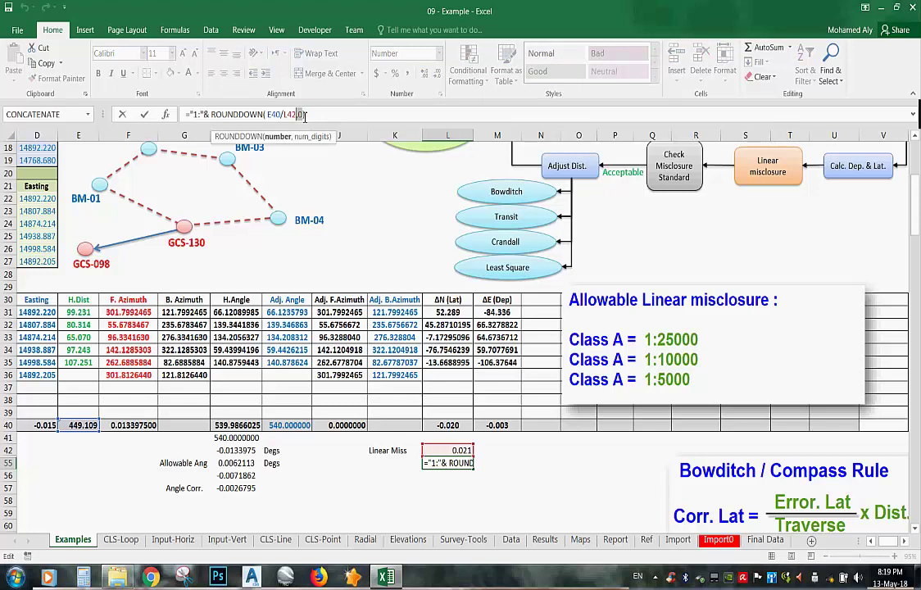
key("Return")
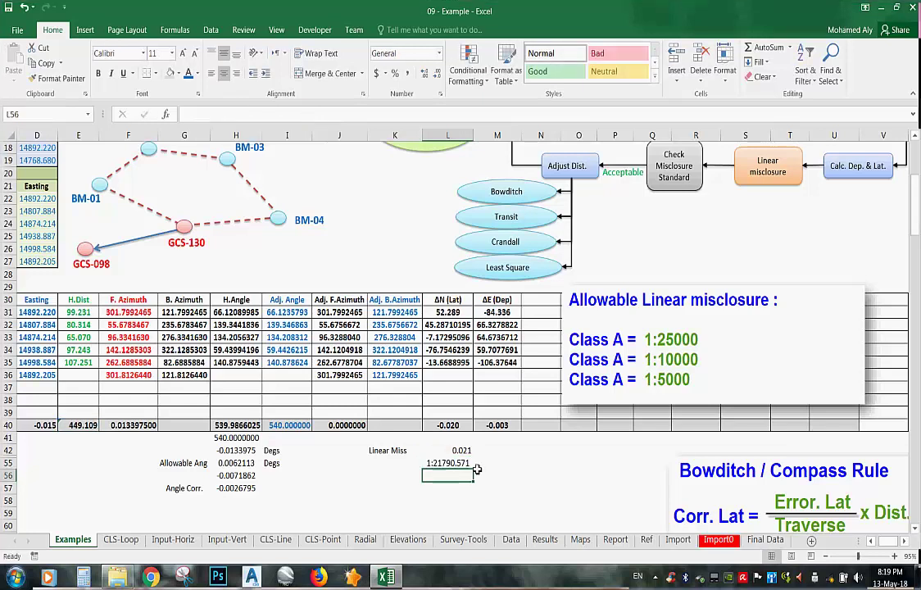
Format the ΔN (Lat) and ΔE (Dep) values in L31:M38 to three decimal places
left_click(687, 399)
scroll(672, 236, "up", 1)
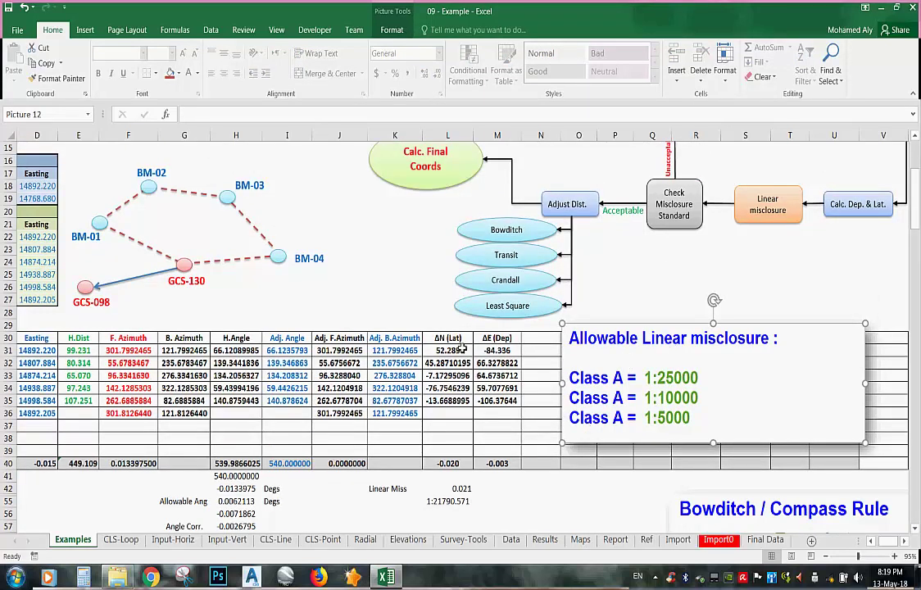
left_click_drag(459, 349, 497, 439)
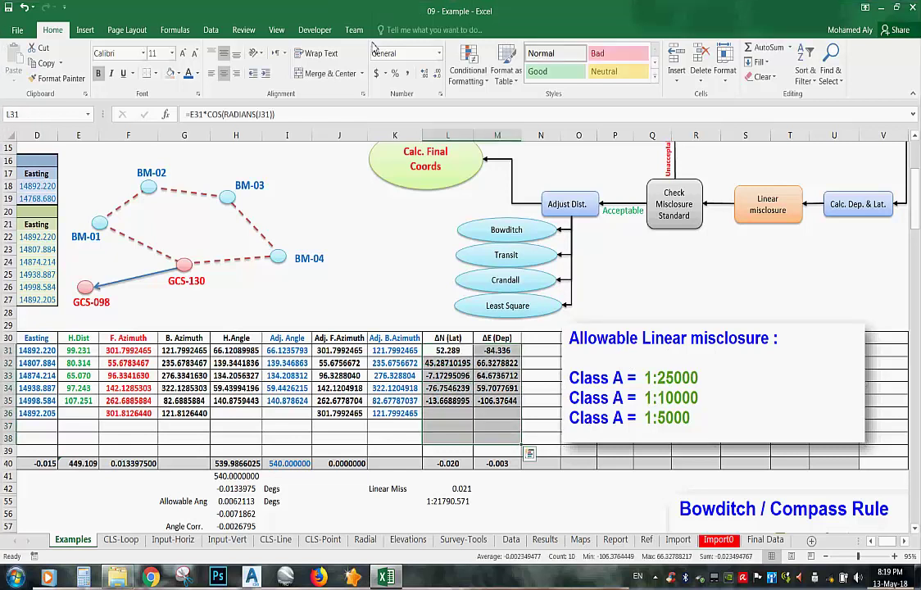
left_click(435, 74)
left_click(435, 74)
left_click(435, 75)
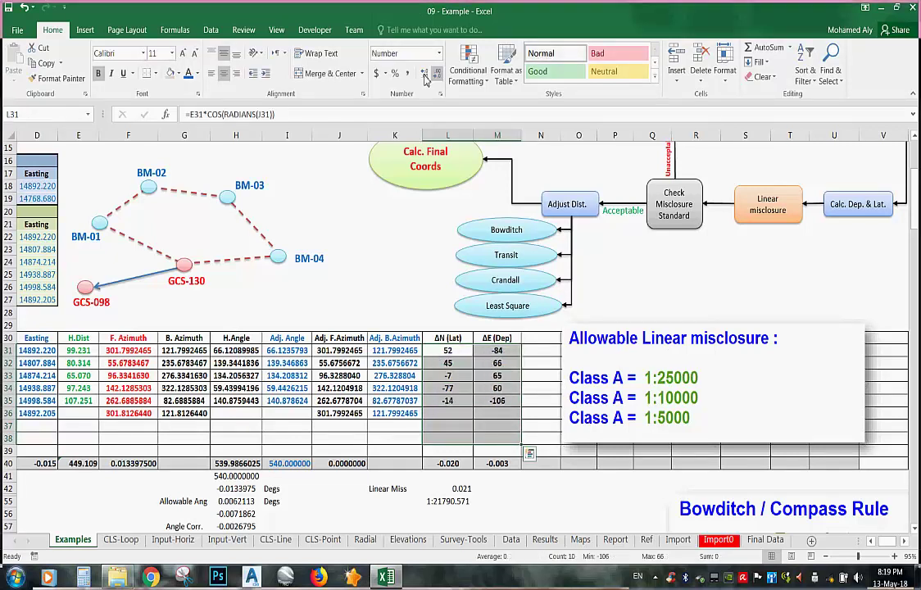
left_click(425, 74)
left_click(425, 75)
left_click(424, 75)
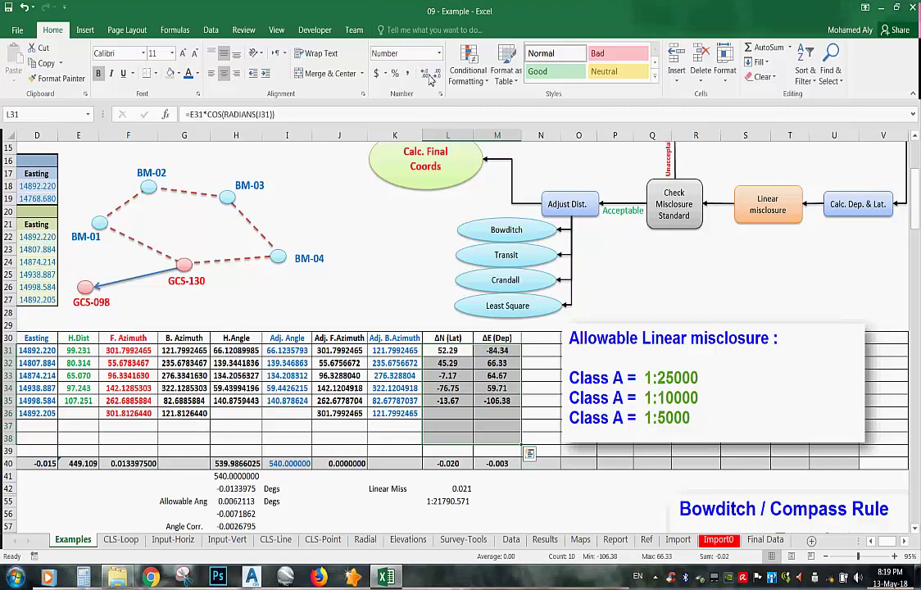
Delete the "Allowable Linear misclosure" picture from the sheet
left_click(695, 352)
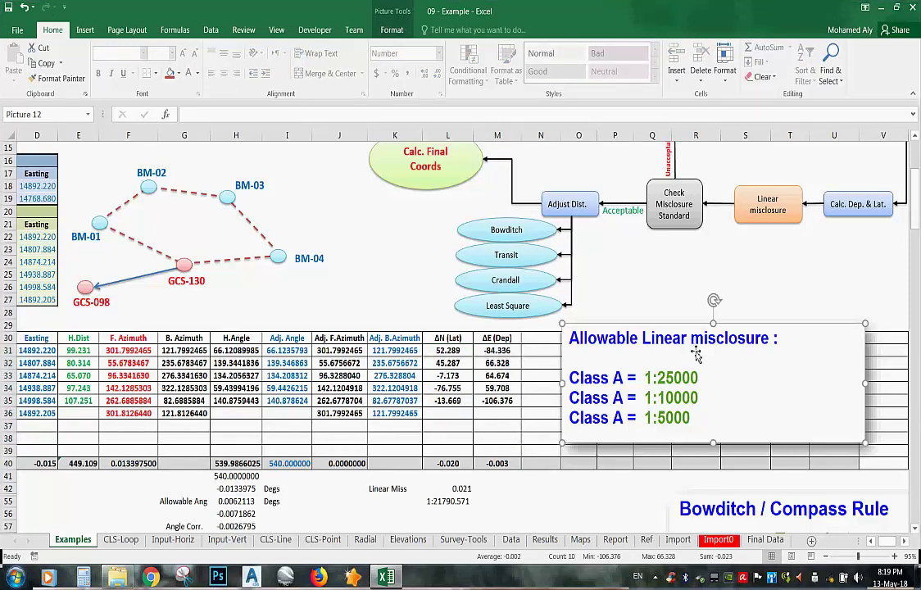
key("Delete")
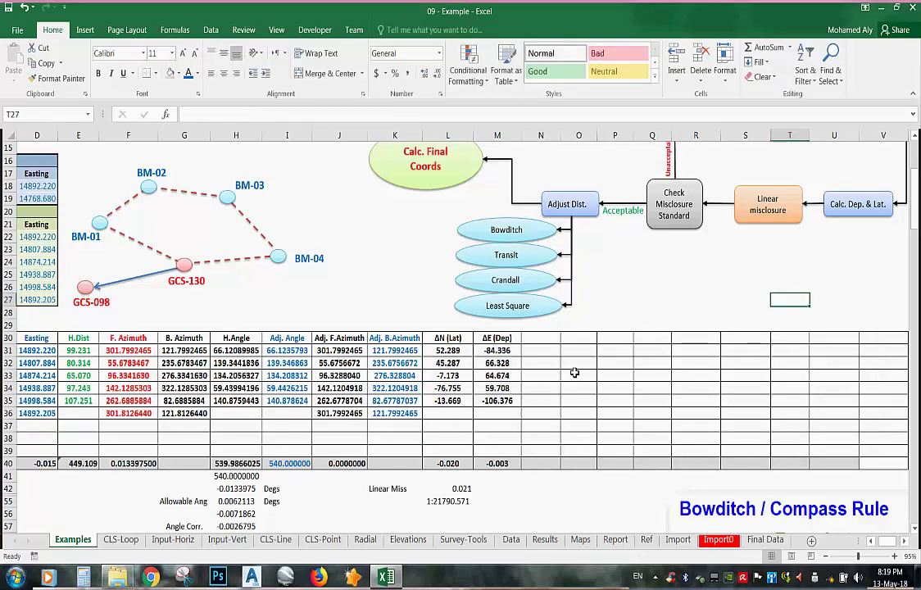
scroll(634, 209, "up", 2)
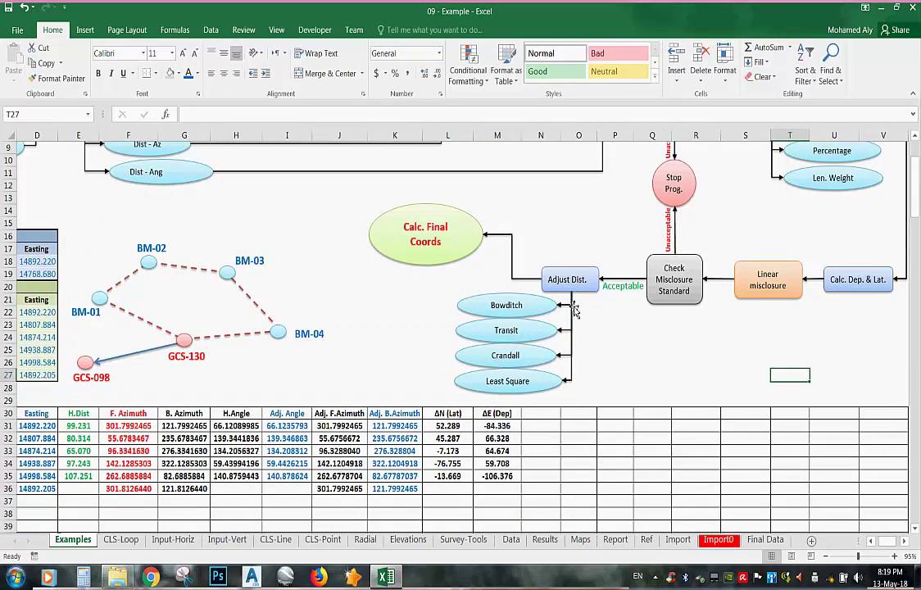
scroll(478, 353, "down", 2)
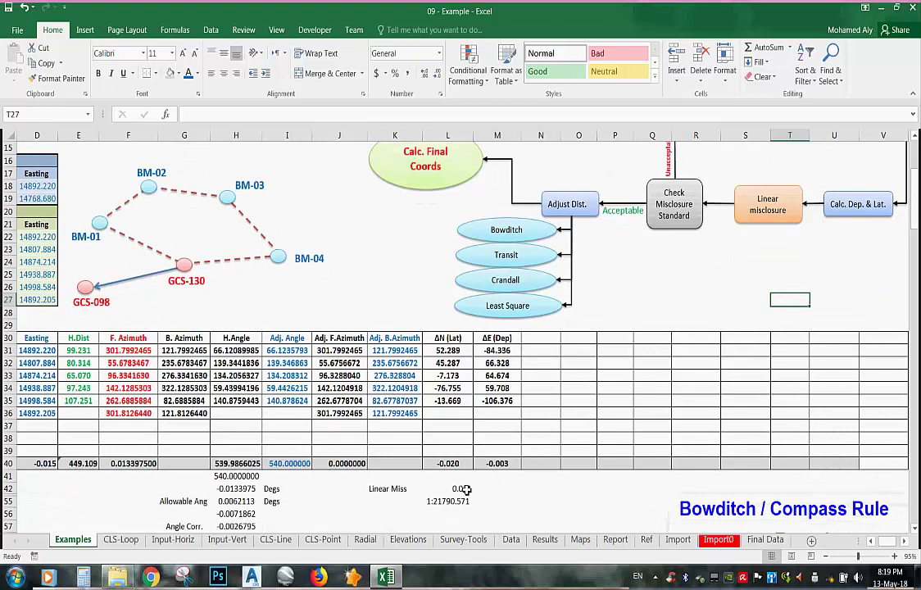
Center the linear misclosure value in L42 horizontally
left_click(464, 489)
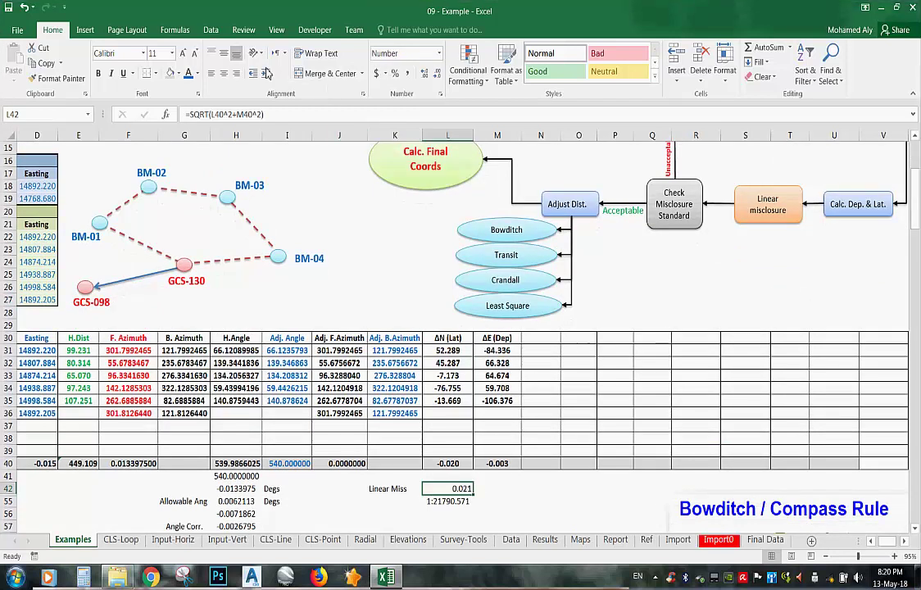
left_click(577, 363)
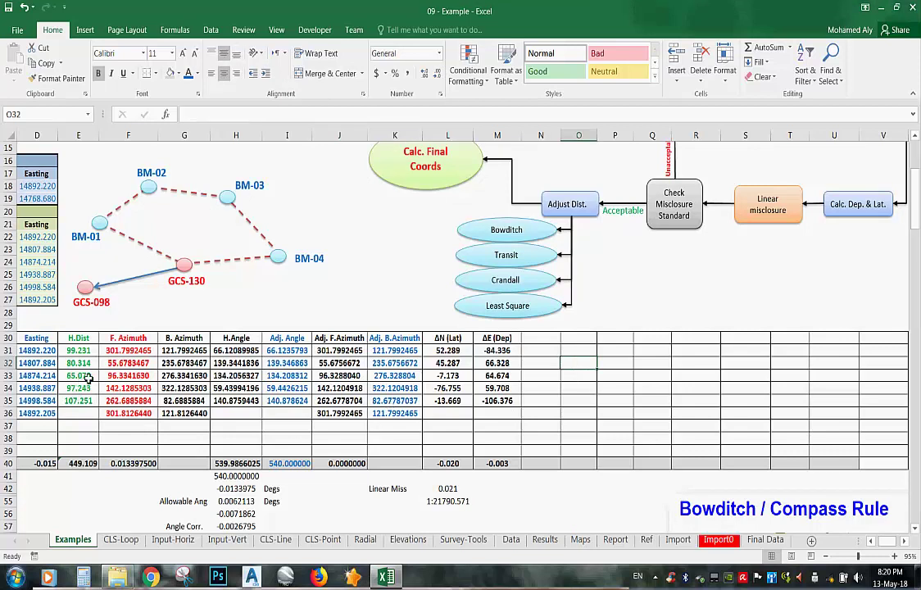
left_click(548, 339)
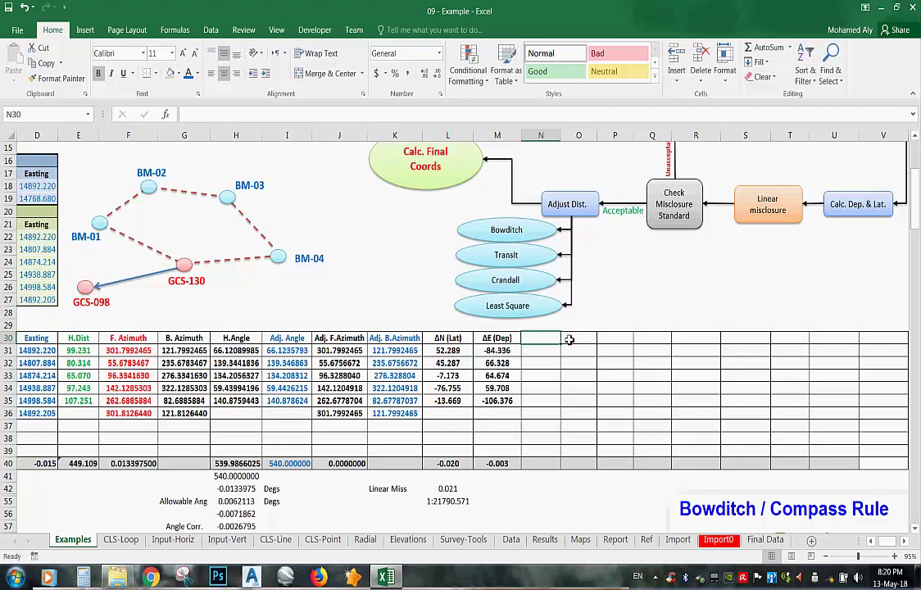
Move the "Bowditch / Compass Rule" formula picture up beside the traverse table
left_click_drag(544, 324, 567, 323)
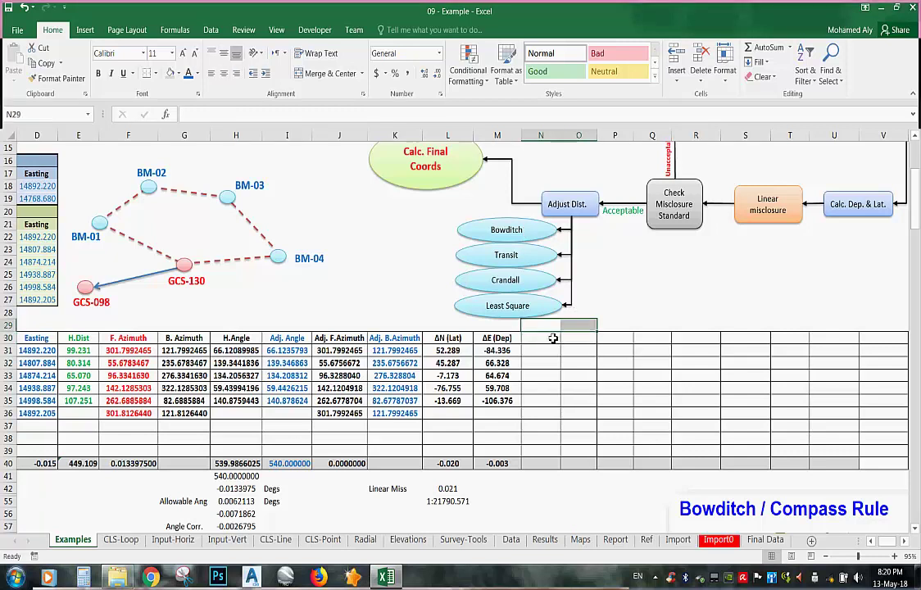
scroll(553, 339, "down", 4)
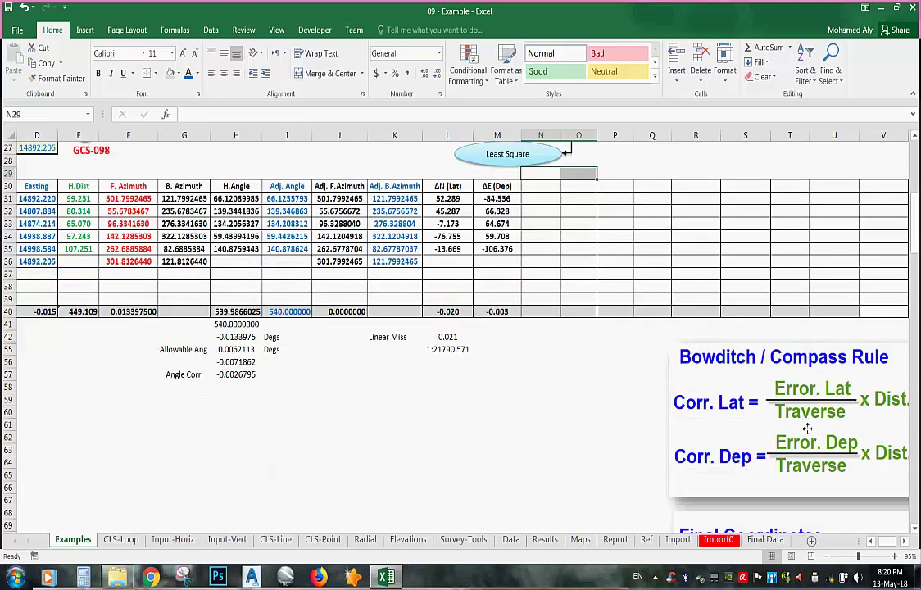
left_click(753, 421)
left_click_drag(753, 420, 744, 237)
scroll(740, 331, "up", 2)
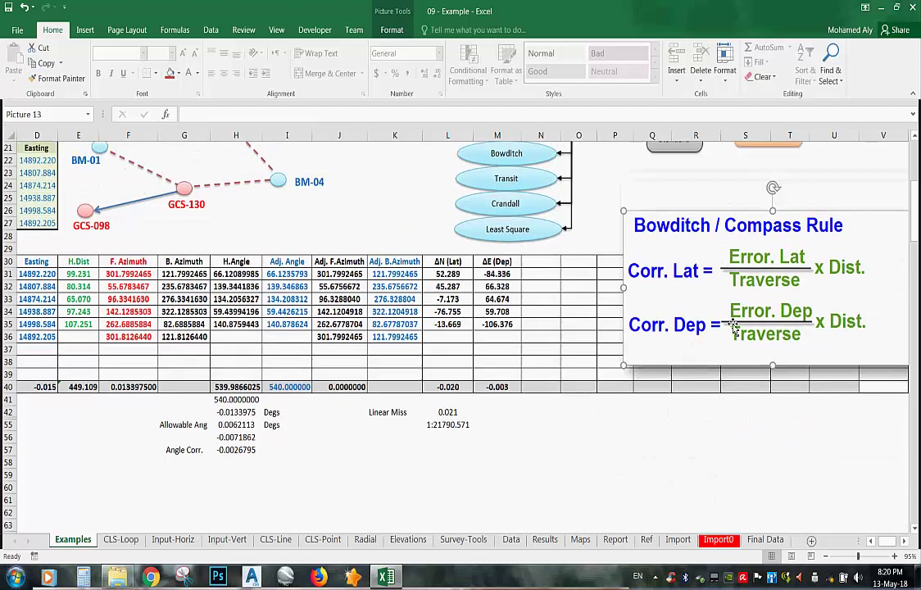
left_click_drag(740, 332, 739, 300)
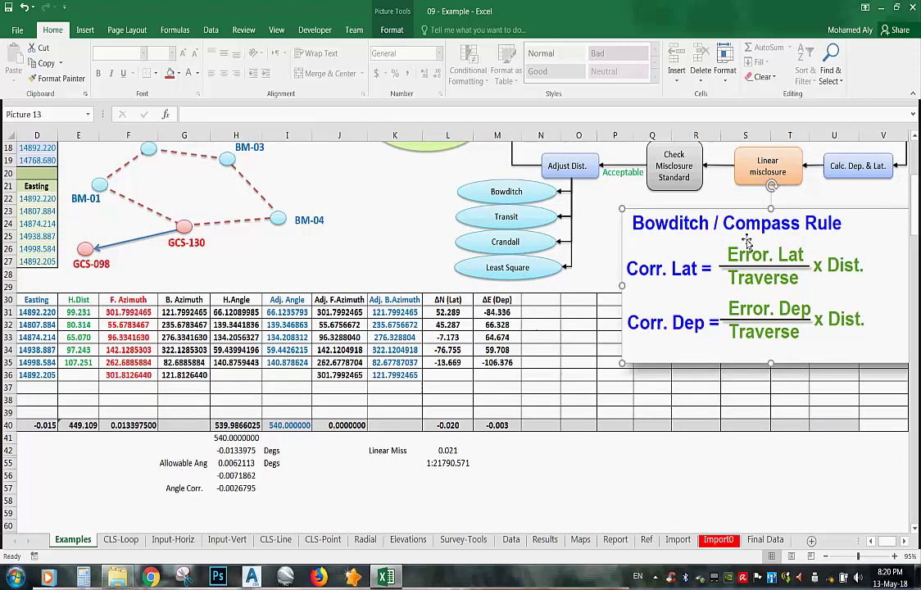
left_click(453, 312)
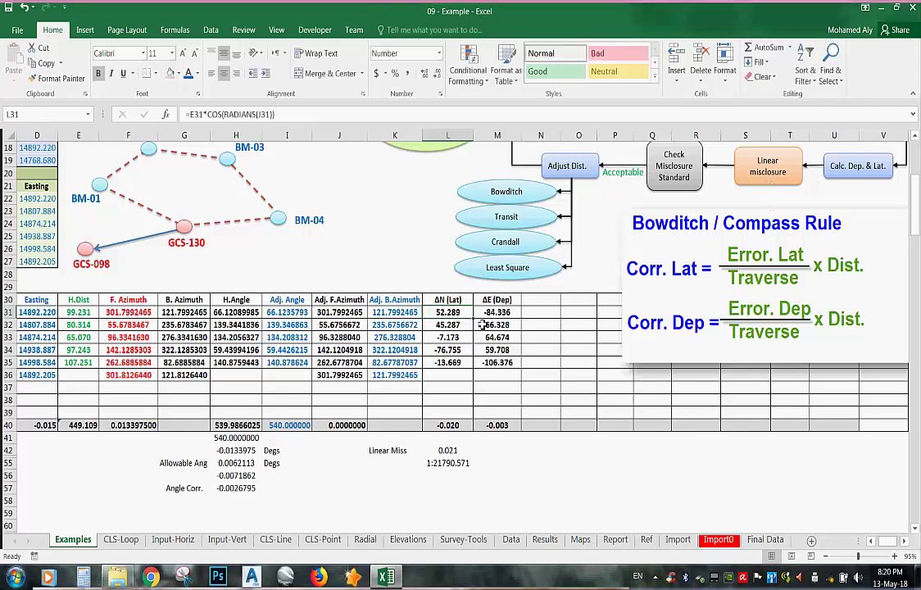
key("shift+Right")
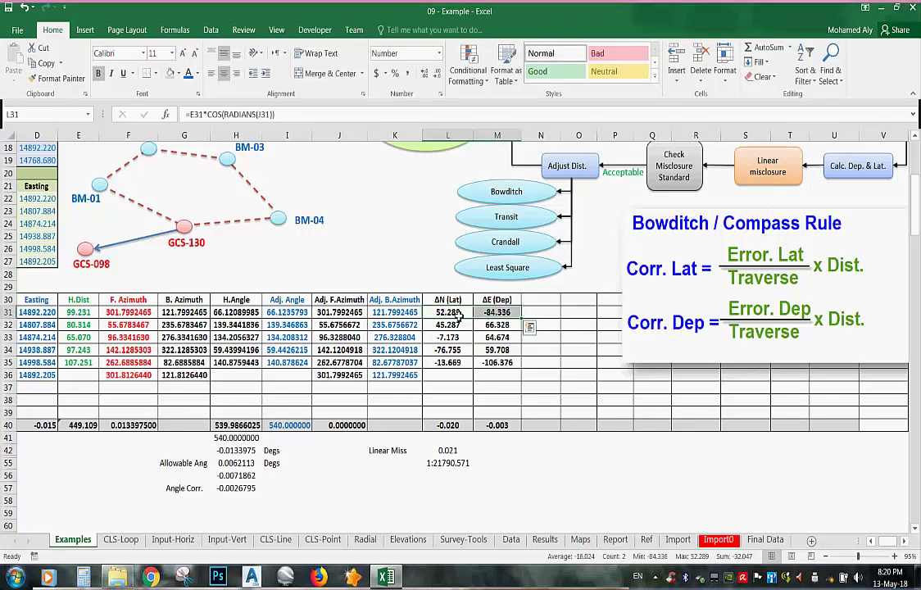
left_click_drag(456, 314, 493, 316)
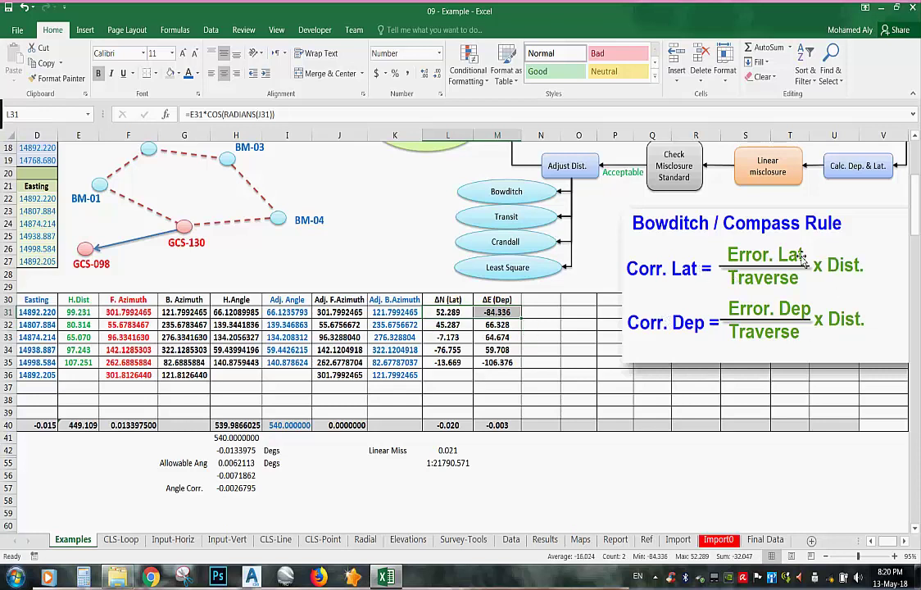
left_click(617, 460)
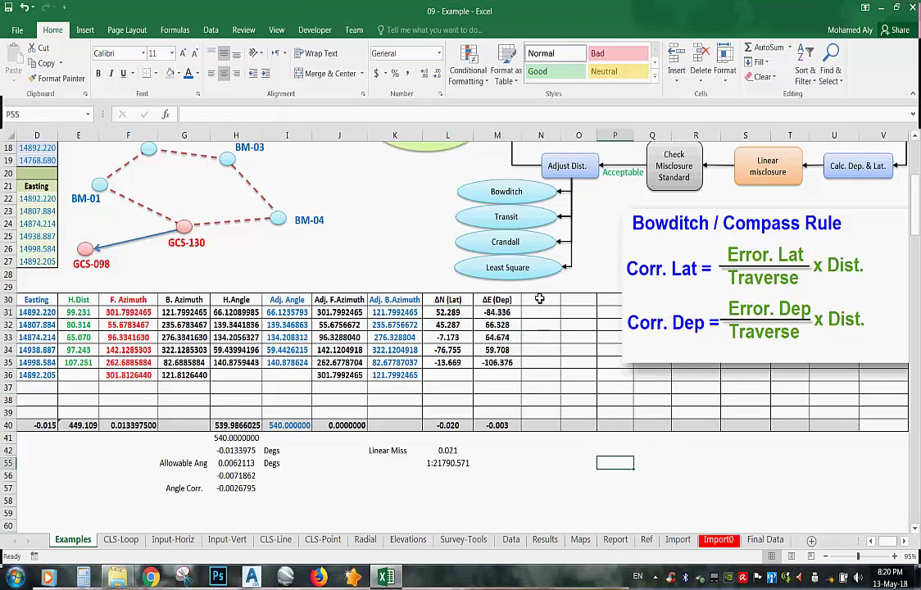
Move the Bowditch formula picture up clear of the table rows, and merge and center cells N29:O29
left_click(592, 283)
left_click_drag(592, 283, 634, 188)
left_click_drag(543, 285, 596, 288)
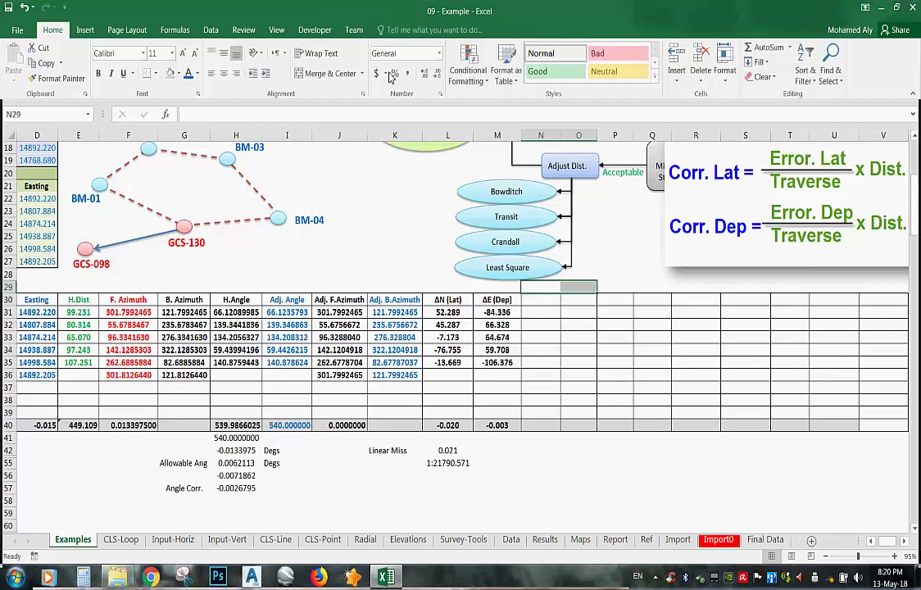
left_click(330, 73)
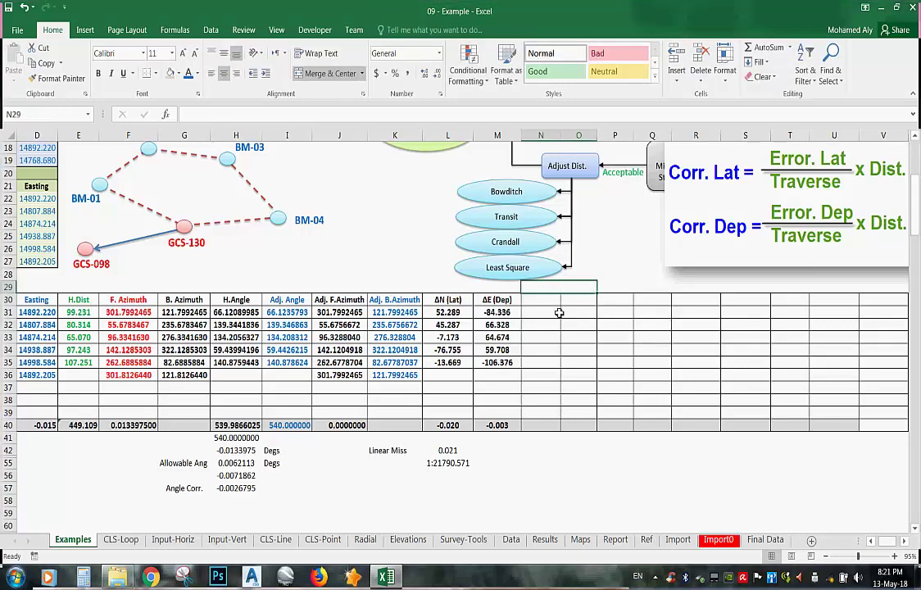
type("B")
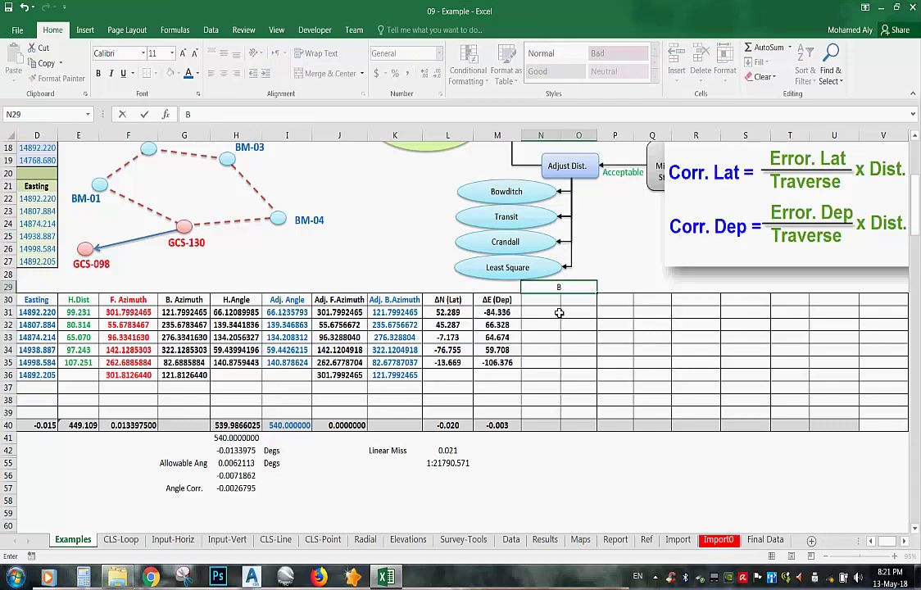
key("BackSpace")
left_click(554, 302)
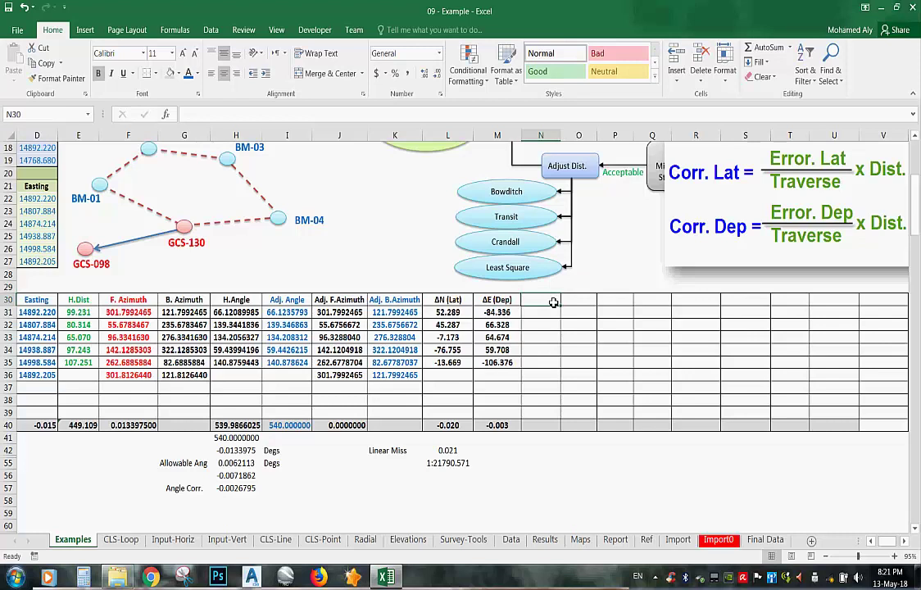
Copy the ΔN (Lat) and ΔE (Dep) headers from L30:M30 into N30:O30
left_click_drag(447, 300, 487, 302)
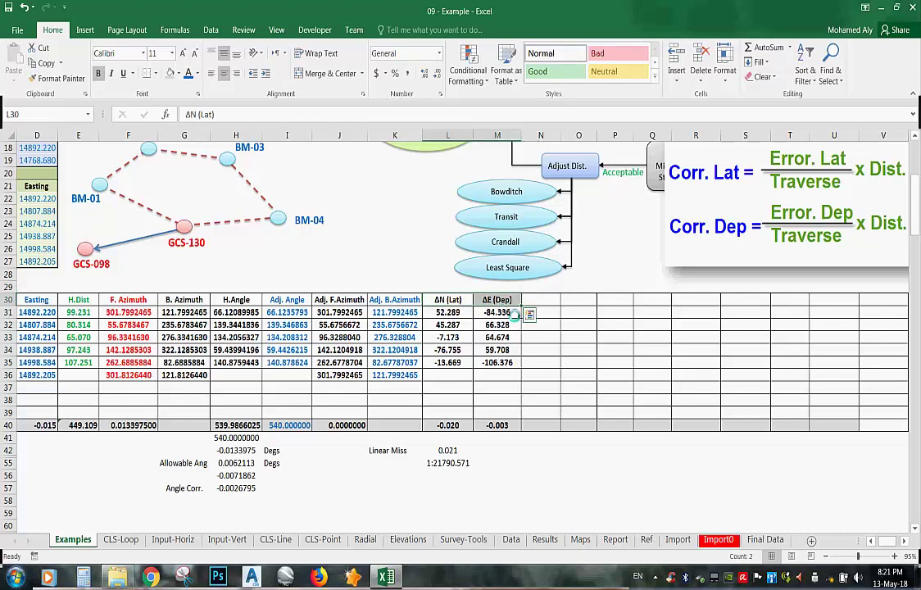
key("ctrl+c")
left_click(542, 301)
key("ctrl+v")
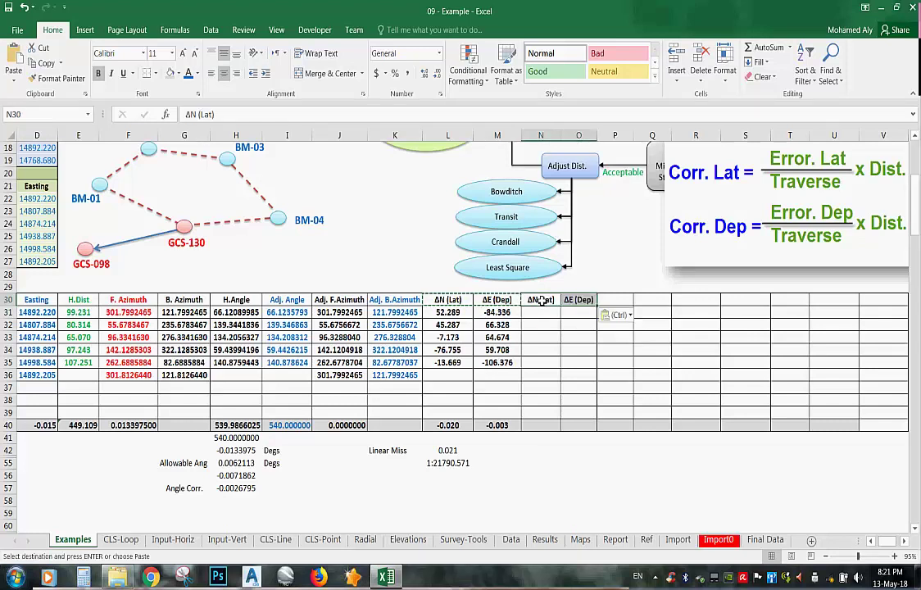
key("Escape")
Append "_Bow" to the copied latitude header in N30 so it reads "ΔN (Lat)_Bow"
double_click(557, 305)
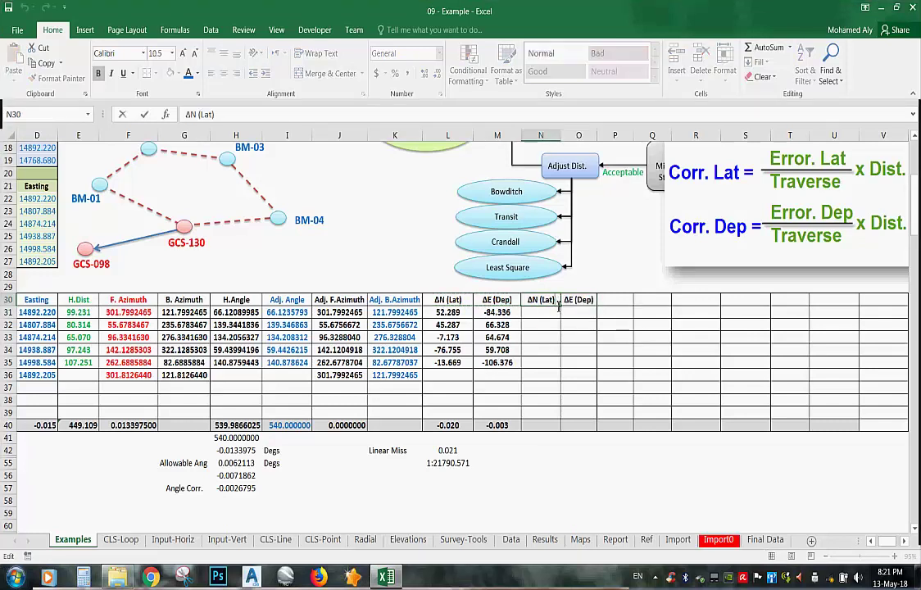
type("_Bow")
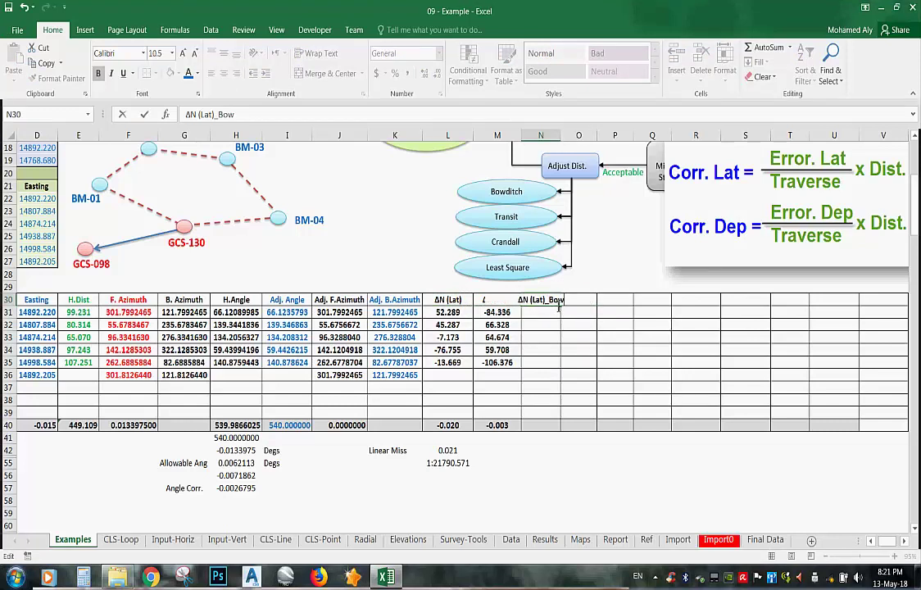
left_click(615, 325)
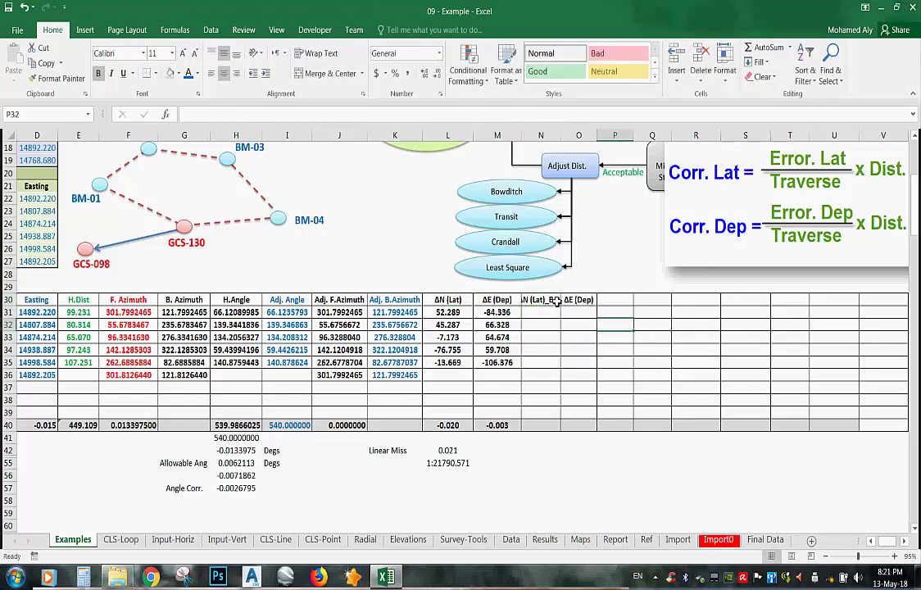
left_click(556, 303)
Extend the flowchart's "Bowditch" oval label to "Bowditch/Compass" and widen the oval so the text fits on one line
scroll(527, 234, "up", 1)
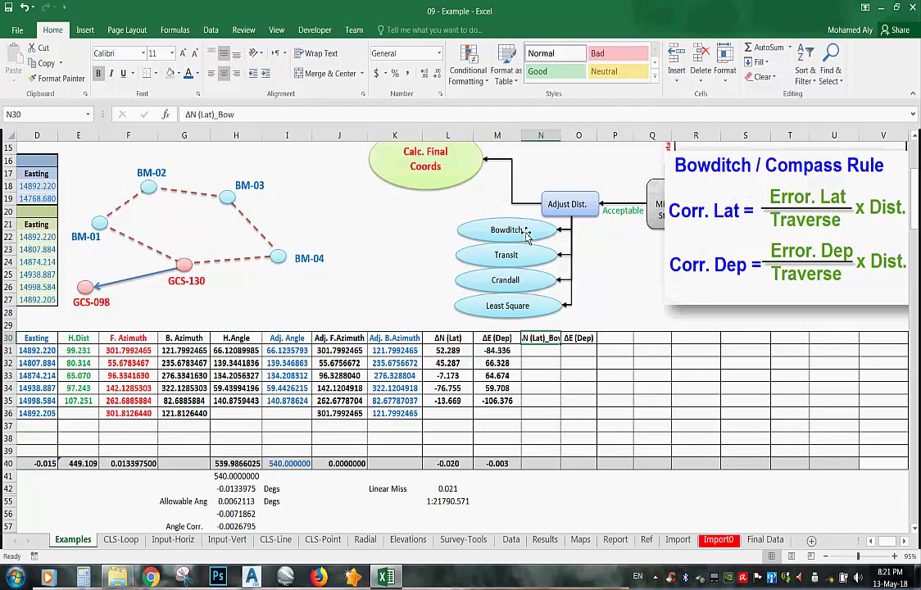
left_click(524, 231)
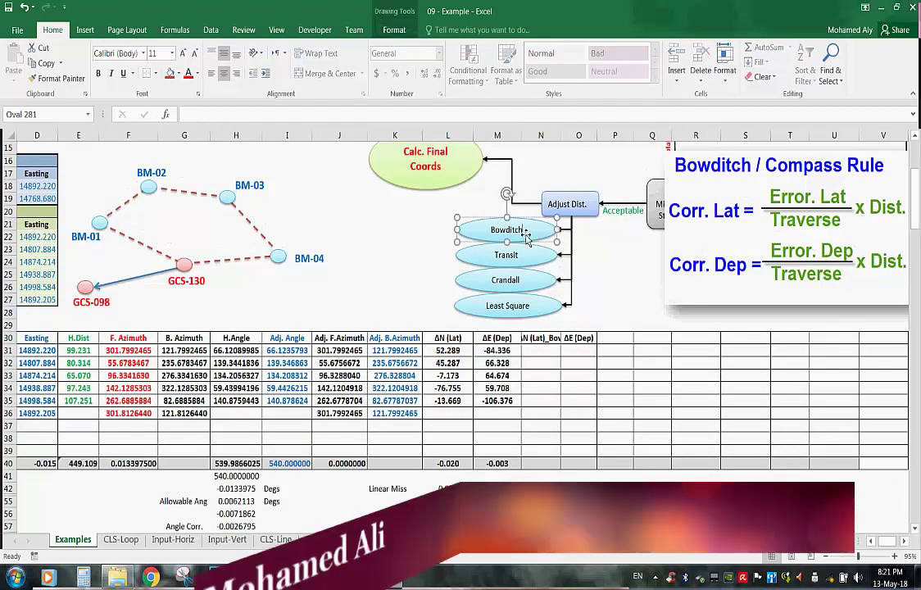
type("/Co")
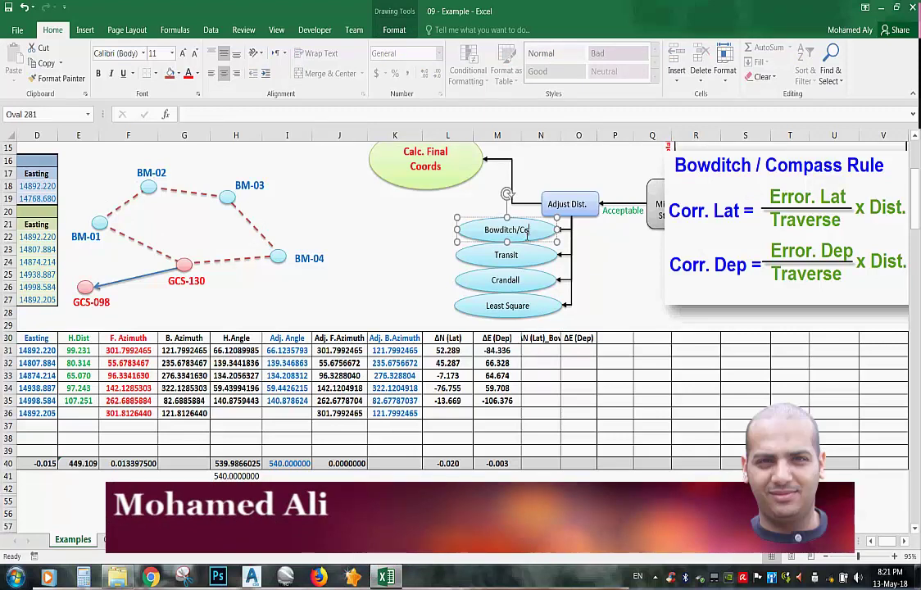
type("mpass")
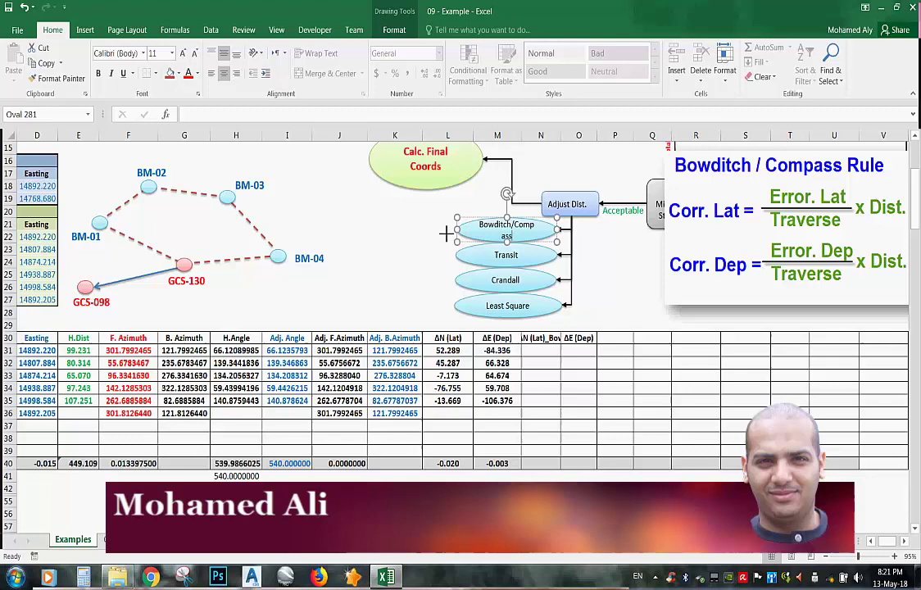
left_click_drag(446, 234, 445, 233)
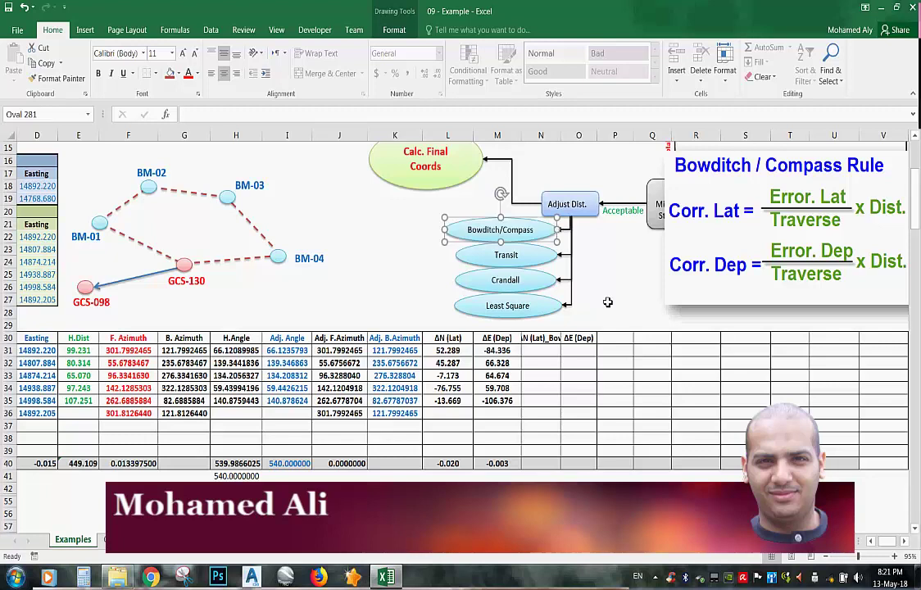
left_click(678, 379)
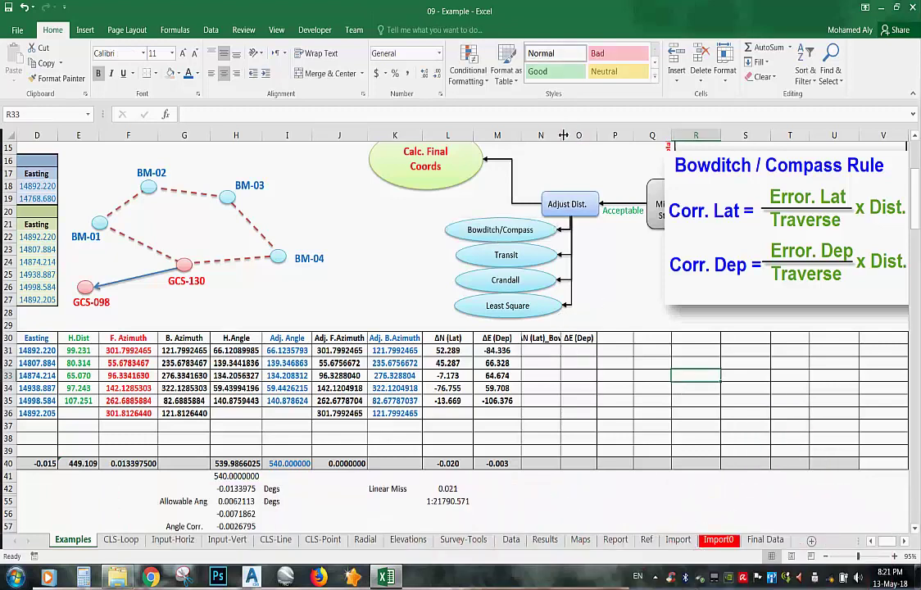
Widen column N slightly and shorten its header in N30 to "ΔN (Lat)_B"
left_click_drag(561, 135, 567, 136)
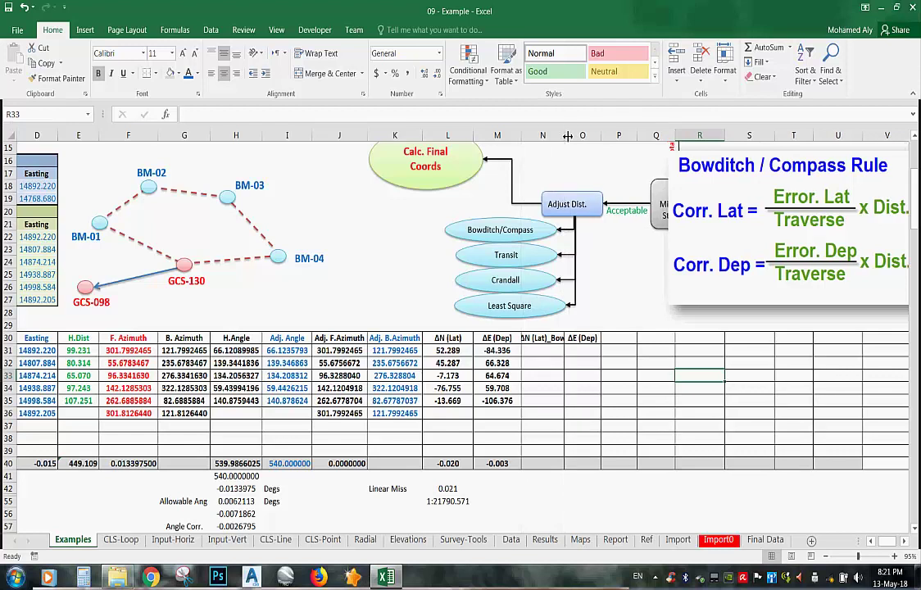
double_click(560, 344)
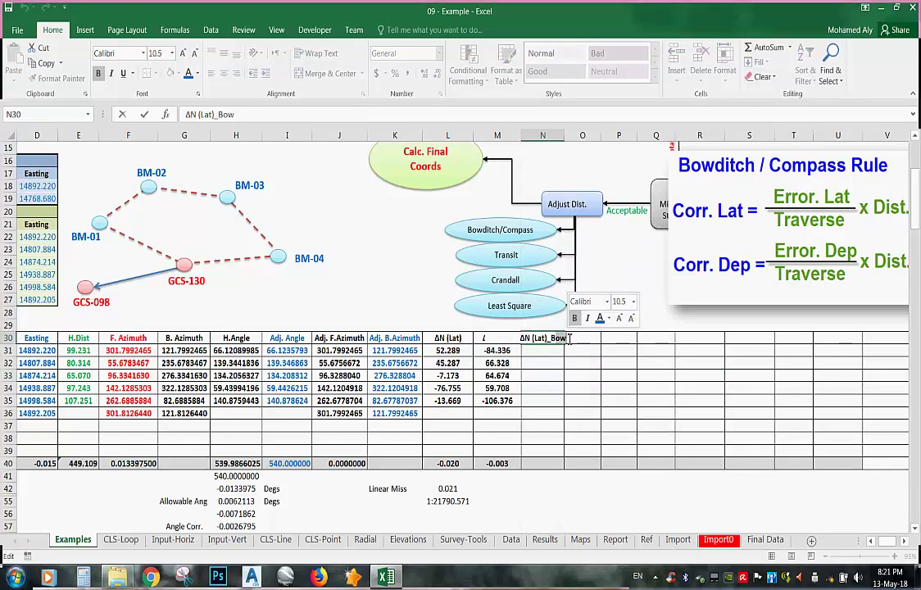
left_click(582, 375)
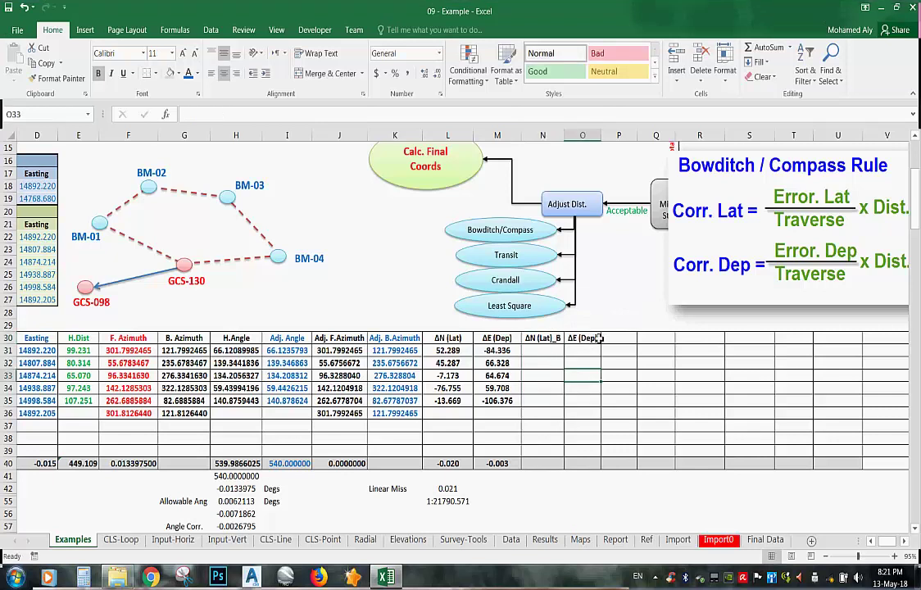
Change the header in O30 to "ΔE (Dep)_B" and autofit column O to it
double_click(599, 338)
type("_B")
left_click(618, 387)
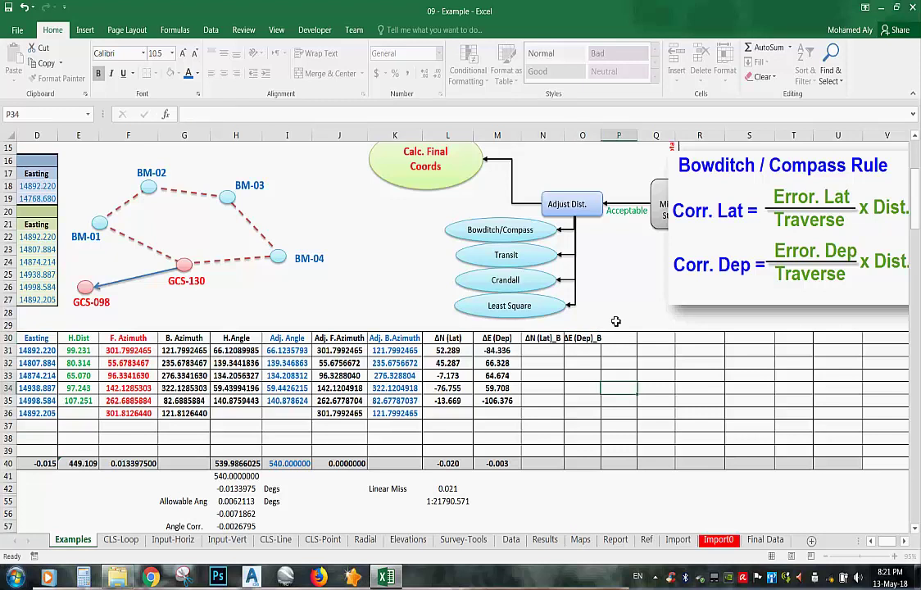
double_click(601, 136)
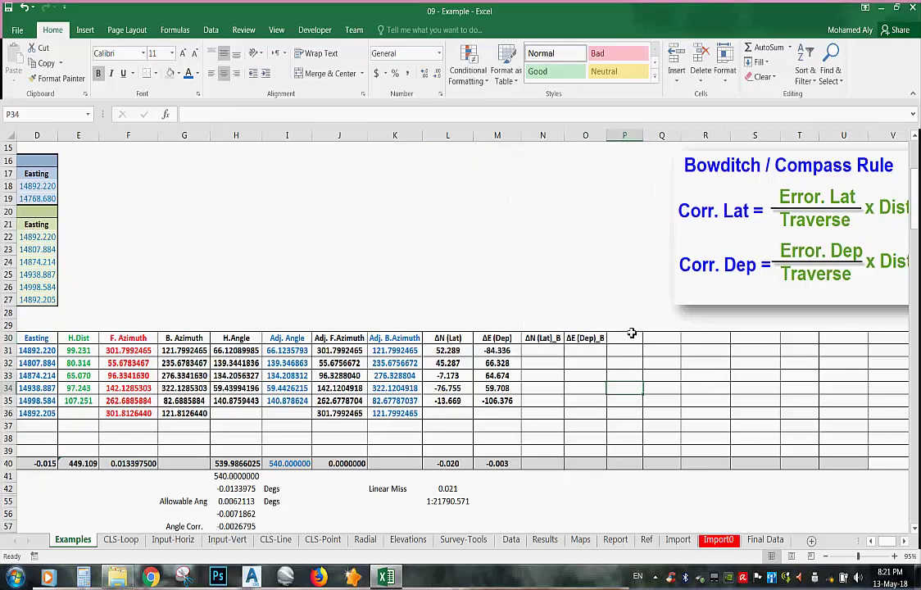
Move the "Bowditch / Compass Rule" formula picture sideways so both formulas are fully in view above the table
left_click(552, 350)
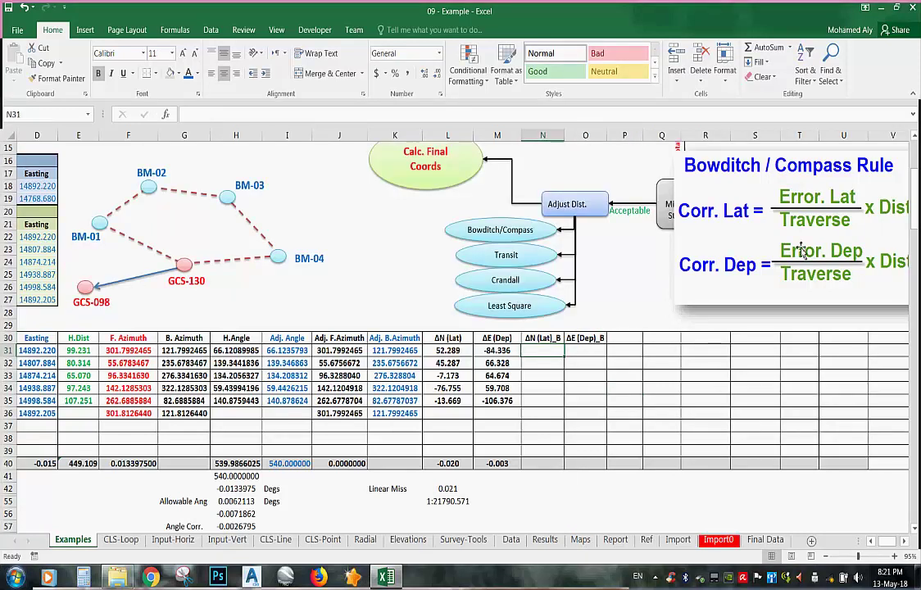
left_click_drag(772, 259, 702, 271)
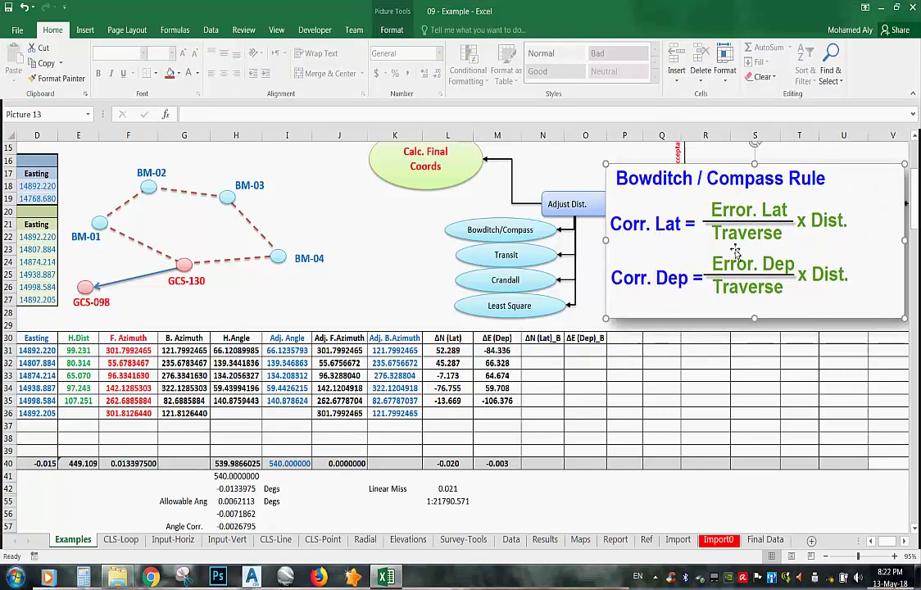
Enter the Bowditch latitude correction formula =($L$40/$E$40)*E31 in N31
left_click(542, 350)
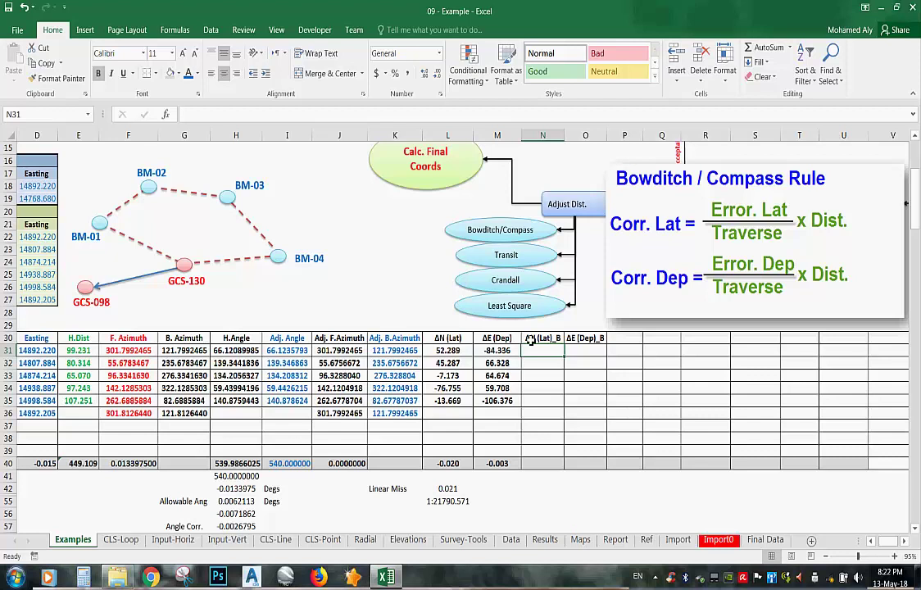
type("=")
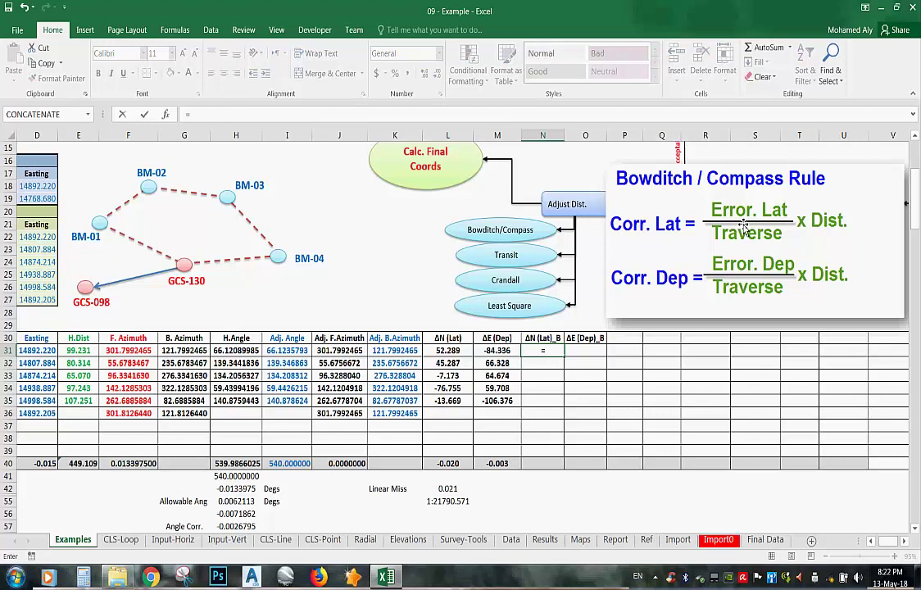
type("(")
left_click(452, 464)
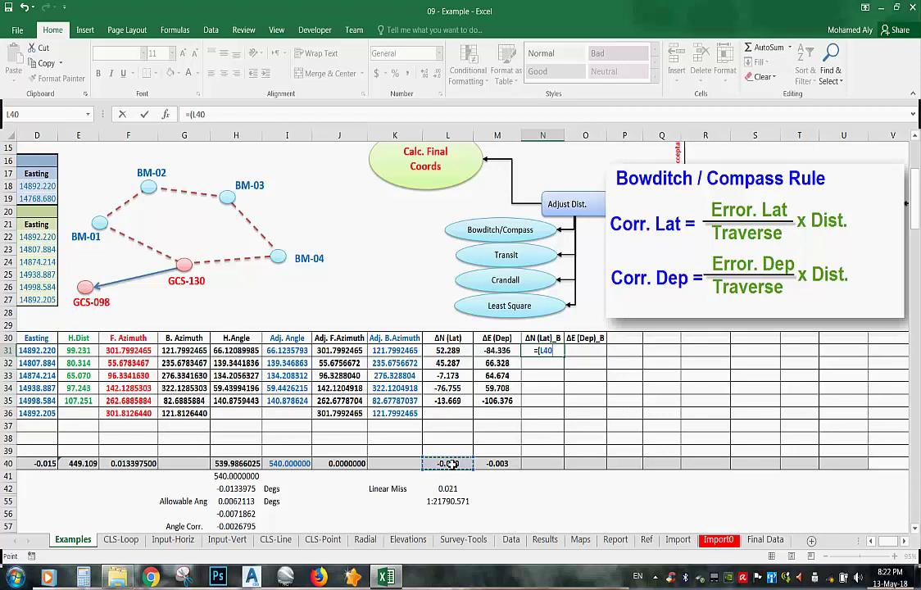
key("F4")
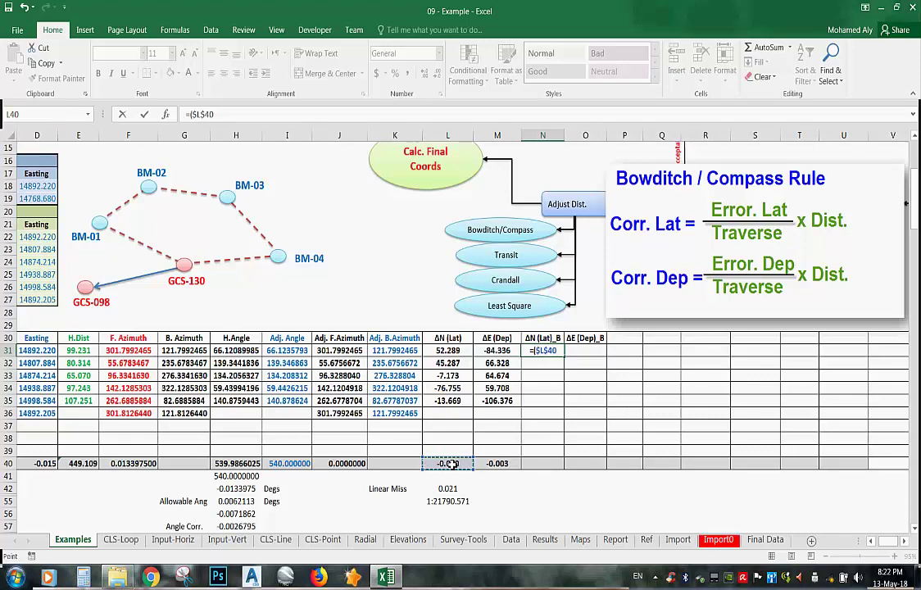
type("/")
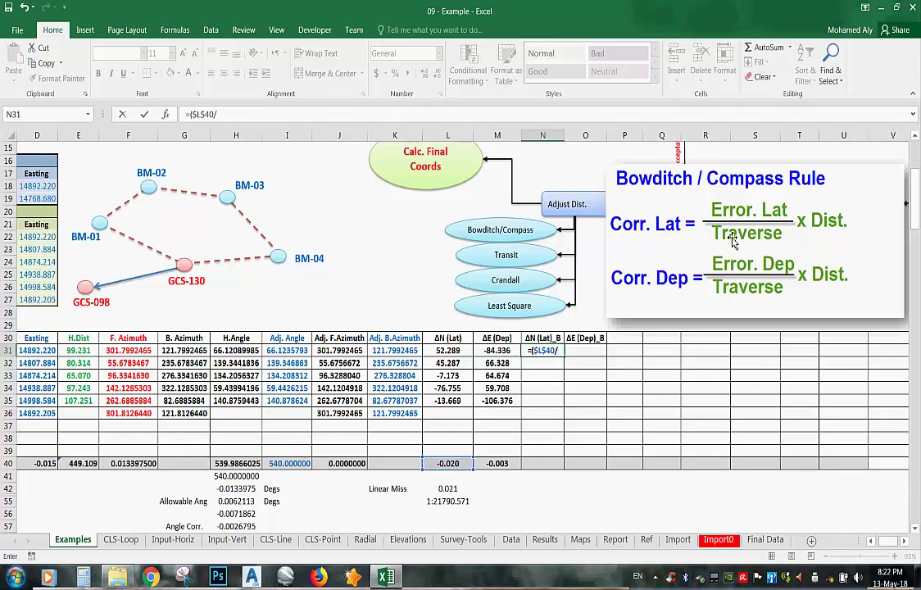
left_click(86, 463)
key("F4")
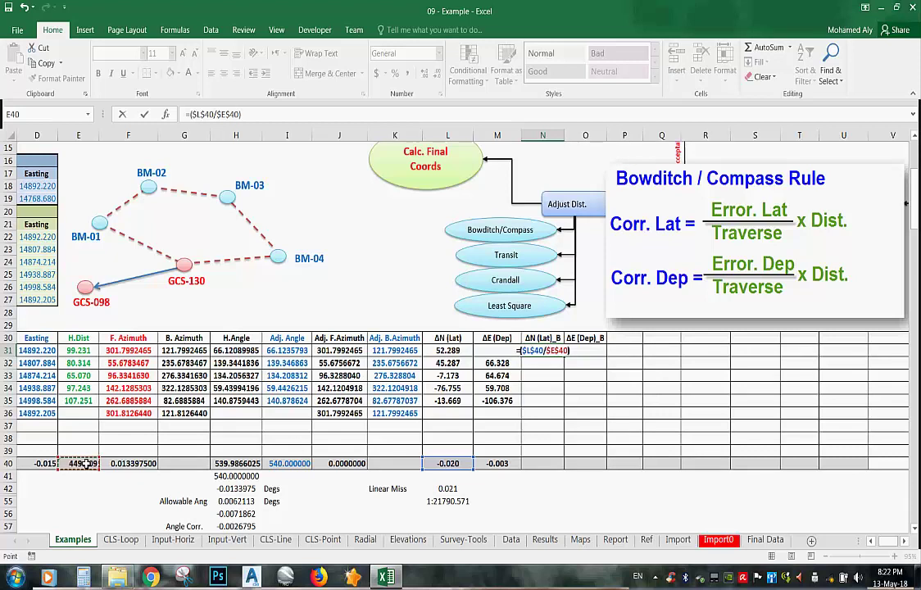
type(")*")
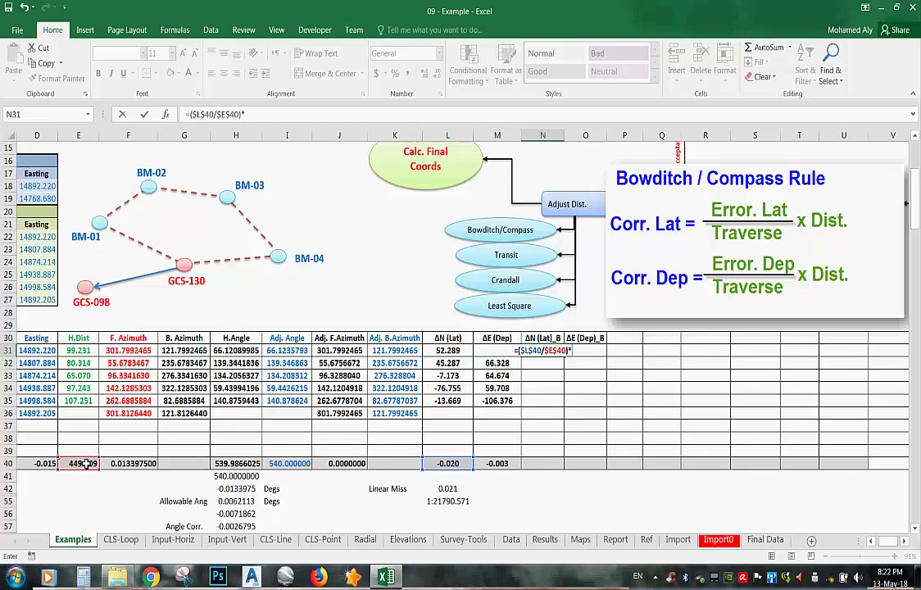
left_click(87, 349)
key("Return")
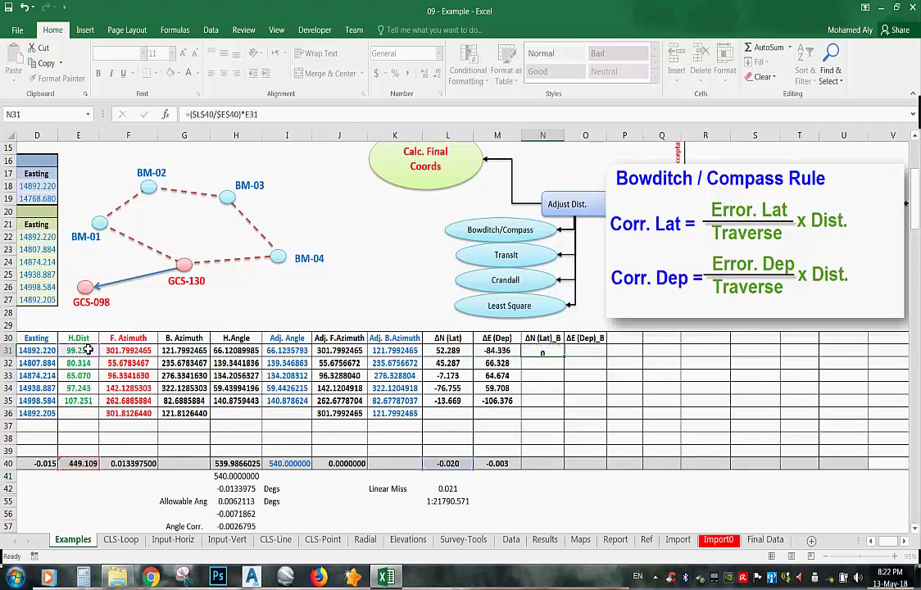
Format the correction cells N31:O39 to show three decimal places
left_click(554, 350)
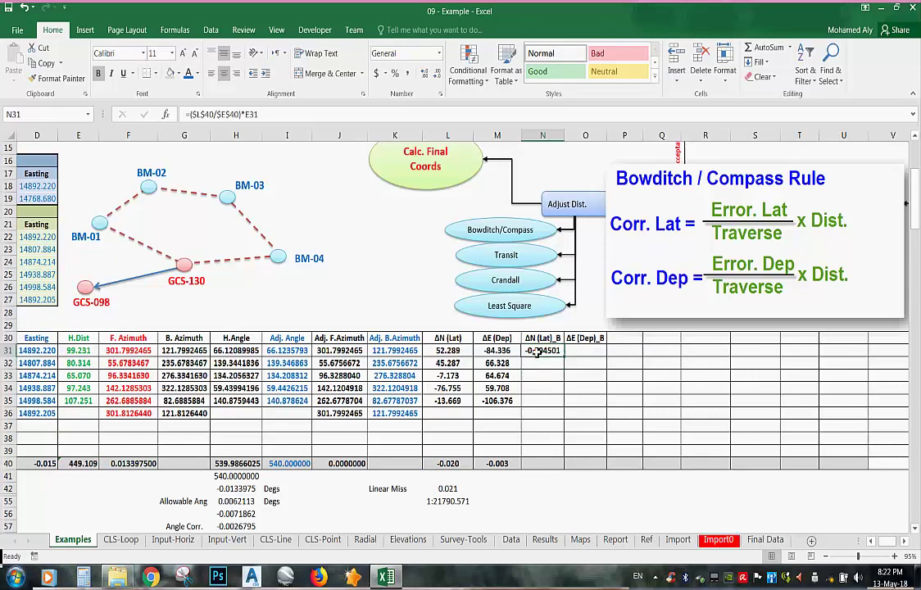
left_click_drag(557, 352, 593, 456)
left_click(437, 73)
left_click(437, 73)
left_click(437, 73)
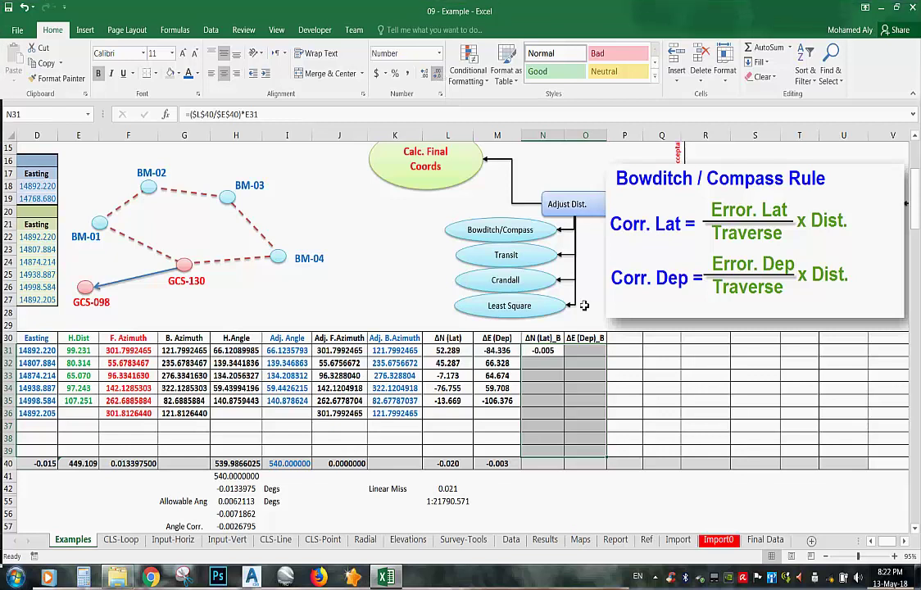
Fill the latitude correction formula from N31 down to N36, and clear the surplus entry in N36
left_click(556, 352)
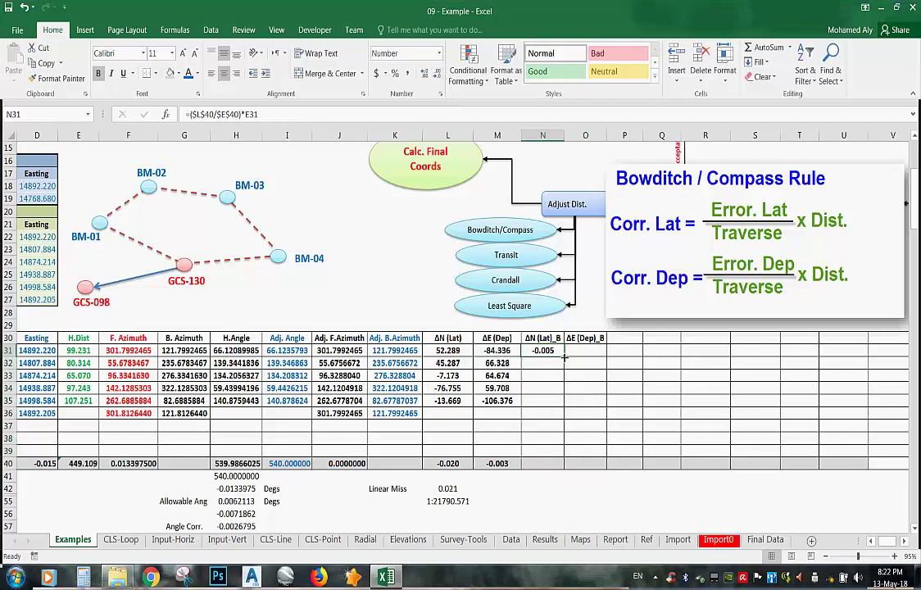
left_click_drag(564, 355, 559, 421)
left_click(557, 416)
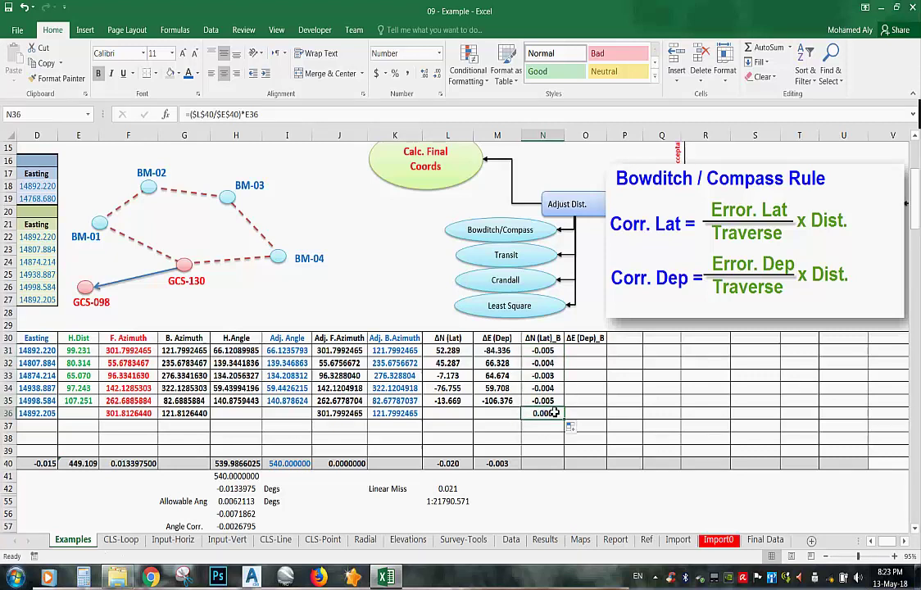
Enter the Bowditch departure correction formula =($M$40/$E$40)*E31 in O31
left_click(590, 352)
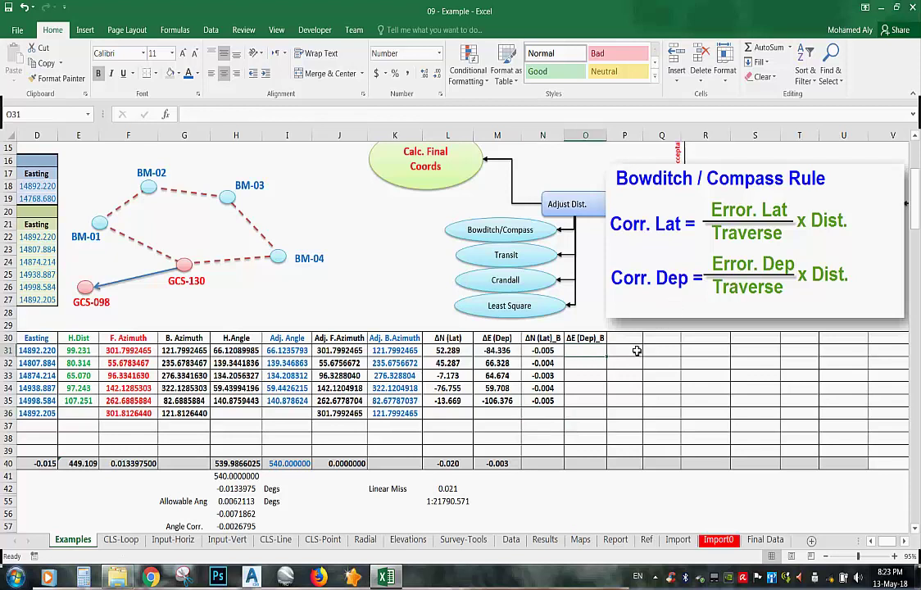
type("=(")
left_click(503, 463)
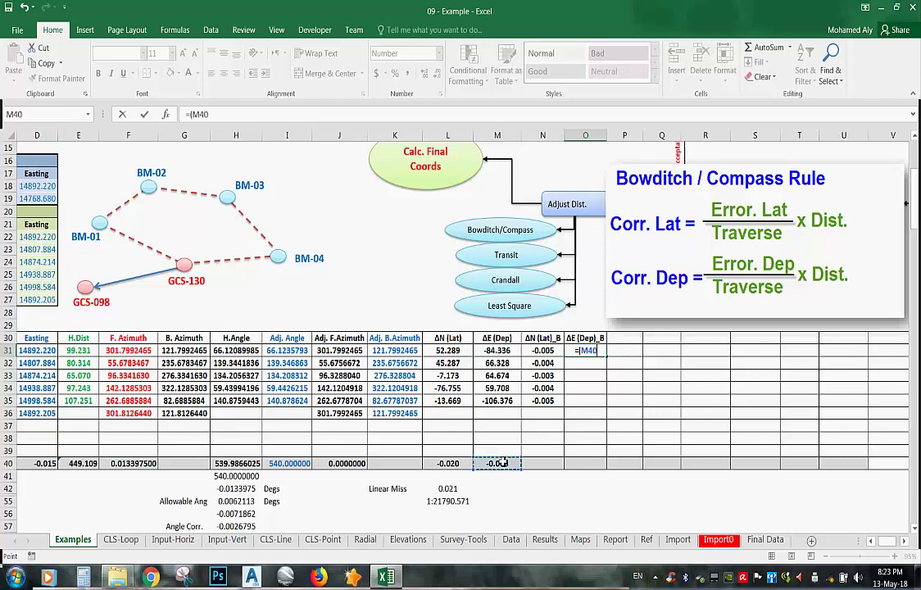
key("F4")
type("/")
left_click(90, 463)
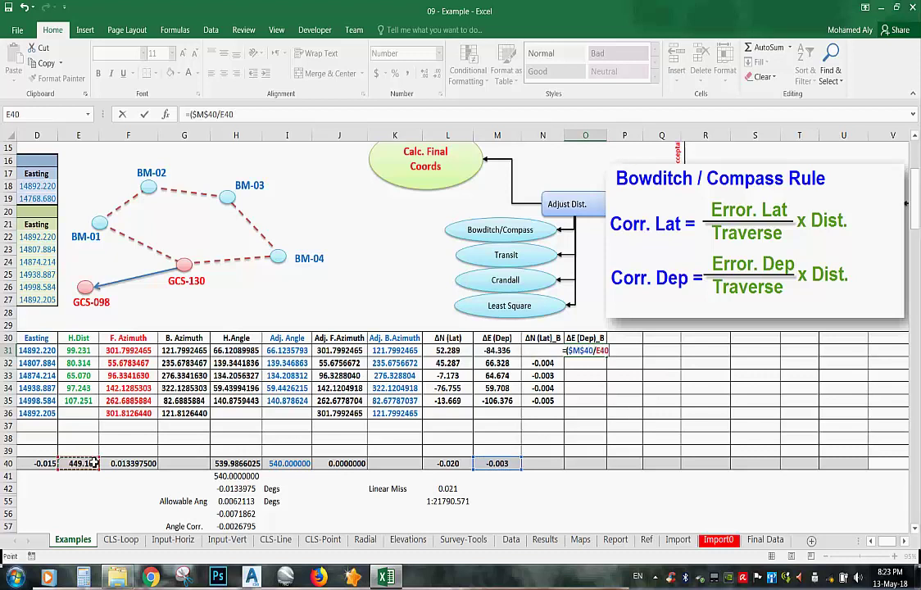
key("F4")
type(")")
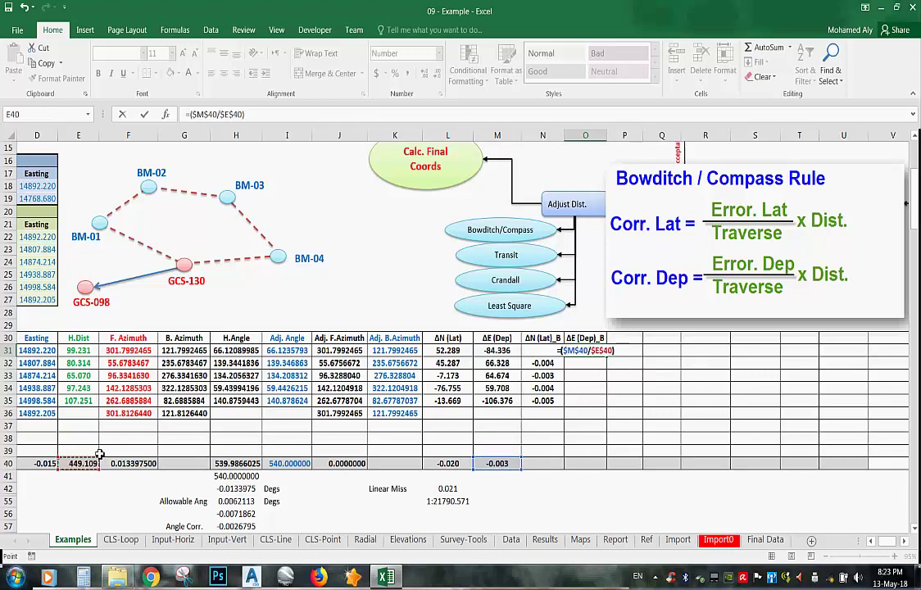
type("*")
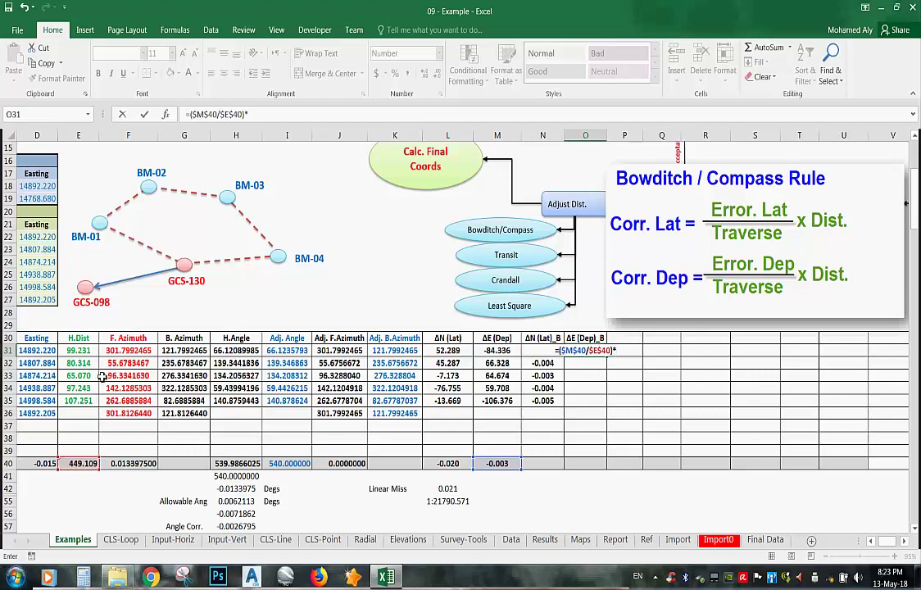
left_click(92, 352)
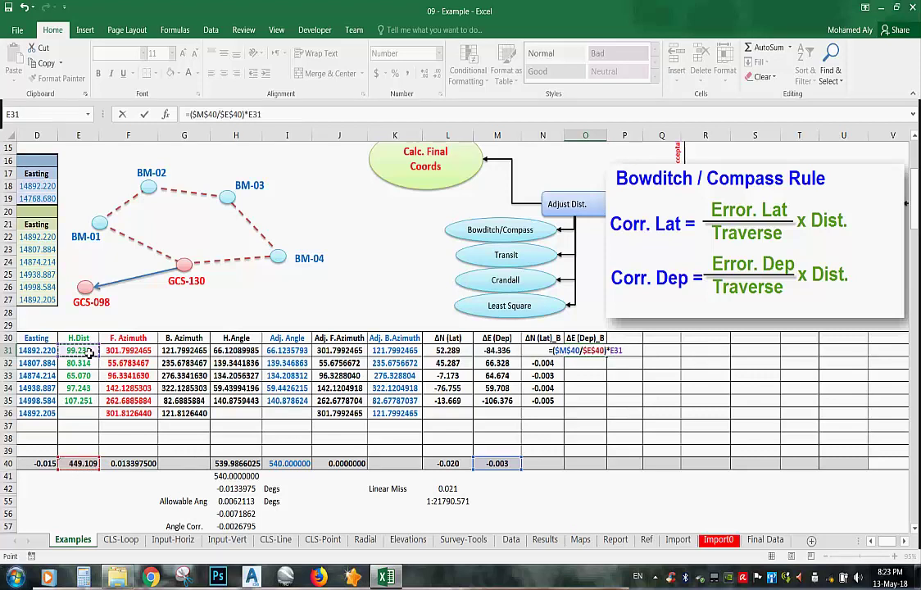
key("Return")
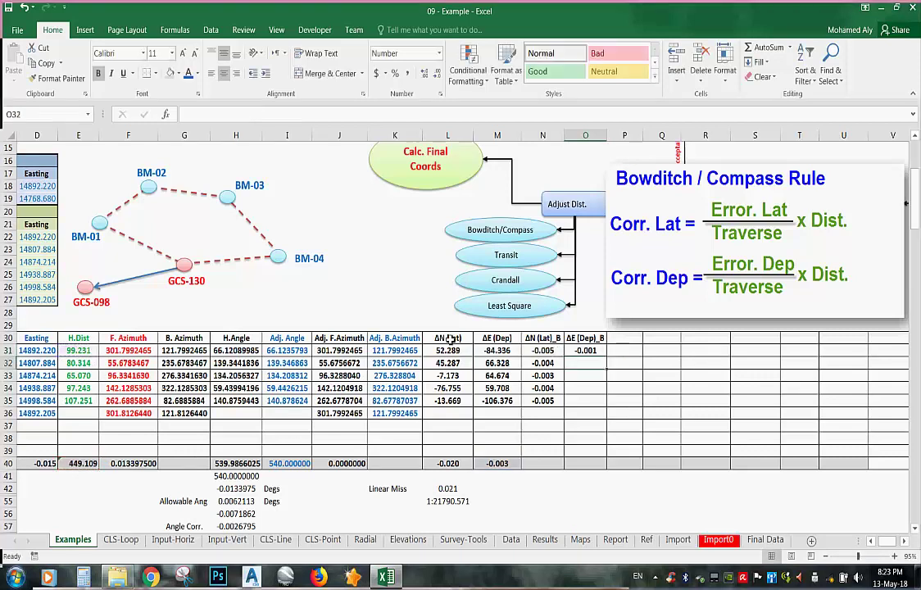
Fill the departure correction formula from O31 down to O35
left_click(597, 351)
left_click_drag(605, 356, 599, 413)
left_click(701, 415)
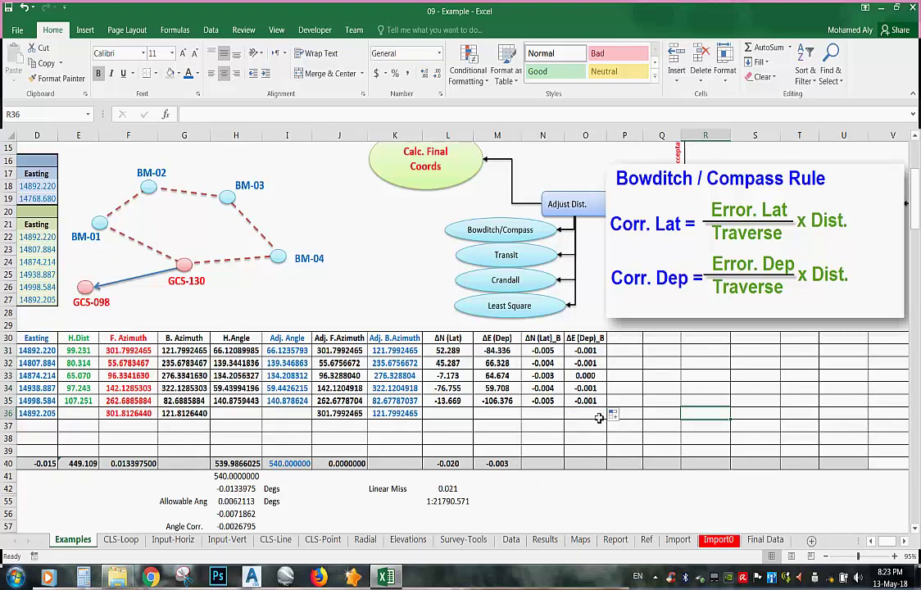
Copy the ΔN (Lat) and ΔE (Dep) headers from L30:M30 into P30:Q30
left_click(627, 340)
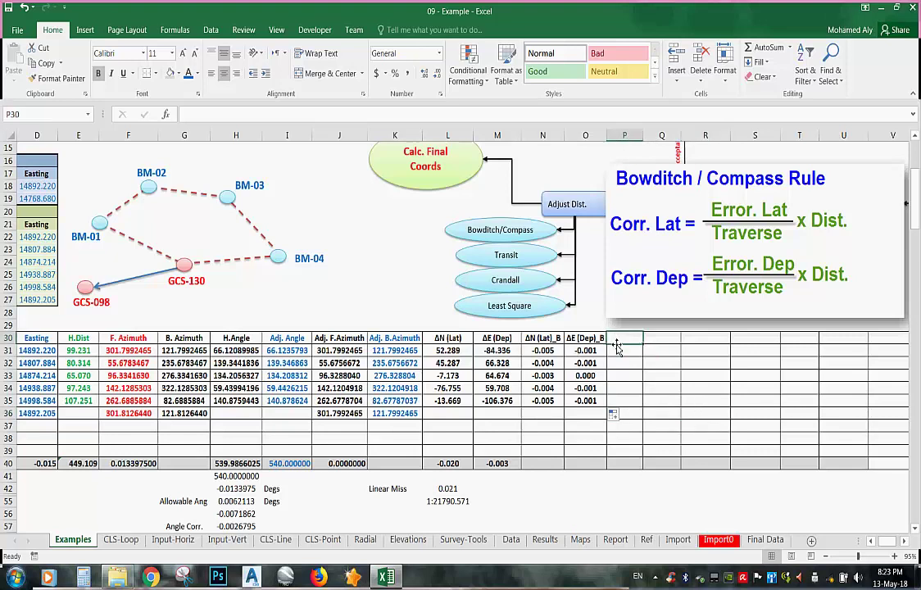
left_click_drag(463, 338, 500, 339)
key("ctrl+c")
left_click(632, 340)
key("ctrl+v")
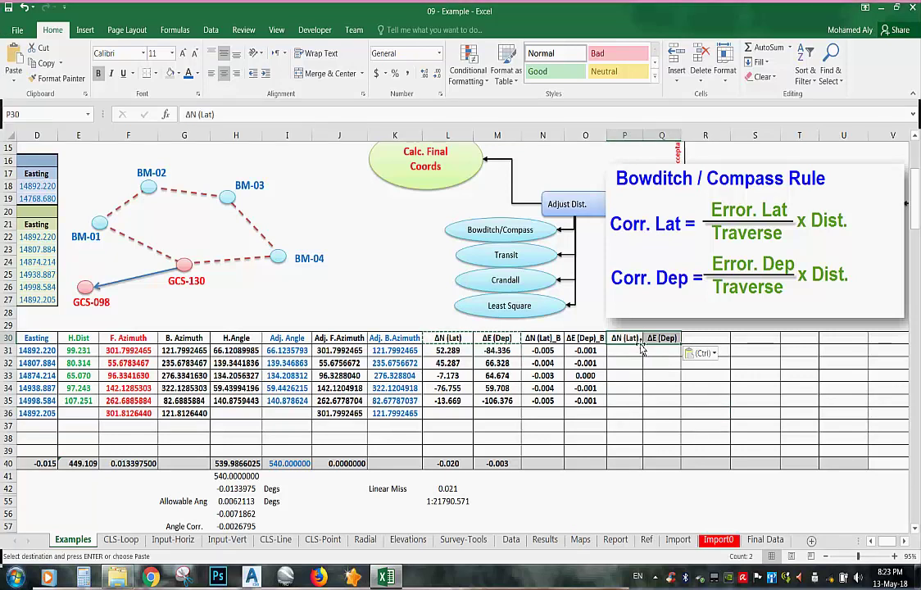
Rename the headers in P30 and Q30 as ΔN (Lat)_Corr and ΔE (Dep)_Corr, widening both columns to fit the text
double_click(639, 341)
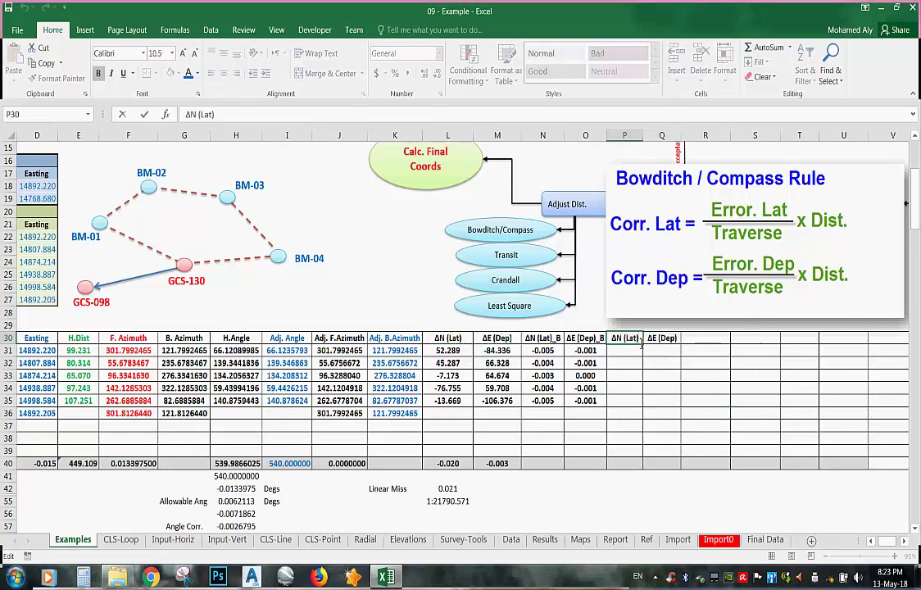
type("_")
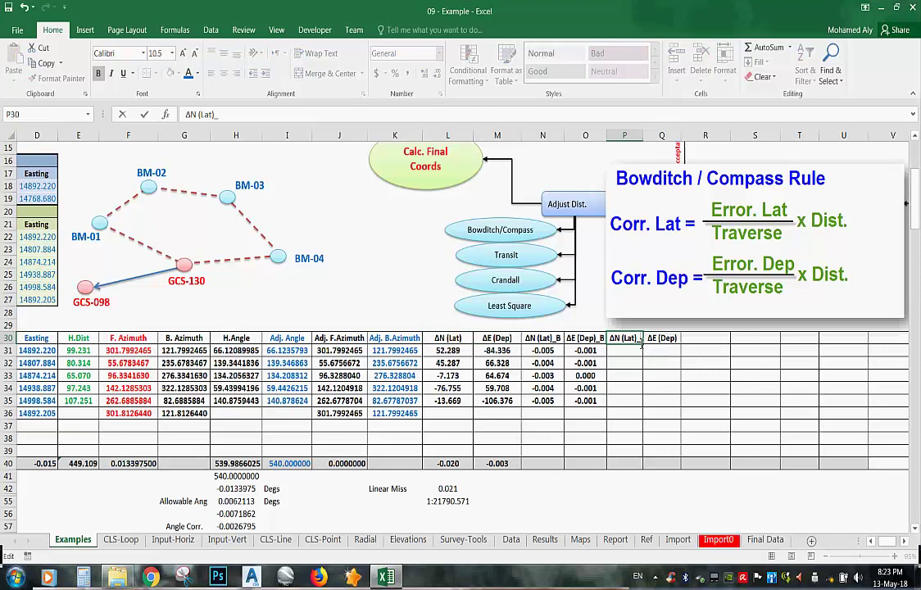
type("Corr")
left_click(661, 362)
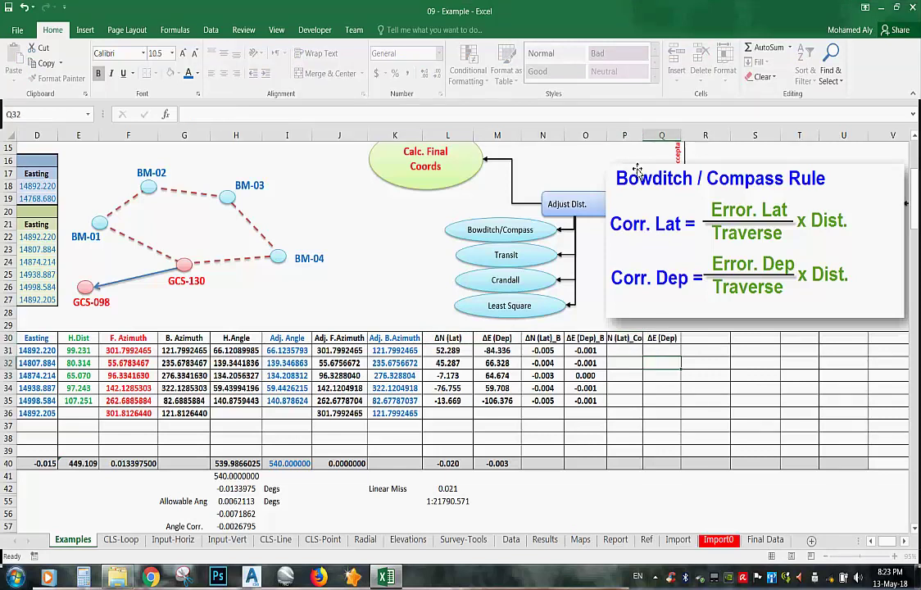
left_click_drag(643, 135, 656, 135)
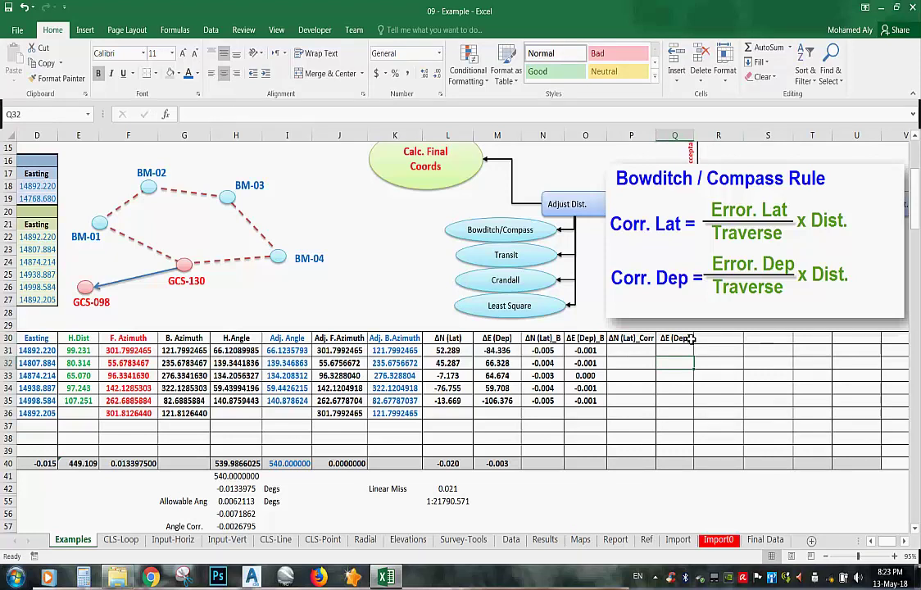
double_click(691, 338)
type("_Corr")
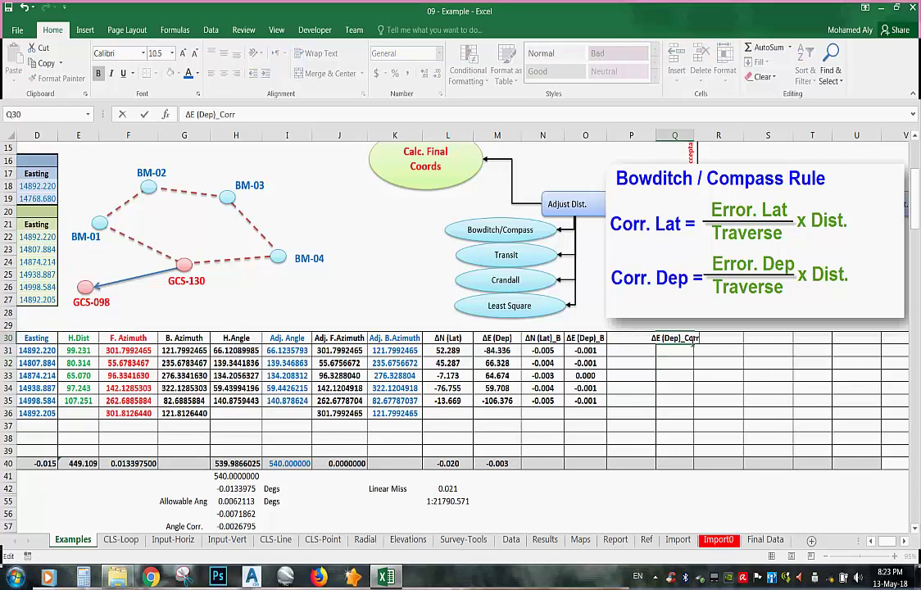
left_click(718, 375)
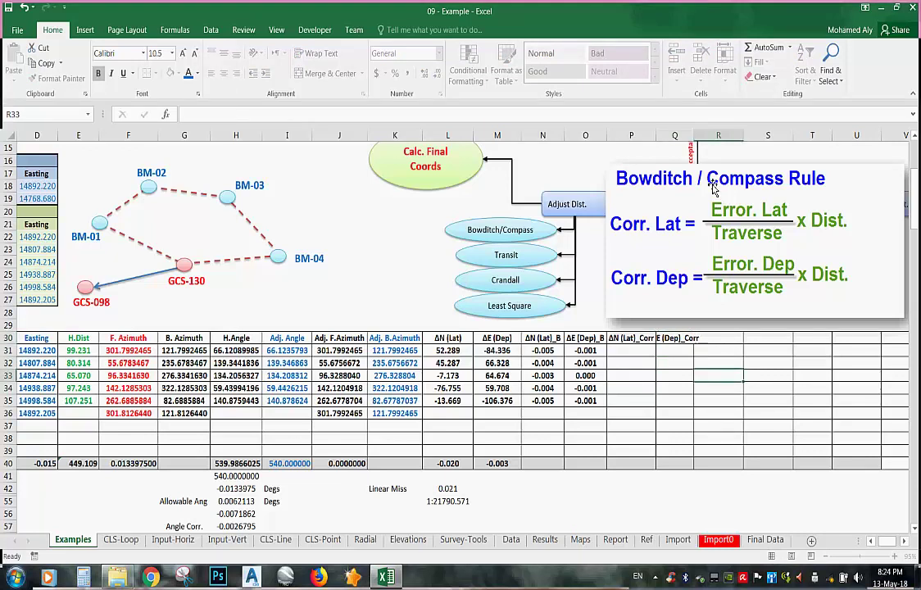
double_click(693, 137)
Enter the corrected latitude formula =L31-N31 in P31
left_click(644, 351)
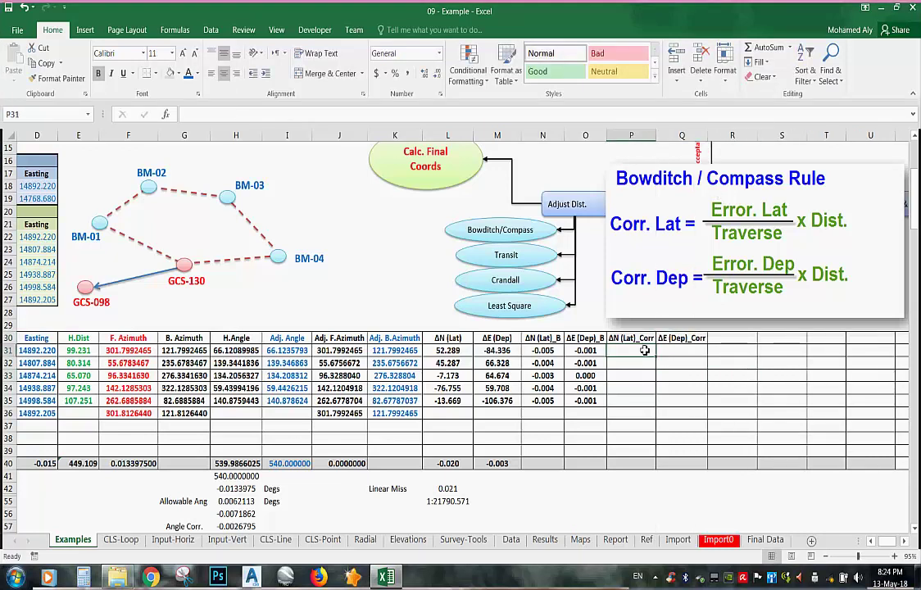
type("=")
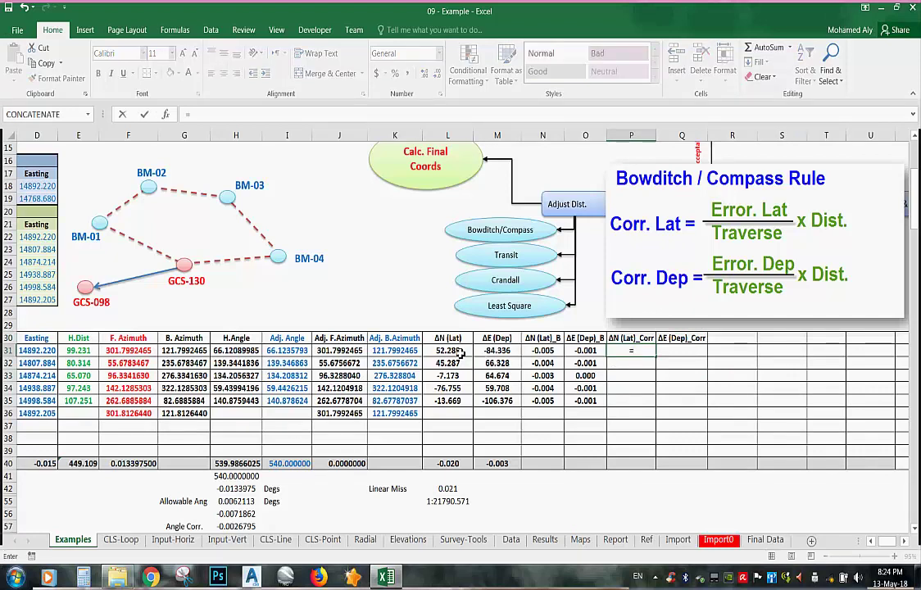
left_click(457, 351)
type("-")
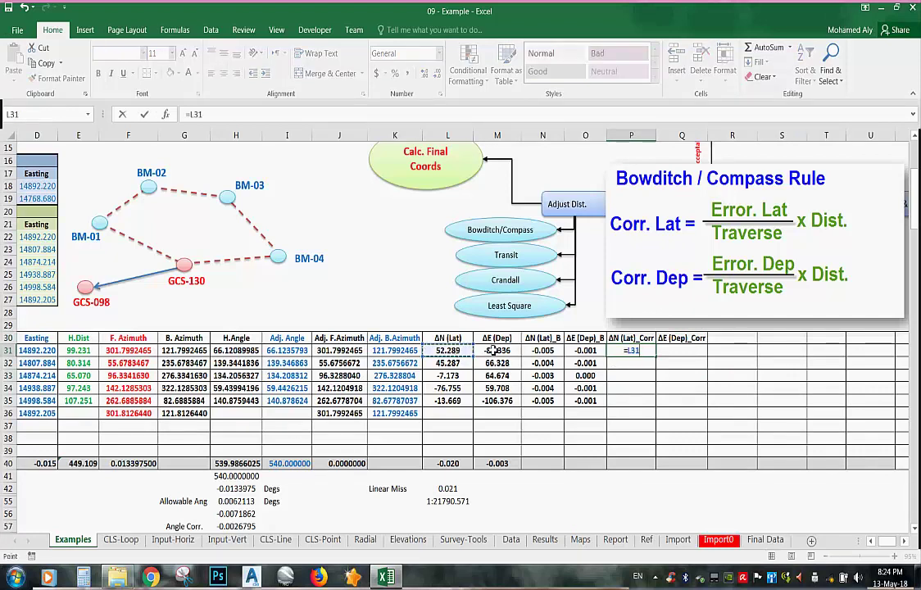
left_click(551, 349)
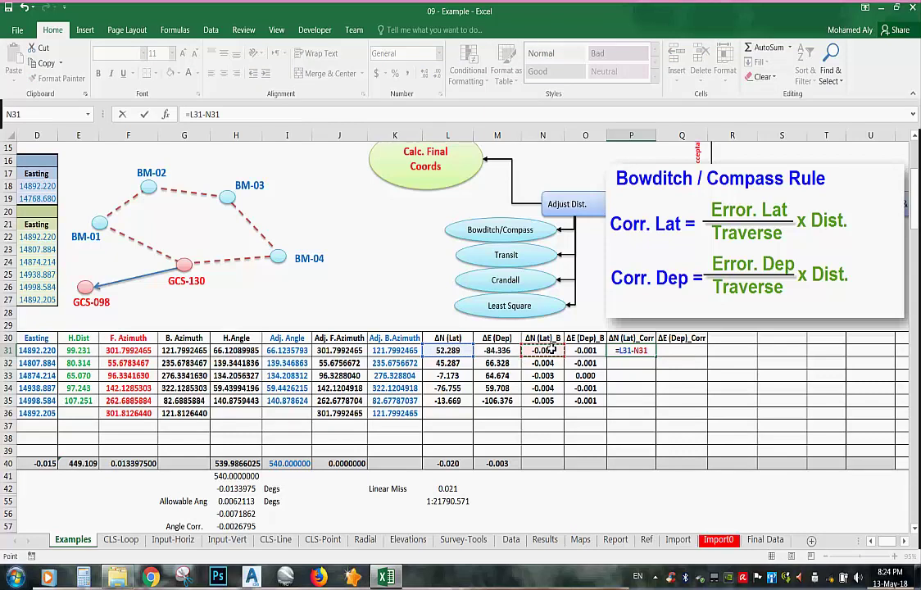
key("ctrl+Return")
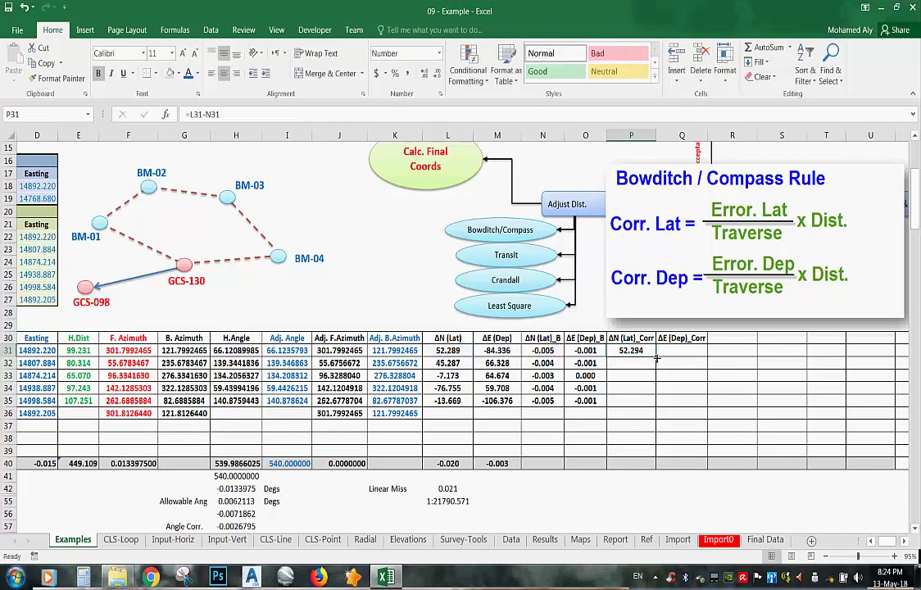
Enter the corrected departure formula =M31-O31 in Q31 and fill P31:Q31 down to row 35
left_click(681, 351)
type("=")
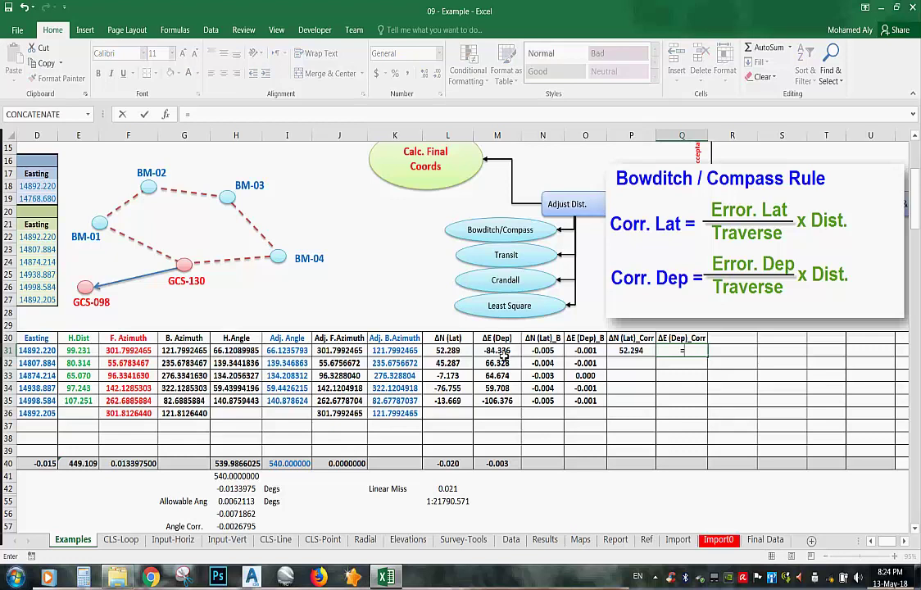
left_click(499, 351)
type("-")
left_click(585, 351)
key("ctrl+Return")
left_click_drag(631, 351, 710, 411)
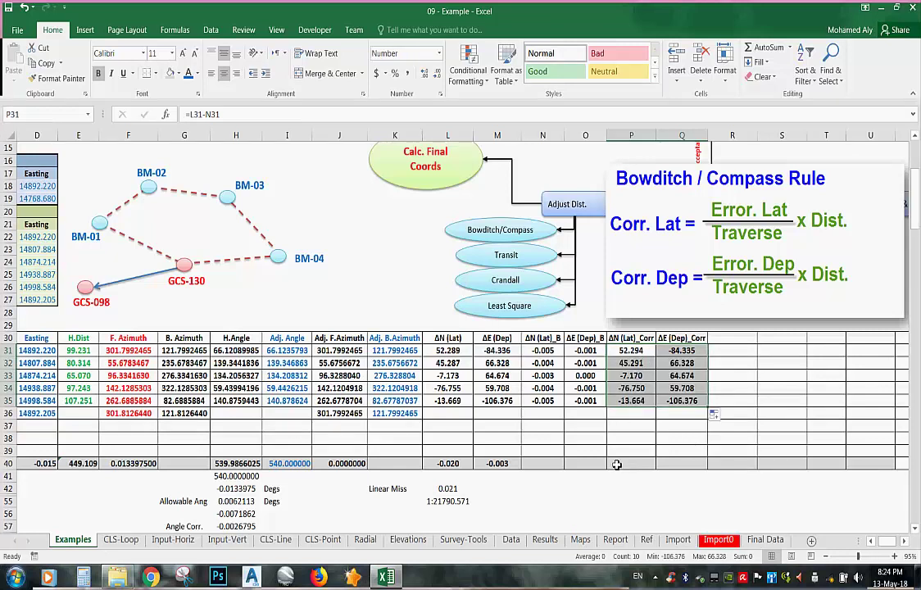
Total the corrected latitudes in P40 and the corrected departures in Q40, each summing rows 31 to 39
left_click(617, 465)
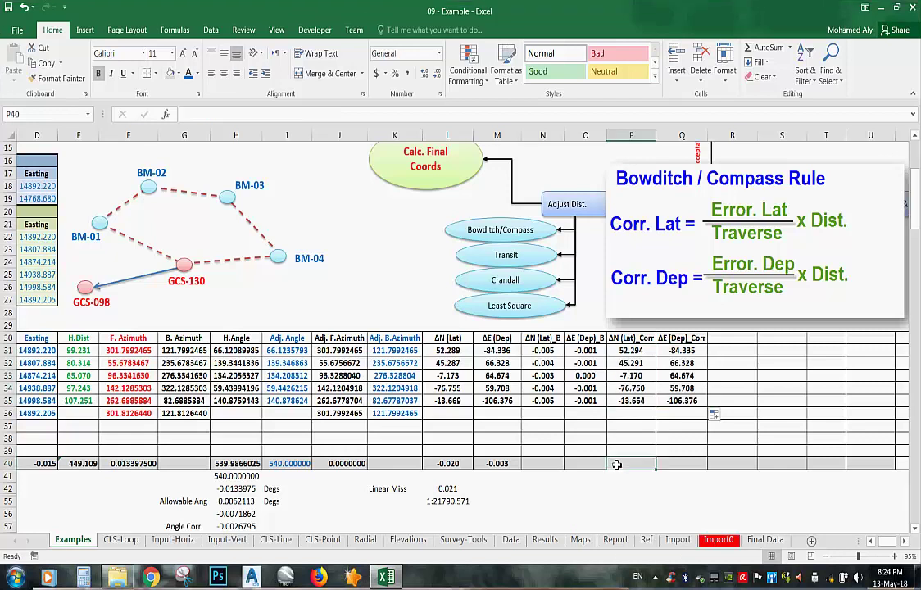
left_click(765, 48)
key("Return")
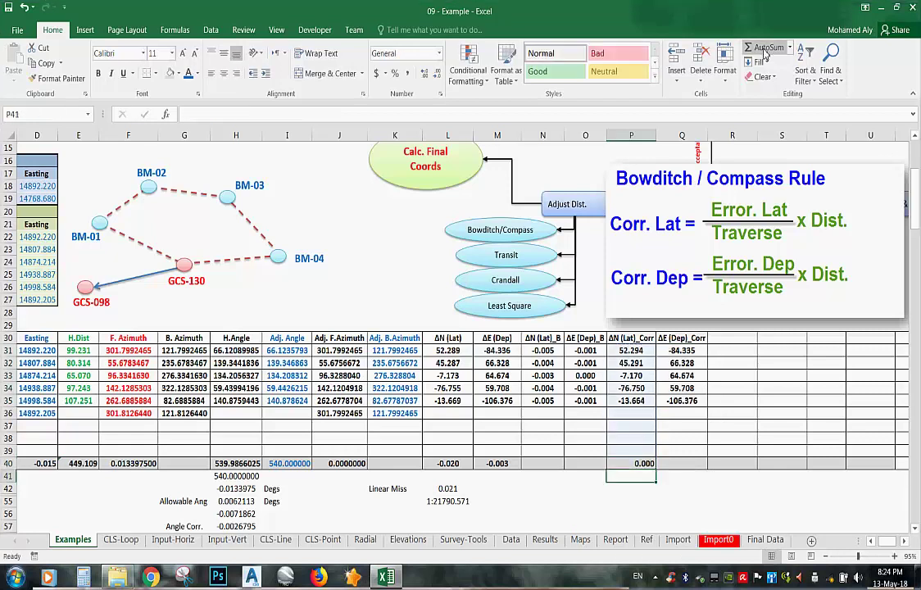
key("Up")
key("Right")
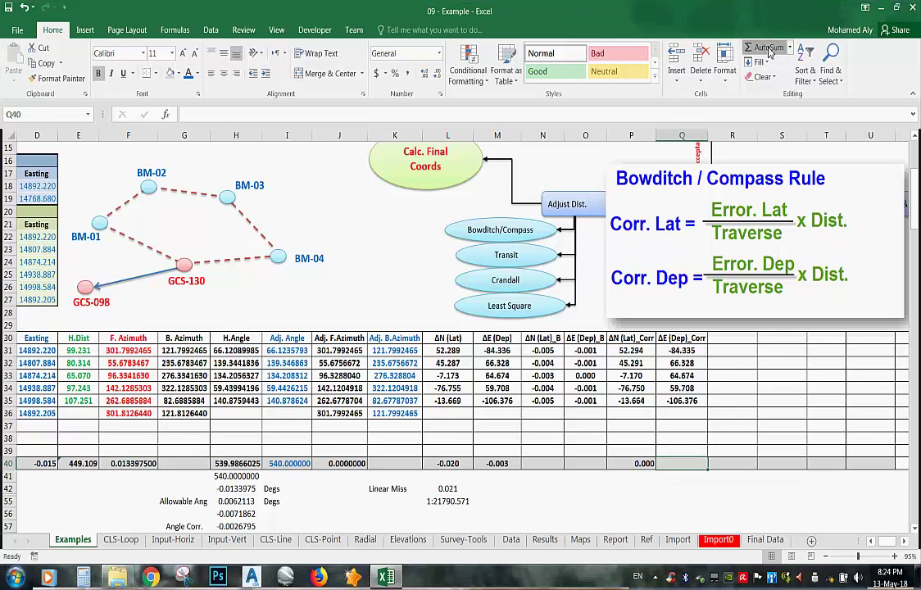
left_click(765, 49)
key("Return")
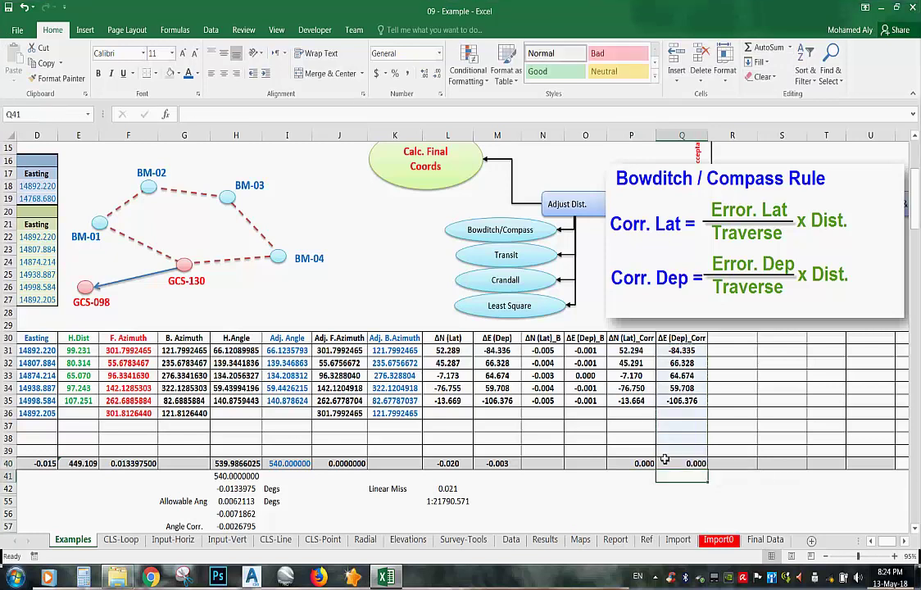
Center the totals in P40:Q40 horizontally
key("Up")
key("shift+Left")
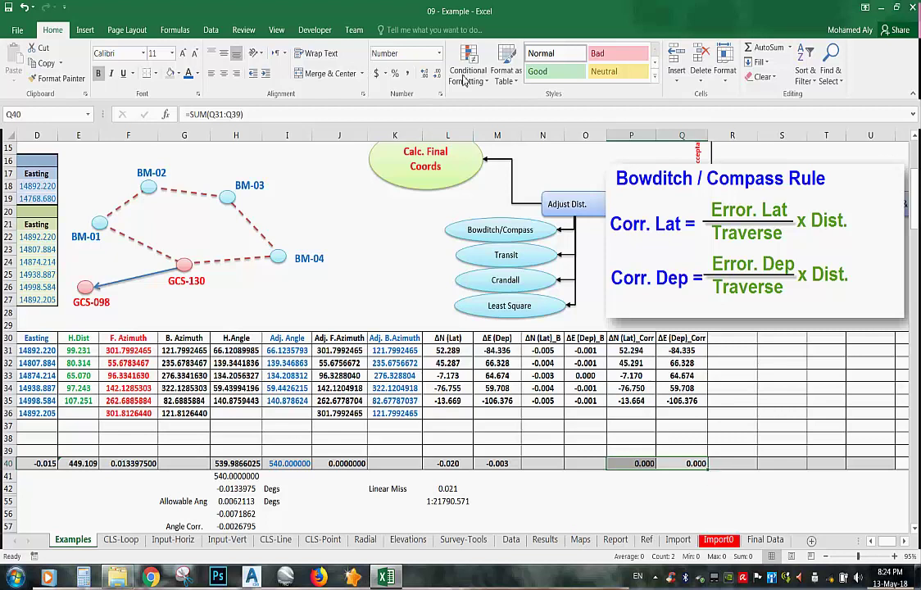
left_click(225, 74)
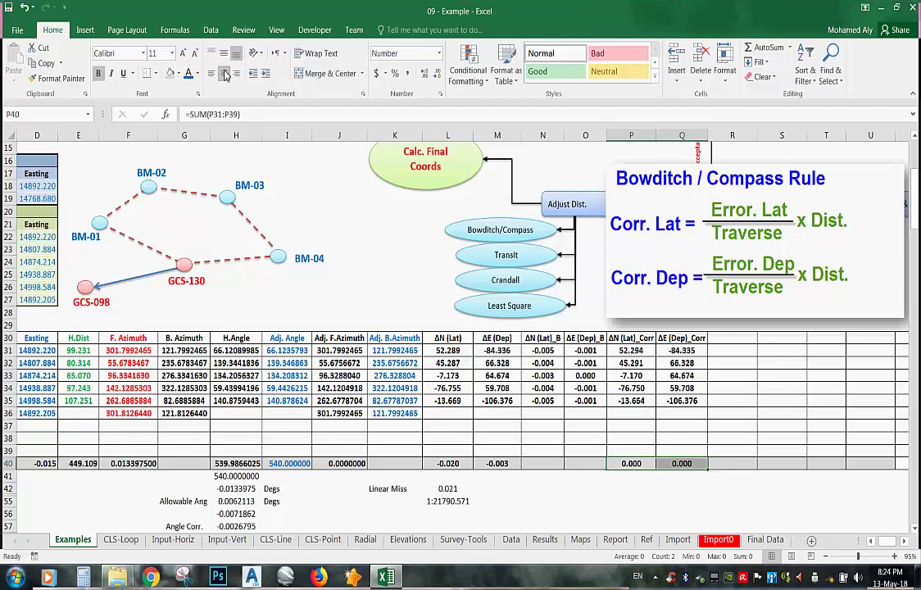
left_click(647, 352)
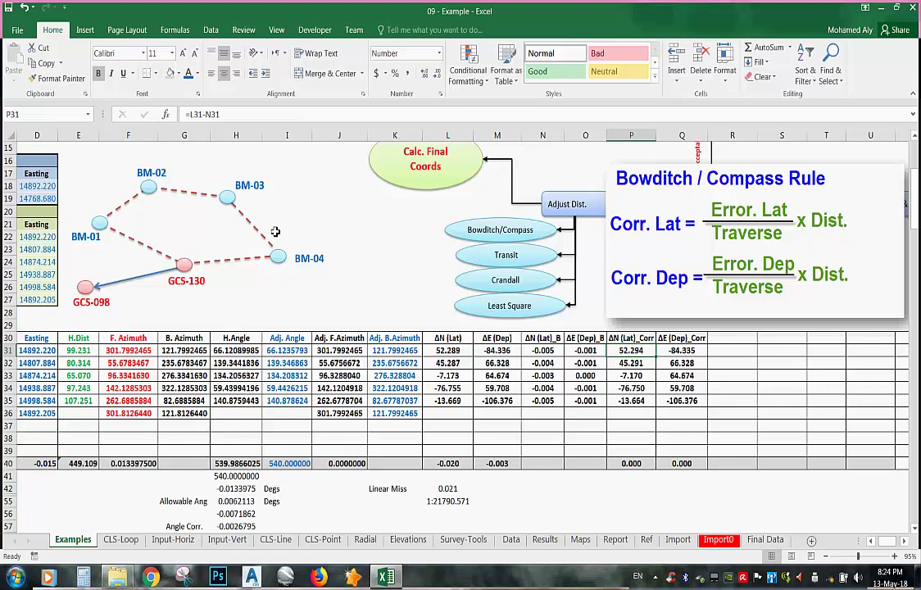
left_click(630, 401)
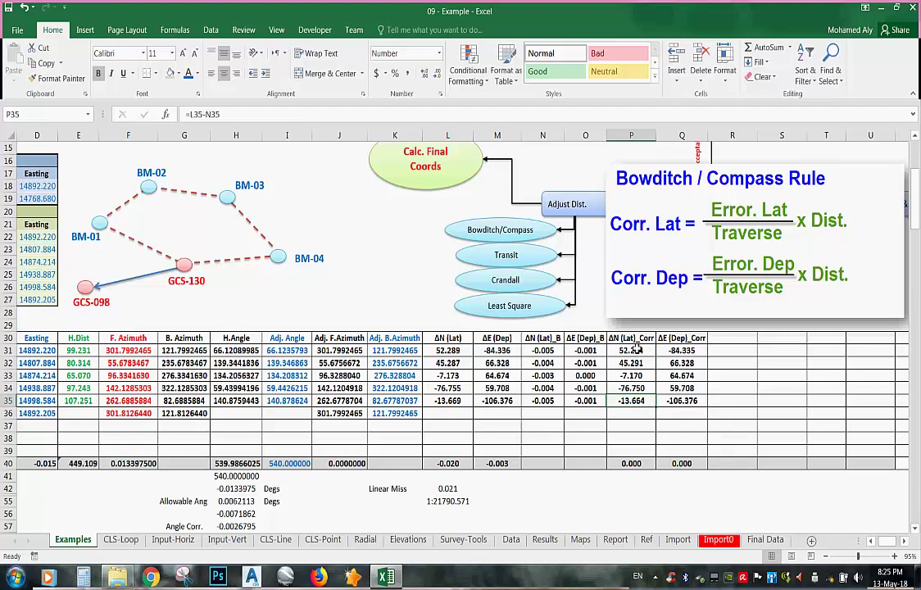
left_click_drag(637, 350, 678, 400)
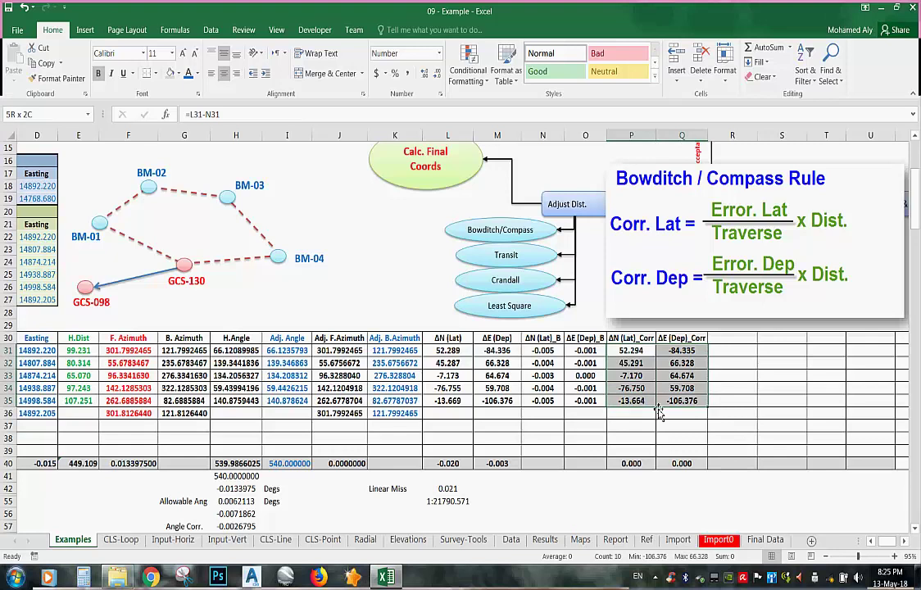
left_click_drag(667, 465, 647, 473)
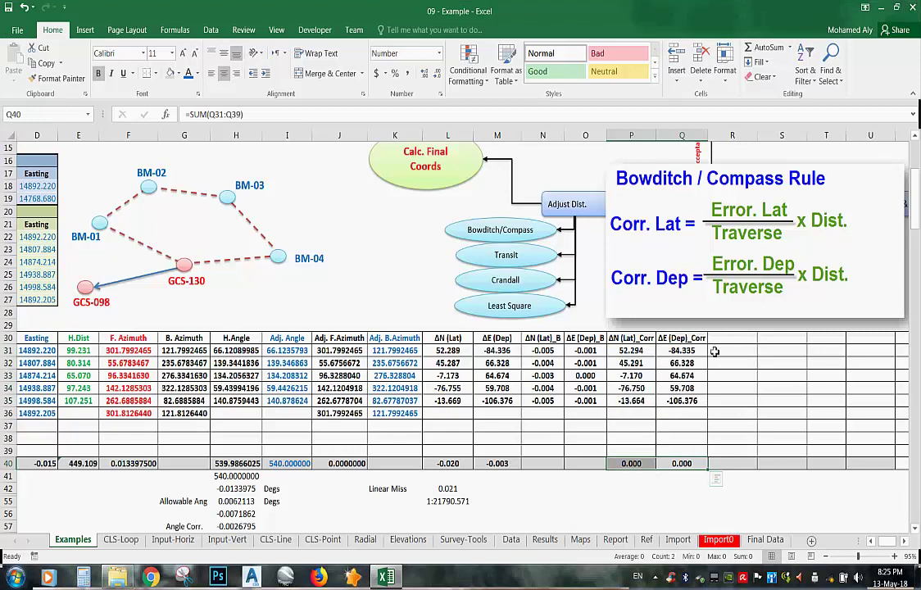
Delete the "Bowditch / Compass Rule" formula picture covering the flowchart
left_click(762, 270)
key("Delete")
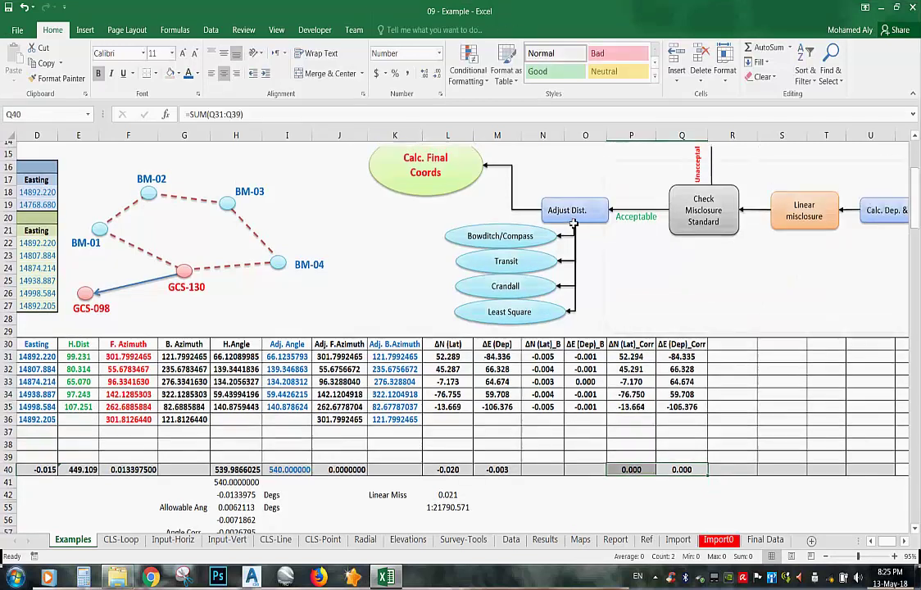
scroll(660, 179, "up", 1)
left_click(585, 299)
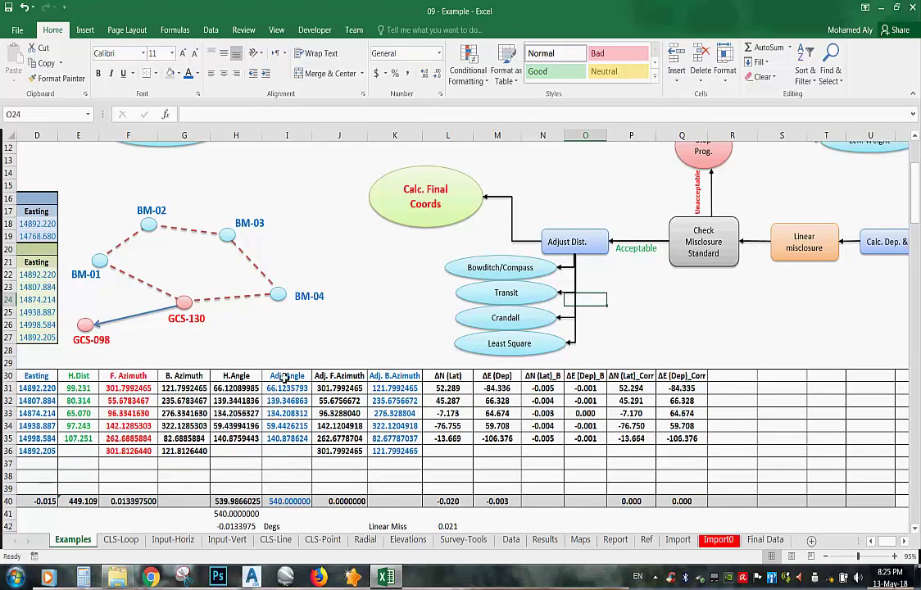
Review the adjusted angle total, the adjusted forward azimuths, and the corrected latitudes in P31:P38 with their total in P40
left_click(281, 503)
key("Down")
key("Left")
left_click(298, 503)
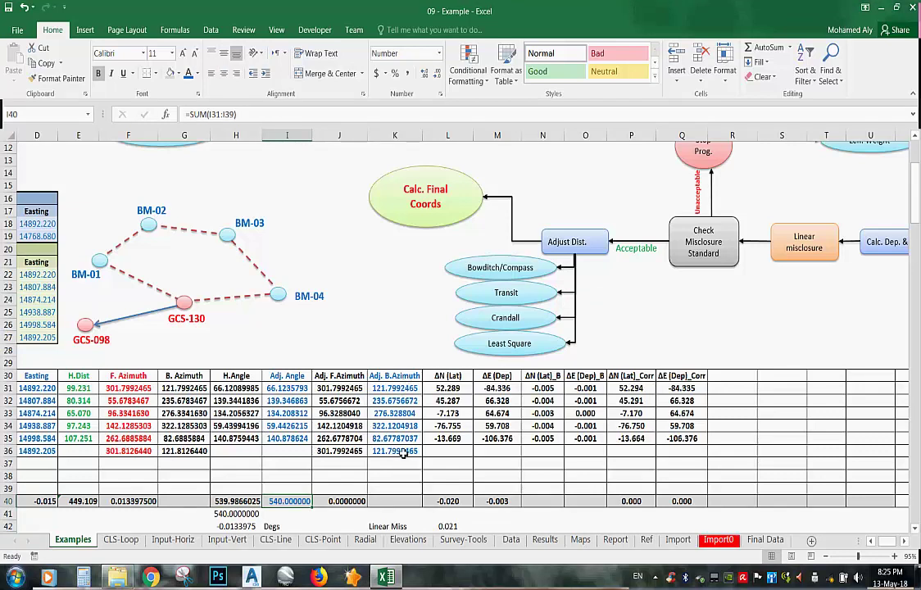
left_click(339, 451)
left_click(354, 385)
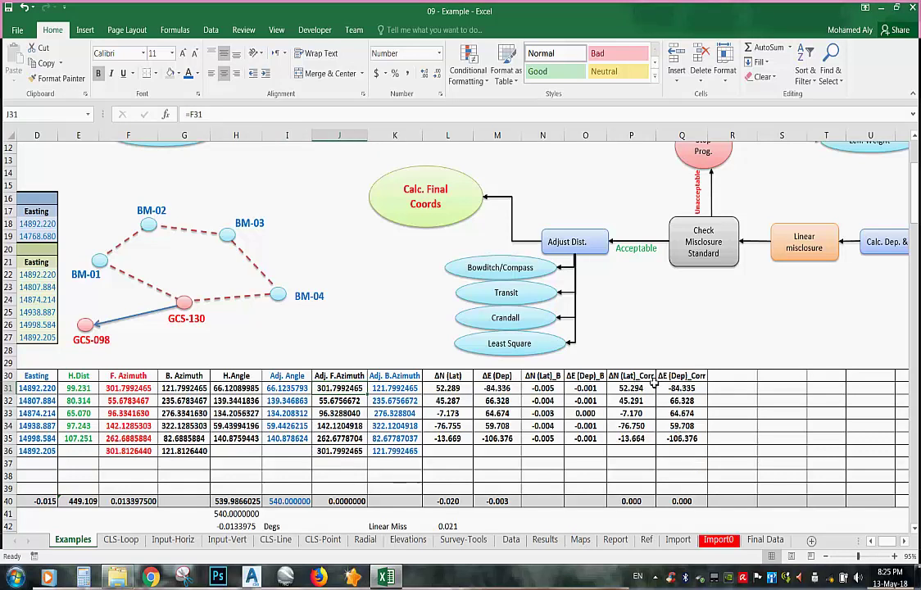
left_click(633, 501)
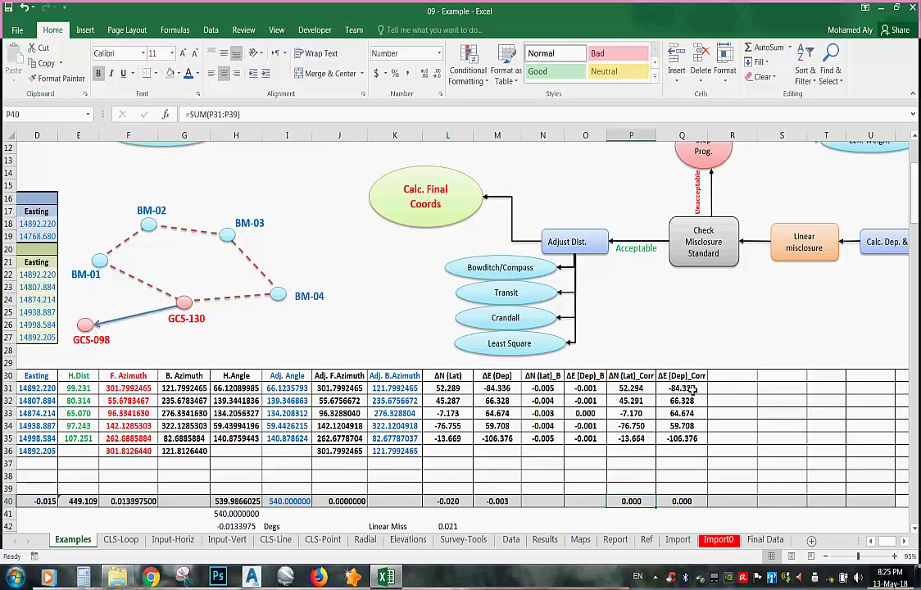
left_click(630, 440)
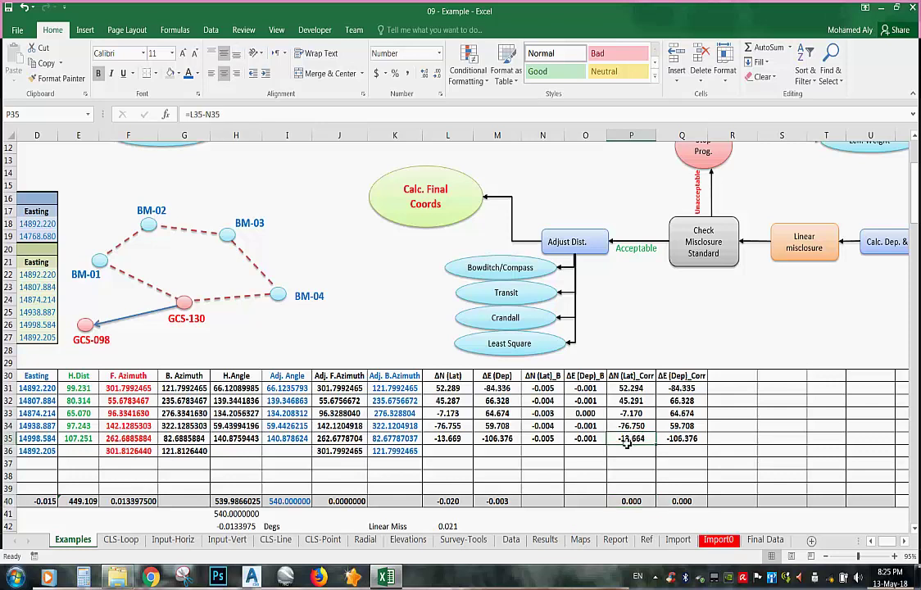
left_click(629, 388)
left_click(626, 434)
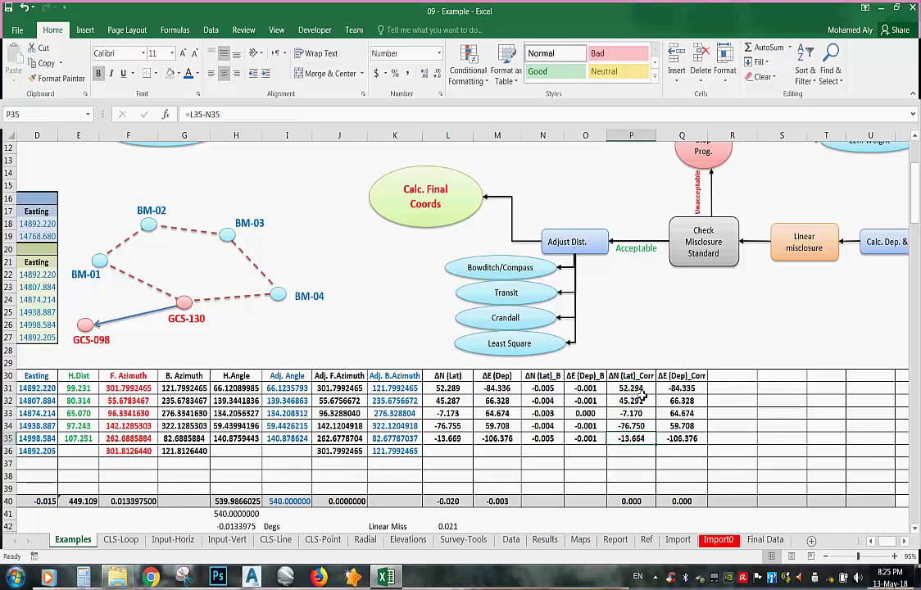
left_click_drag(629, 387, 639, 475)
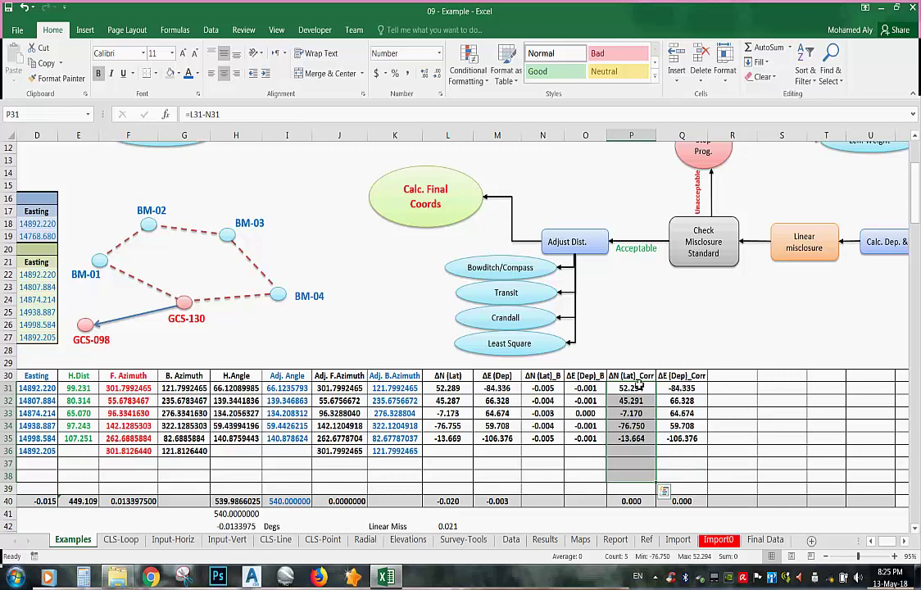
left_click(782, 401)
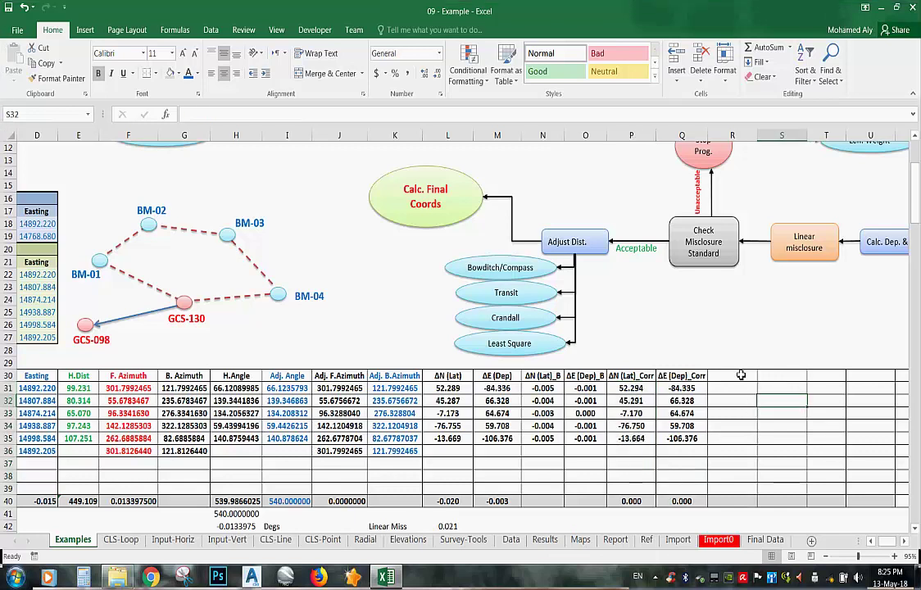
Review the traverse sketch and flowchart, then examine the closing point GCS-130A coordinates in the traverse list and calculation table
left_click(738, 376)
scroll(701, 393, "down", 5)
scroll(701, 394, "up", 7)
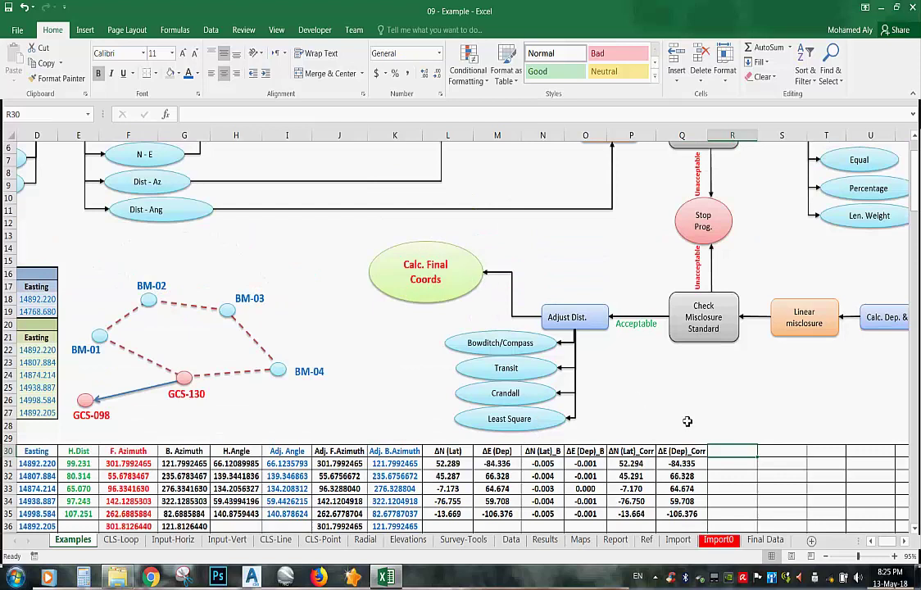
scroll(687, 422, "down", 1)
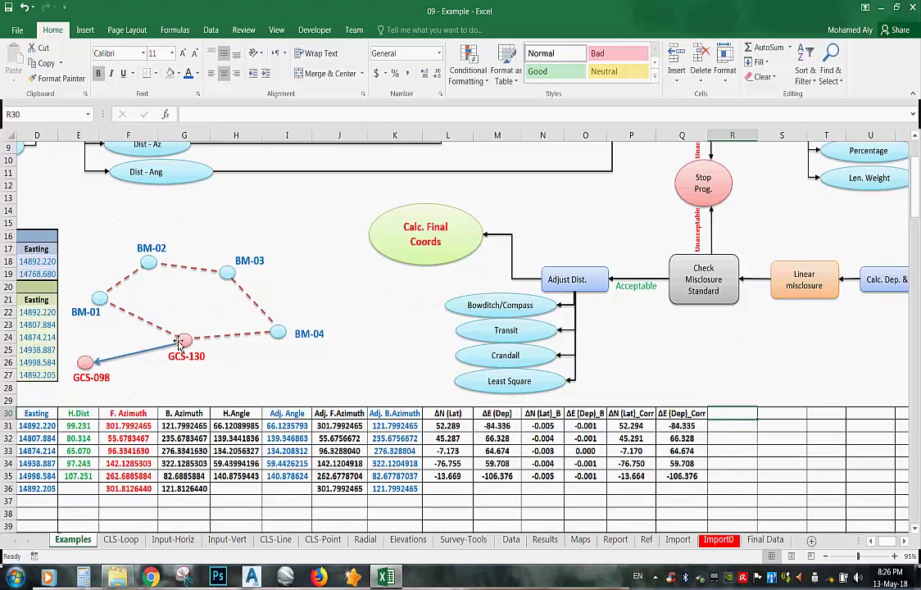
left_click(872, 543)
left_click(871, 542)
left_click(872, 542)
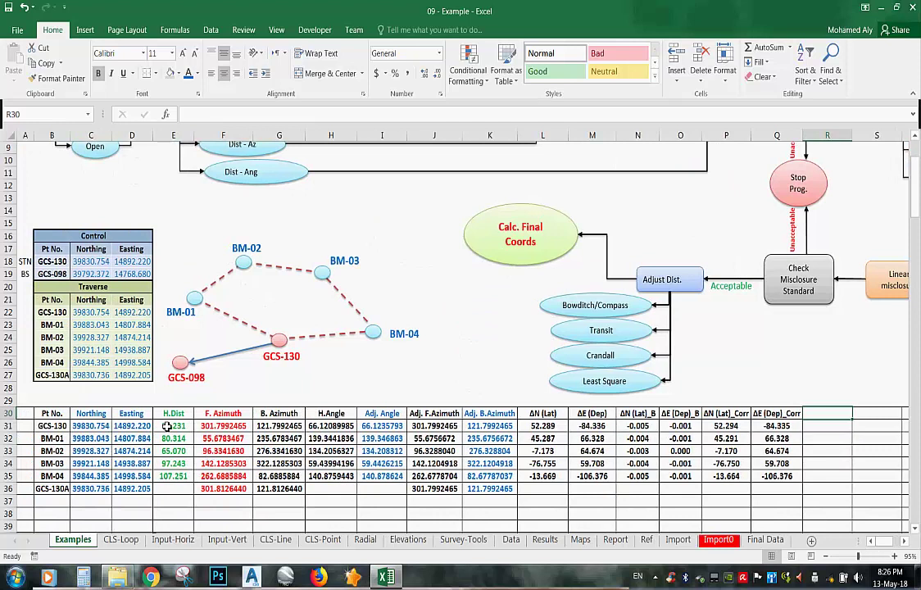
left_click(90, 374)
scroll(117, 417, "down", 4)
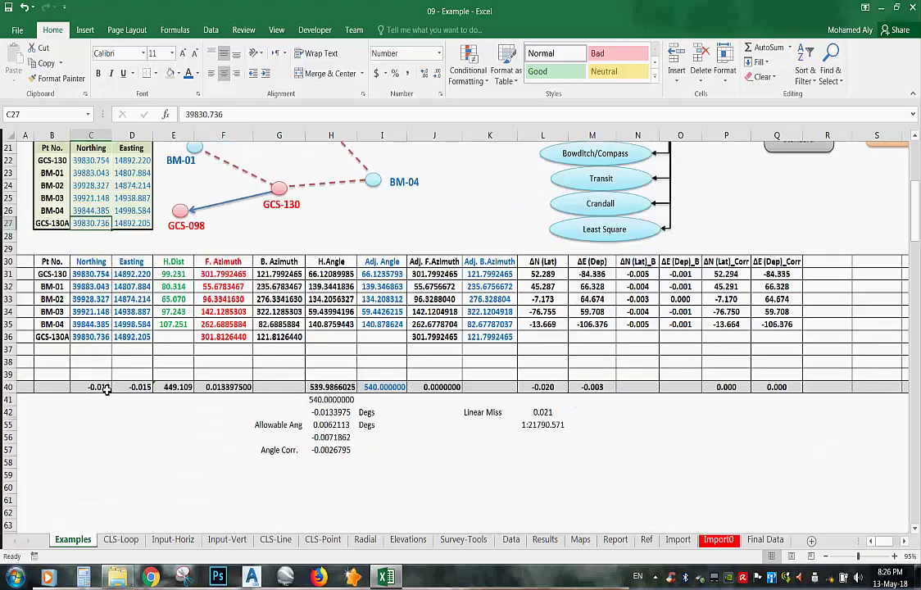
left_click(131, 337)
scroll(441, 444, "up", 2)
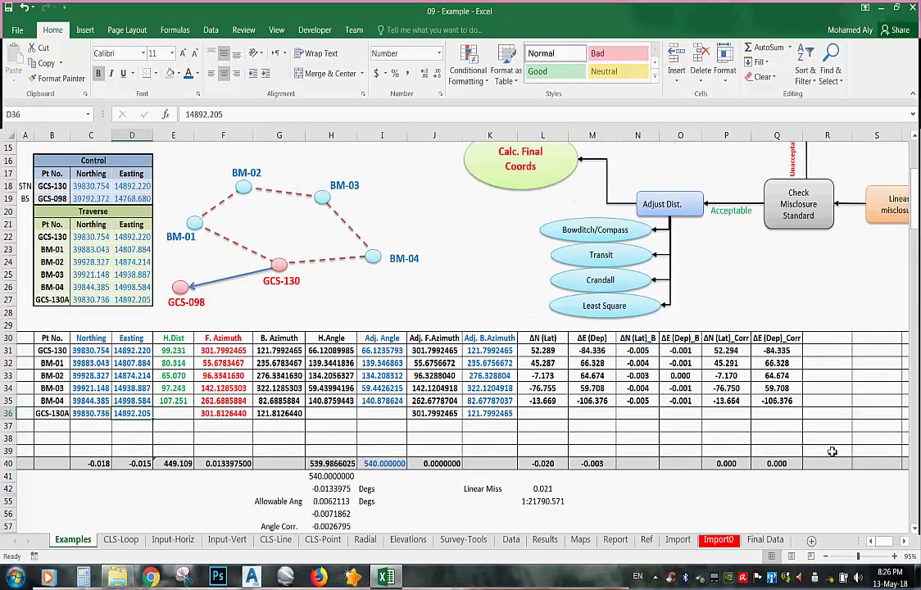
Add the column headings "North" in R30 and "East" in S30
left_click(833, 341)
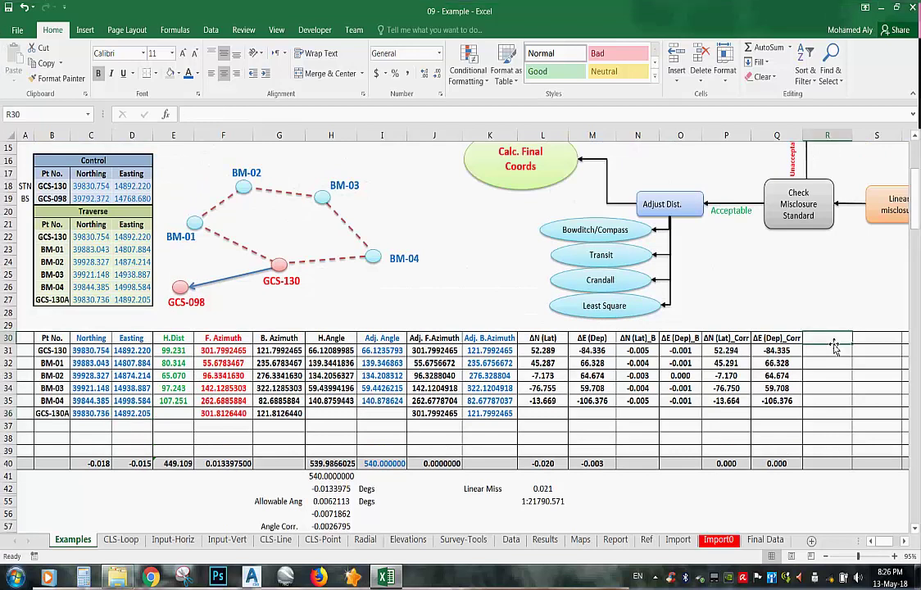
type("North")
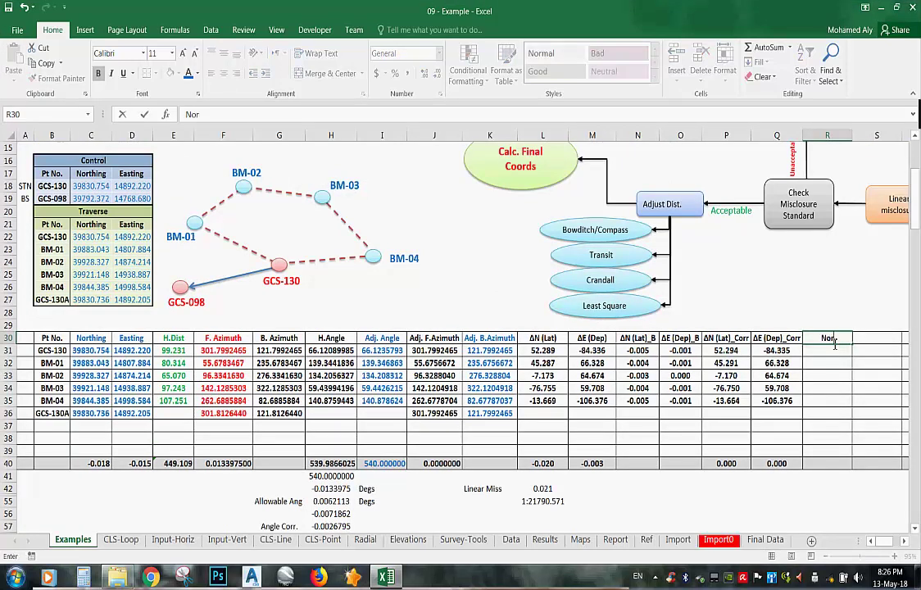
left_click(875, 340)
type("Eas")
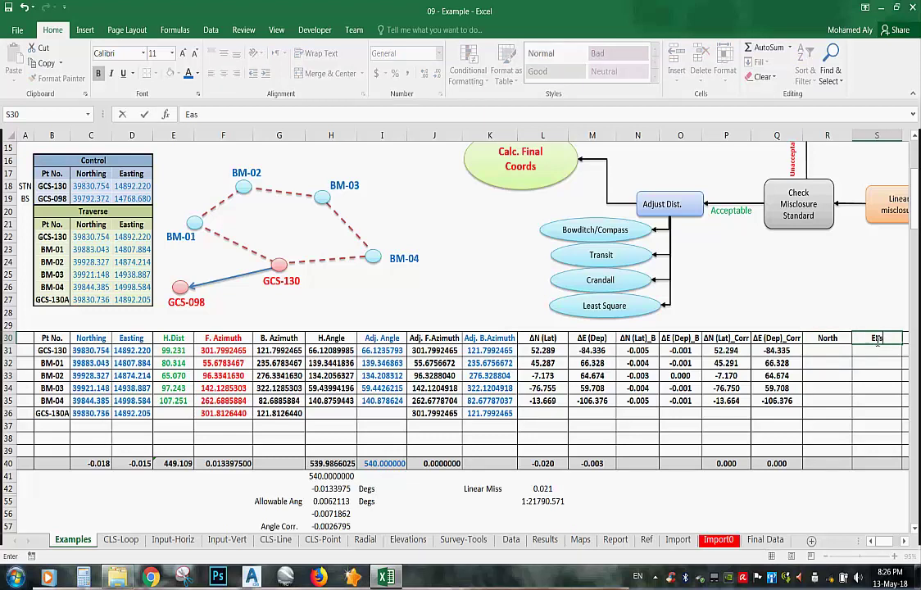
type("t")
key("Down")
key("Down")
key("Down")
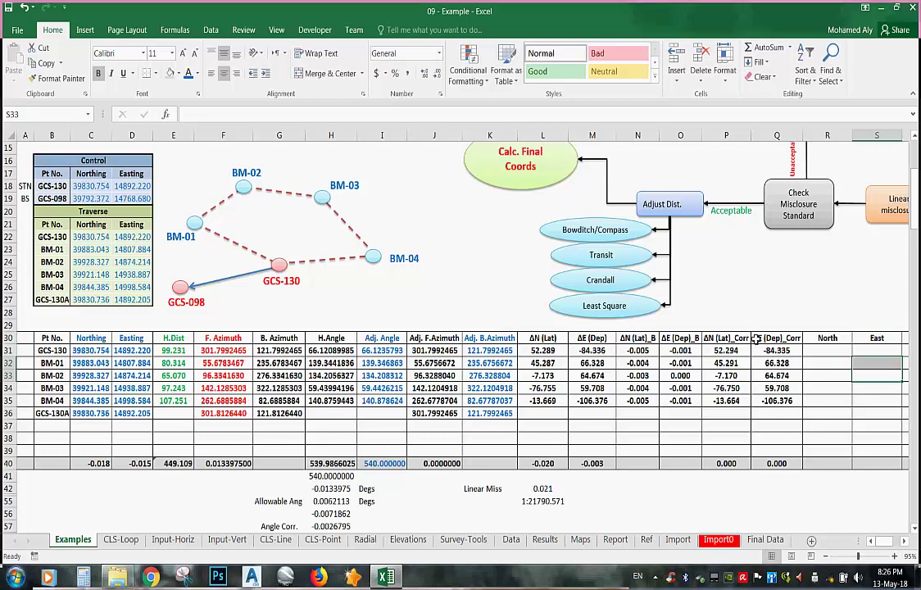
Color the corrected latitude and departure columns P30:Q40 green and the North and East columns R30:S40 red
left_click_drag(754, 338, 721, 464)
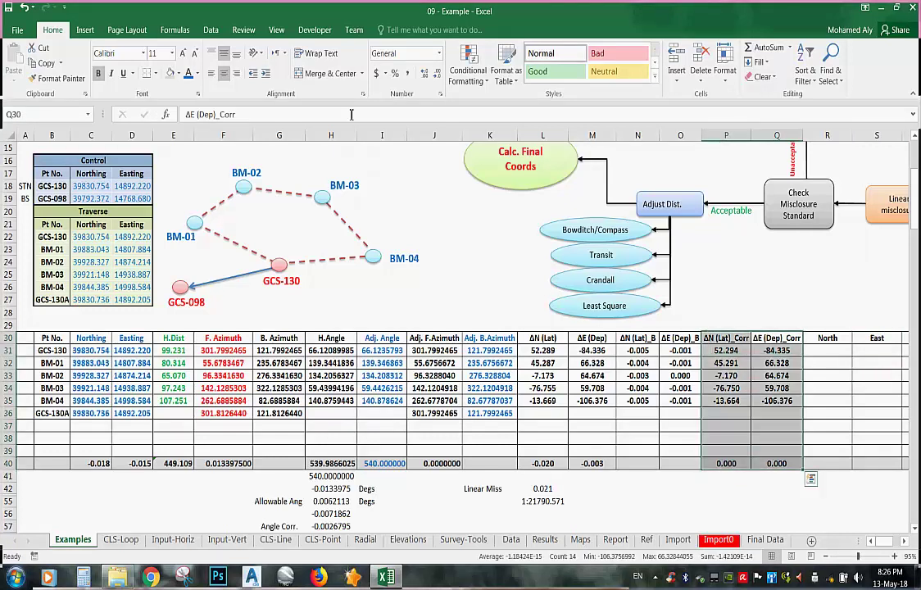
left_click(196, 73)
left_click(208, 172)
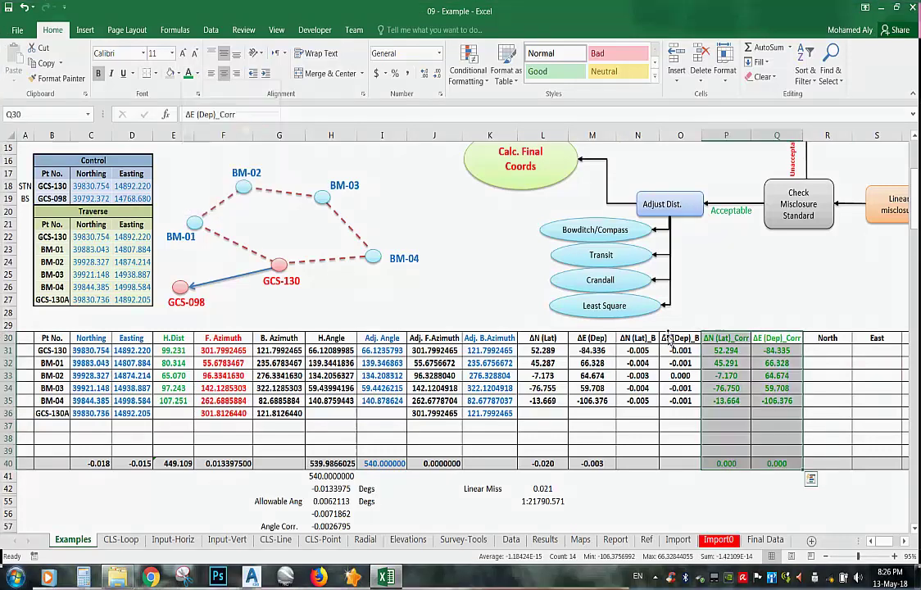
left_click_drag(828, 338, 877, 464)
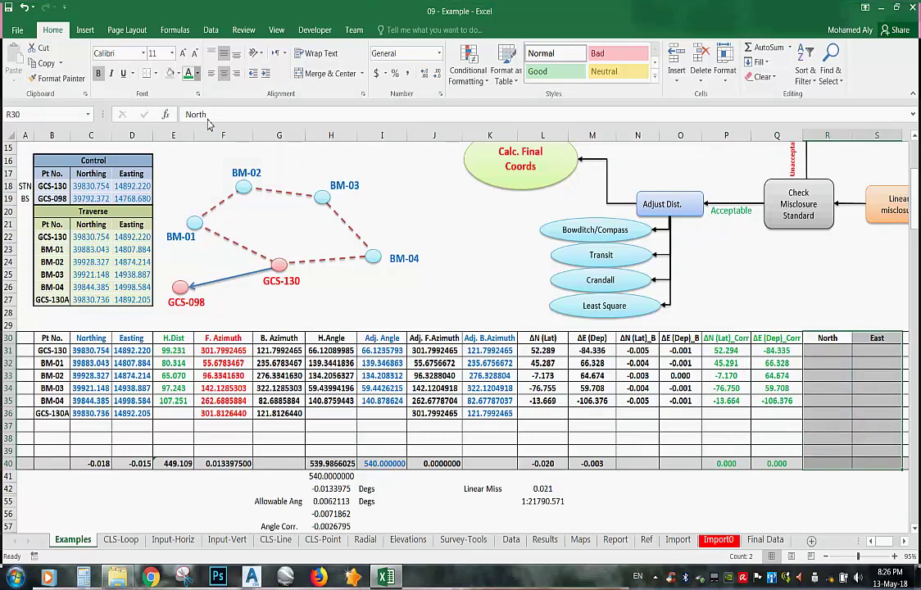
left_click(197, 74)
left_click(203, 192)
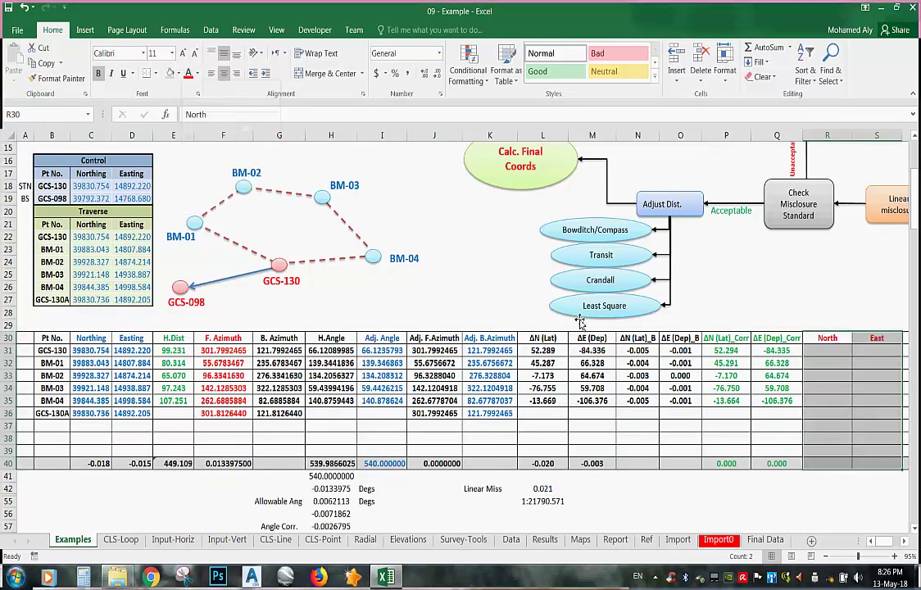
Move the "Final Coordinates" formula picture from below the table to just above its corrected latitude and departure columns
left_click(819, 350)
scroll(815, 436, "down", 3)
scroll(815, 437, "down", 4)
left_click_drag(843, 443, 504, 288)
scroll(662, 370, "up", 3)
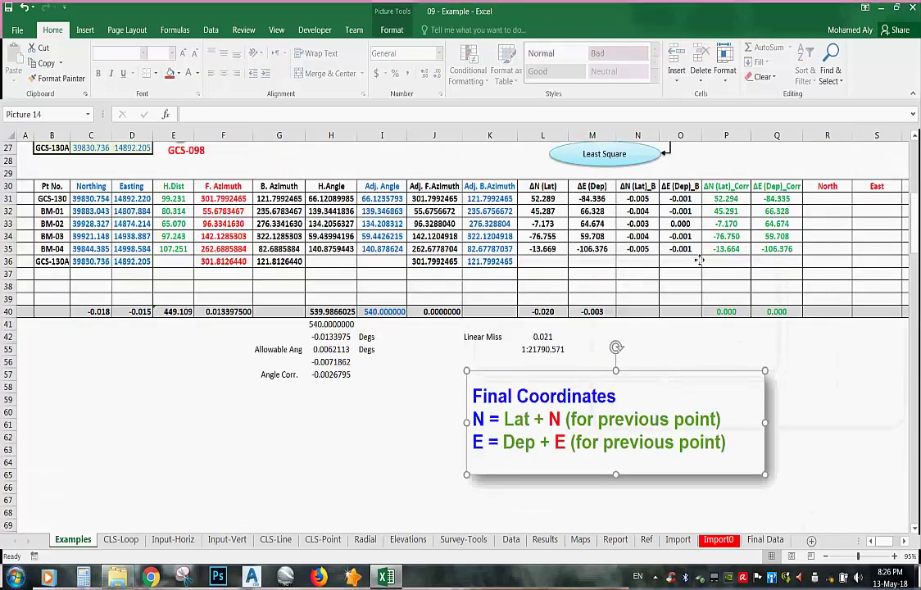
left_click_drag(819, 414, 741, 282)
scroll(741, 368, "up", 2)
left_click_drag(742, 369, 795, 192)
scroll(770, 255, "up", 1)
left_click_drag(770, 256, 780, 263)
scroll(780, 263, "up", 1)
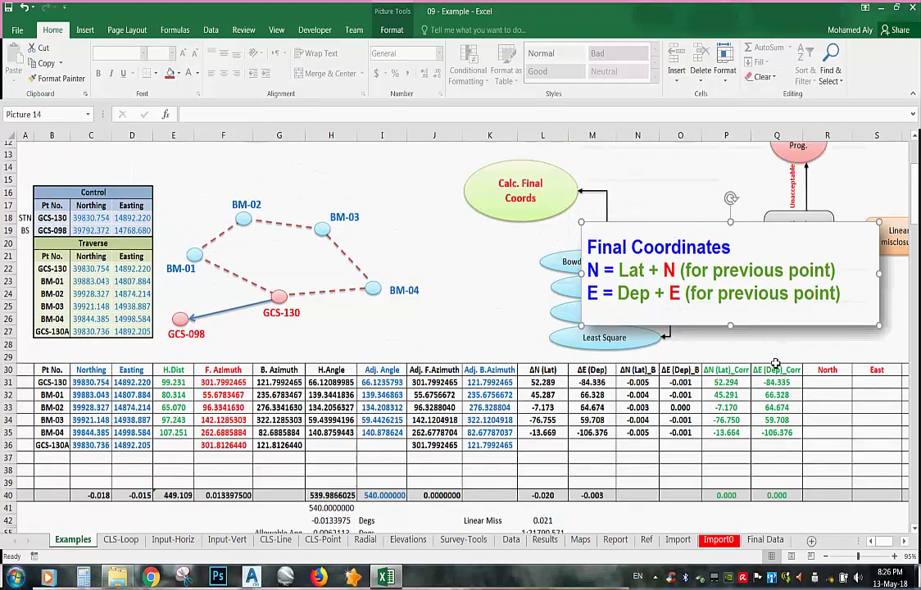
Copy the GCS-130 control northing and easting from C18:D18 into R31:S31 as values only
left_click(815, 389)
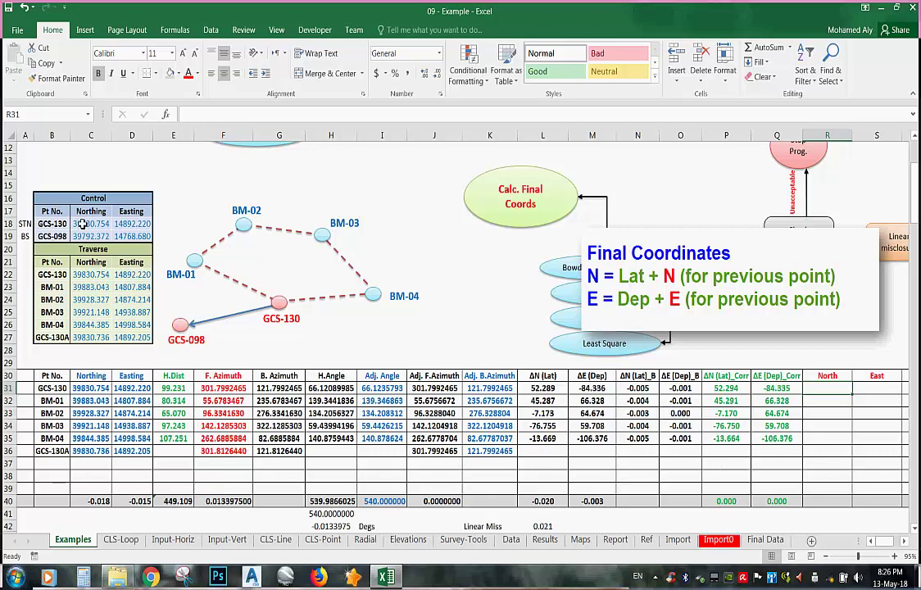
left_click_drag(84, 225, 119, 226)
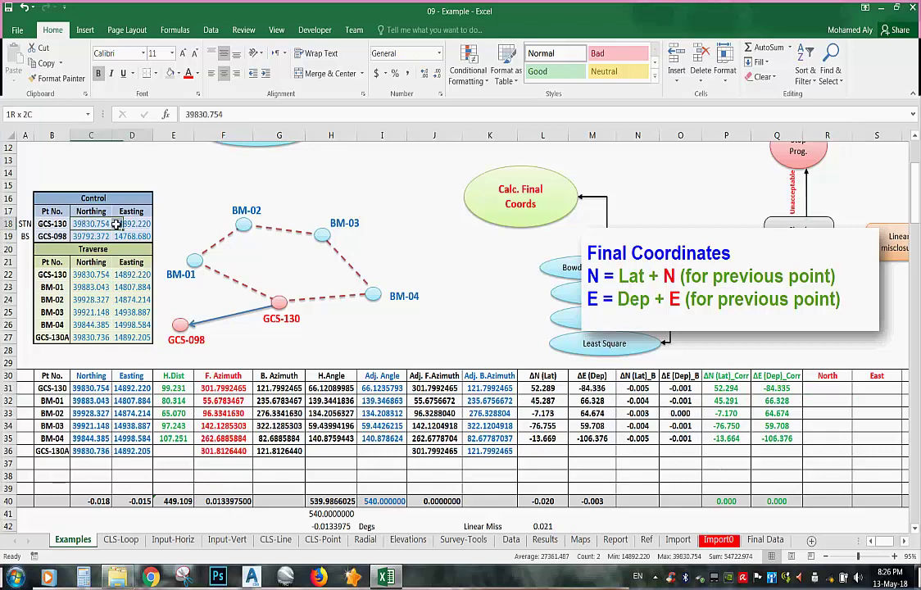
right_click(120, 226)
left_click(143, 249)
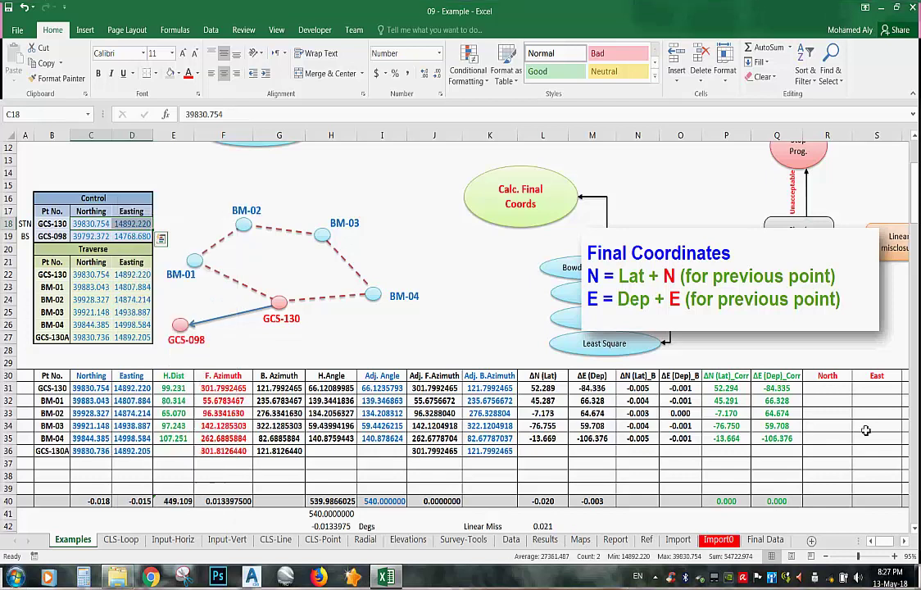
right_click(833, 386)
left_click(756, 158)
left_click(873, 425)
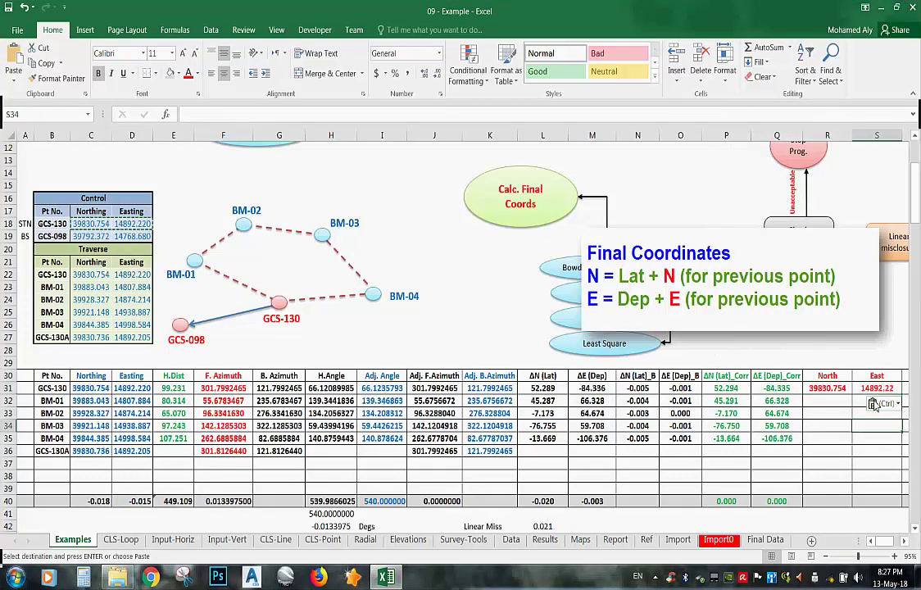
Format the North and East cells R31:S40 to three decimal places
left_click_drag(875, 388, 827, 500)
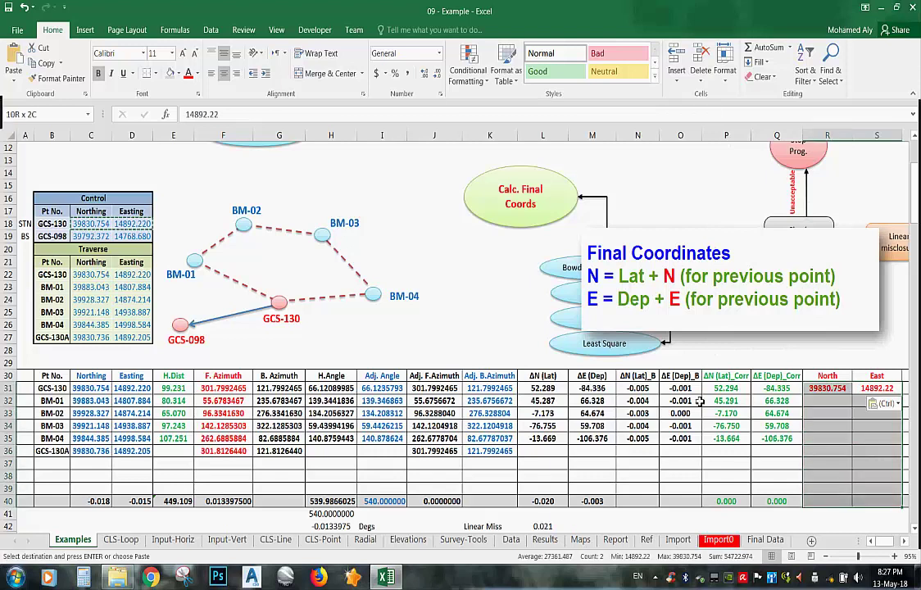
left_click(424, 74)
left_click(424, 73)
left_click(424, 74)
left_click(424, 74)
left_click(847, 399)
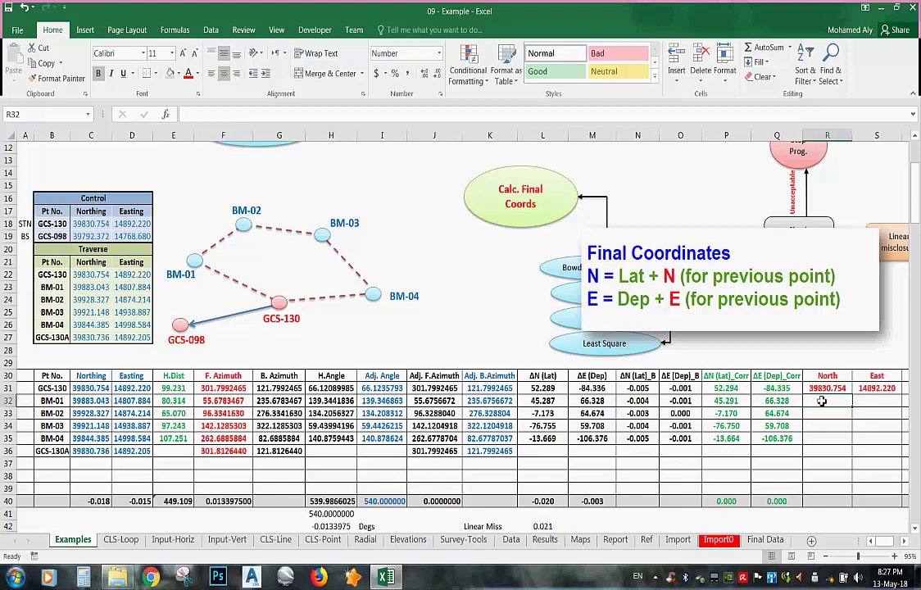
left_click(735, 389)
type("+")
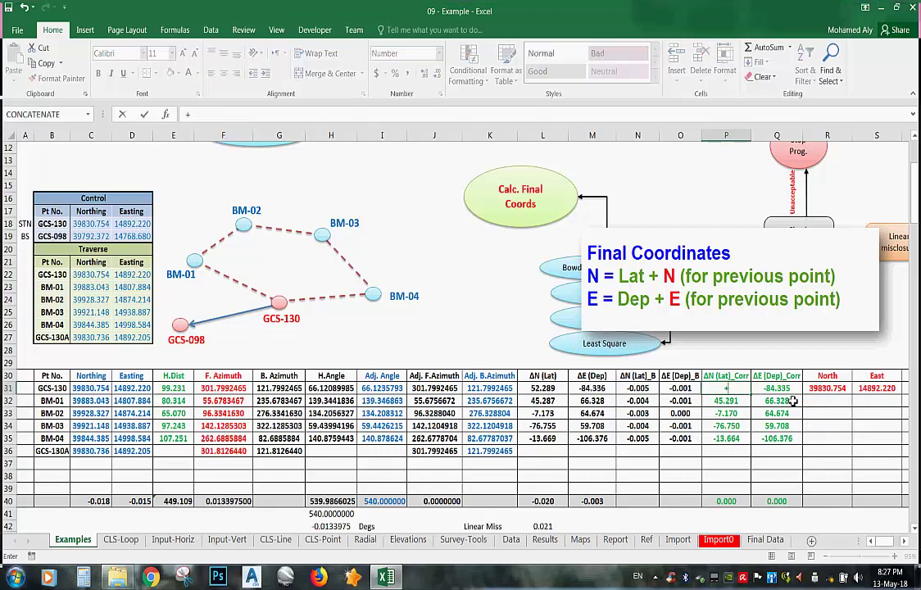
key("Escape")
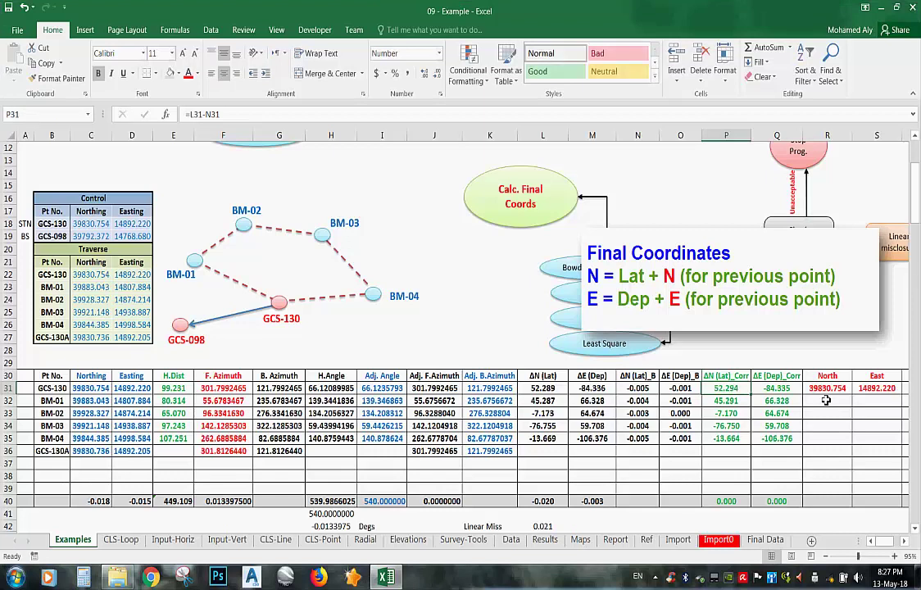
Calculate the BM-01 northing in R32 with =P31+R31 and fill the formula down to R37
left_click(825, 400)
type("=")
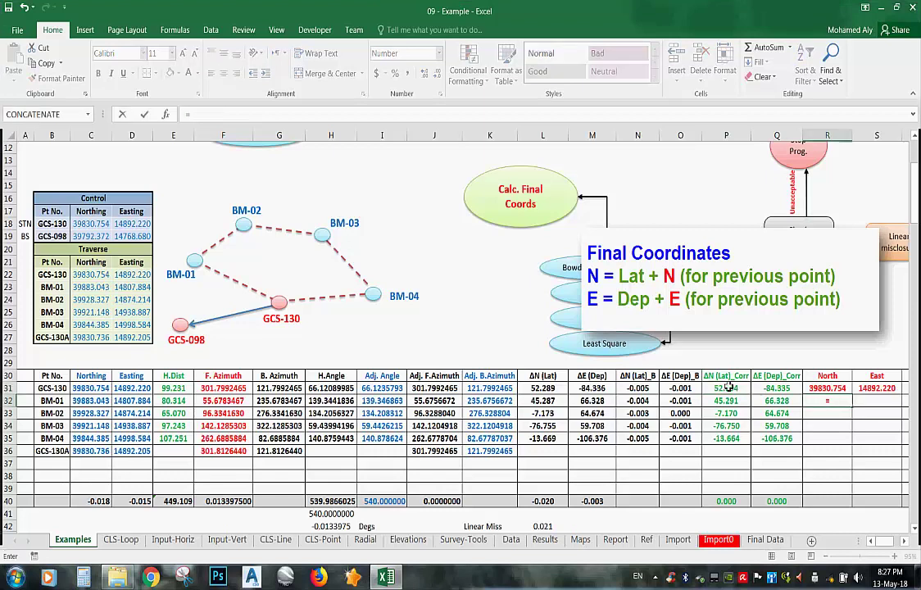
left_click(729, 388)
type("+")
left_click(826, 388)
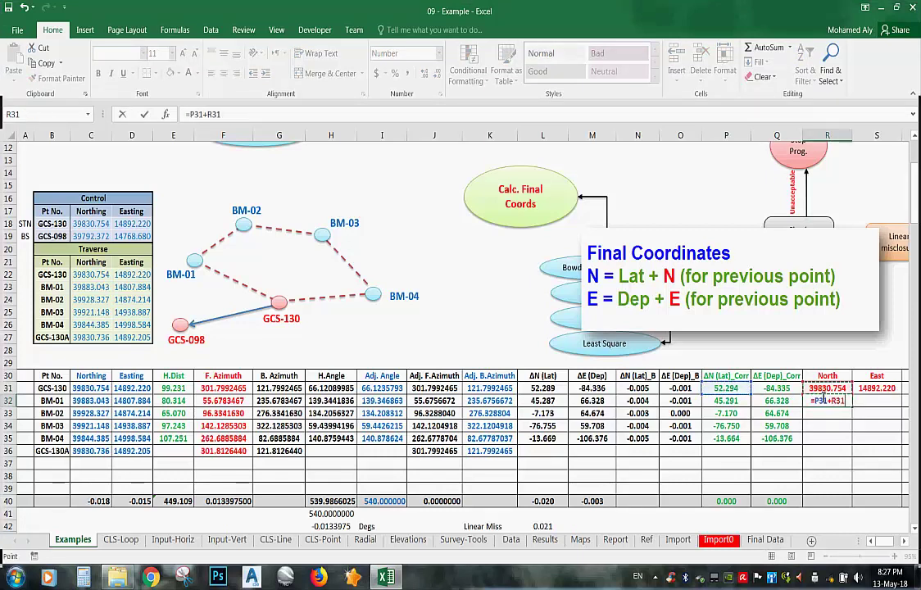
key("ctrl+Return")
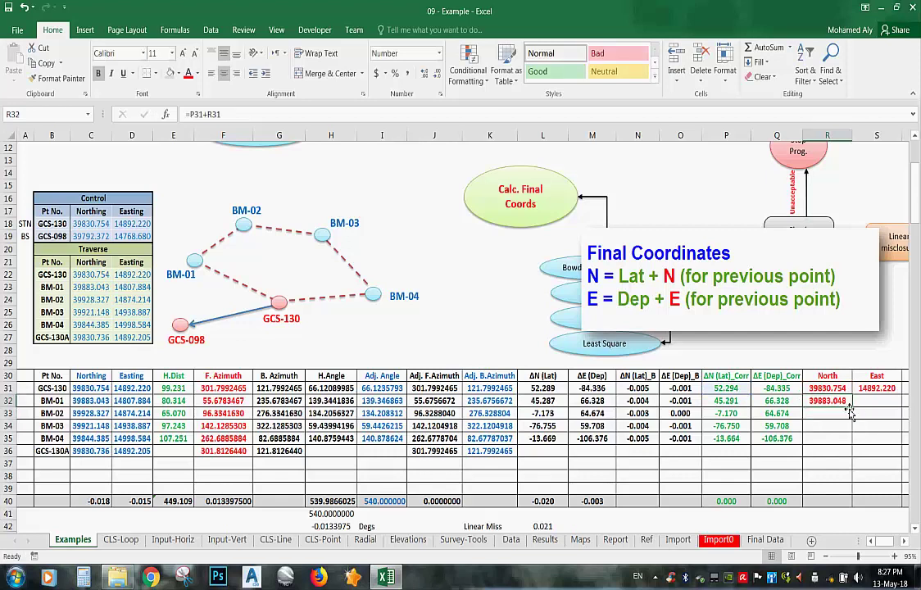
left_click_drag(852, 409, 844, 468)
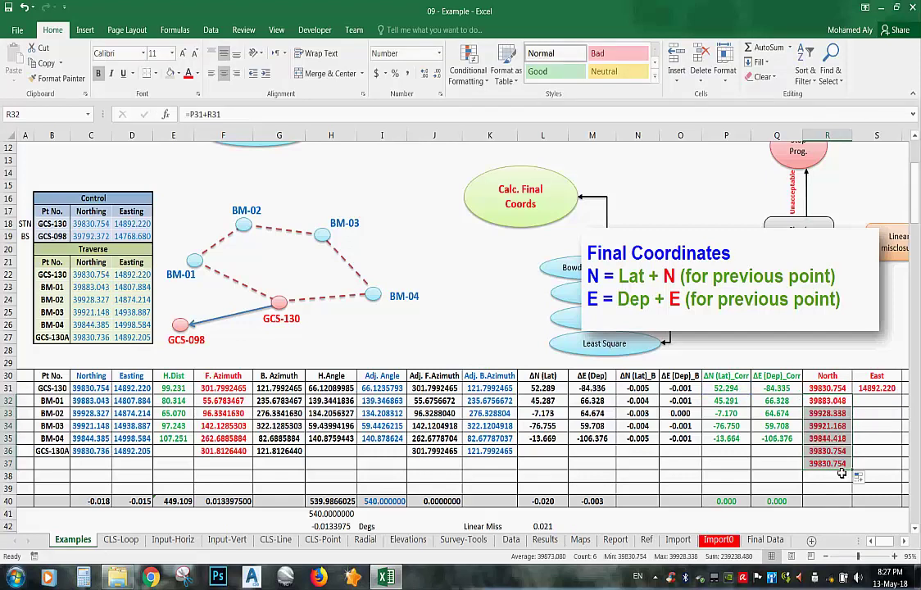
left_click(840, 463)
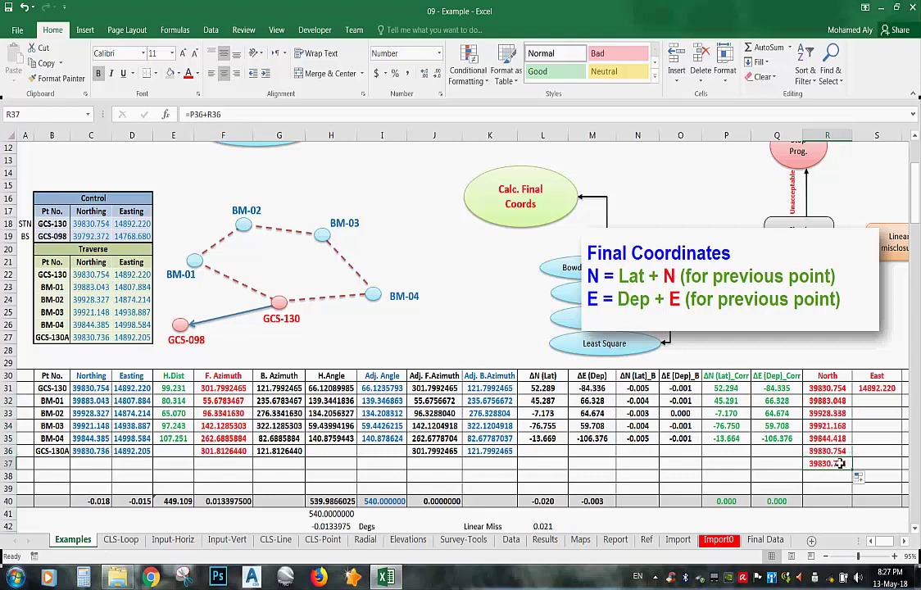
Clear the surplus northing in R37, then calculate the BM-01 easting in S32 with =Q31+S31 and fill it down to S36
key("Delete")
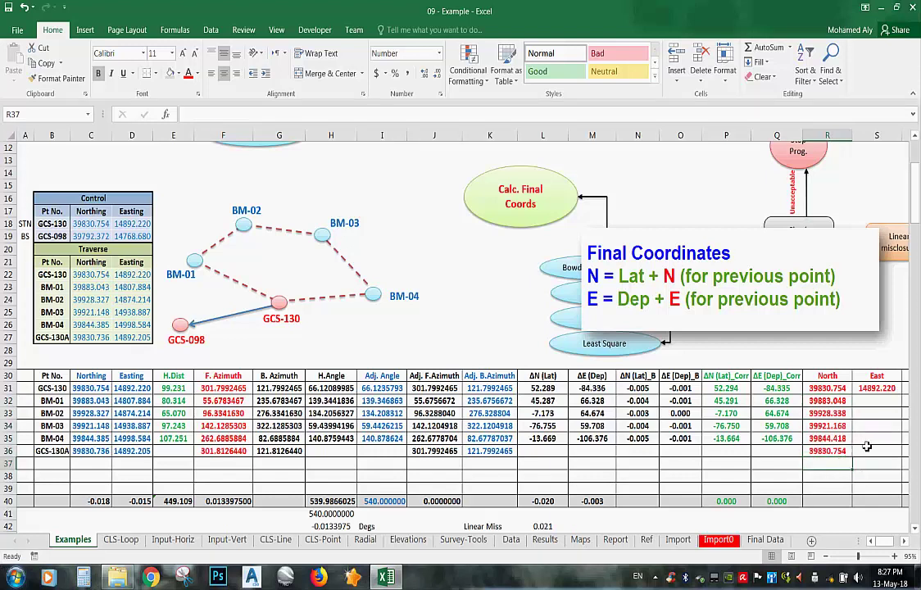
left_click(871, 402)
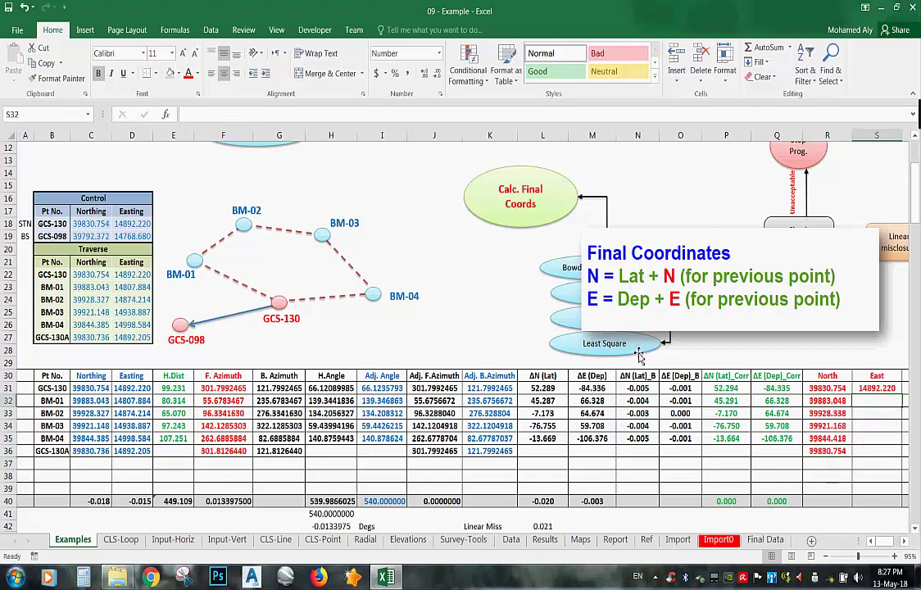
type("=")
left_click(767, 387)
type("+")
left_click(871, 389)
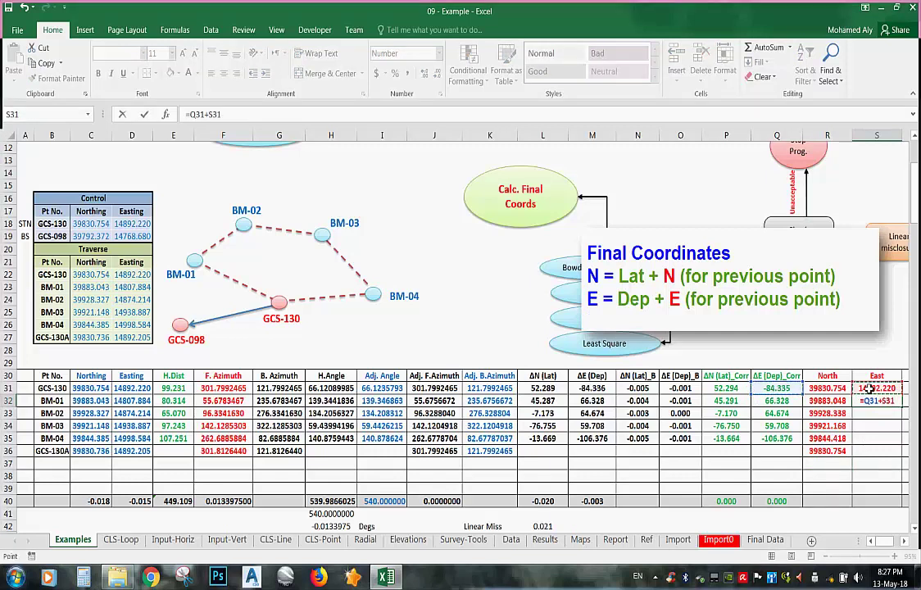
key("Return")
left_click(893, 401)
left_click_drag(901, 406, 839, 453)
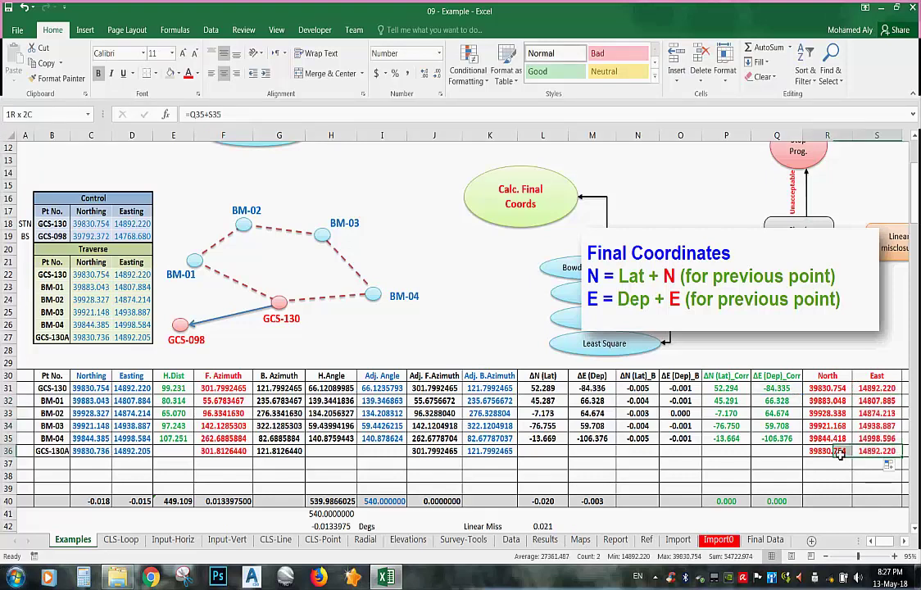
Change the font colour of the closing GCS-130A coordinates in R36:S36 to black
left_click(196, 73)
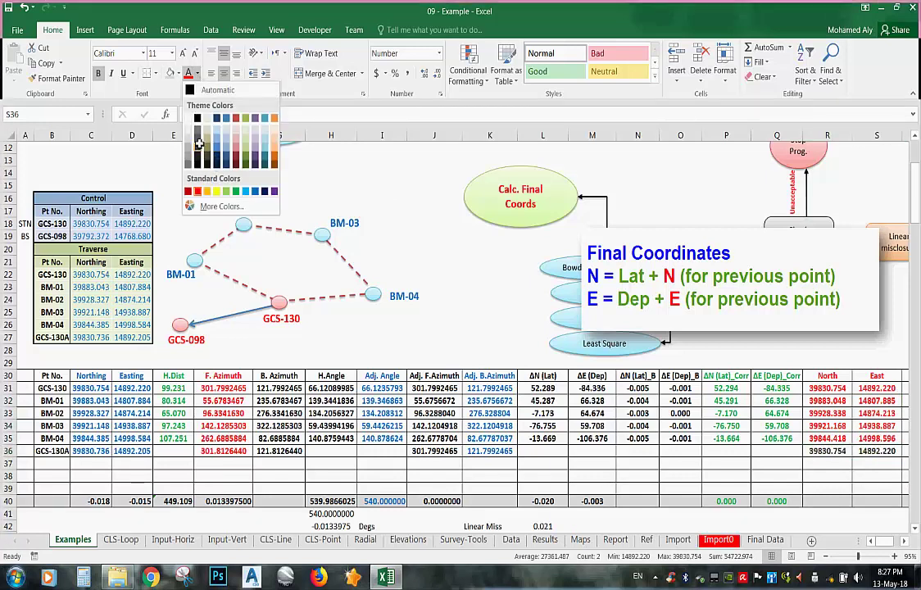
left_click(198, 143)
left_click(828, 475)
Calculate the northing closure check in R40 with =R36-R31
left_click(840, 392)
left_click(848, 501)
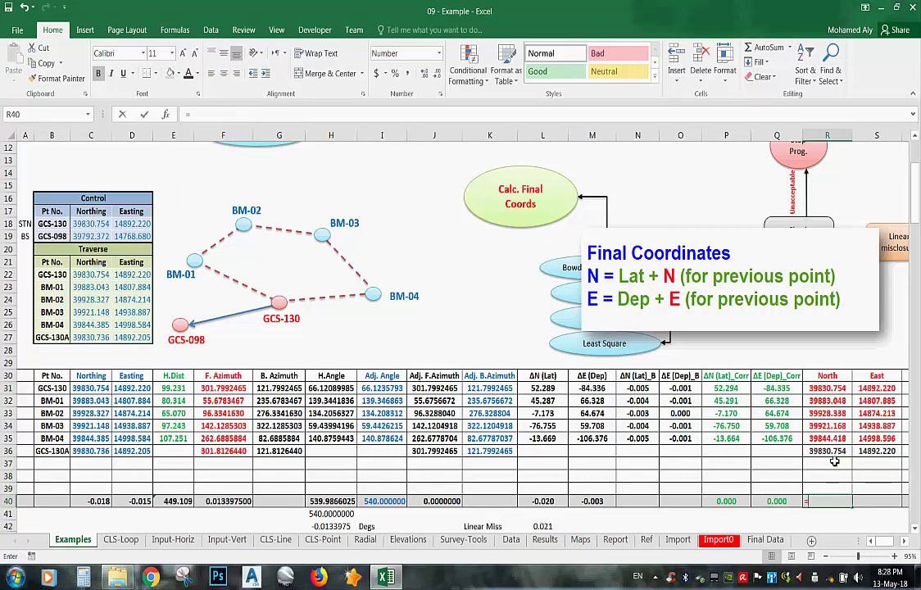
type("=")
left_click(833, 452)
type("-")
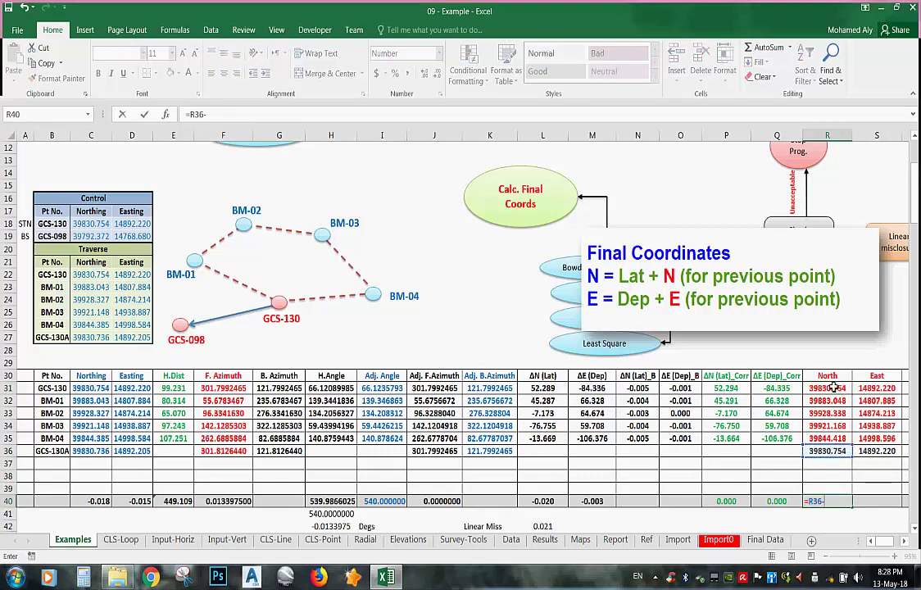
left_click(833, 391)
key("Tab")
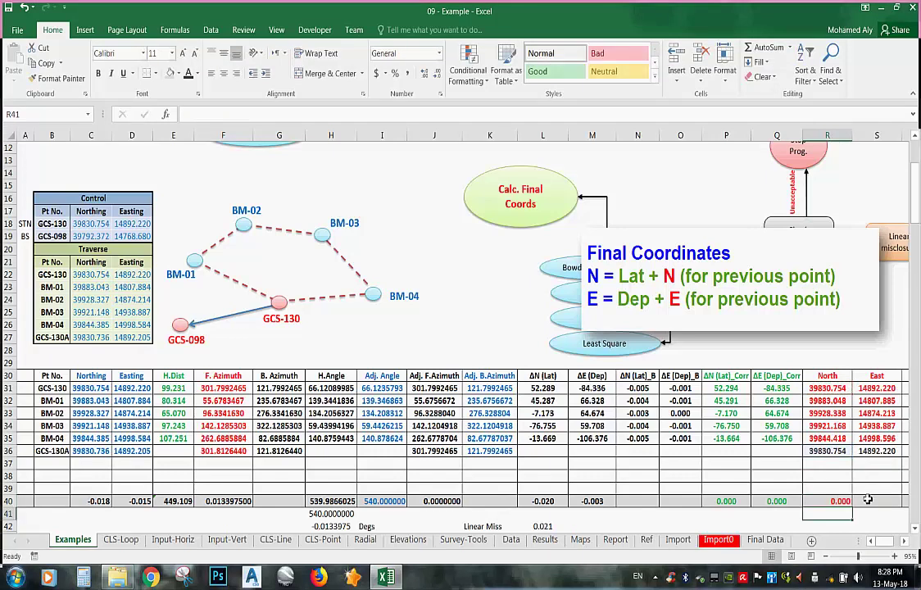
Calculate the easting closure check in S40 with =S36-S31 and centre R40:S40
type("=")
left_click(878, 451)
type("-")
left_click(872, 393)
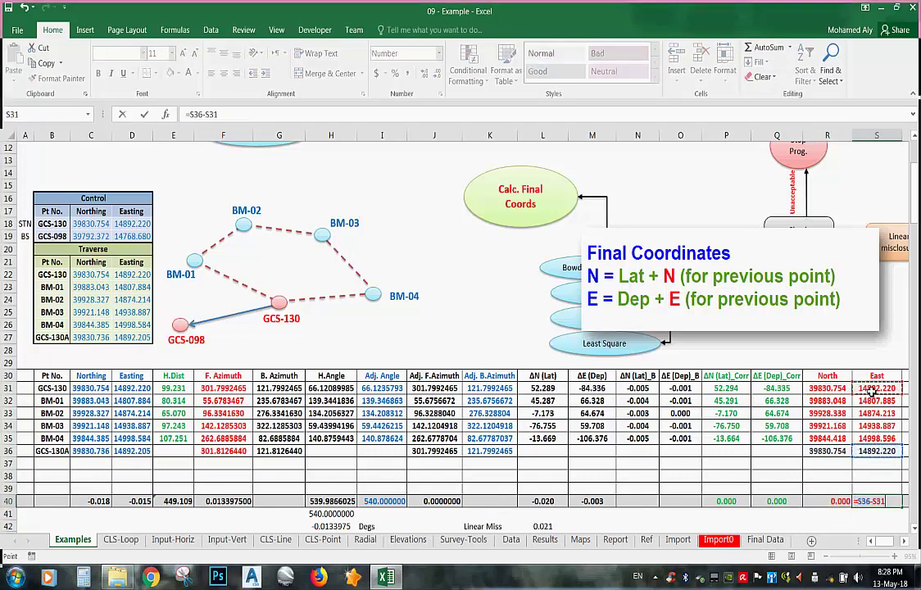
key("Return")
left_click(888, 490)
left_click_drag(886, 503, 827, 501)
left_click(222, 73)
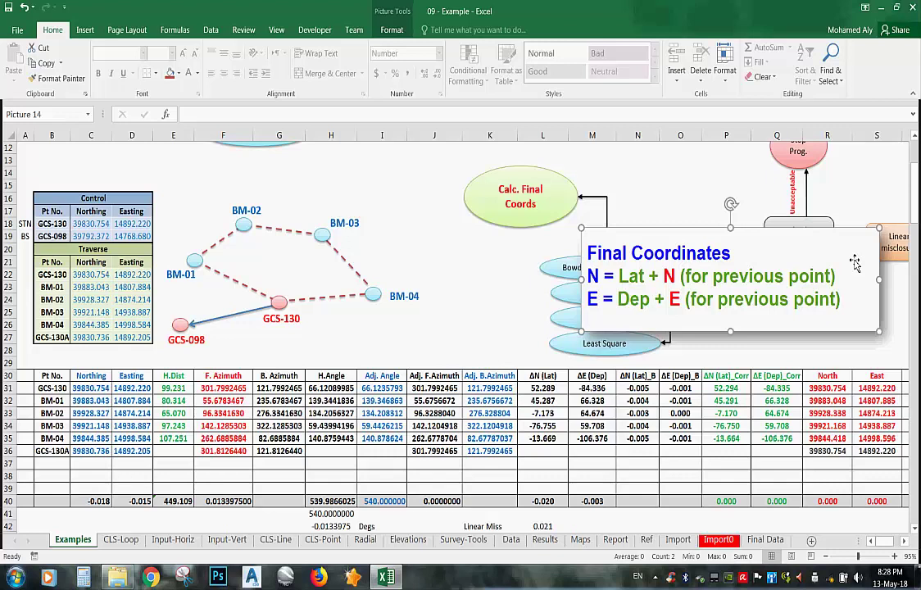
Delete the "Final Coordinates" formula picture above the table
key("Delete")
left_click(878, 403)
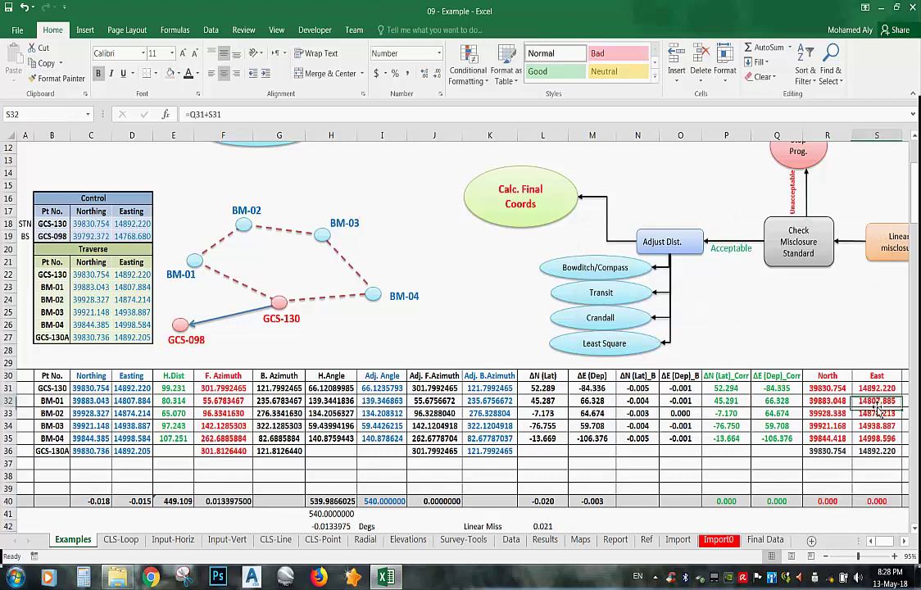
Enter the headers "Diff N" in T30 and "Diff e" in U30, beside the East column
left_click(903, 542)
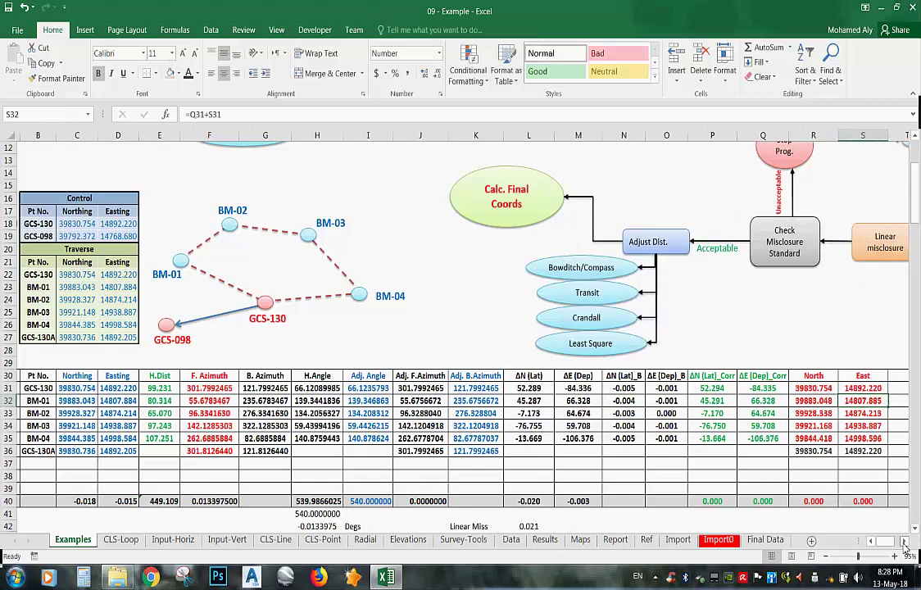
left_click(904, 542)
left_click(794, 376)
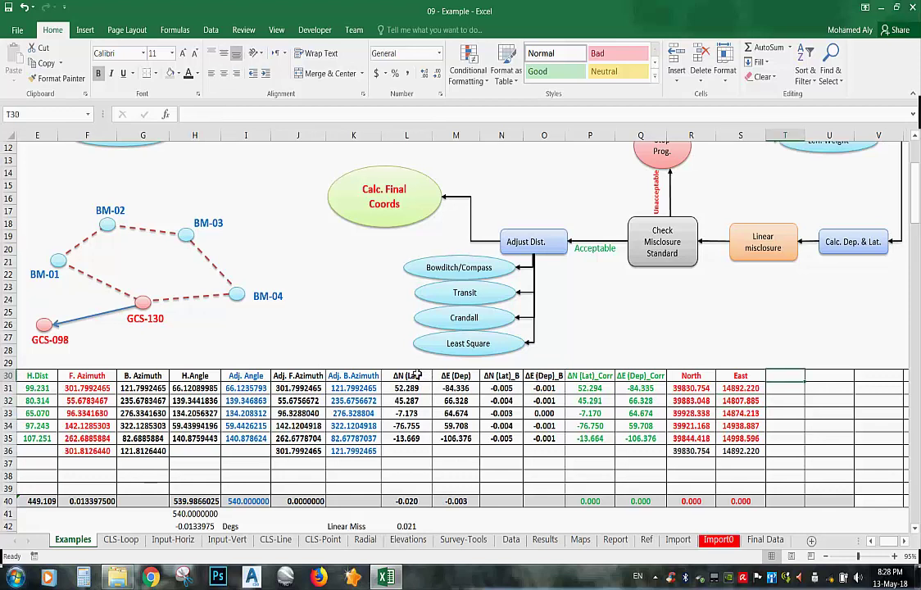
type("D")
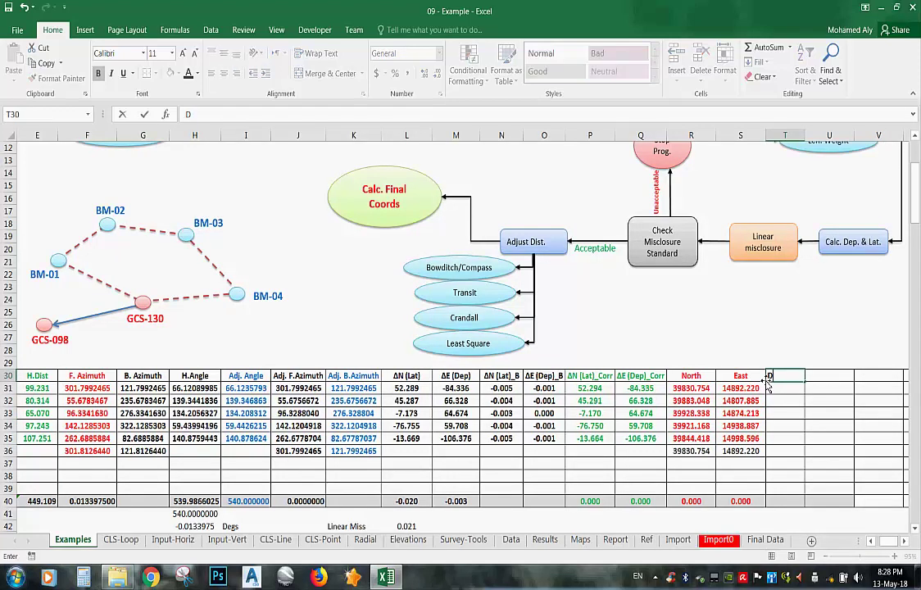
type("iff N")
left_click(822, 375)
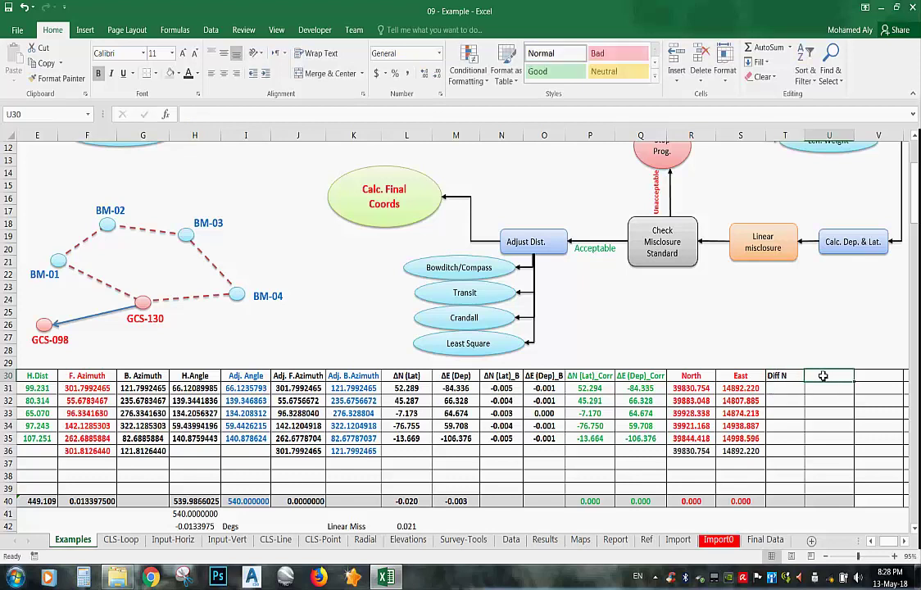
type("Diff")
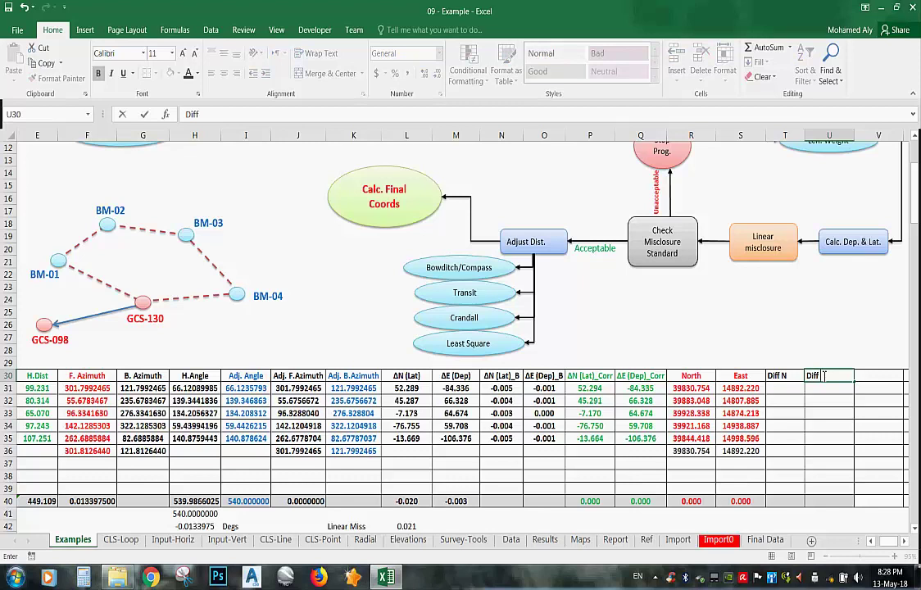
type(" e")
Calculate the GCS-130 northing difference in T31 with =R31-C31 and fill the formula across to U31
left_click(771, 390)
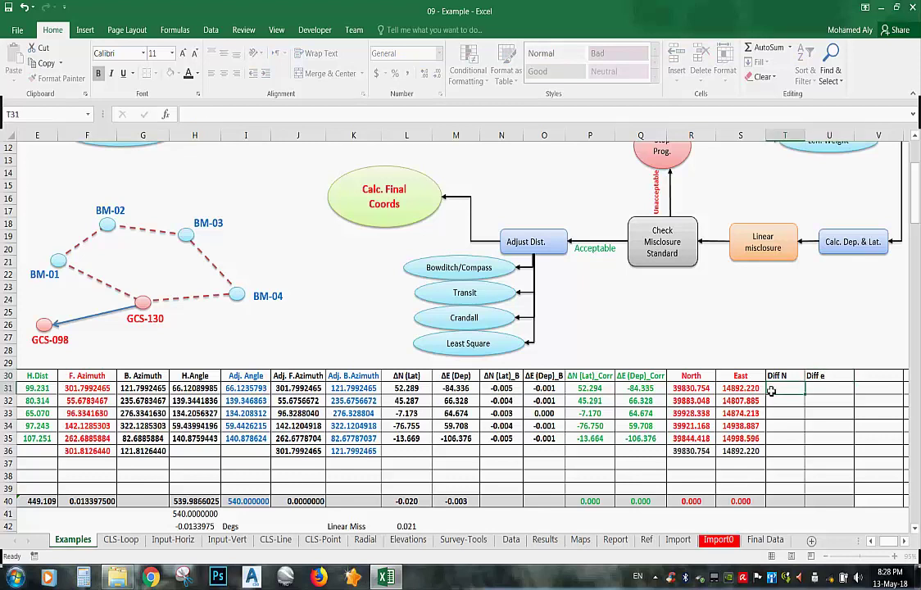
type("=")
left_click(691, 388)
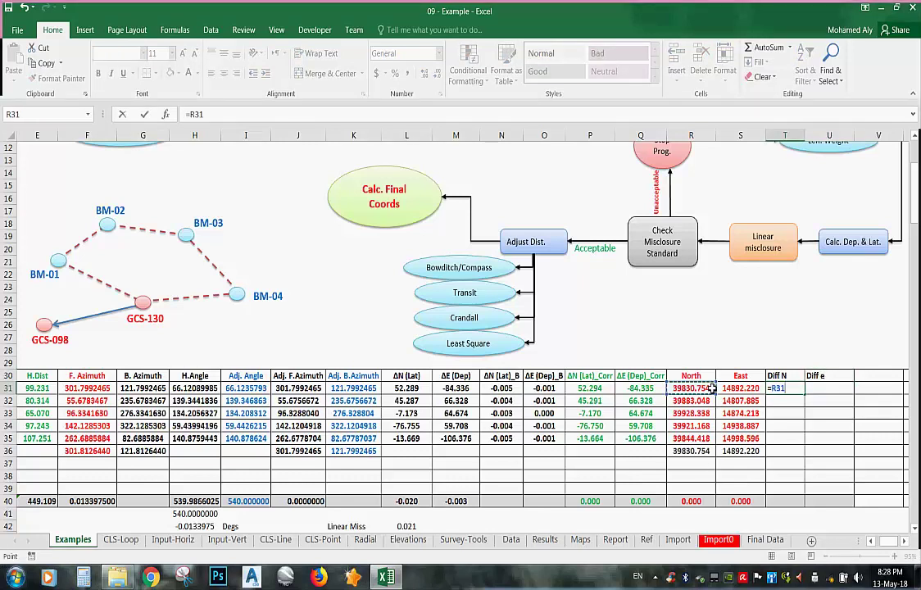
type("-")
left_click_drag(888, 541, 876, 544)
left_click(89, 388)
key("Return")
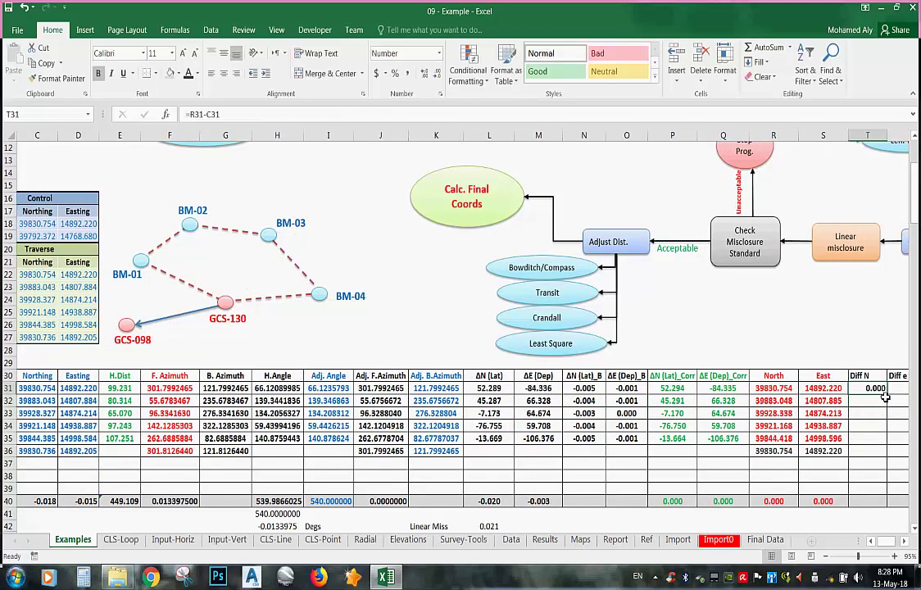
left_click_drag(888, 397, 837, 387)
Correct the header in U30 to "Diff E"
double_click(823, 376)
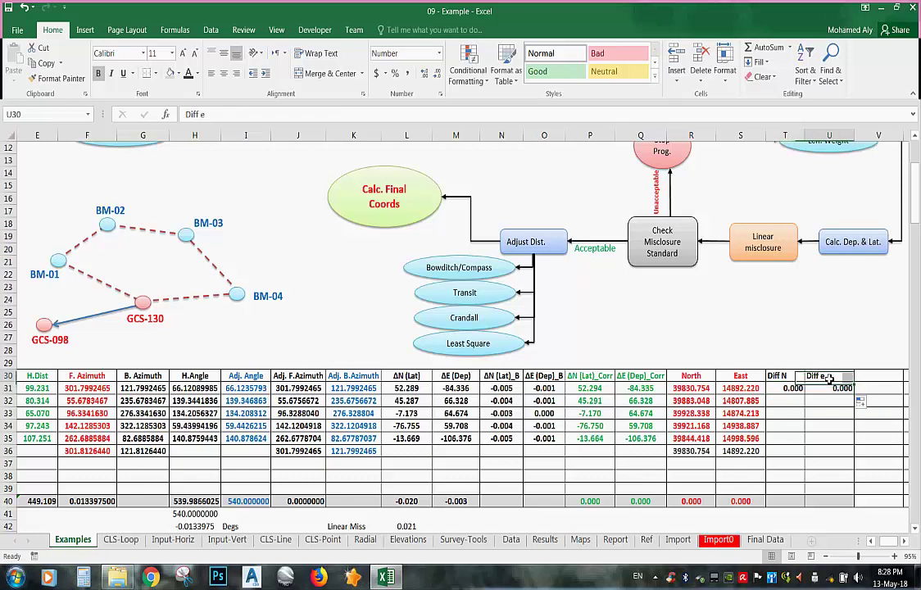
double_click(822, 376)
type("E")
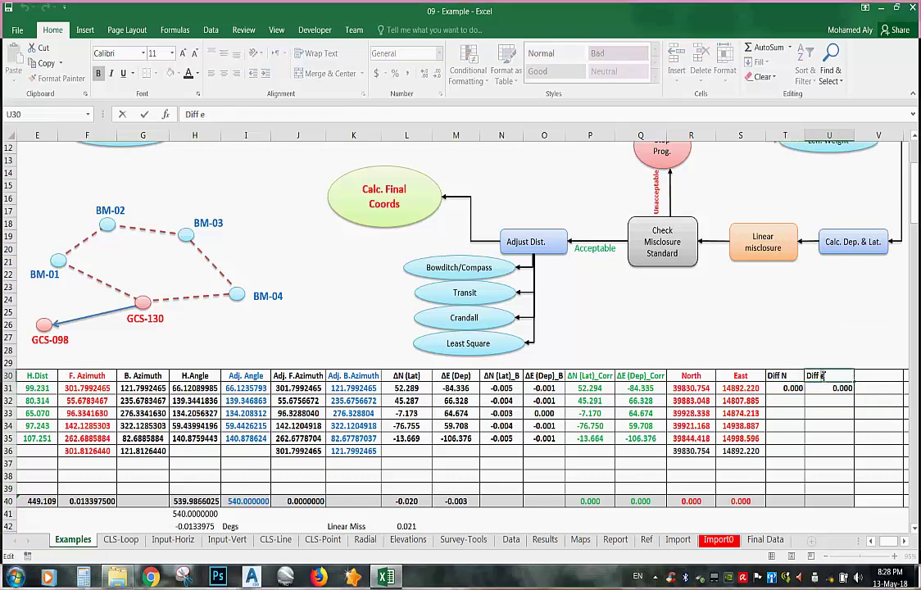
left_click(829, 413)
Centre the Diff N and Diff E columns in T30:U40 and fill the difference formulas from T31:U31 down to row 36
left_click_drag(796, 375, 832, 498)
left_click(224, 73)
left_click_drag(783, 388, 844, 451)
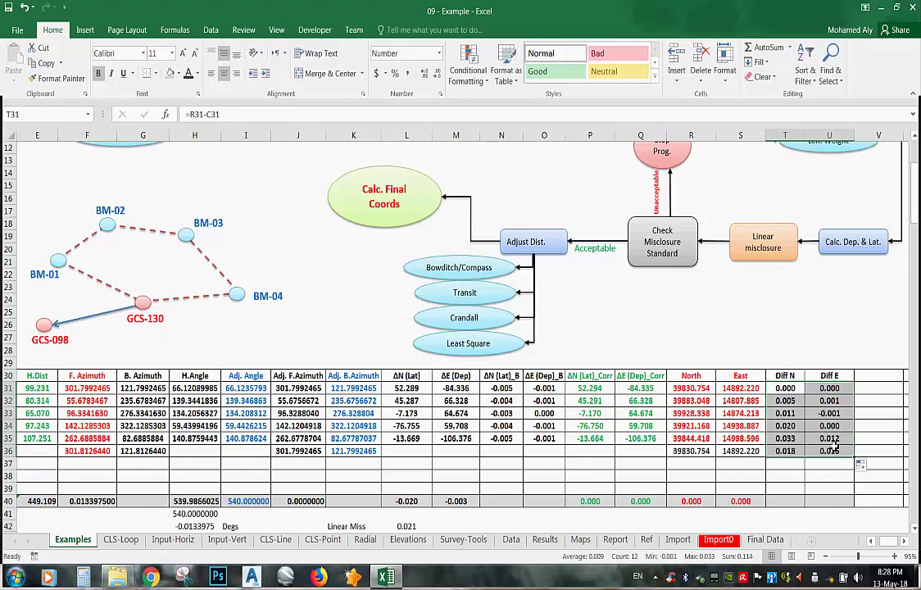
Examine the Diff N and Diff E values point by point from GCS-130 to GCS-130A
left_click_drag(783, 388, 812, 392)
left_click(785, 400)
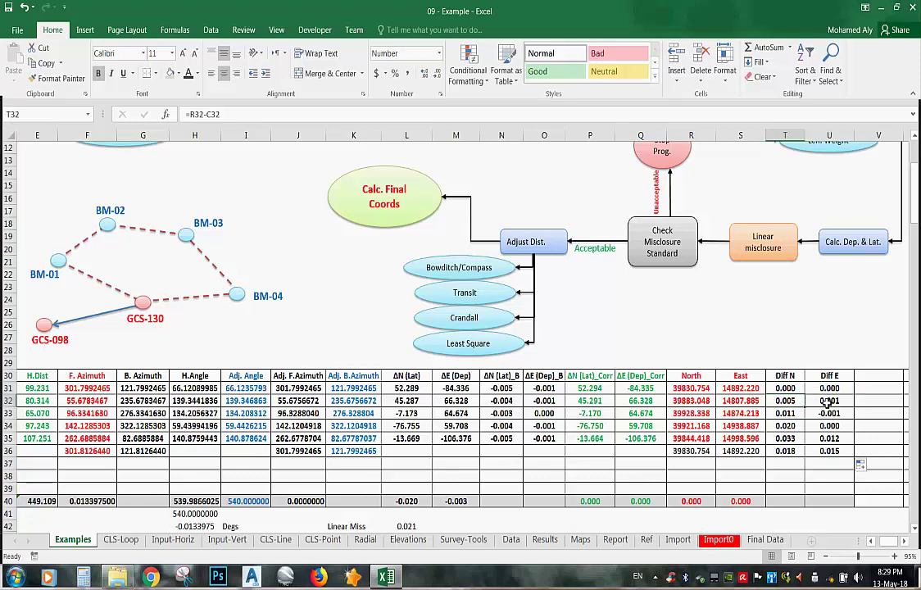
left_click(816, 401)
key("Down")
key("Left")
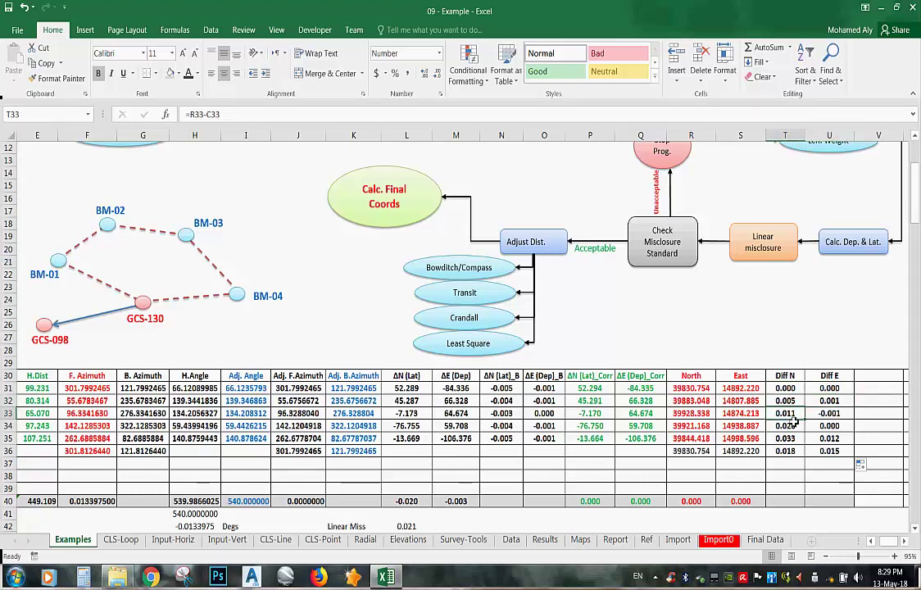
left_click(842, 417)
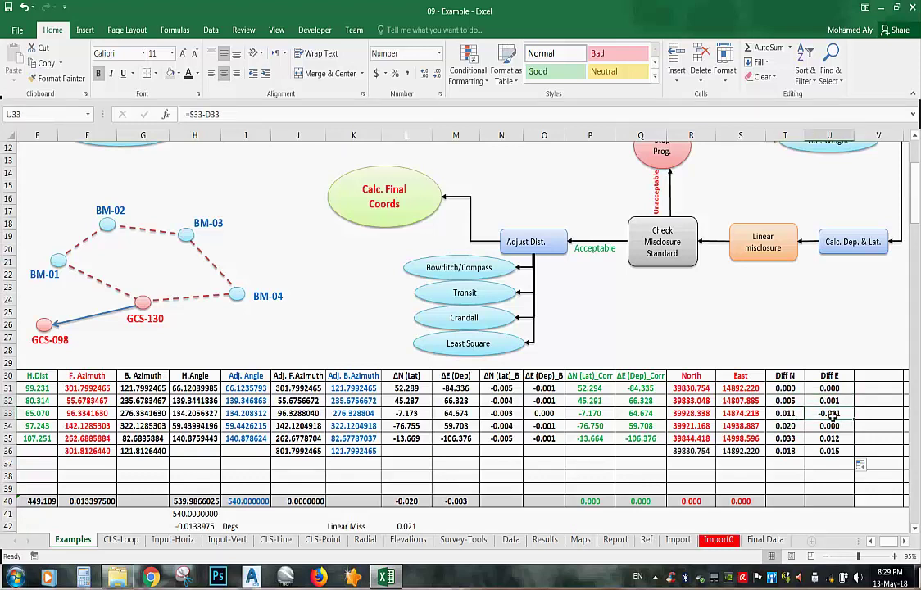
left_click(793, 426)
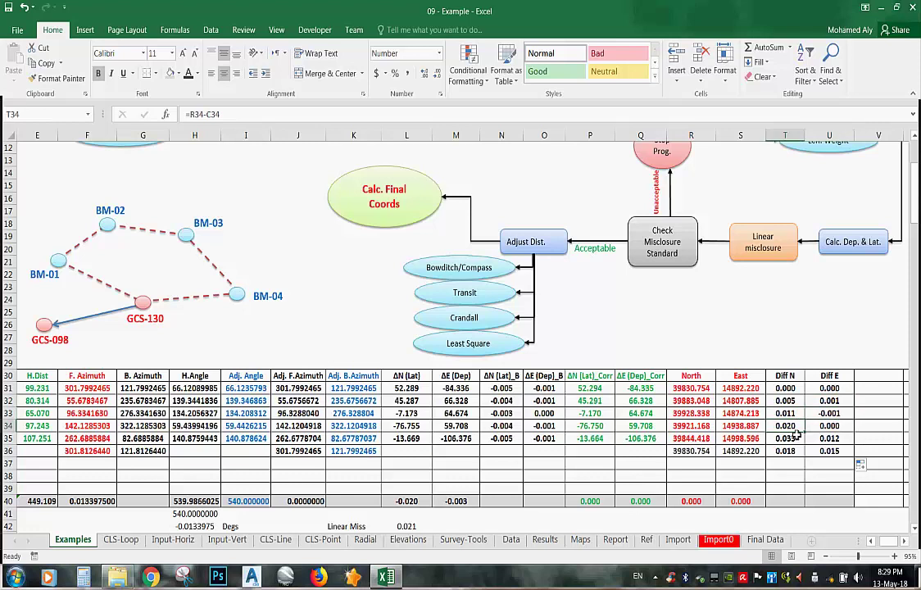
key("Down")
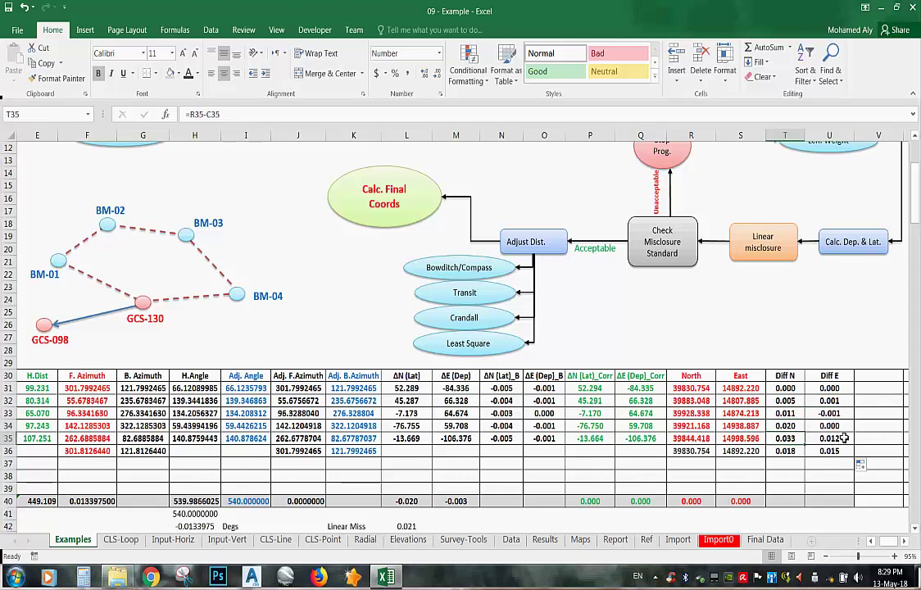
left_click(837, 443)
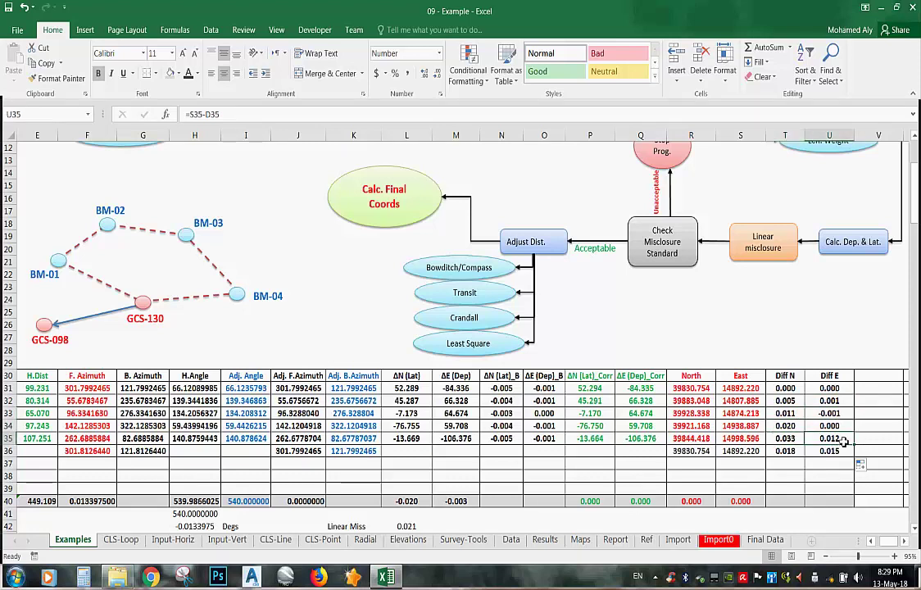
left_click(802, 451)
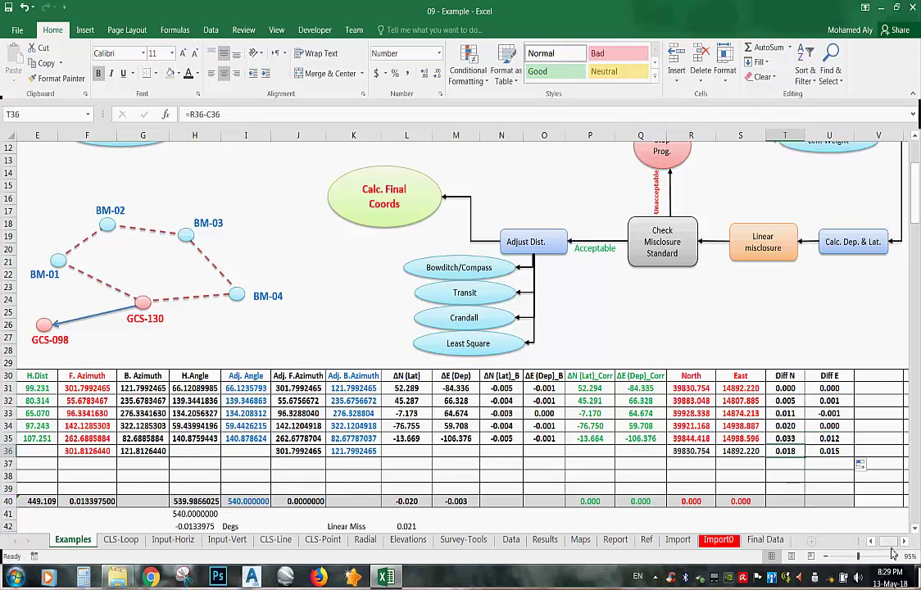
Review the traverse adjustment flowchart and compare the final North and East coordinates in R30:S36 with the original coordinates in B31:D36
mouse_move(879, 540)
left_mouse_down()
mouse_move(893, 547)
mouse_move(876, 546)
left_mouse_up()
scroll(347, 356, "up", 3)
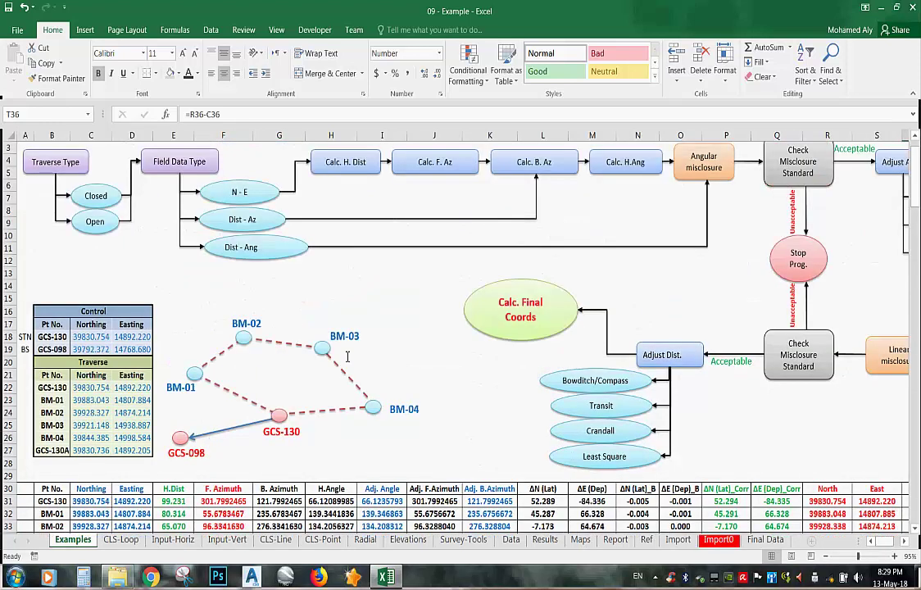
scroll(347, 356, "up", 1)
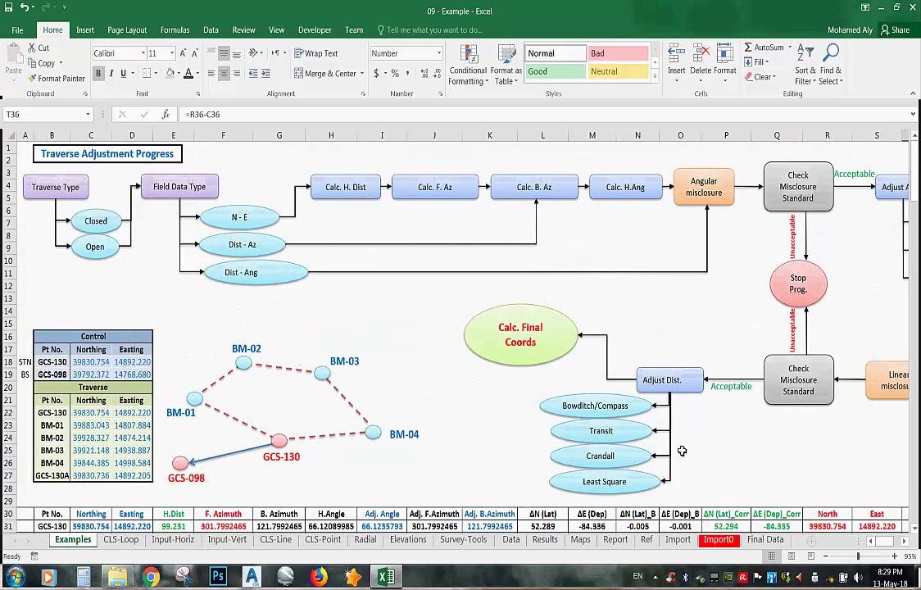
scroll(504, 311, "down", 5)
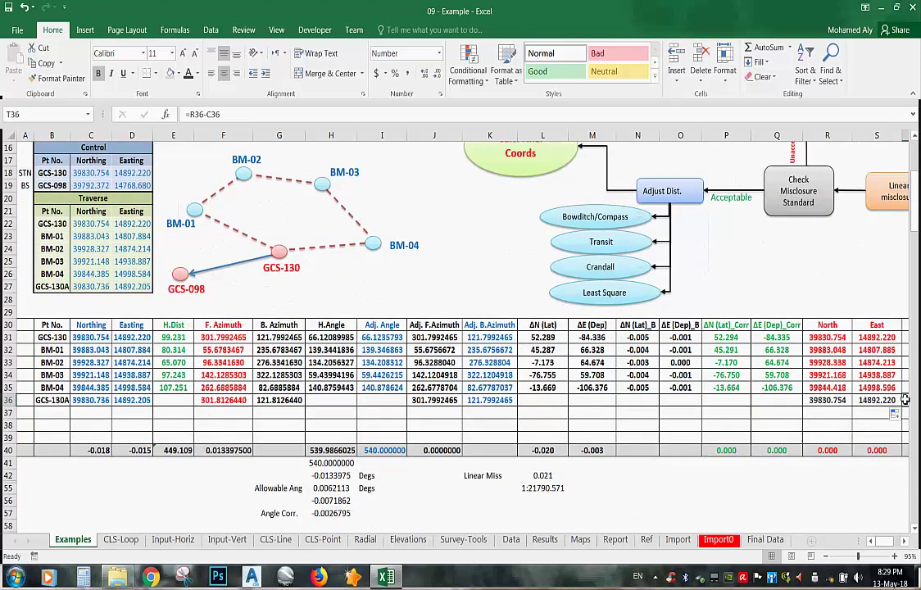
left_click_drag(886, 325, 826, 400)
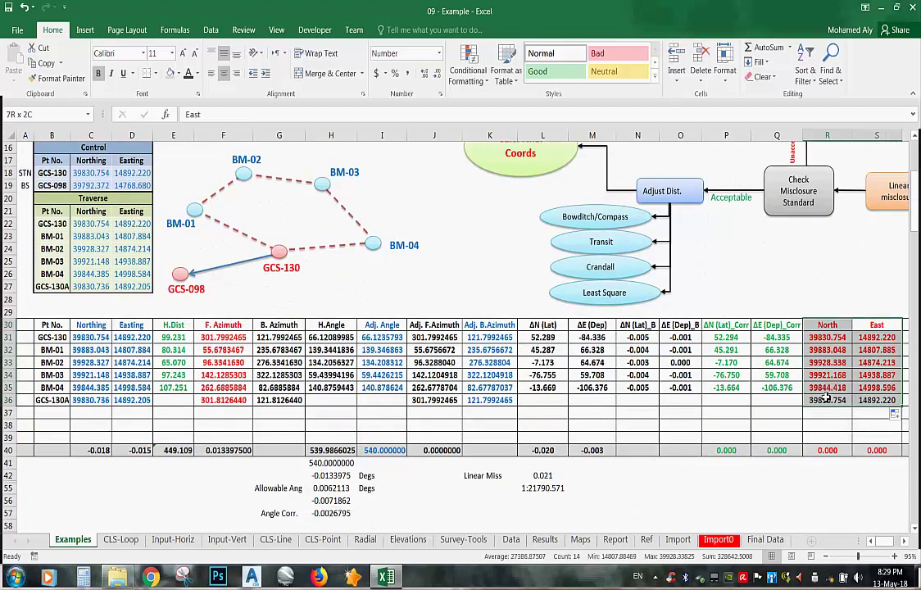
left_click_drag(885, 337, 828, 338)
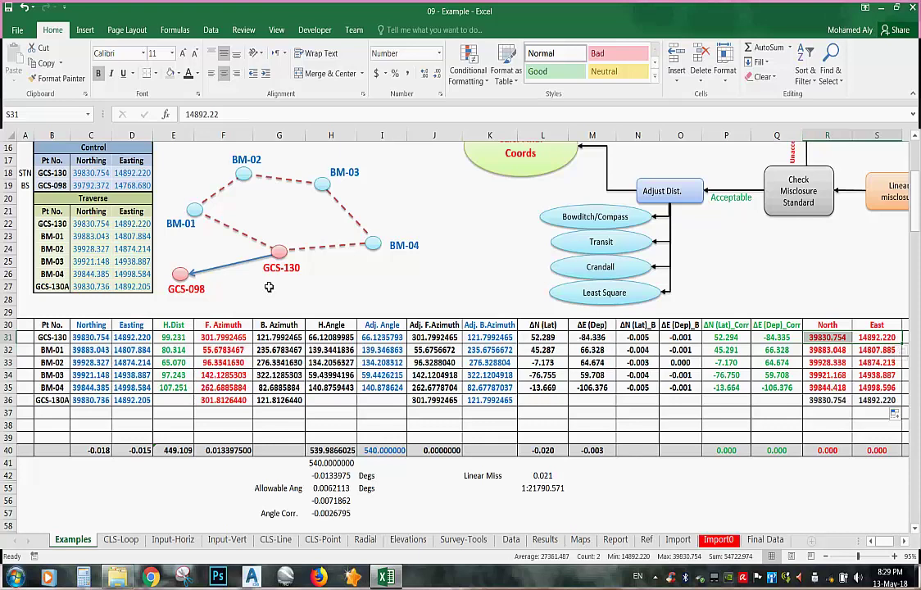
left_click_drag(63, 336, 135, 399)
left_click_drag(877, 326, 841, 400)
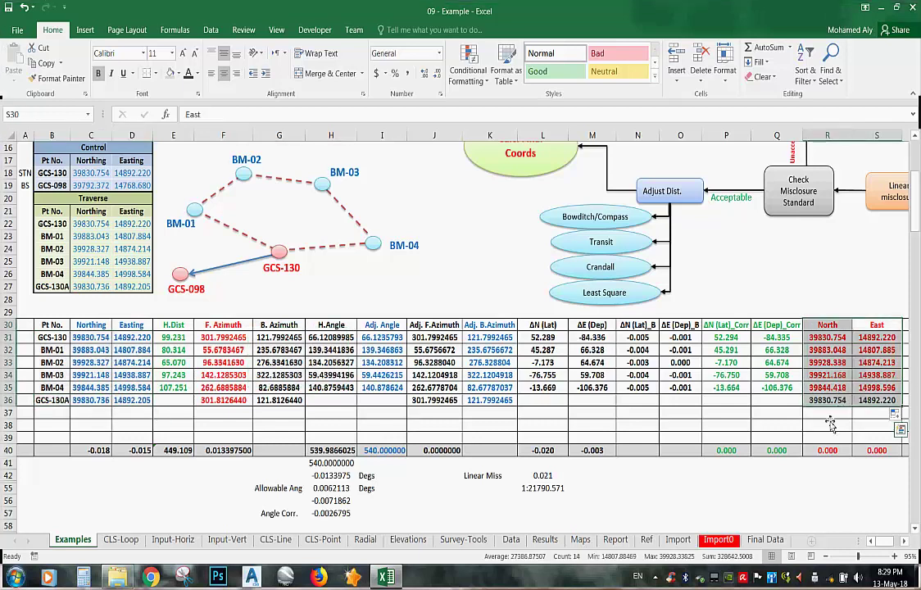
Review the Traverse Adjustment Progress flowchart and its Adjust Dist. methods against the computation table, including the original coordinates in C31:D36
left_click(827, 424)
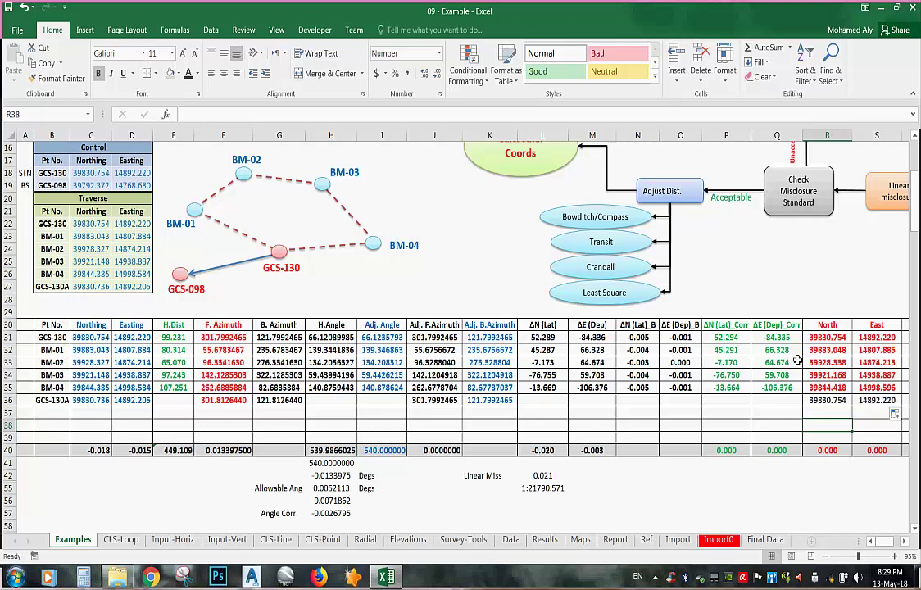
scroll(796, 361, "up", 5)
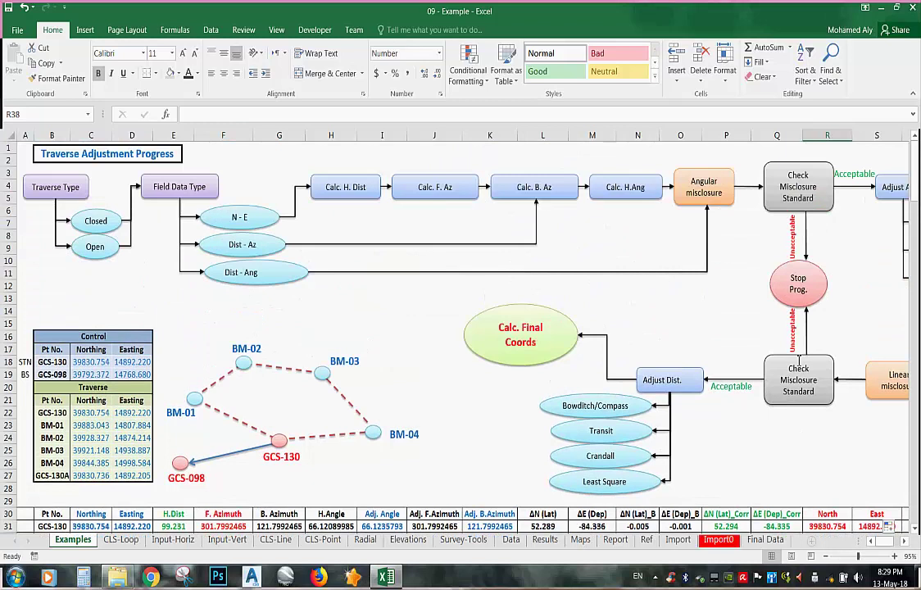
scroll(578, 311, "down", 5)
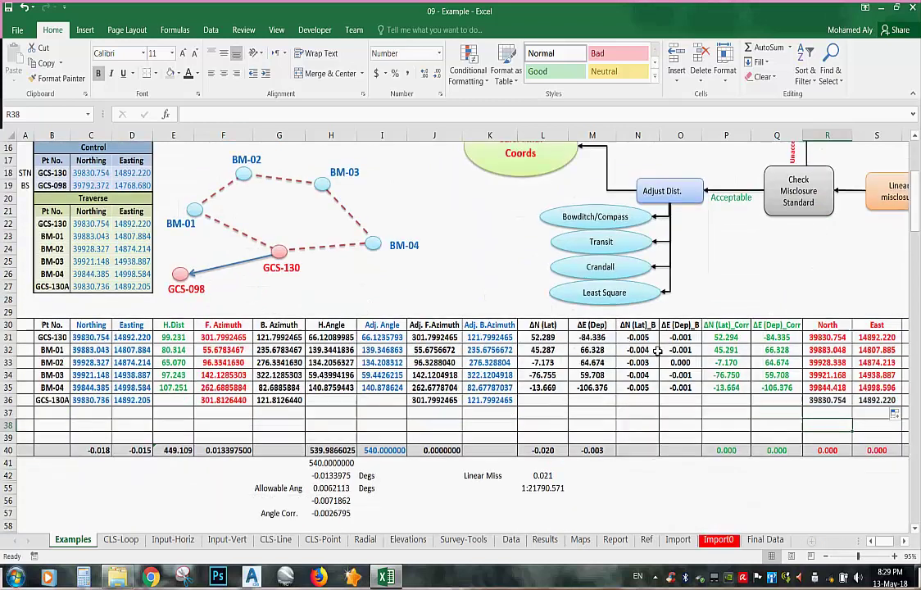
scroll(657, 351, "up", 4)
scroll(657, 350, "up", 1)
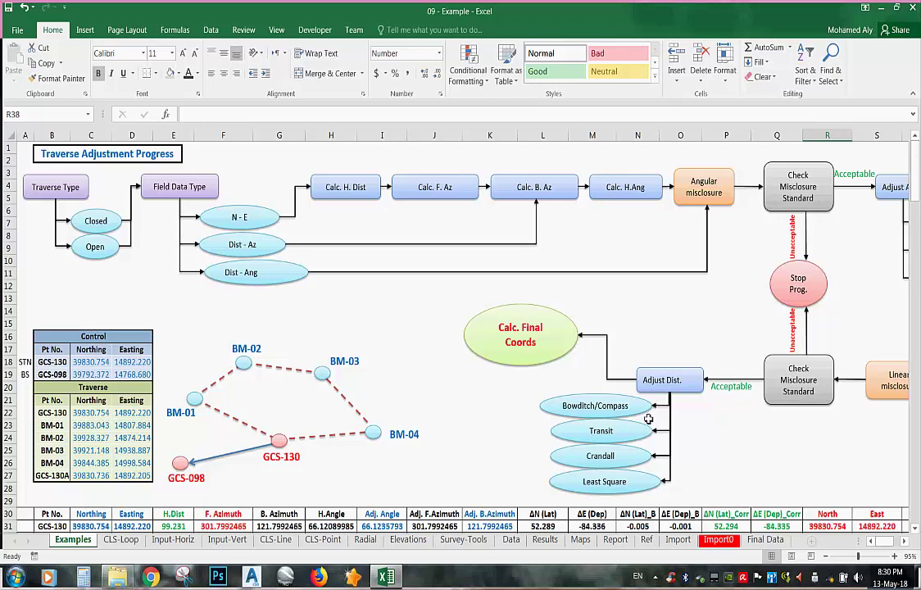
scroll(659, 413, "down", 3)
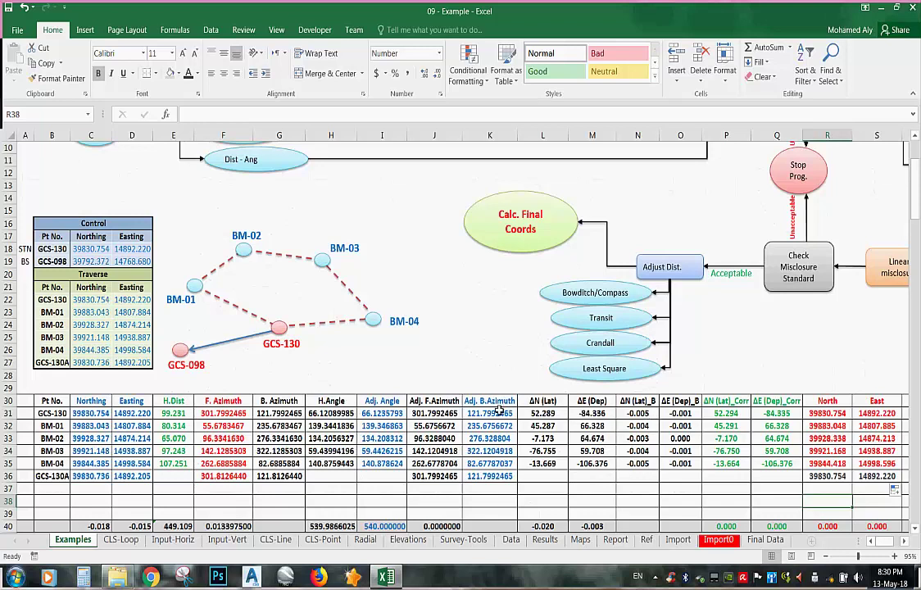
scroll(439, 364, "down", 1)
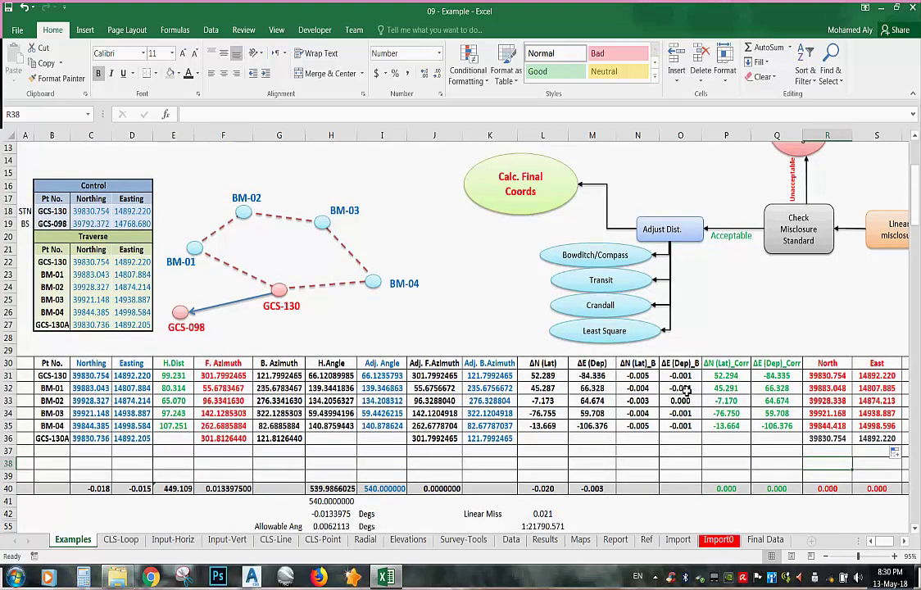
left_click_drag(90, 375, 131, 440)
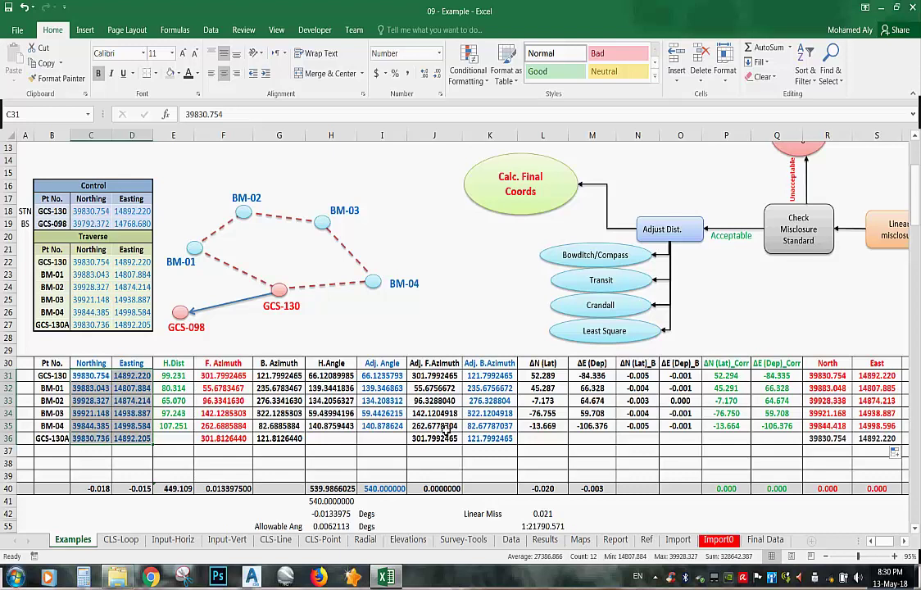
left_click(645, 451)
scroll(649, 456, "up", 2)
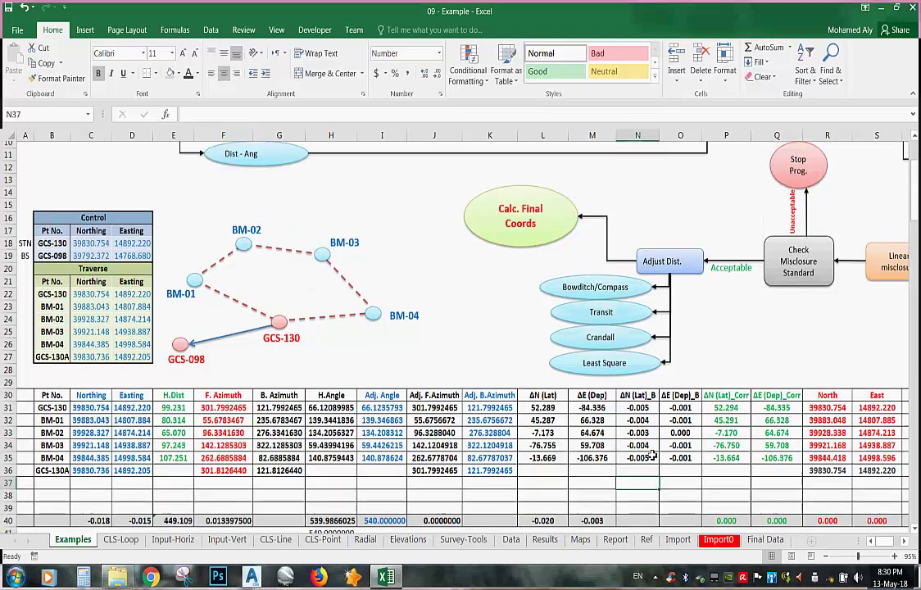
scroll(653, 461, "up", 2)
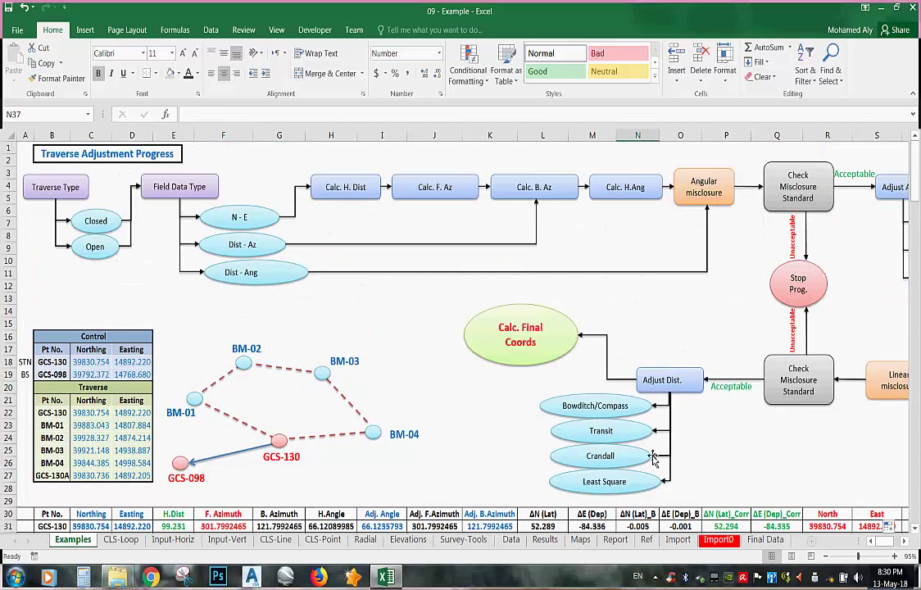
scroll(653, 459, "down", 2)
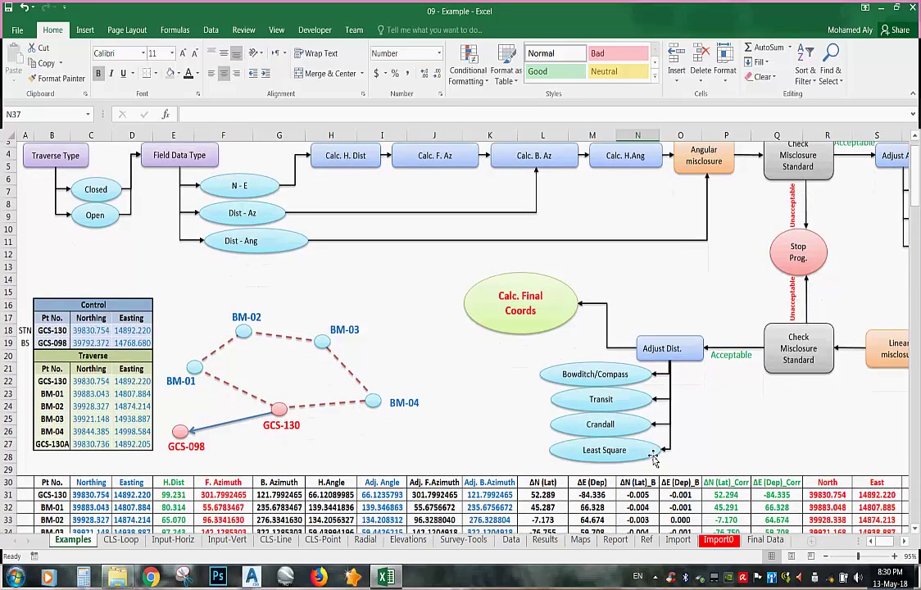
scroll(653, 459, "up", 2)
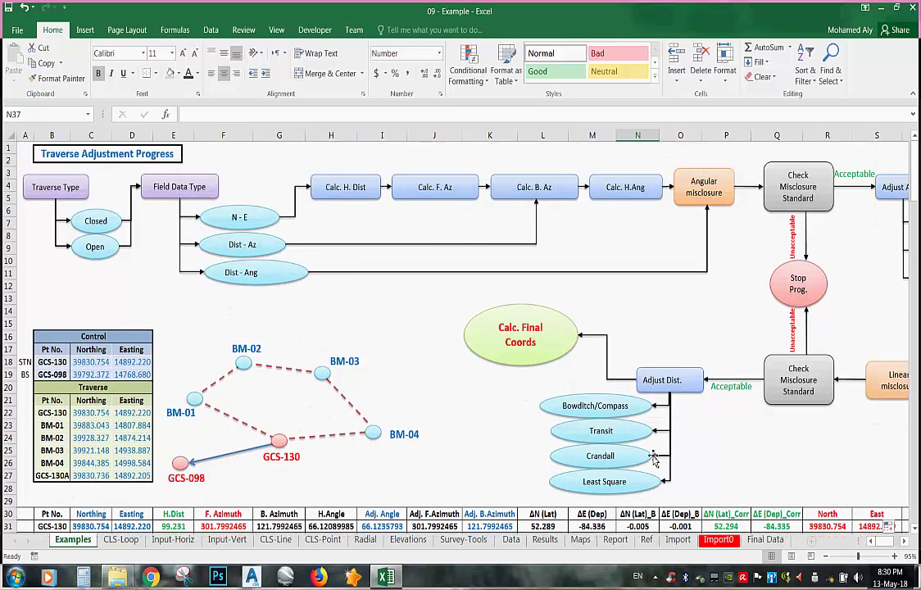
scroll(653, 459, "down", 1)
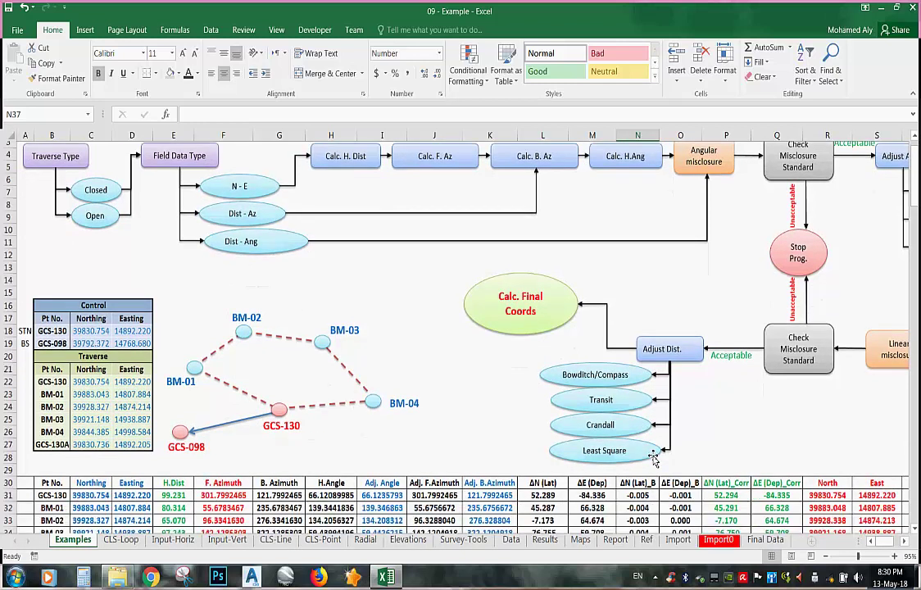